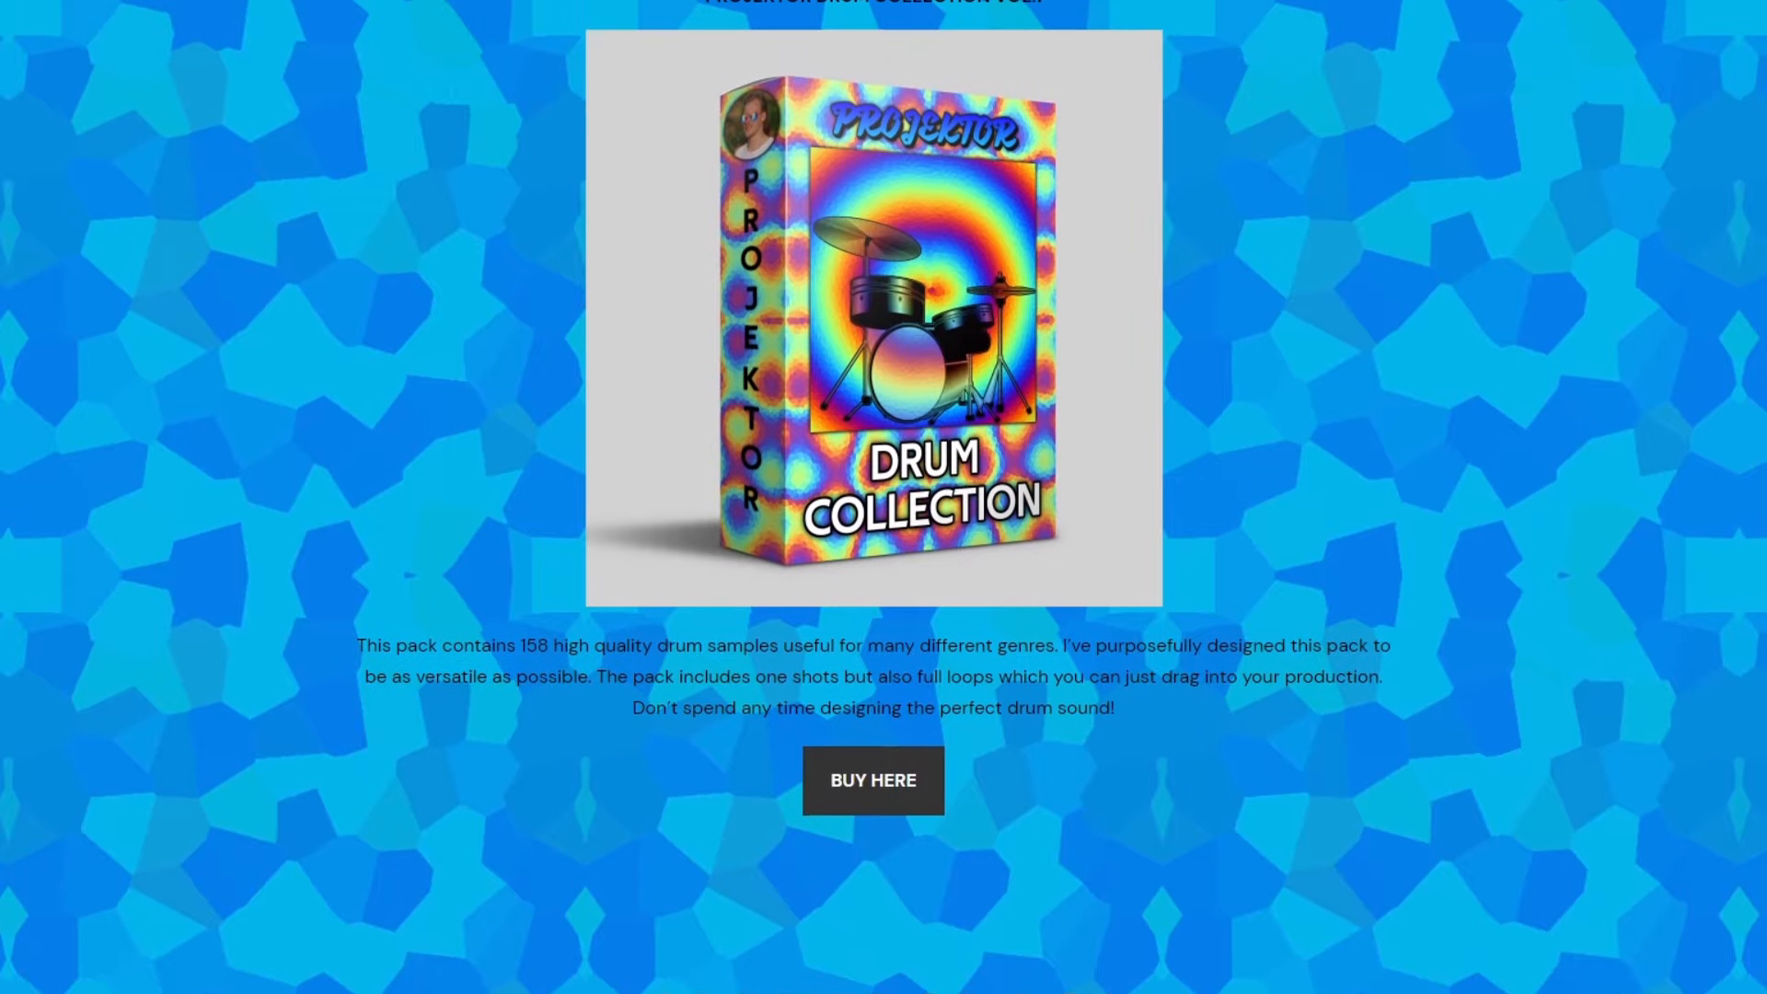
Look through the sample packs section and the private lessons section of the website
scroll(884, 497, "up", 5)
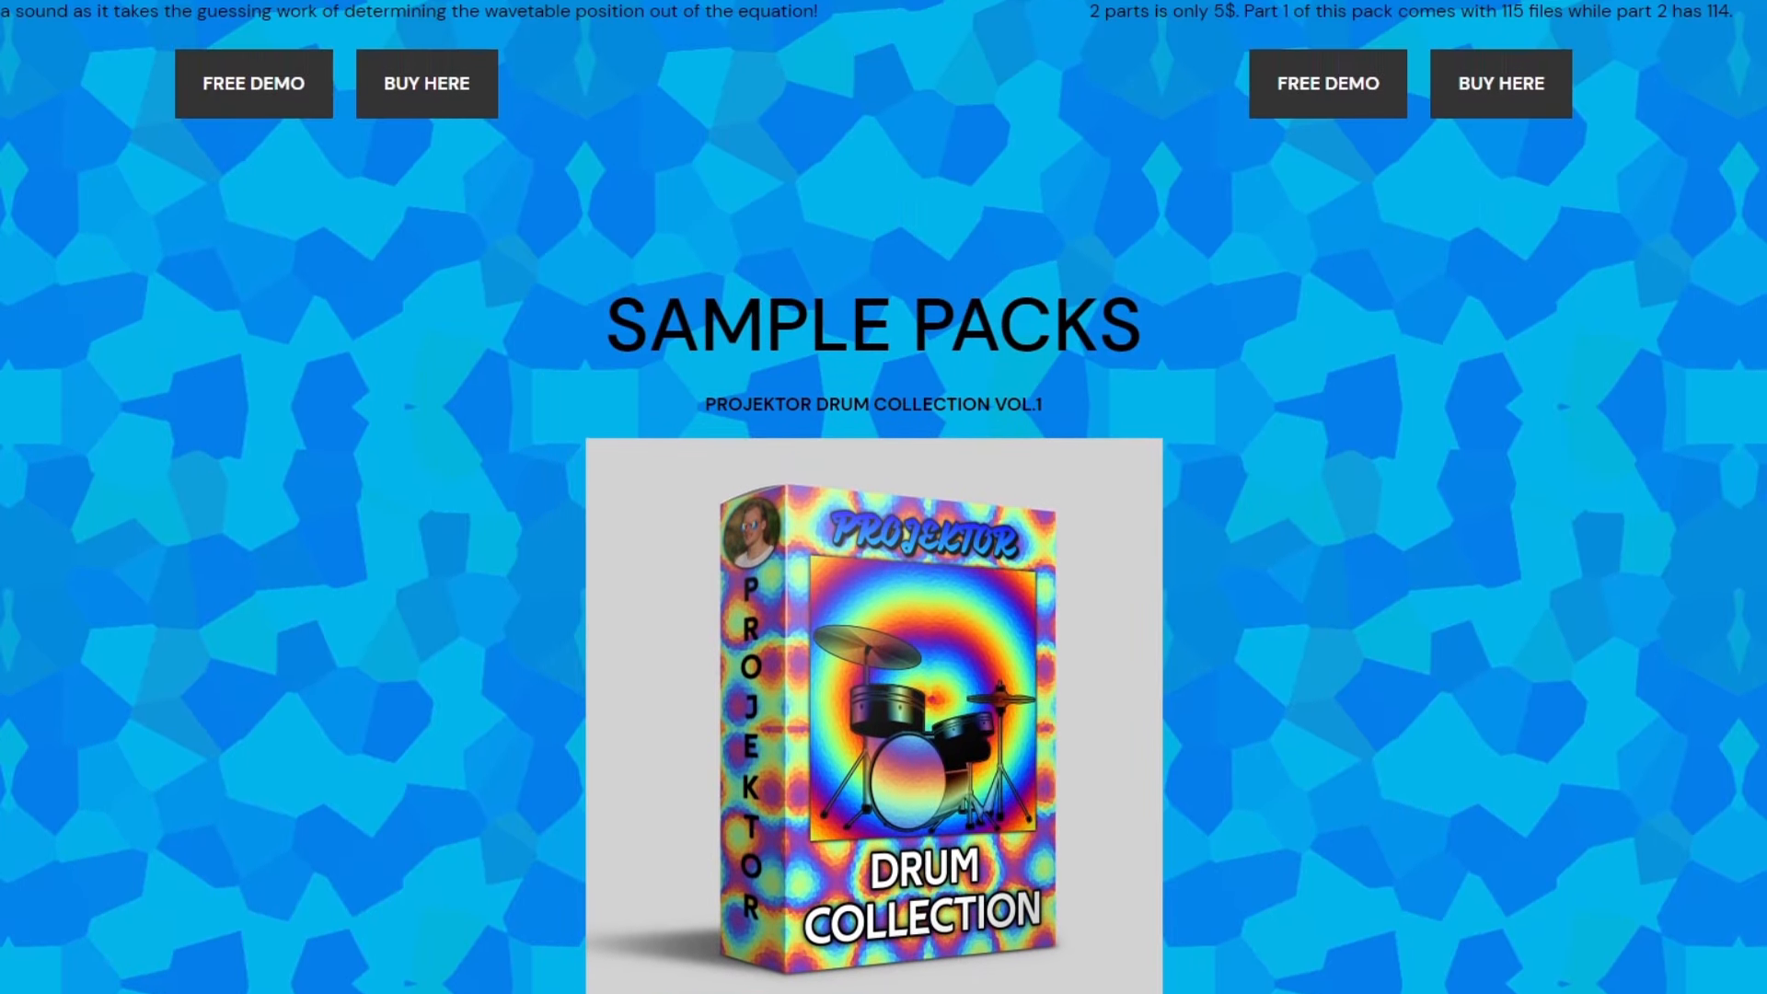
scroll(884, 497, "up", 3)
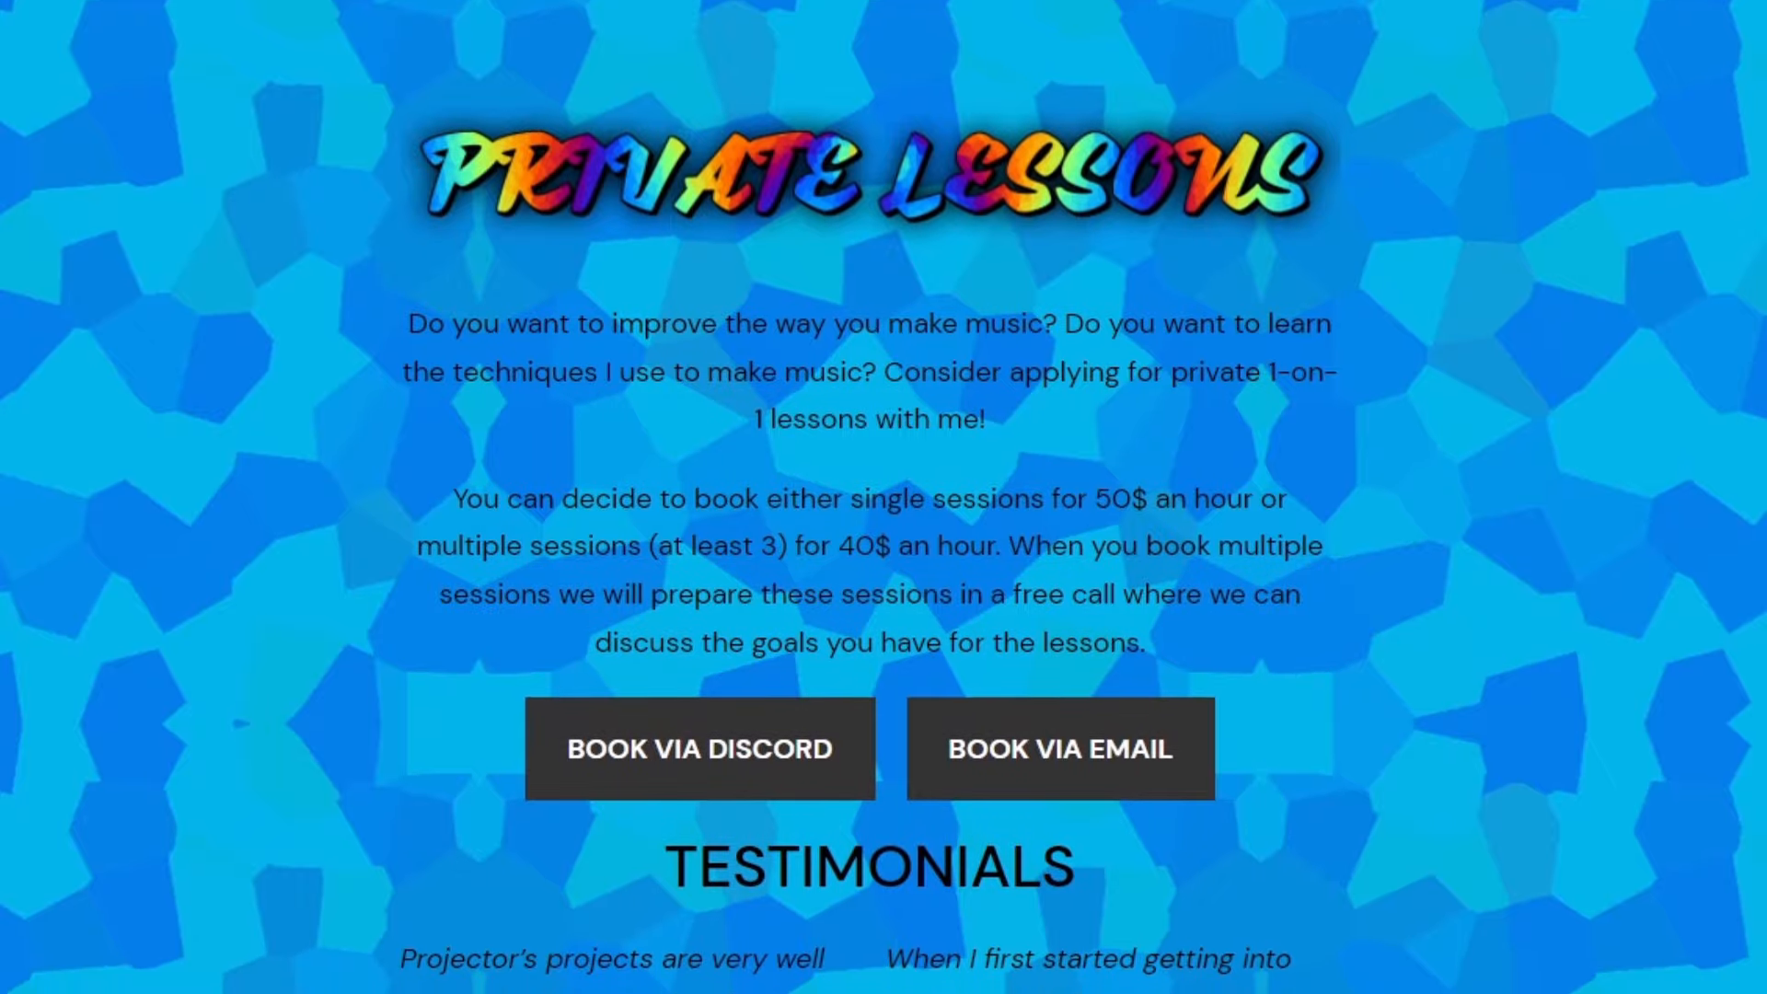
scroll(884, 497, "down", 2)
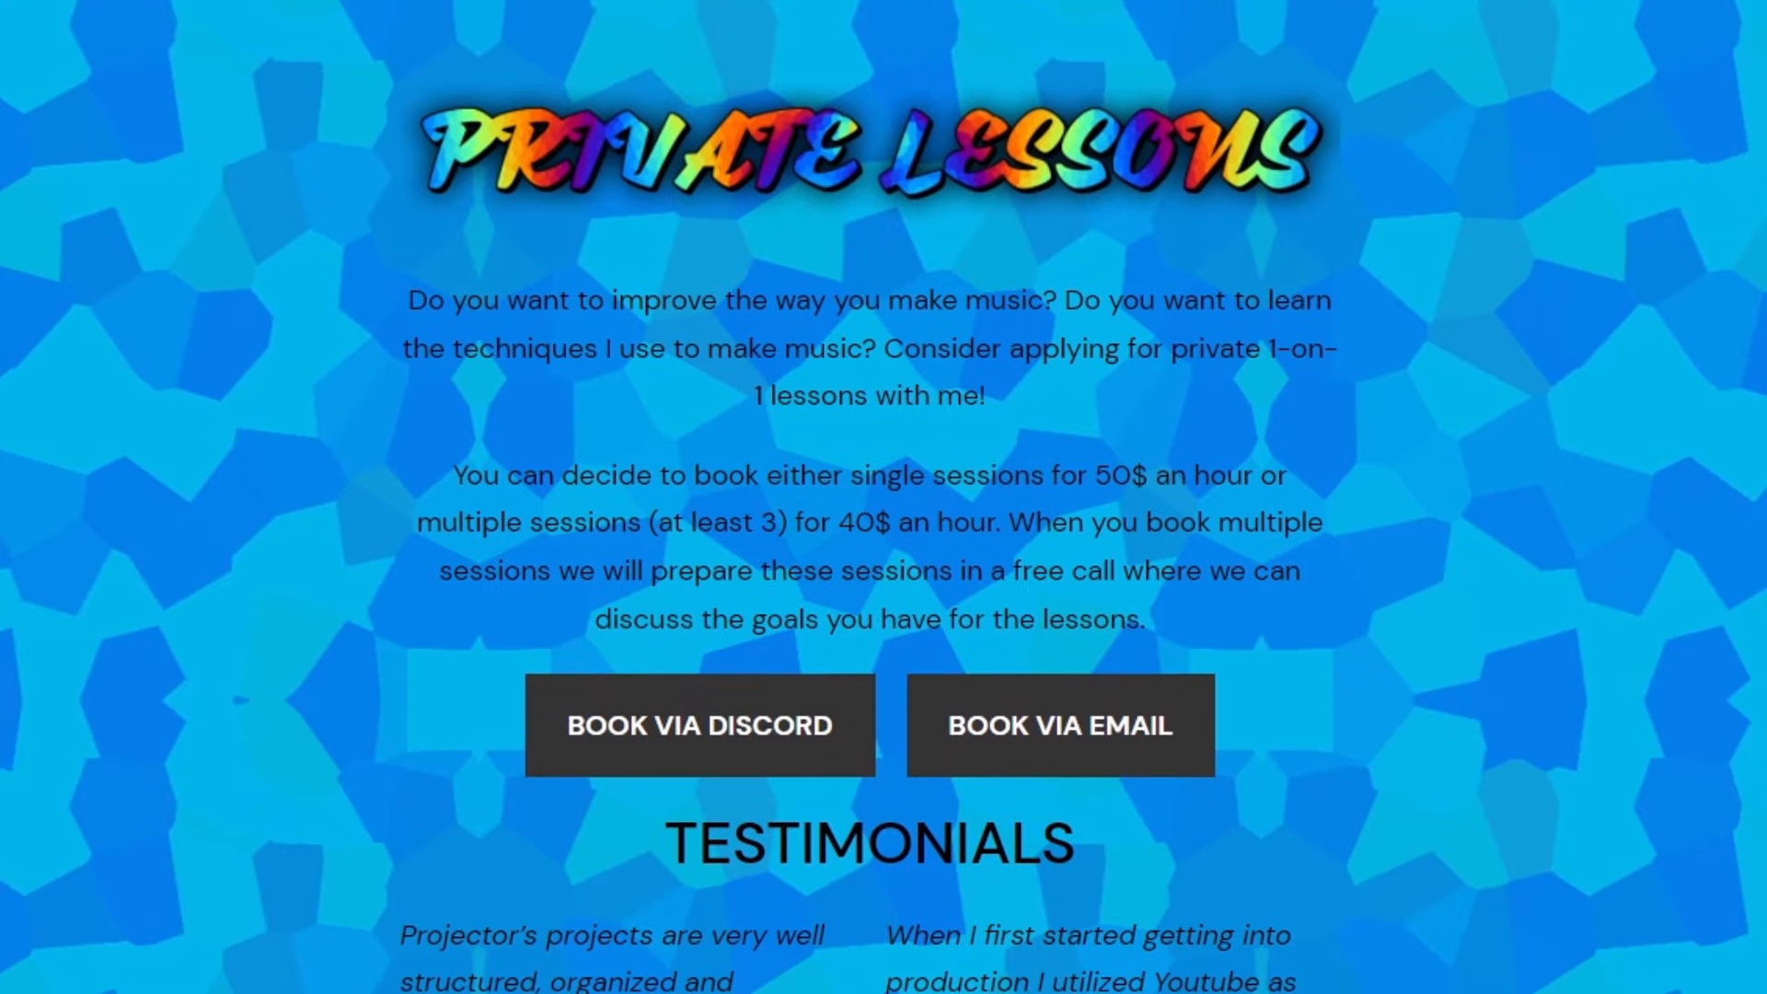
scroll(884, 497, "down", 2)
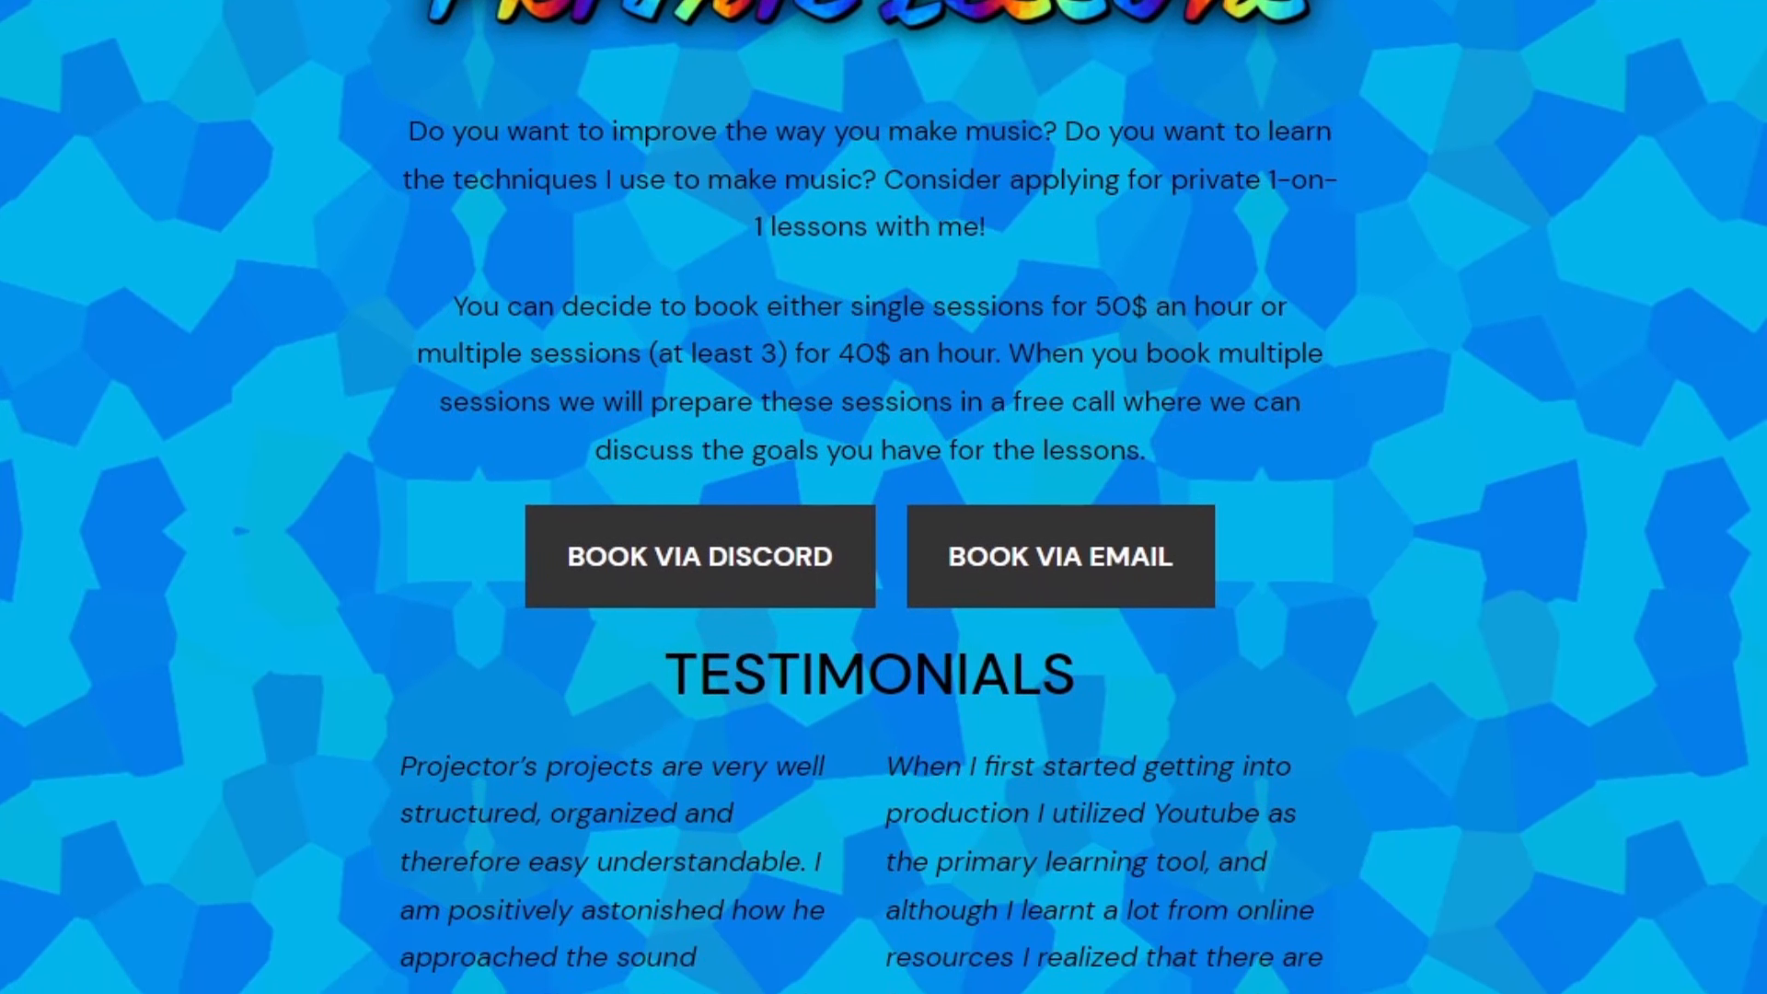
scroll(884, 497, "down", 2)
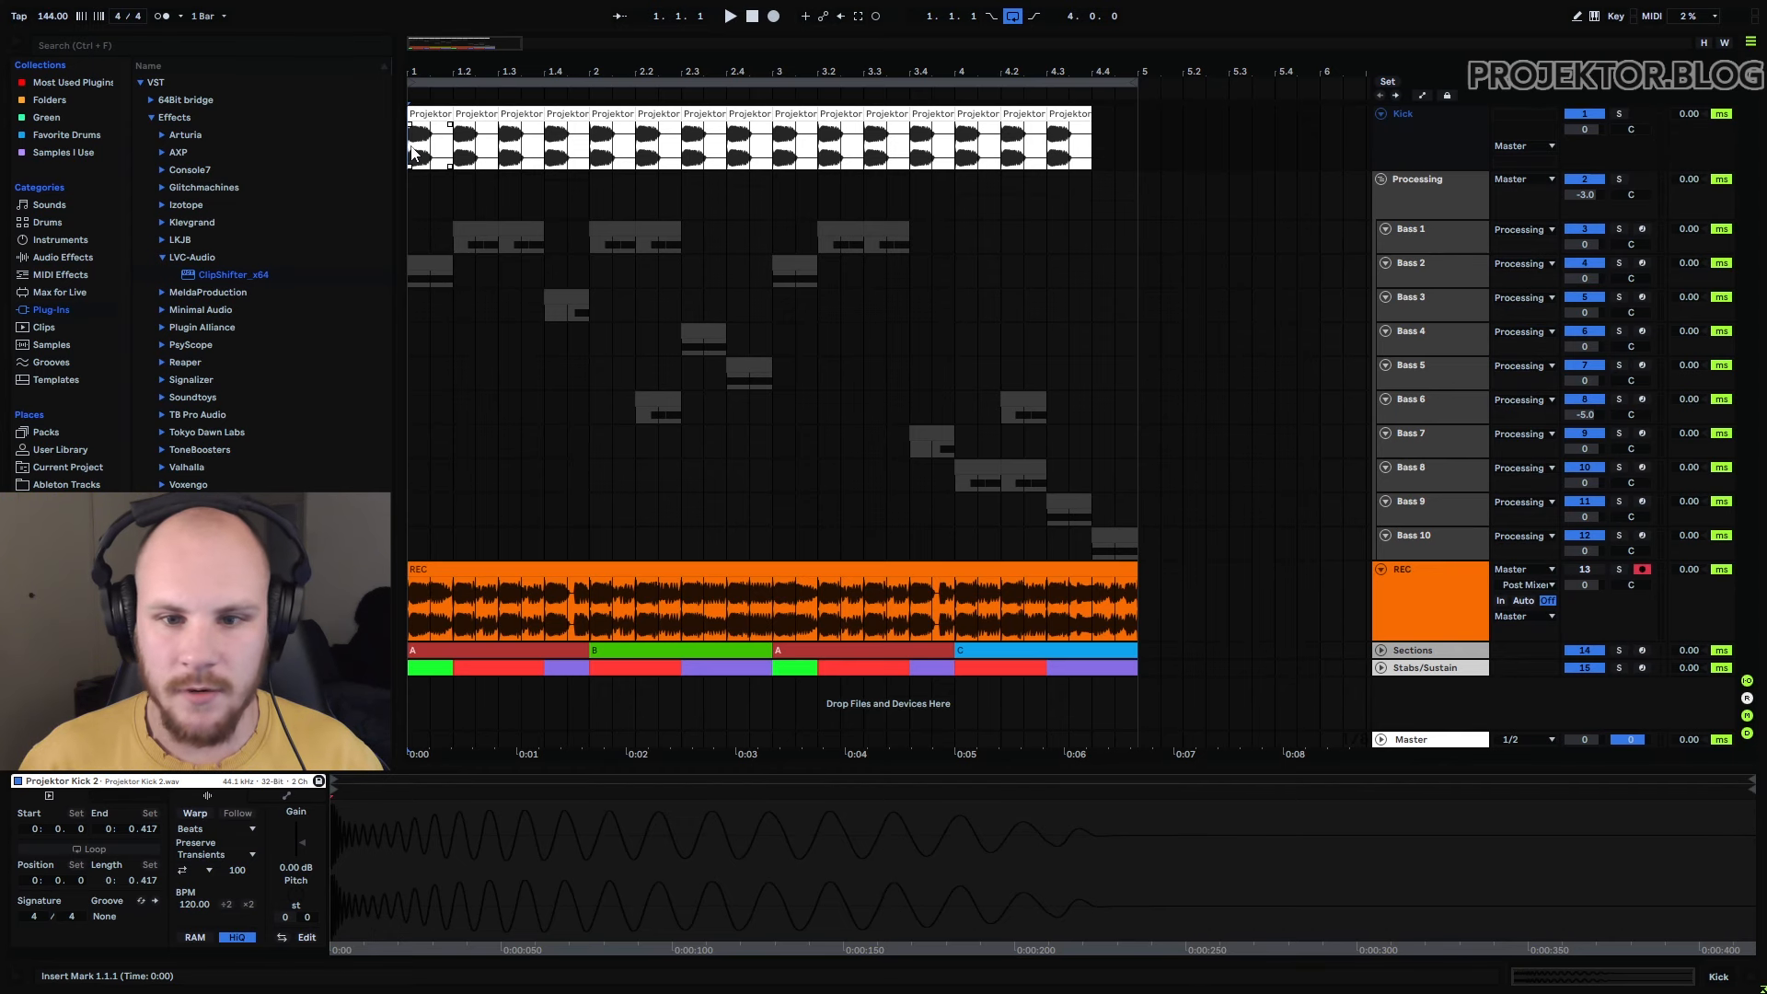
Examine the arrangement's kick and bass clips, the REC recording, and the Sections and Stabs/Sustain marker clips
left_click_drag(411, 162, 1114, 165)
left_click_drag(1128, 243, 453, 512)
left_click(418, 542)
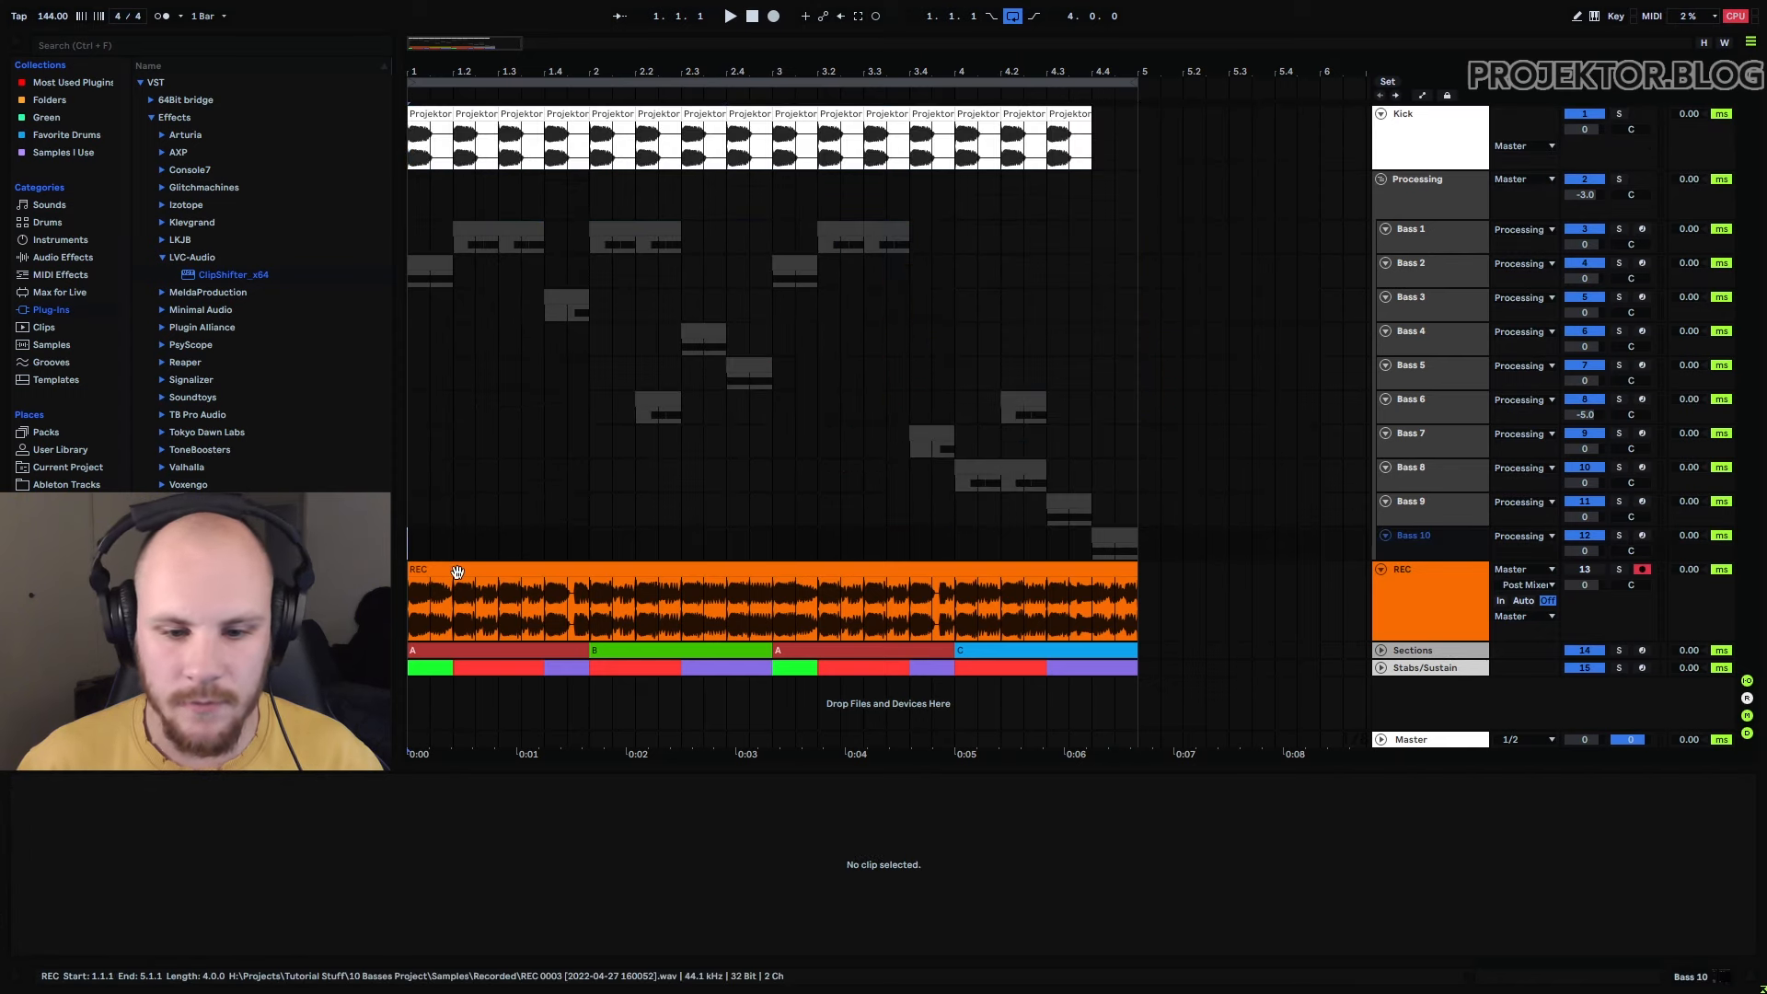
left_click(814, 598)
left_click(469, 650)
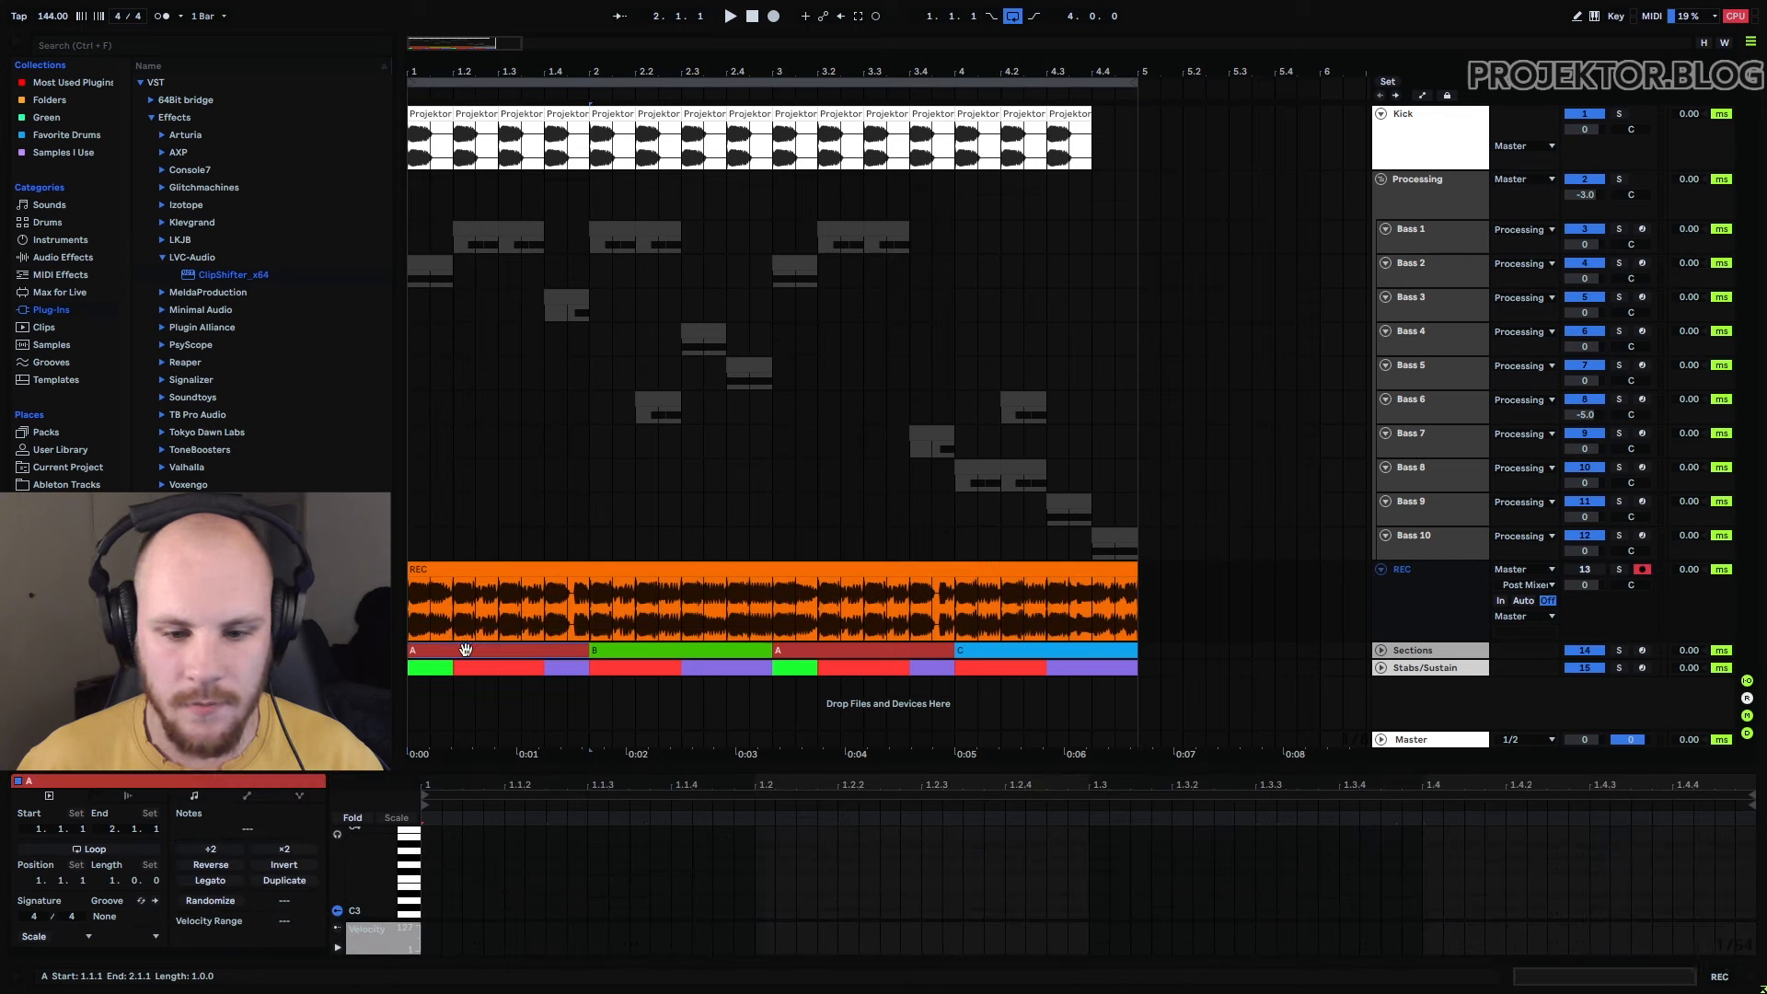
left_click(992, 653)
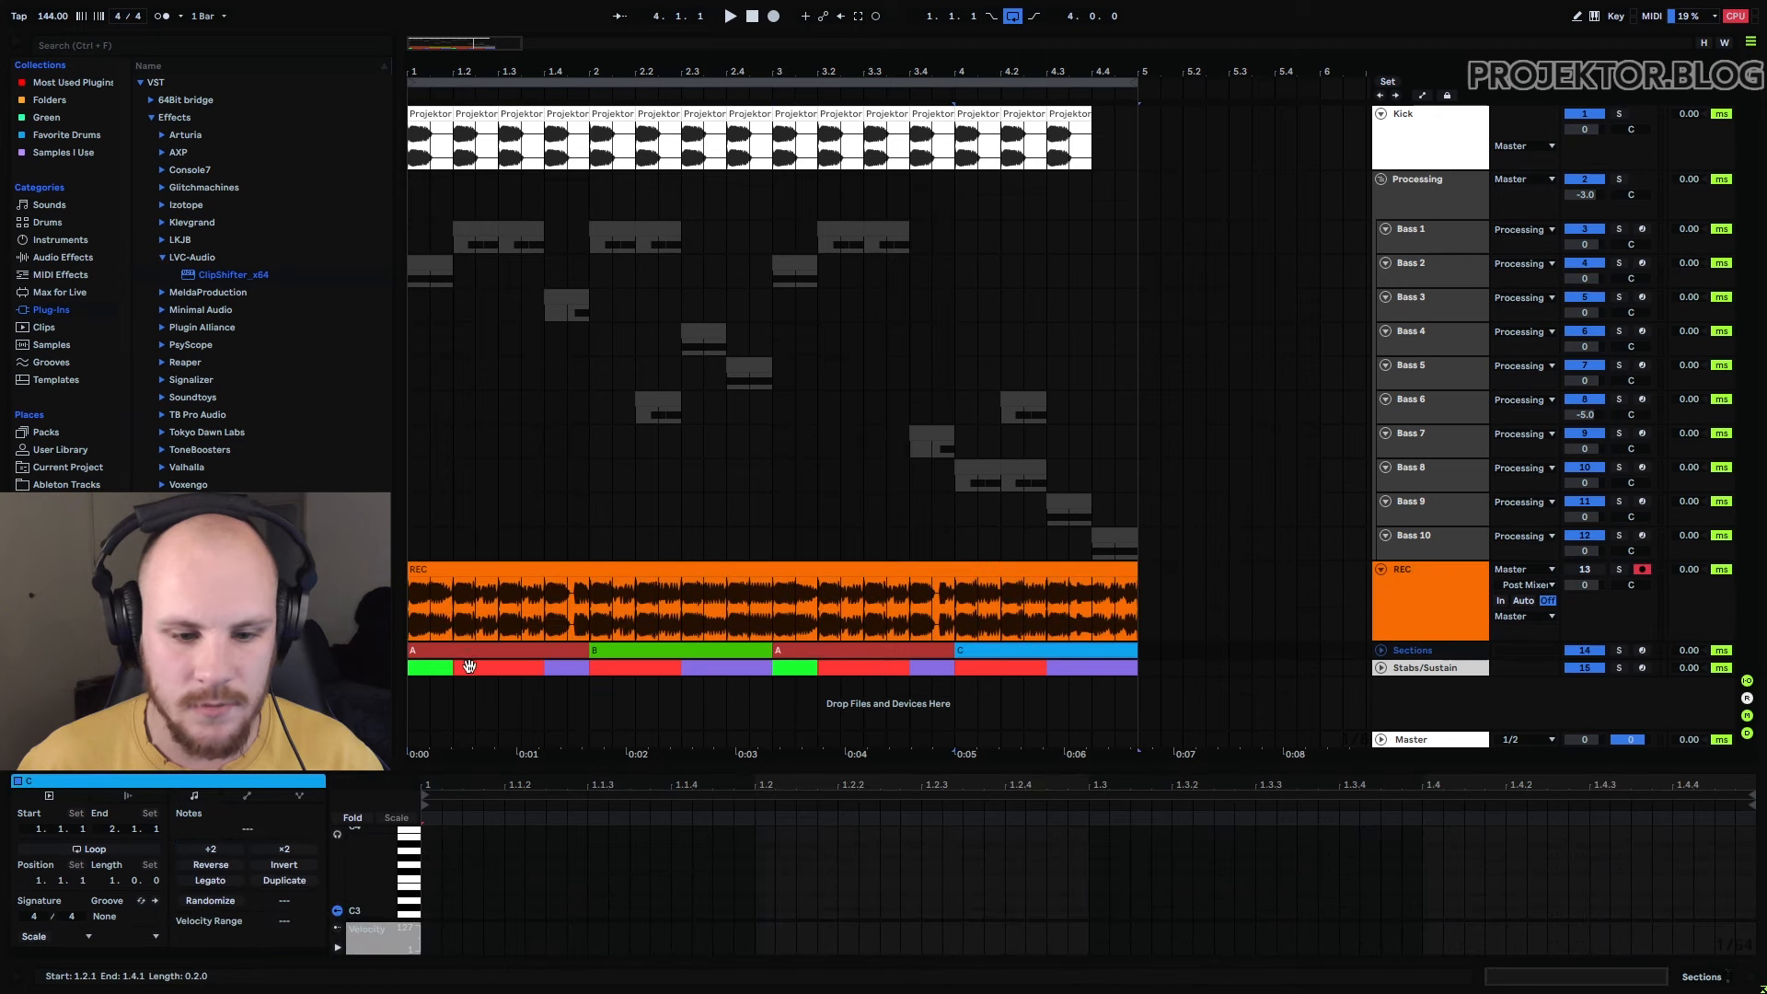
left_click(431, 668)
left_click(578, 668, "shift")
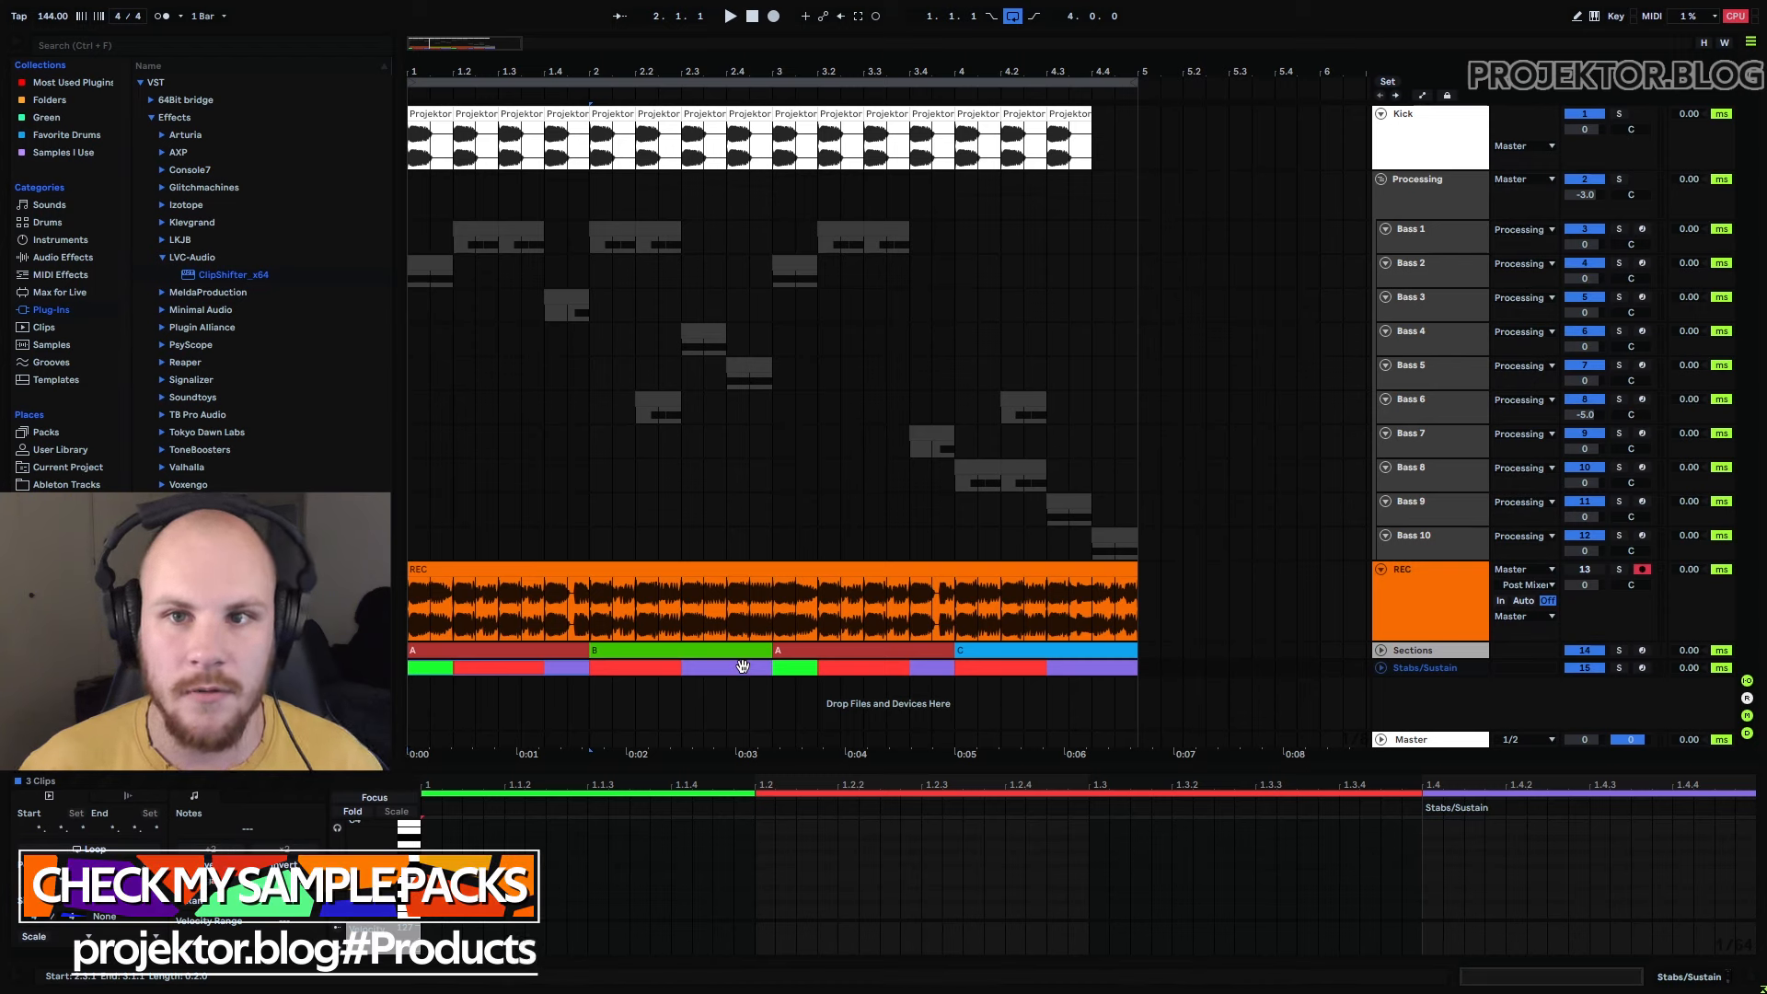
Play the full four-bar loop from 1.1.1 and stop playback
left_click(411, 191)
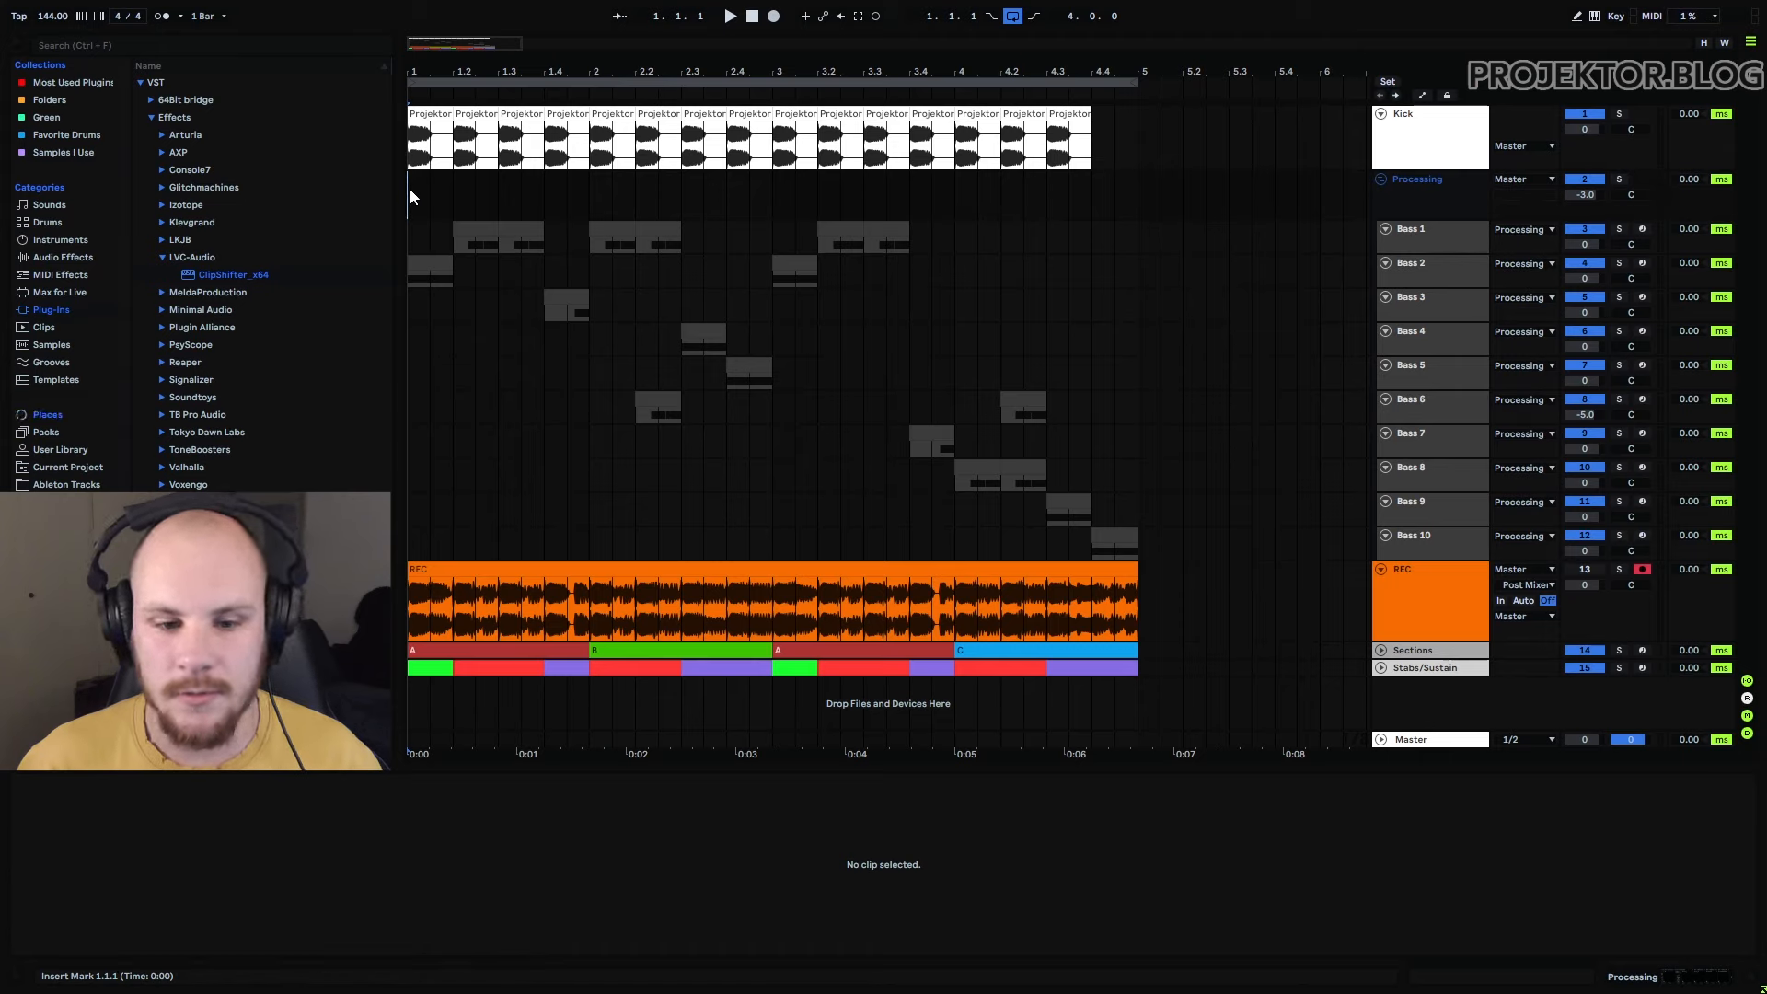
key("space")
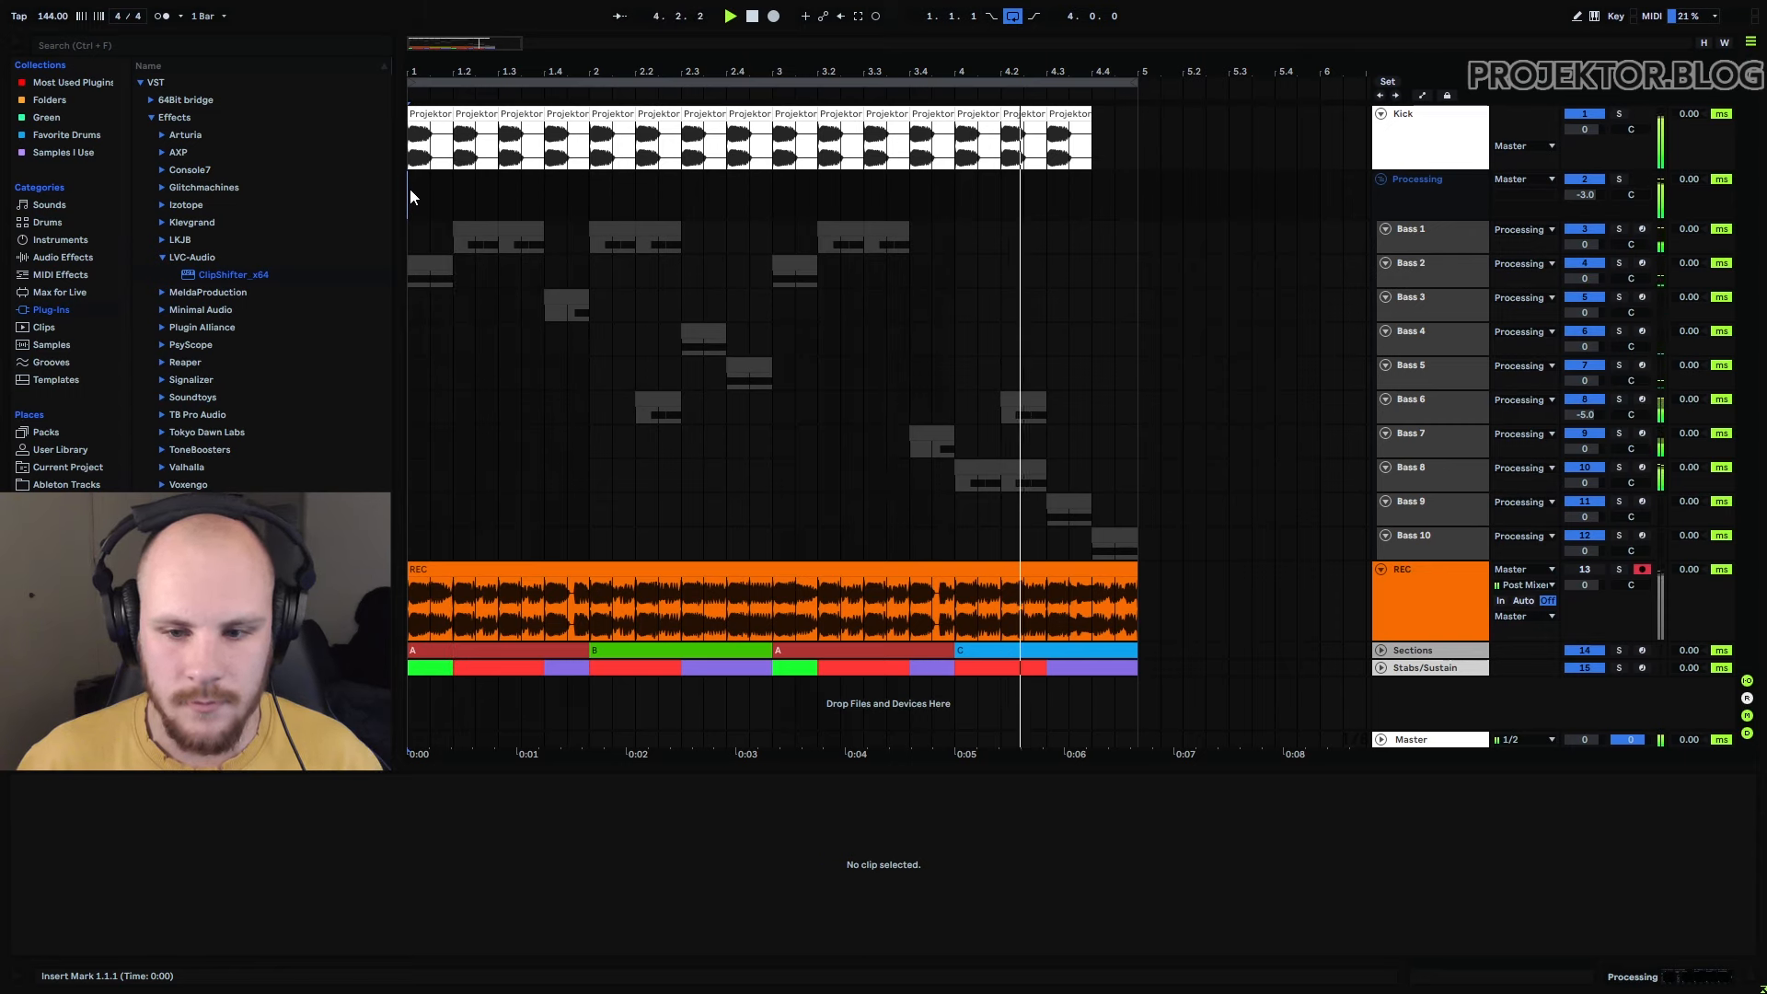
key("space")
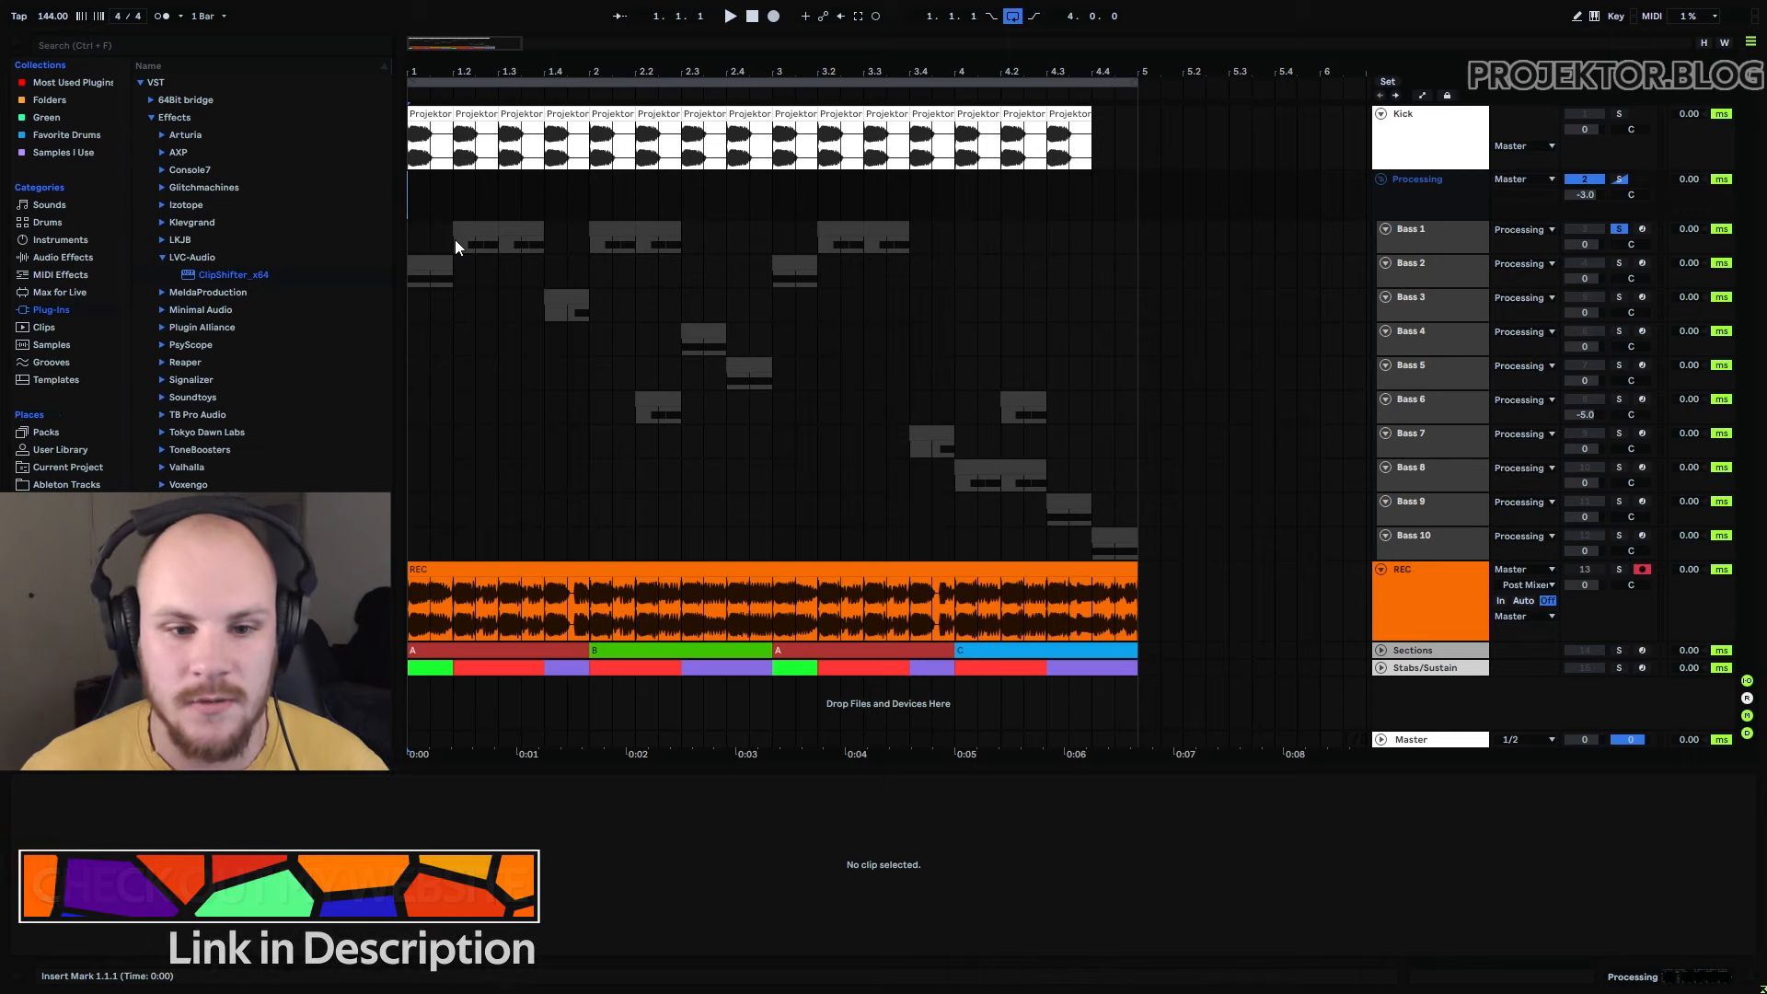
Audition the soloed Bass 1 part from beat 1.2 and open the track's Serum instrument
left_click(456, 244)
key("space")
key("space")
key("shift+Tab")
left_click(141, 790)
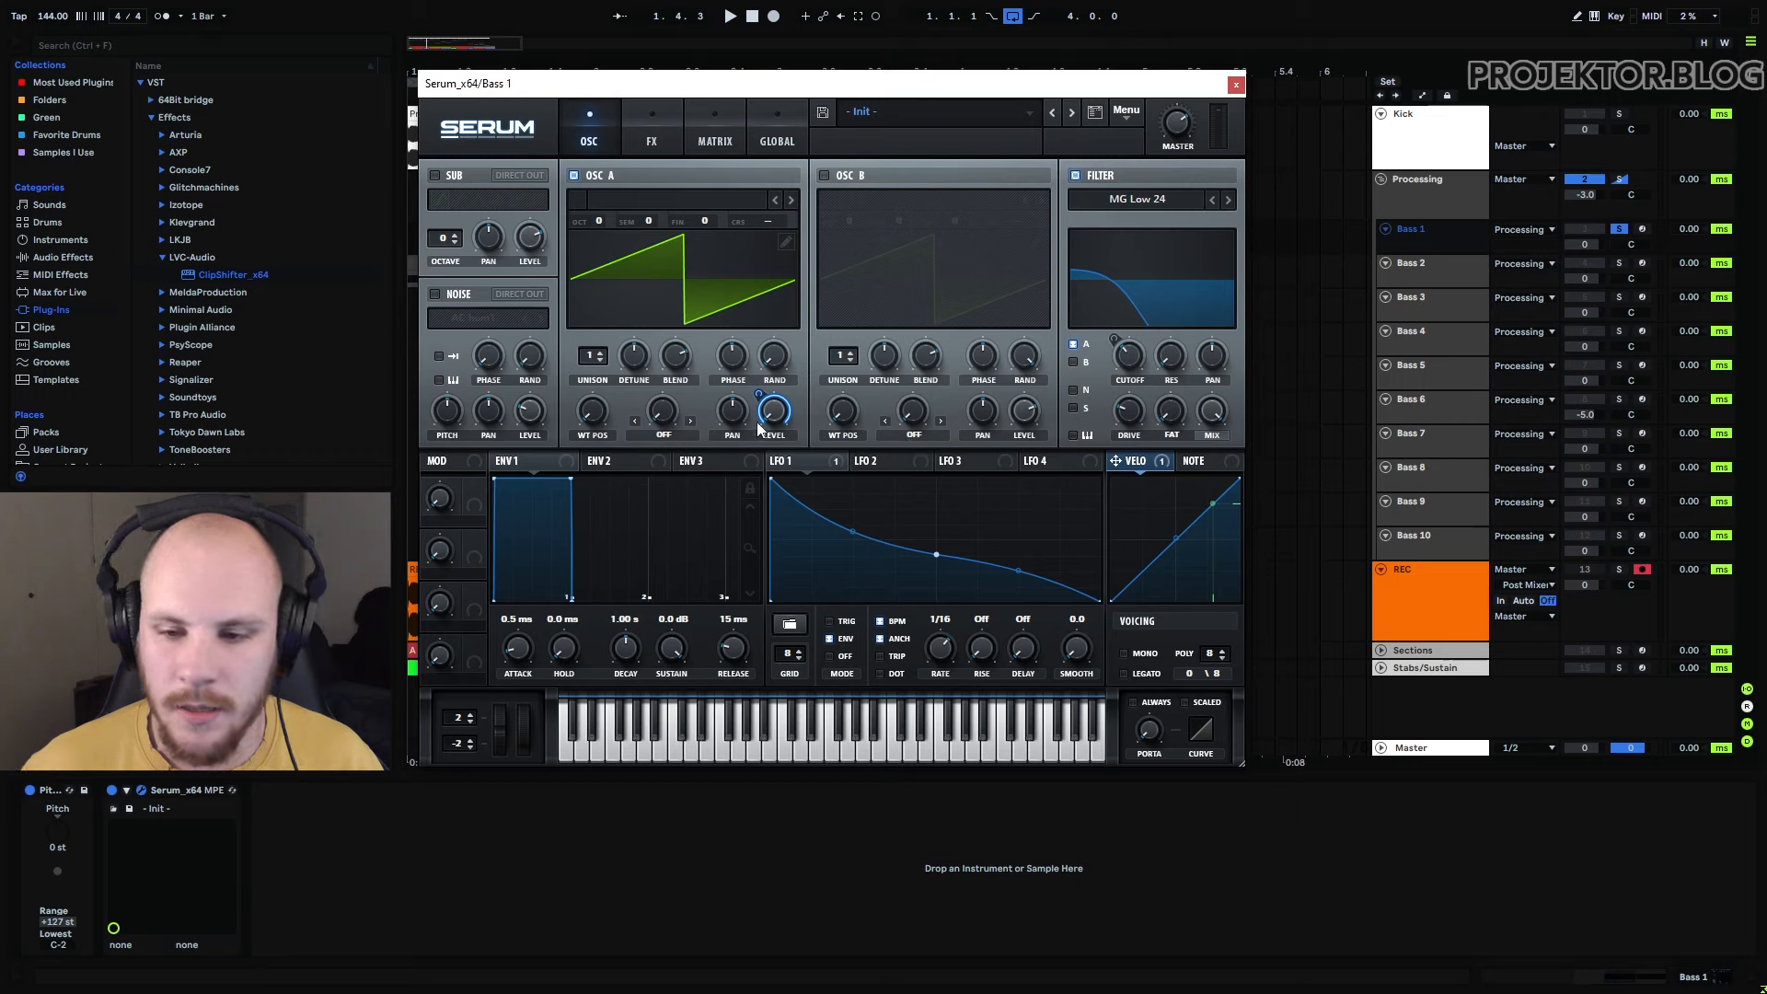
Set LFO 1 in Bass 1's Serum to a 1/8 triplet rate and audition the part from beat 1.2
left_click(797, 462)
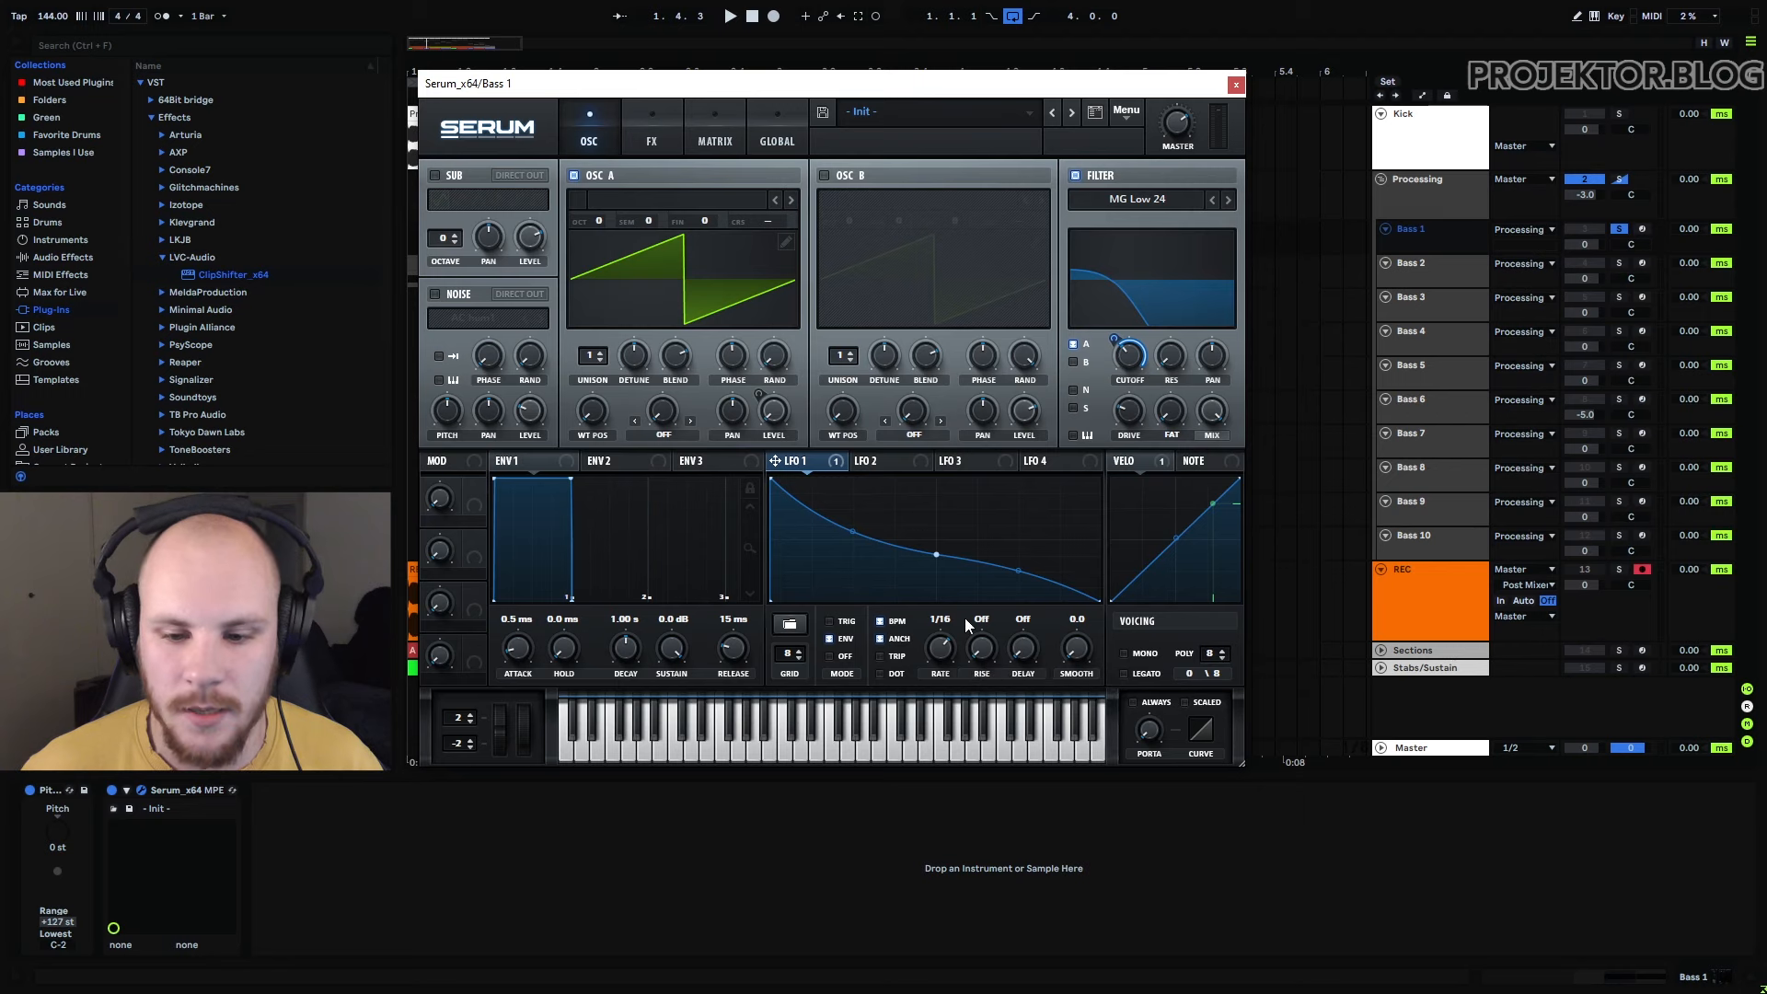
left_click(882, 656)
left_click_drag(943, 653, 943, 660)
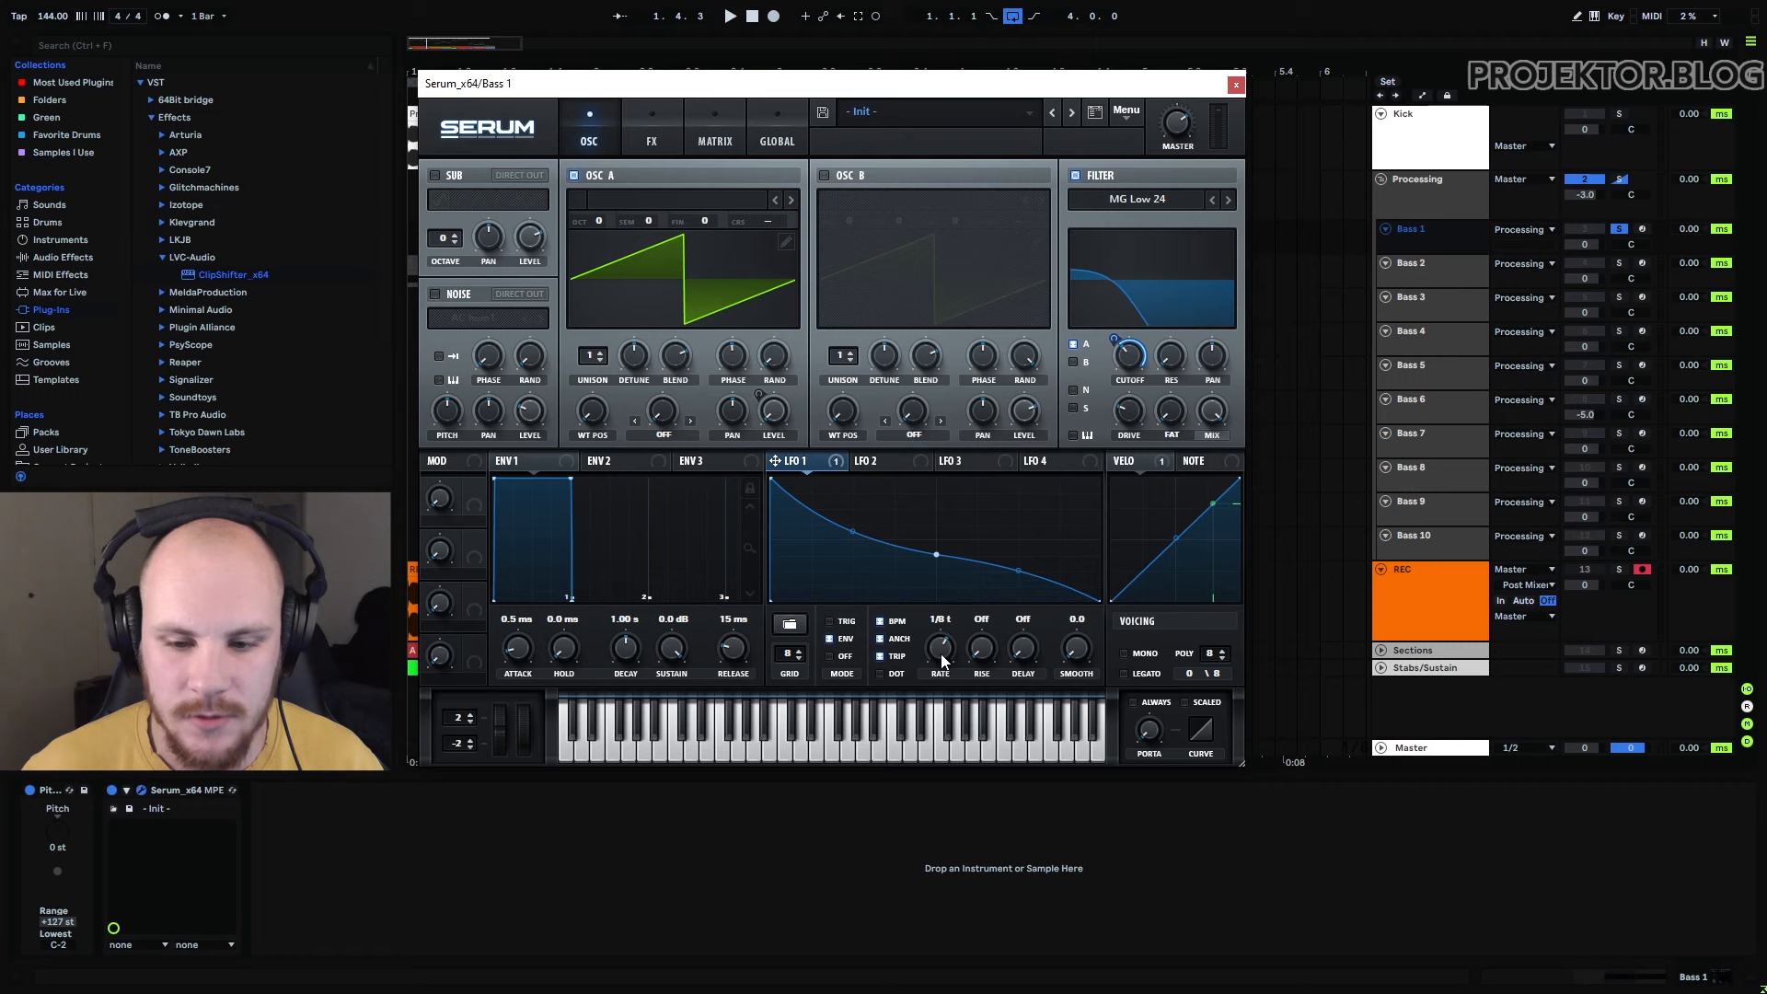
left_click_drag(737, 89, 755, 371)
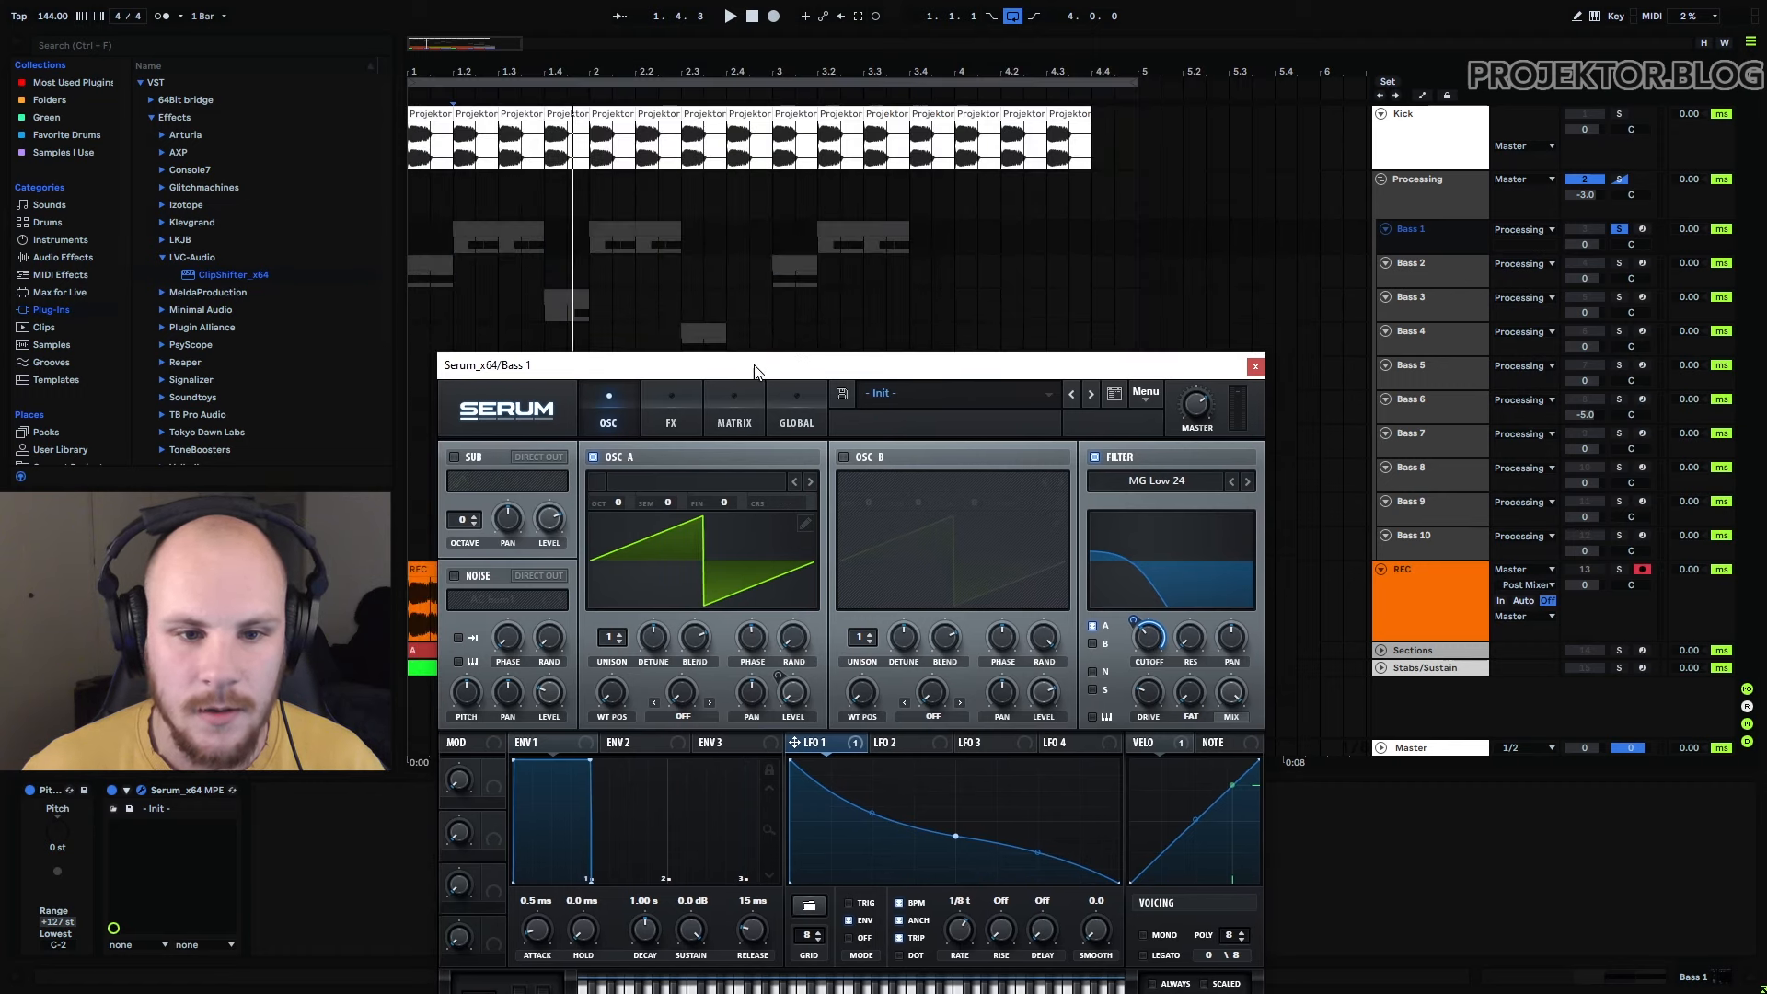
left_click(456, 240)
key("space")
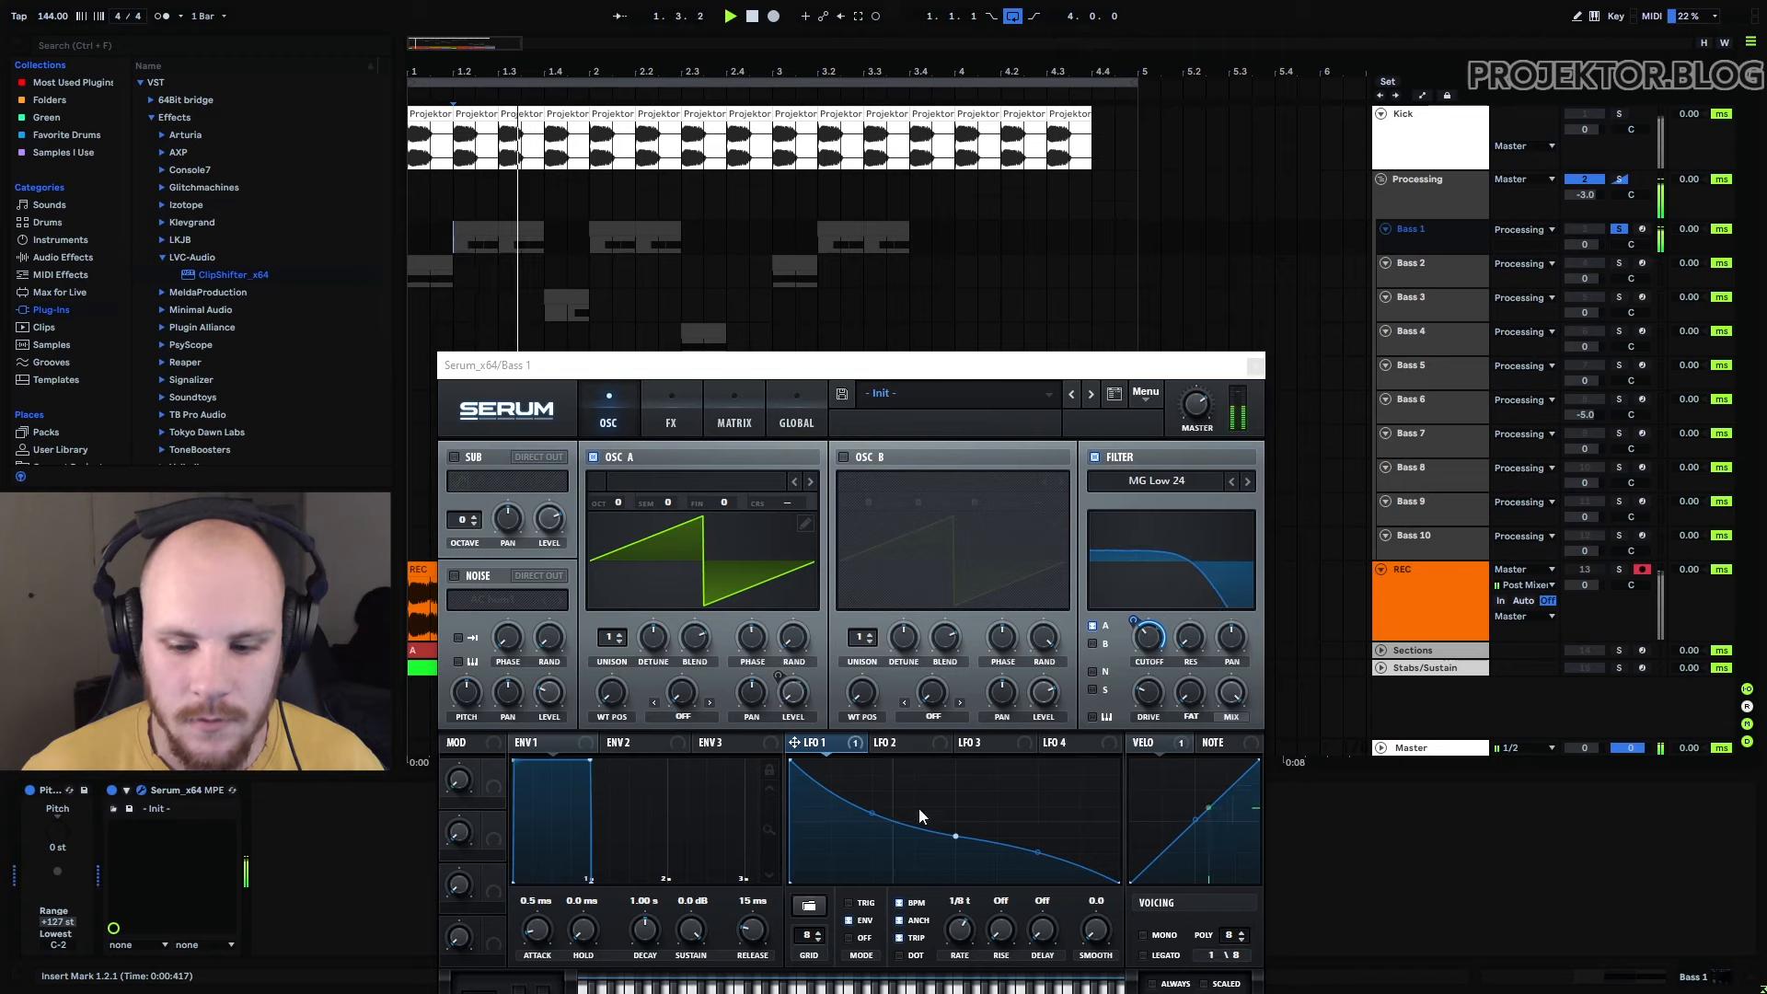
Set Bass 1's LFO 1 rate to 1/16 during playback, then stop playback
left_click(966, 936)
left_click_drag(967, 936, 967, 929)
key("space")
left_click_drag(825, 372, 789, 101)
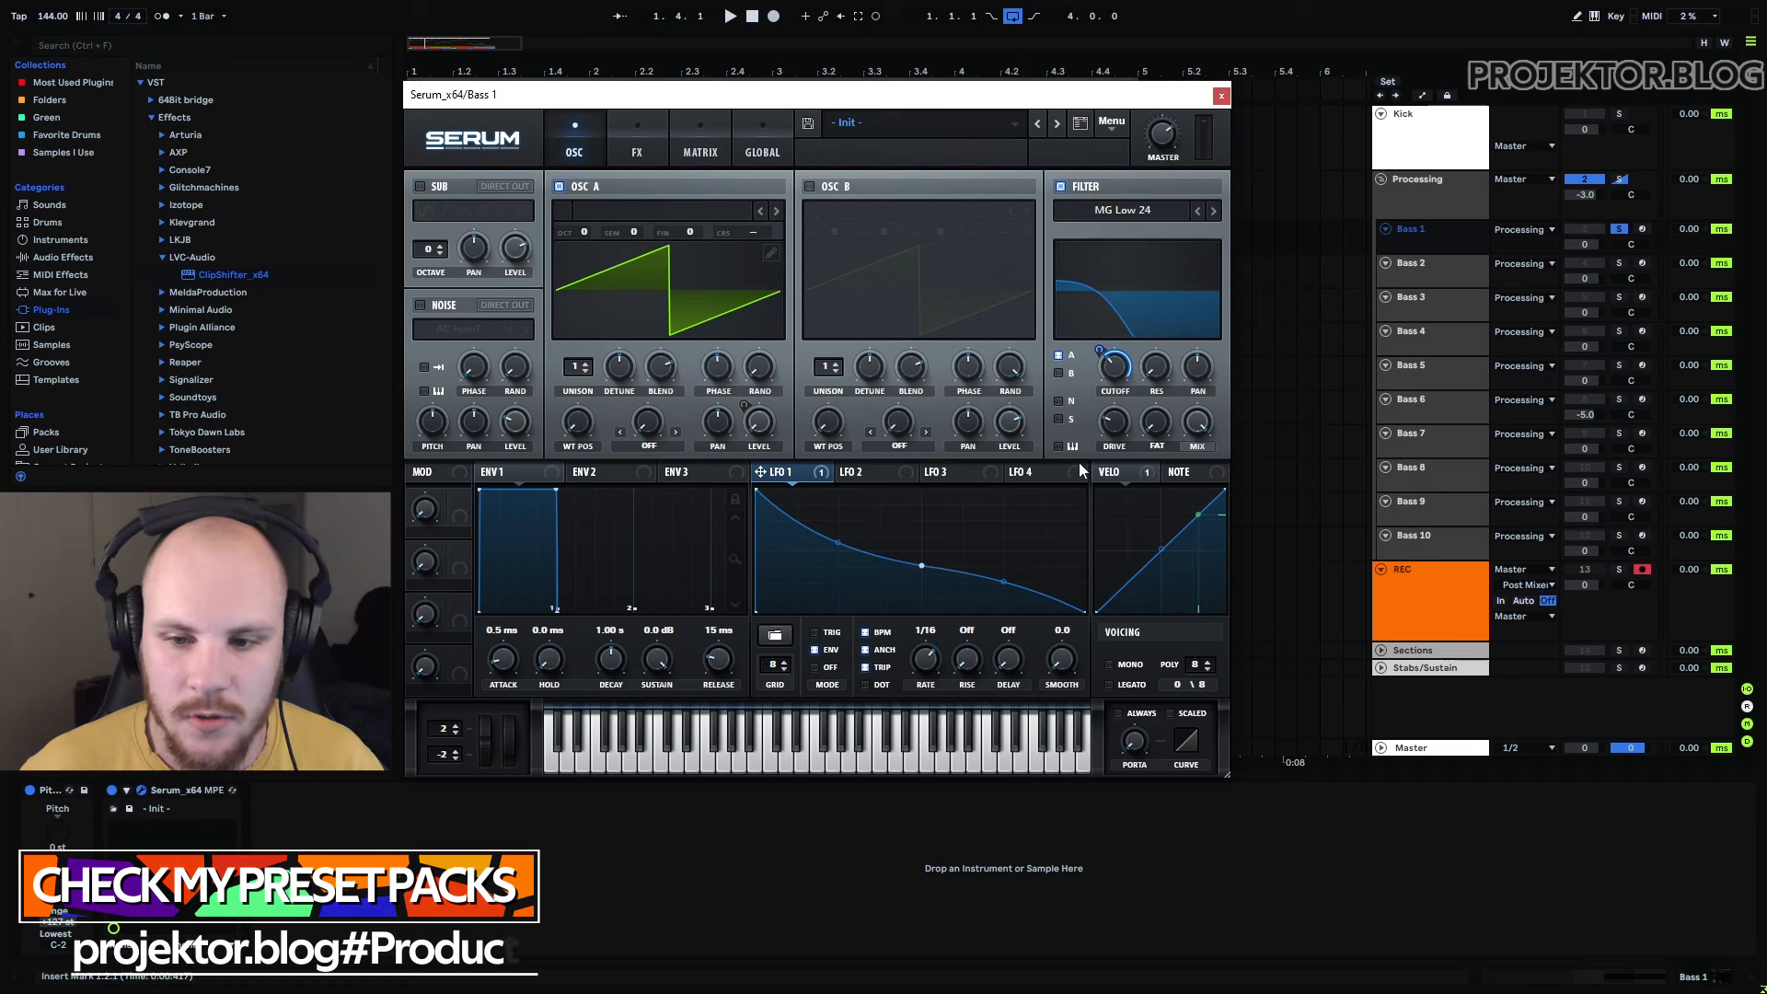
Adjust the amount of LFO 1 modulation on the filter cutoff to about 95 and audition Bass 1
left_click_drag(1099, 354, 1117, 338)
key("space")
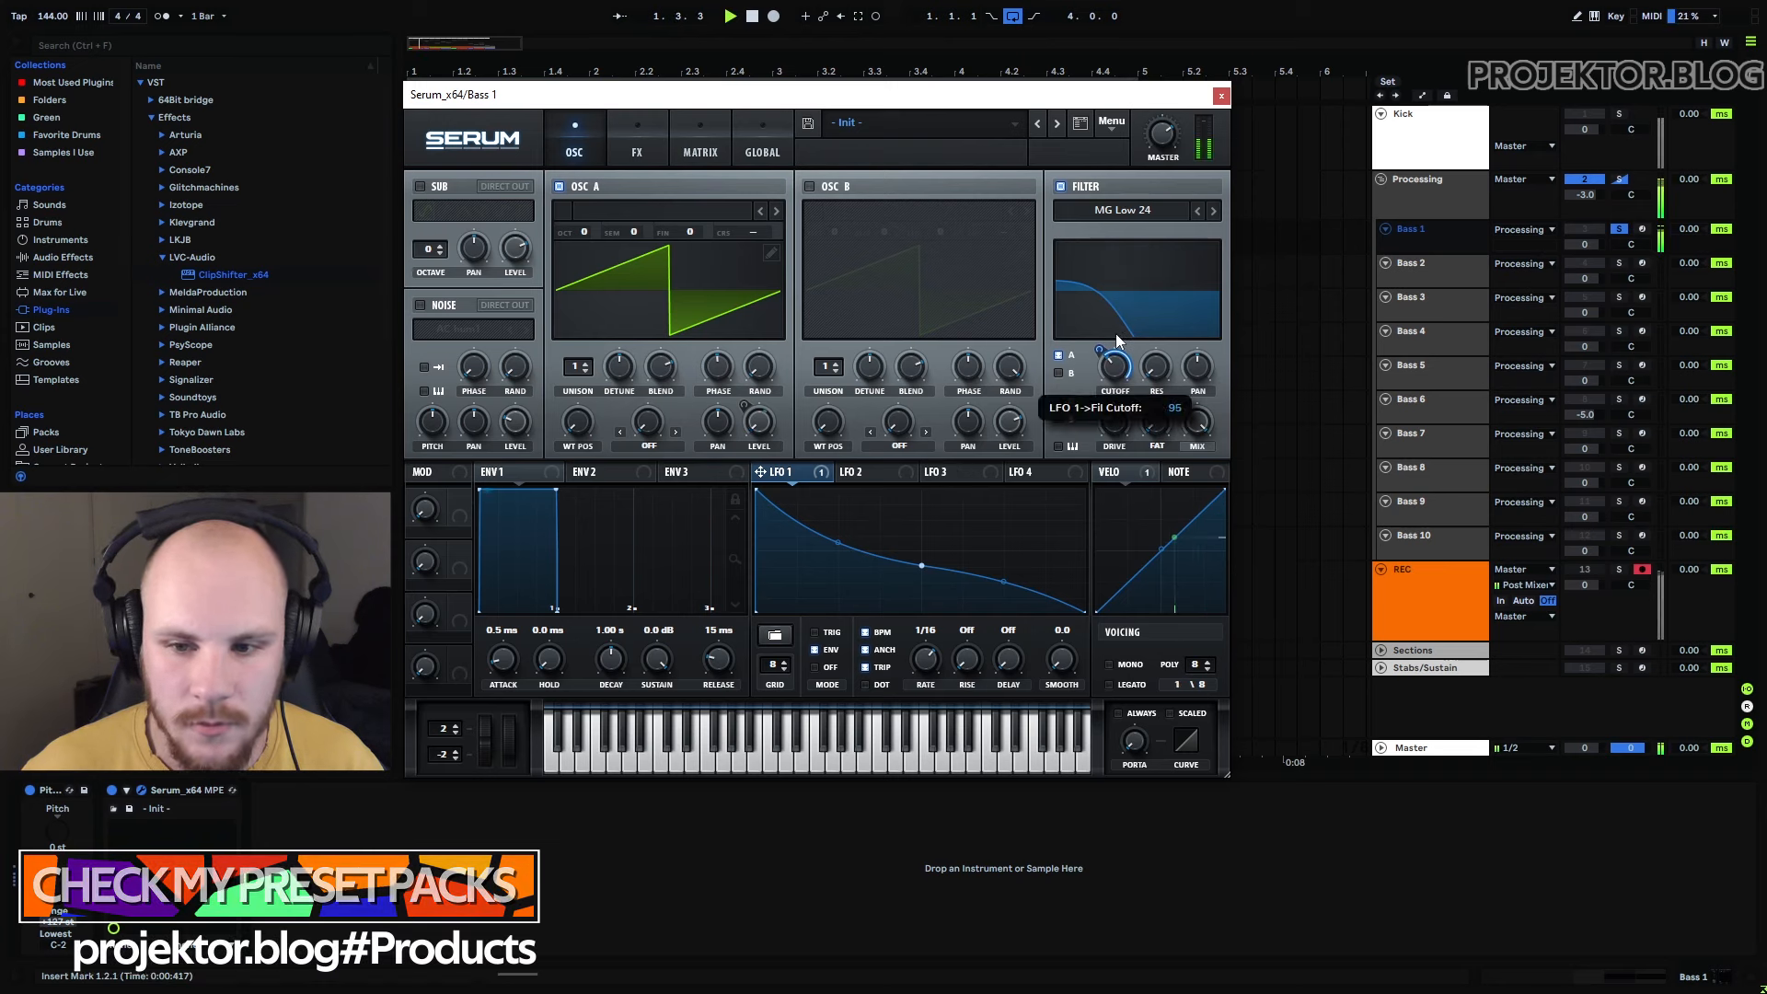
key("space")
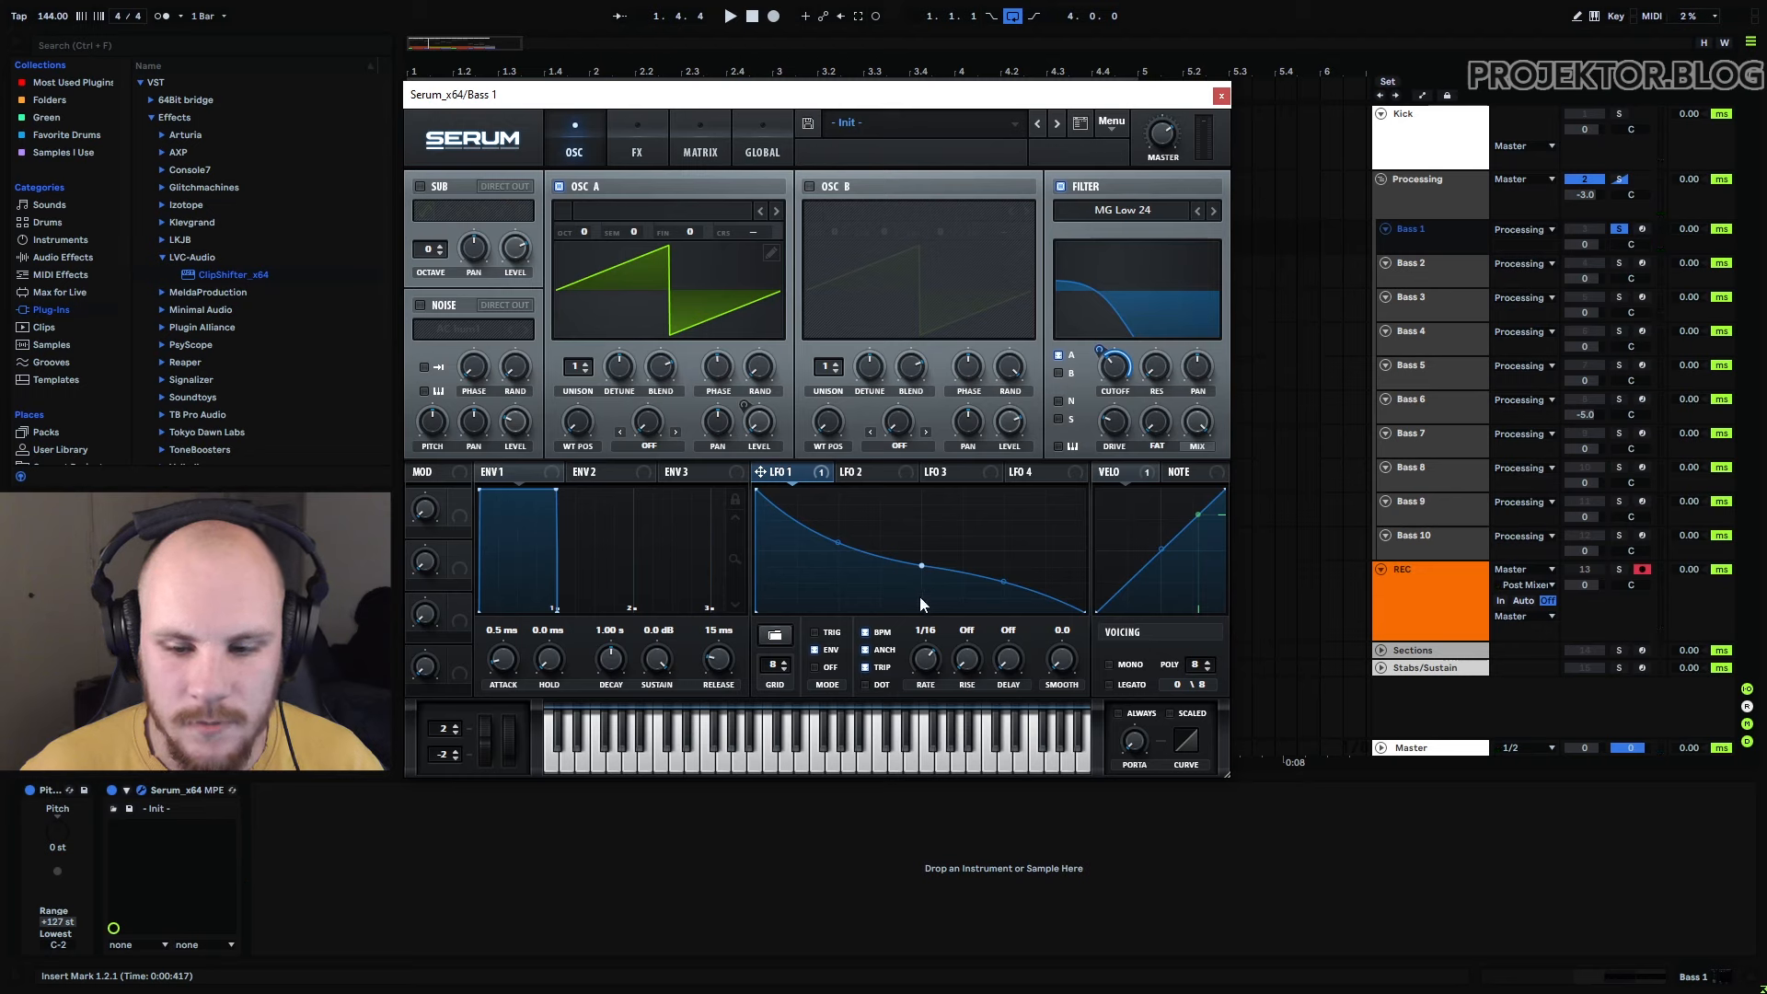
key("space")
key("space")
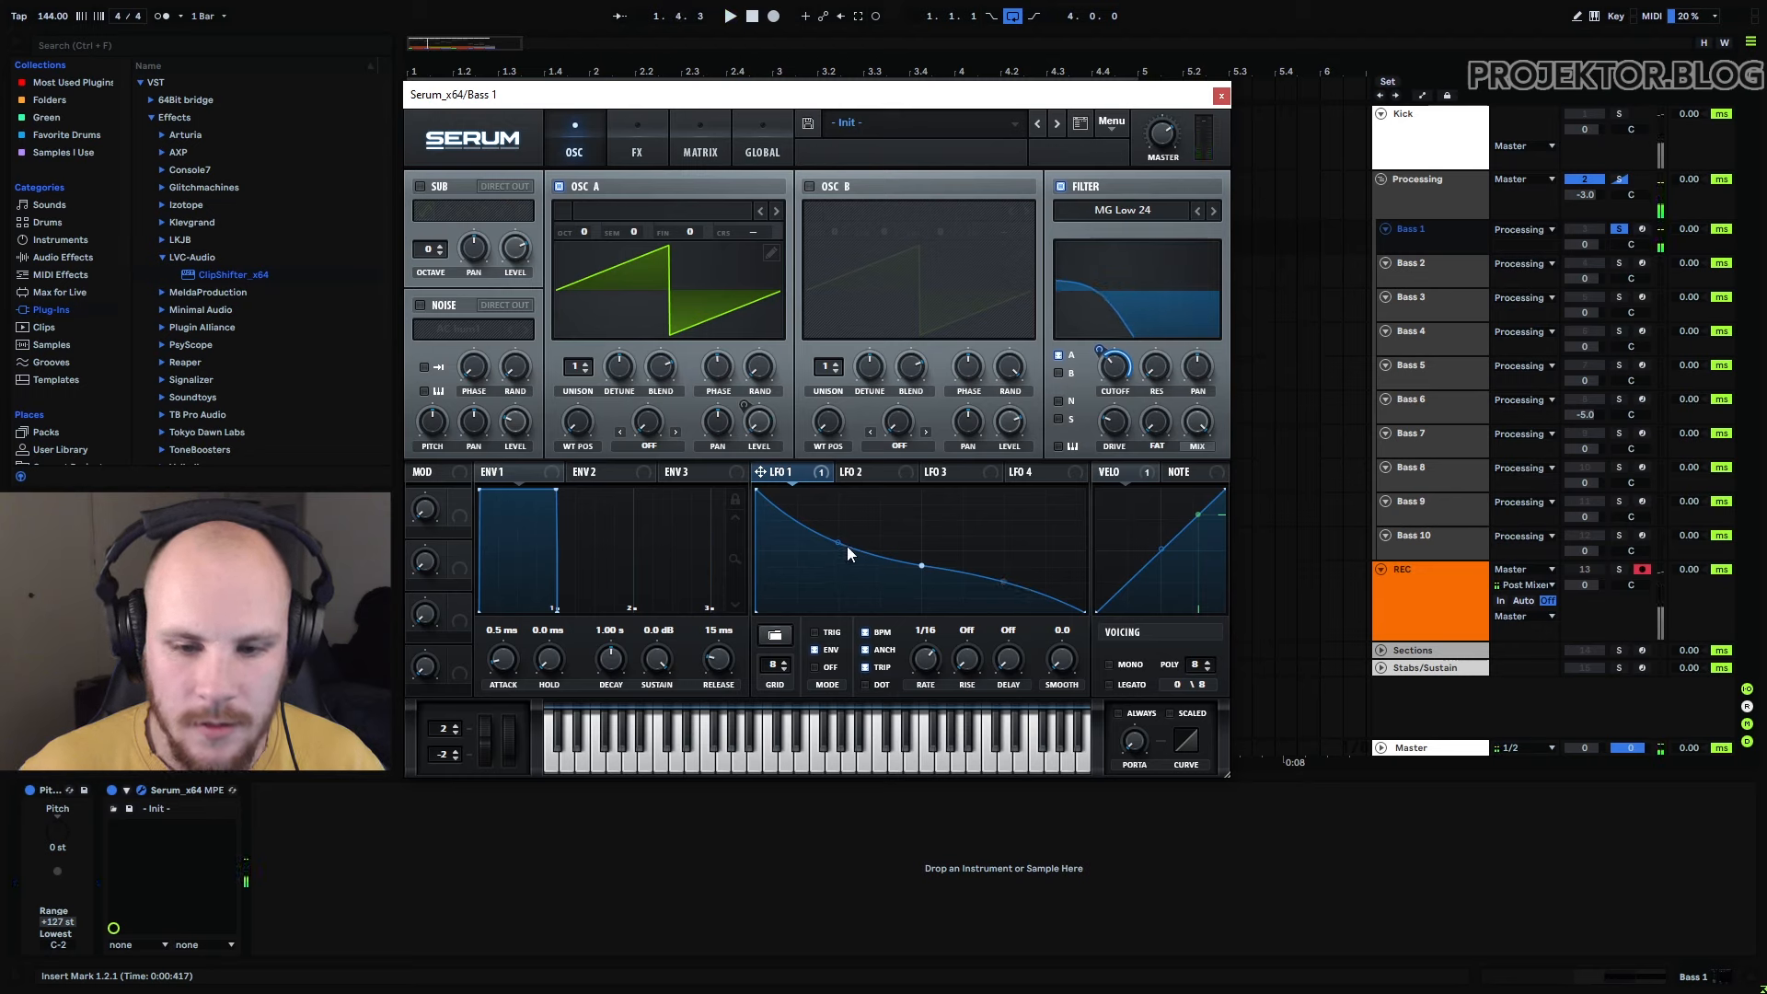
Fine-tune LFO 1's falling curve by adjusting its two bends and middle point while auditioning Bass 1
key("space")
mouse_move(838, 543)
left_mouse_down()
mouse_move(854, 571)
mouse_move(856, 556)
left_mouse_up()
key("space")
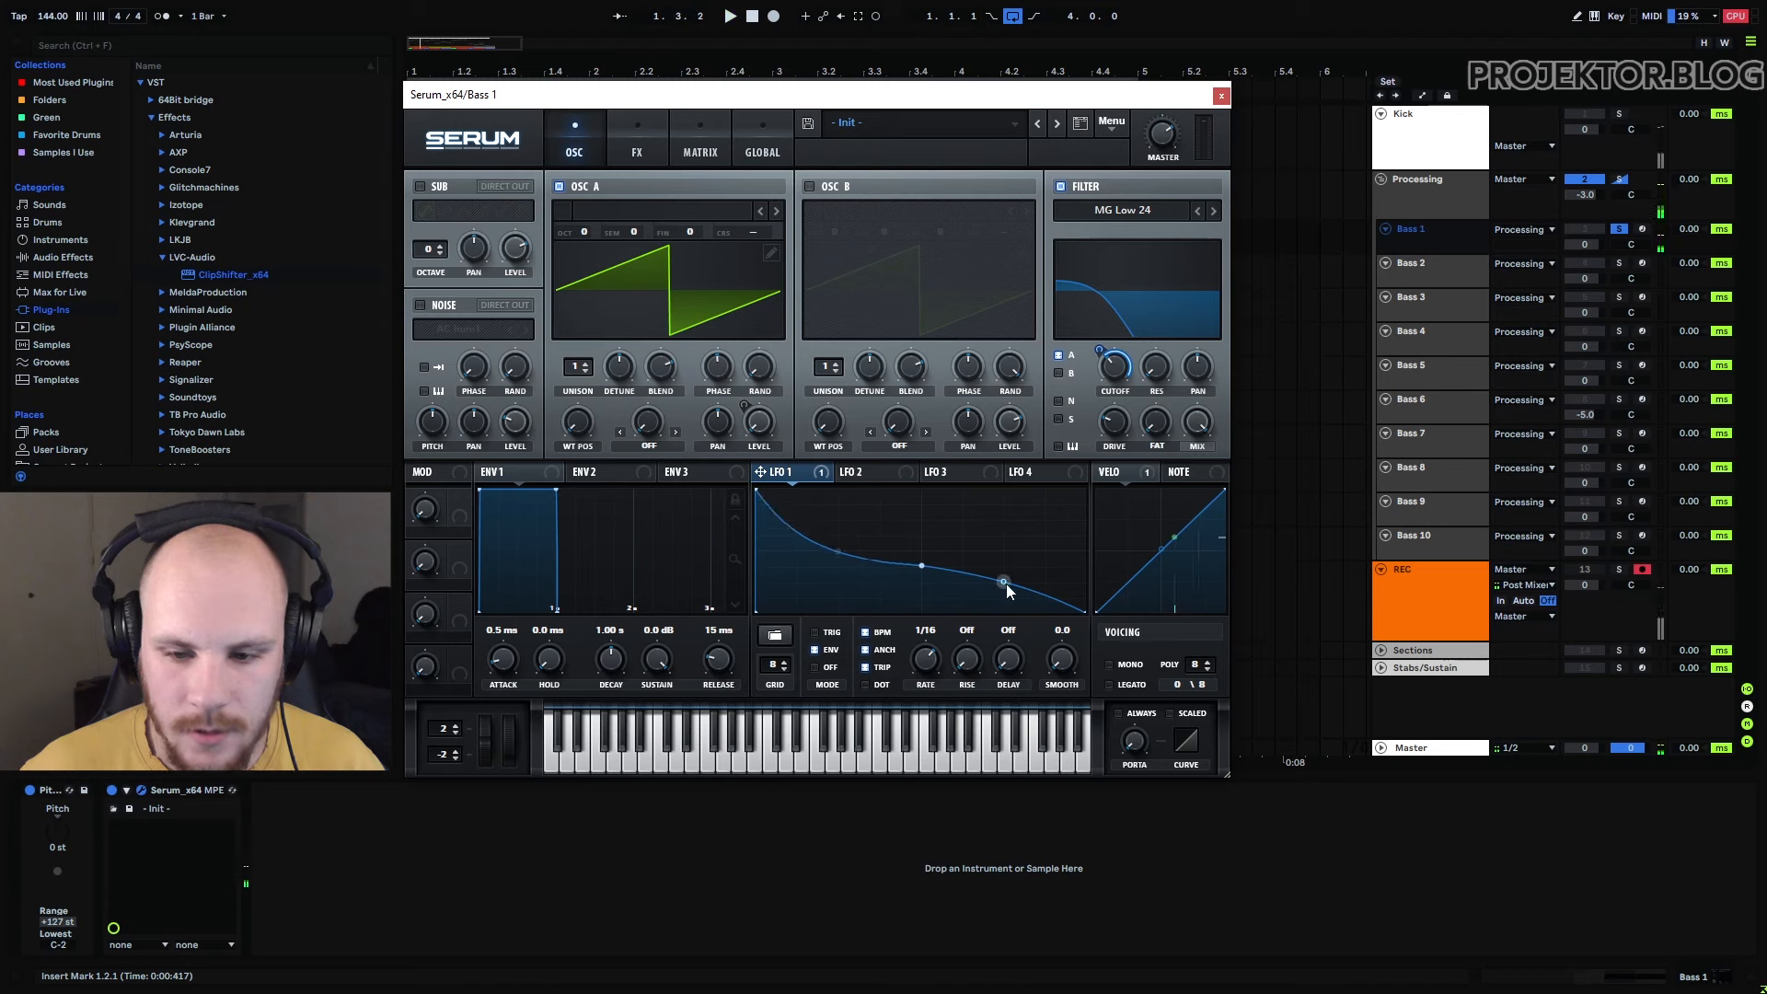
left_click_drag(1006, 584, 923, 567)
key("space")
key("space")
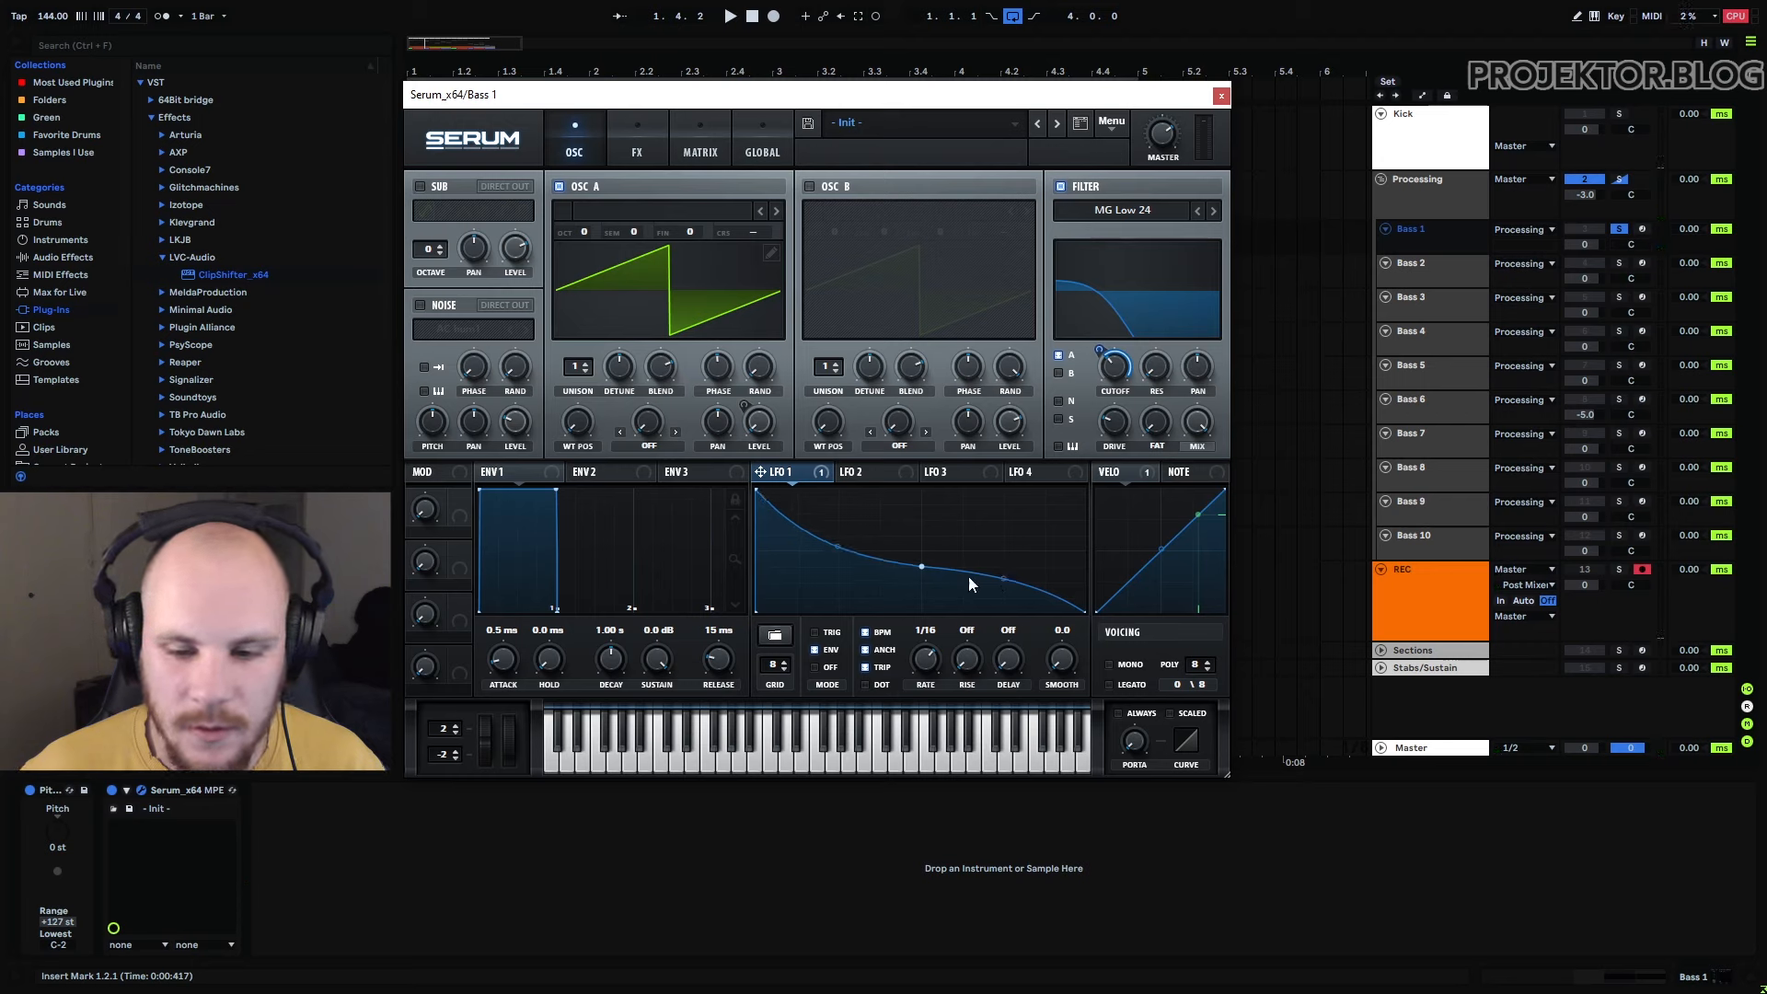
left_click_drag(923, 570, 920, 562)
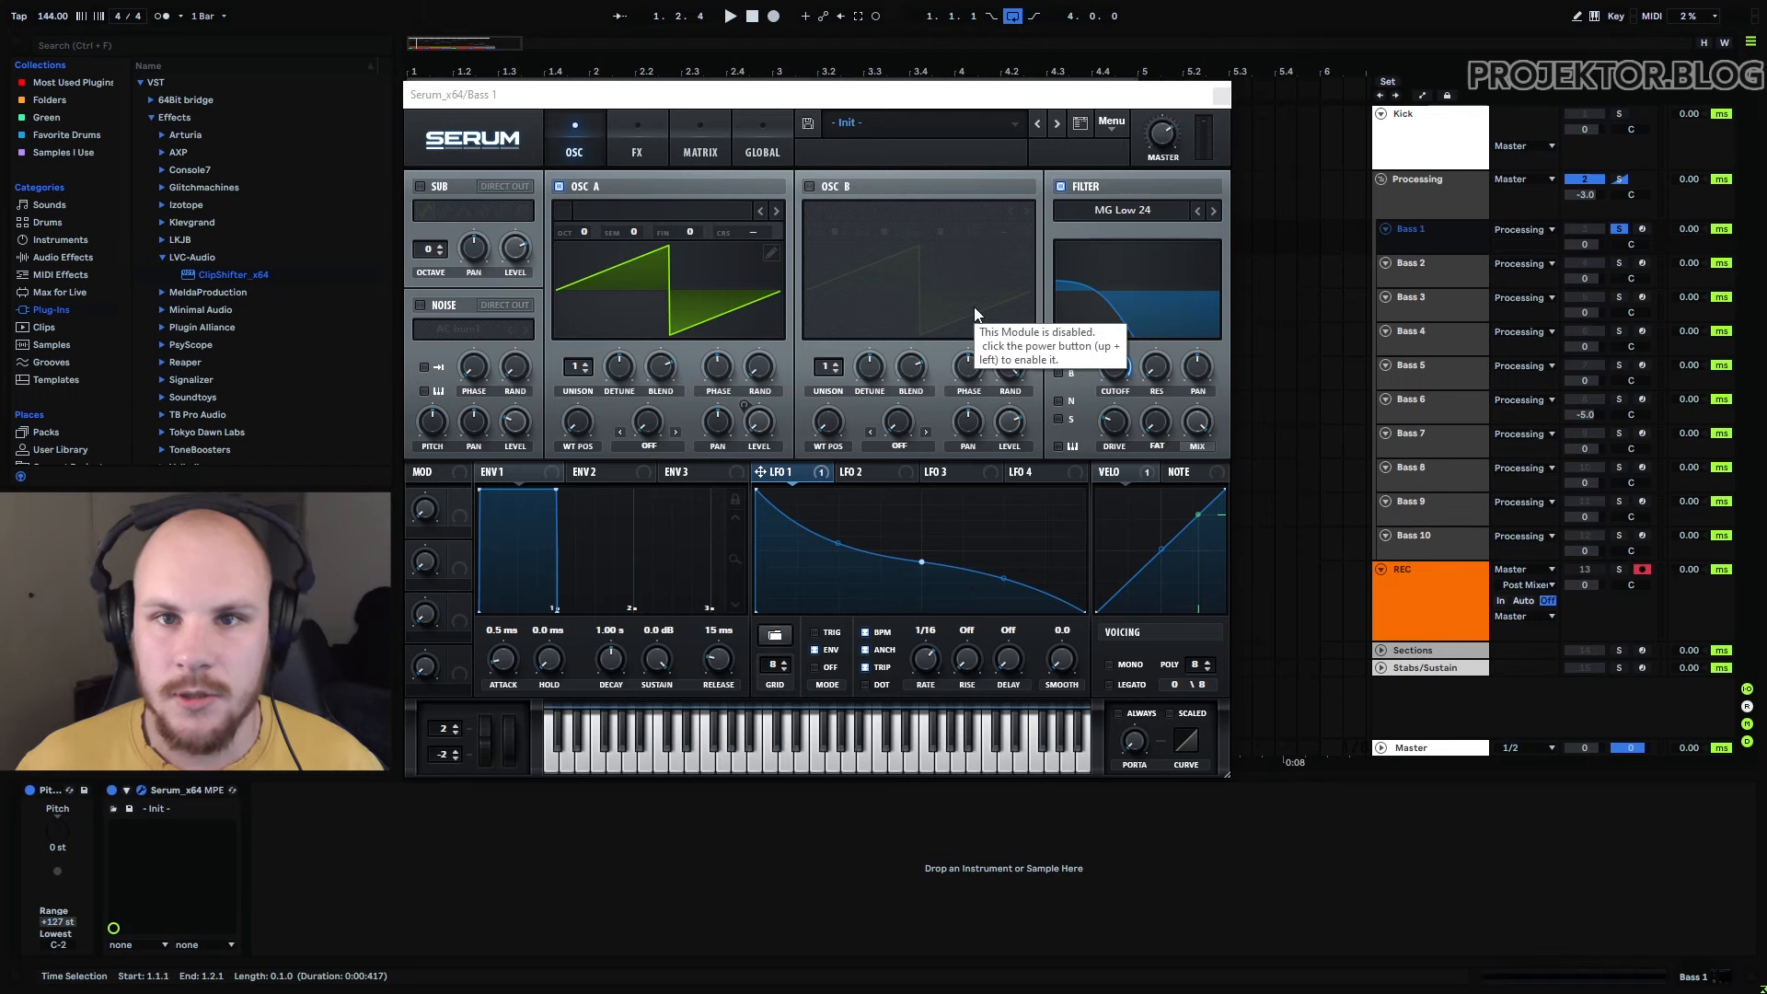
Check the effects page of Bass 1's Serum, return to its oscillators, and close the plugin window
left_click(638, 152)
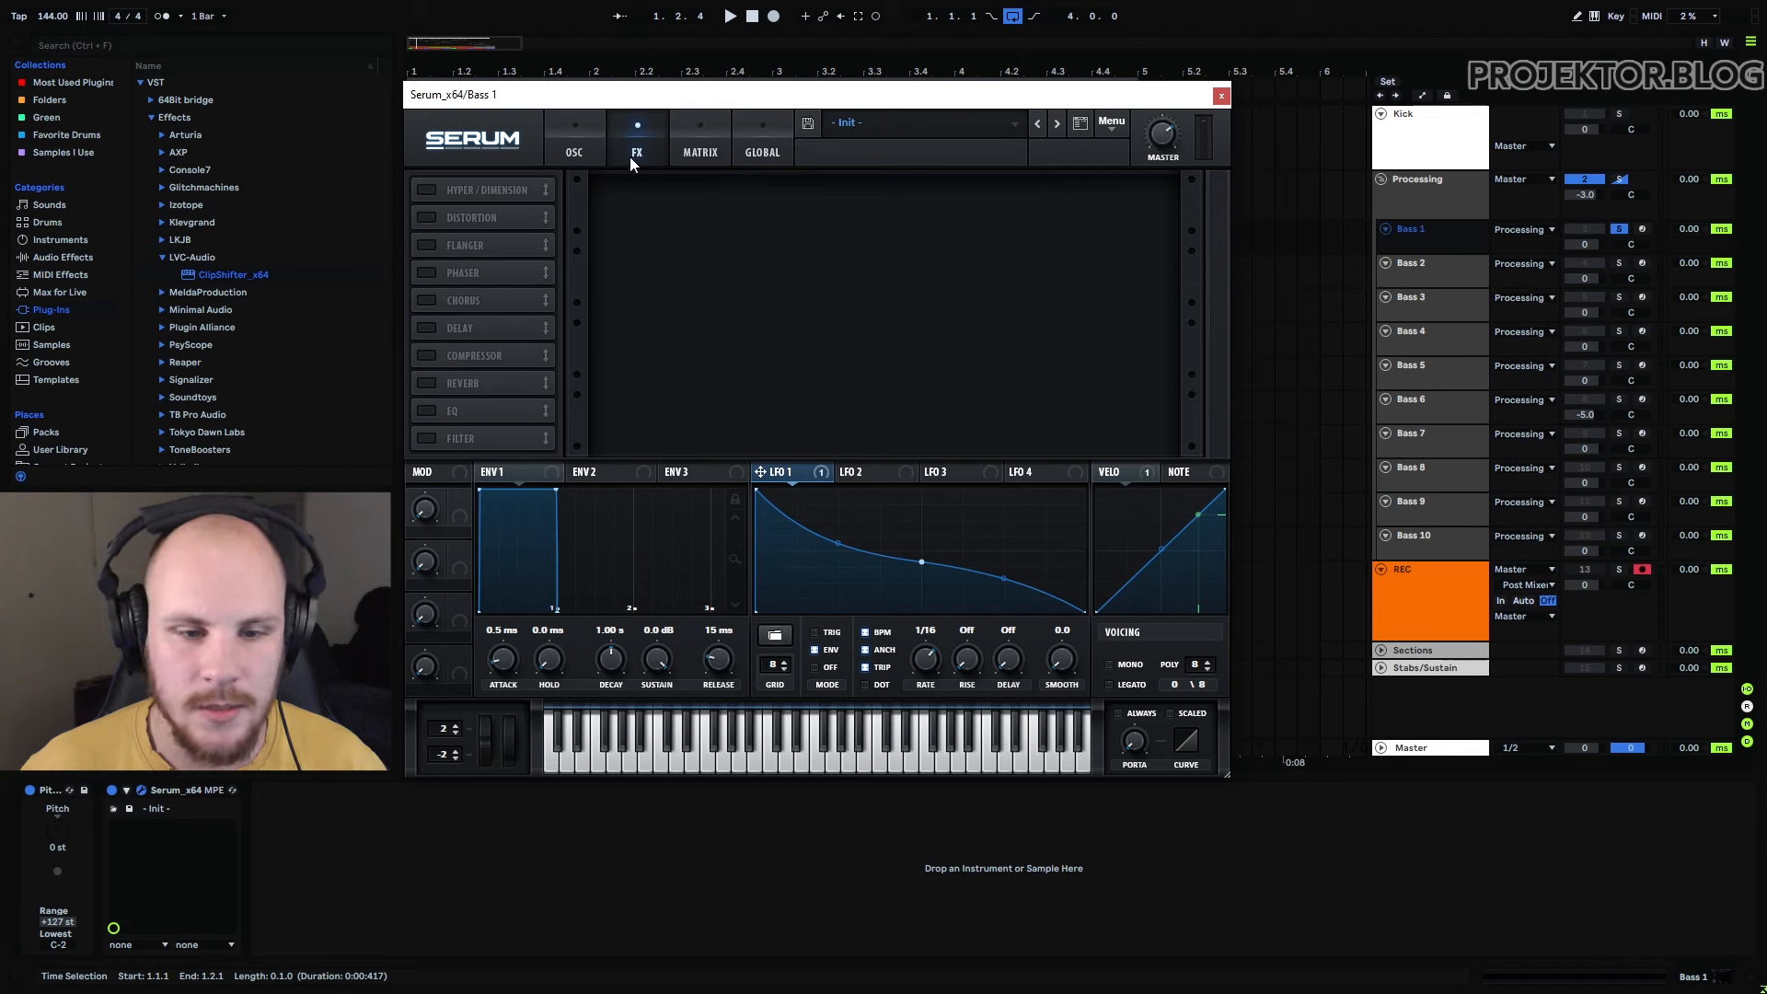
left_click(580, 149)
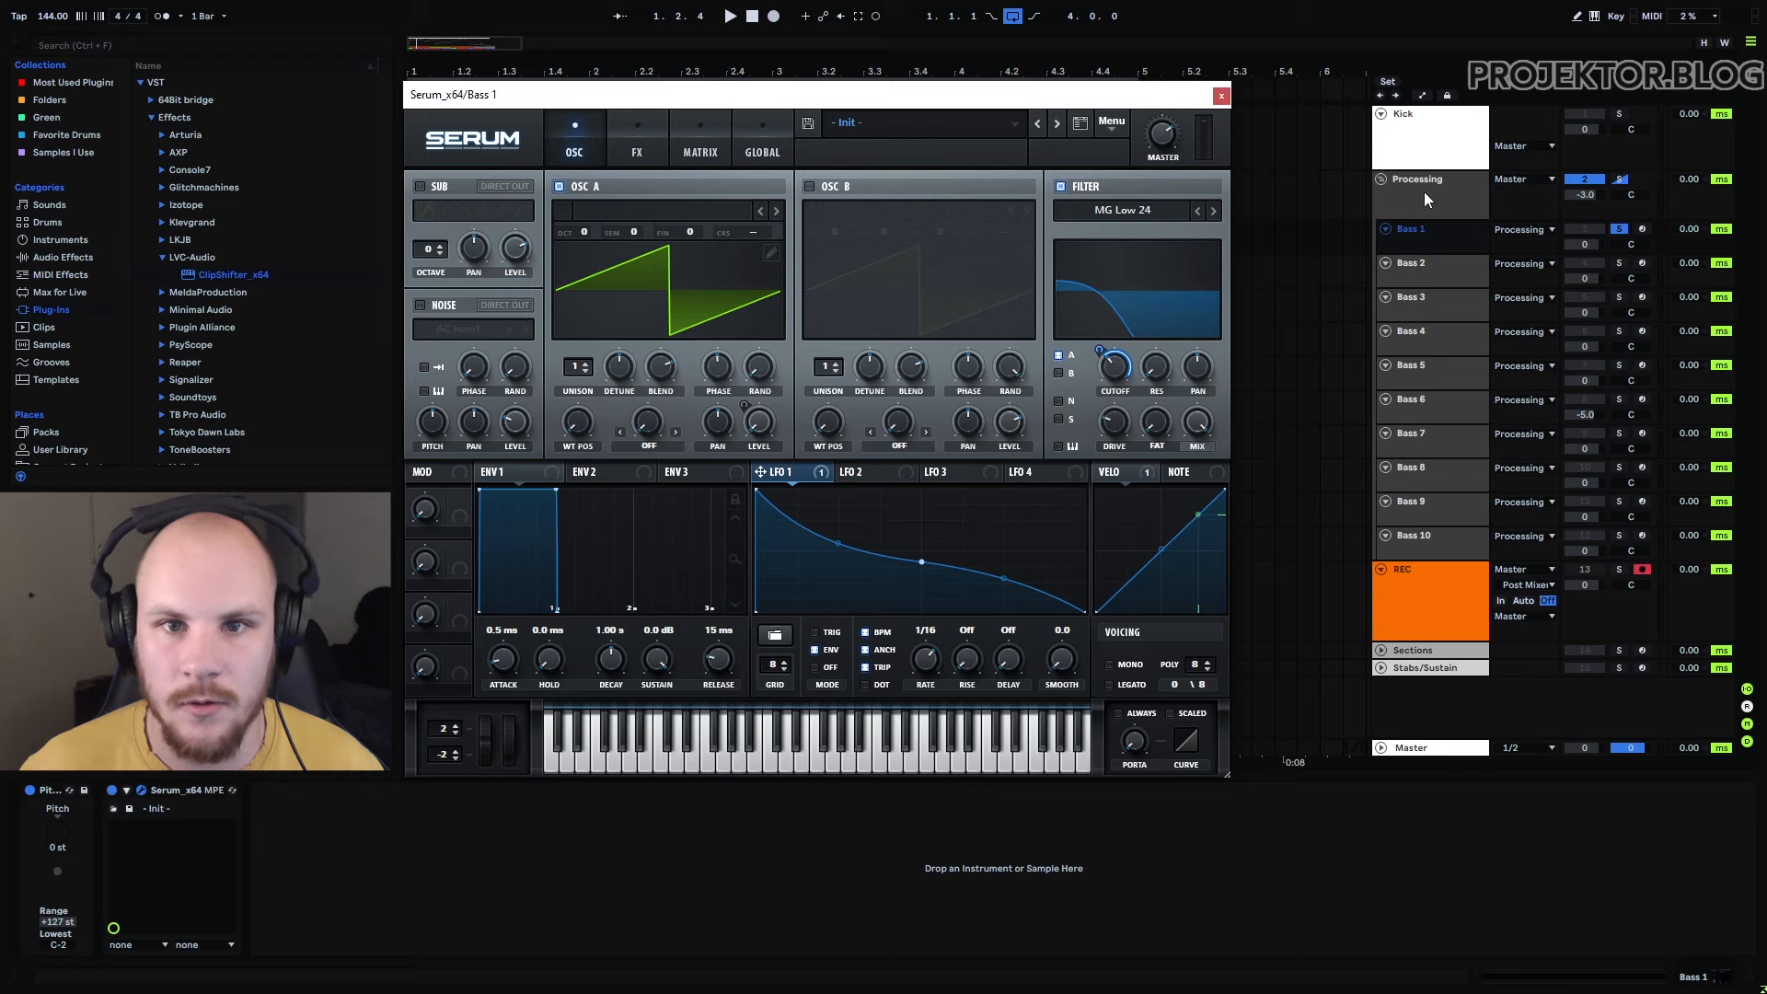
mouse_move(884, 229)
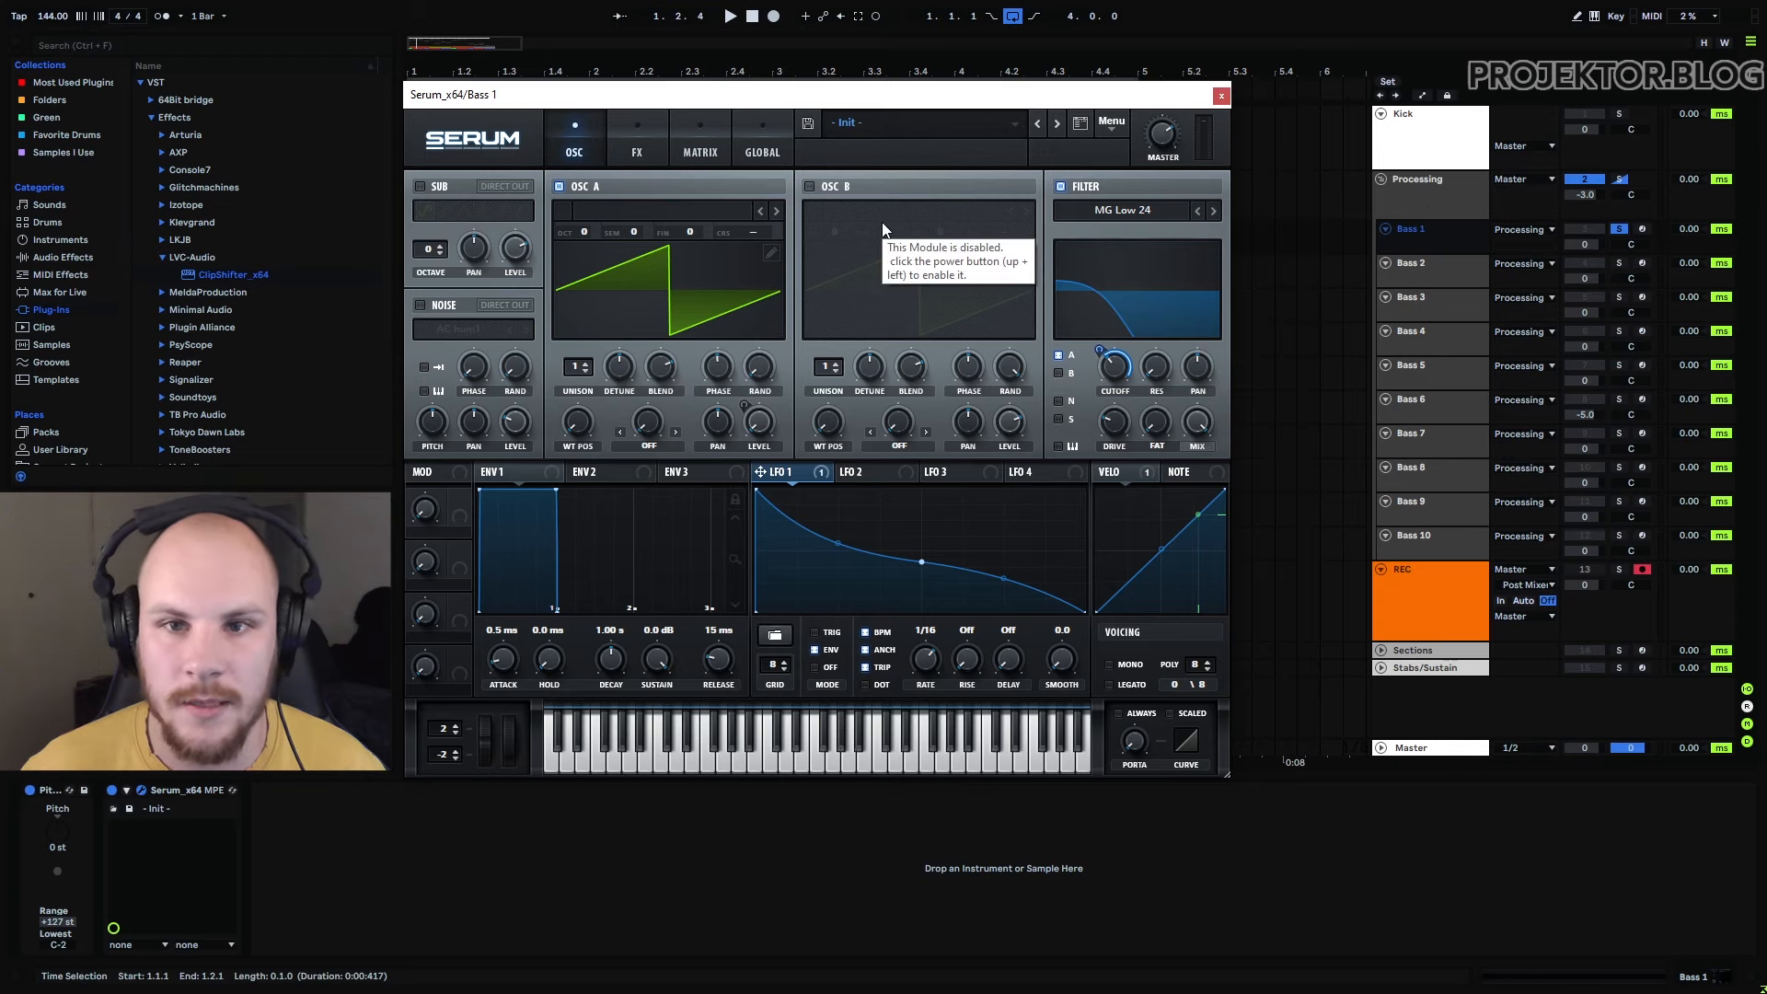
left_click(1222, 95)
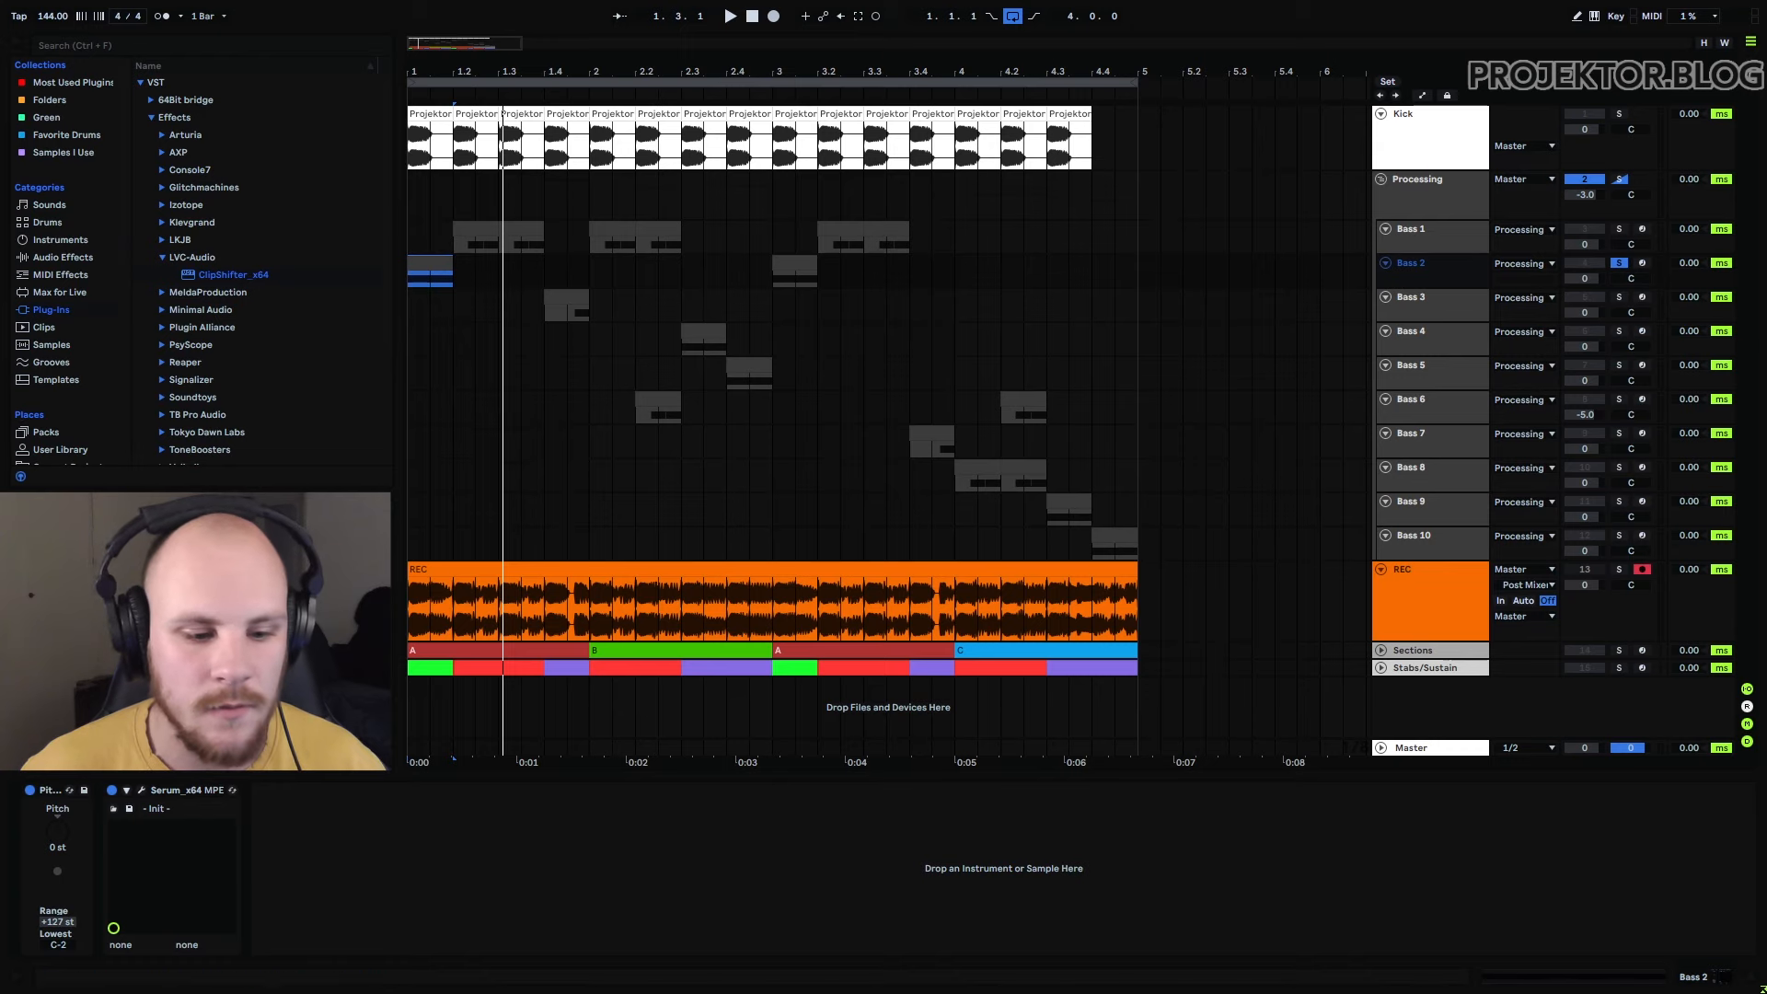
Add a frame to Oscillator A's wavetable in Bass 2's Serum and draw a full-width descending saw in it
left_click(142, 791)
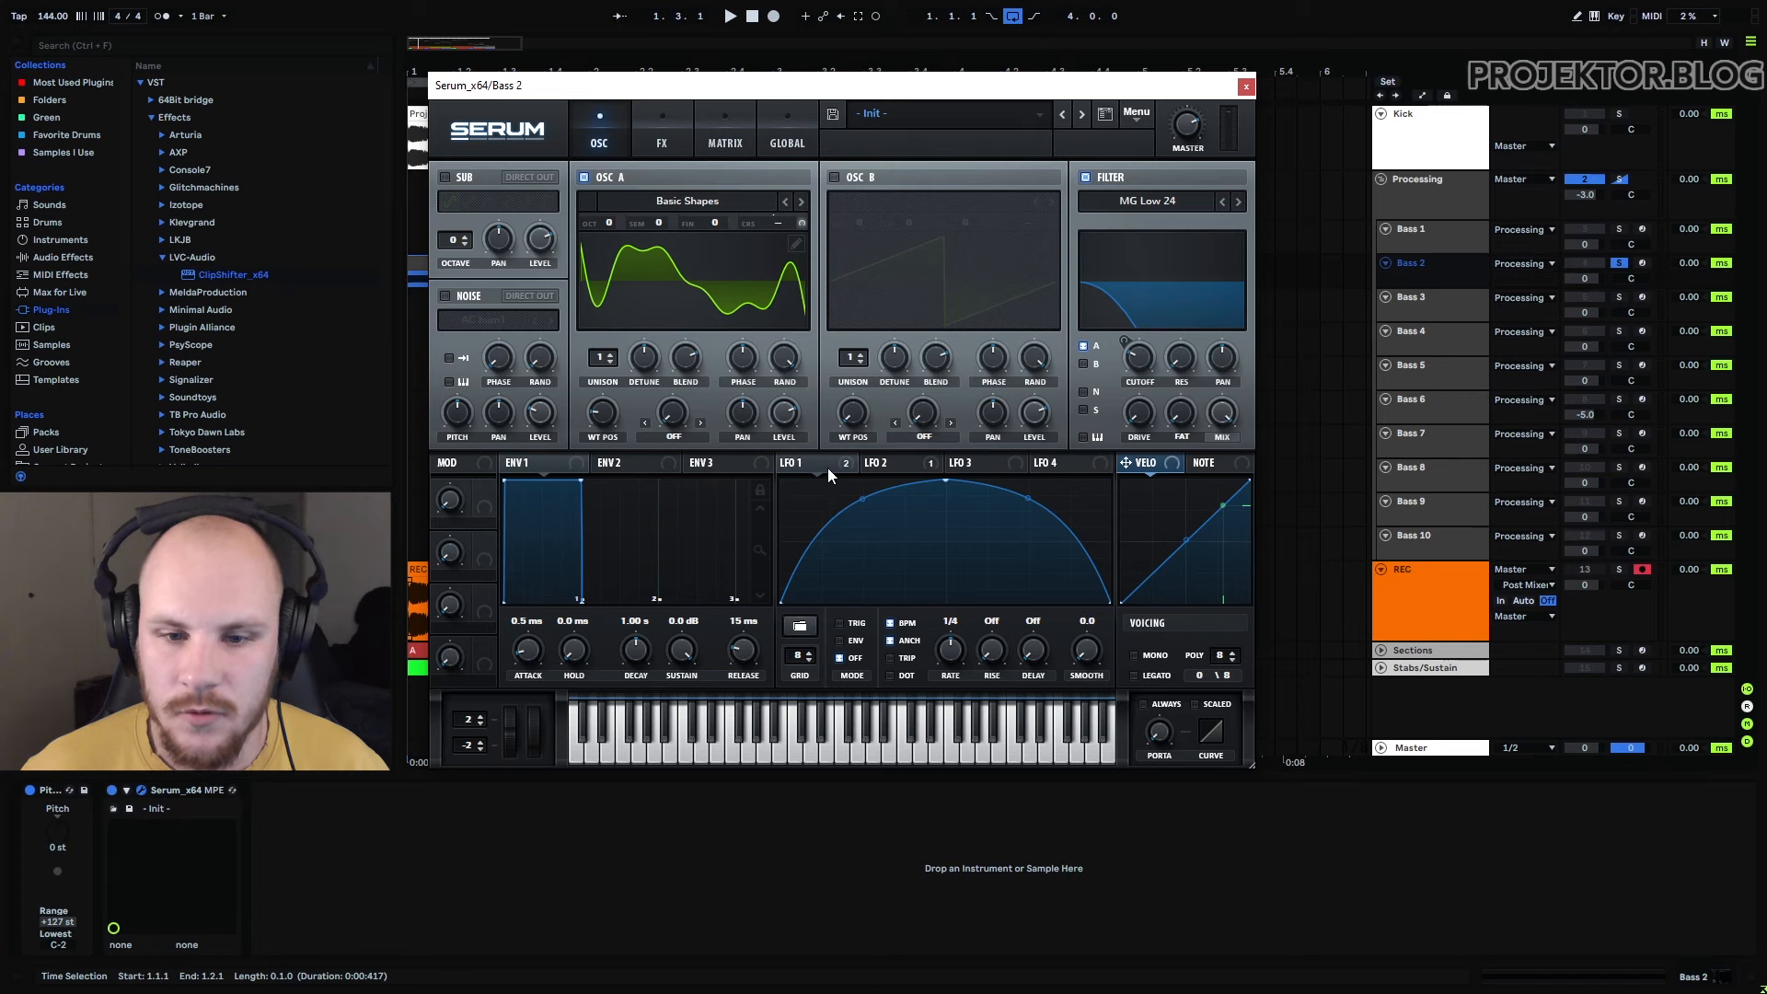
left_click(796, 243)
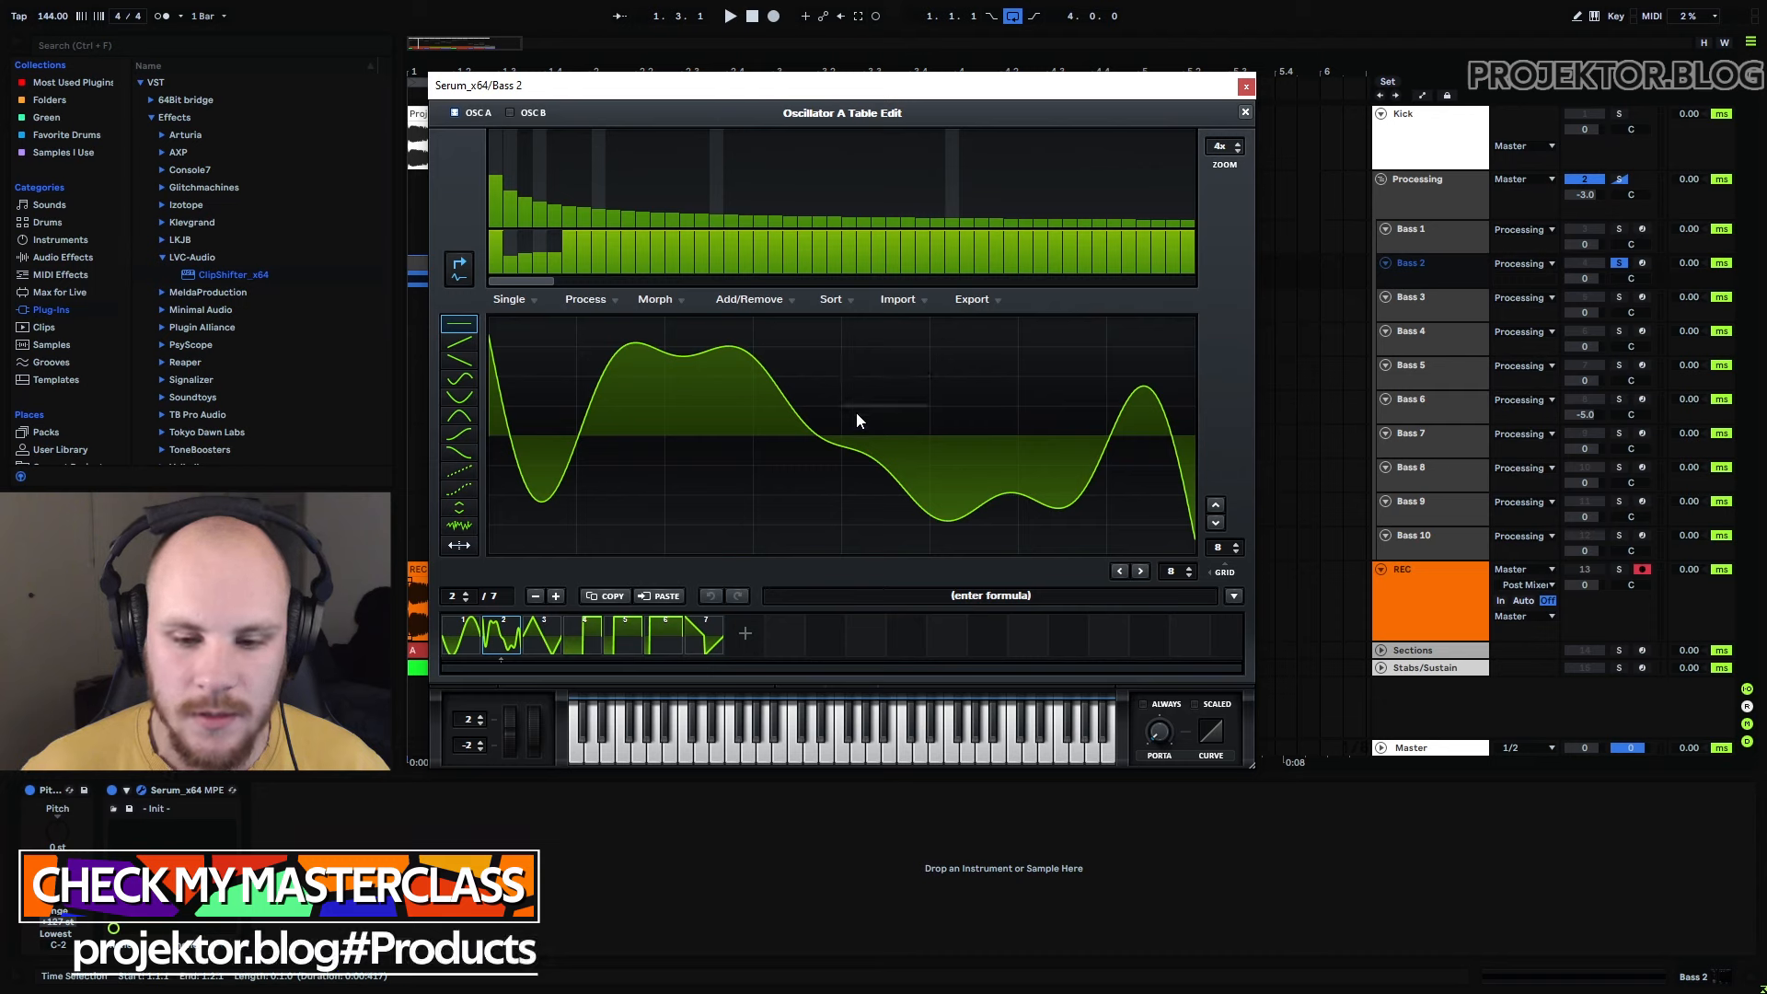
left_click(744, 635)
left_click(459, 360)
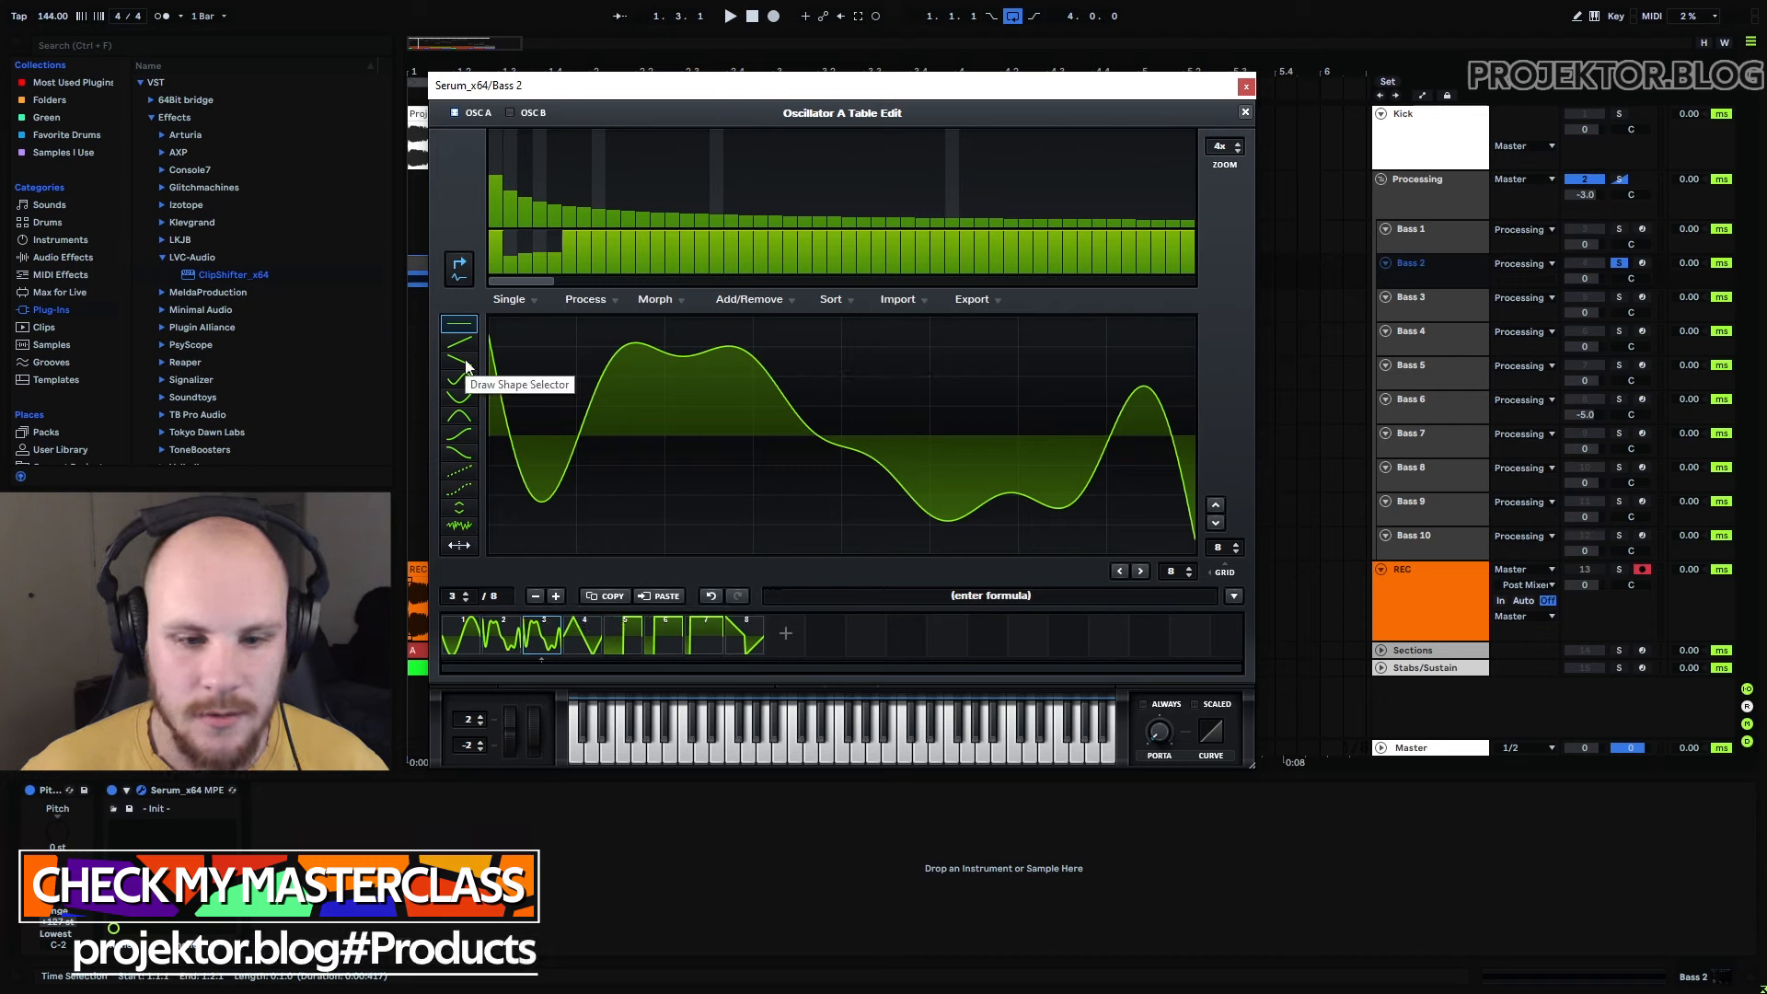
left_click(557, 361)
left_click_drag(613, 355, 1194, 553)
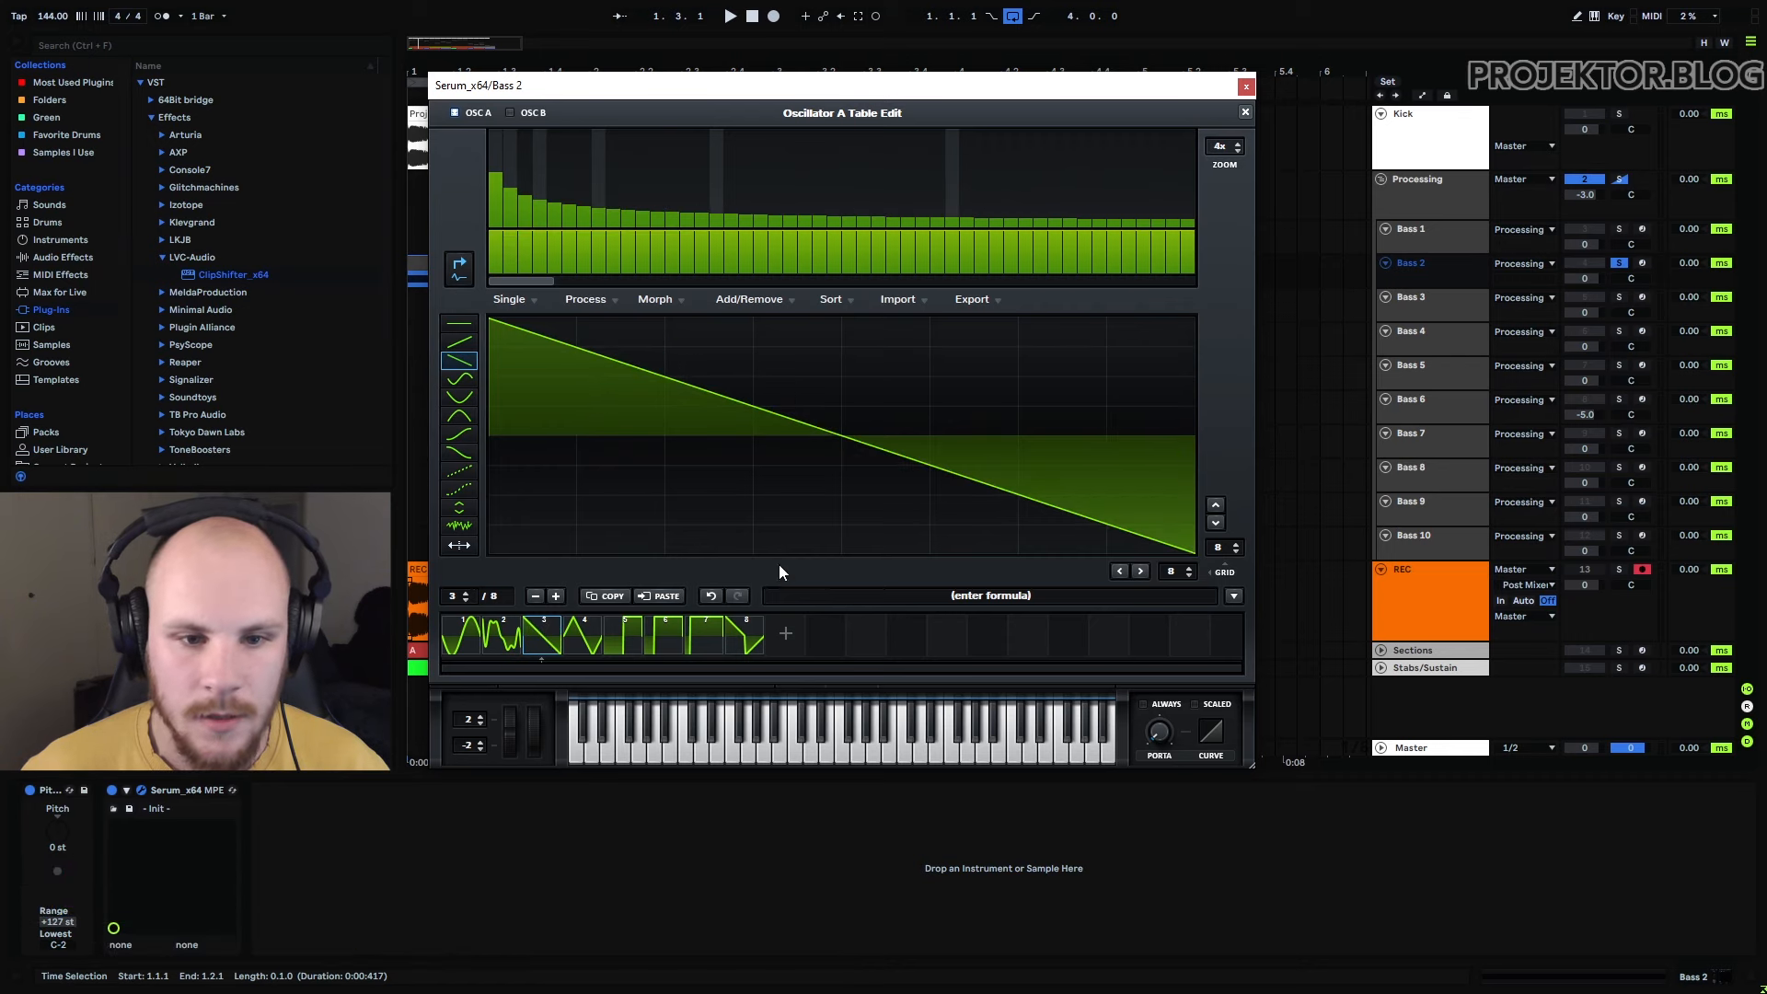
Lower the phases of the low harmonics, starting at bin 2, in the new saw frame
left_click(512, 251)
left_click(538, 243)
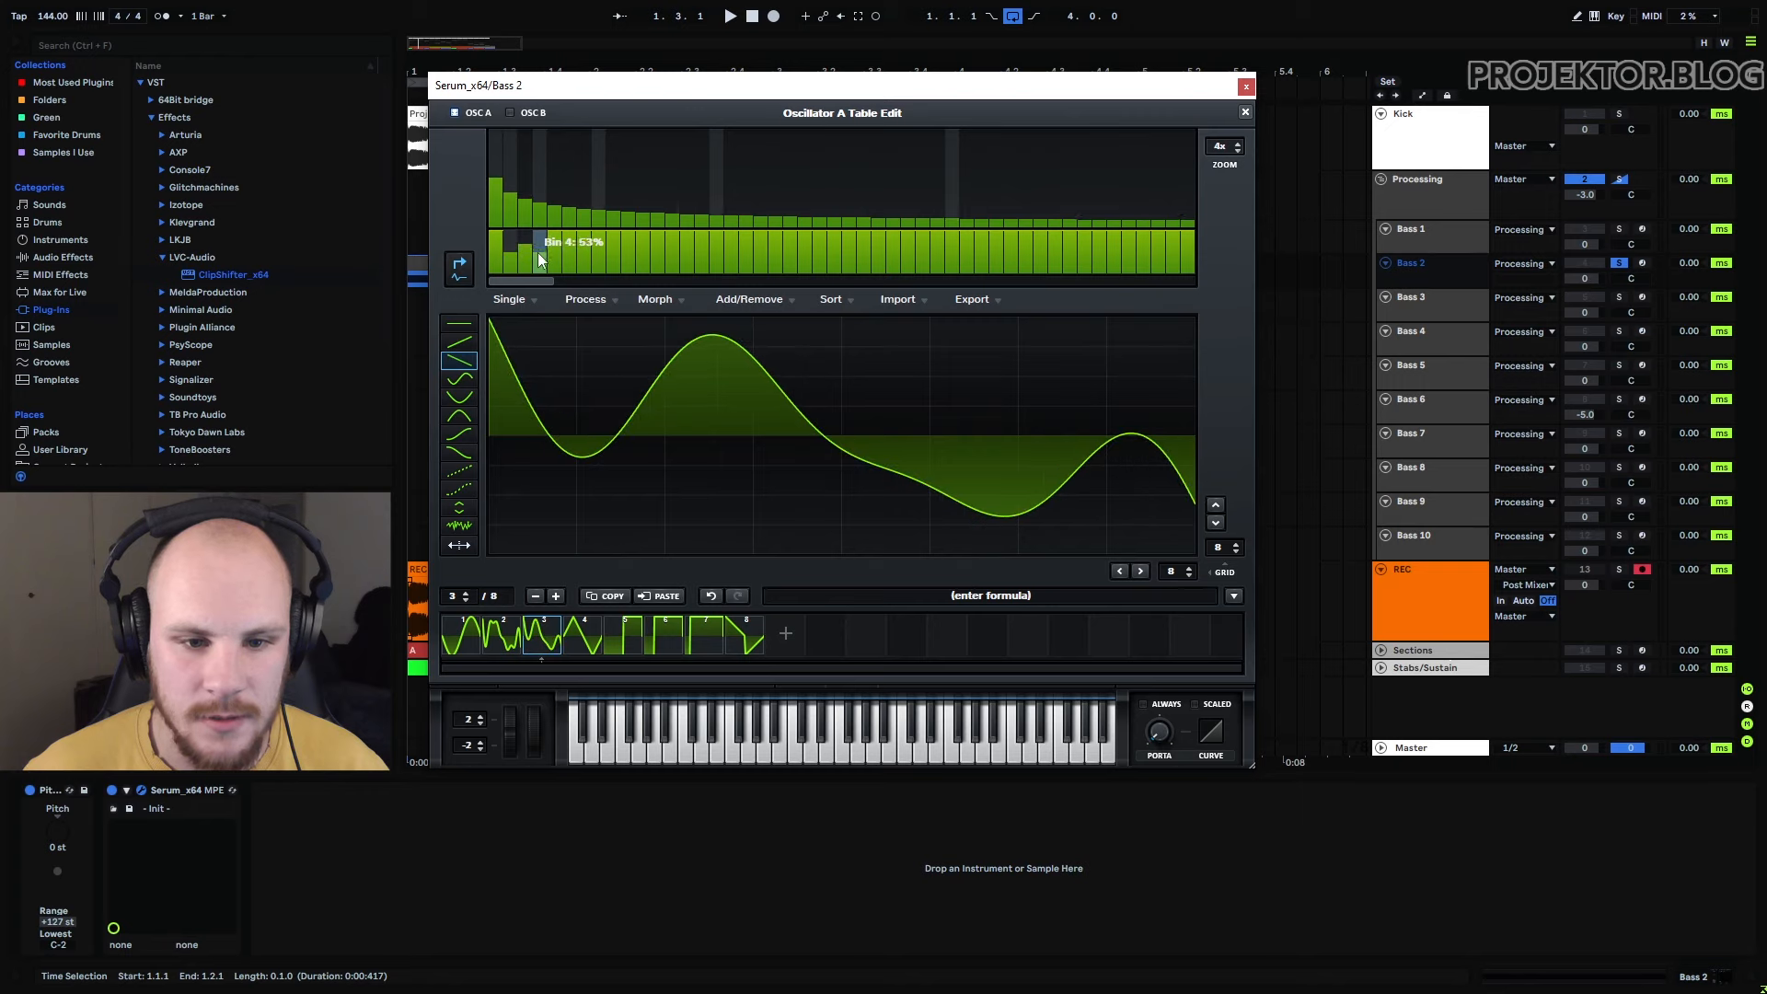
left_click(555, 250)
left_click(571, 248)
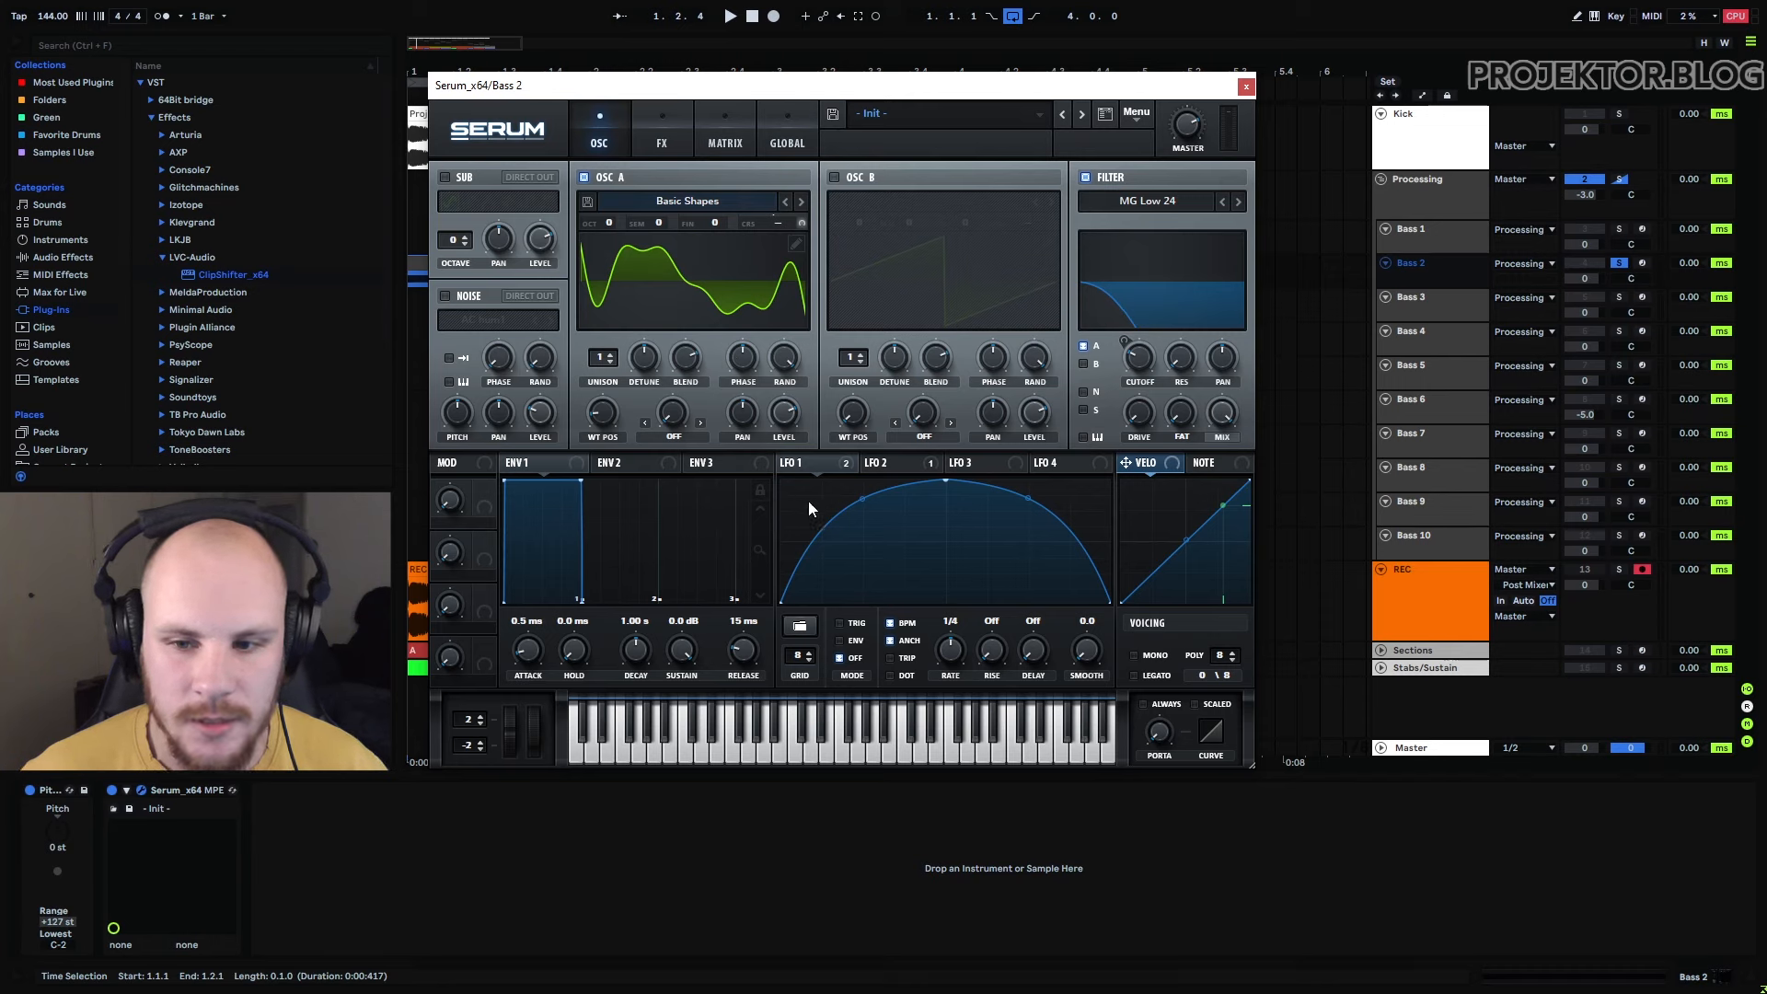
Check LFO 1's modulation targets in Bass 2's Serum and move the plugin window clear of the Bass 2 clip
left_click(819, 463)
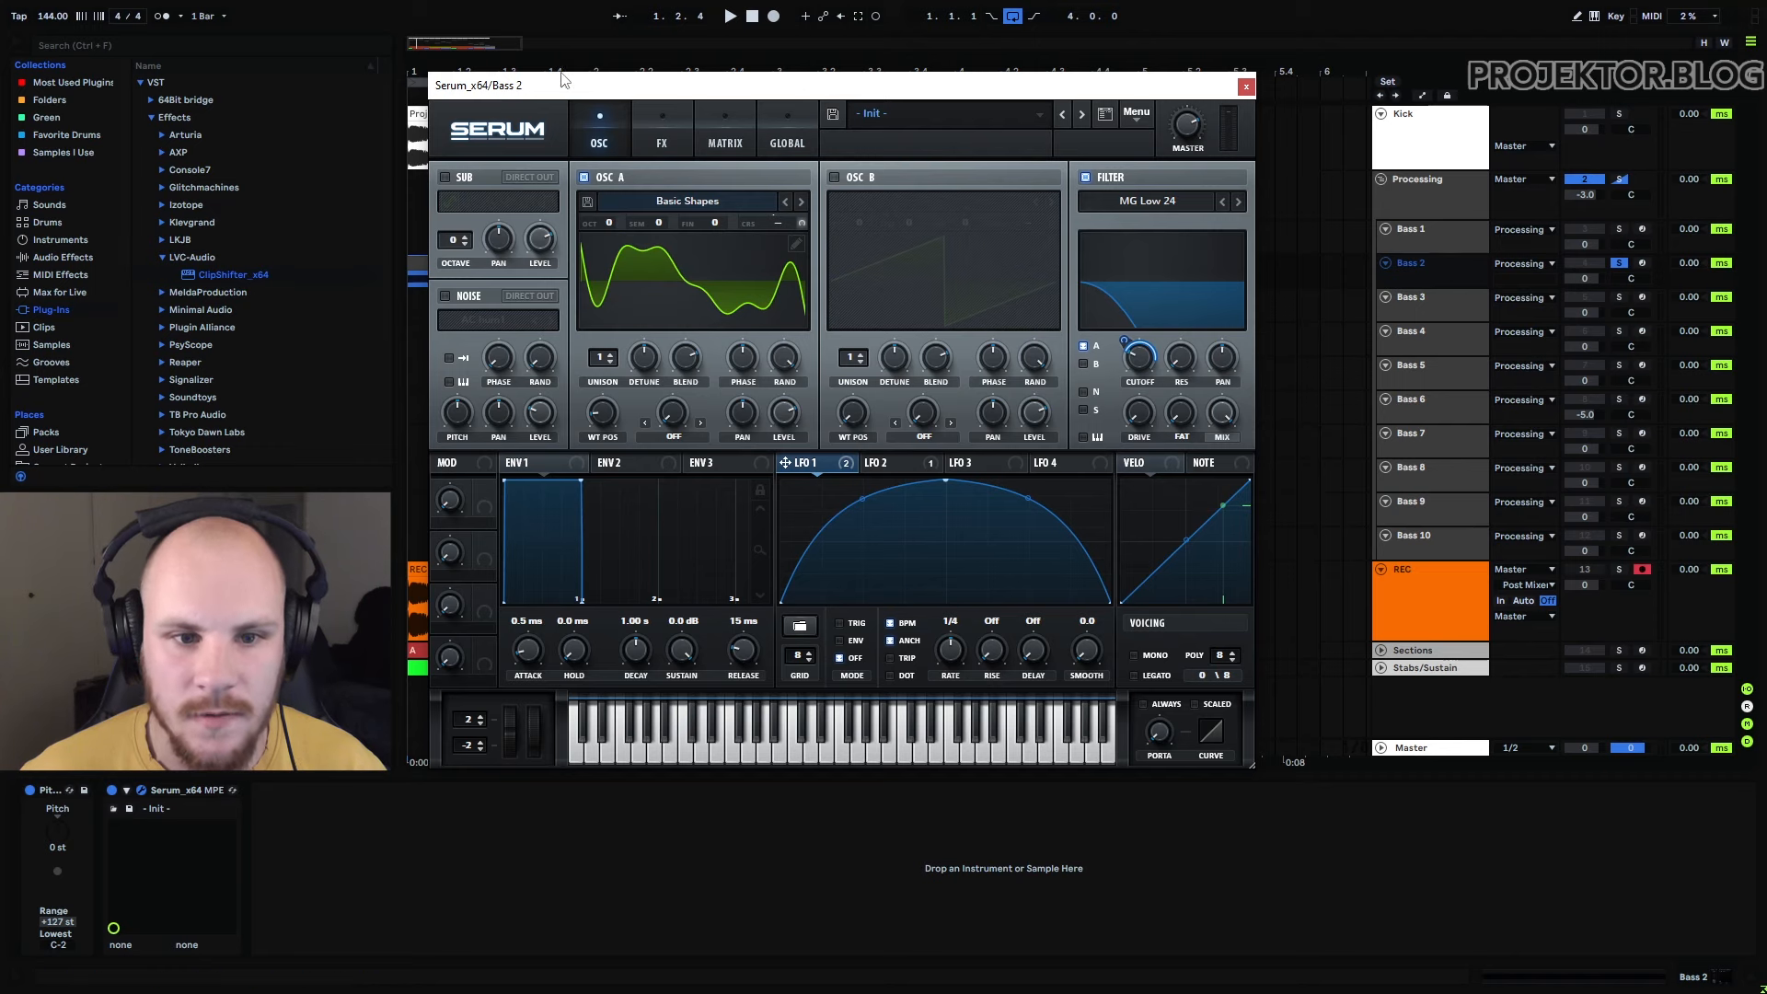
left_click_drag(555, 88, 672, 85)
left_click(424, 273)
left_click(423, 272)
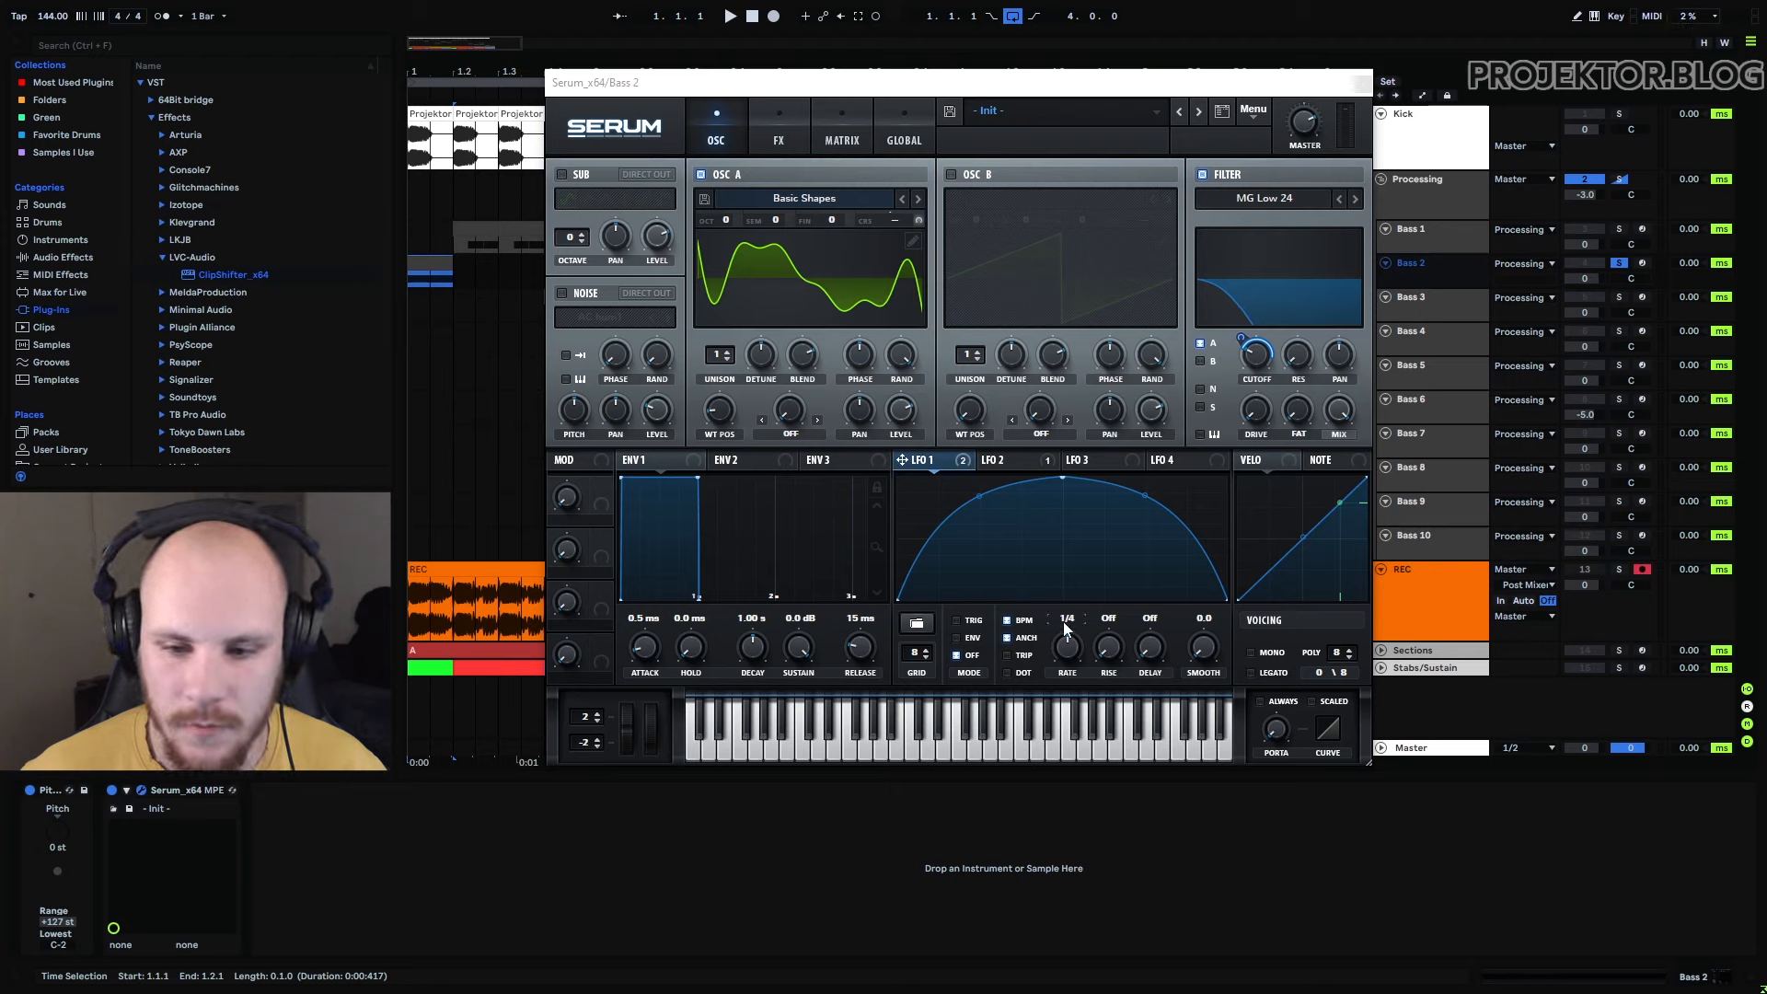
left_click(1059, 443)
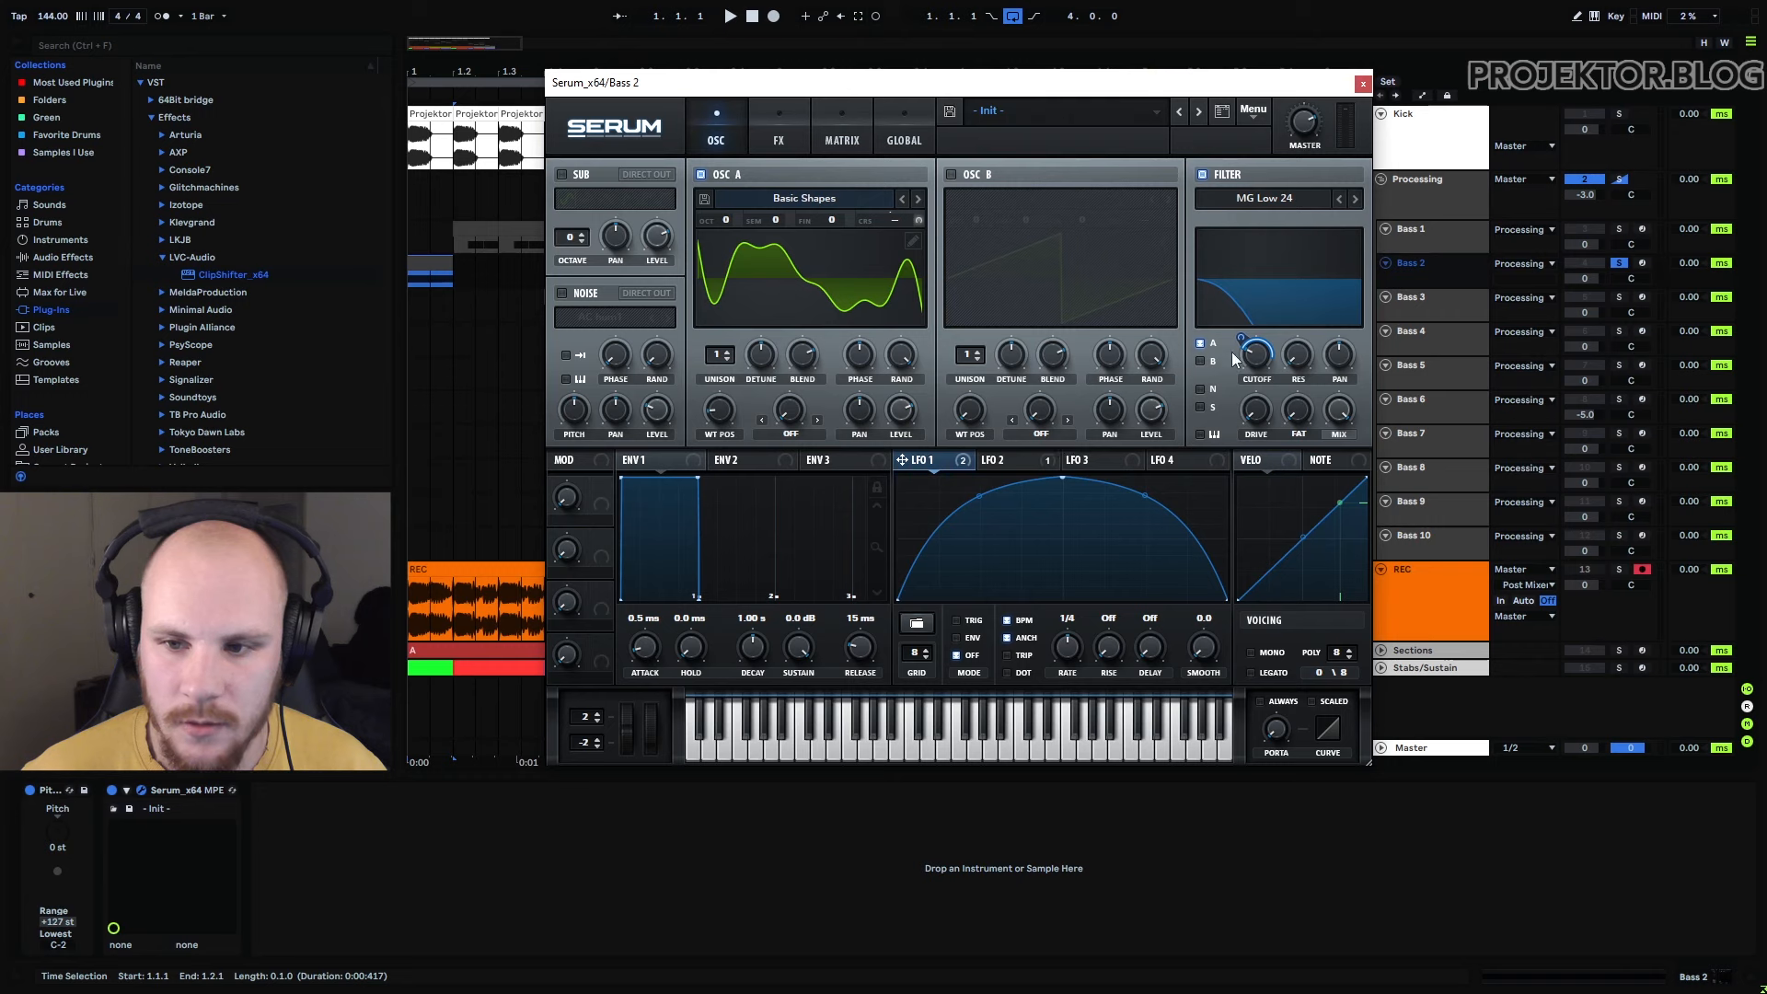
Audition Bass 2 with the compressor in Serum's effects switched off and on for comparison
left_click(776, 143)
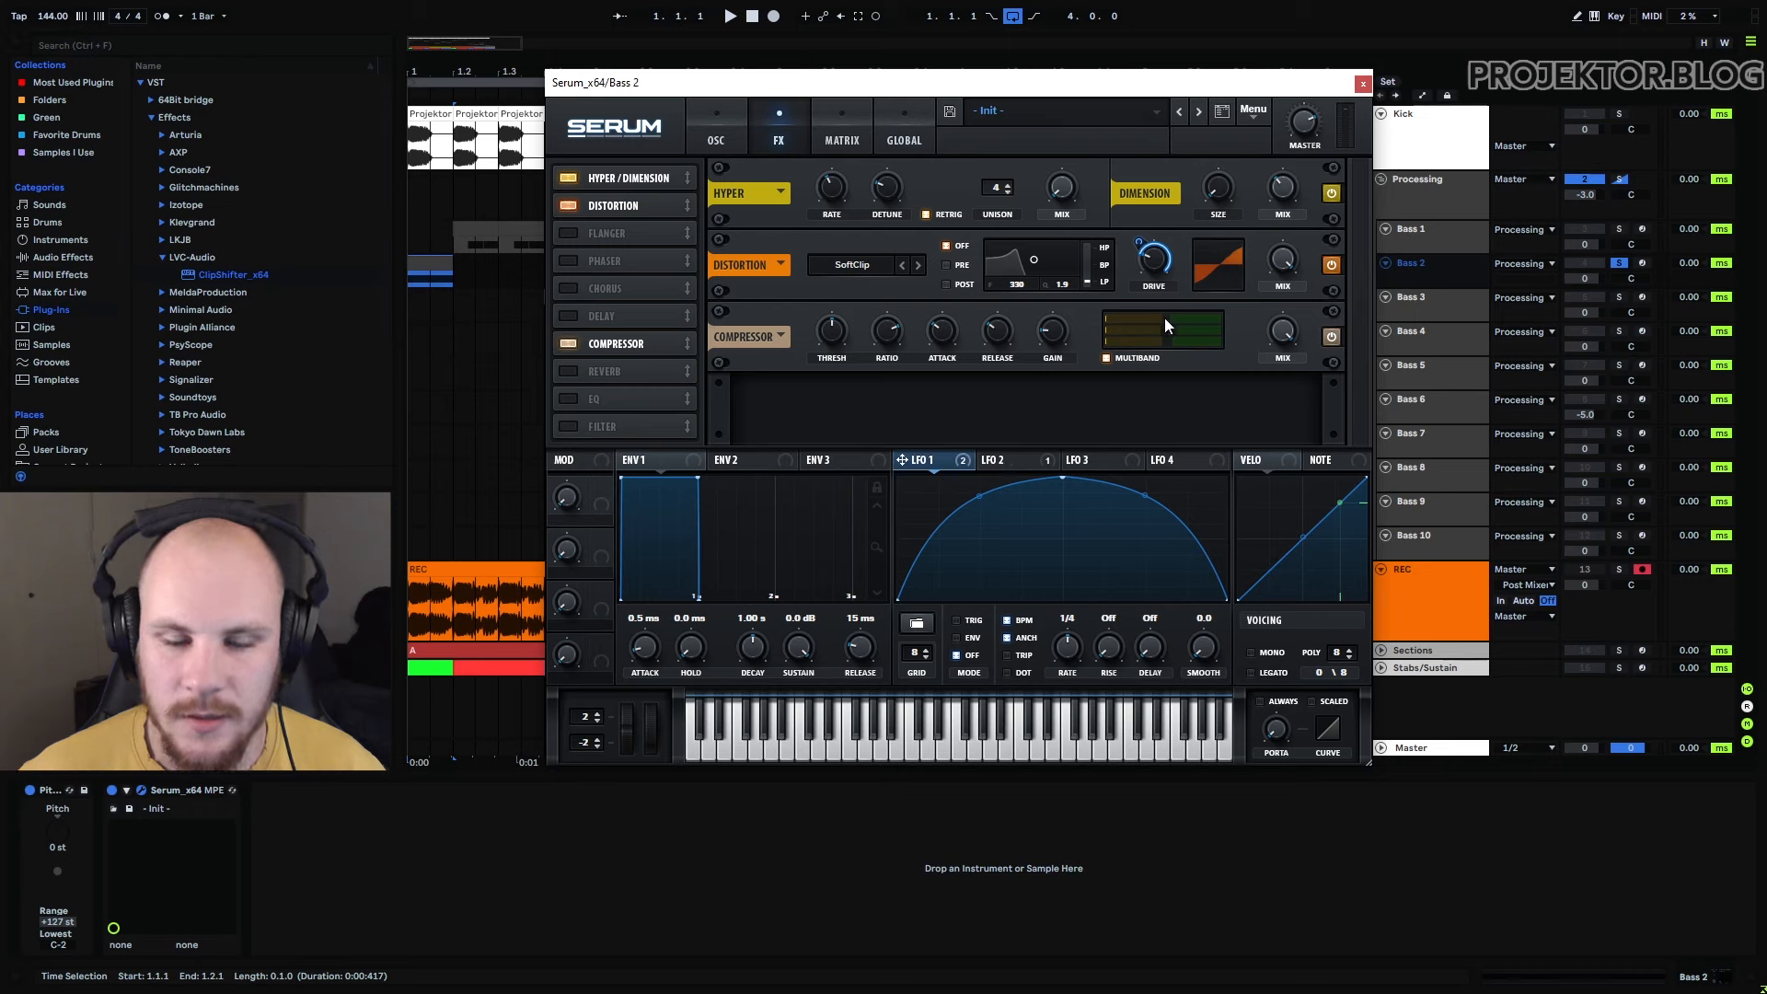
left_click(568, 343)
left_click(472, 290)
key("space")
left_click(576, 345)
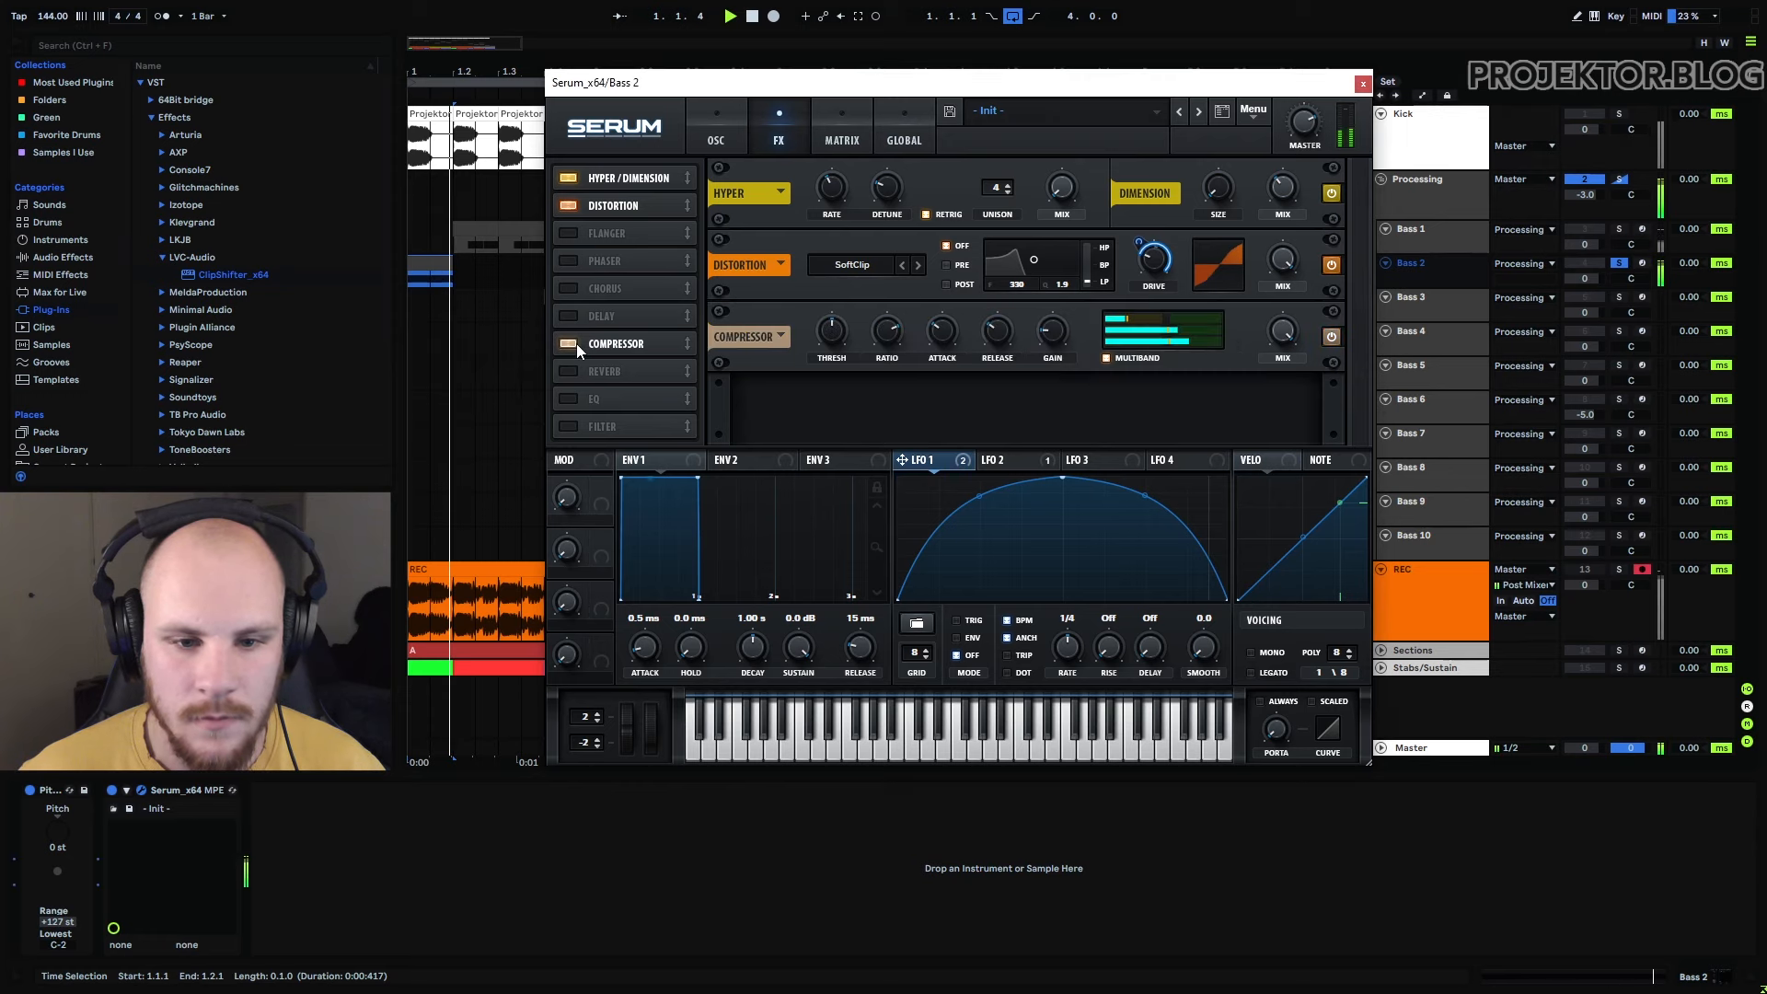
left_click(576, 345)
left_click(576, 345)
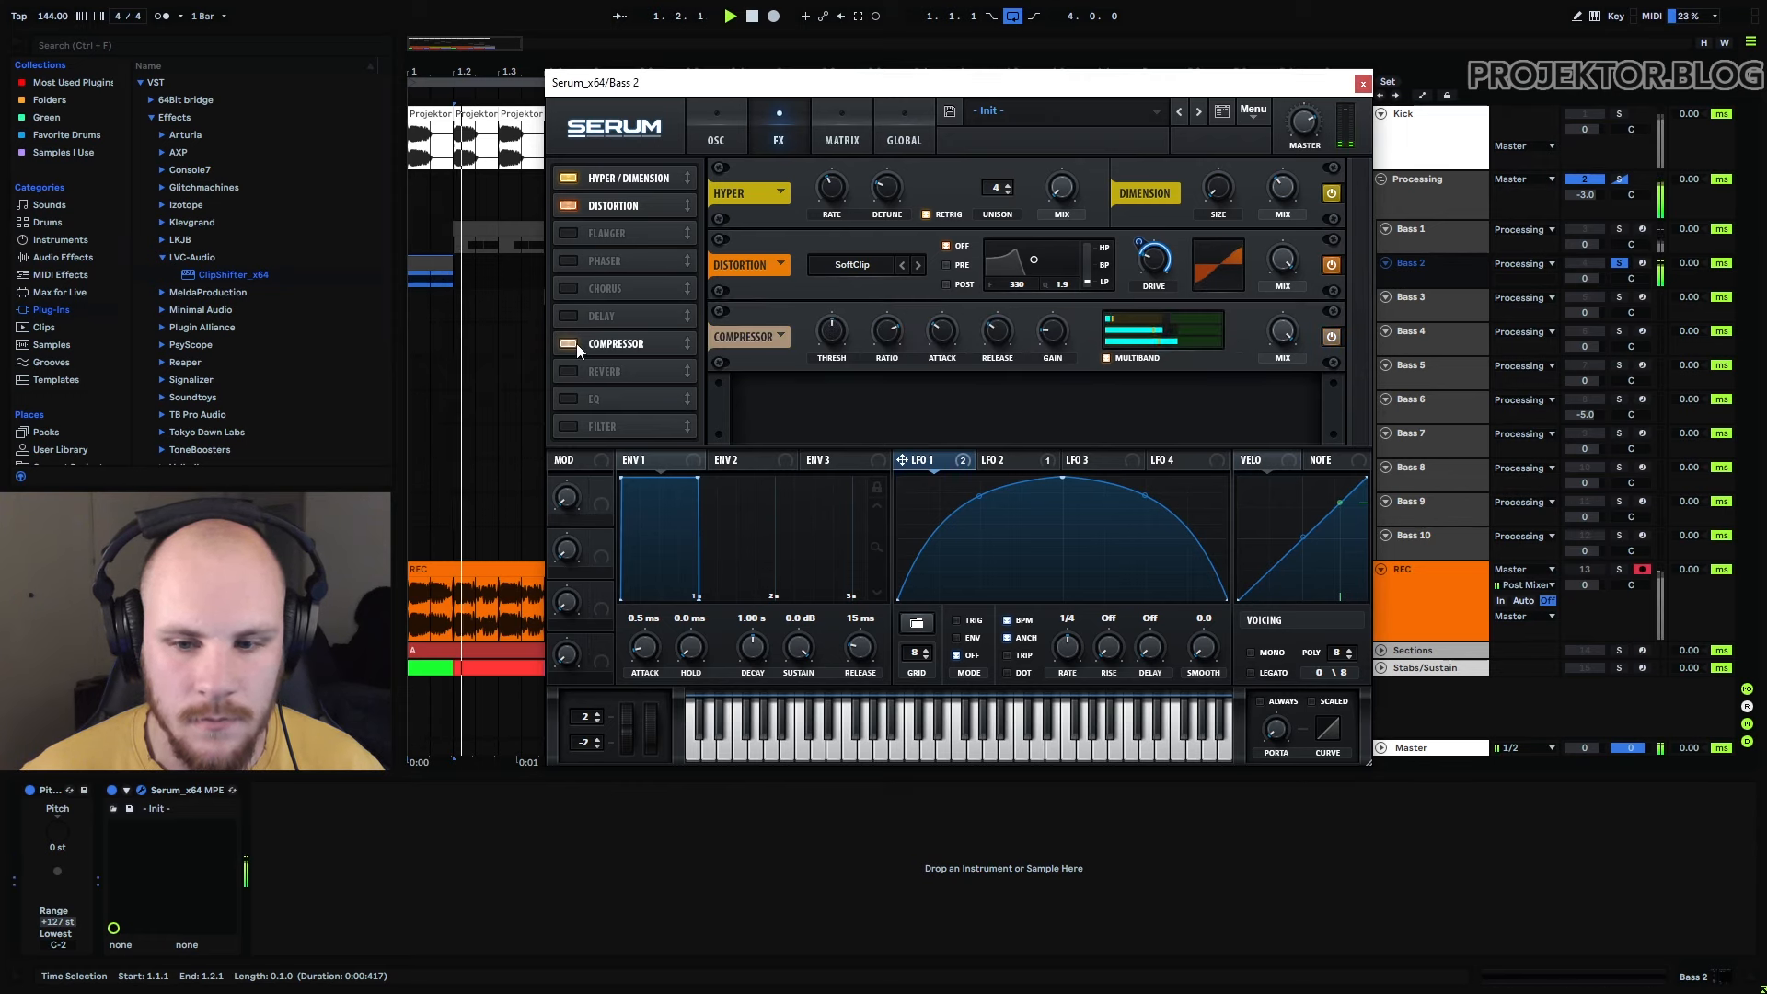
Compare Bass 2 with LFO 2's modulation of Oscillator A's coarse pitch bypassed and active
left_click(717, 128)
left_click(1005, 459)
key("space")
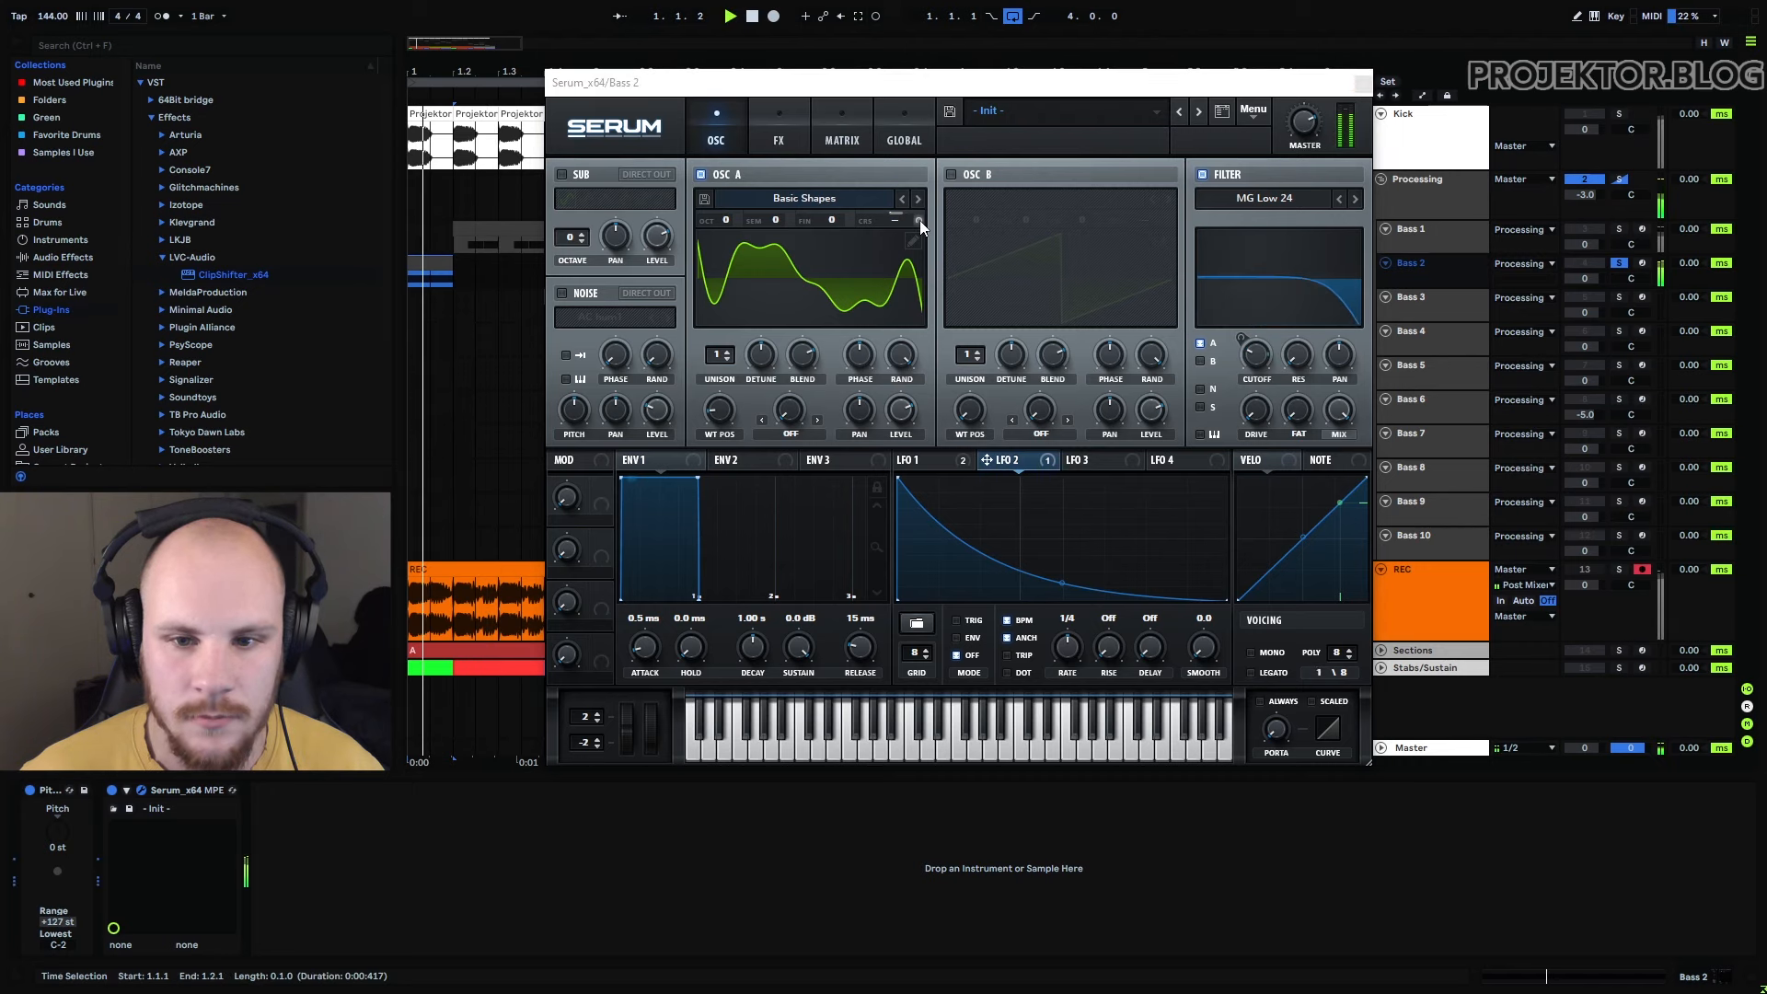
left_click(919, 219)
right_click(918, 219)
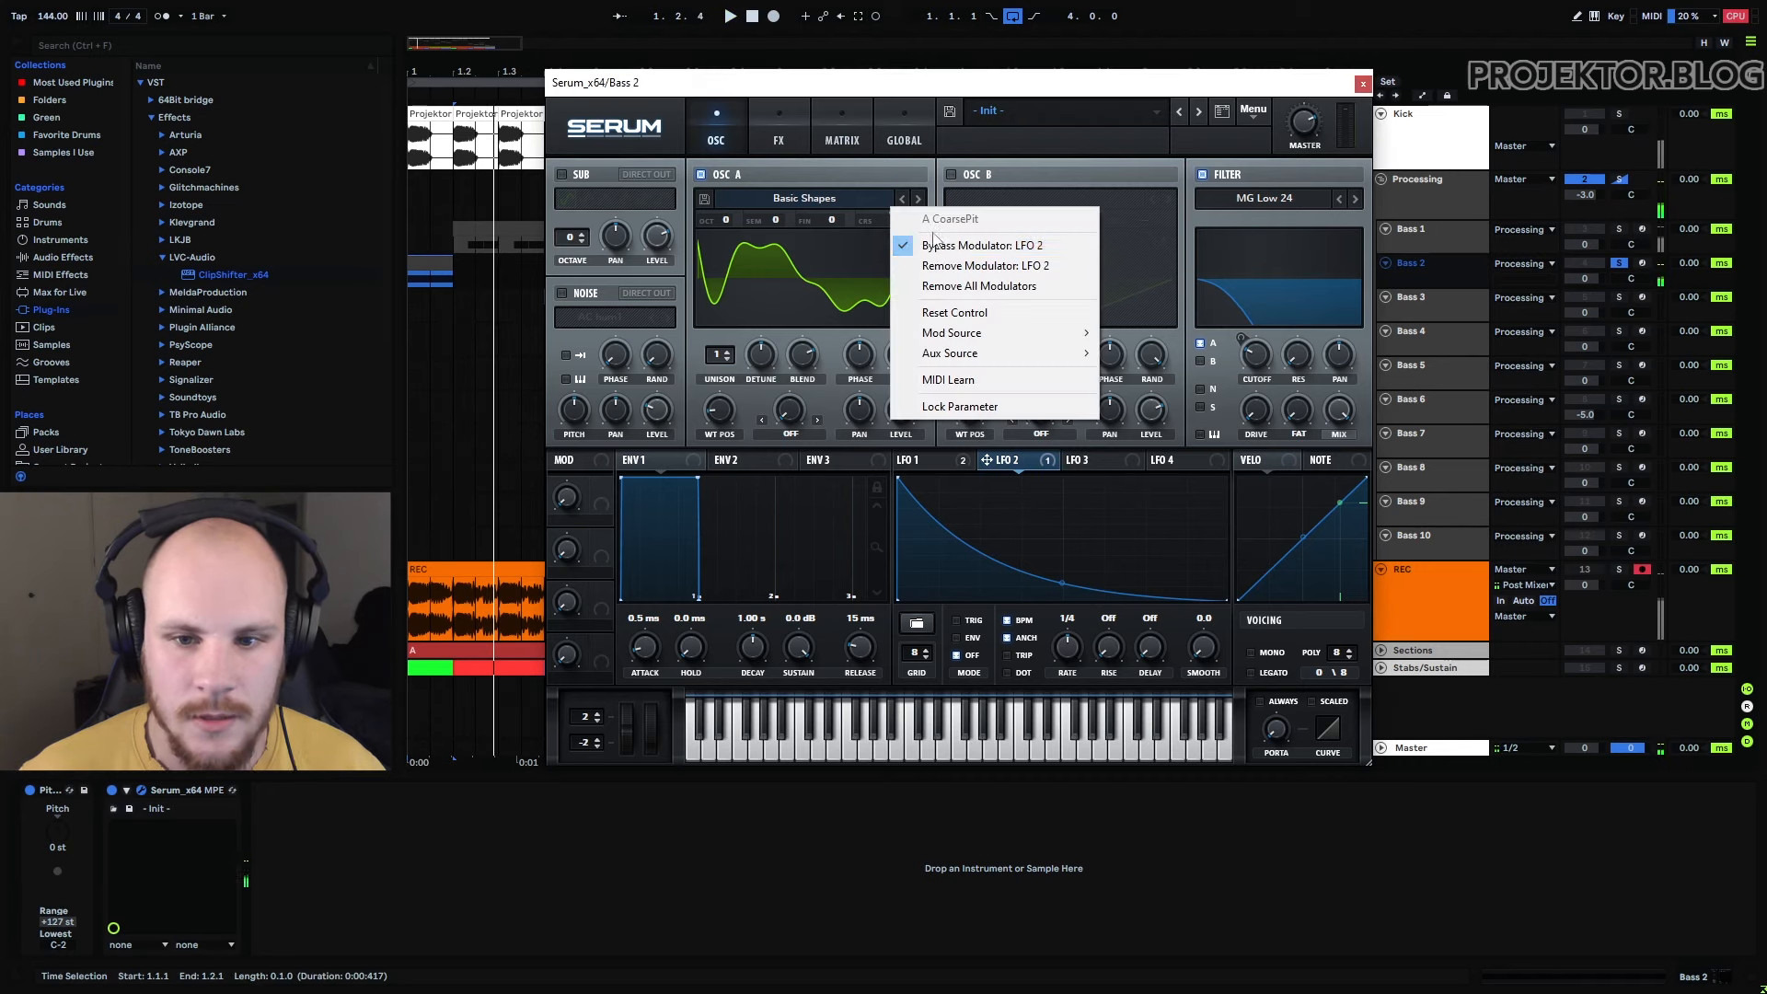
left_click(935, 243)
key("space")
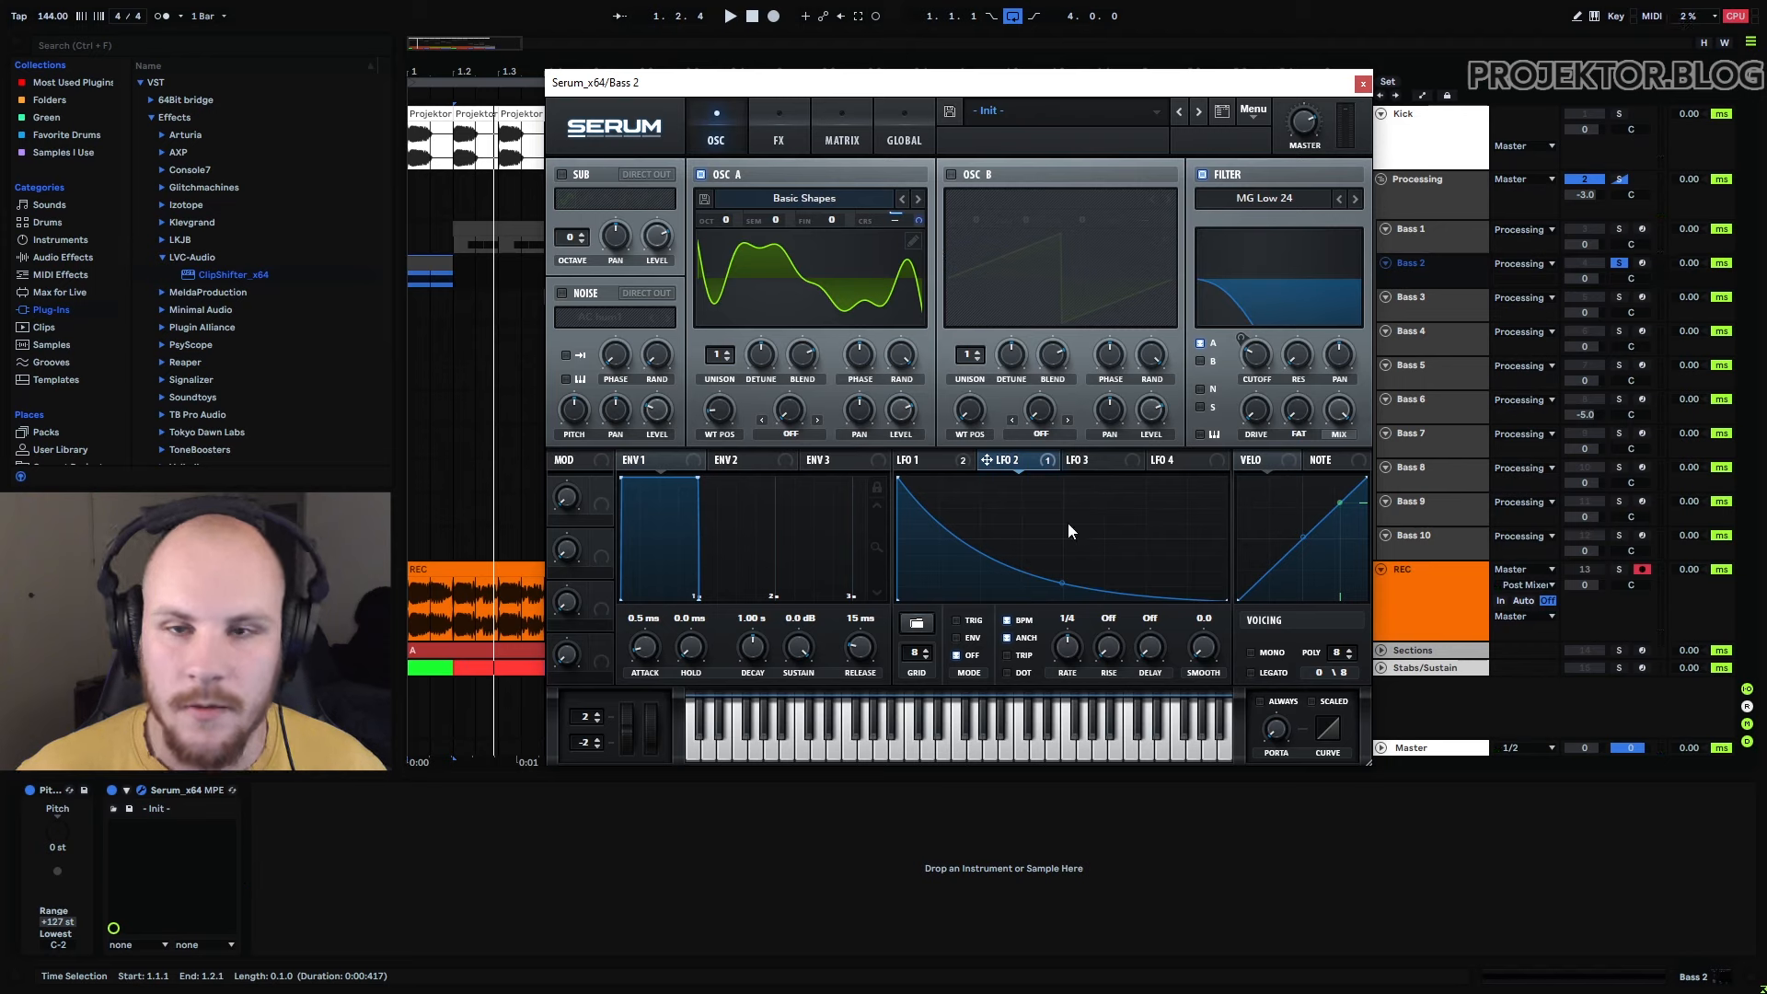
Try other LFO 1 bends and an earlier peak while auditioning Bass 2, then restore the symmetrical dome
left_click(941, 462)
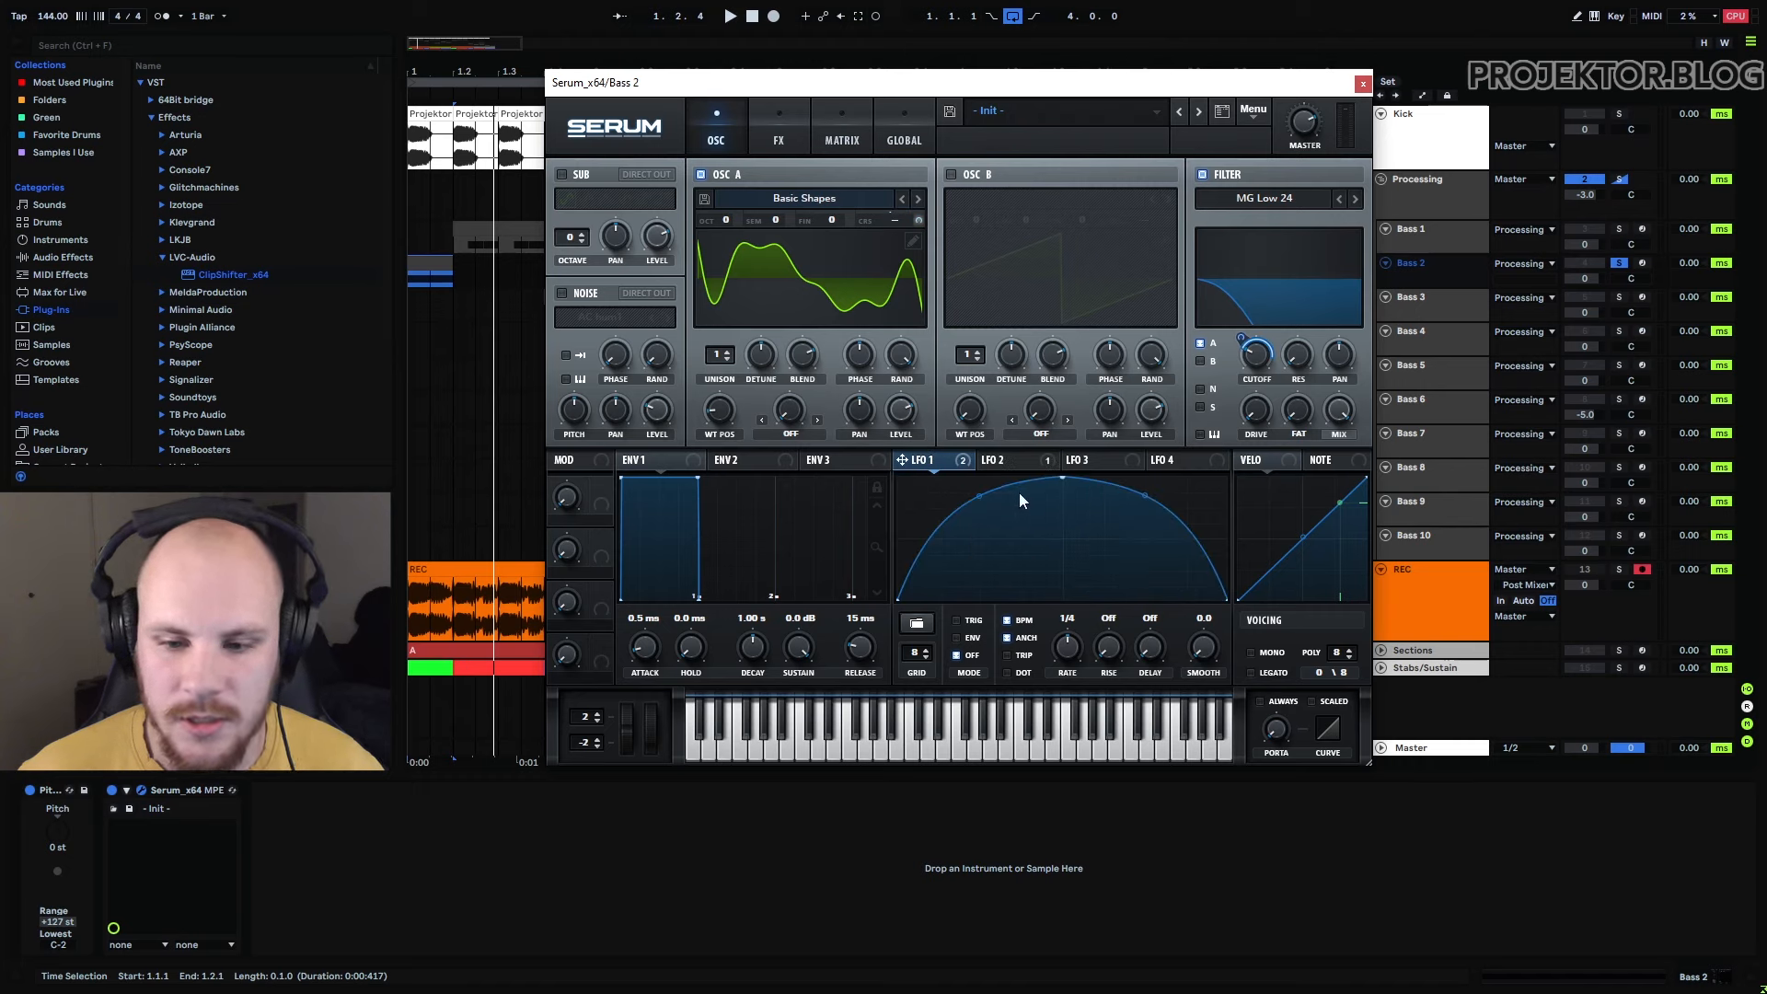
left_click_drag(978, 494, 1017, 534)
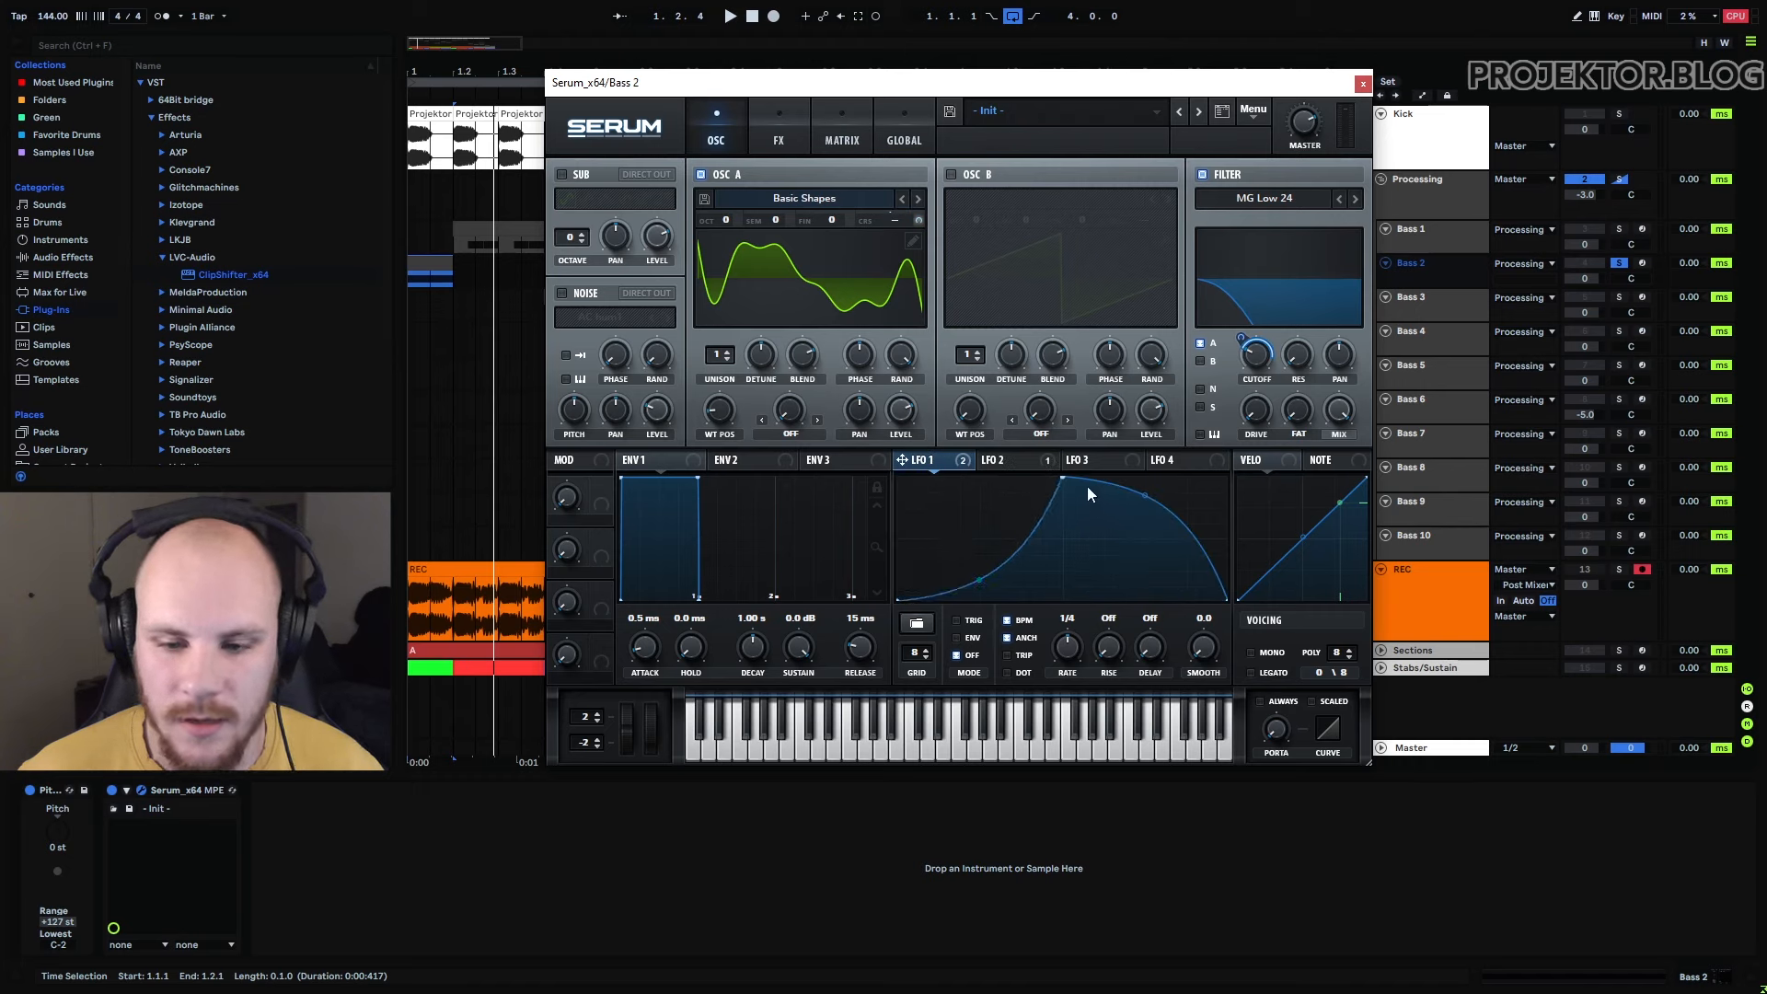
key("space")
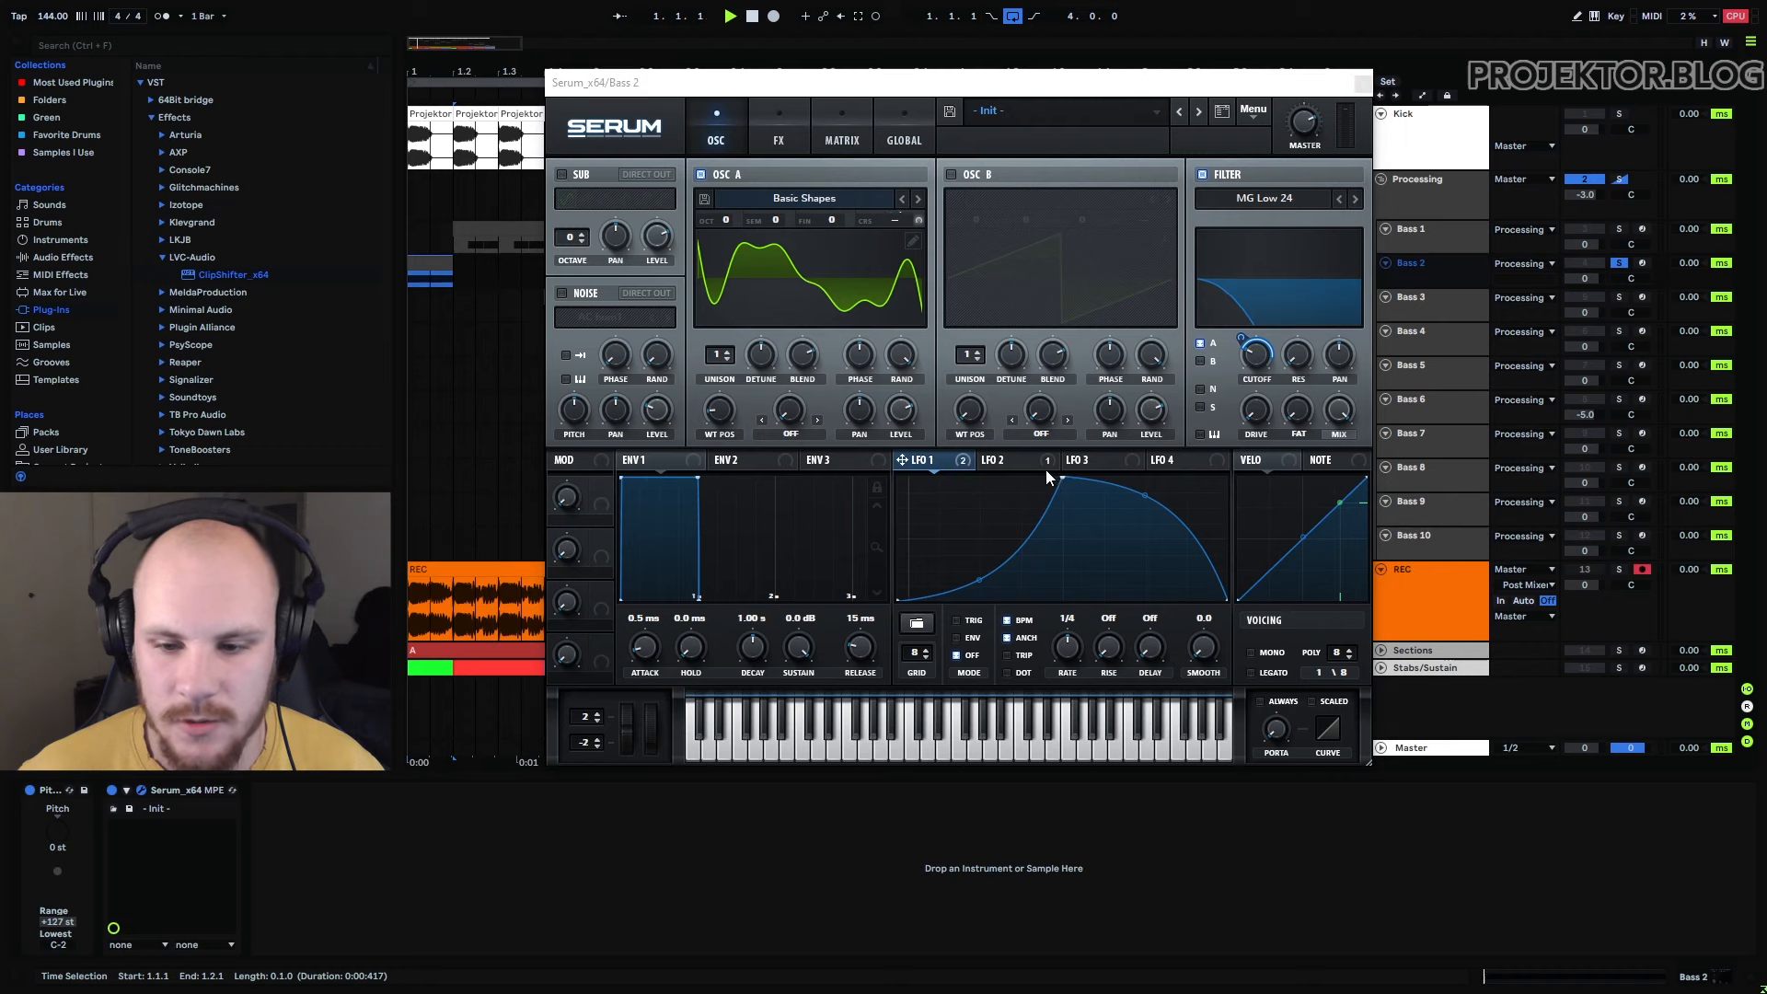
left_click_drag(1064, 477, 976, 477)
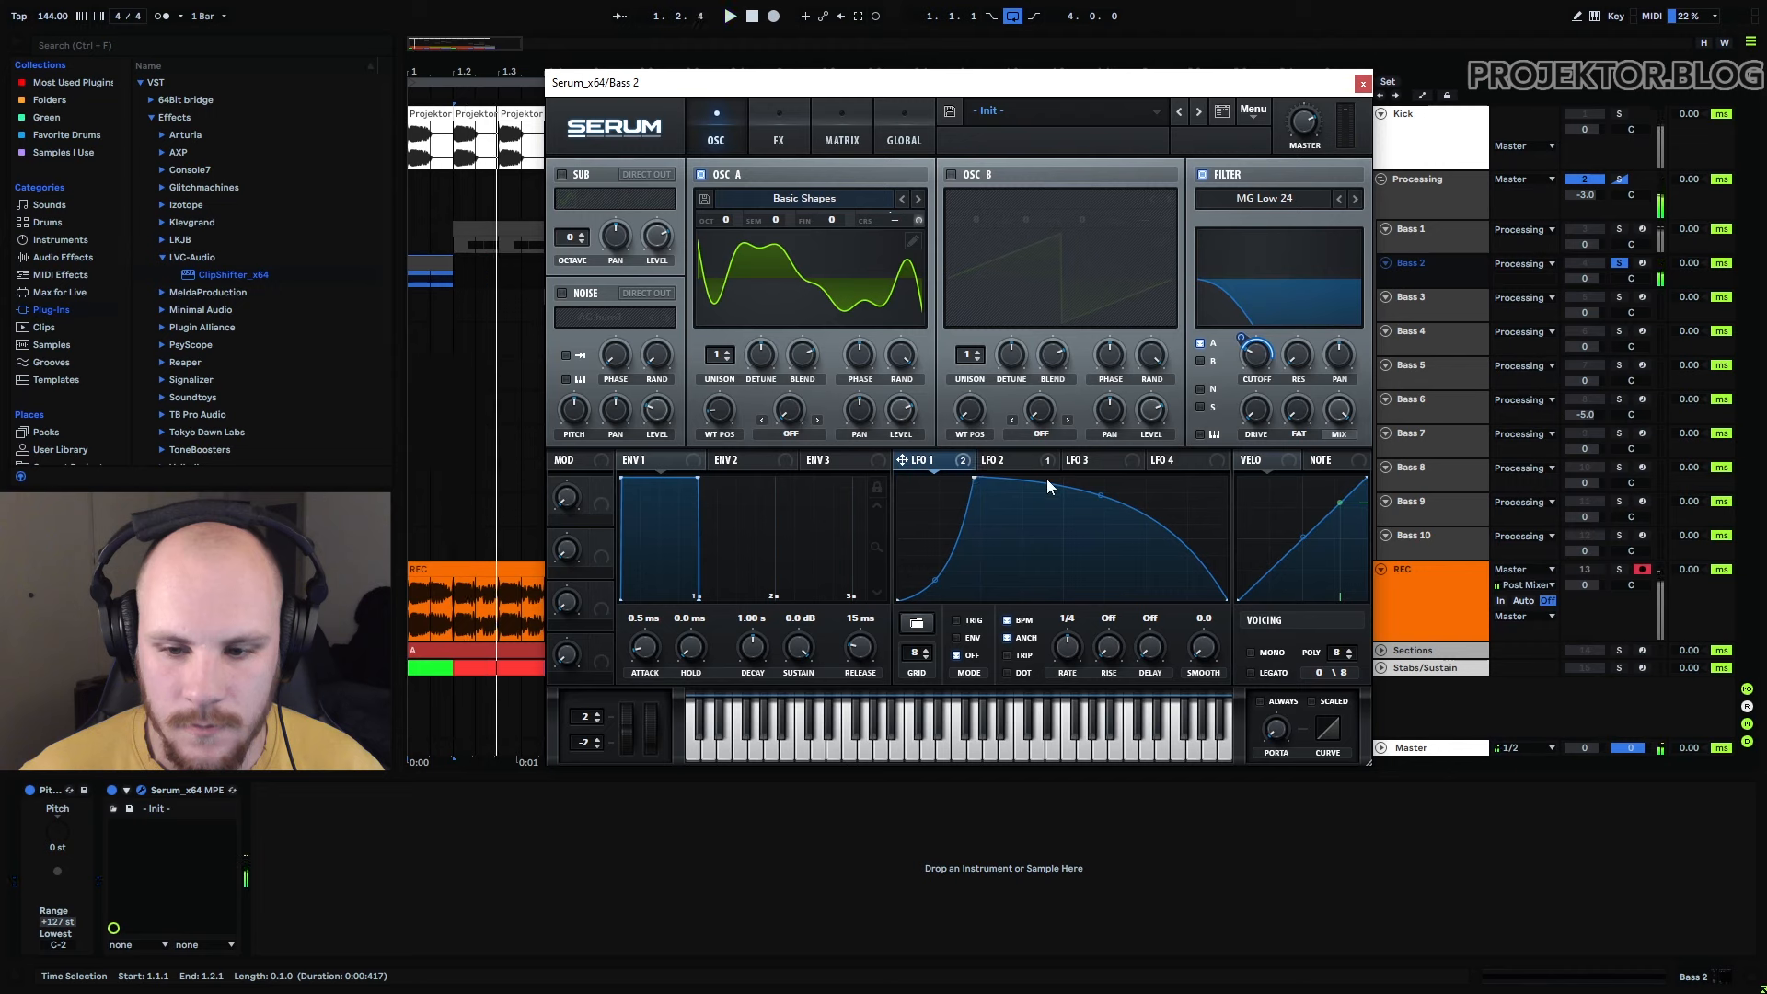
left_click_drag(1102, 498, 1101, 580)
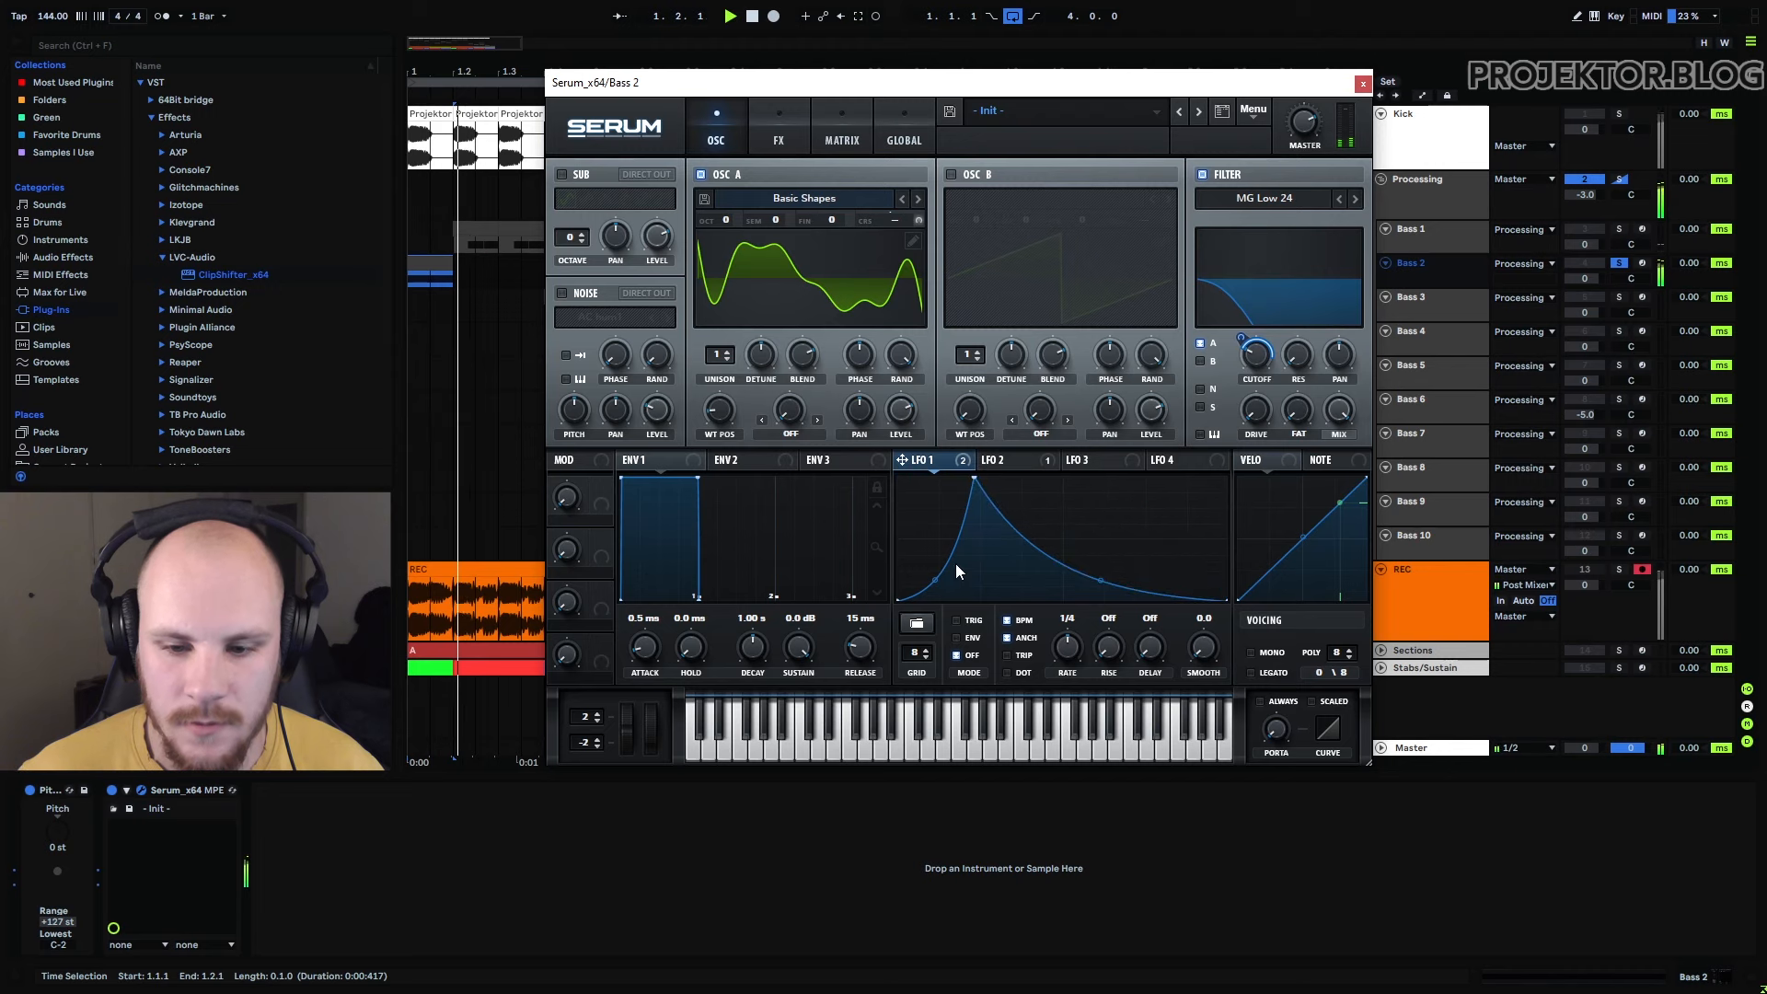
left_click_drag(936, 580, 1068, 476)
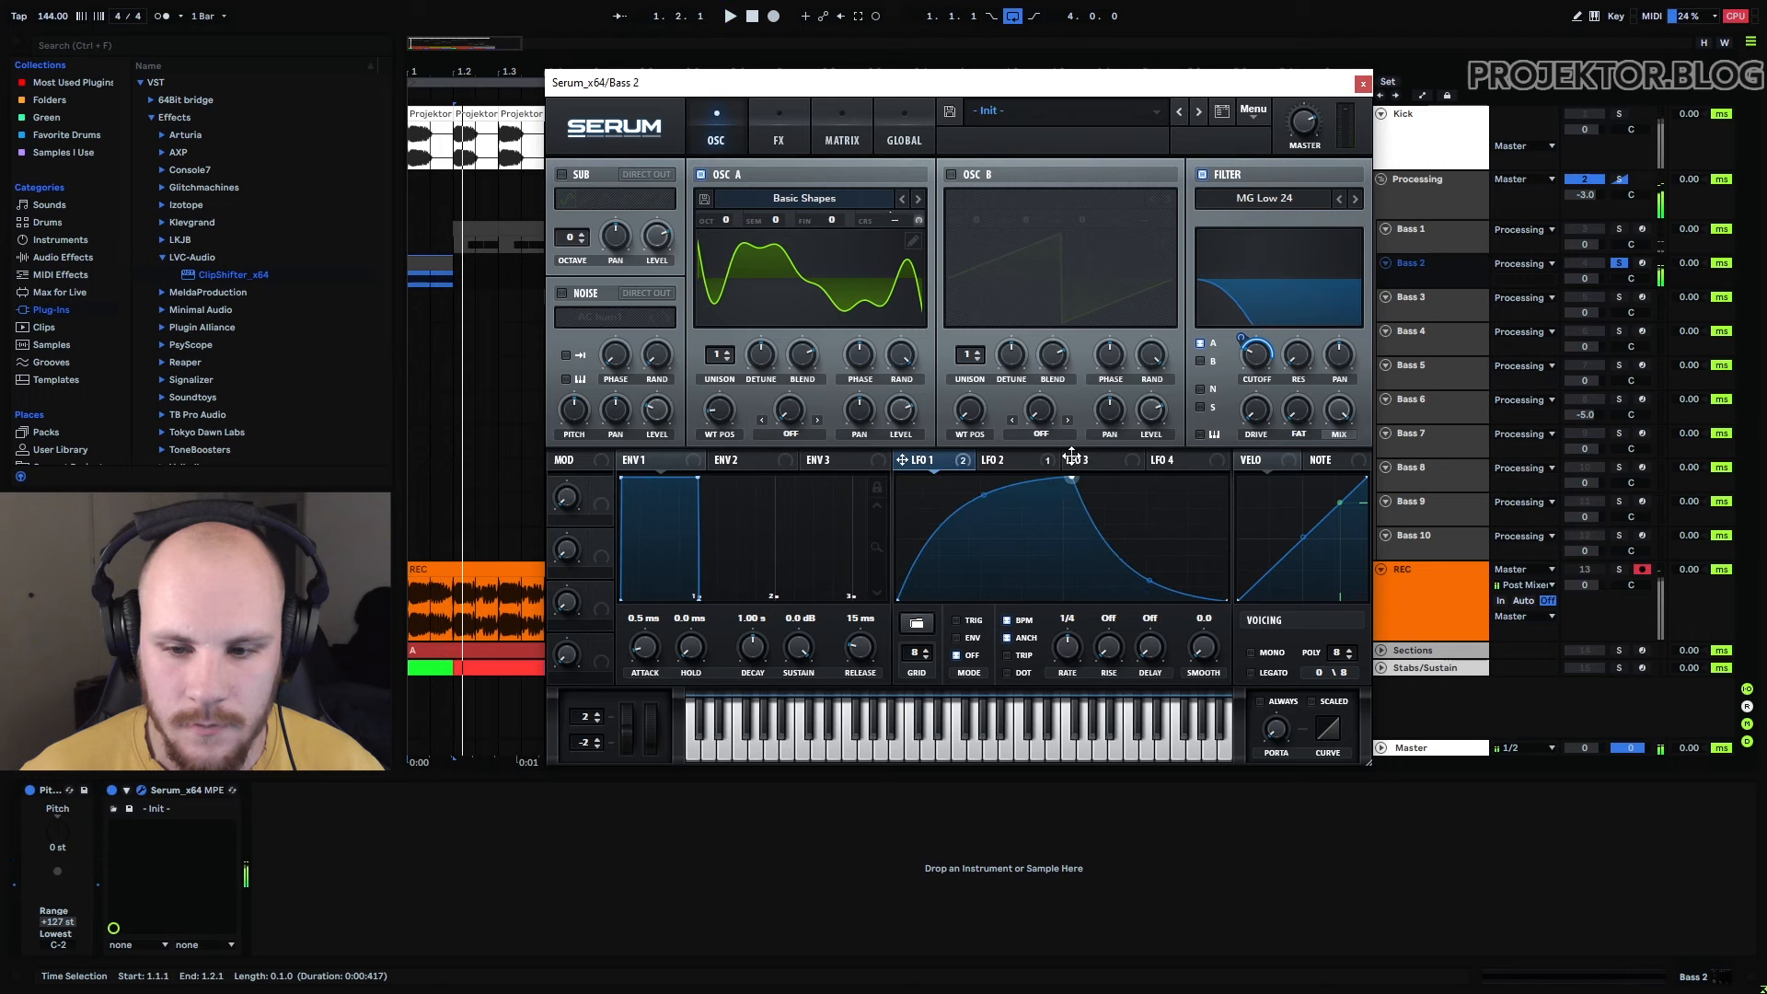
left_click_drag(1146, 580, 1147, 497)
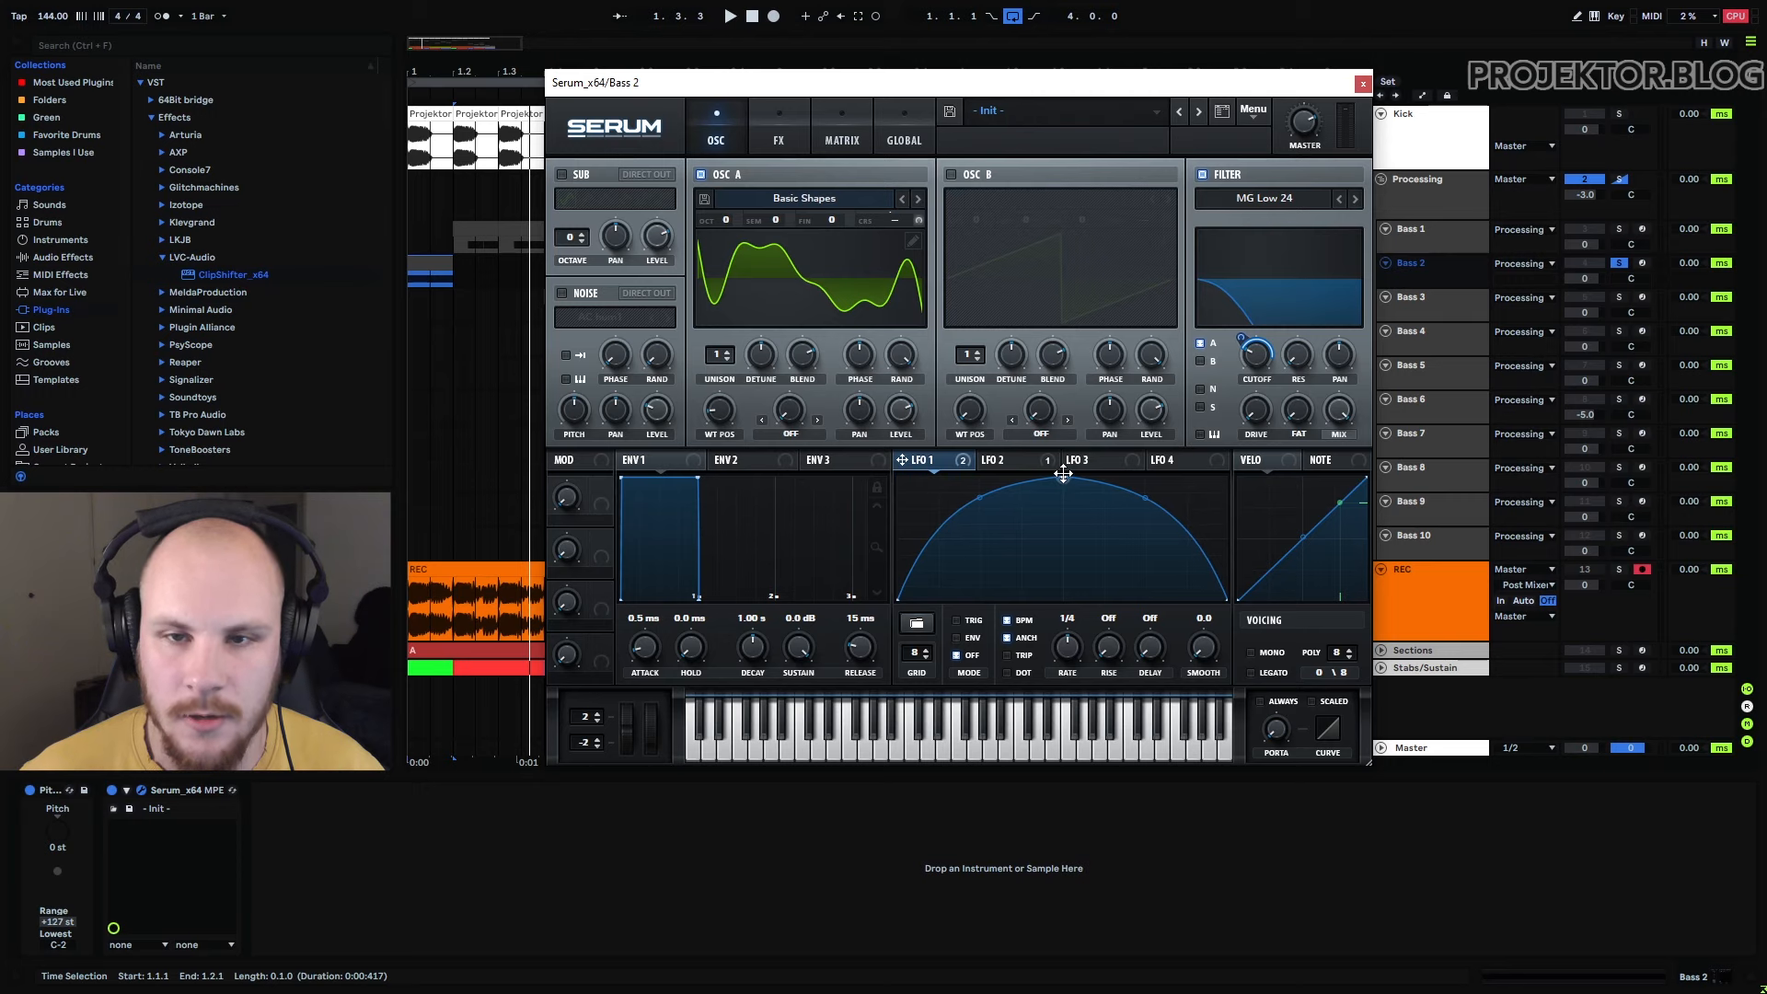
Solo the Kick and Bass 1 tracks and audition the Bass 1 clip at 1.3 in a one-beat loop
left_click(547, 315)
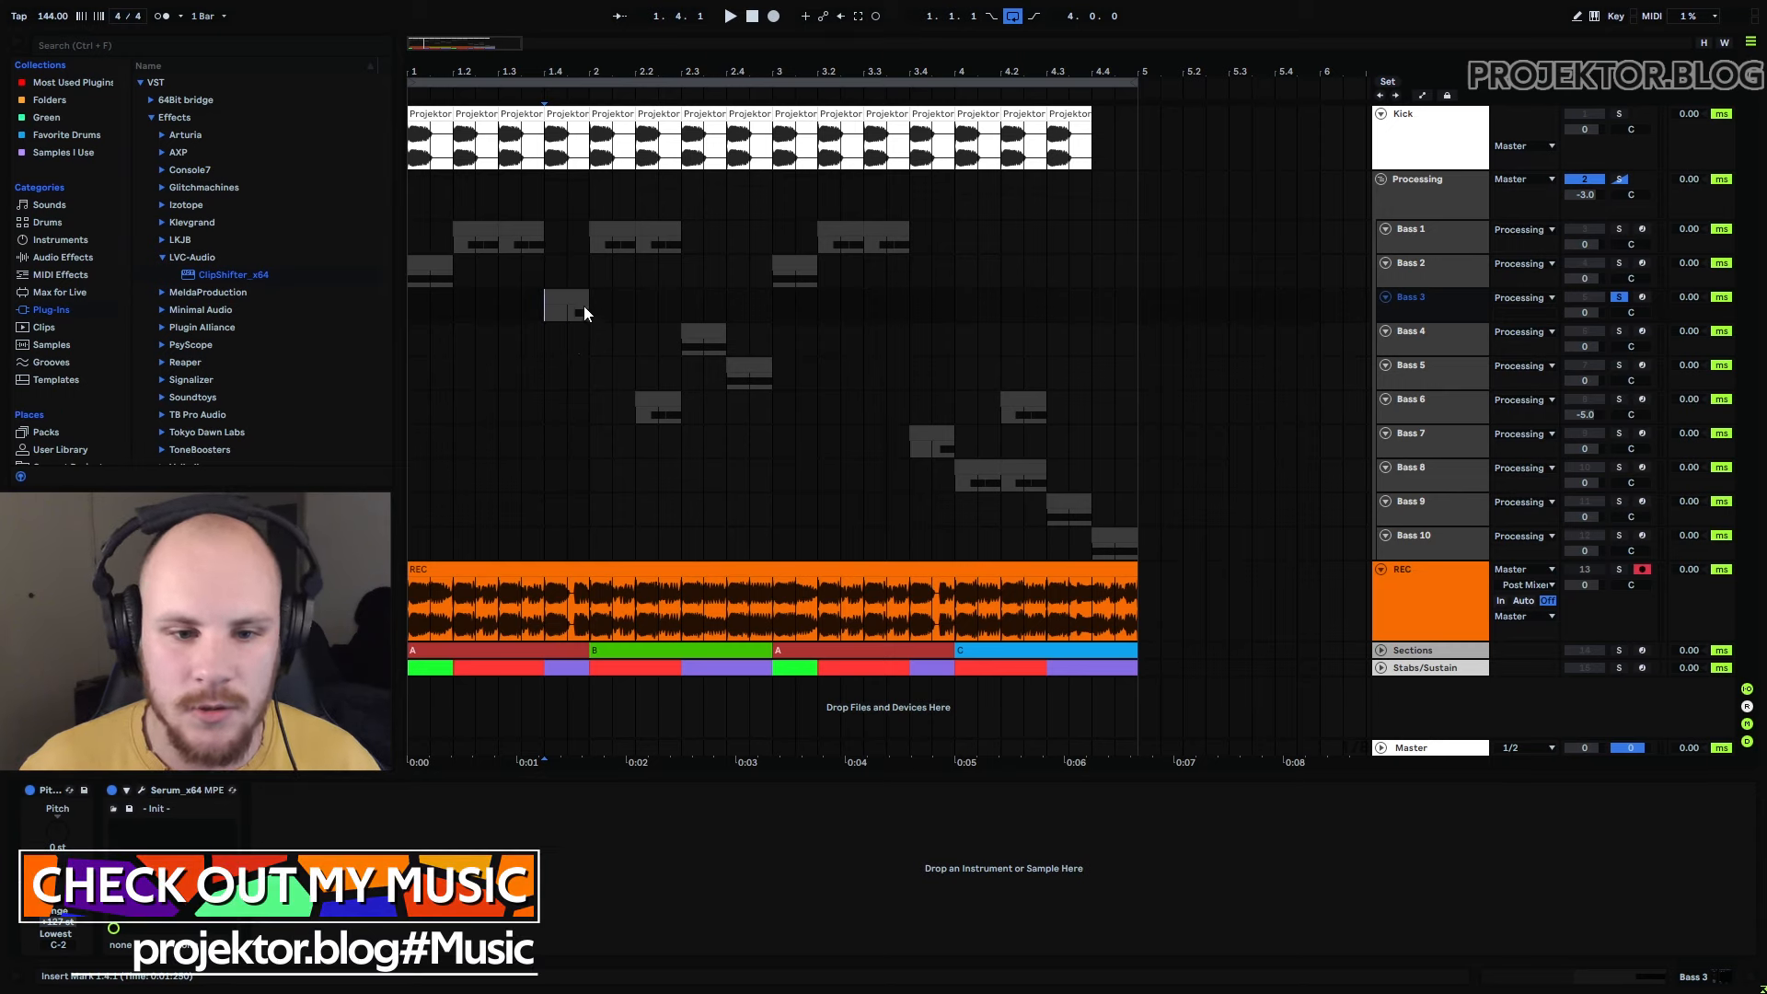
left_click_drag(511, 72, 761, 245)
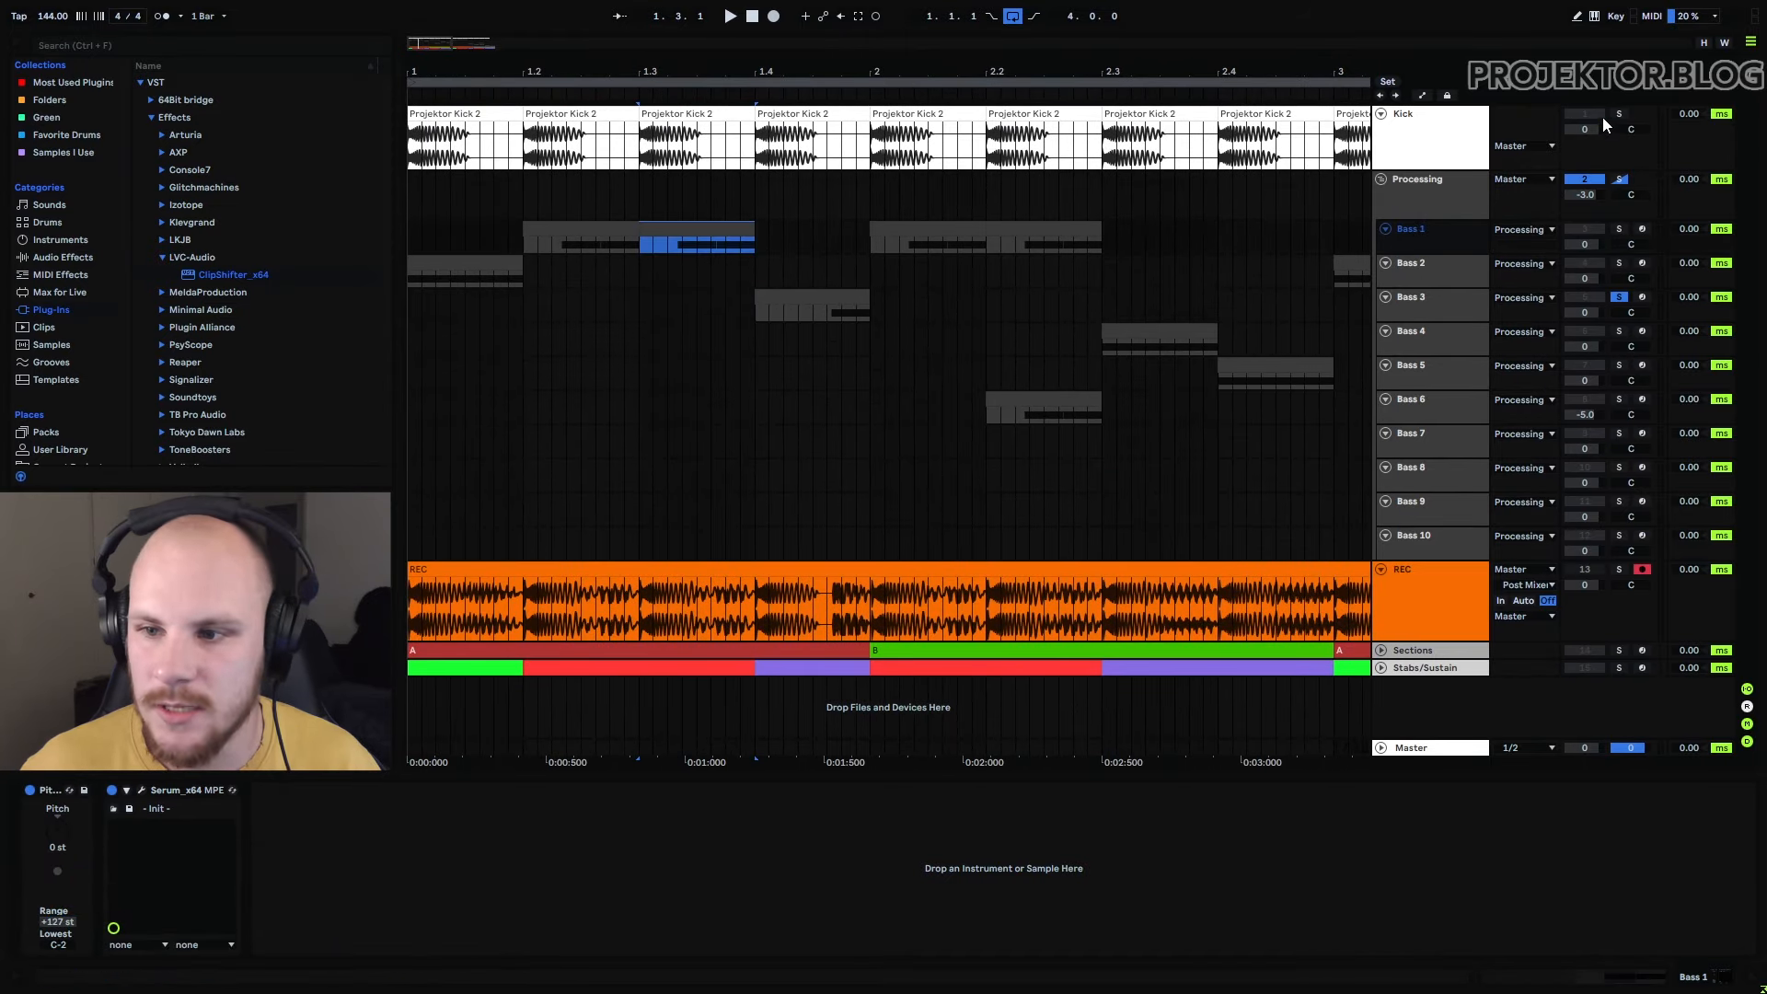
left_click(1619, 114)
left_click(1620, 229, "ctrl")
left_click(720, 227)
key("ctrl+l")
key("space")
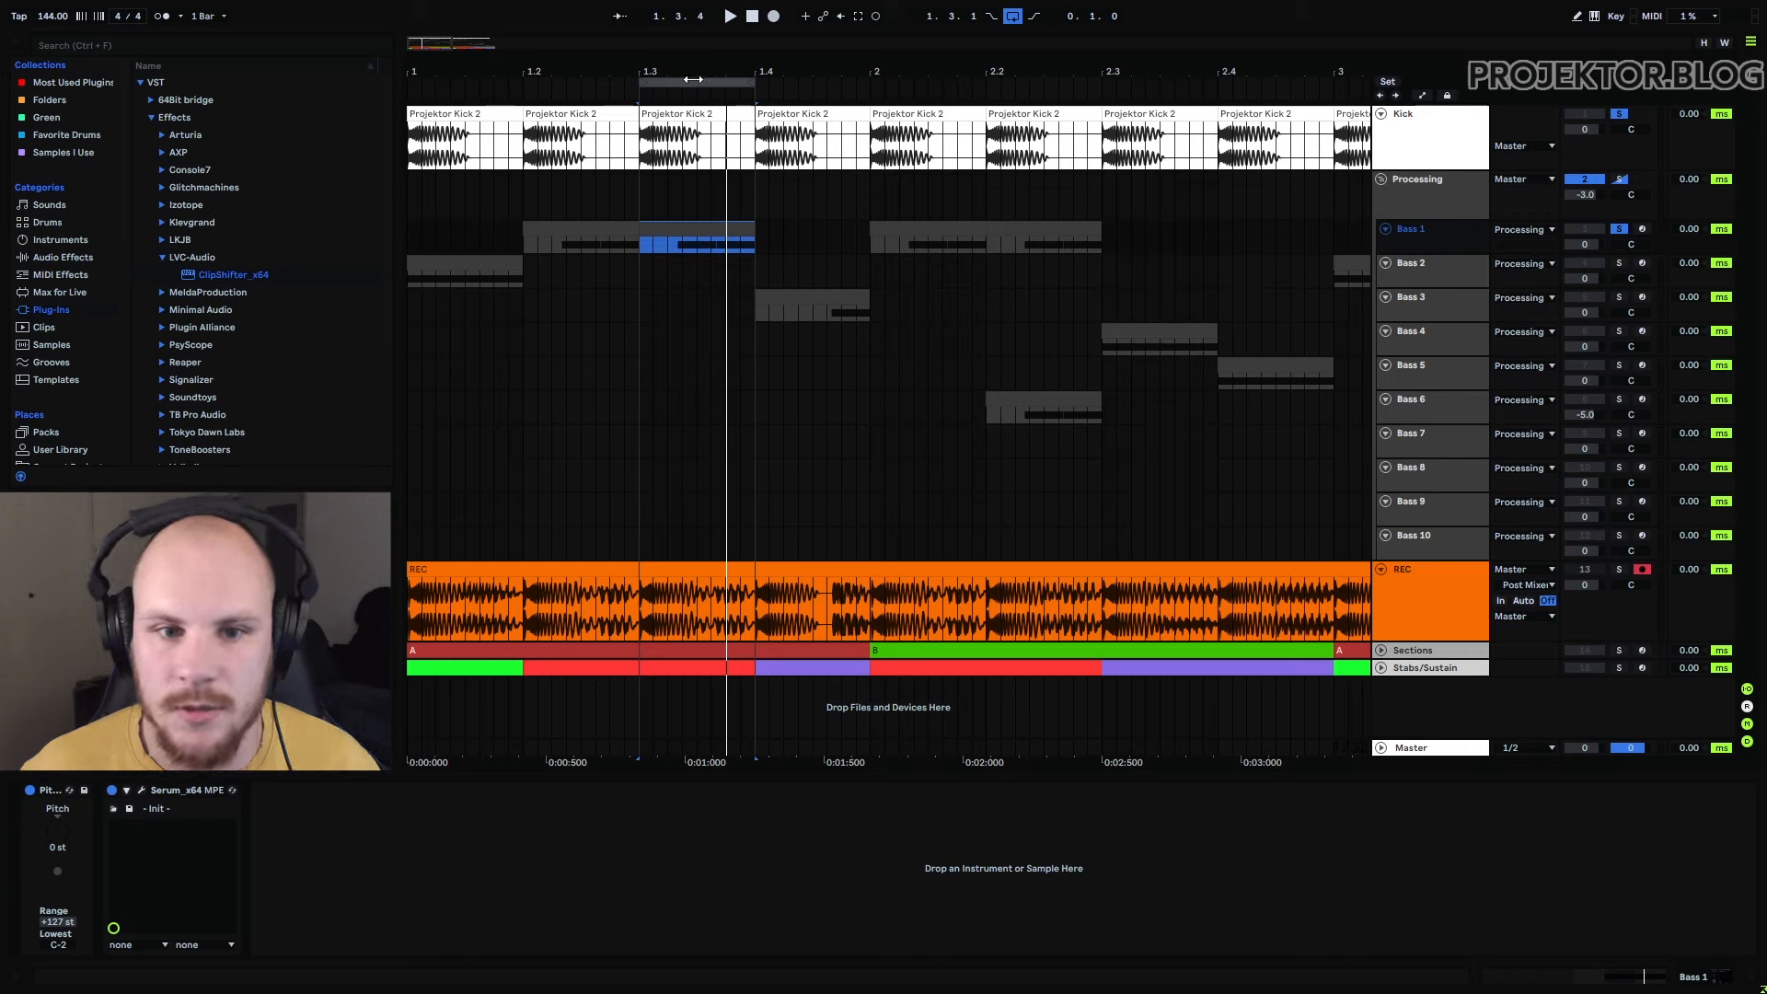
Move the loop to beat 1.4, solo Bass 3 together with the Kick, and audition them
left_click_drag(692, 79, 807, 79)
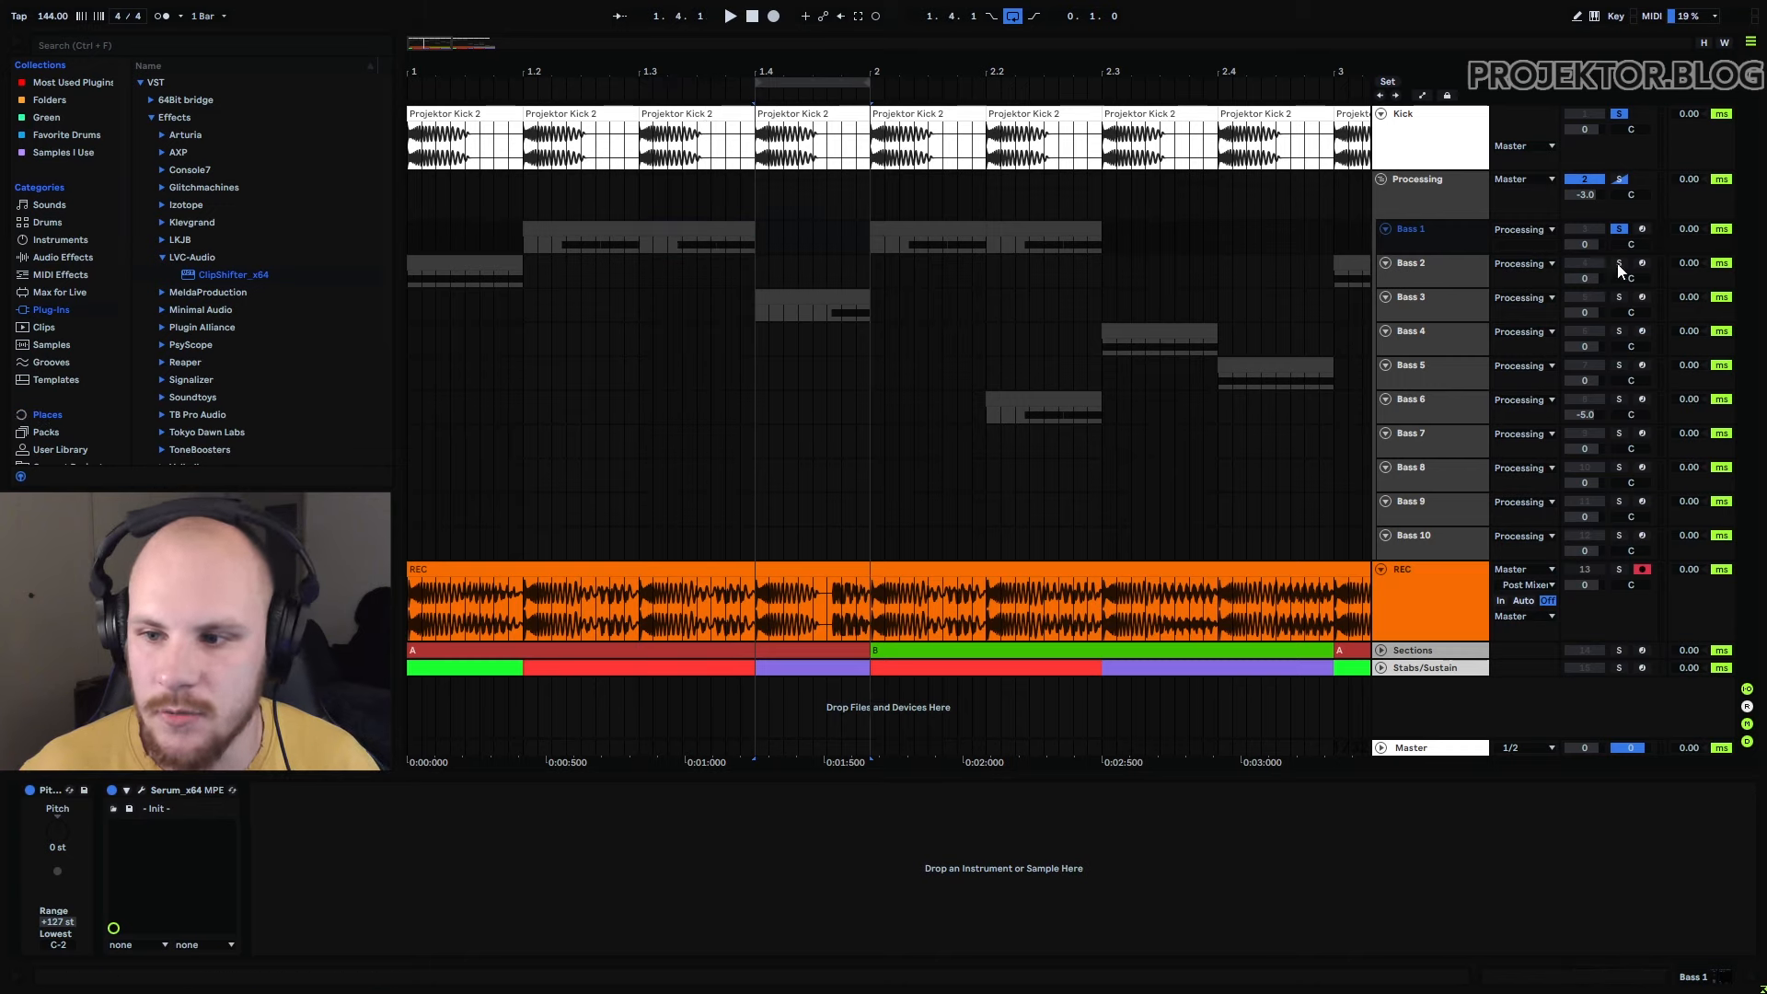
left_click(1619, 296)
left_click(1619, 115, "ctrl")
left_click(761, 152)
key("space")
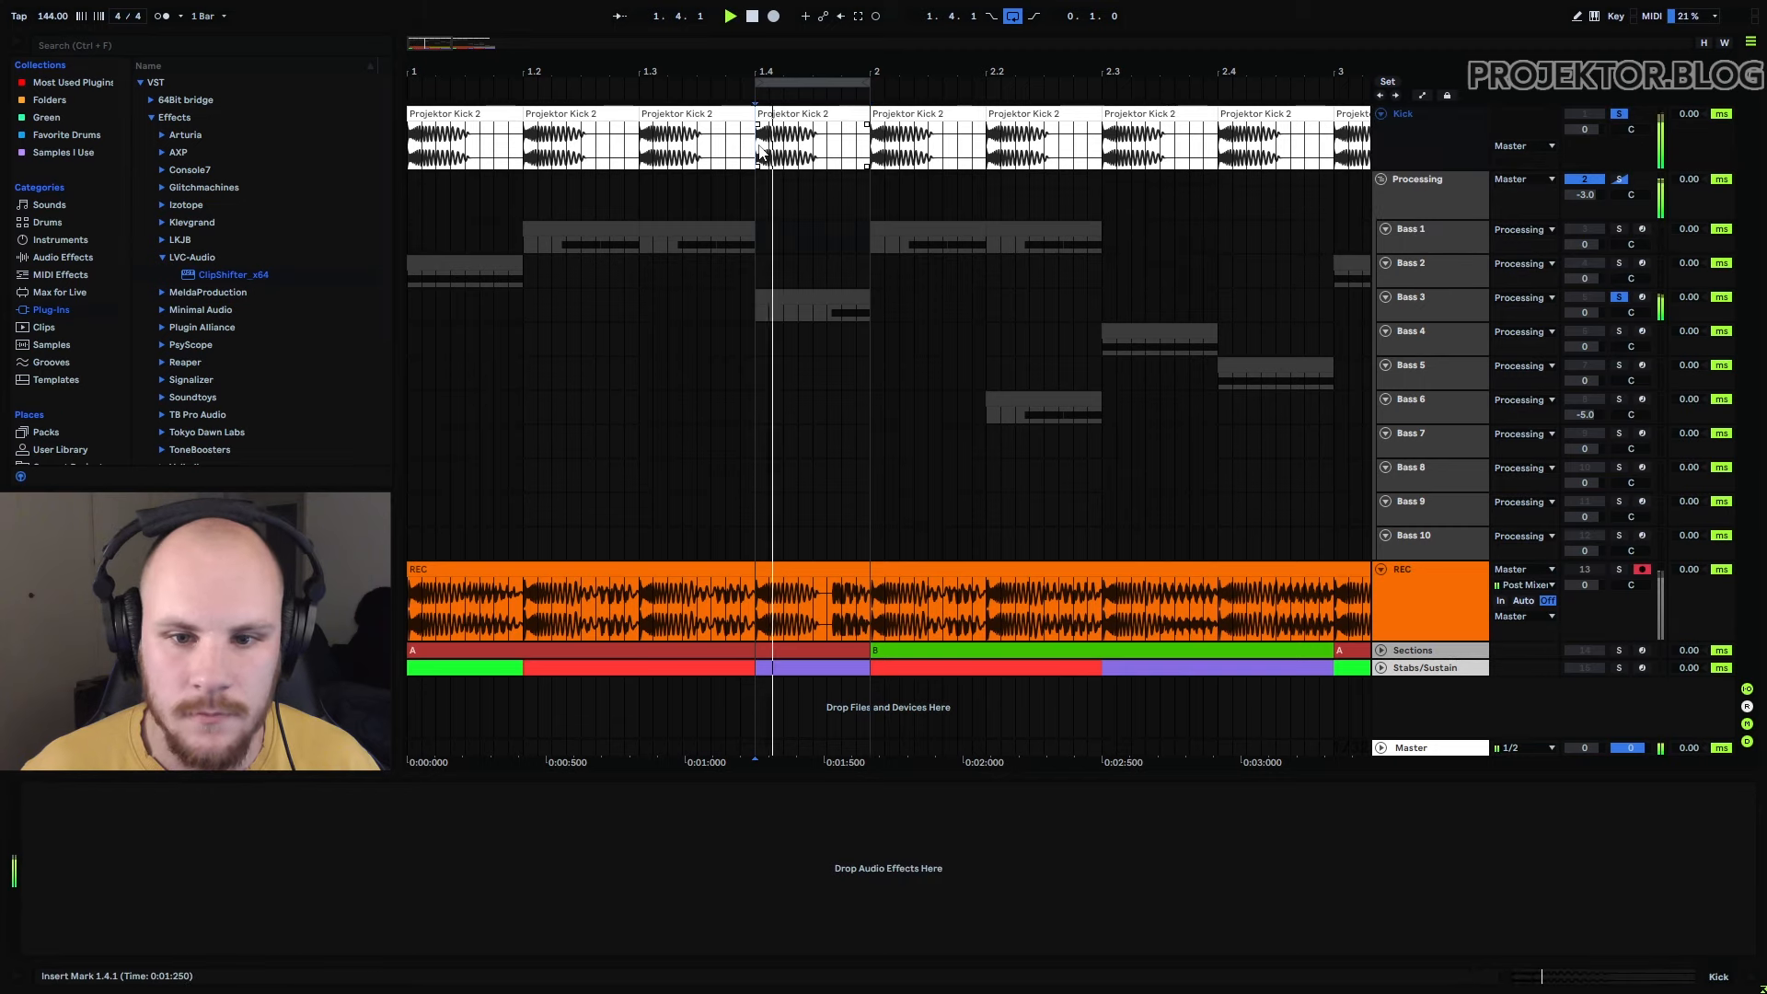
key("space")
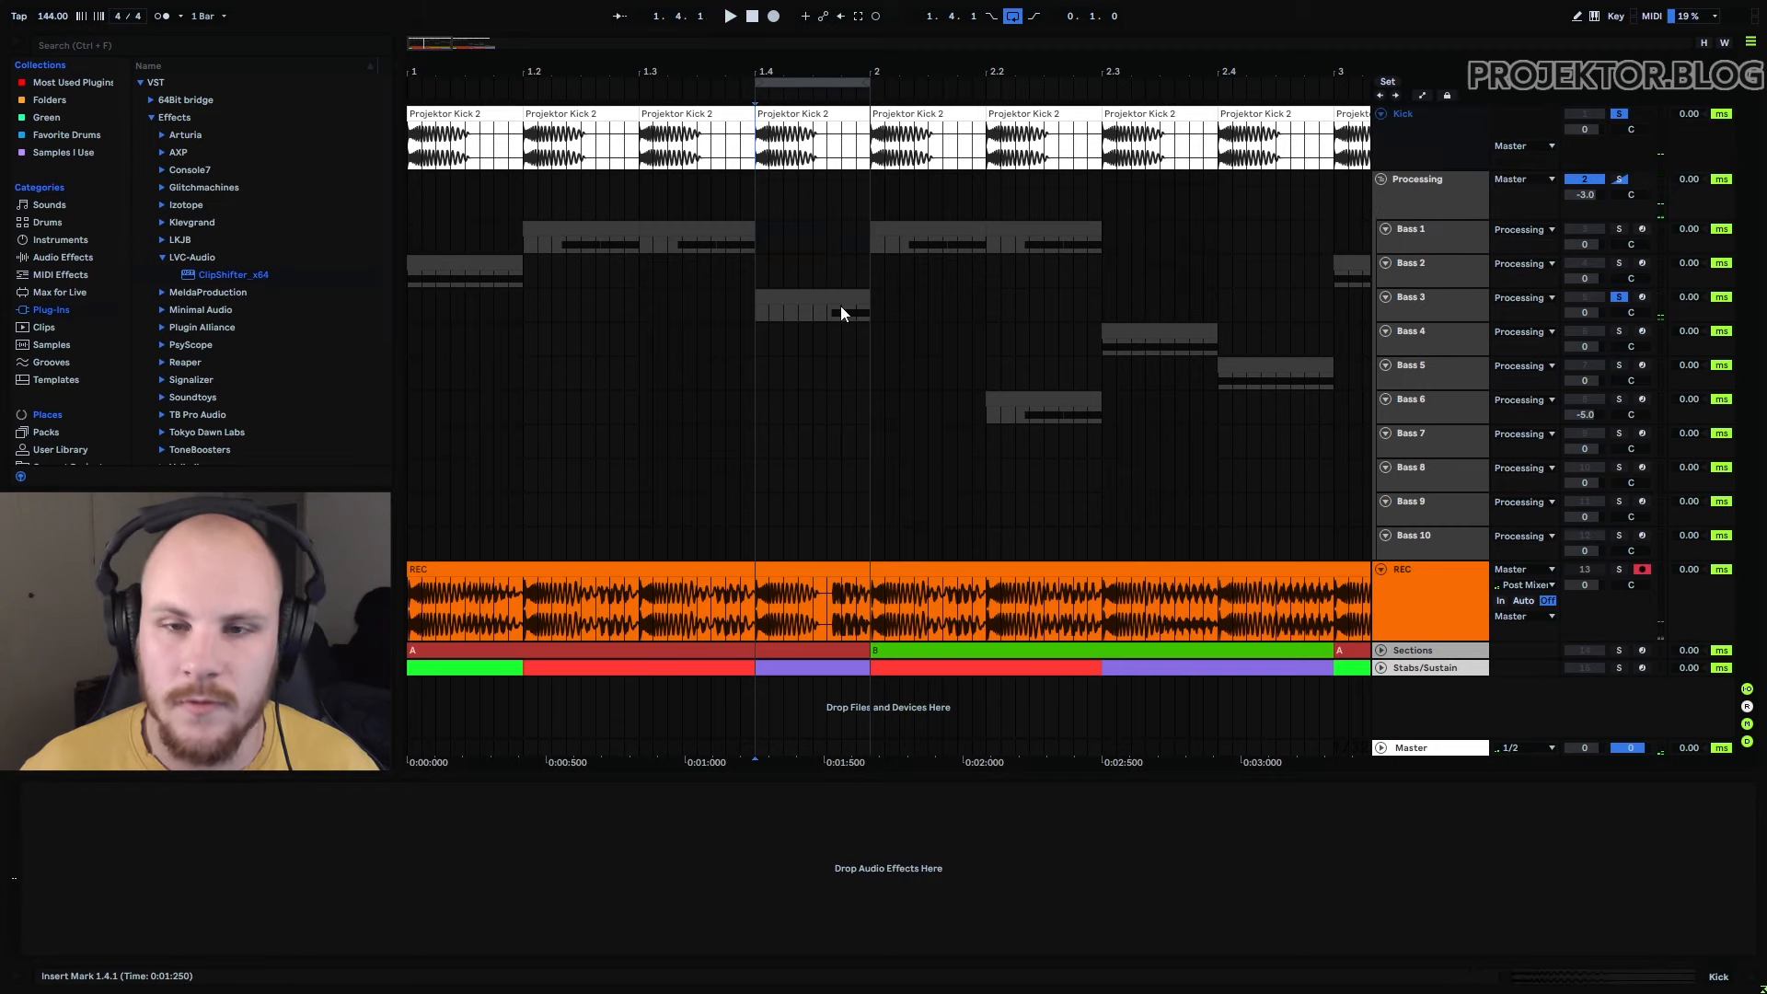
Add a frame to Oscillator B's wavetable in Bass 3's Serum and draw a full-width descending saw in it
left_click(842, 307)
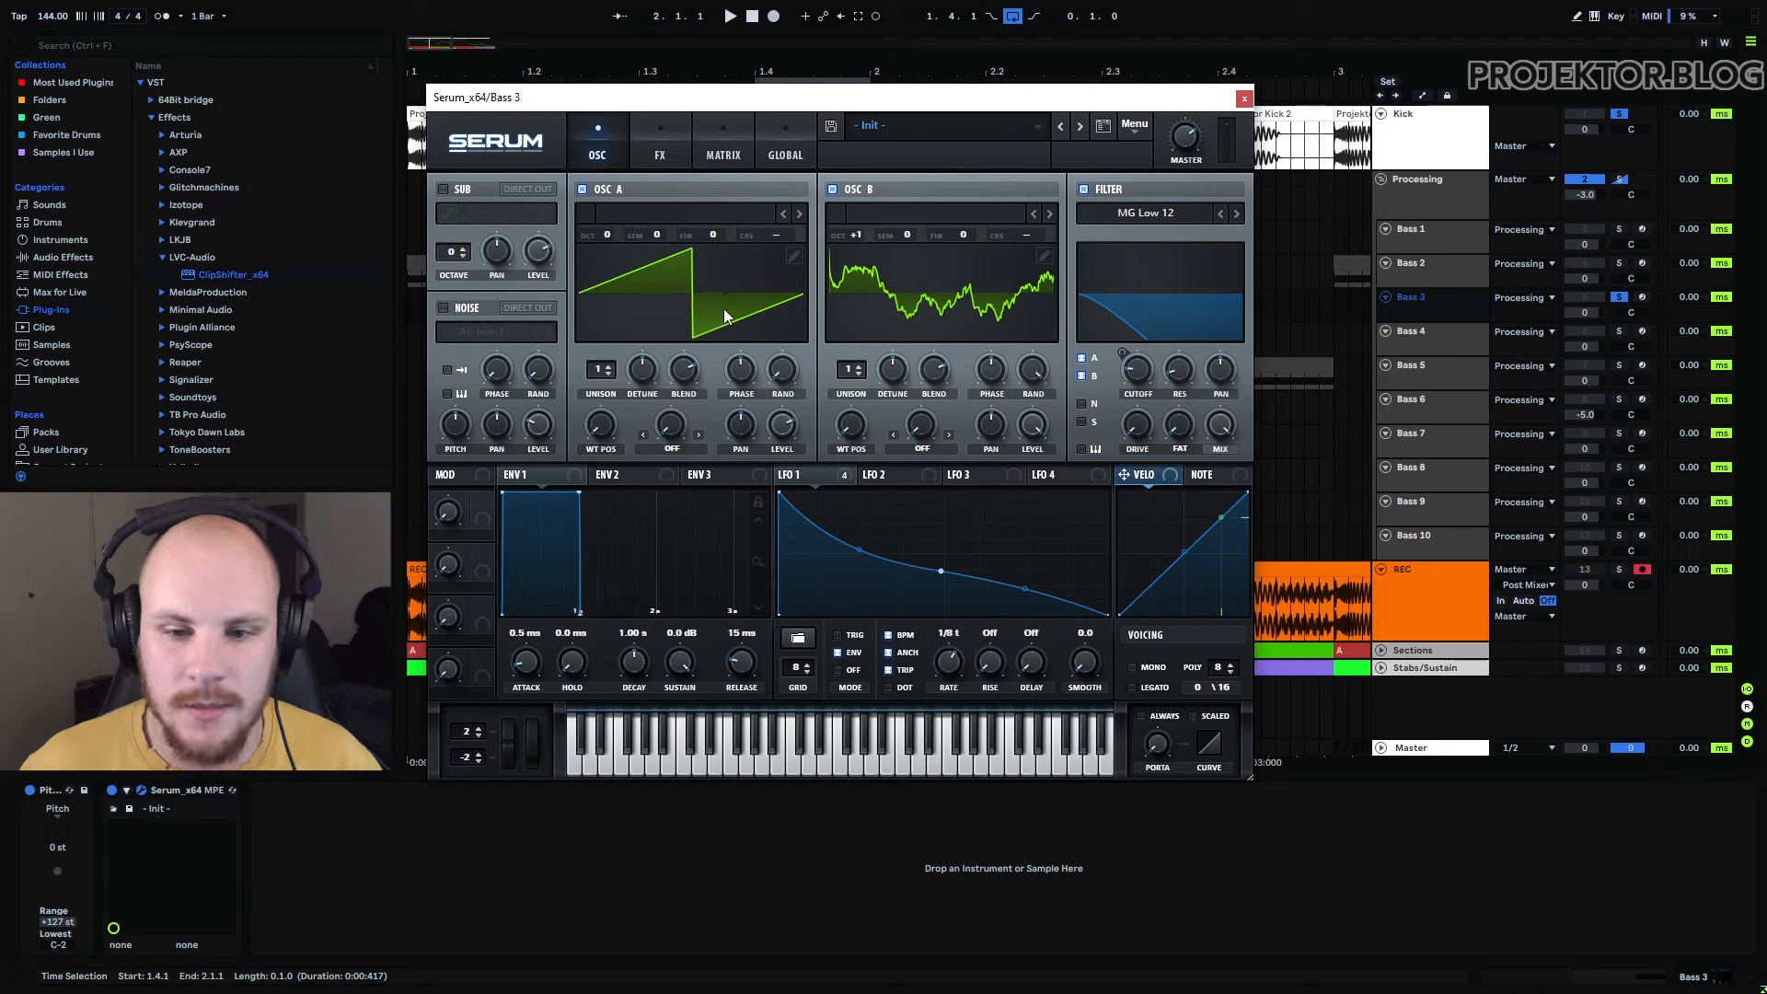
left_click(1046, 258)
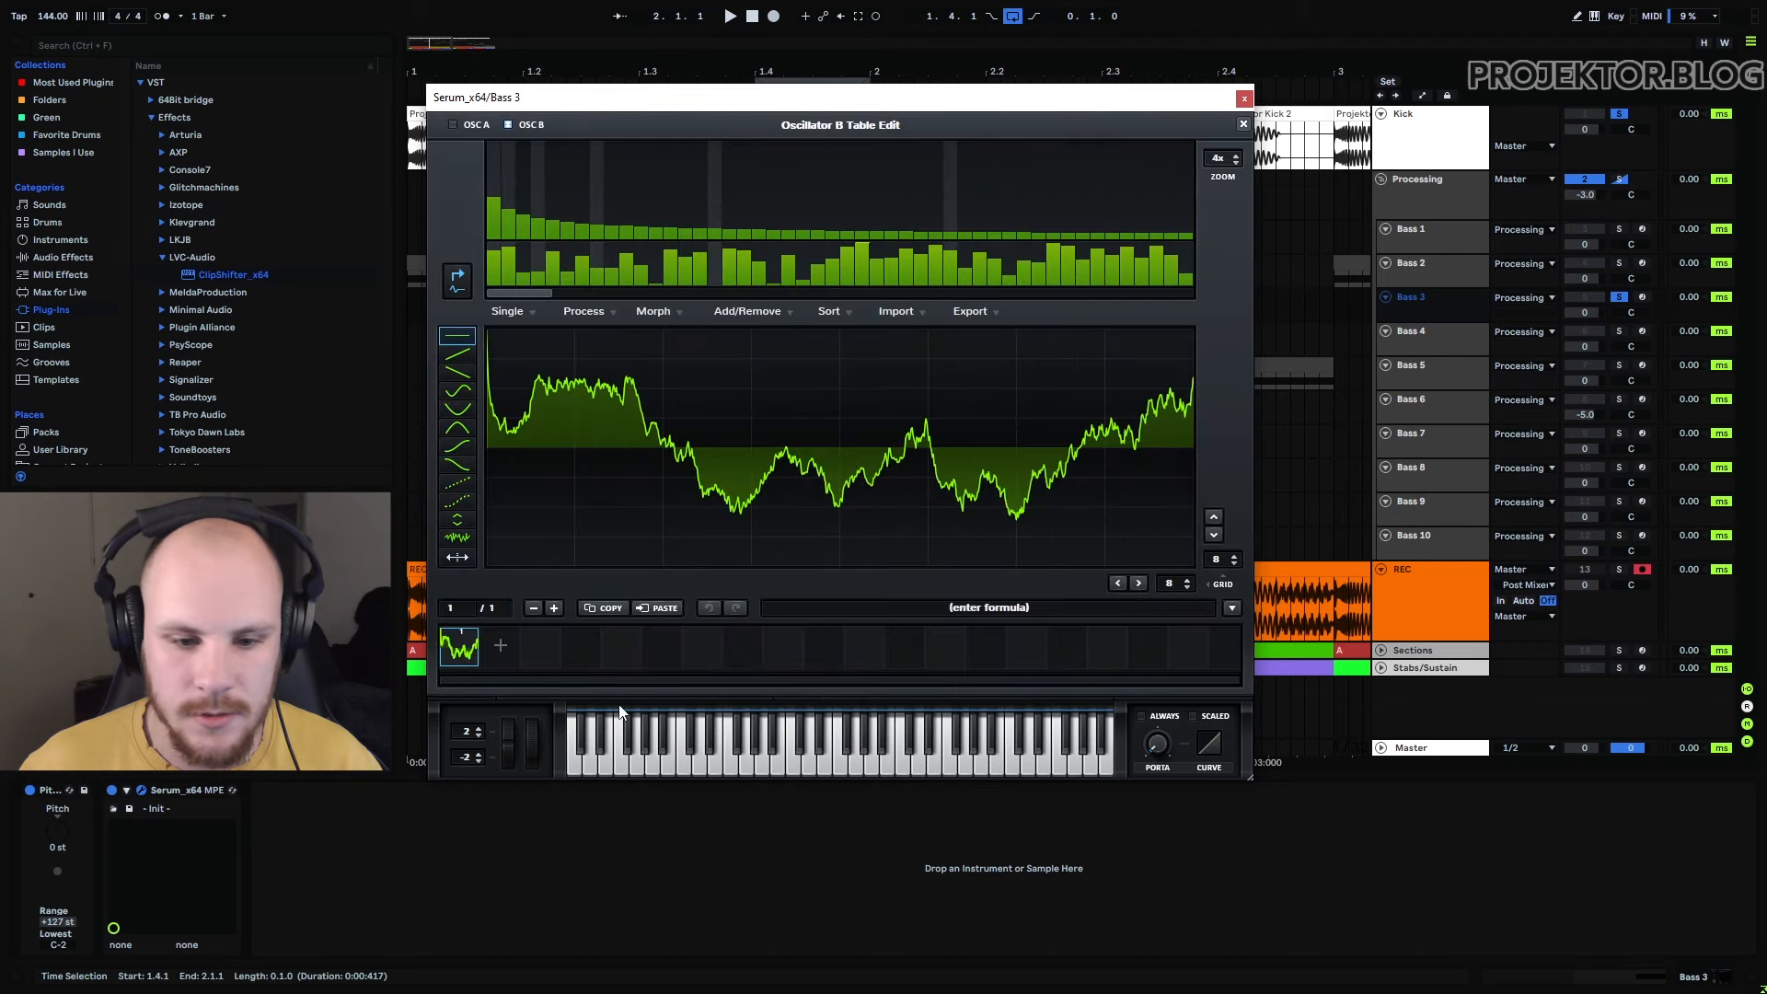
left_click(500, 646)
left_click(458, 372)
left_click(514, 351)
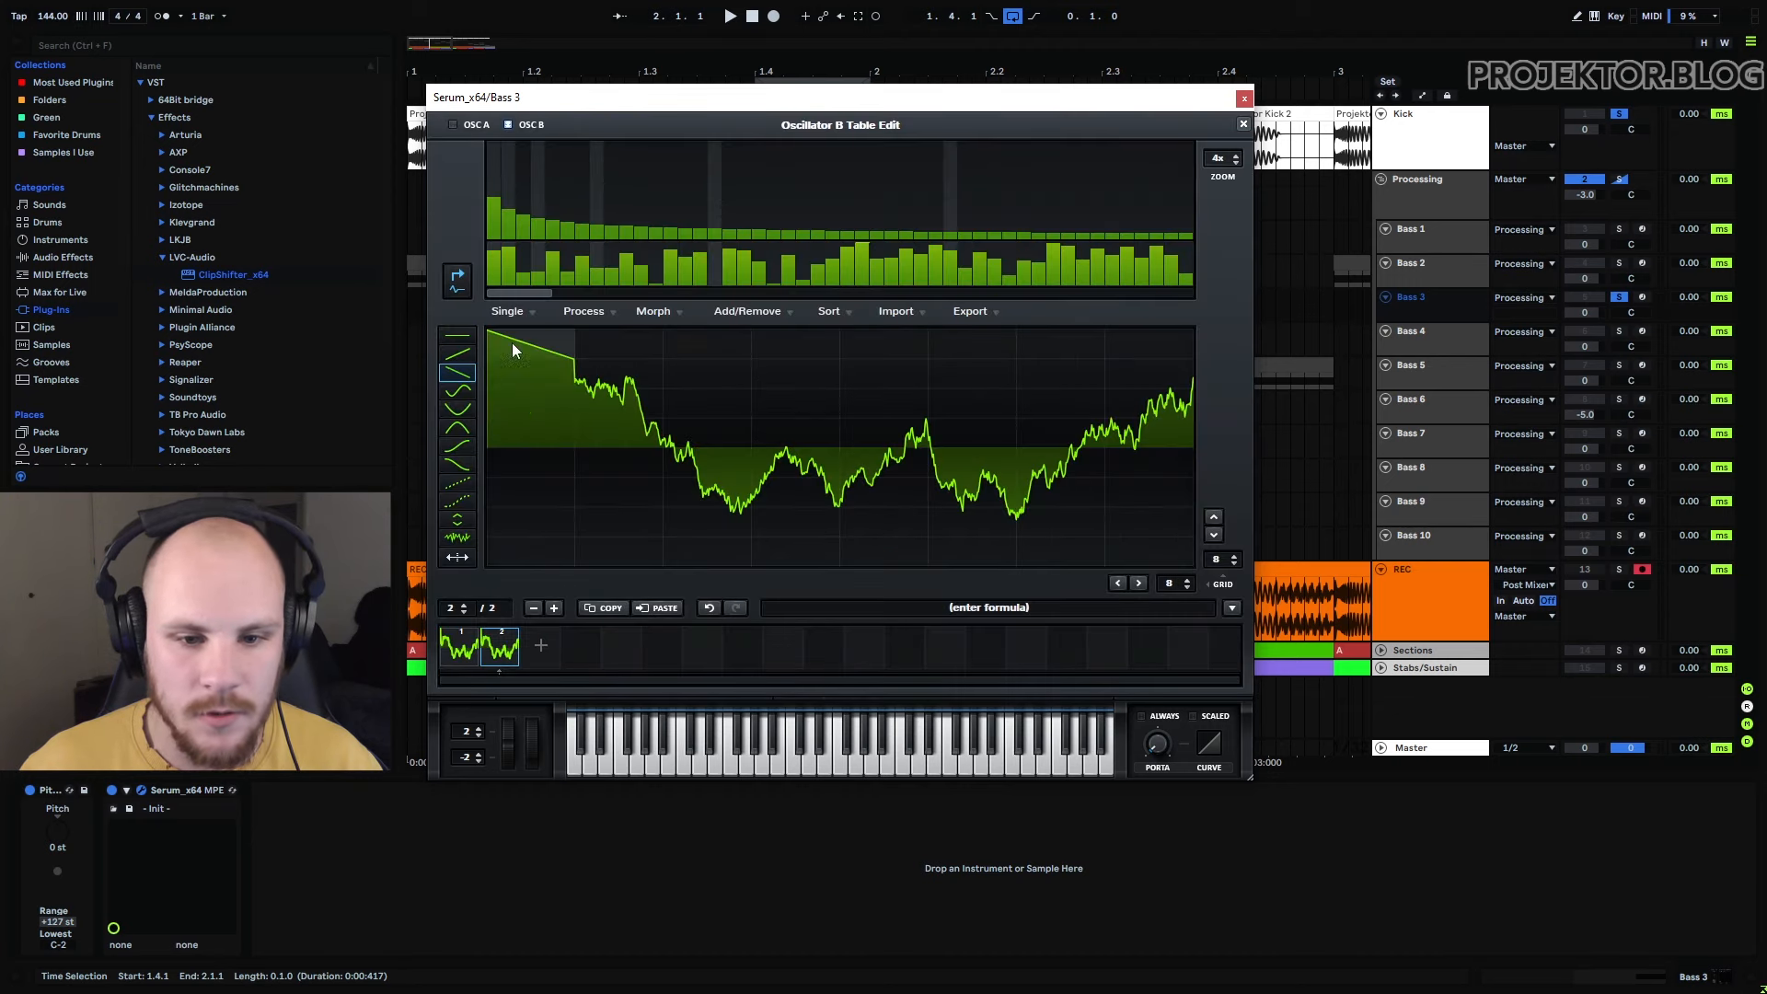
left_click_drag(514, 350, 928, 478)
left_click_drag(1033, 526, 1195, 563)
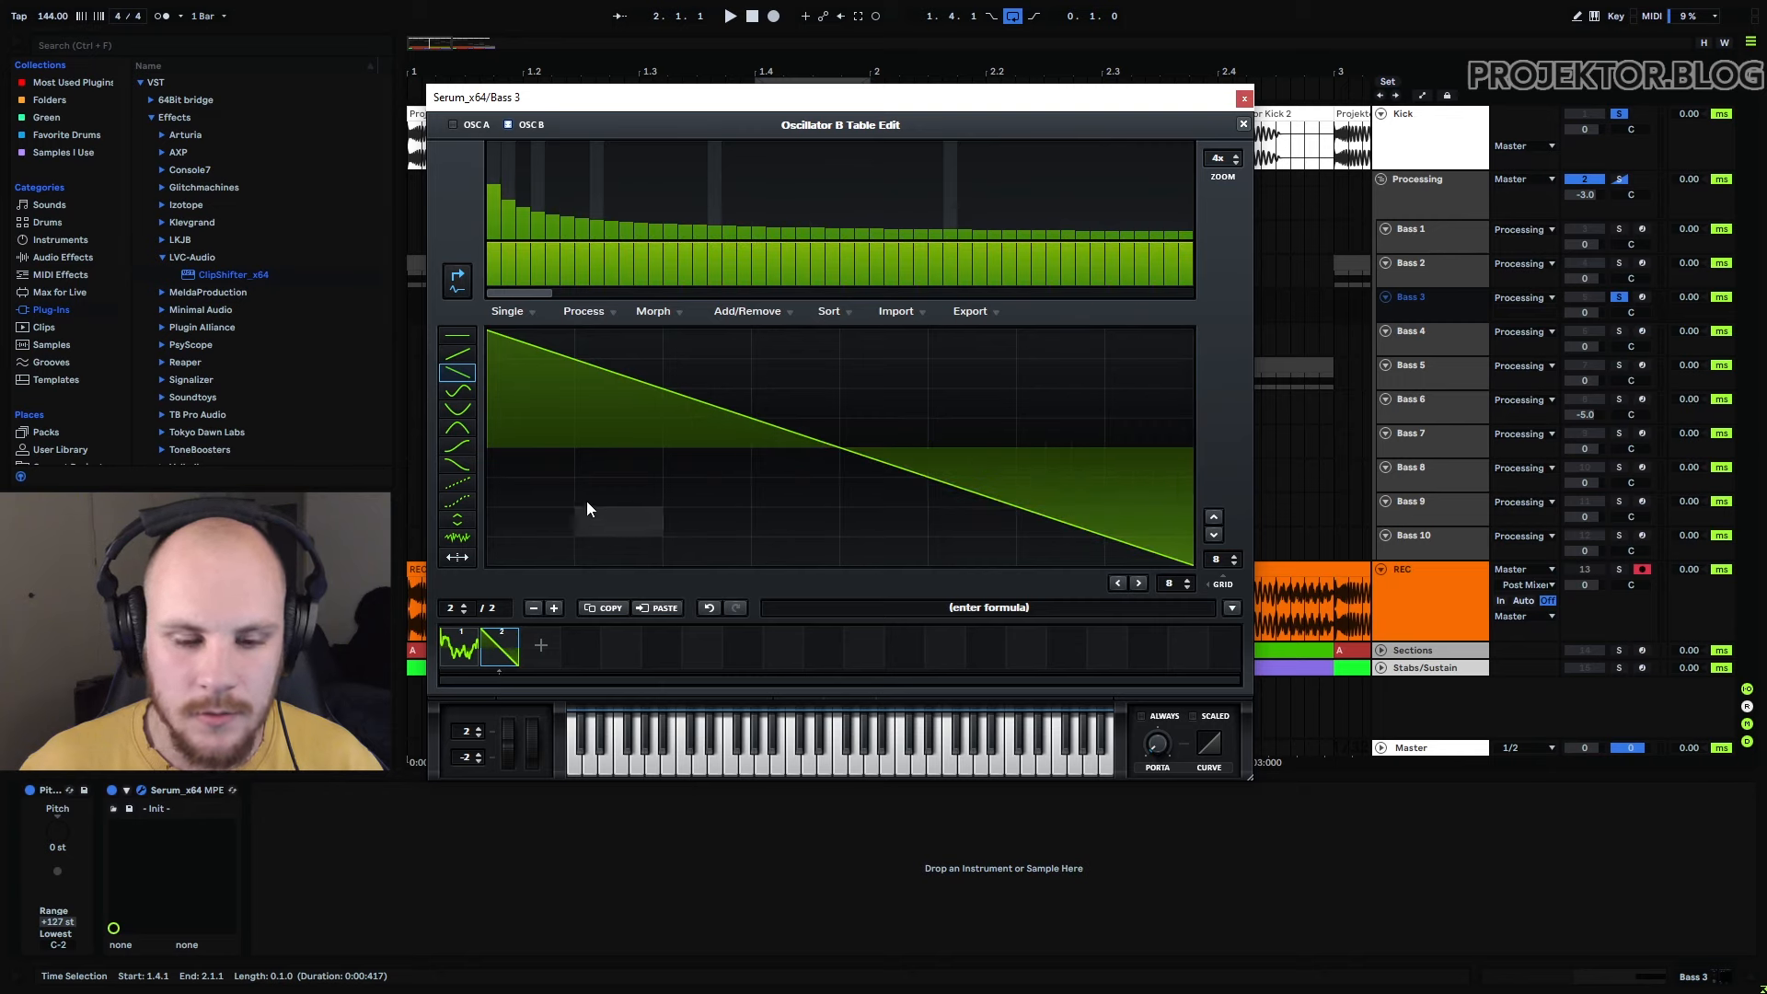
Randomize all phases of the new saw frame, compare it with frame 1, and close the wavetable editor
right_click(492, 271)
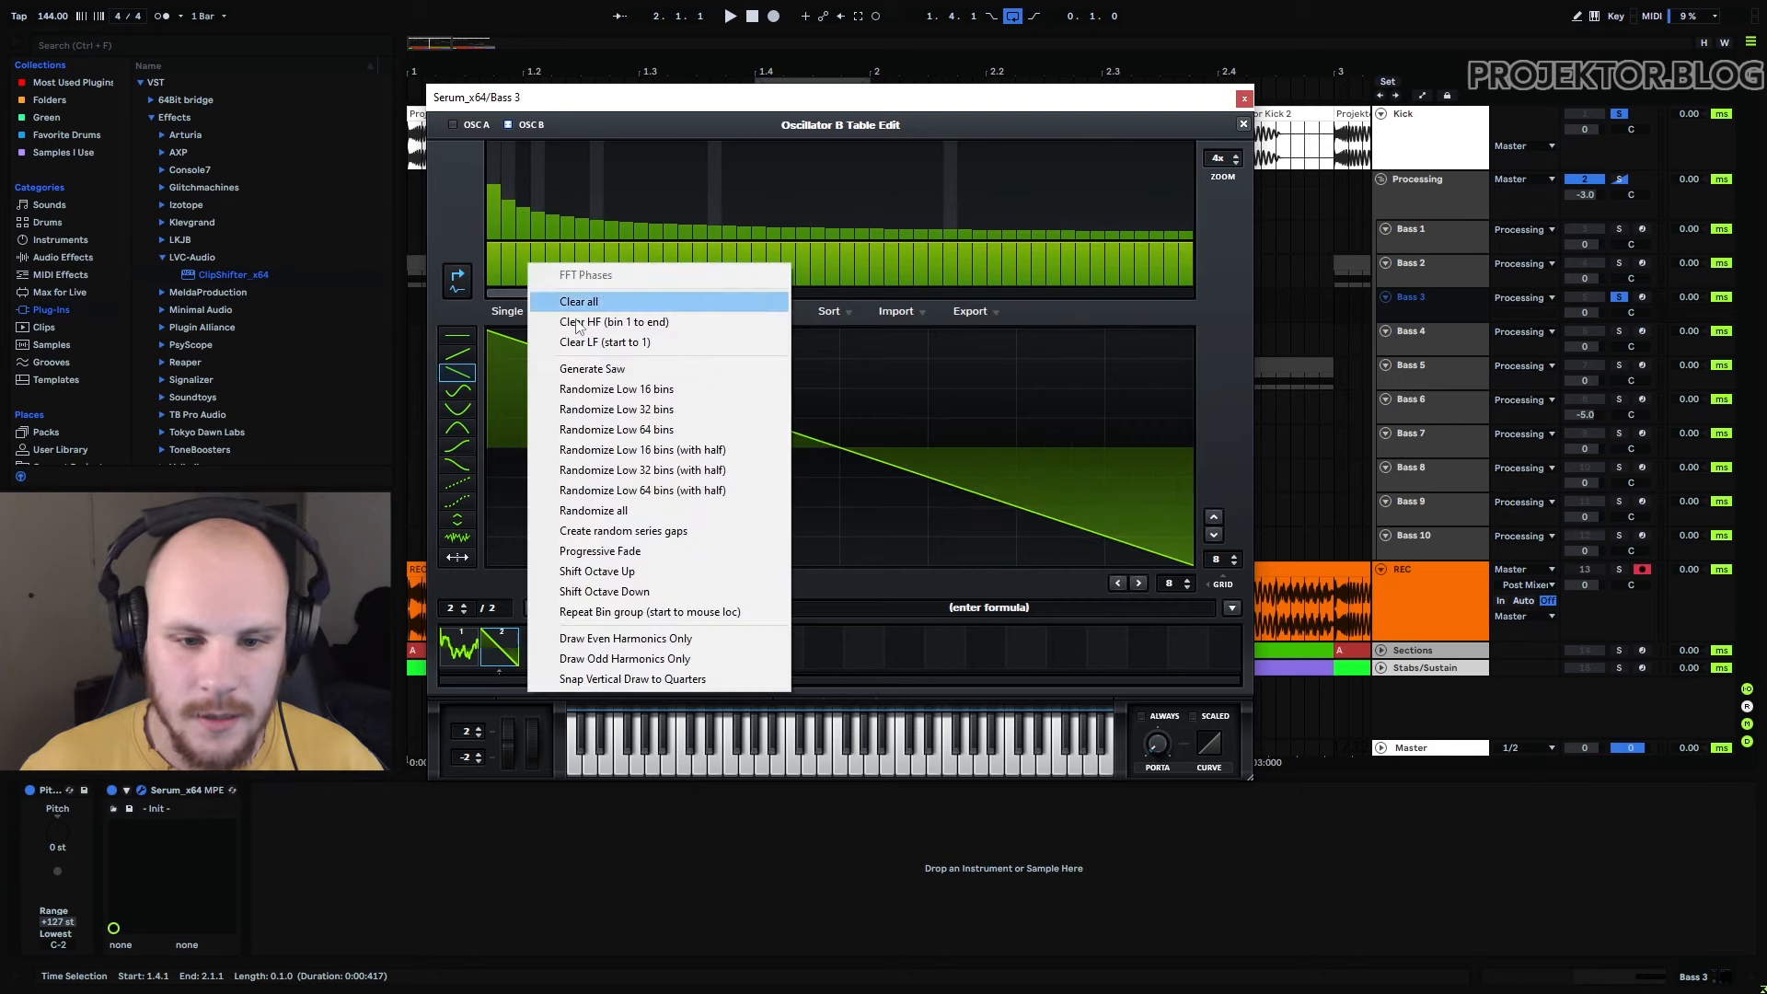
left_click(571, 509)
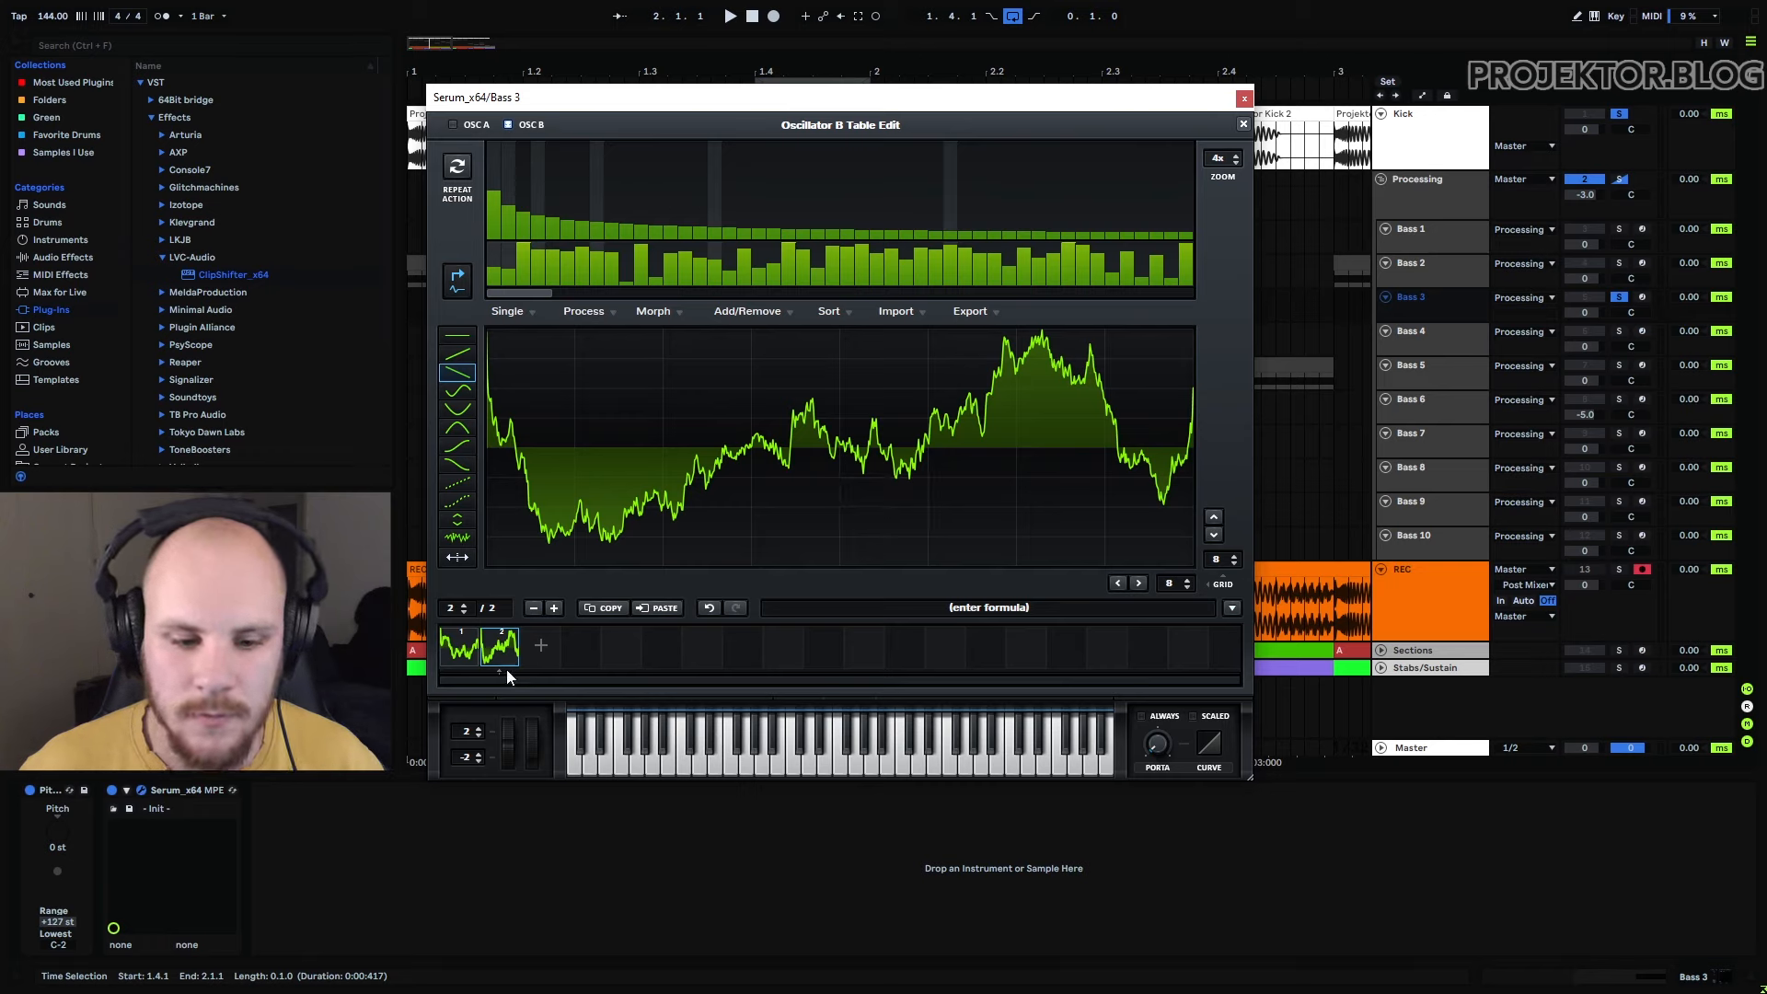
left_click(467, 655)
left_click(493, 654)
left_click(468, 649)
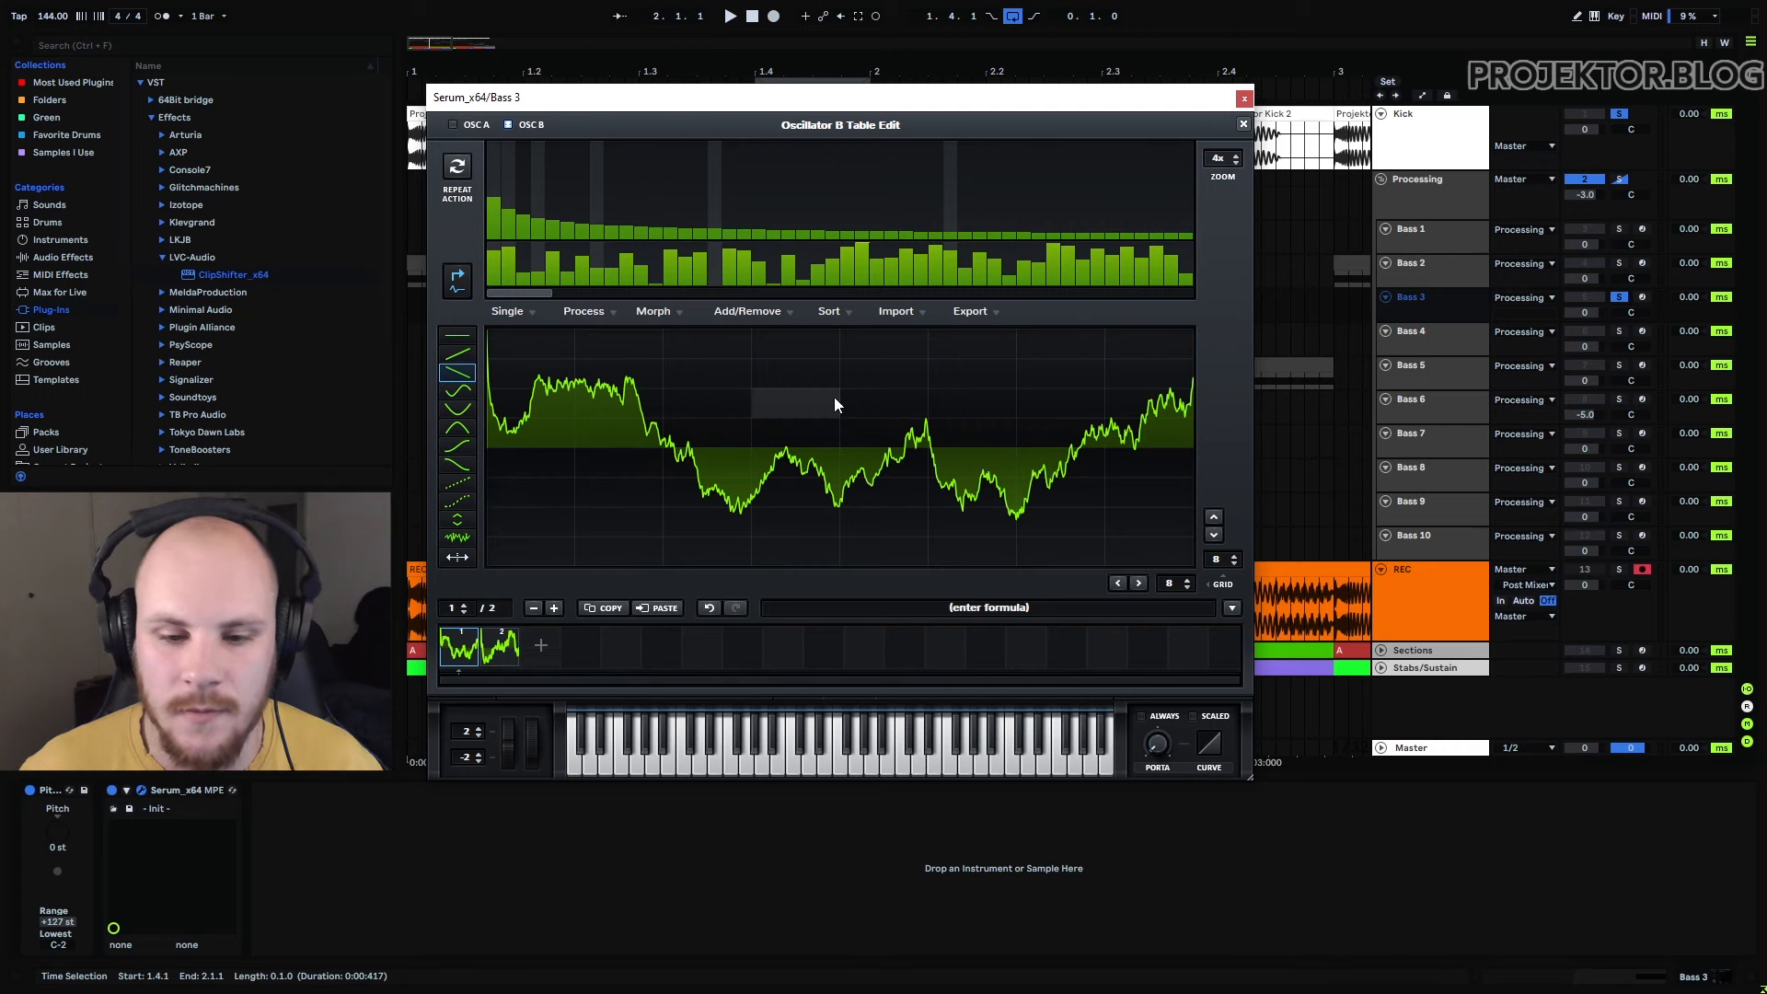
left_click(1244, 124)
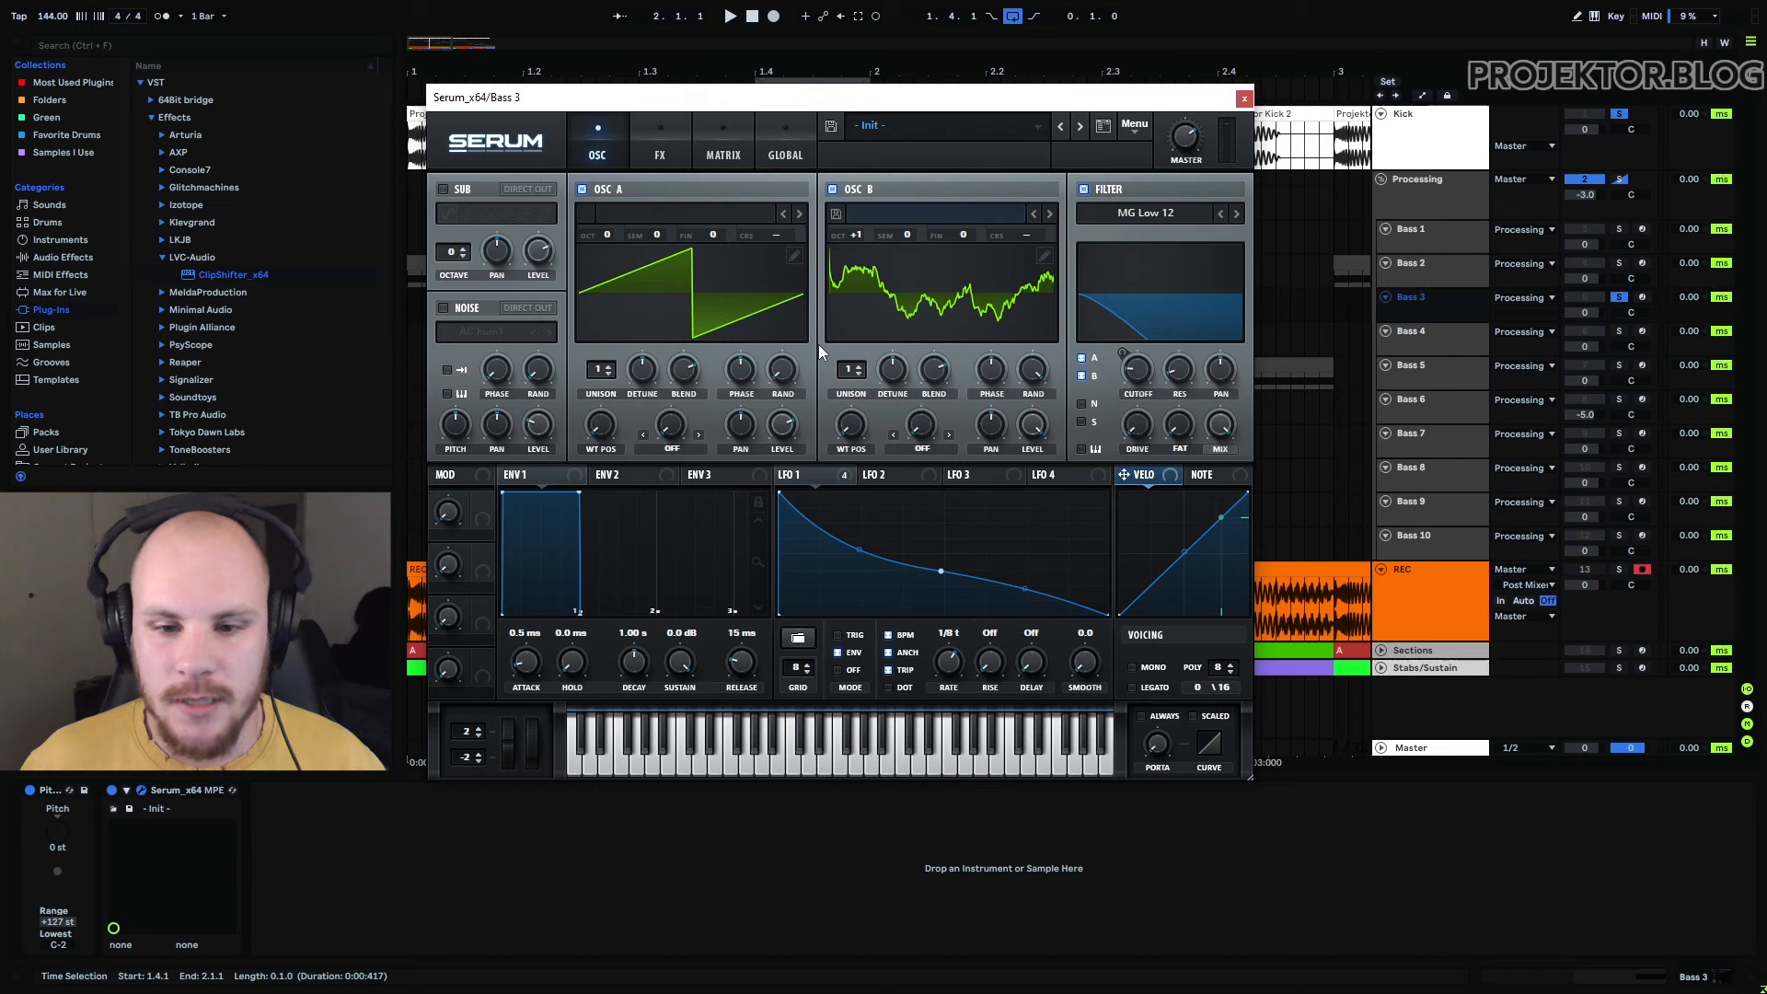
Check LFO 1's modulation targets in Bass 3's Serum and open its effects page
left_click(819, 475)
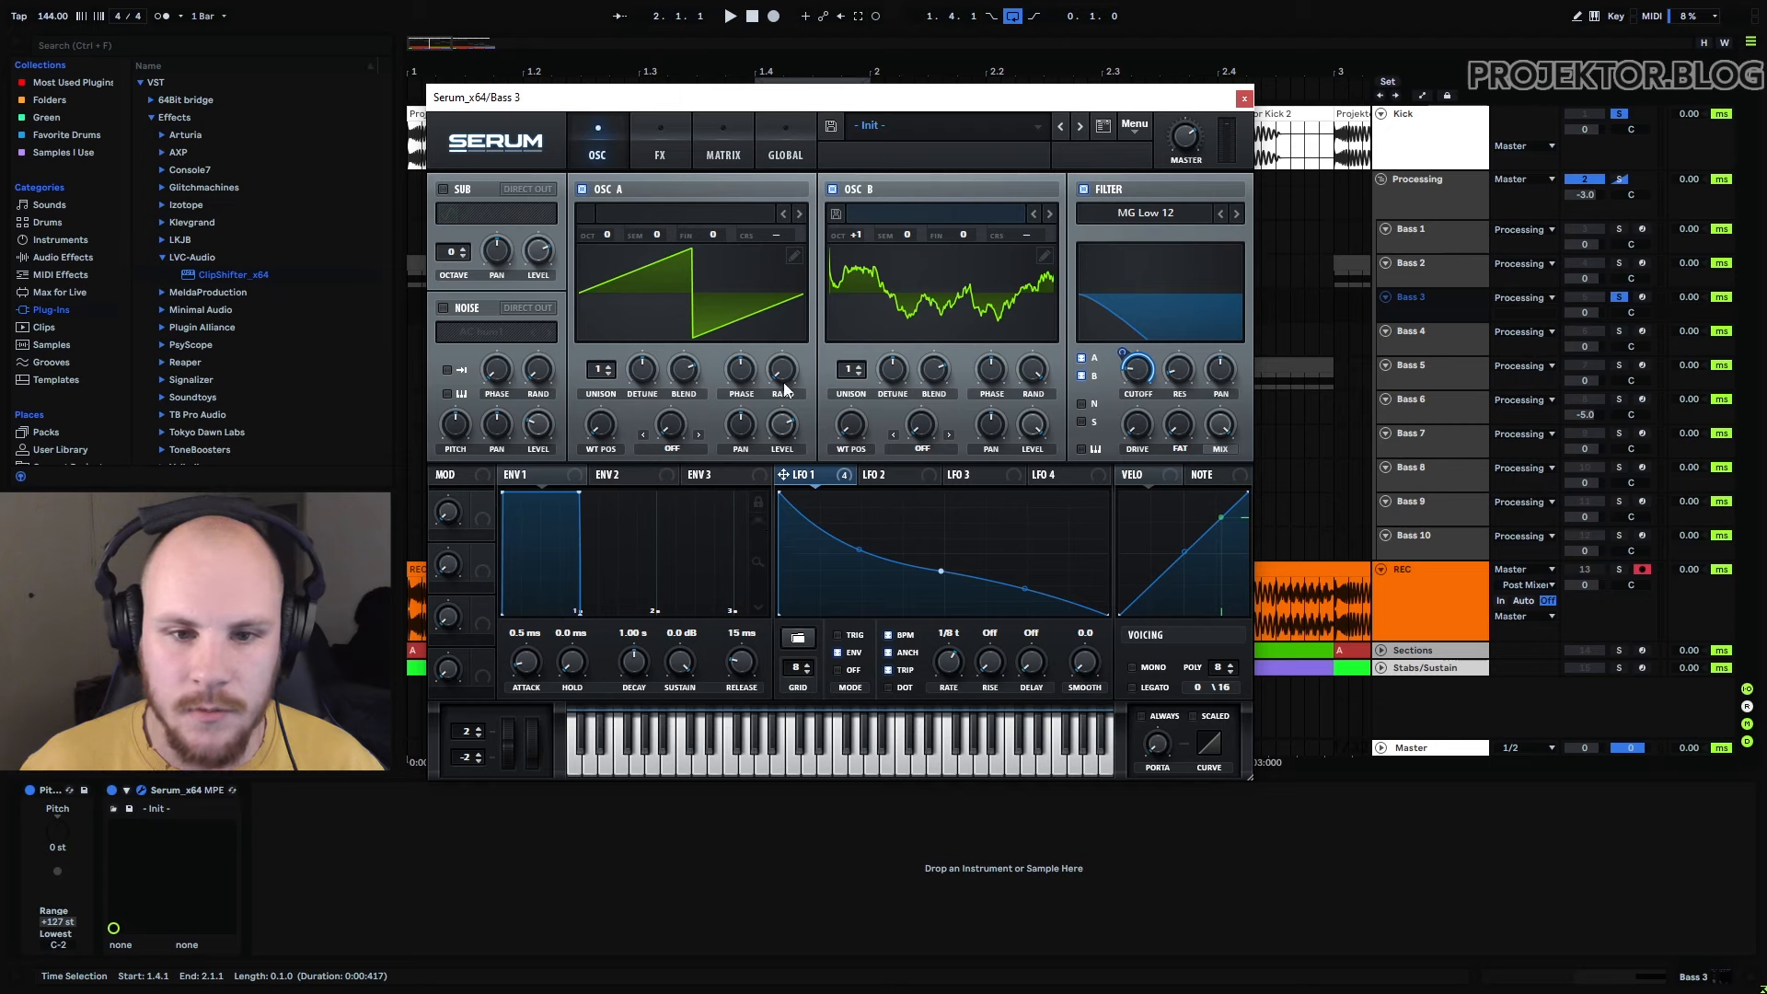
left_click(675, 158)
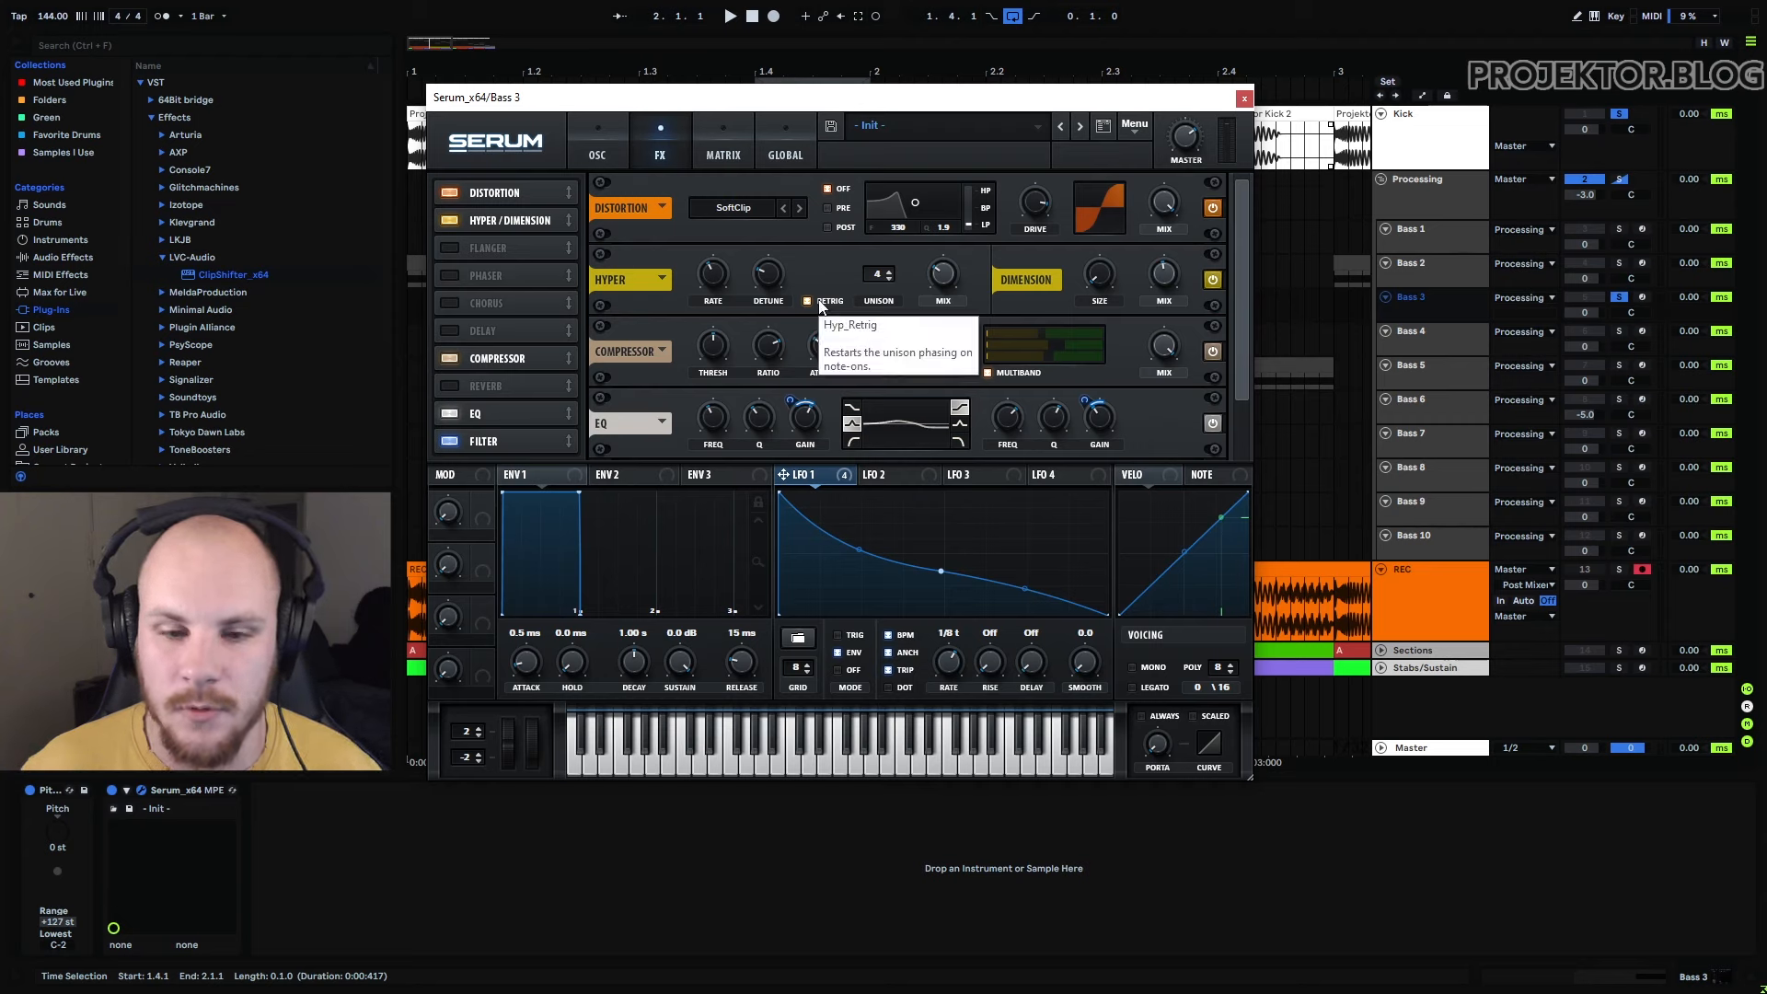
mouse_move(862, 108)
left_mouse_down()
mouse_move(895, 398)
mouse_move(825, 399)
mouse_move(861, 140)
left_mouse_up()
Audition Bass 3 with the Hyper effect's Retrig option off and on for comparison
key("space")
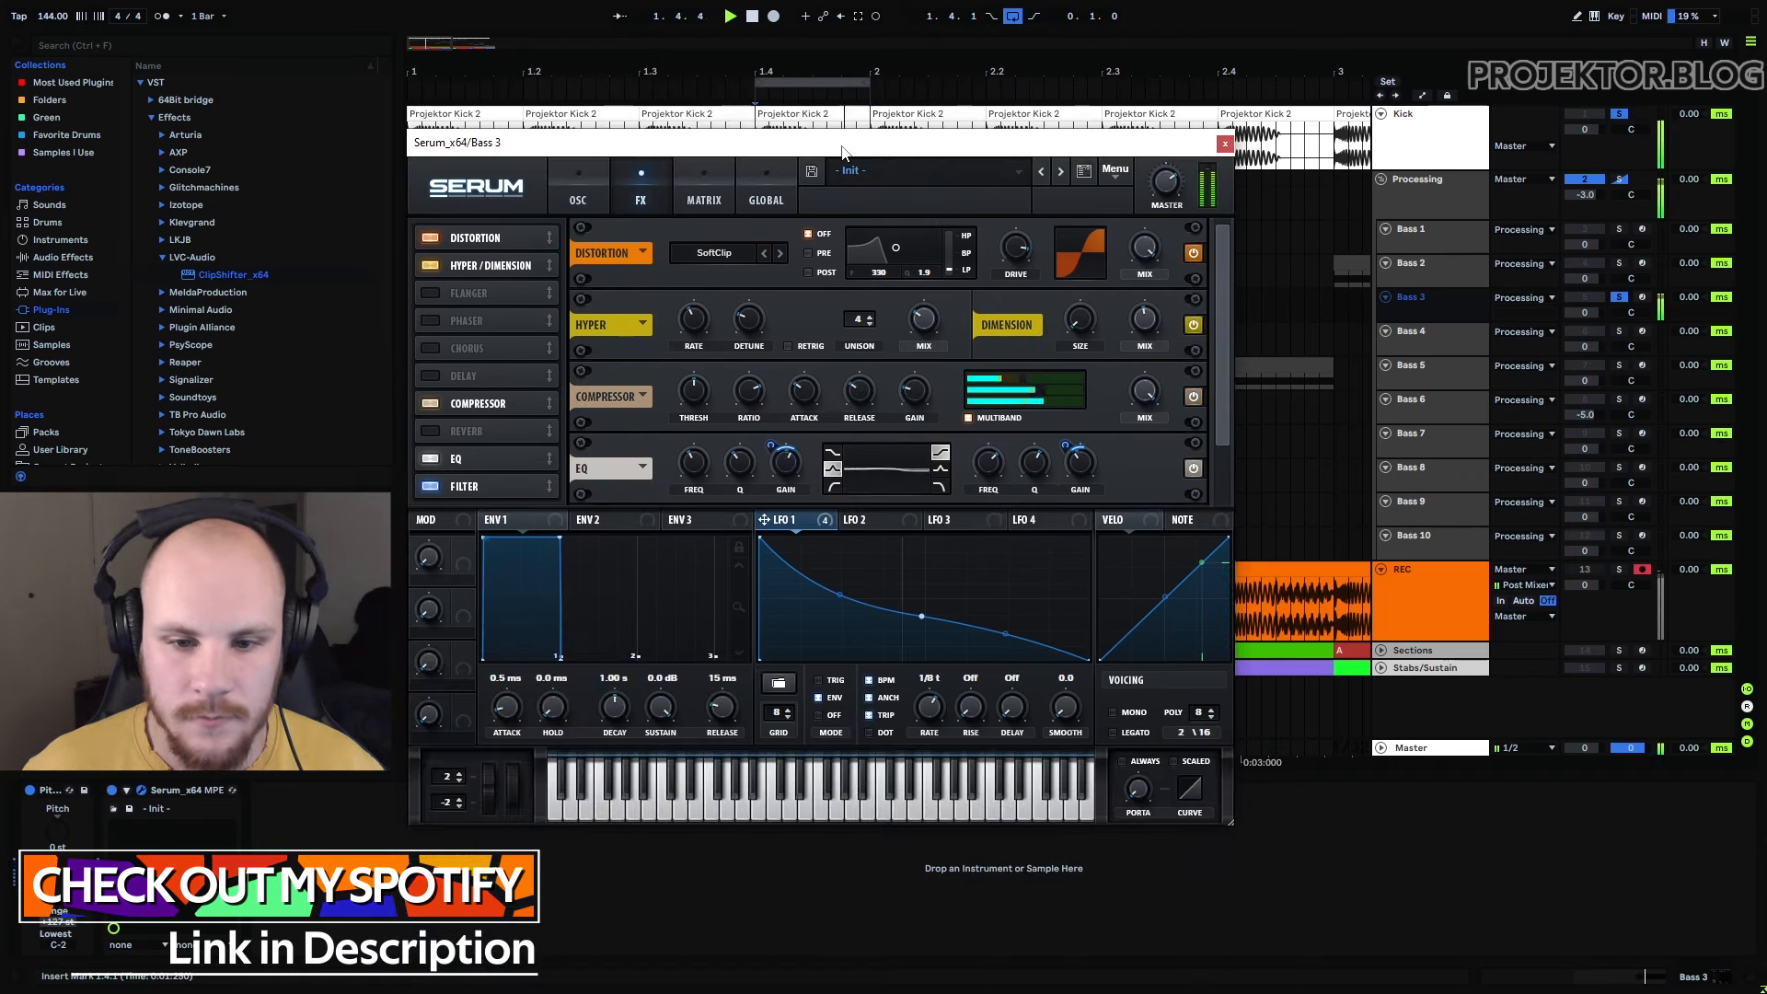
left_click(790, 346)
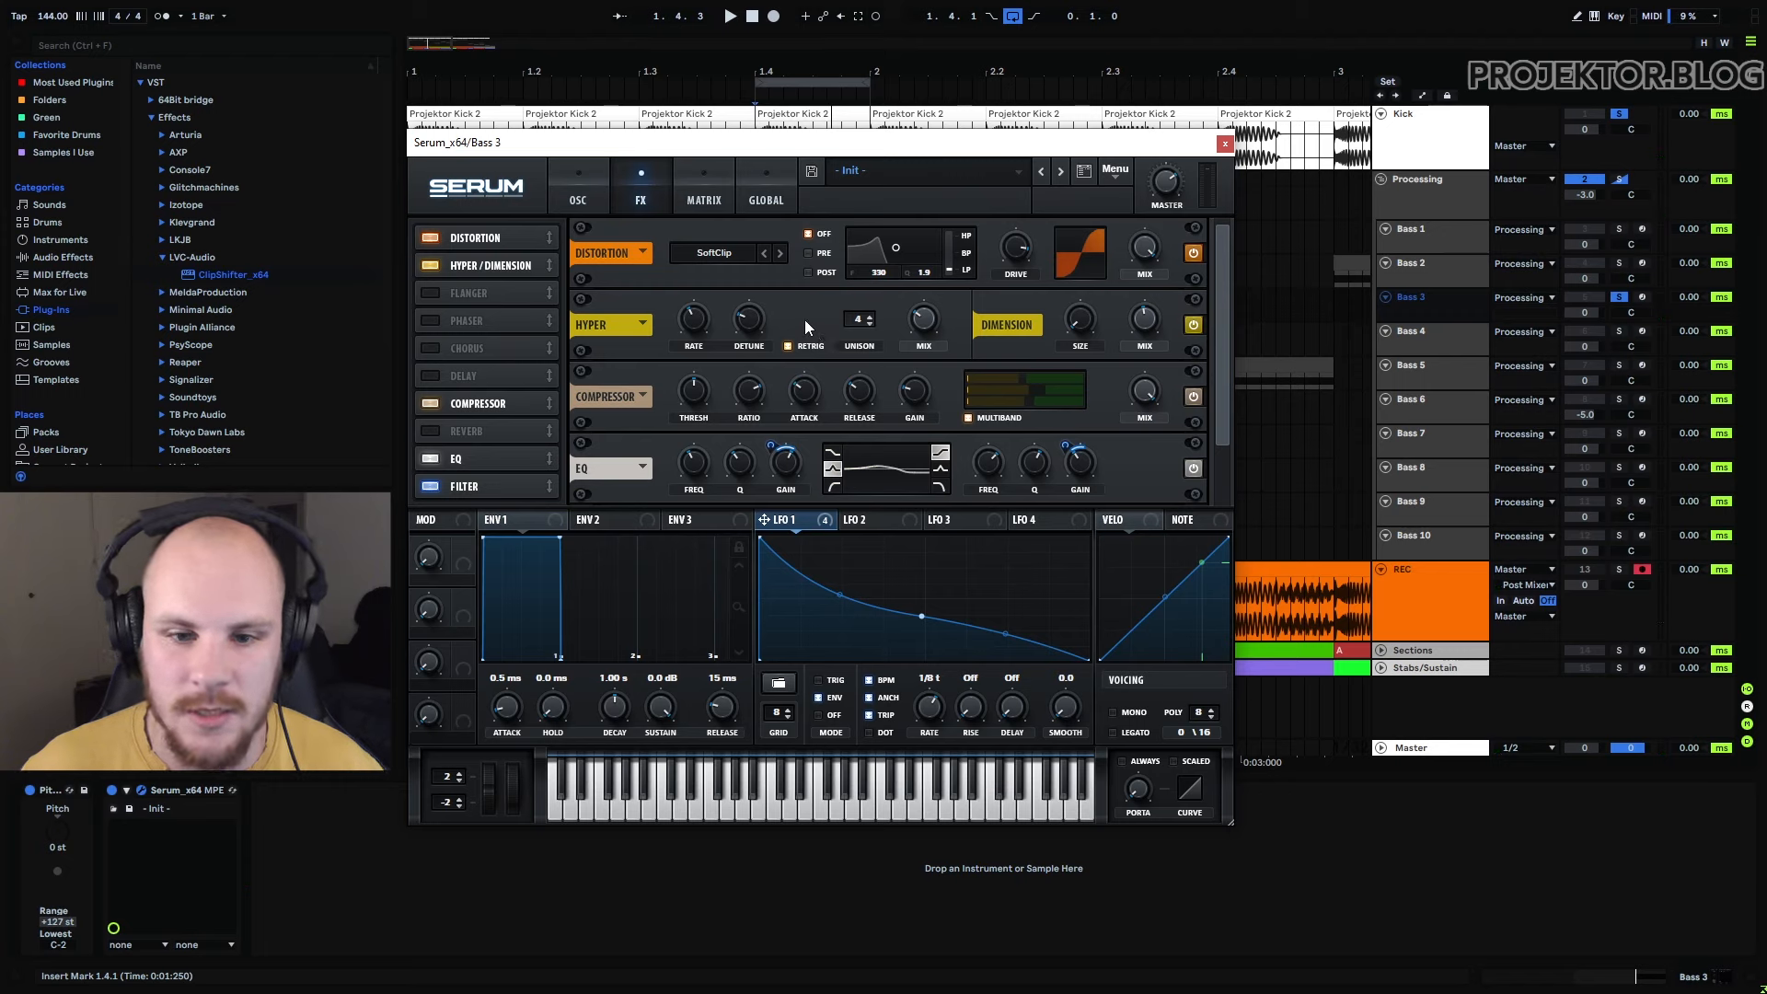
key("space")
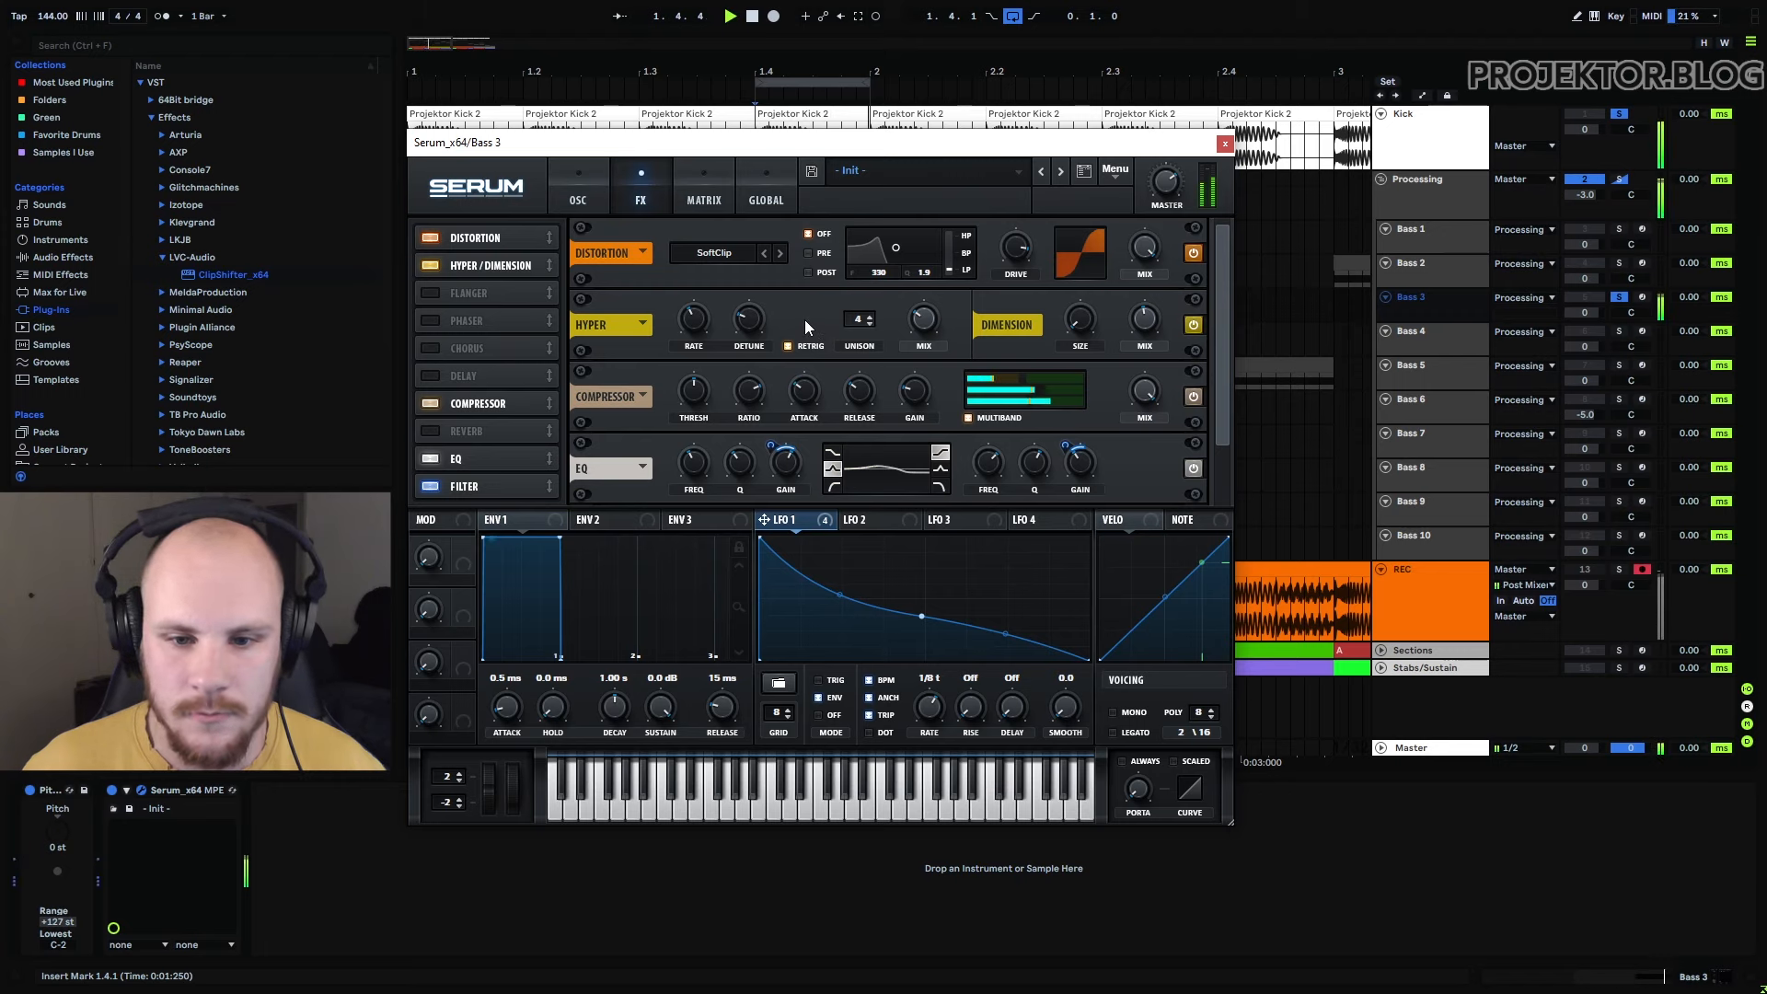
Stop playback and review the compressor, EQ and filter in Bass 3's effects rack
key("space")
scroll(921, 419, "down", 1)
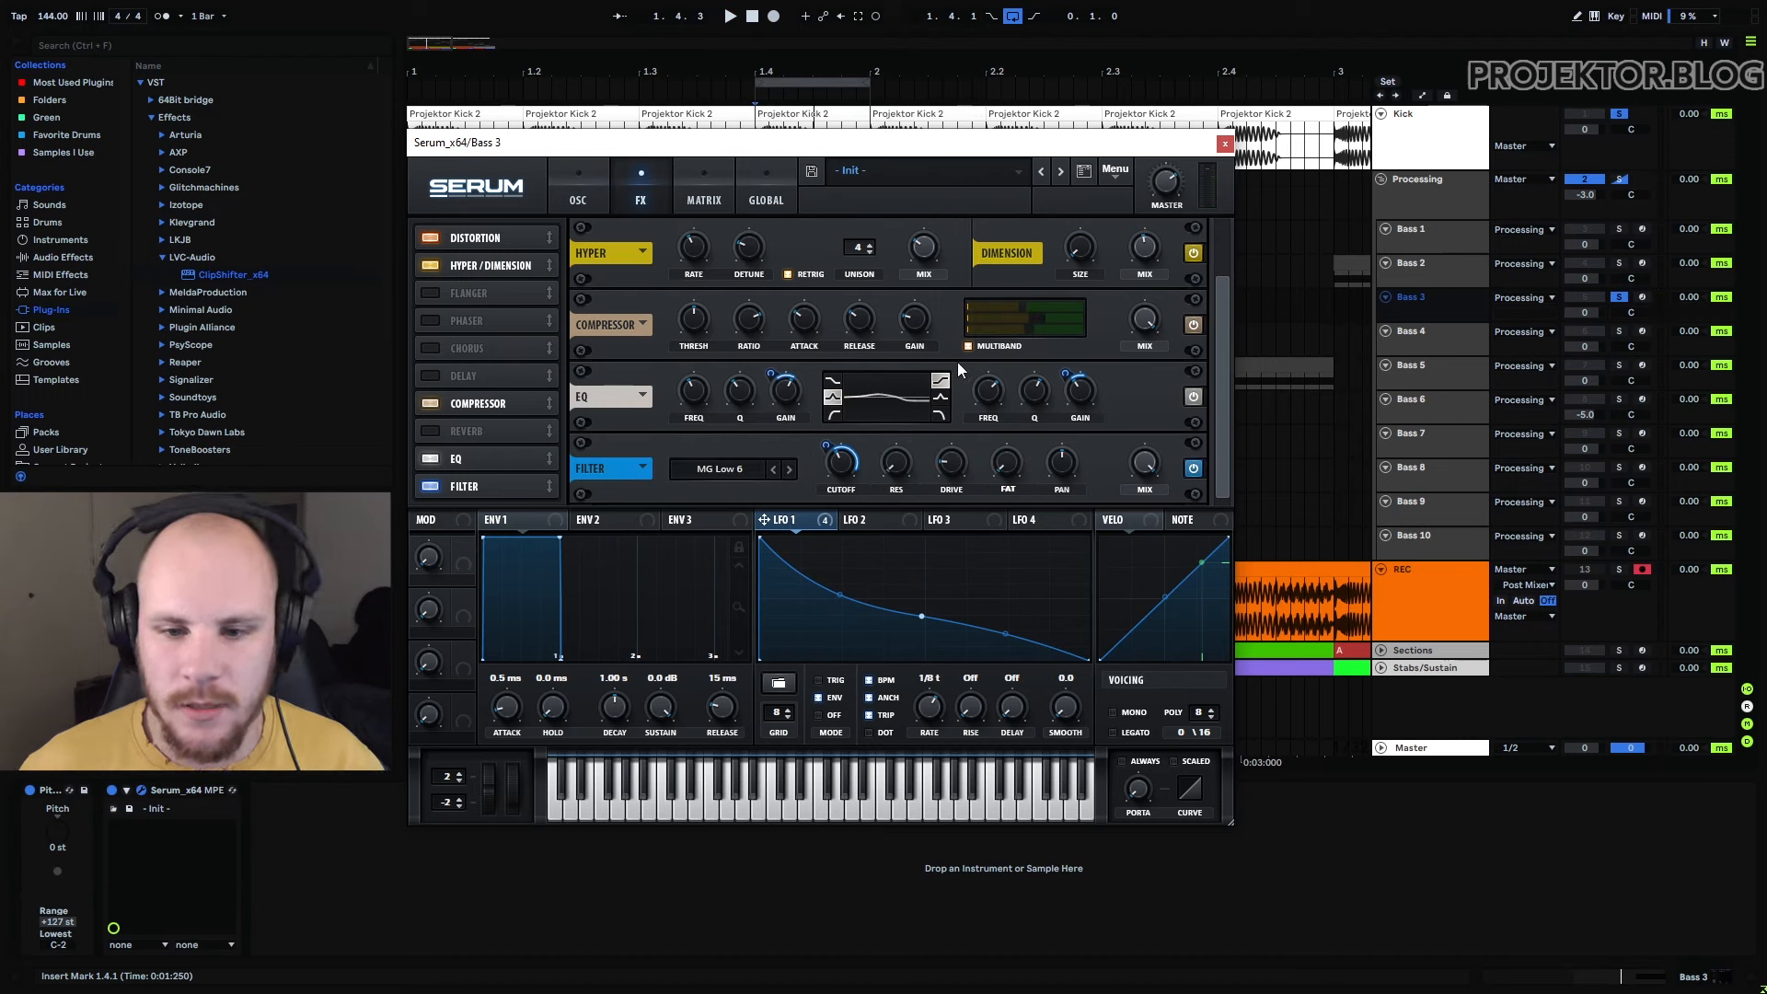
mouse_move(1018, 346)
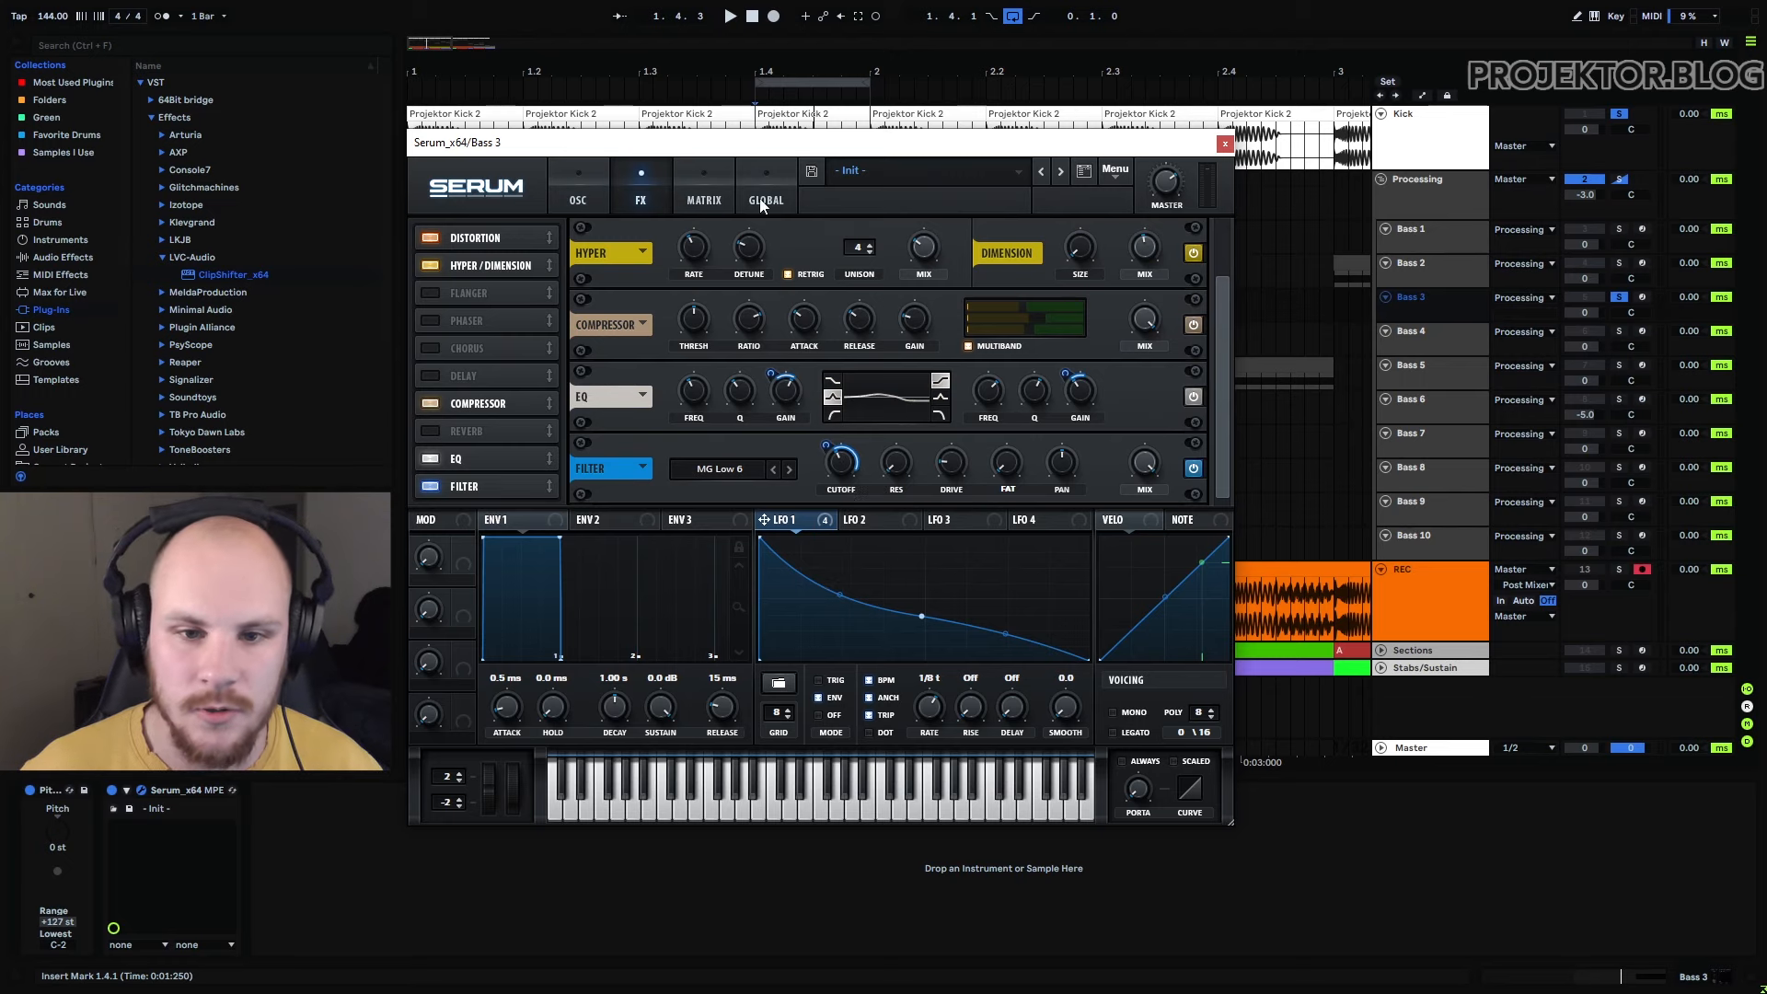
Audition Bass 3 with Serum's EQ and Filter effects bypassed and active for comparison, ending with both active
left_click_drag(855, 150, 854, 160)
left_click(829, 129)
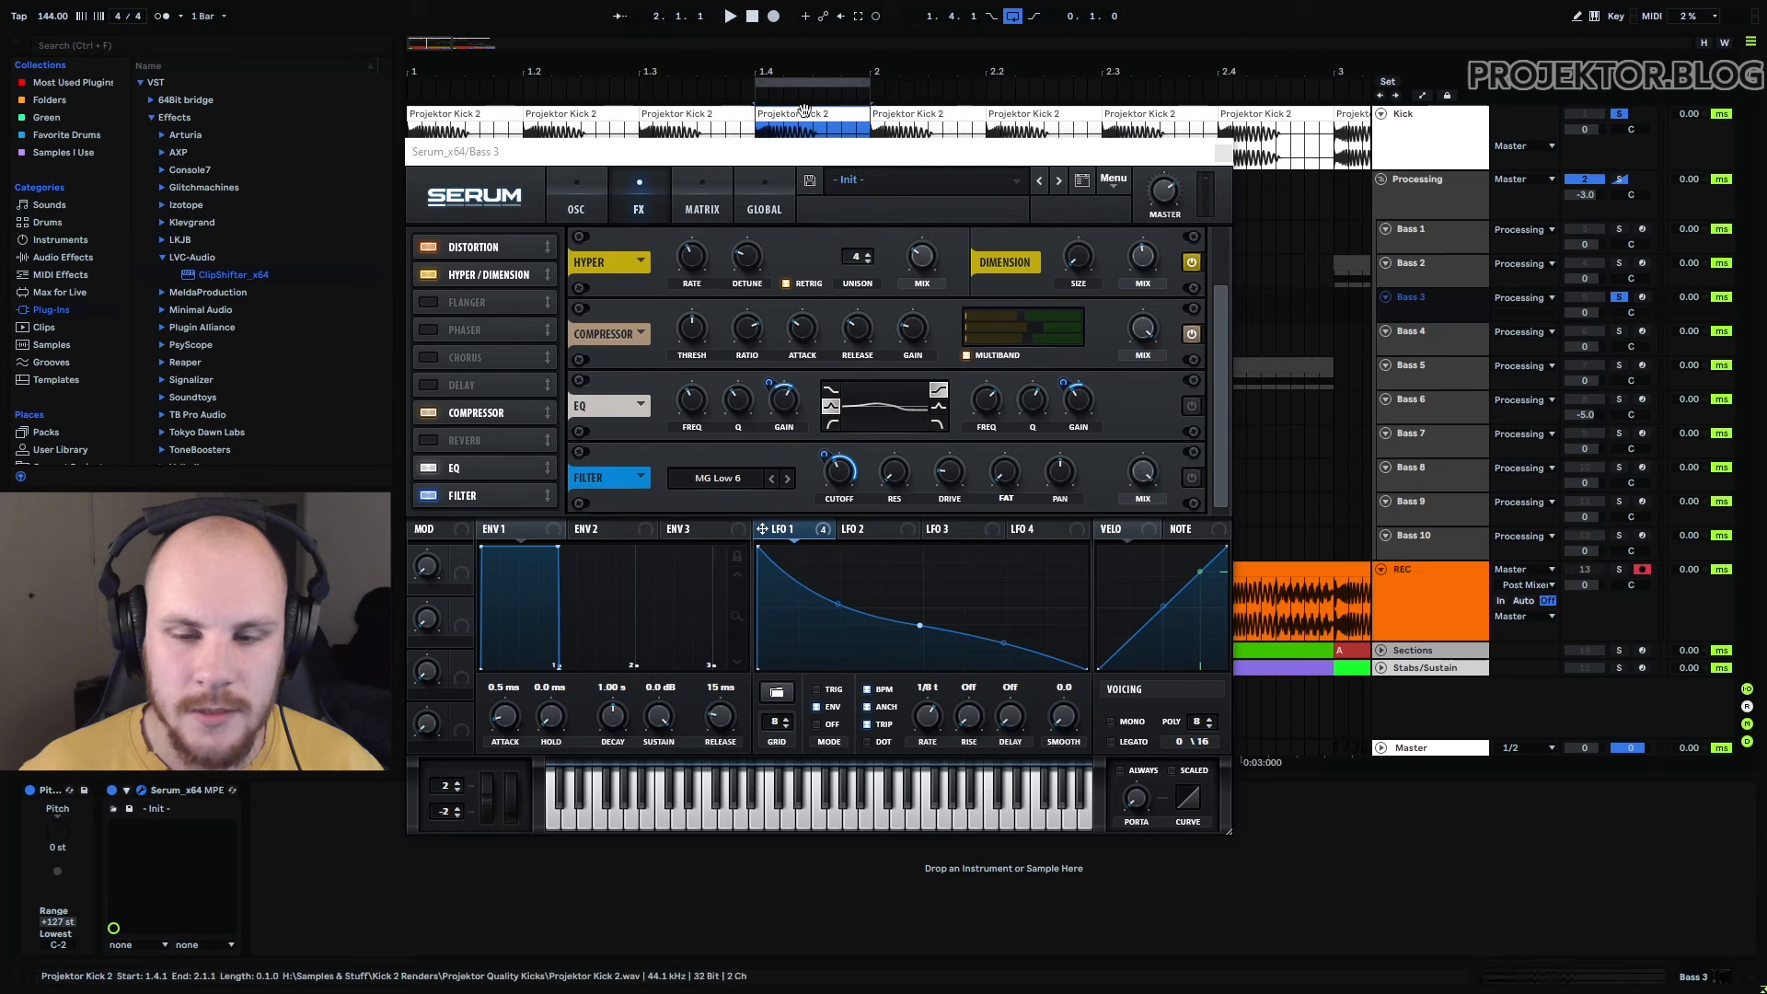
key("space")
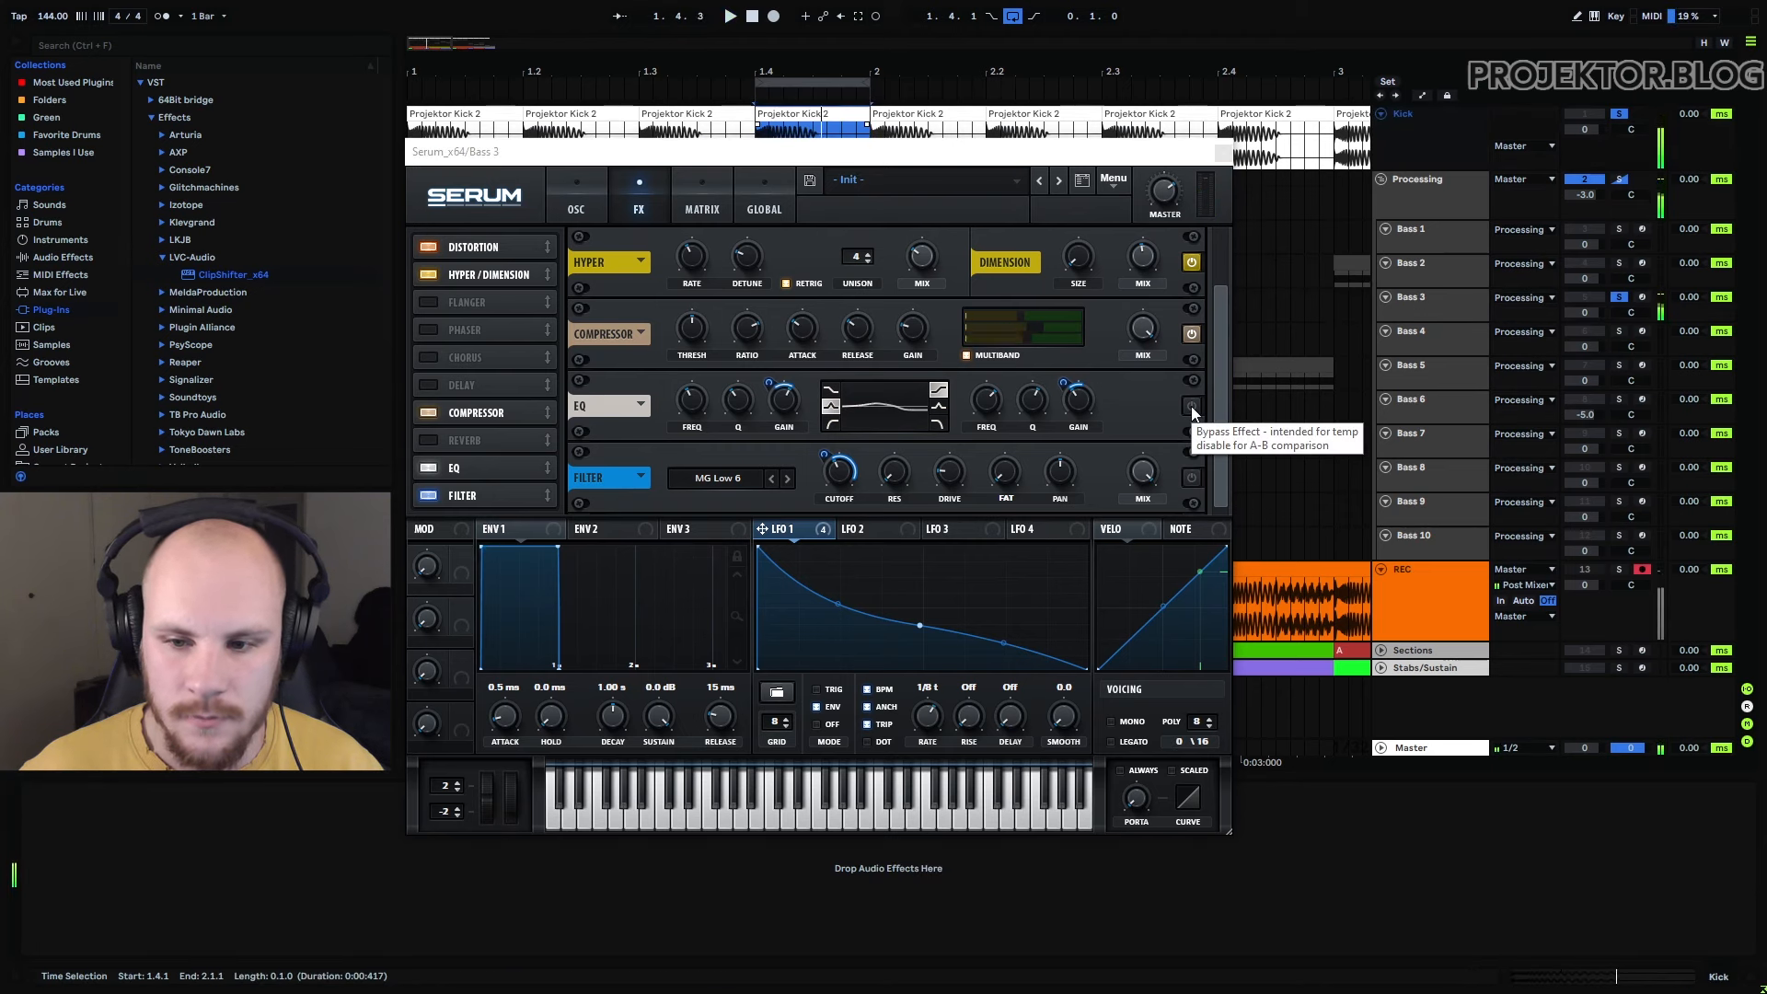
left_click(1192, 407)
left_click(1191, 478)
left_click(1192, 407)
left_click(1191, 477)
left_click(1191, 405)
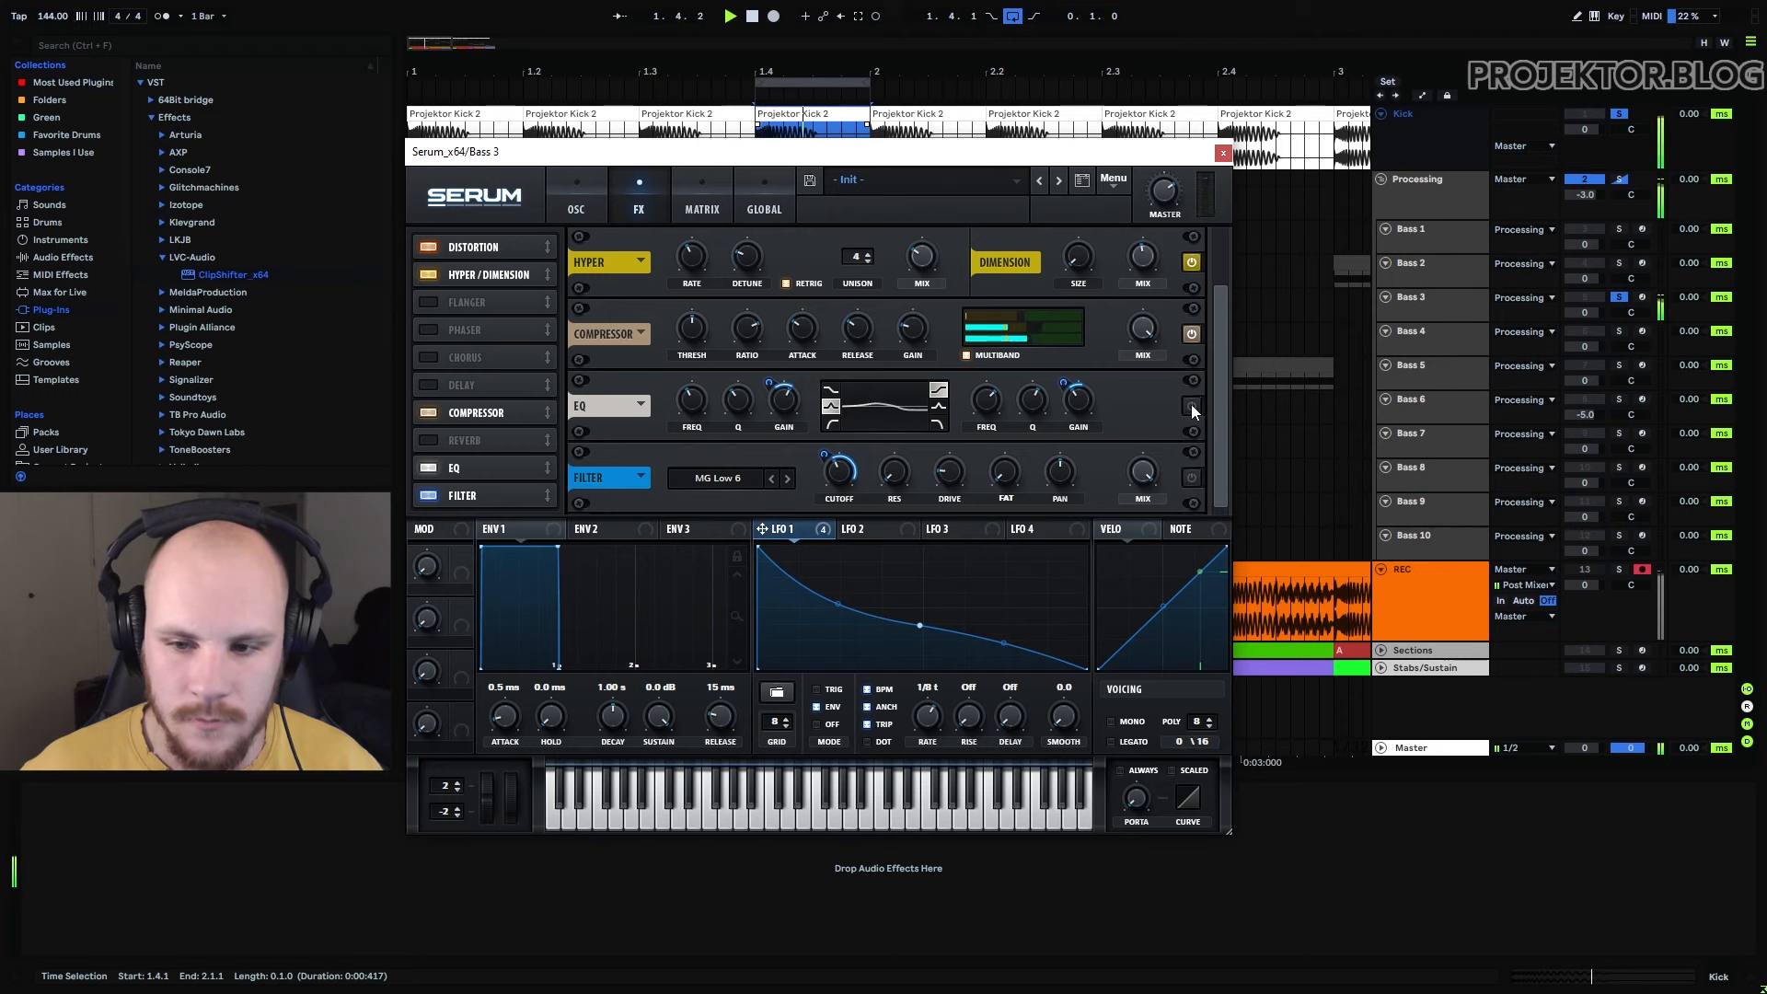
left_click(1191, 477)
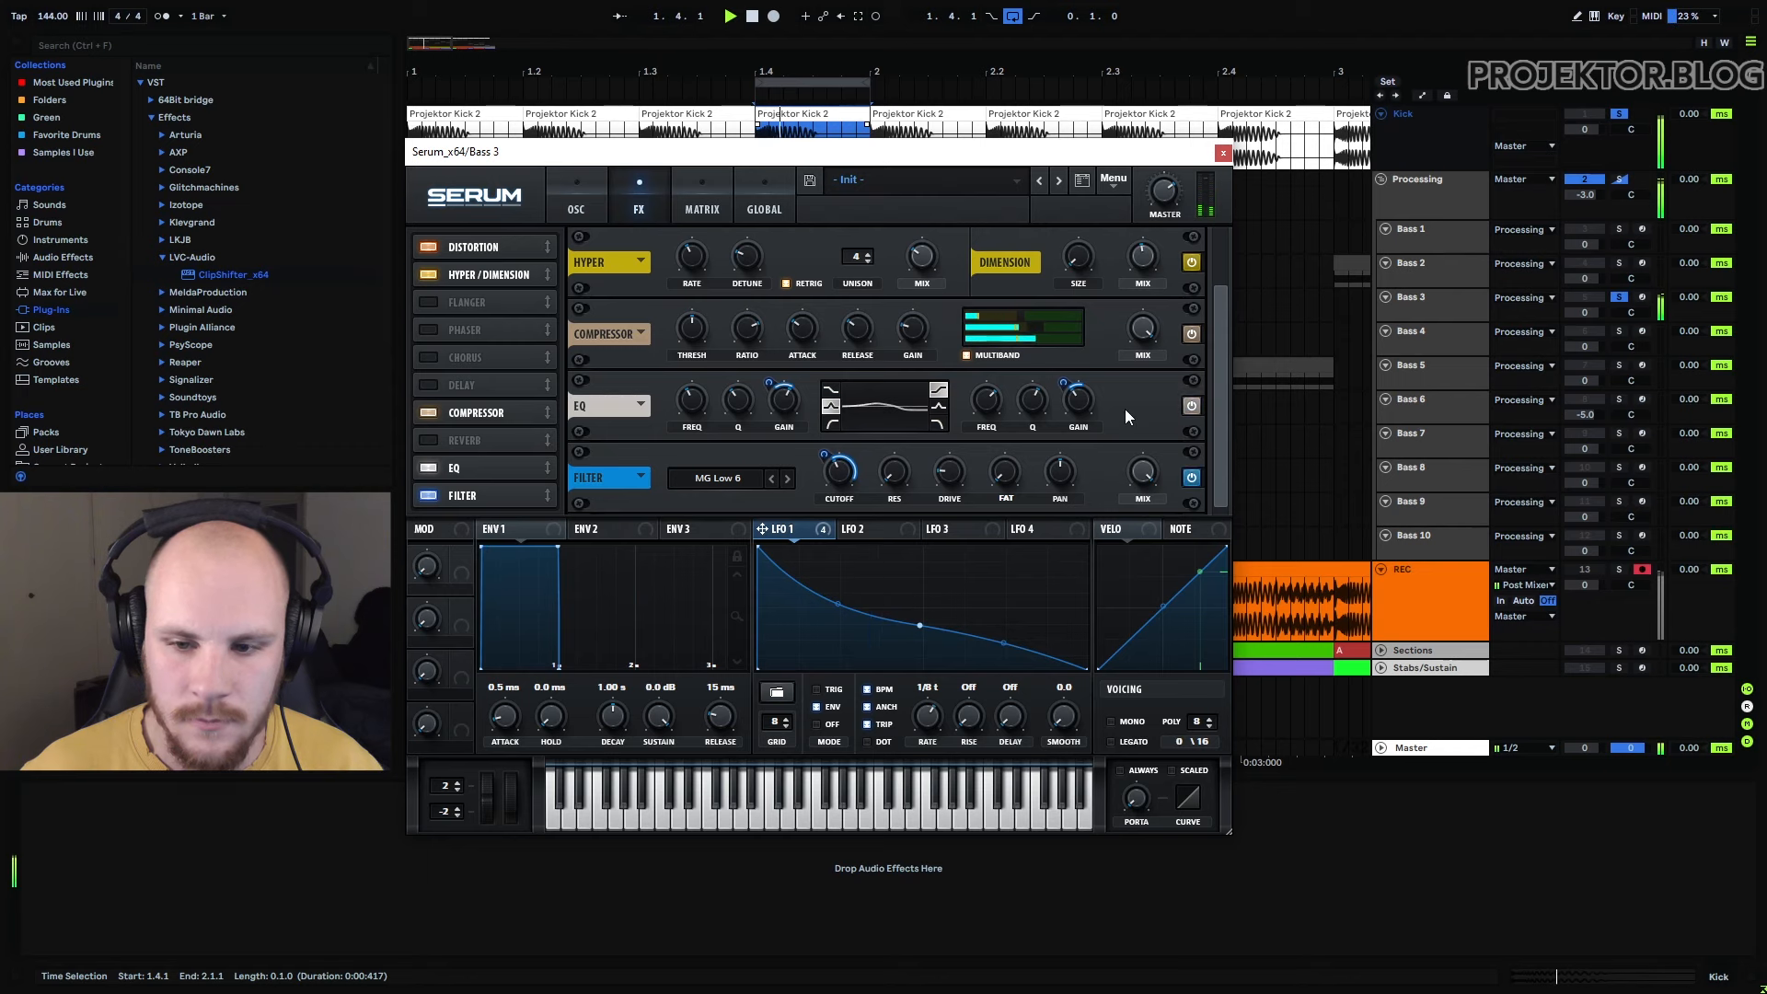
key("space")
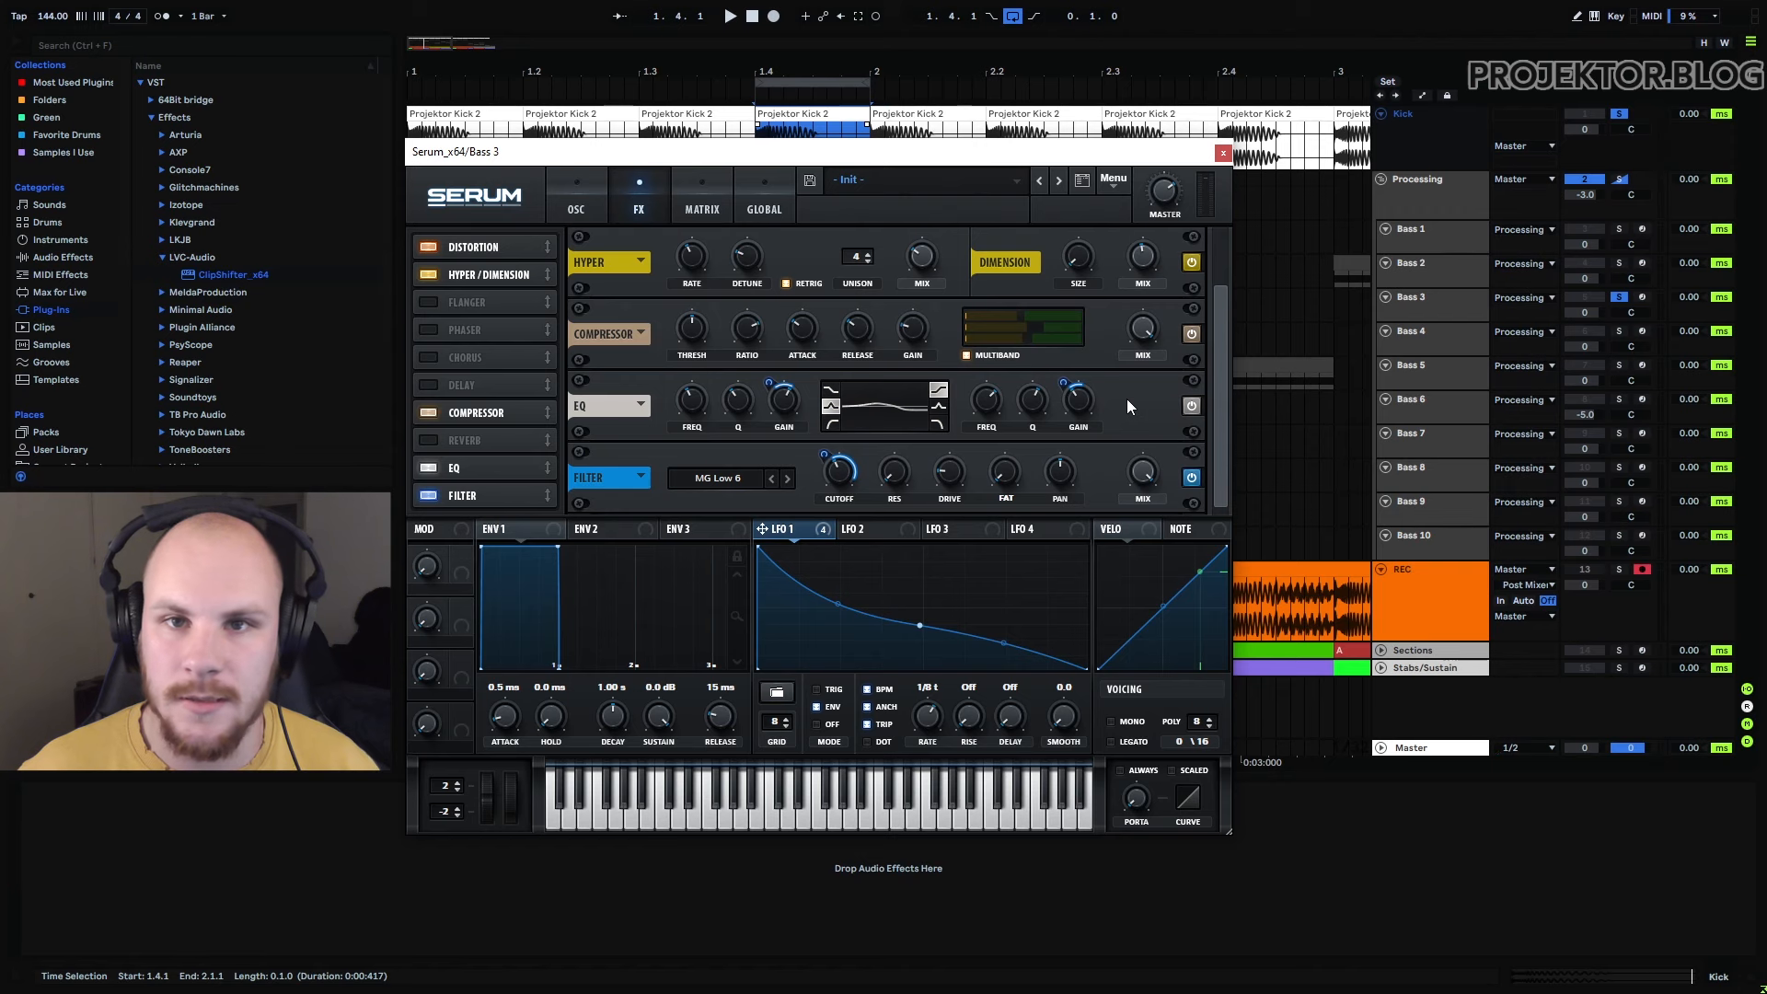
Solo the Bass 4 track and audition its clip looped from 2.3 to 2.4
left_click(1622, 332)
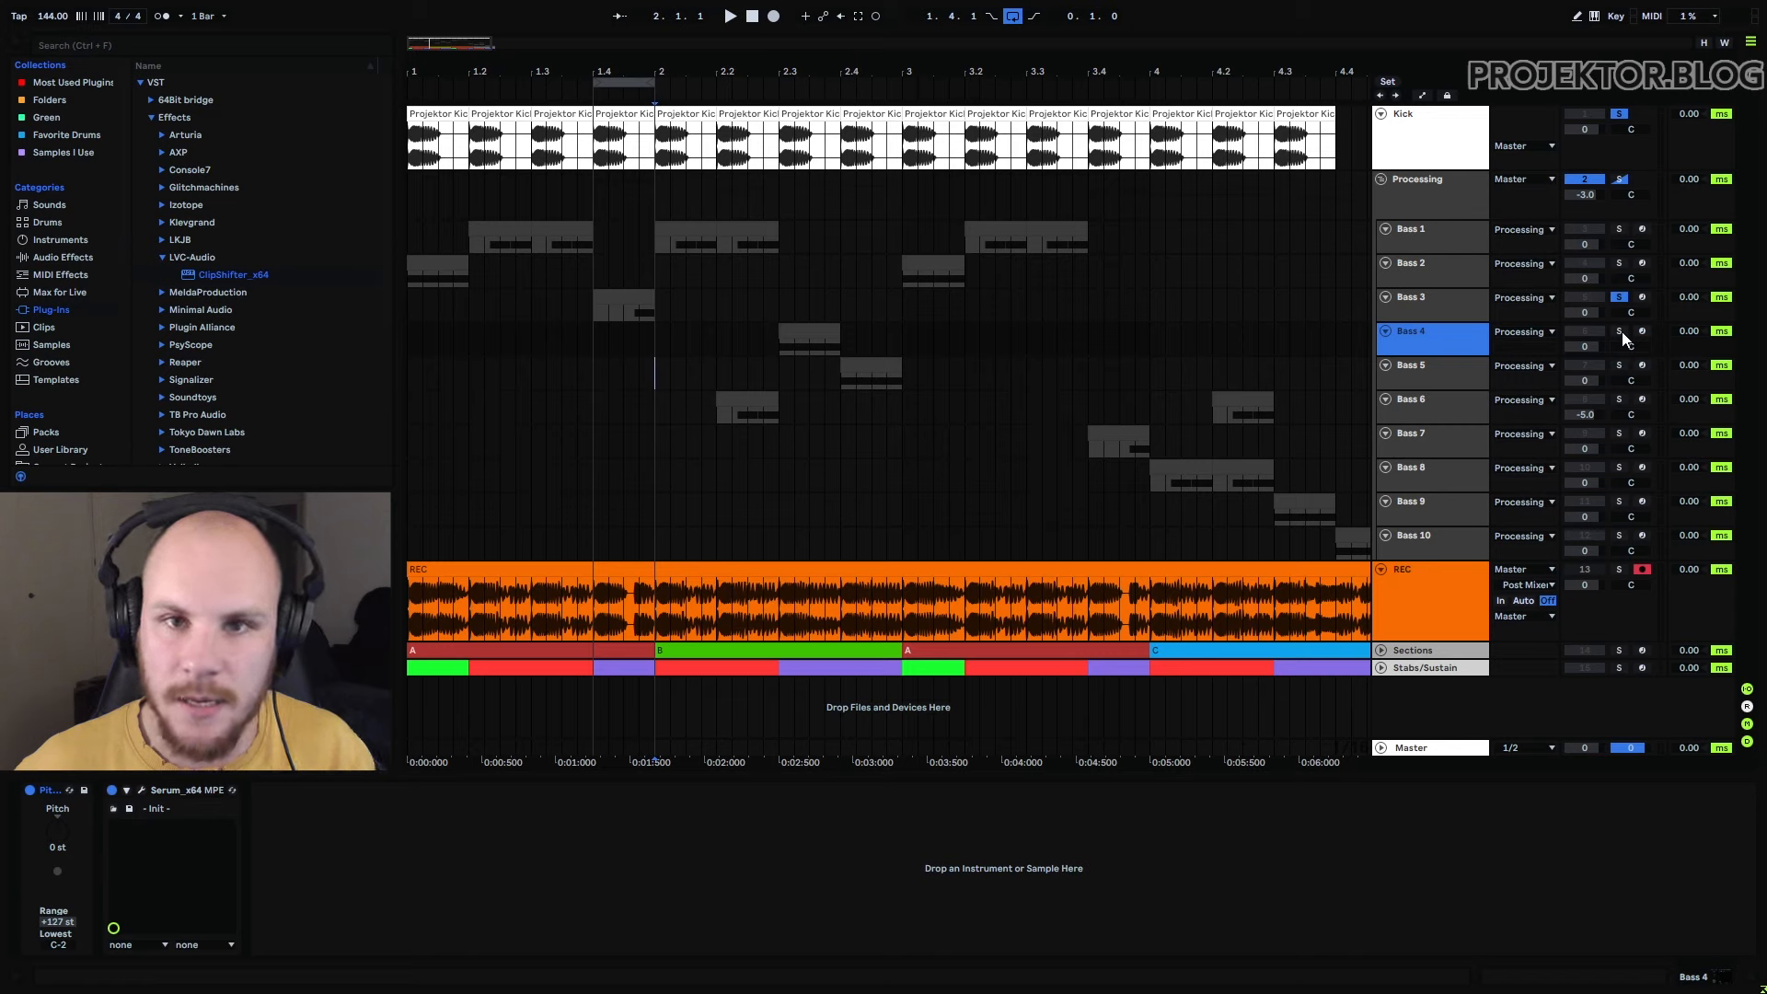
left_click(838, 348)
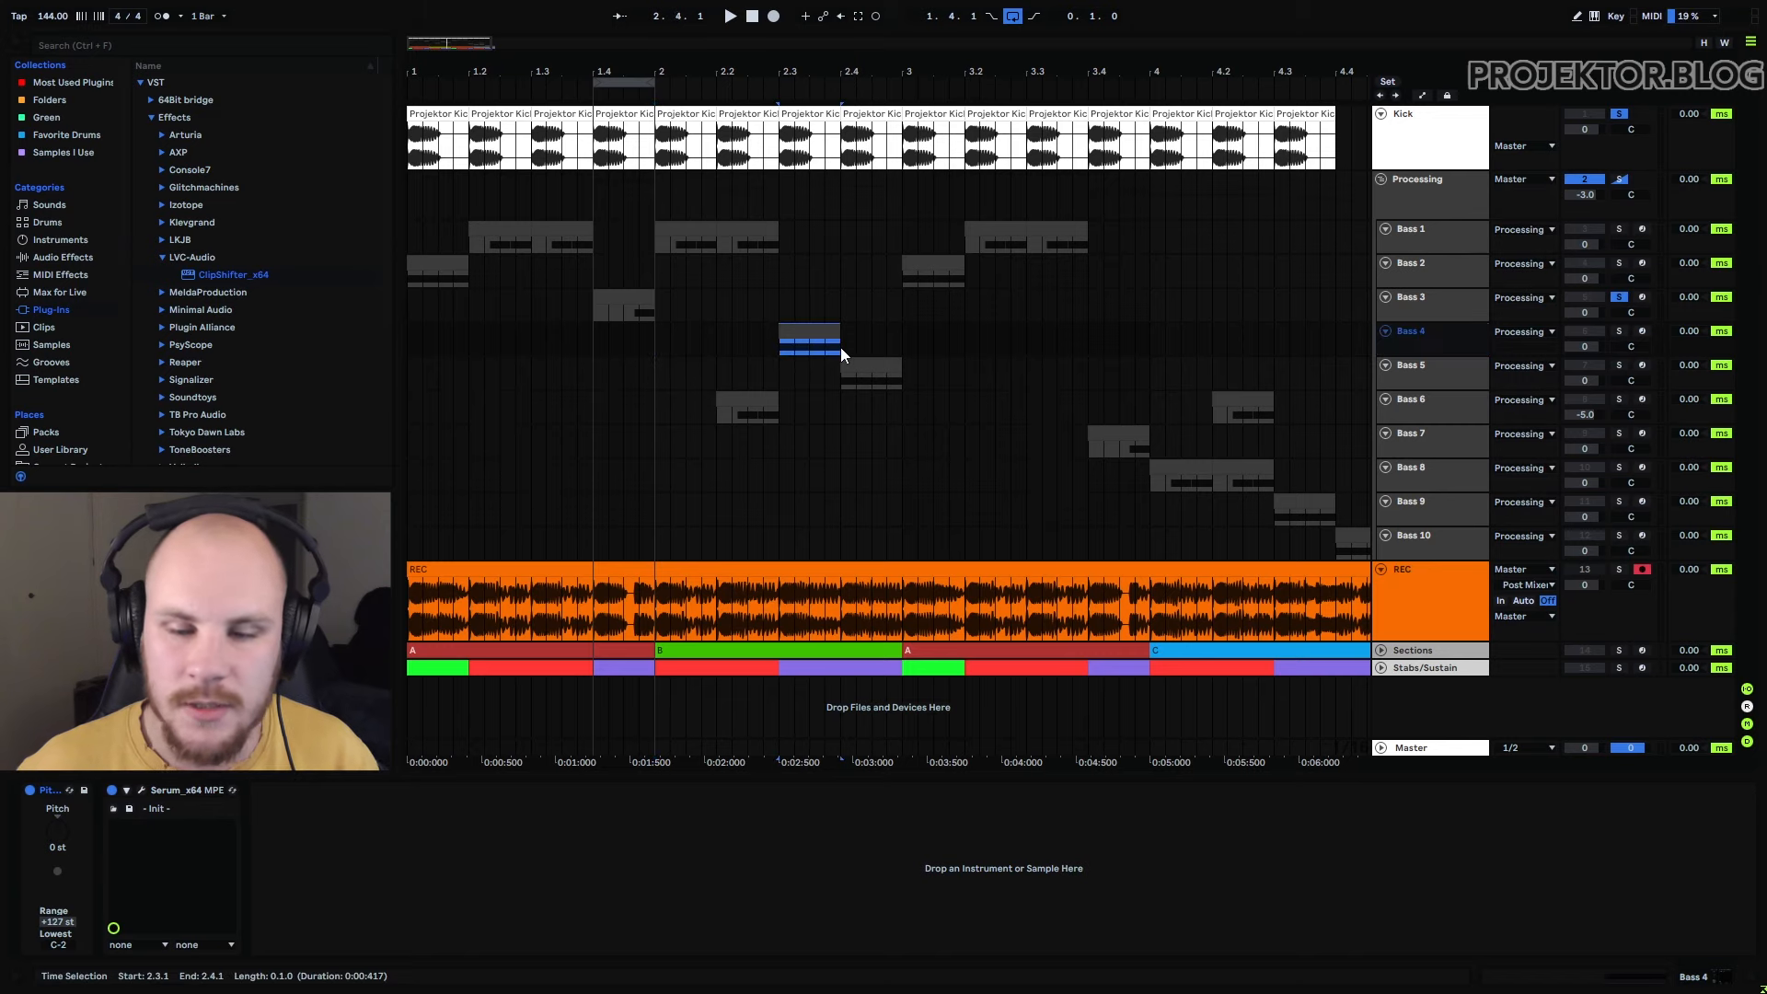
left_click(1620, 332)
left_click(661, 107)
left_click(810, 337)
key("space")
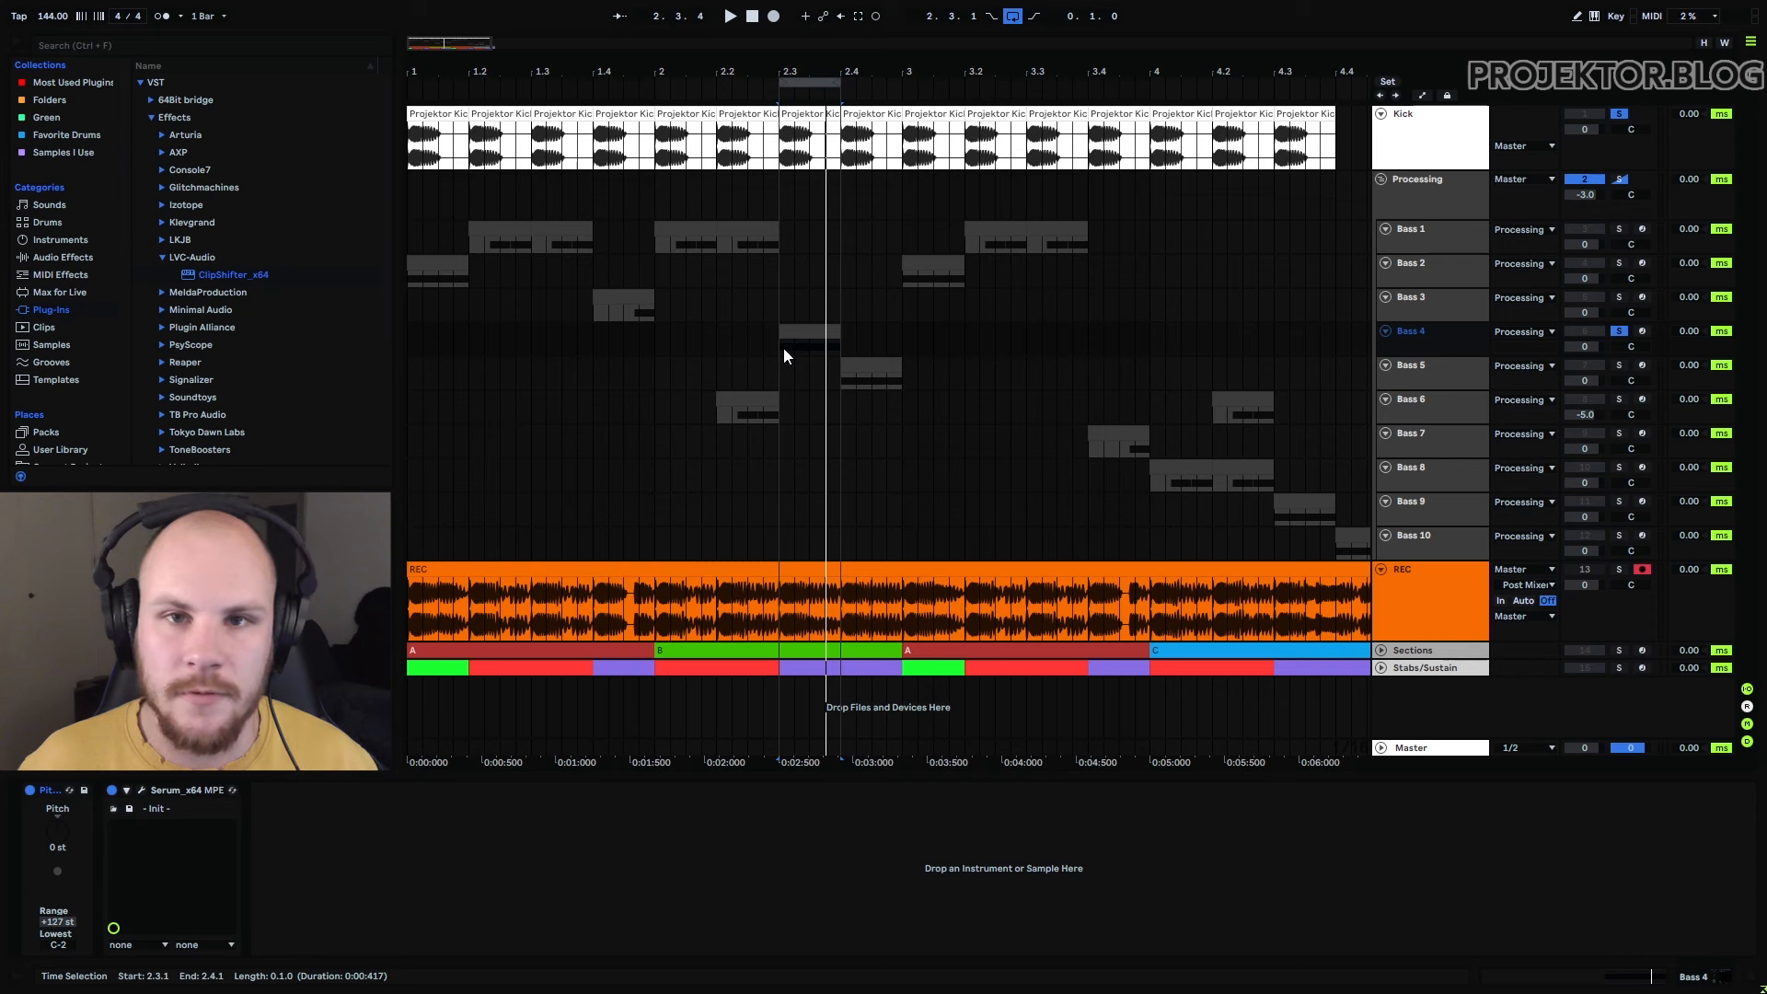
Open Bass 4's Serum effects page and switch off Distortion, Hyper/Dimension, Compressor and Filter
key("ctrl+alt+p")
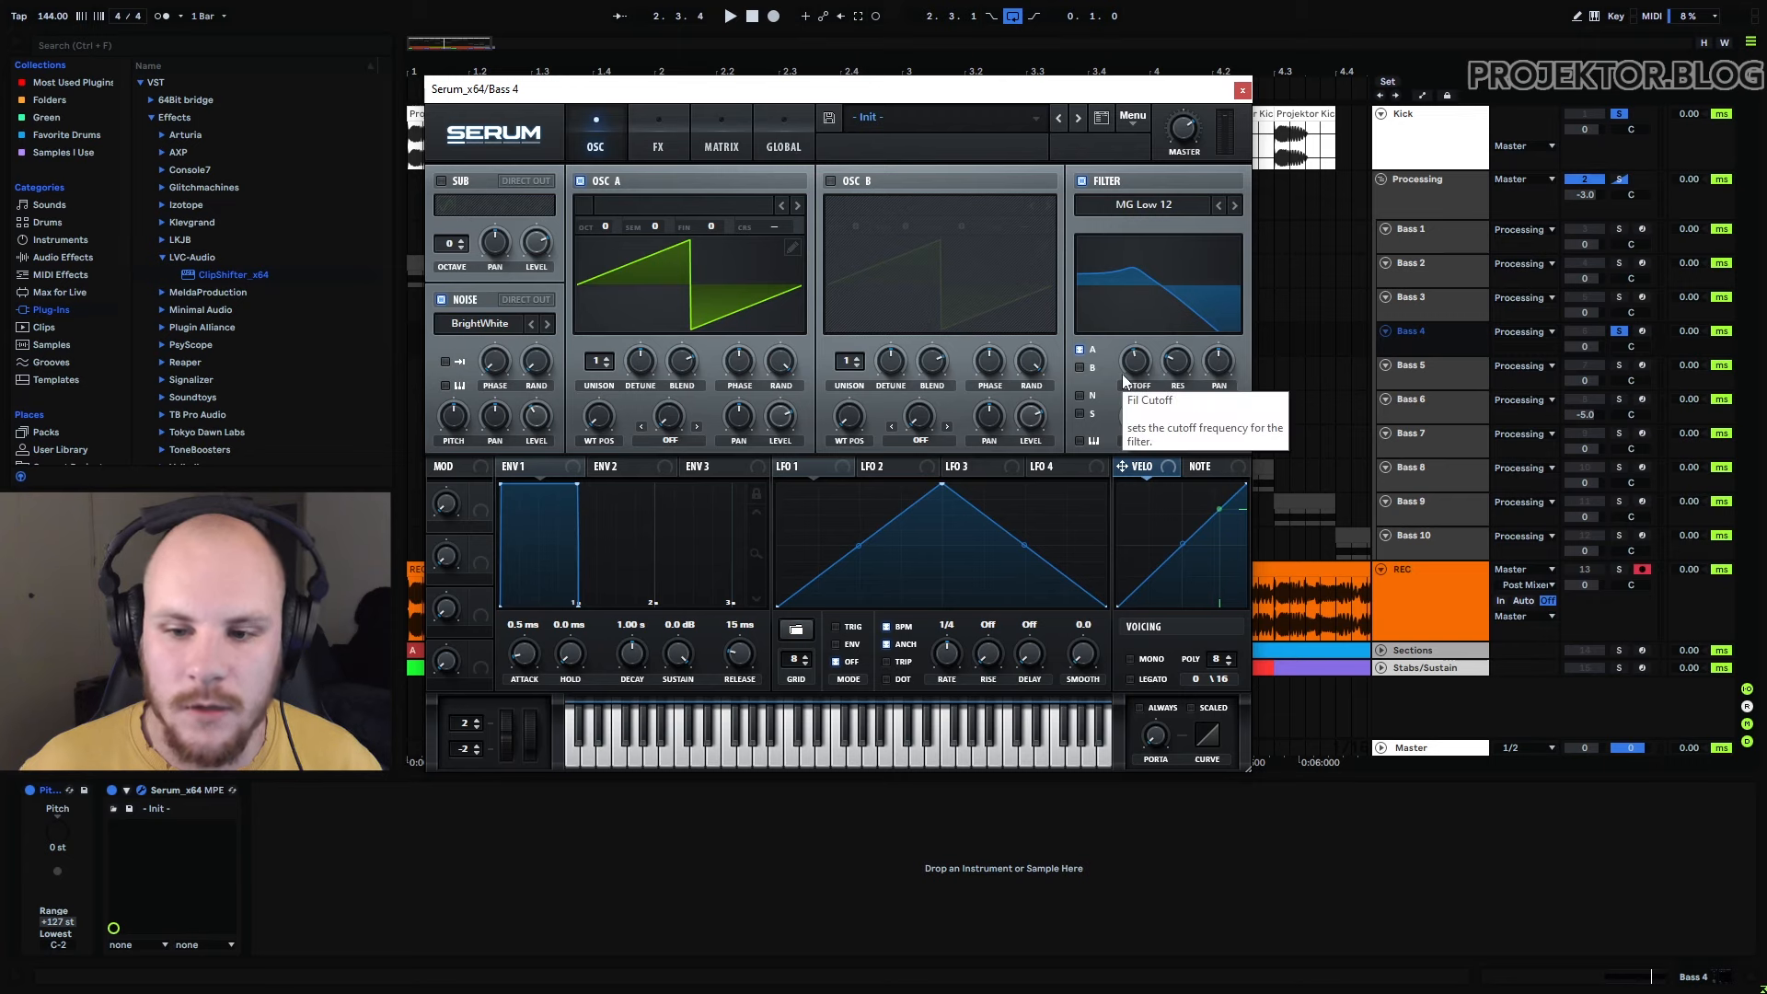
left_click(664, 147)
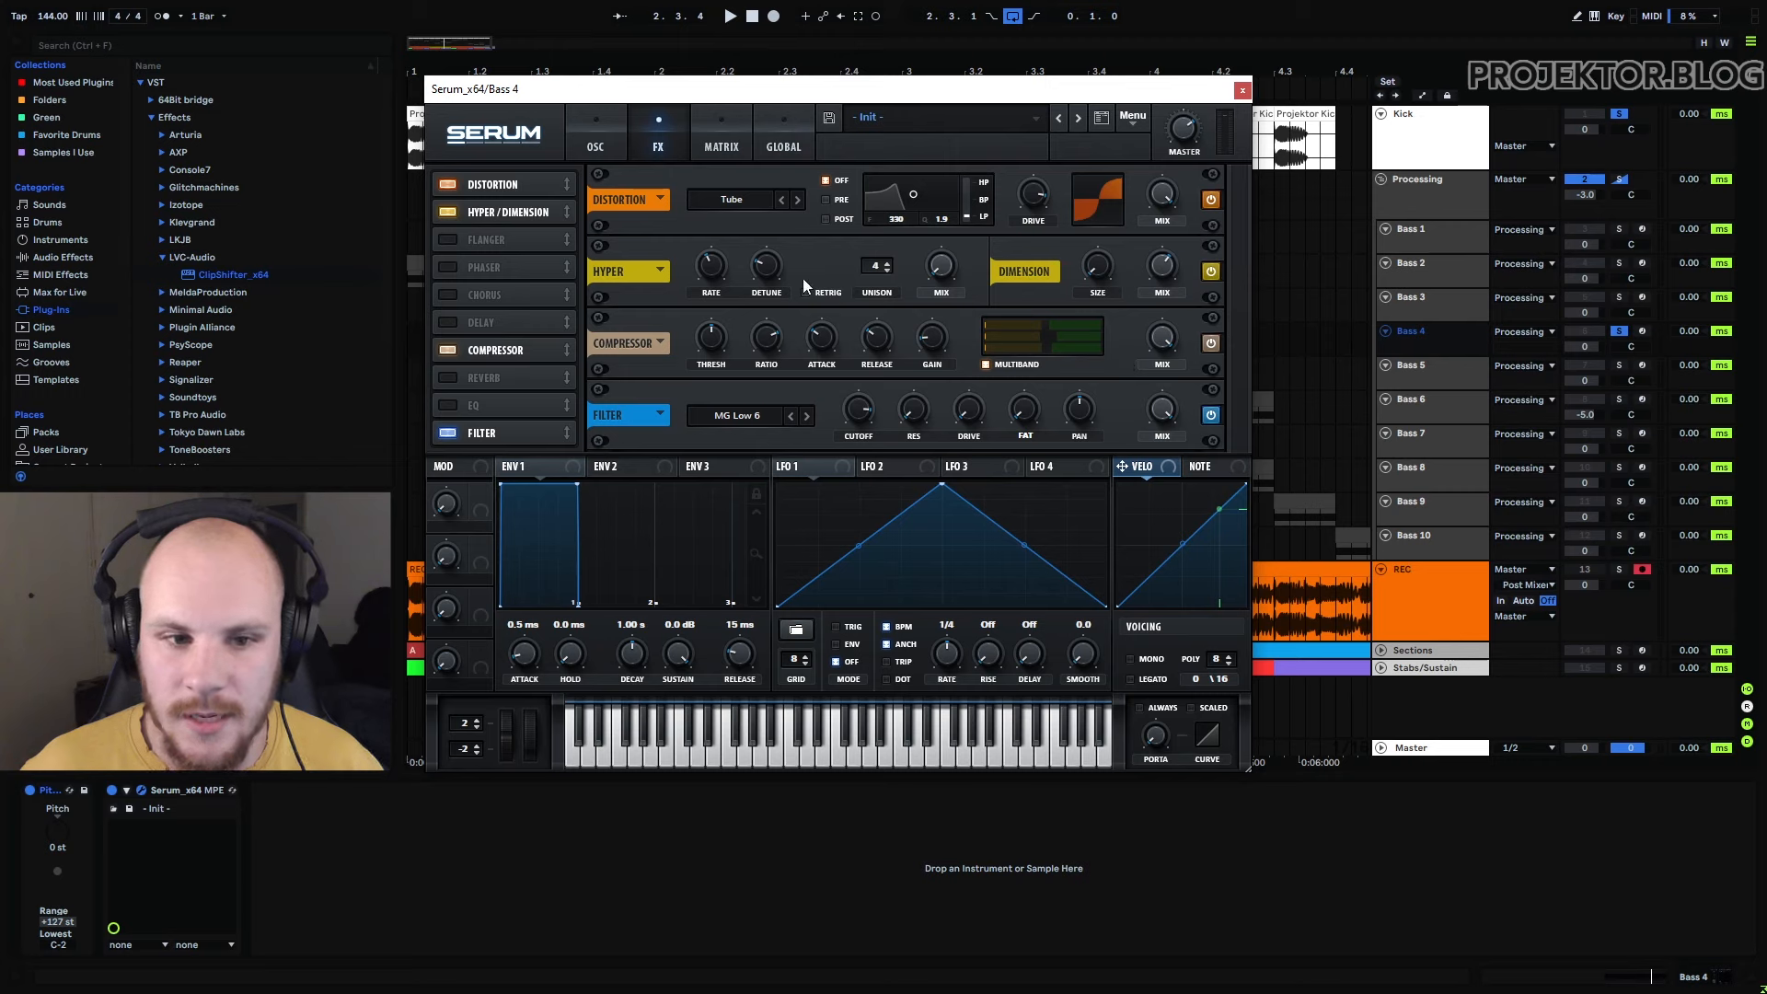
left_click(447, 184)
left_click(448, 211)
left_click(447, 350)
left_click(447, 433)
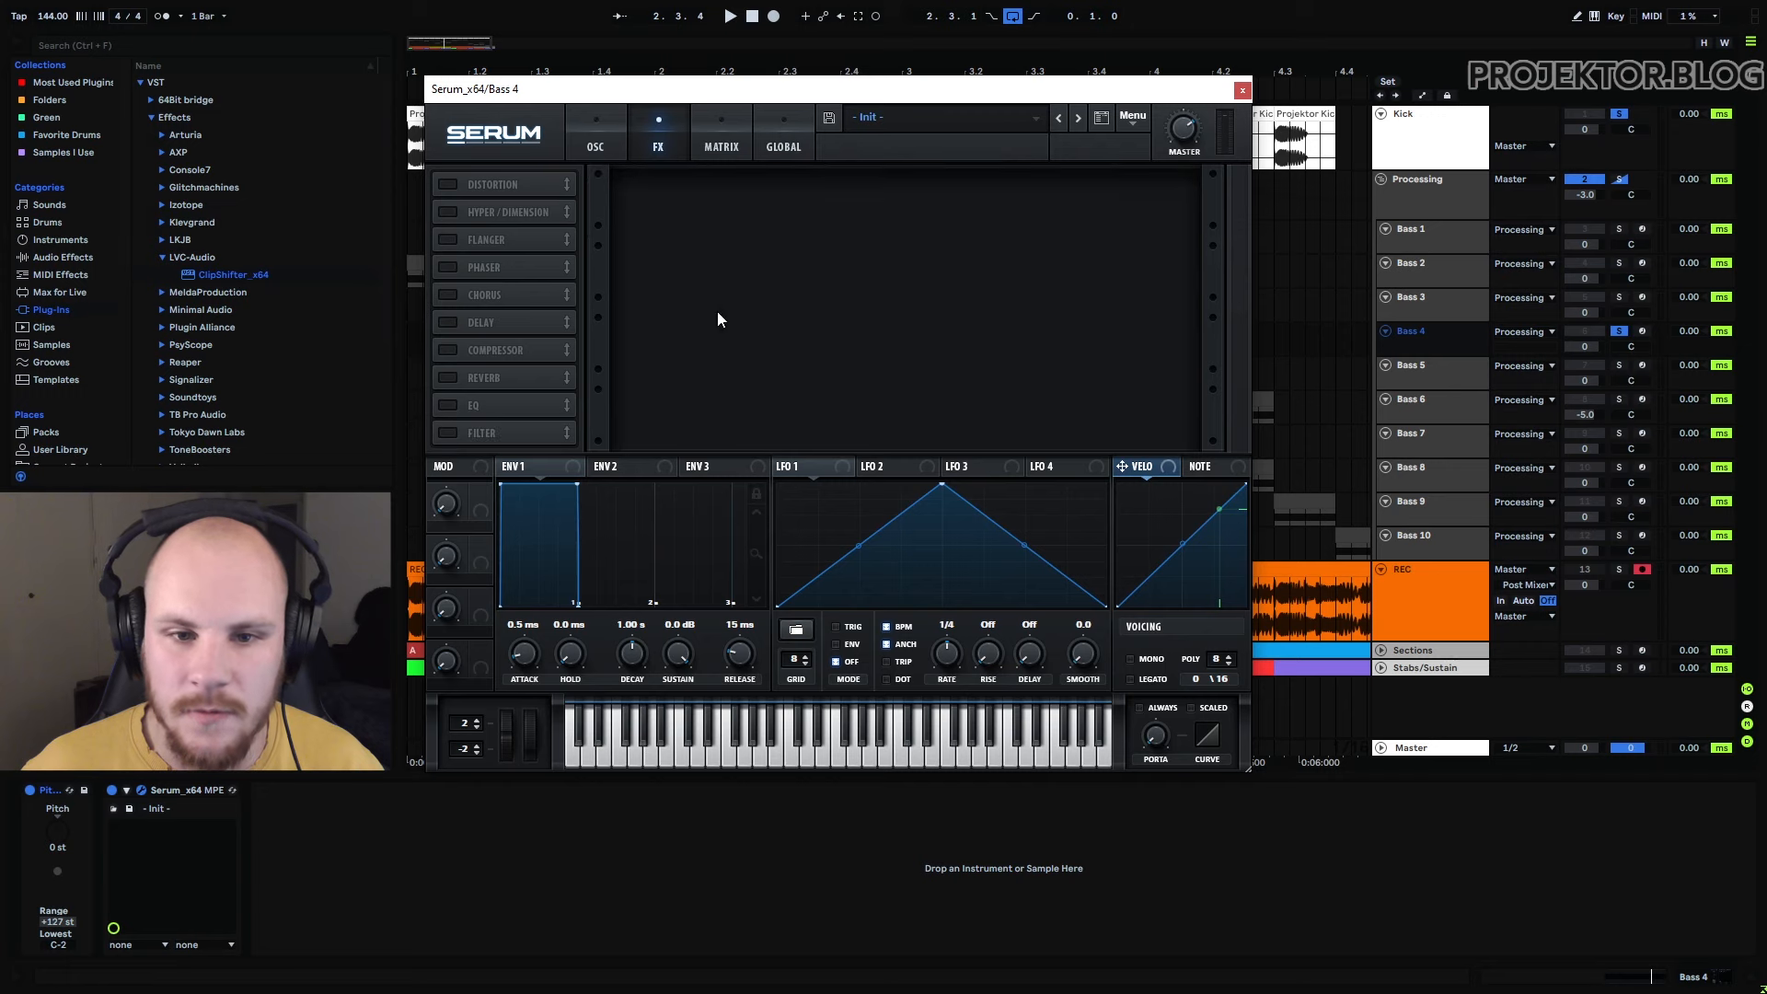
Move the Serum window clear of the Bass 4 clip and audition the bass without effects
left_click_drag(723, 103, 715, 385)
left_click(810, 342)
key("space")
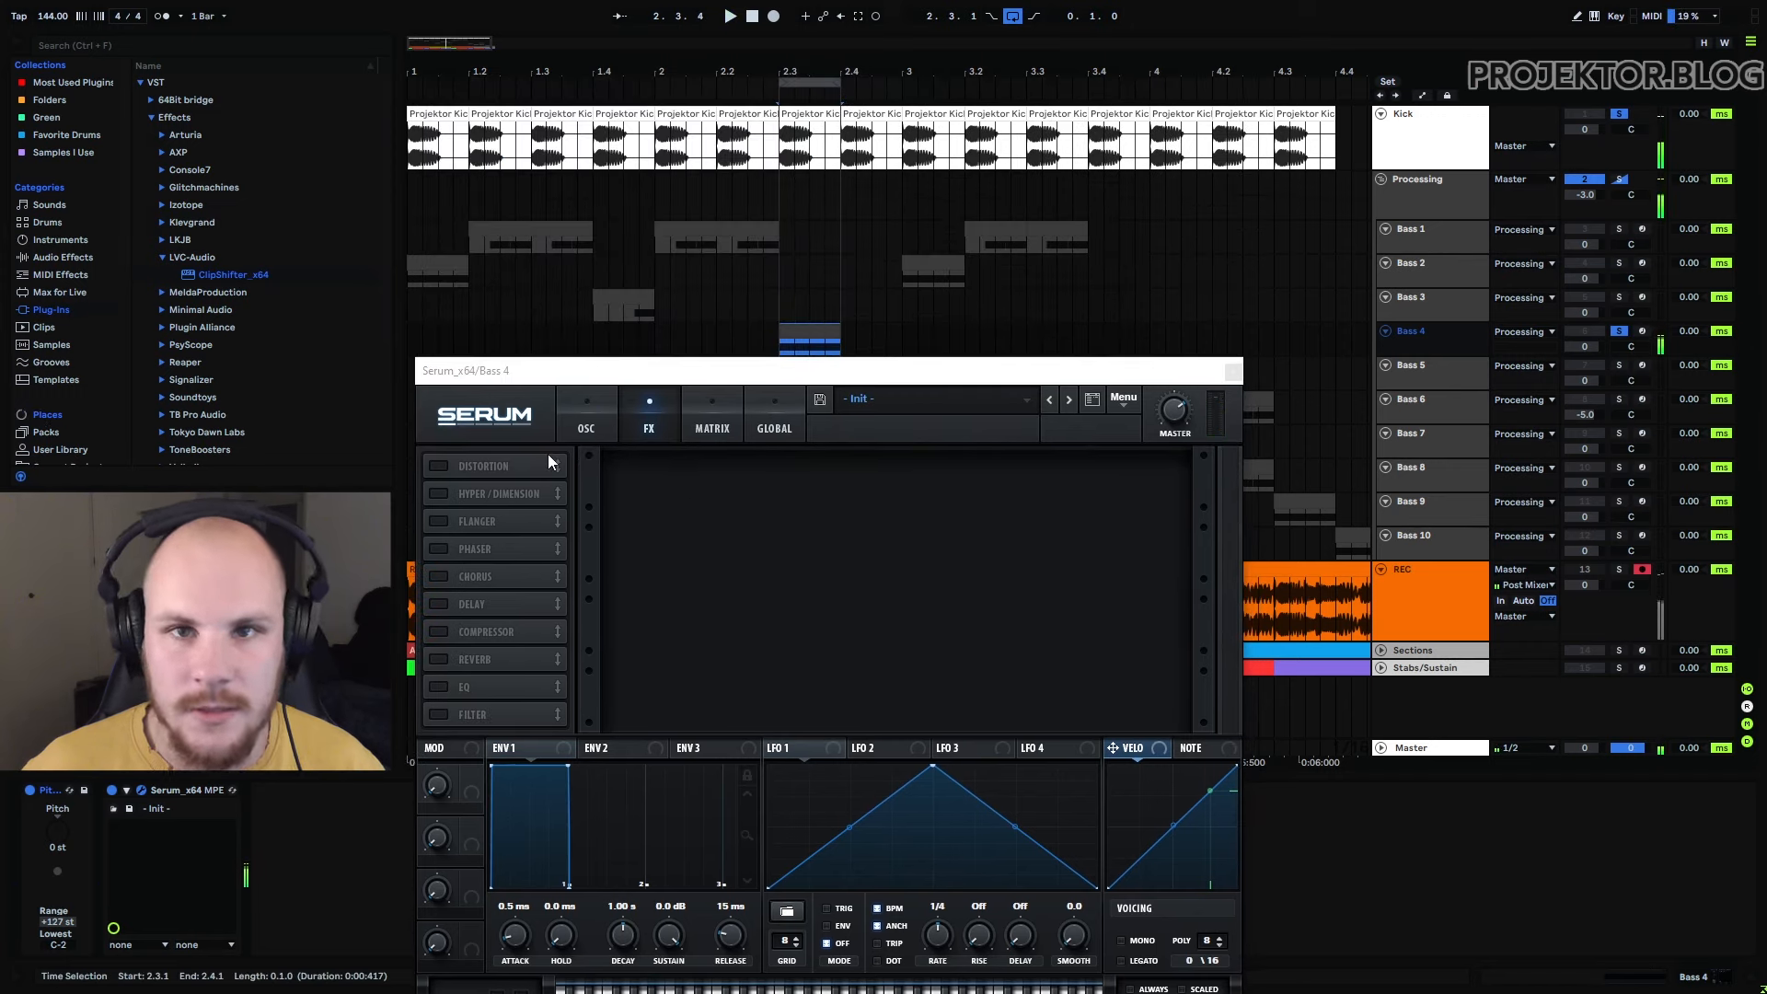
Re-enable Distortion, Hyper/Dimension, Compressor and Filter in Bass 4's Serum and move its window back up
left_click(439, 466)
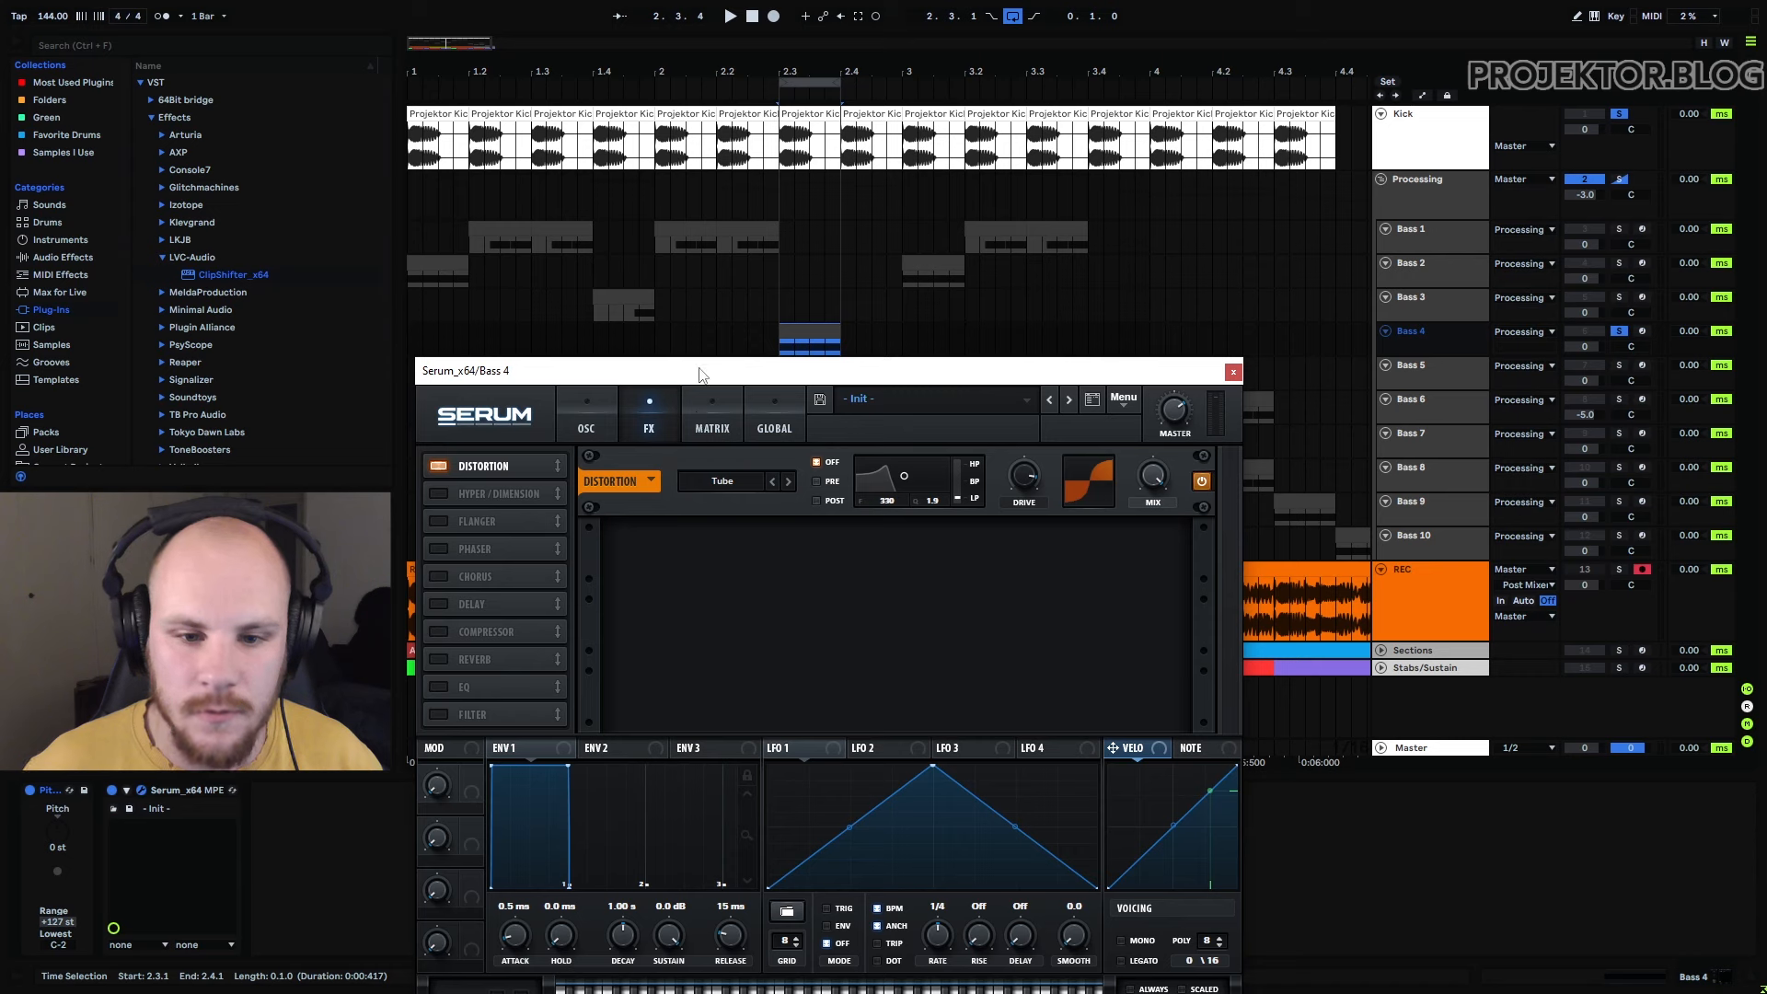
left_click(438, 493)
left_click(439, 631)
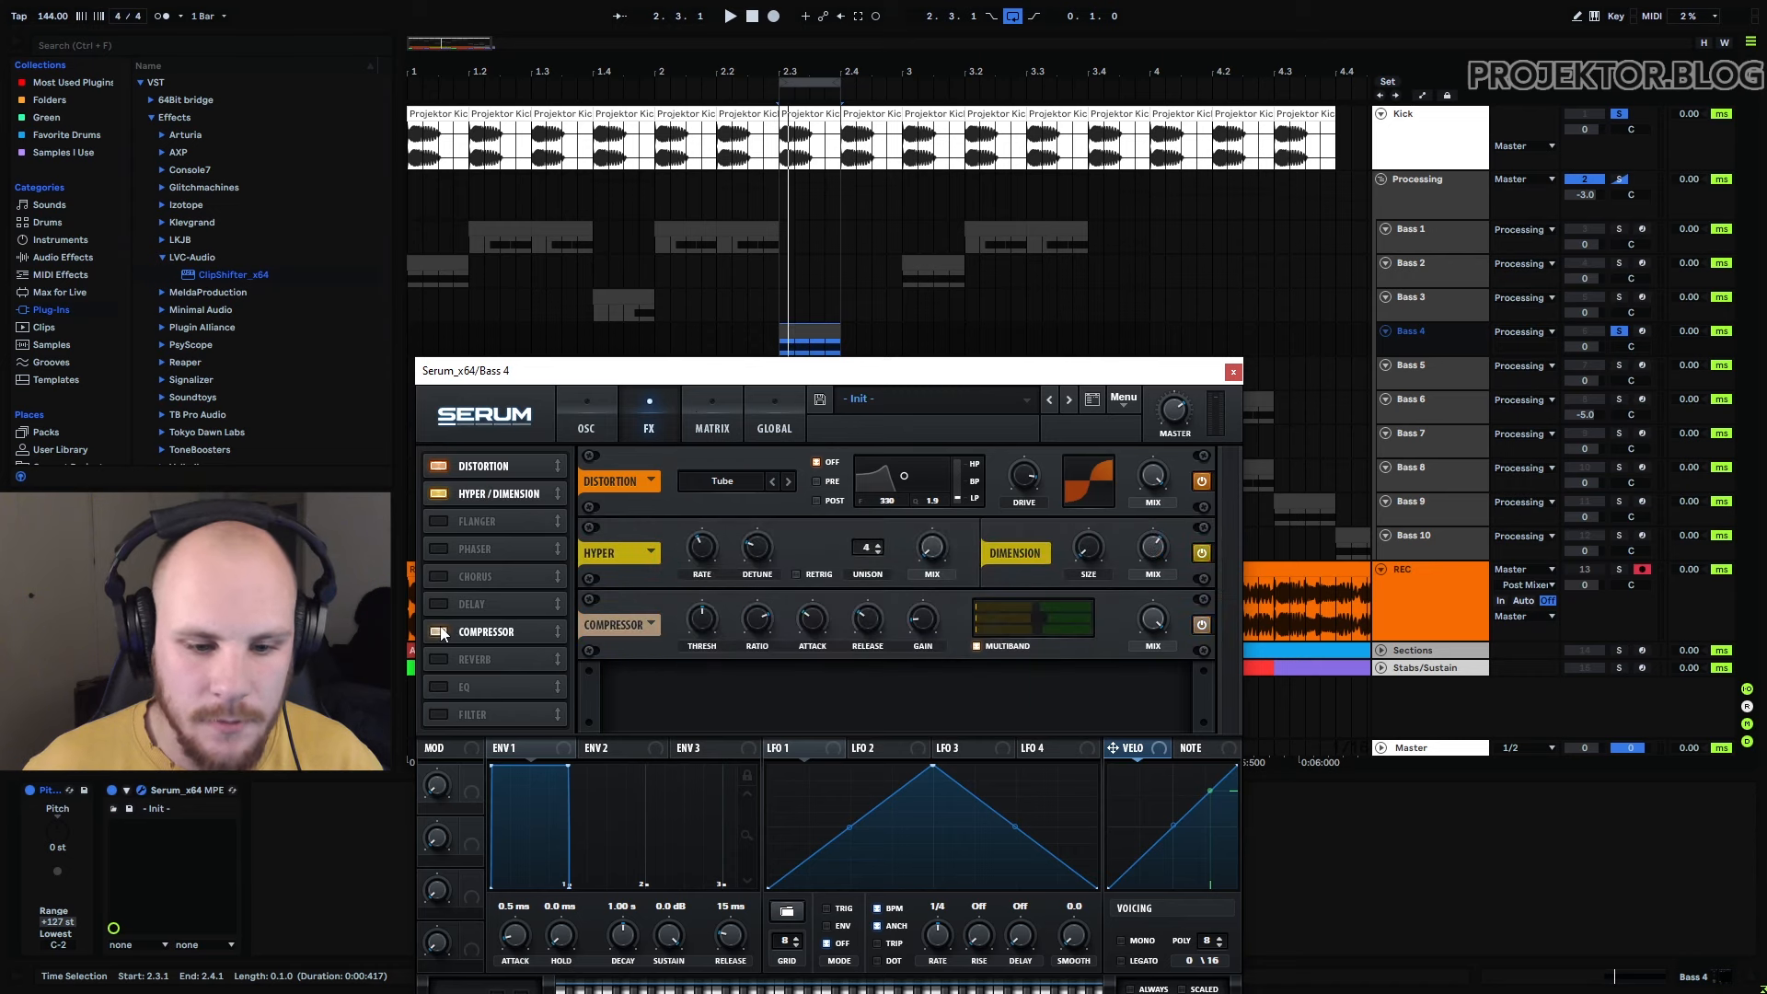
left_click(440, 715)
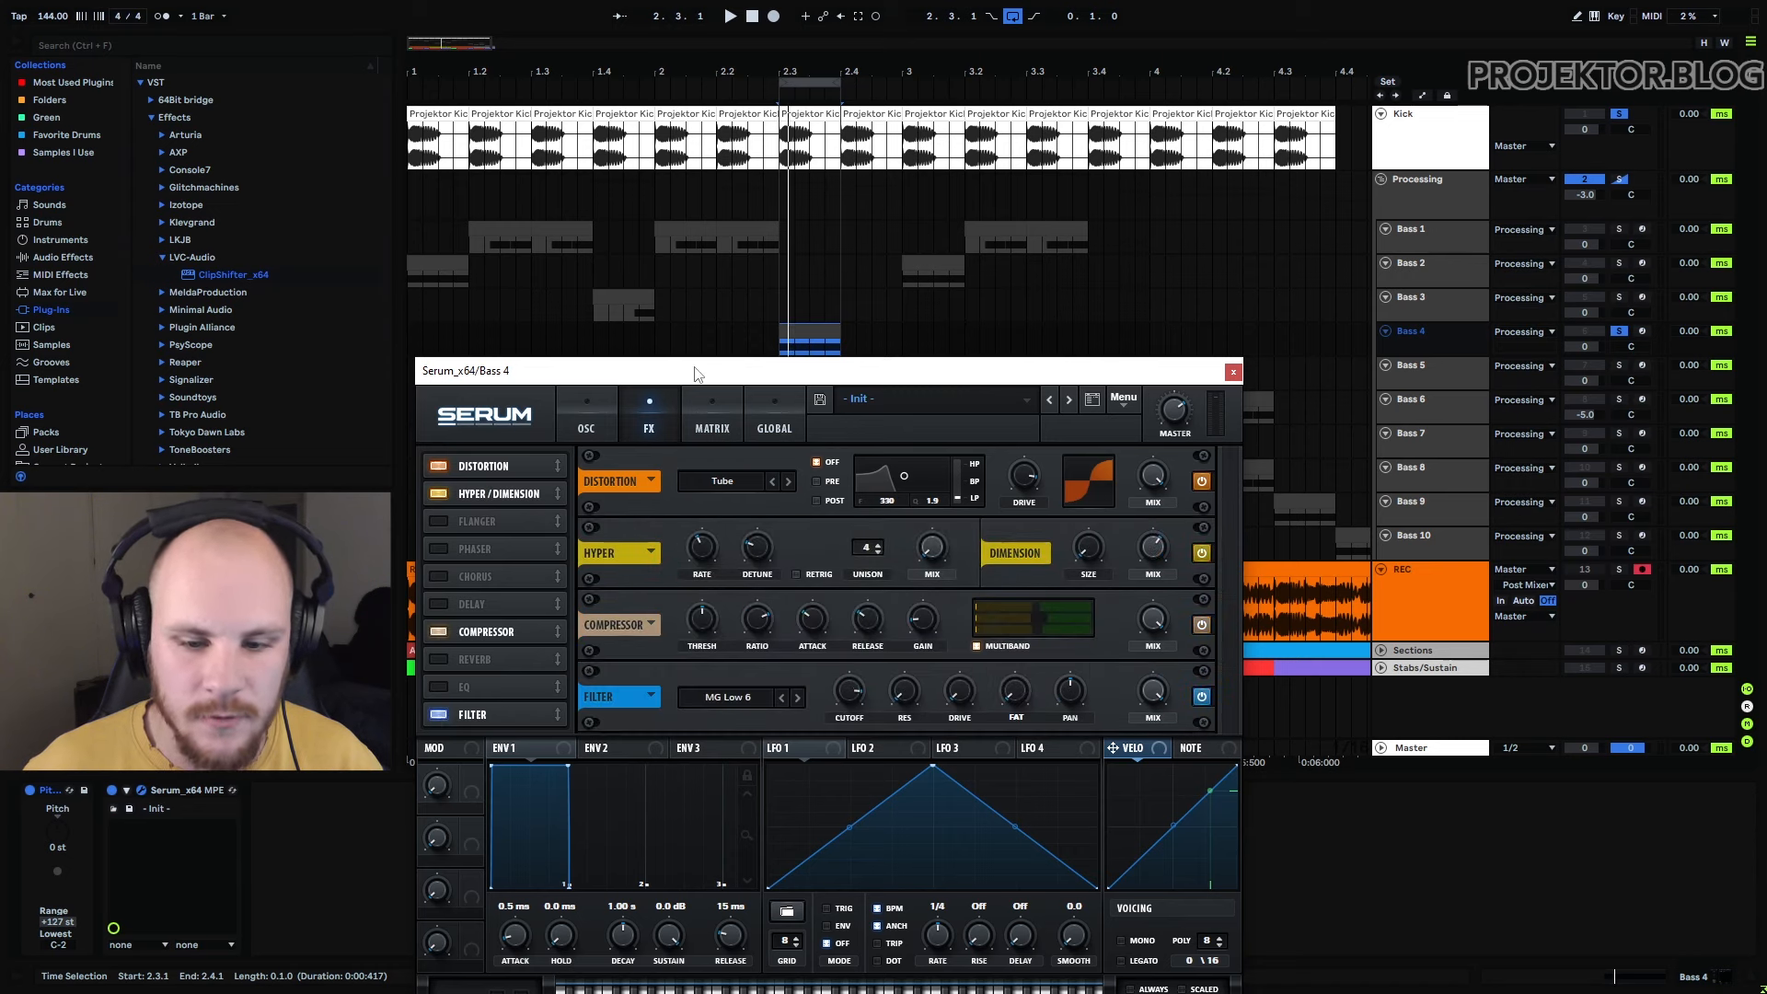
left_click_drag(697, 372, 686, 251)
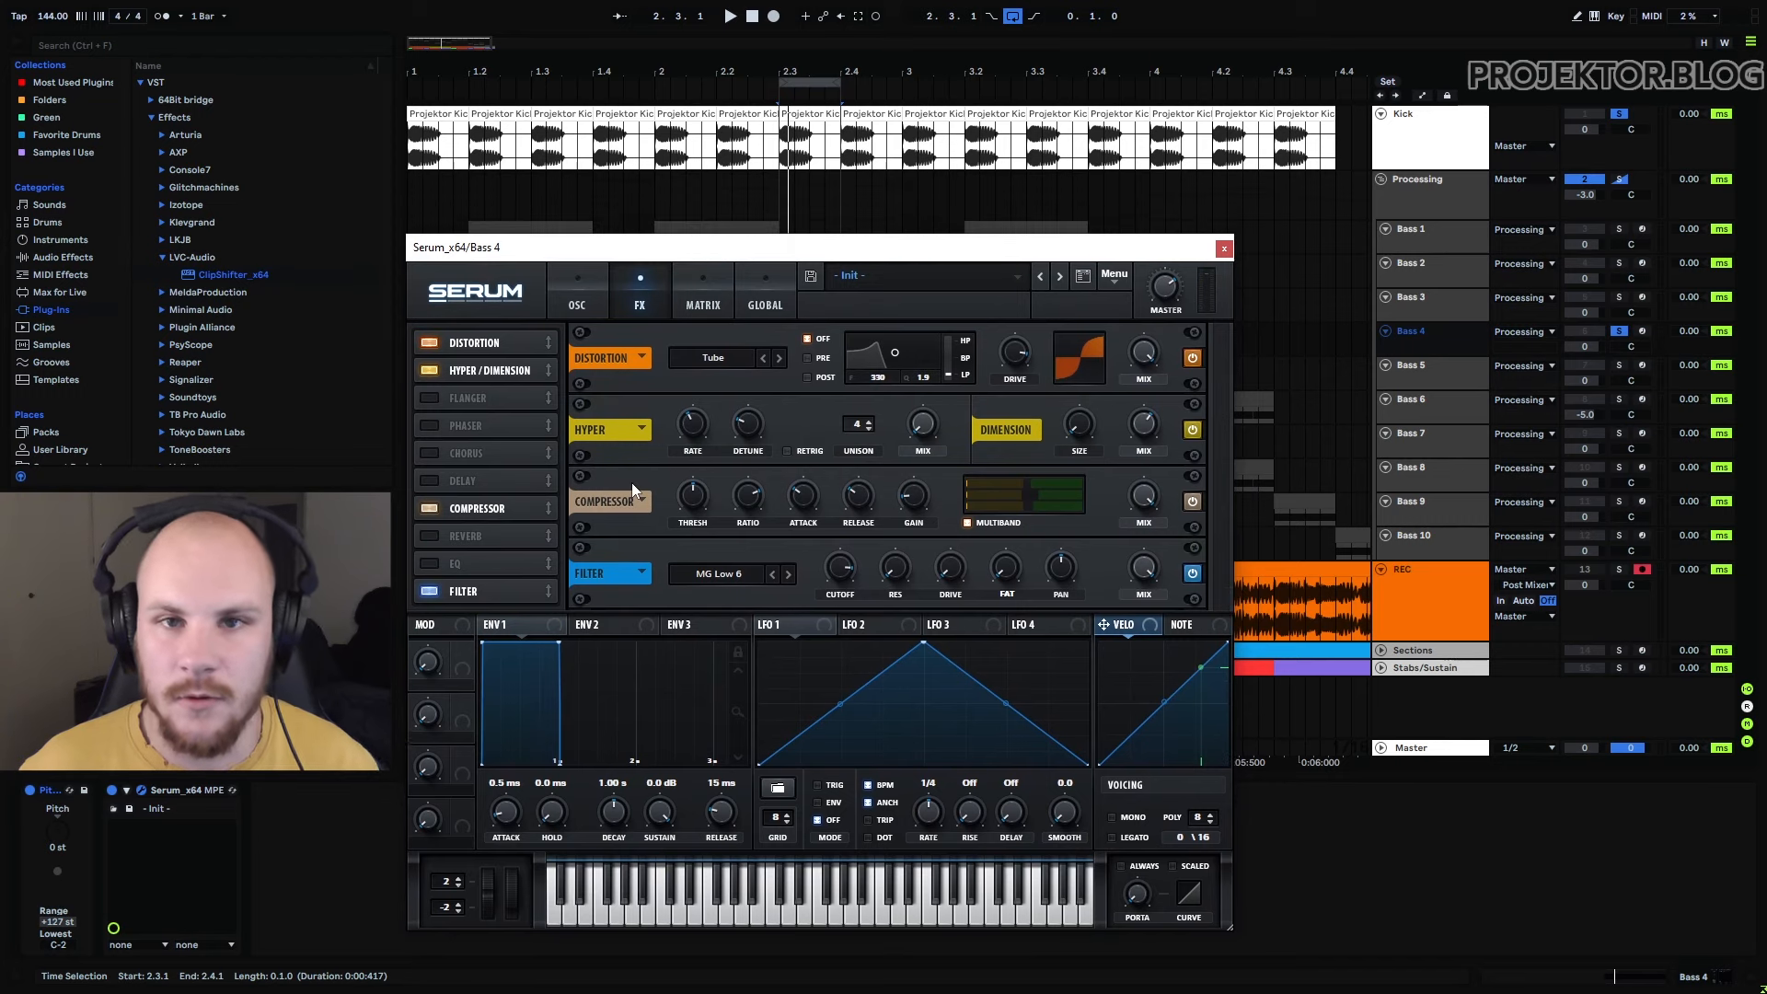
Audition Bass 4 with the MG Low 6 filter effect off and on for comparison, leaving it on
left_click(429, 591)
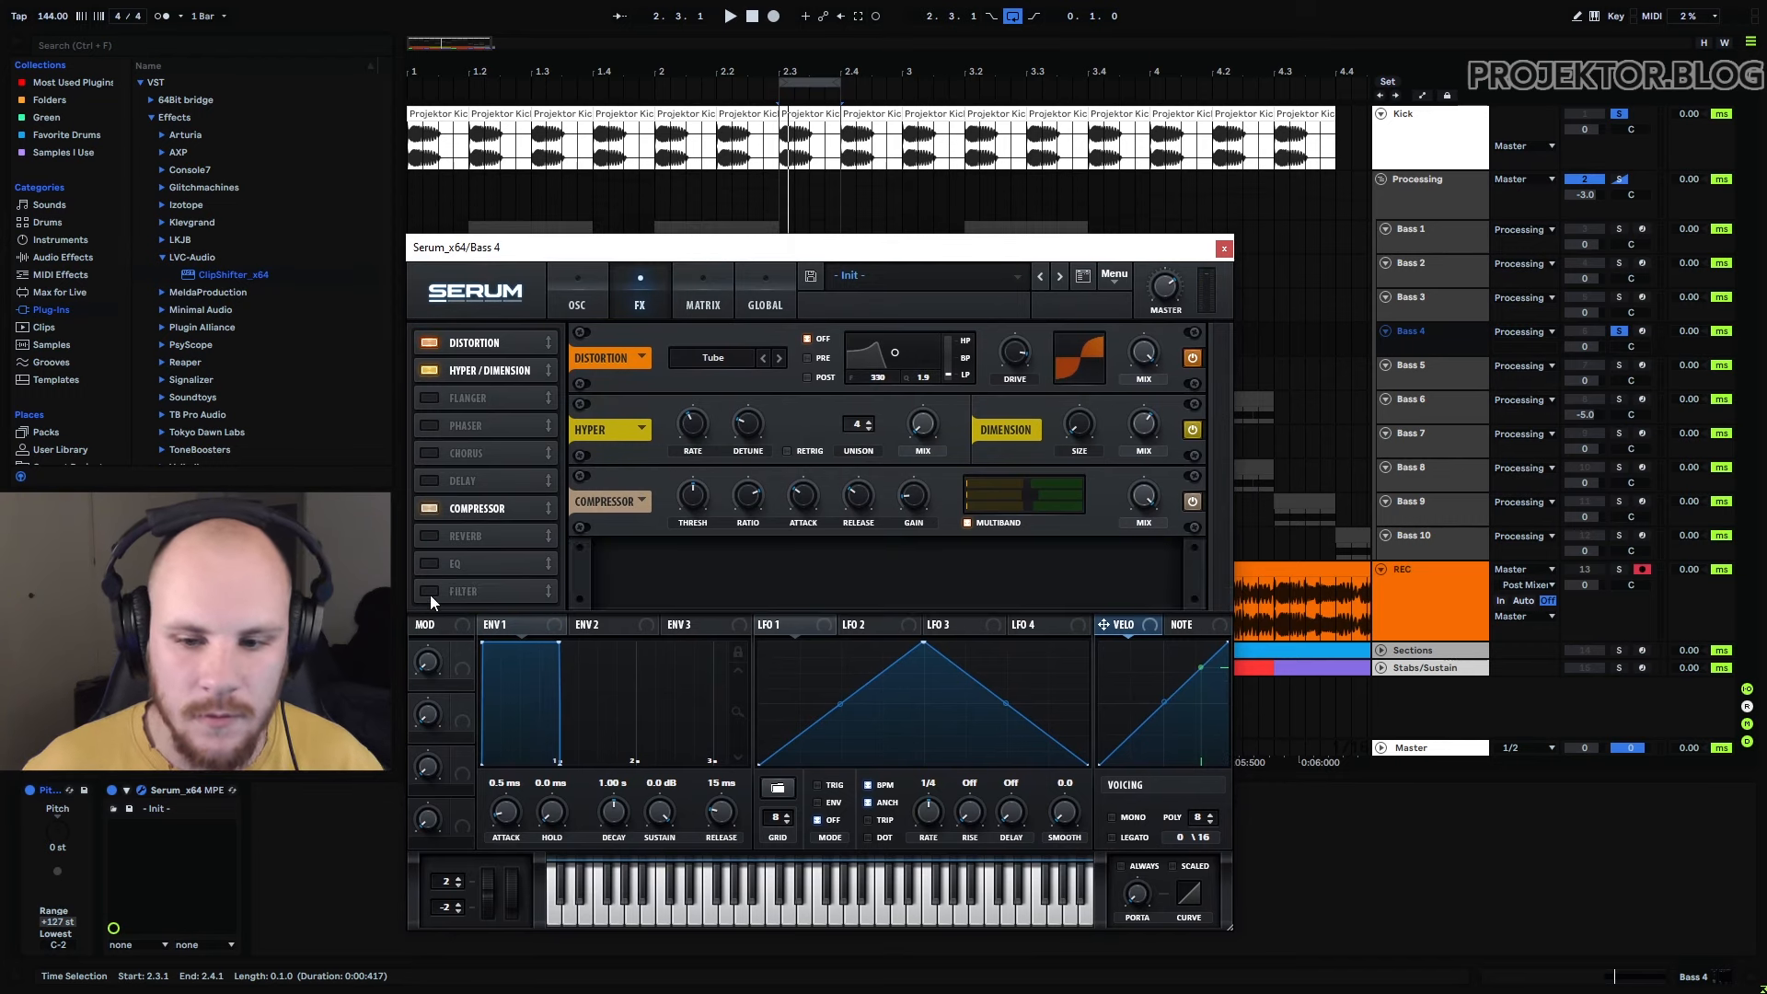
key("space")
left_click(429, 592)
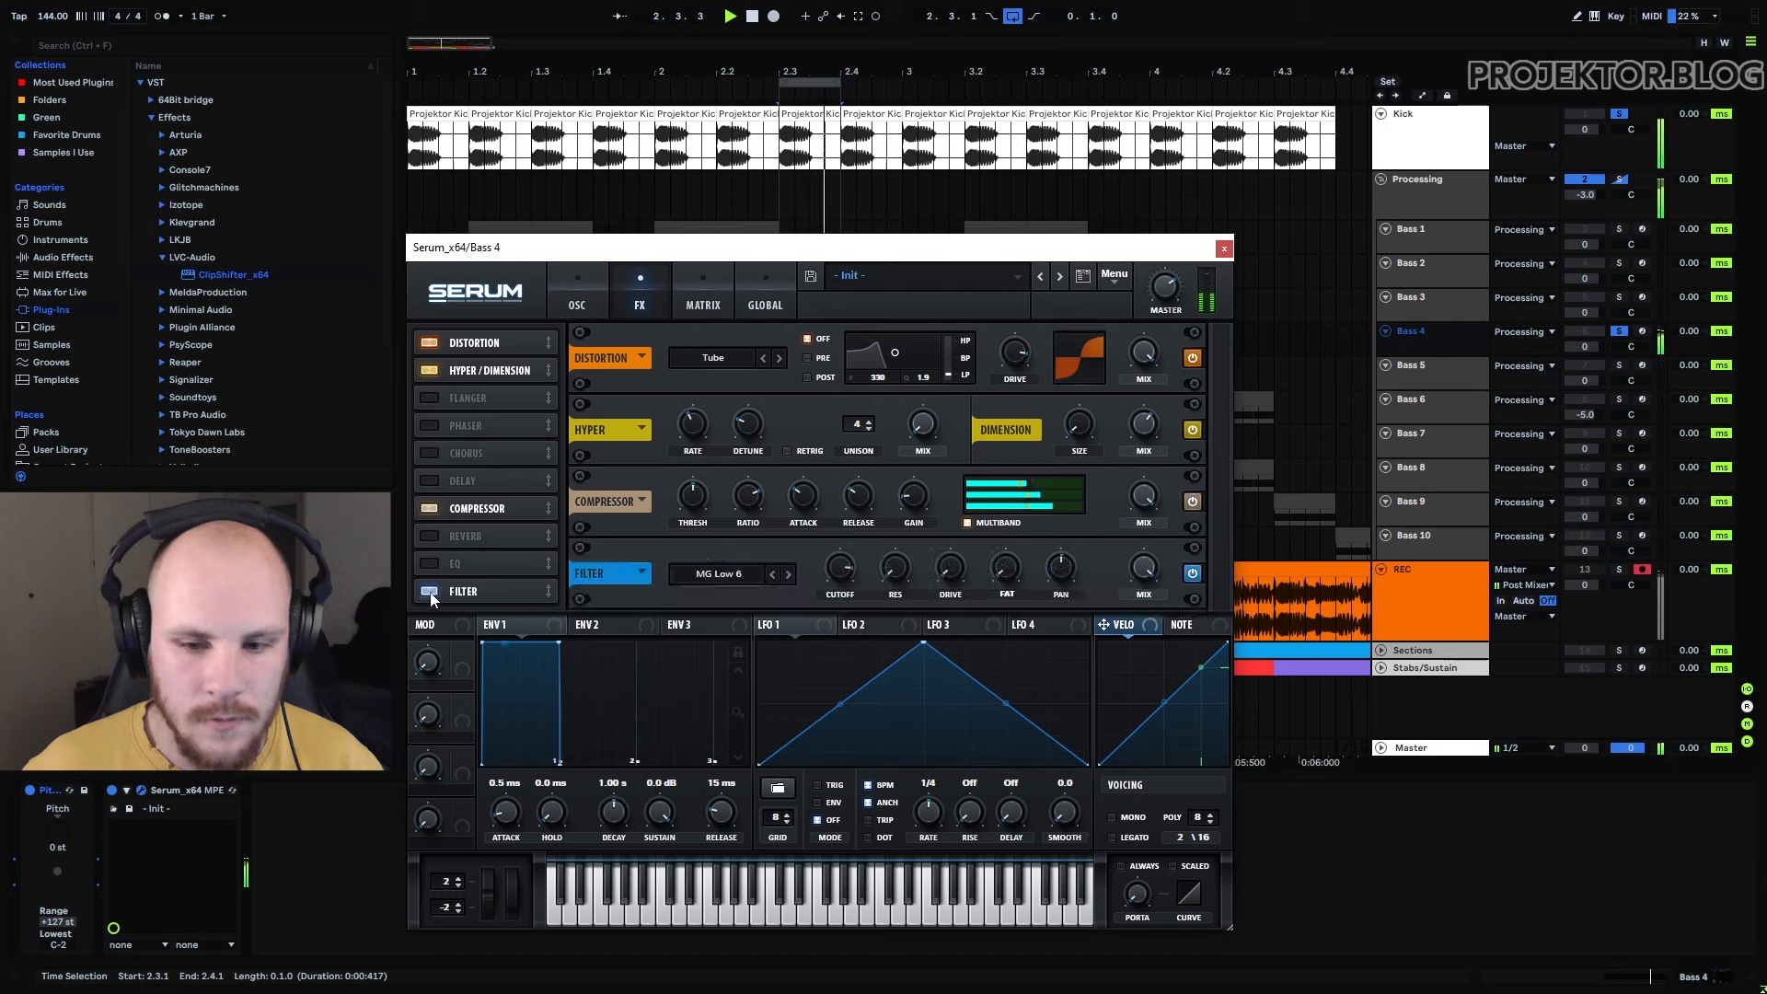
left_click(429, 592)
left_click(429, 593)
key("space")
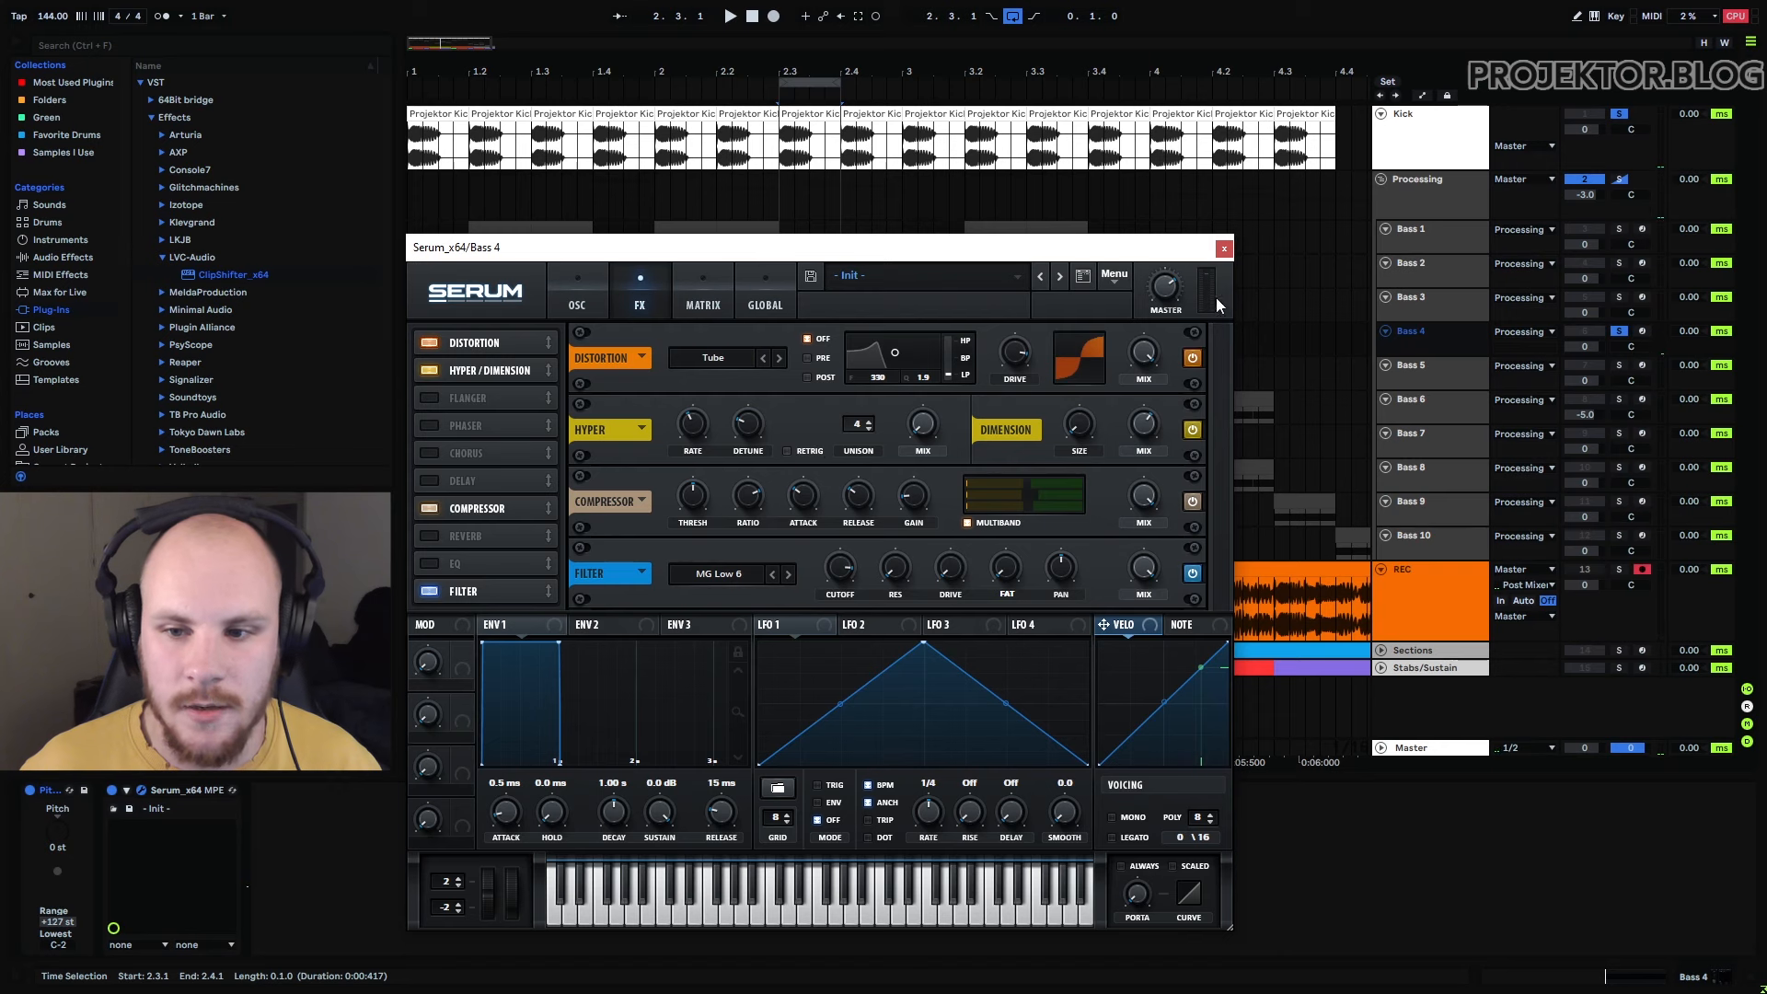
Audition Bass 5 soloed and looped over its clip at 2.4
left_click(845, 385)
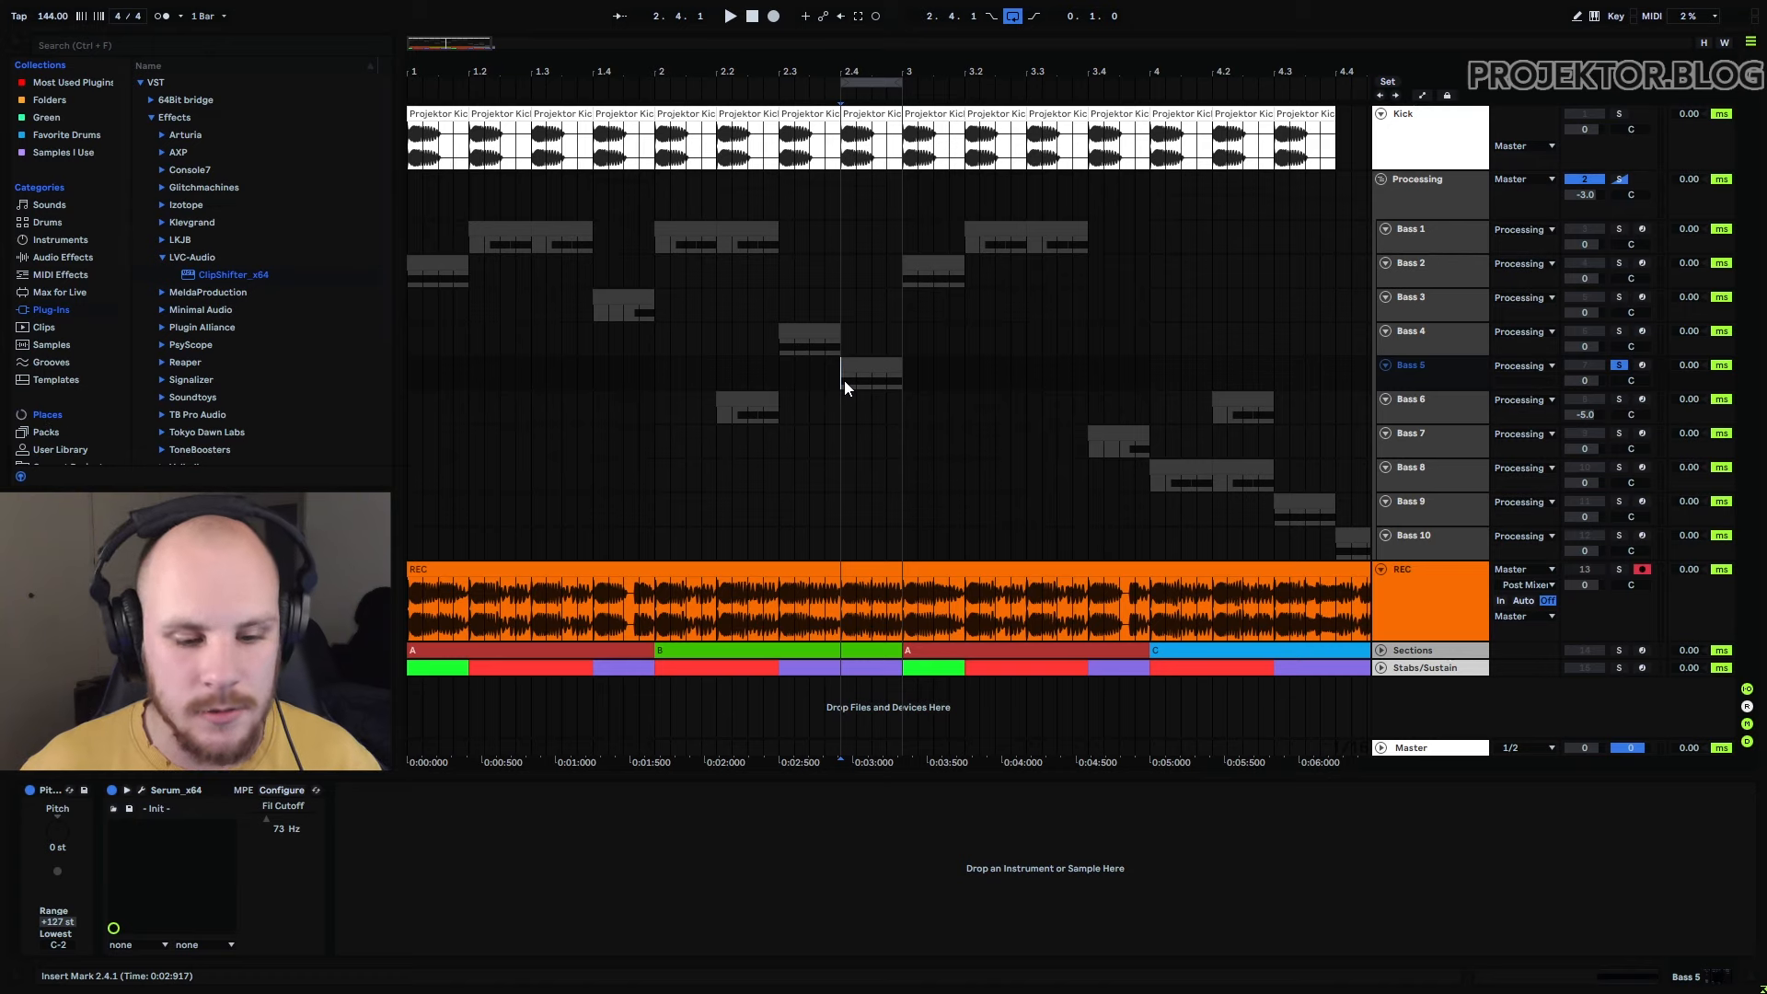
key("space")
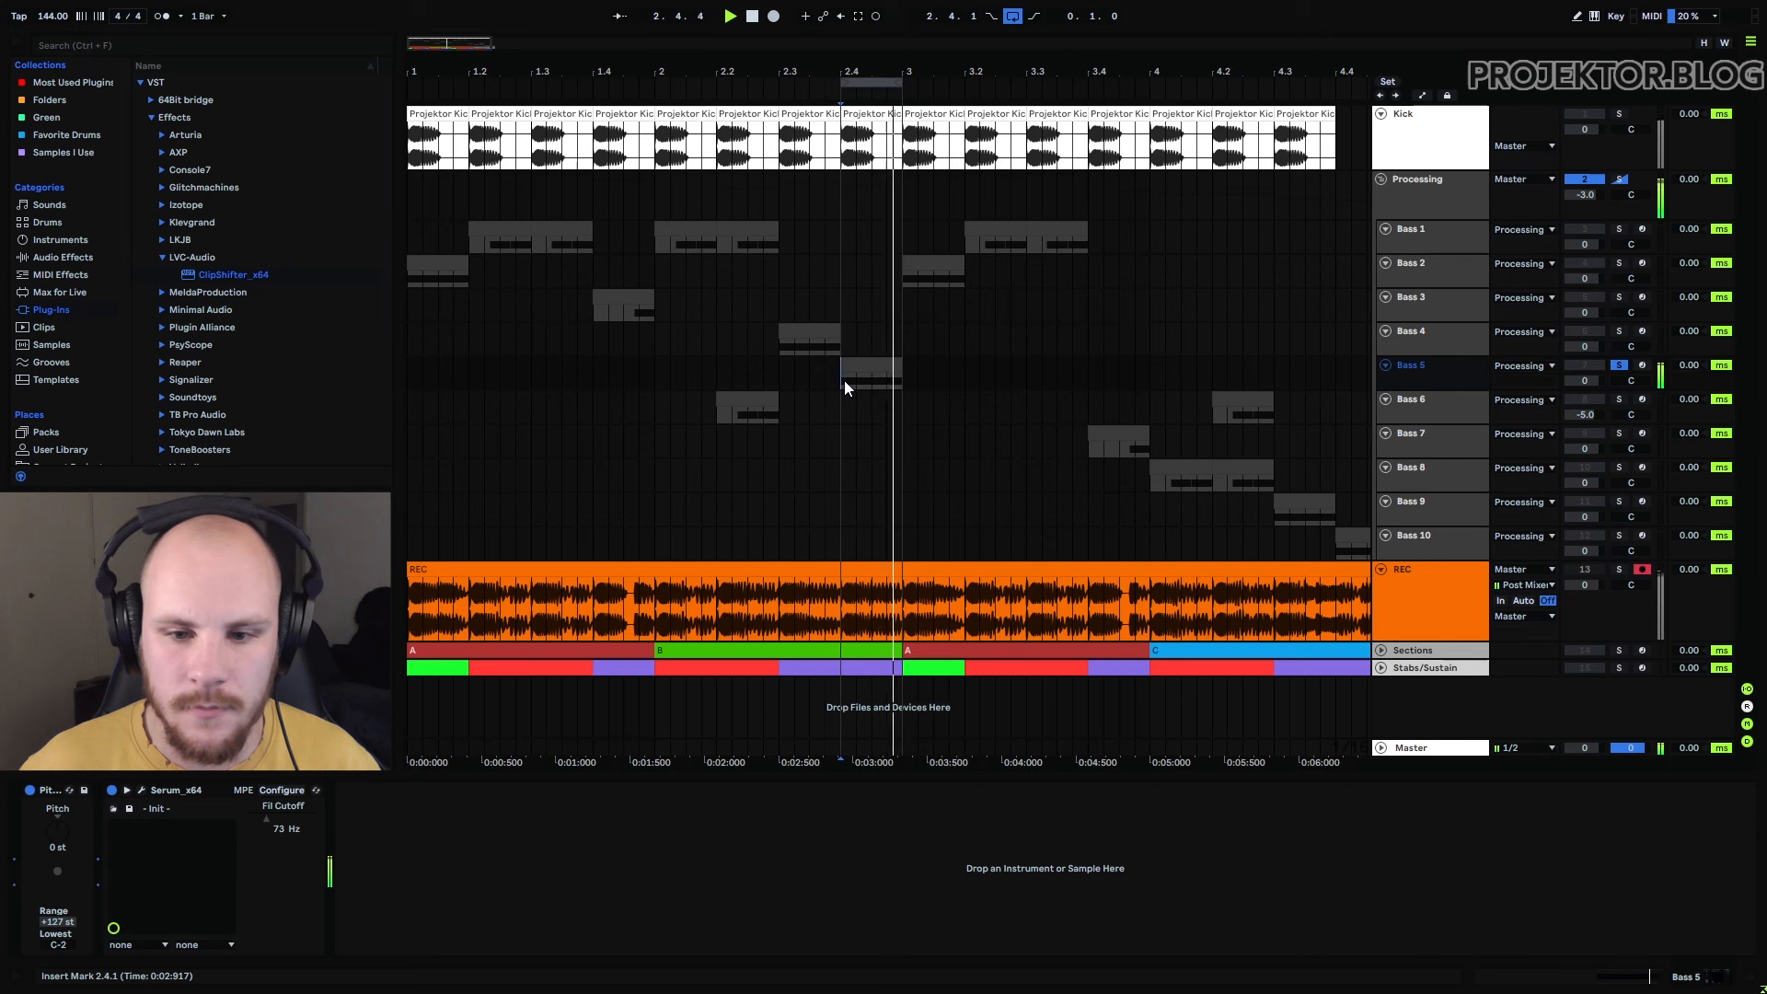
key("space")
Open Bass 5's Serum and inspect Oscillator A's final wavetable frame in the wavetable editor
key("ctrl+alt+p")
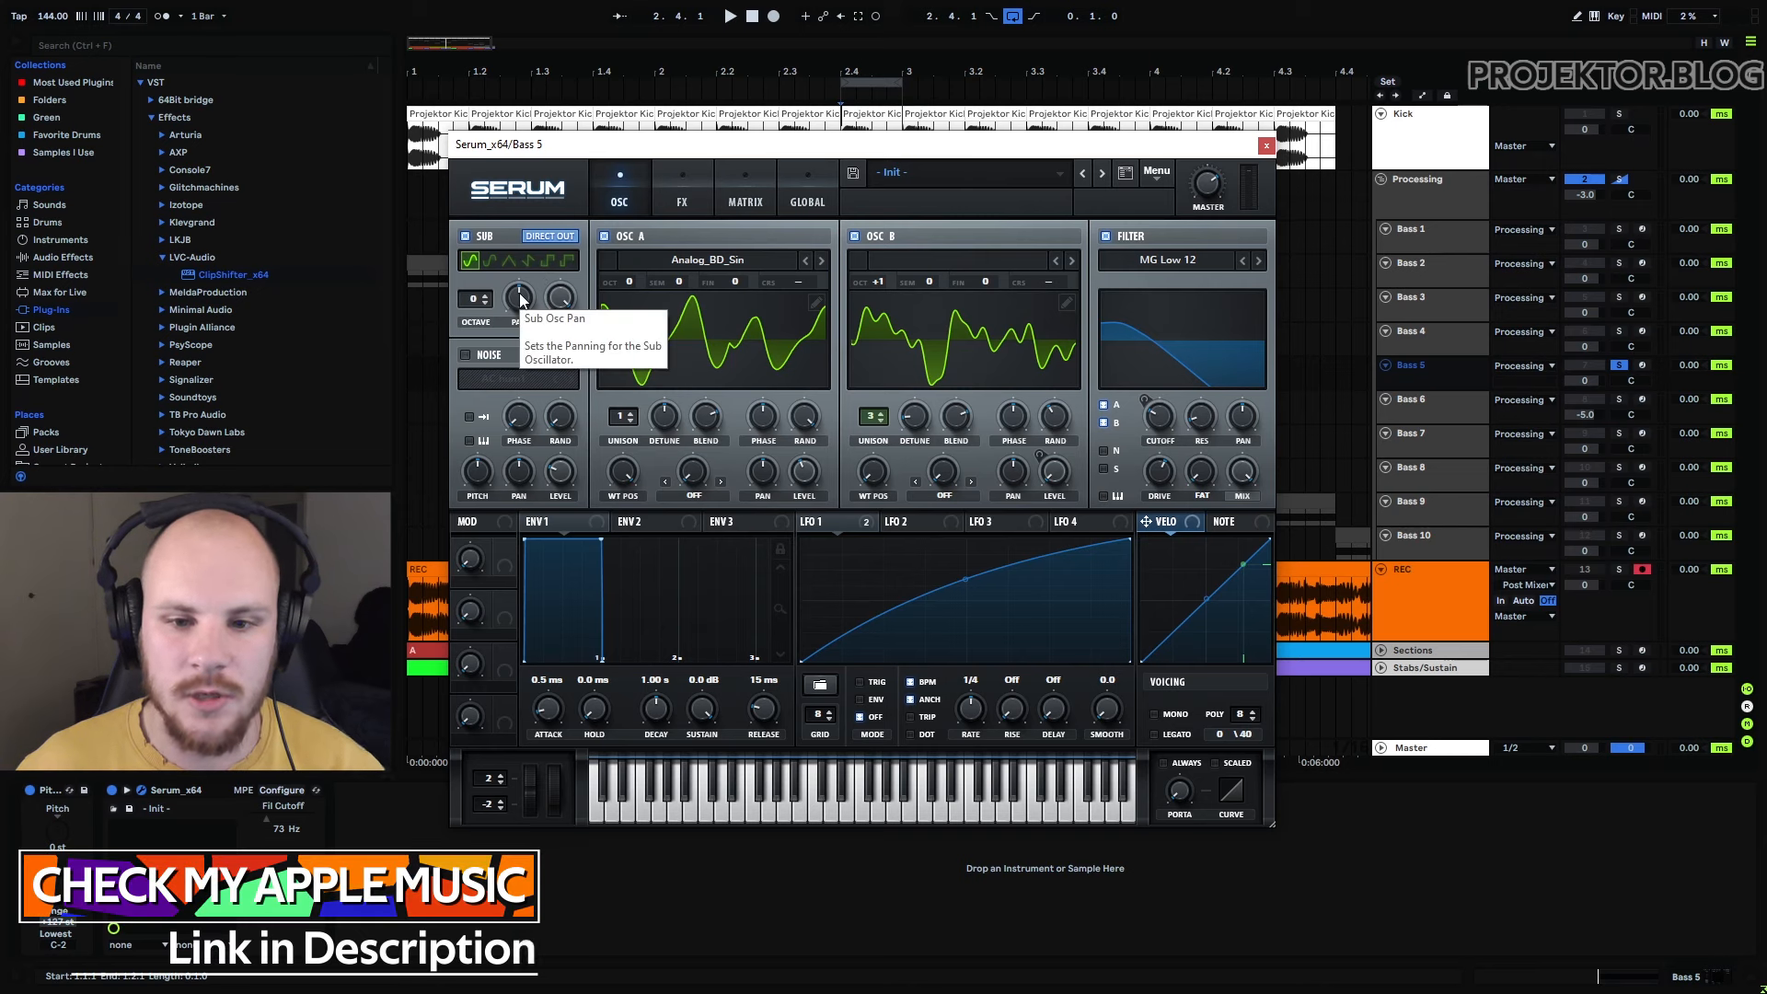
left_click(818, 306)
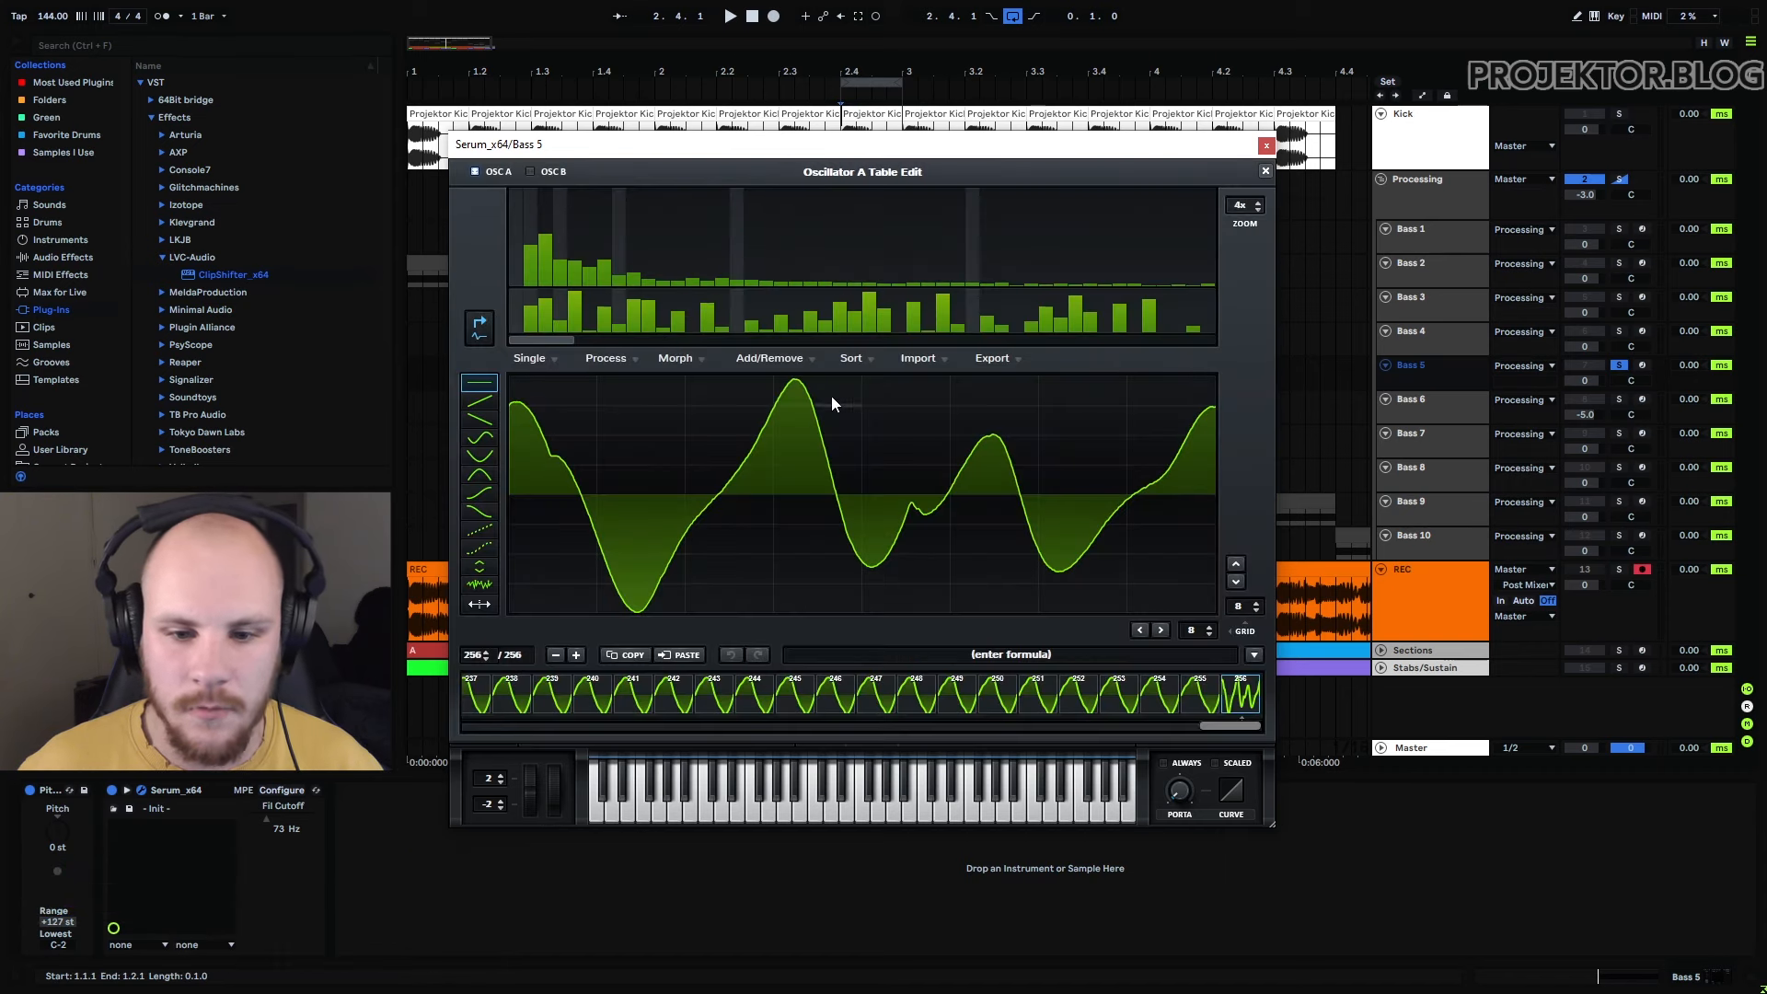
left_click(1265, 172)
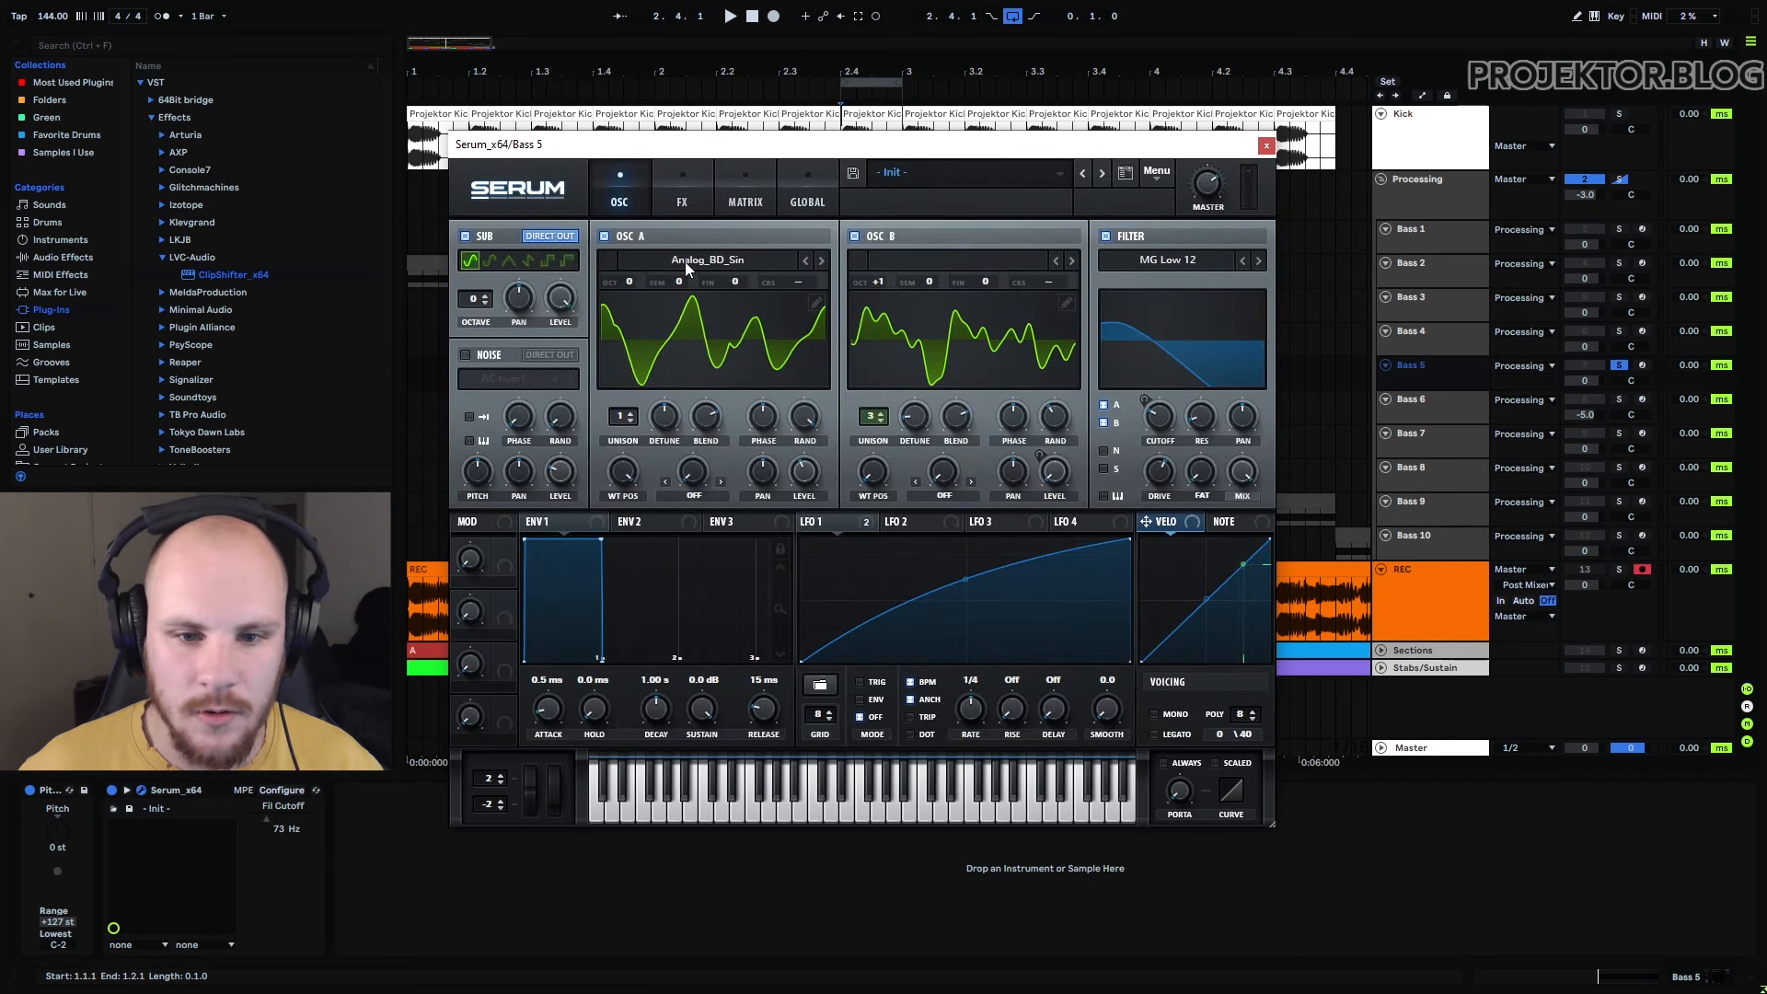
Reload the Analog_BD_Sin wavetable in Oscillator A and open frame 256 in the wavetable editor
left_click(705, 261)
mouse_move(716, 284)
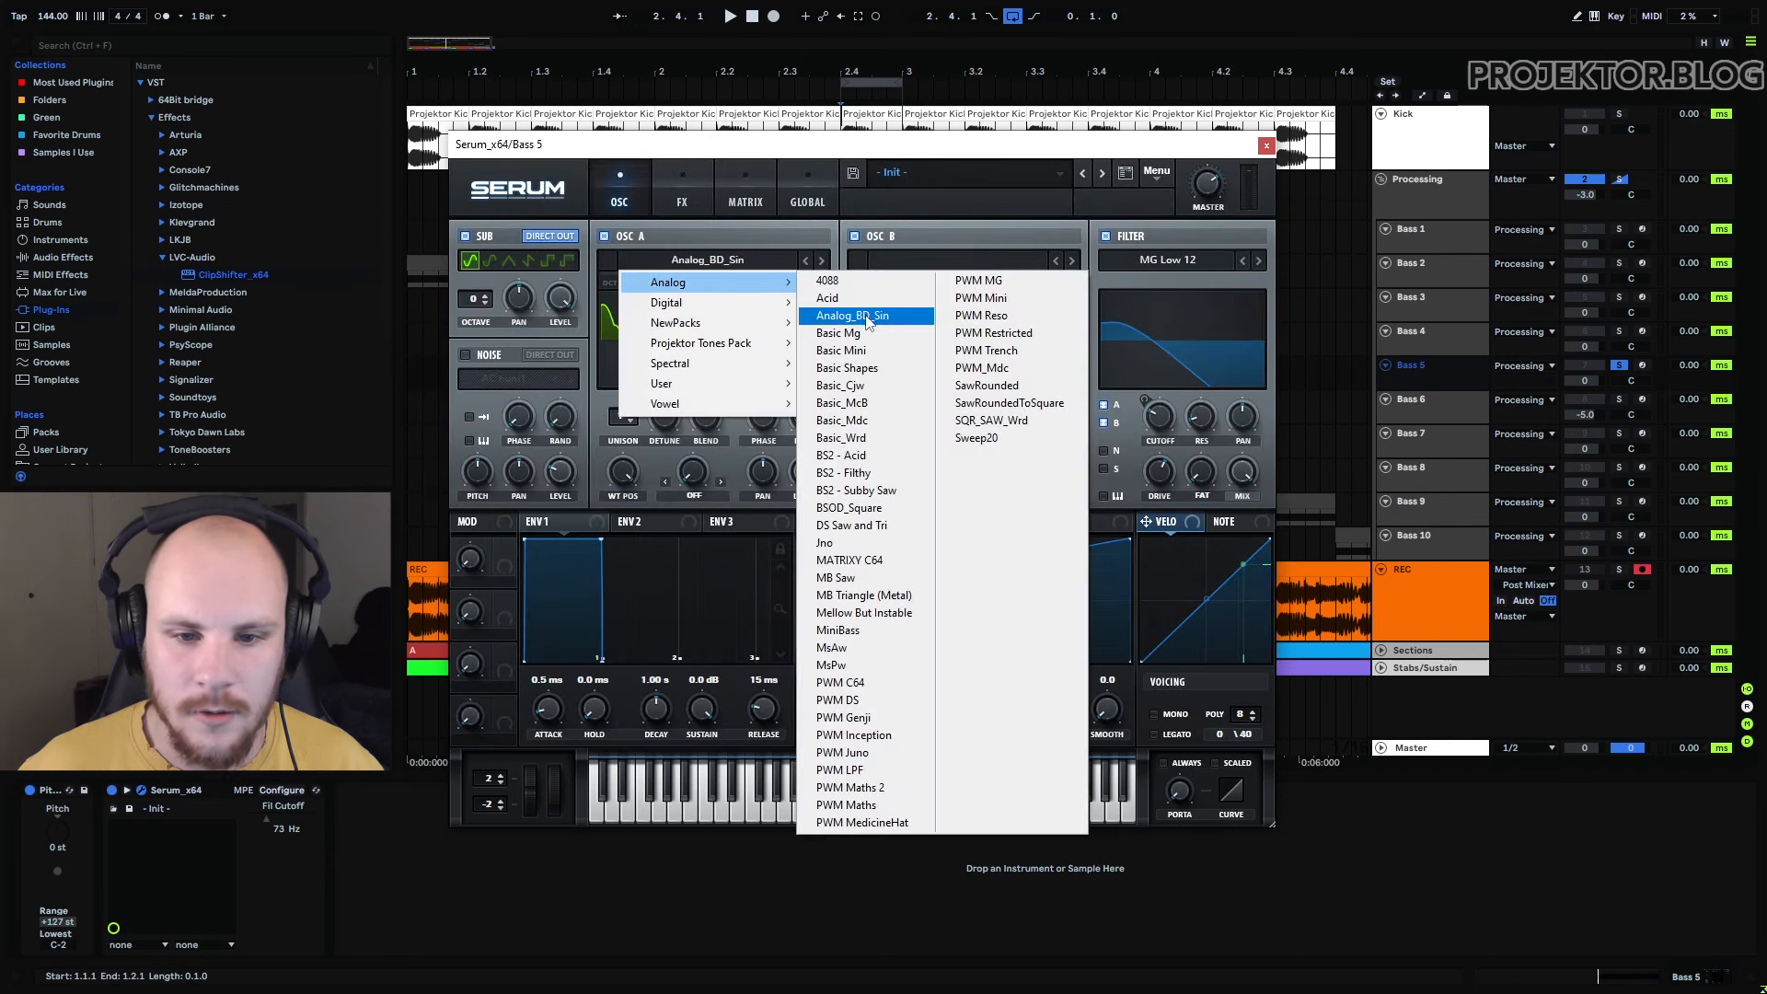
left_click(852, 316)
left_click_drag(605, 676, 683, 401)
left_click(816, 304)
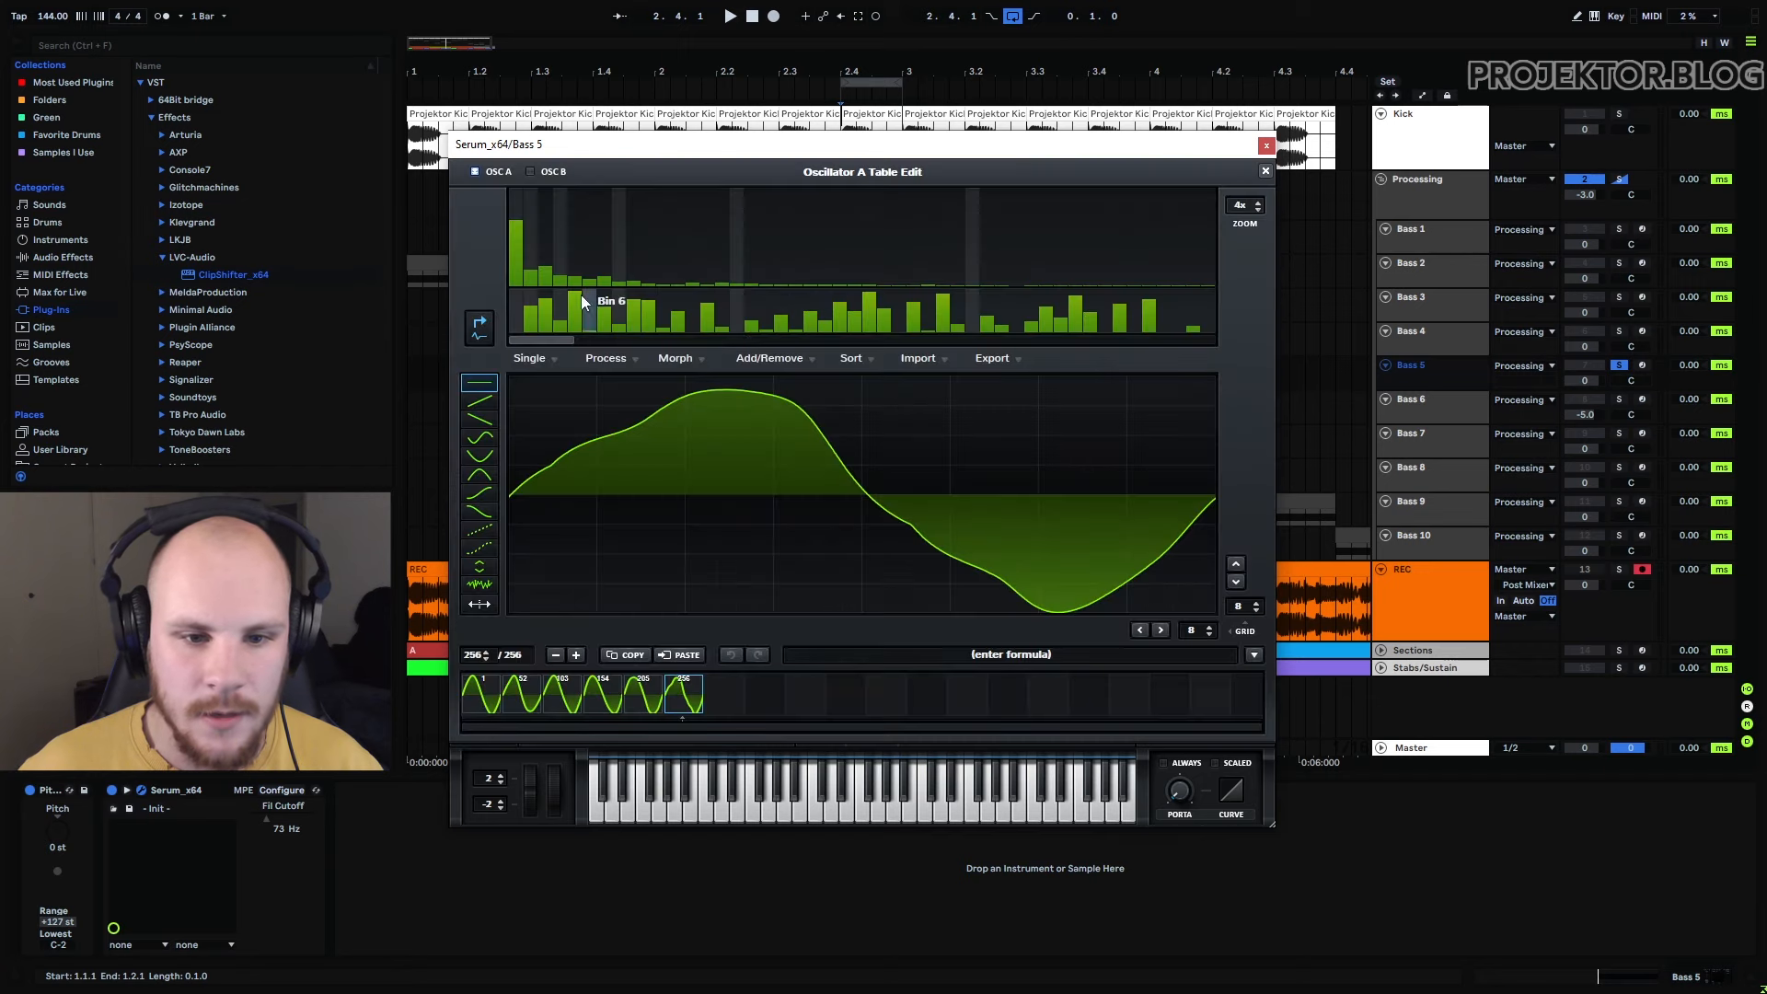
Remove the fundamental harmonic from frame 256, normalize each frame separately, and close the wavetable editor after a check
left_click_drag(517, 248, 516, 311)
left_click(606, 358)
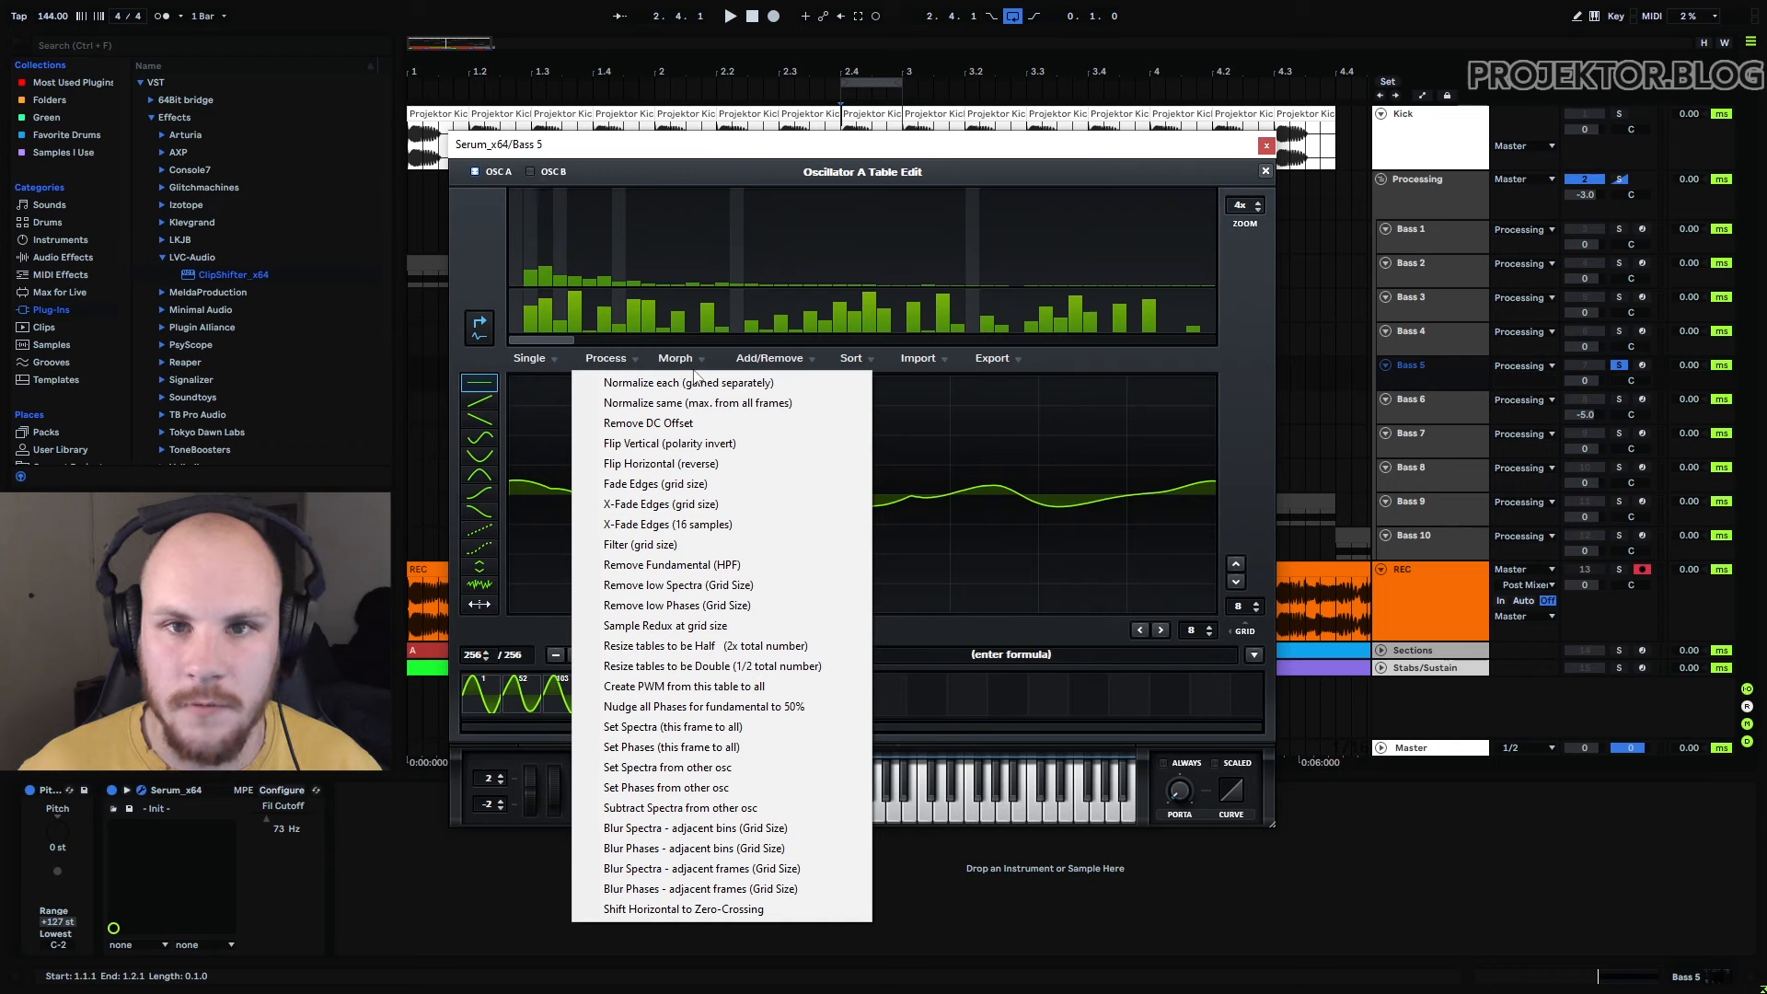
left_click(723, 383)
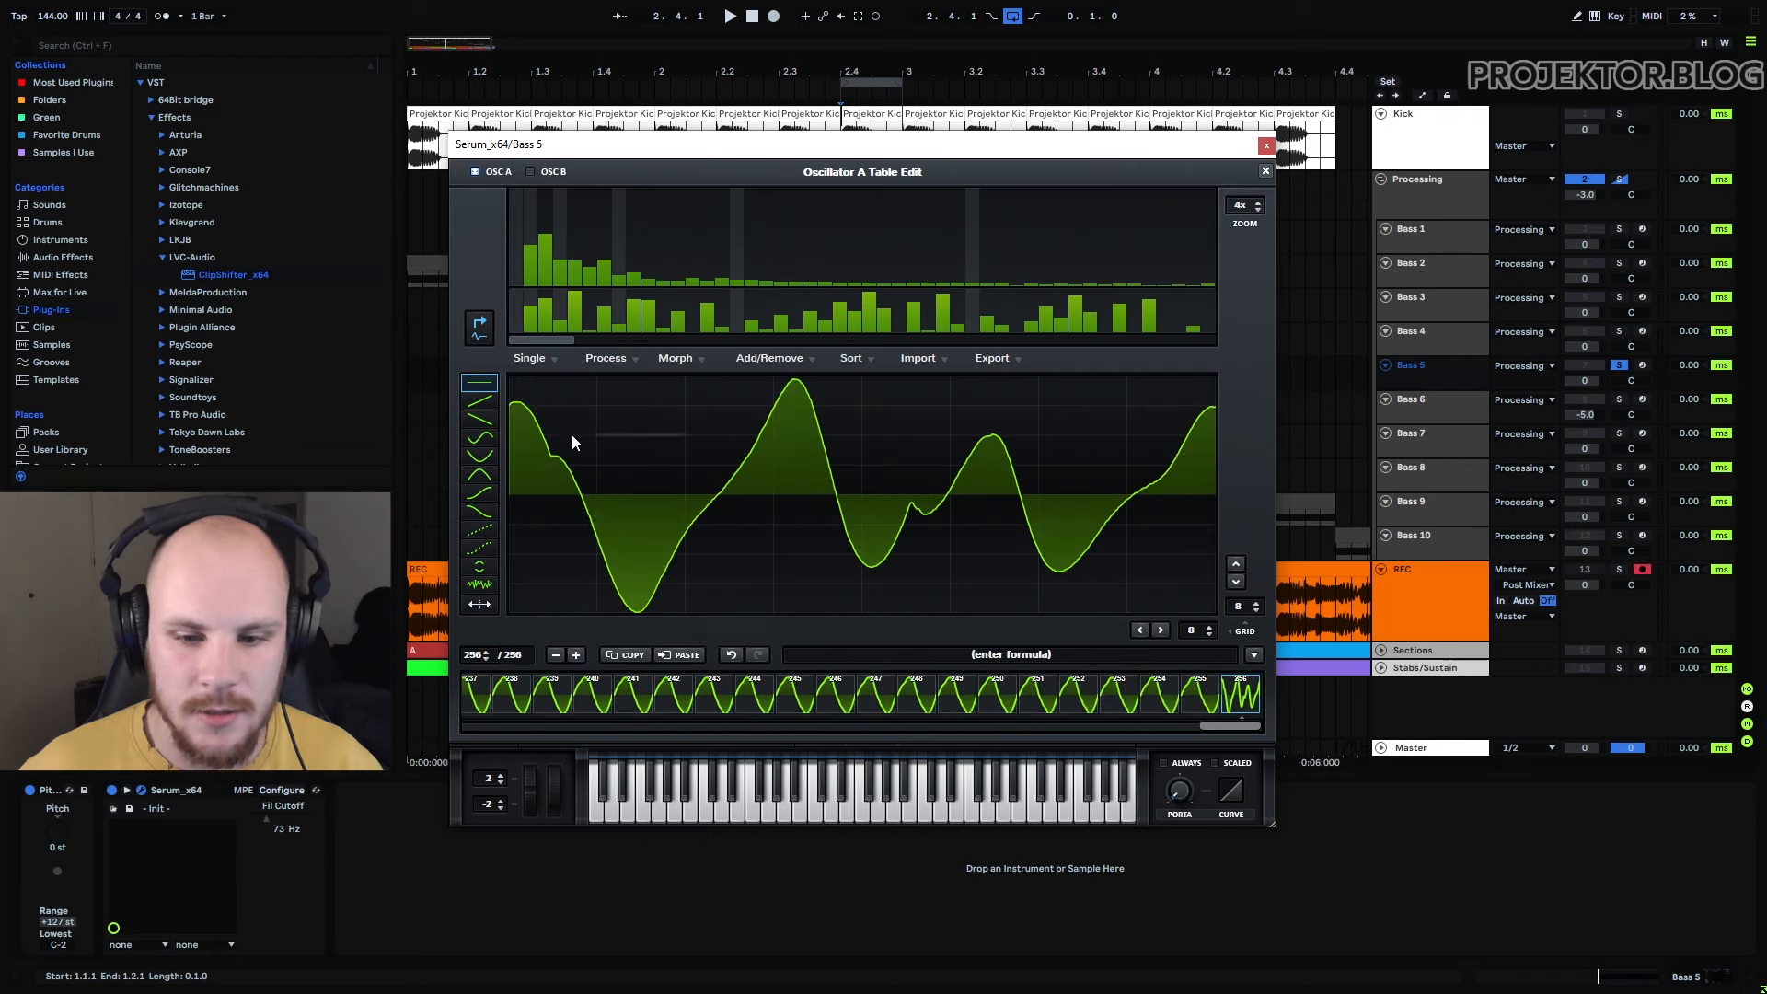
left_click(1266, 171)
left_click(816, 304)
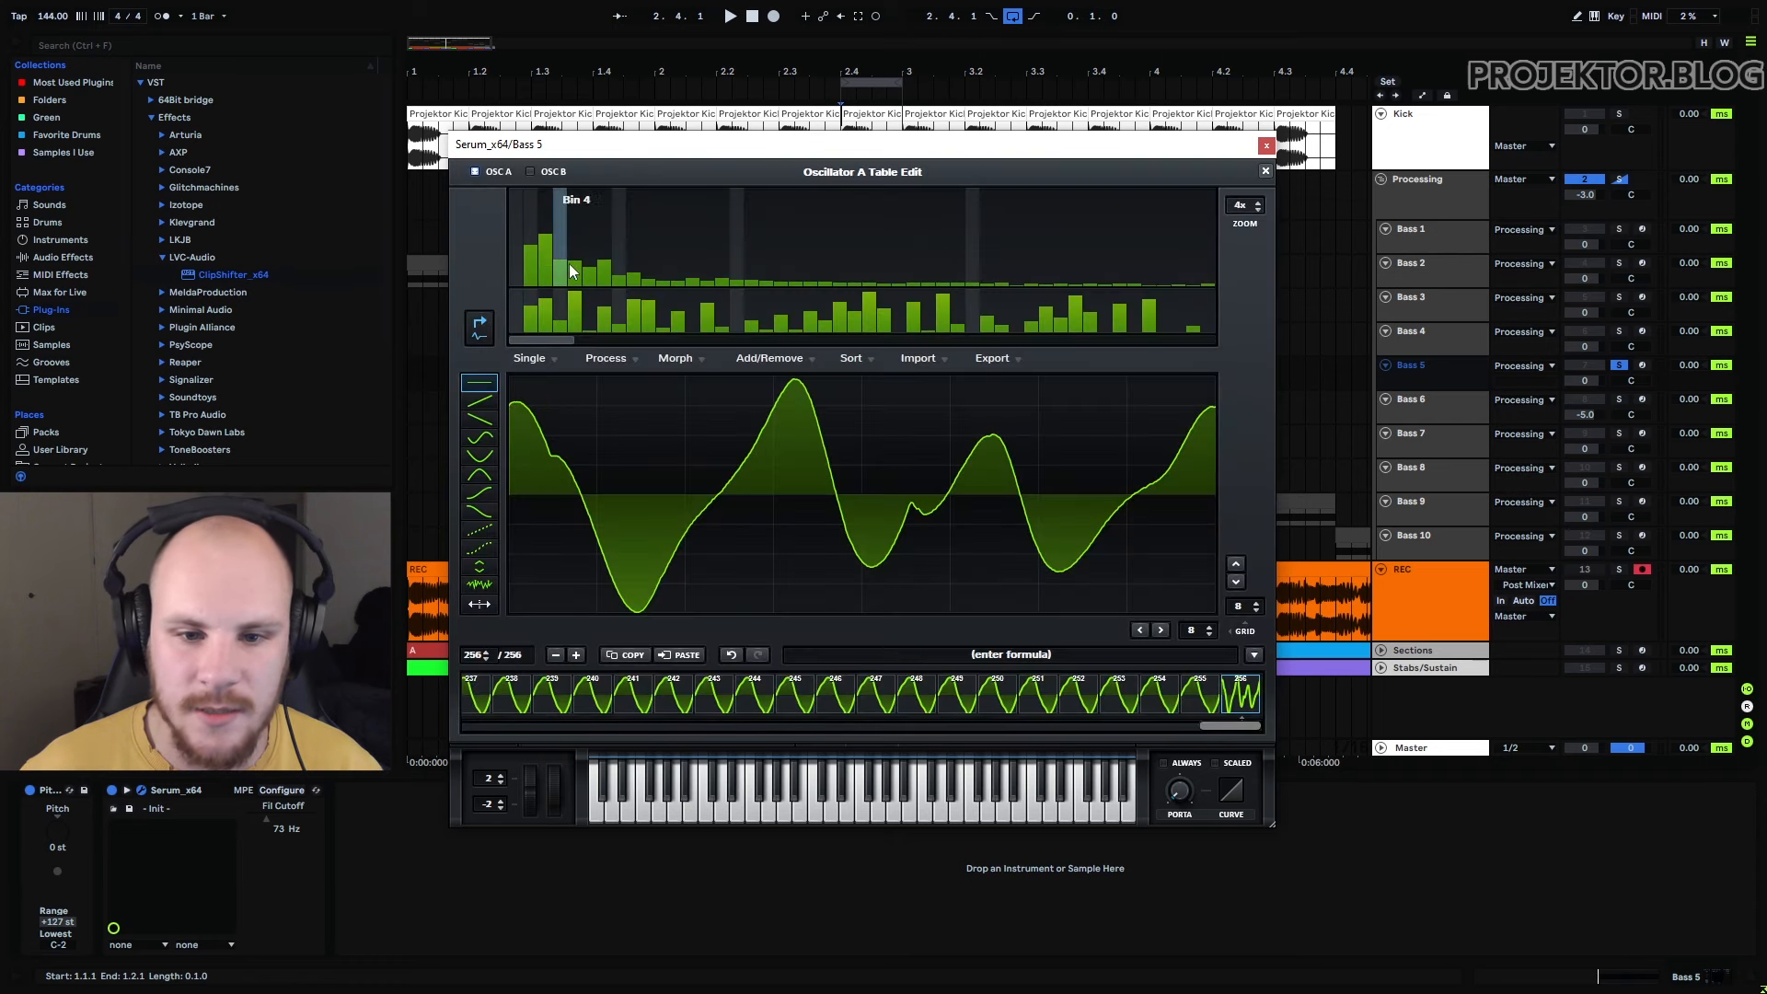
left_click(1266, 171)
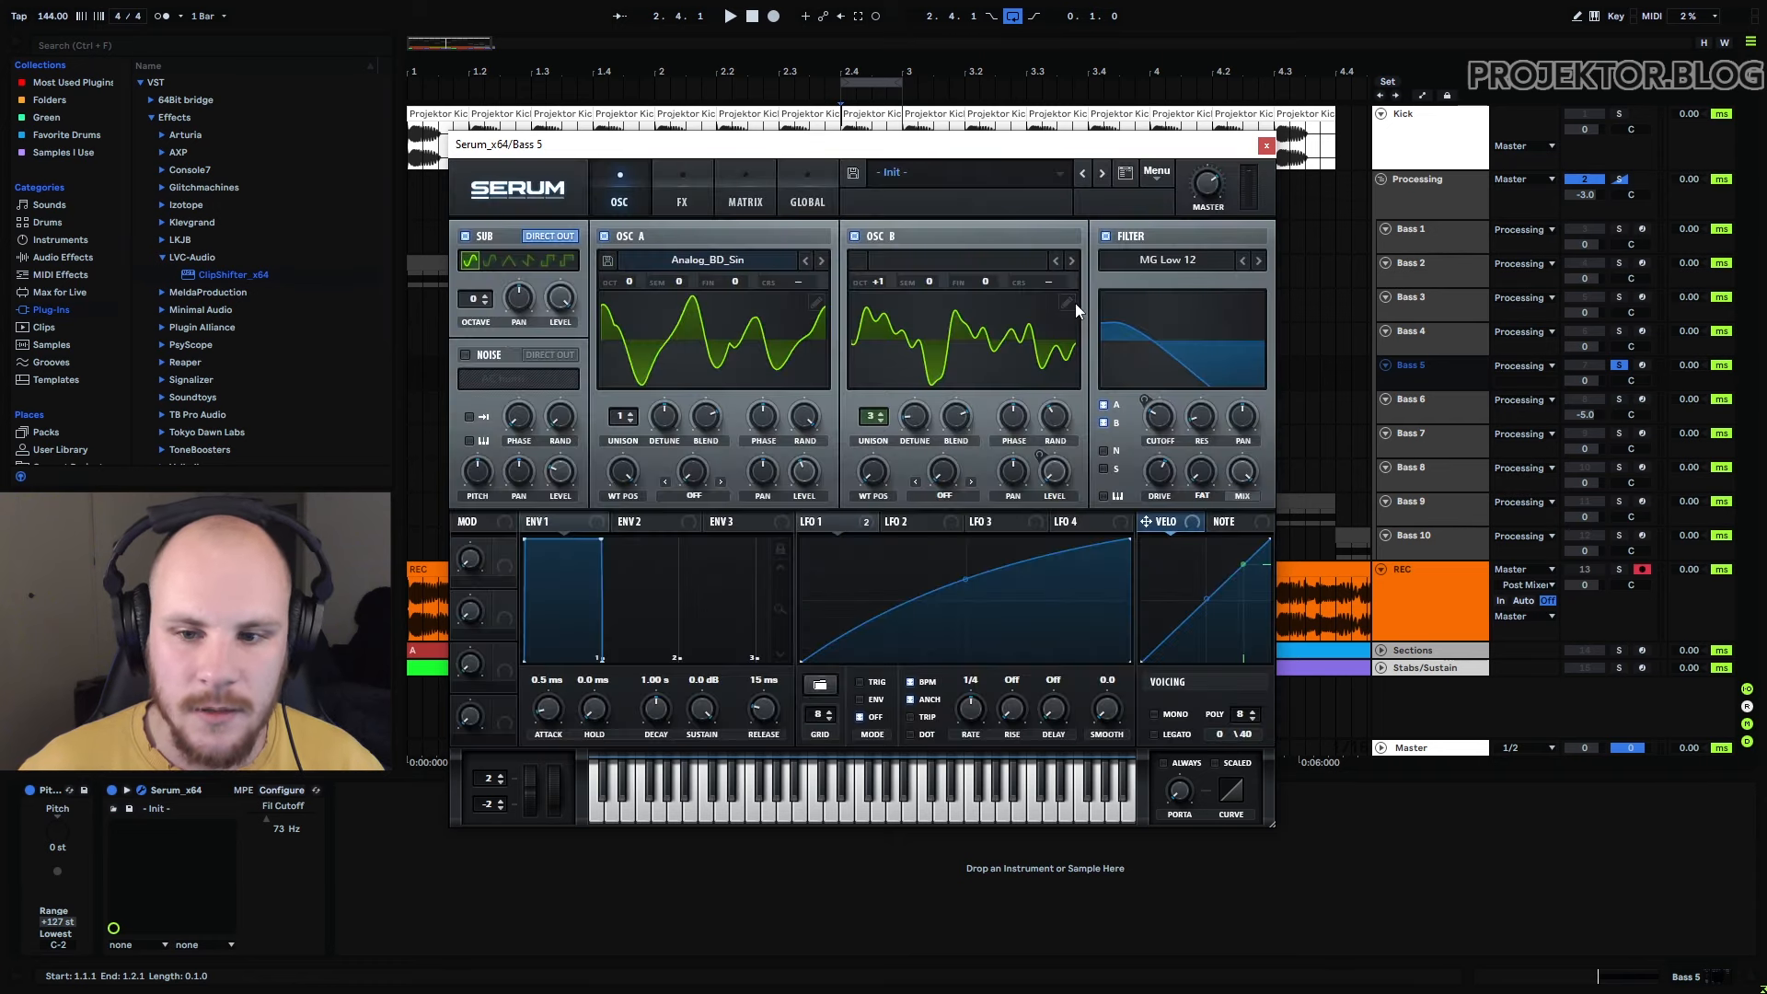
Inspect Oscillator B's single-frame wavetable in Bass 5 and the harmonic magnitude generation options, leaving them unapplied
left_click(1077, 302)
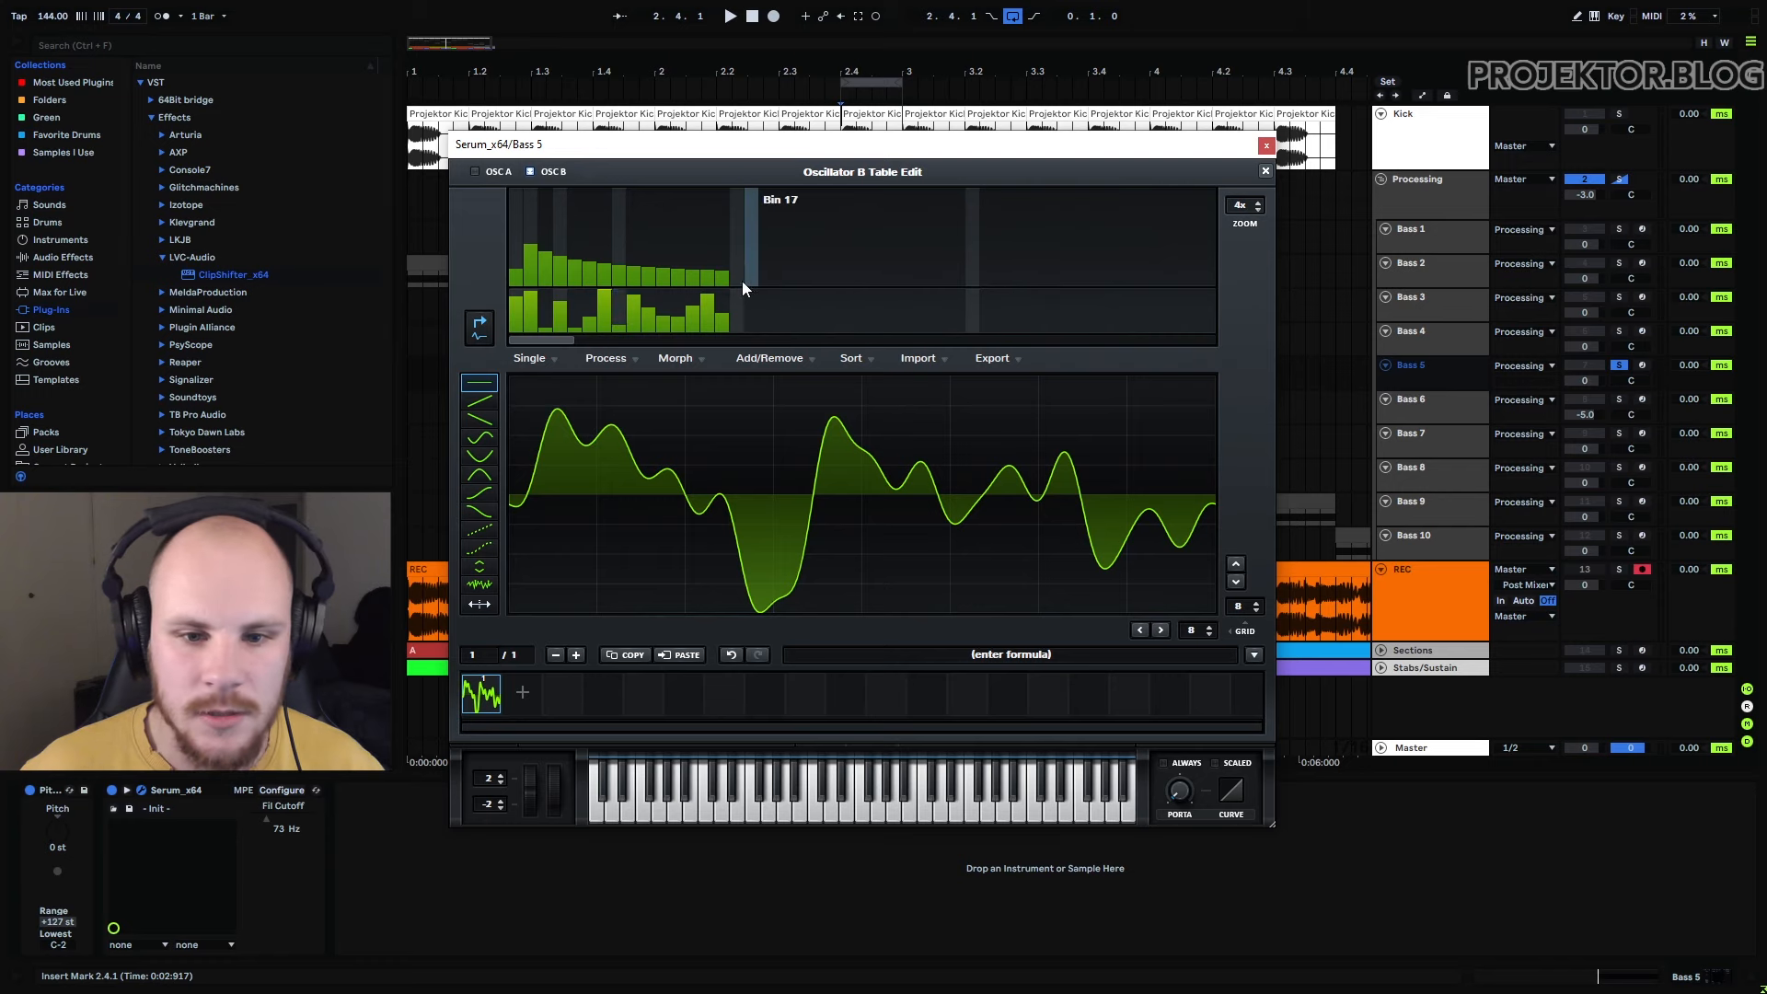
right_click(771, 273)
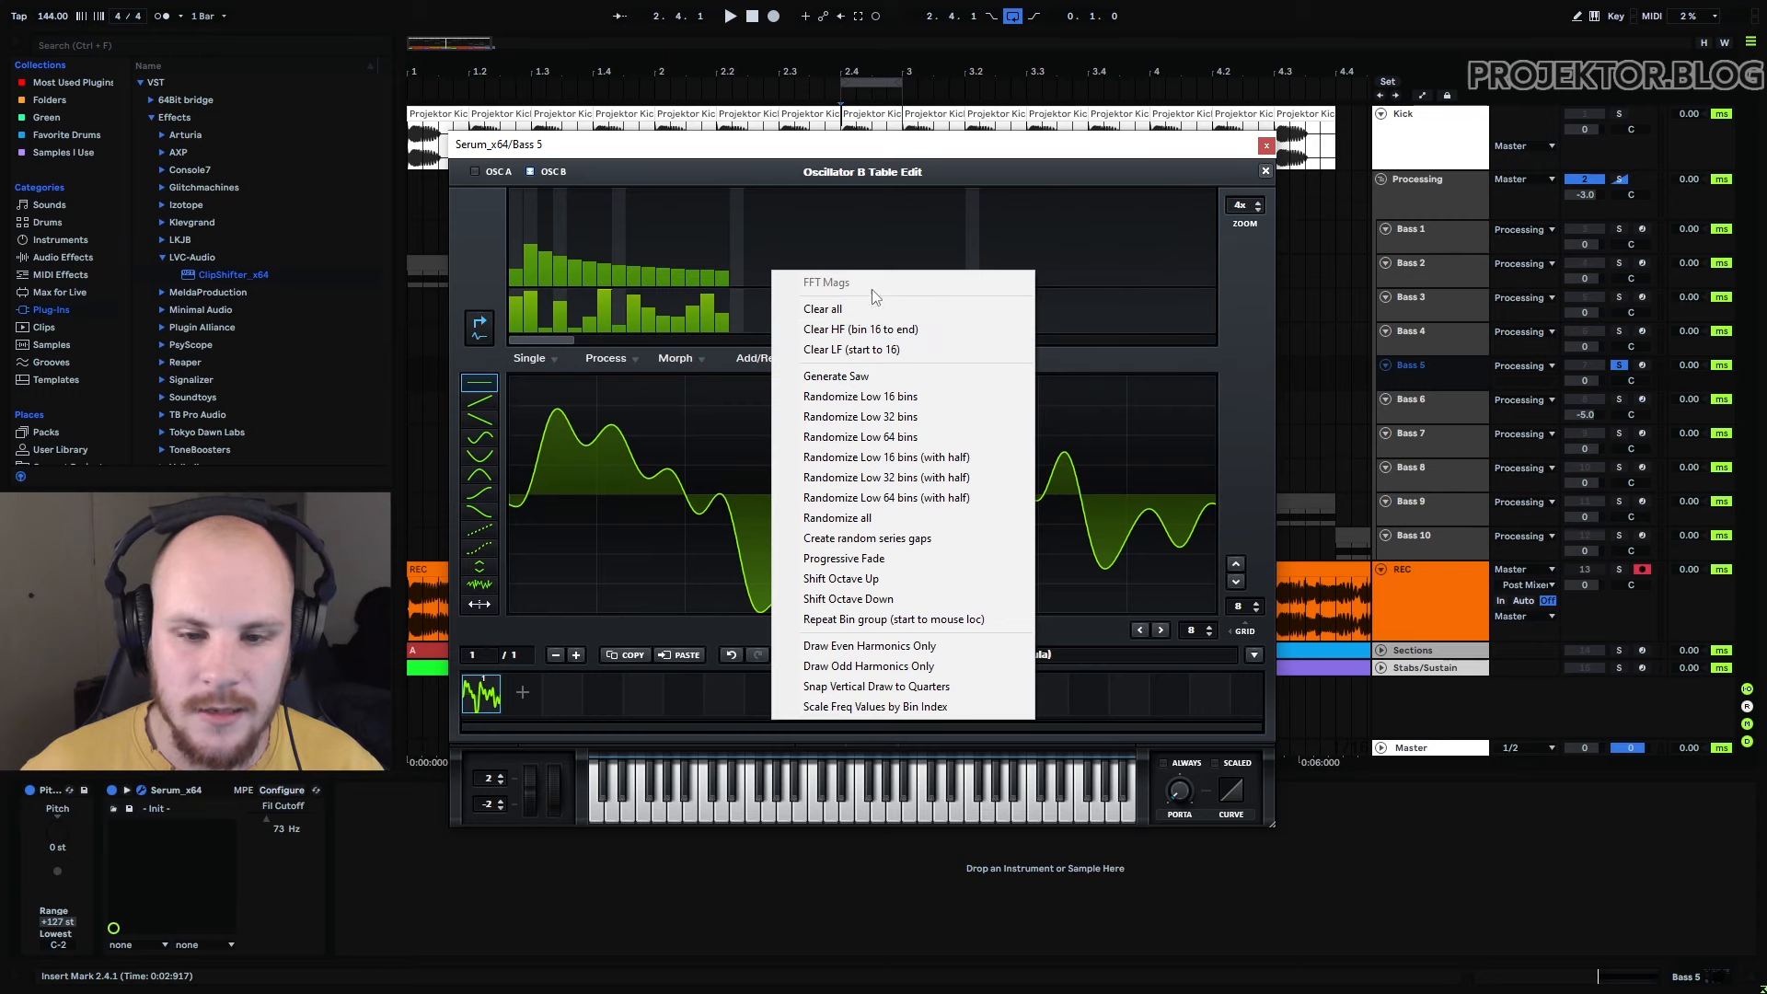
left_click(723, 152)
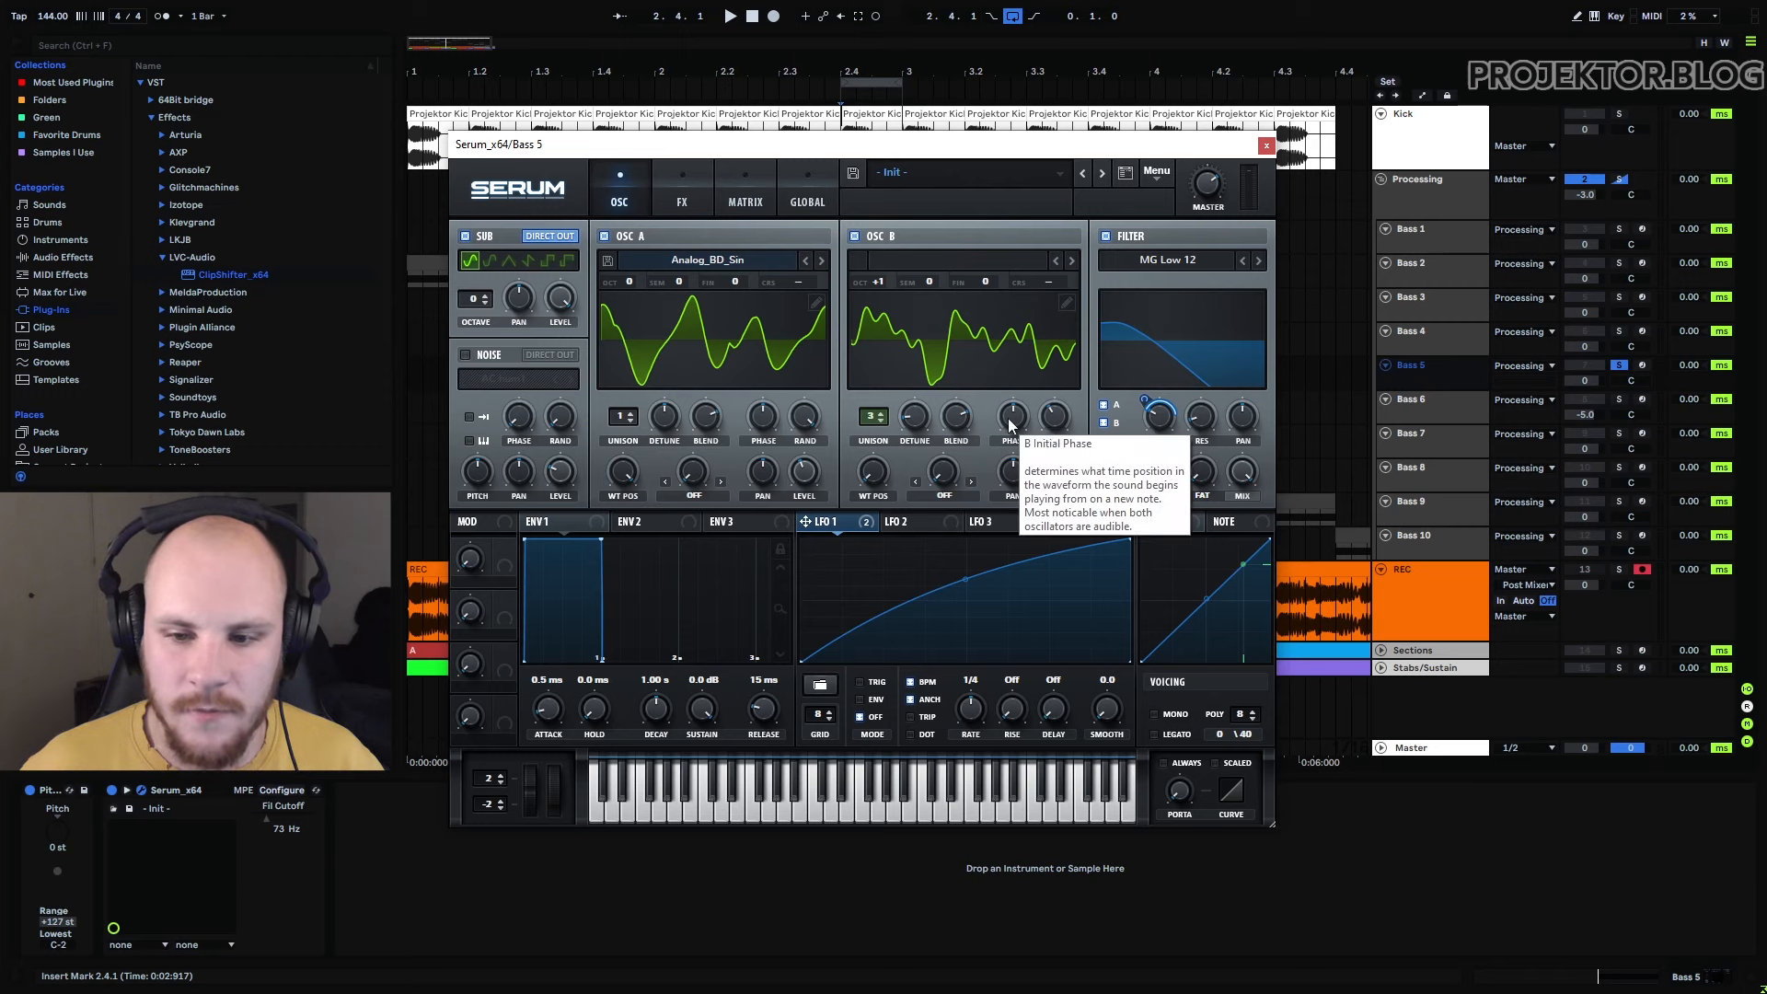
Set Oscillator B's unison width to 100 in Bass 5's global settings and return to the oscillators
mouse_move(1057, 422)
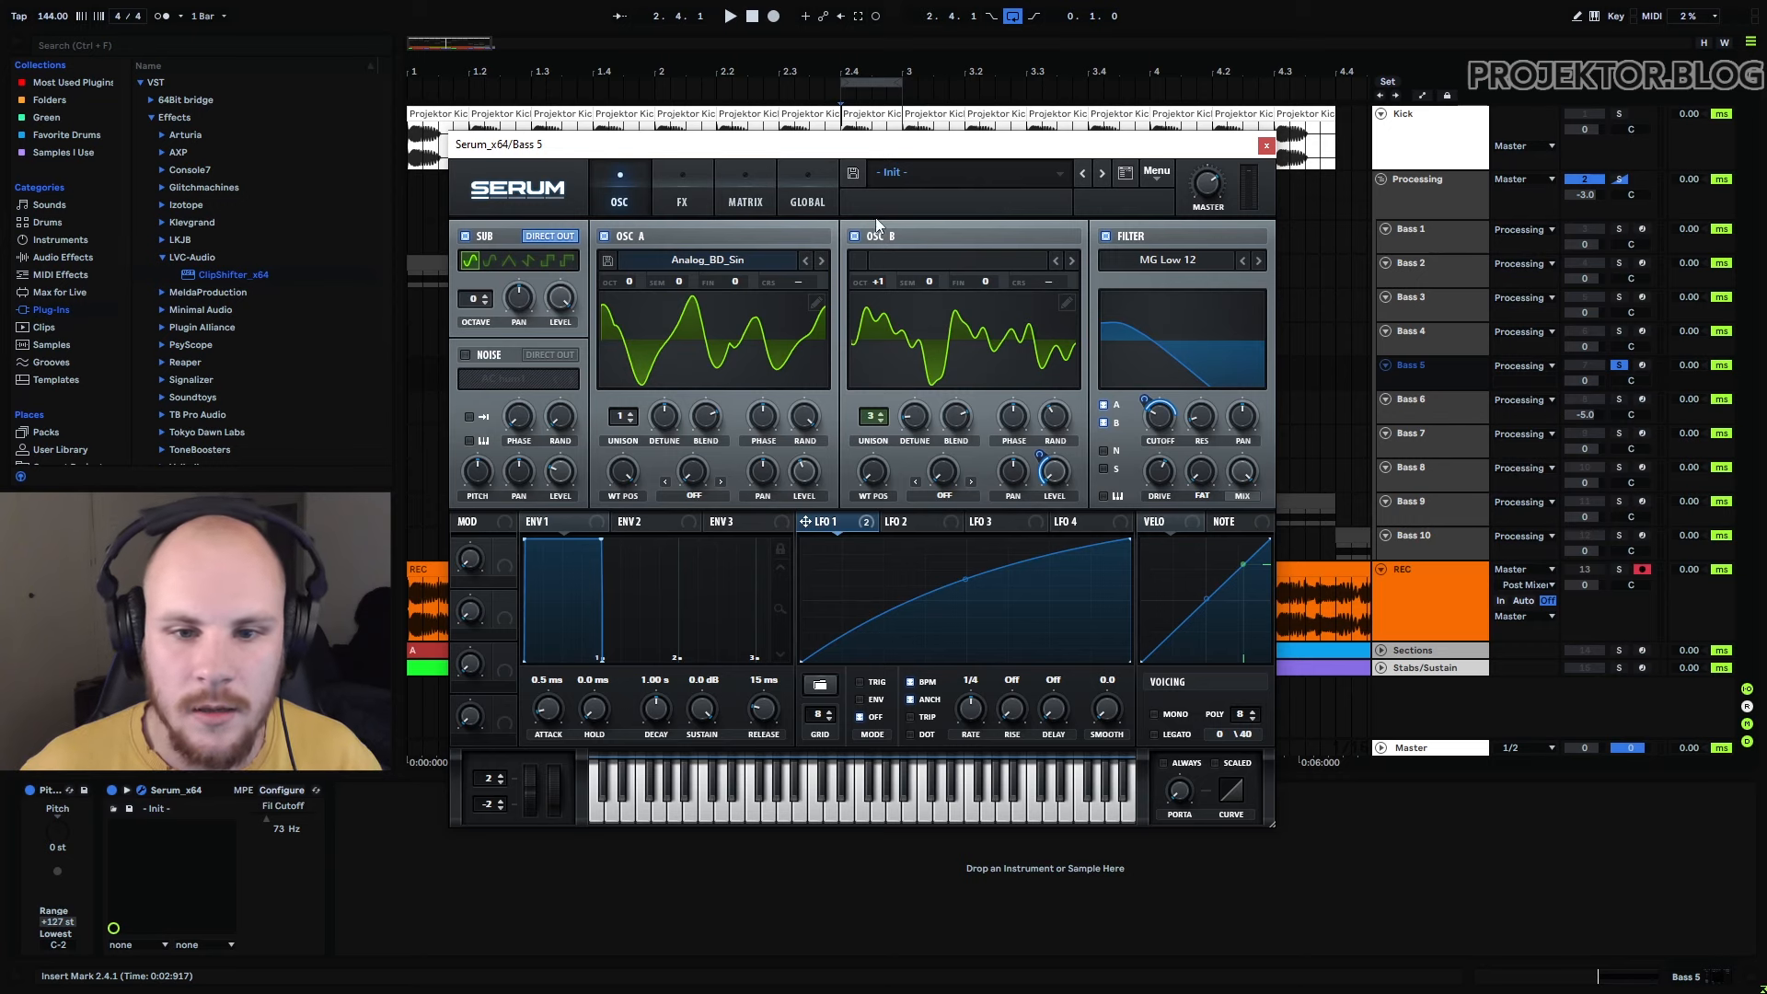
left_click(810, 200)
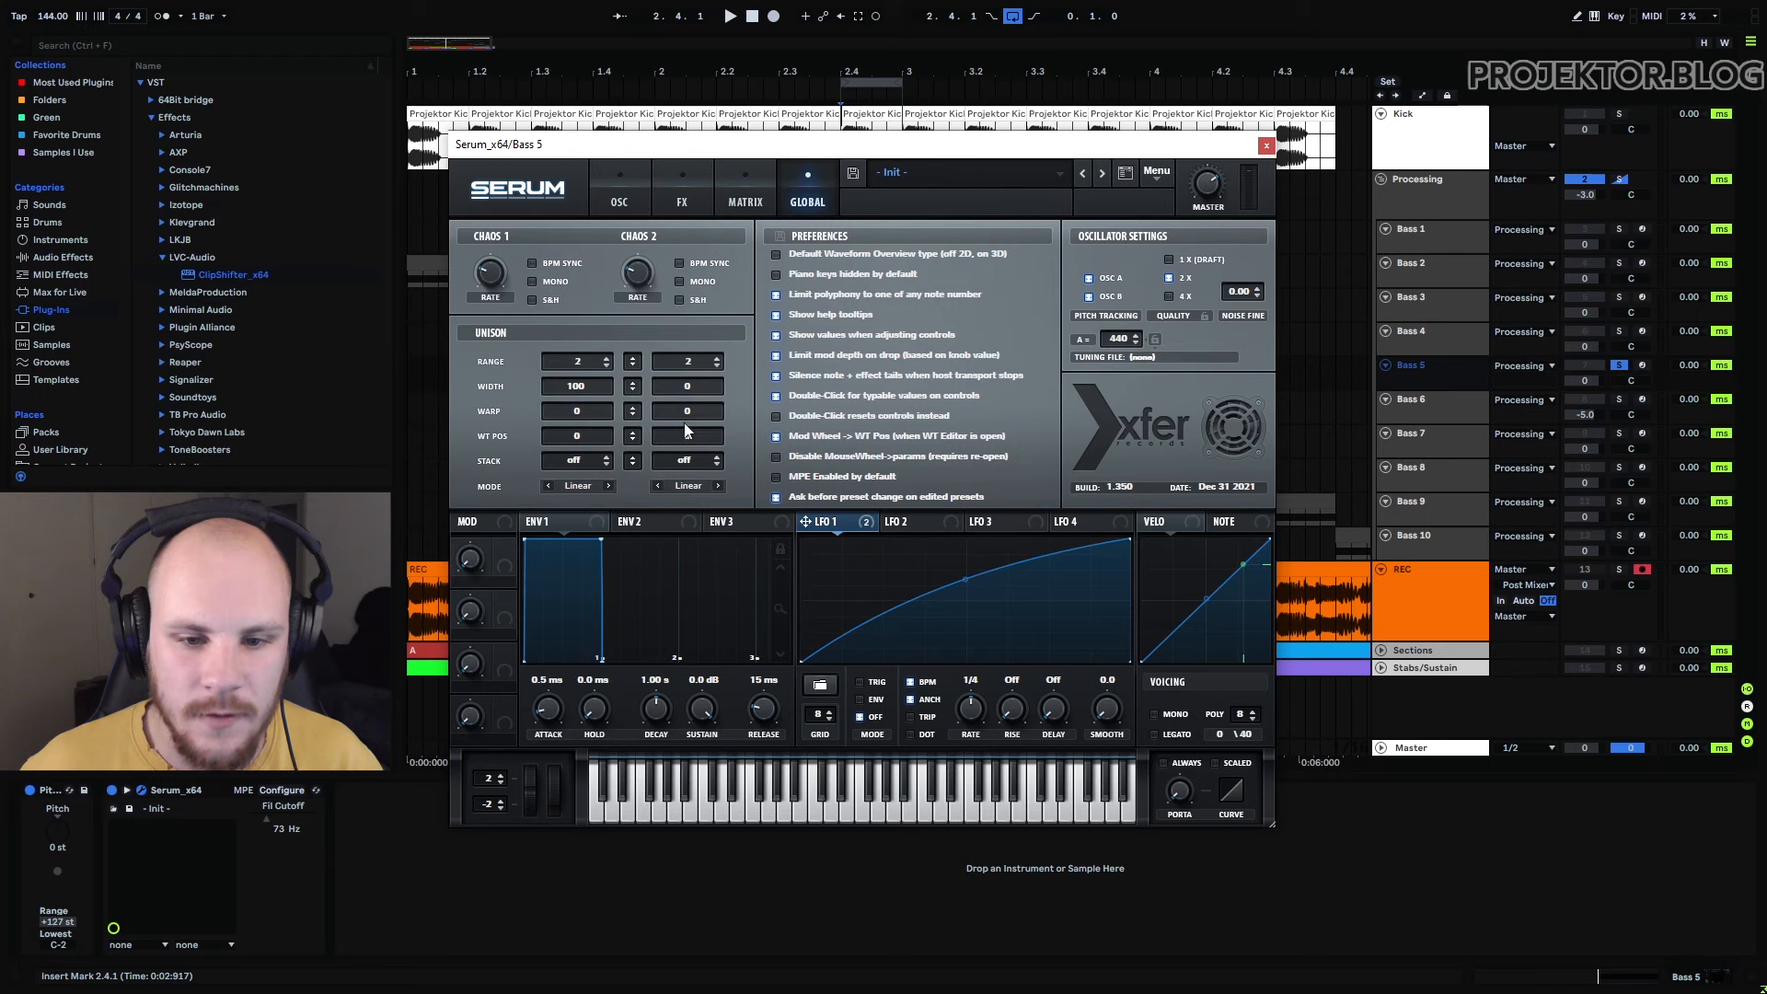
left_click_drag(696, 338, 727, 173)
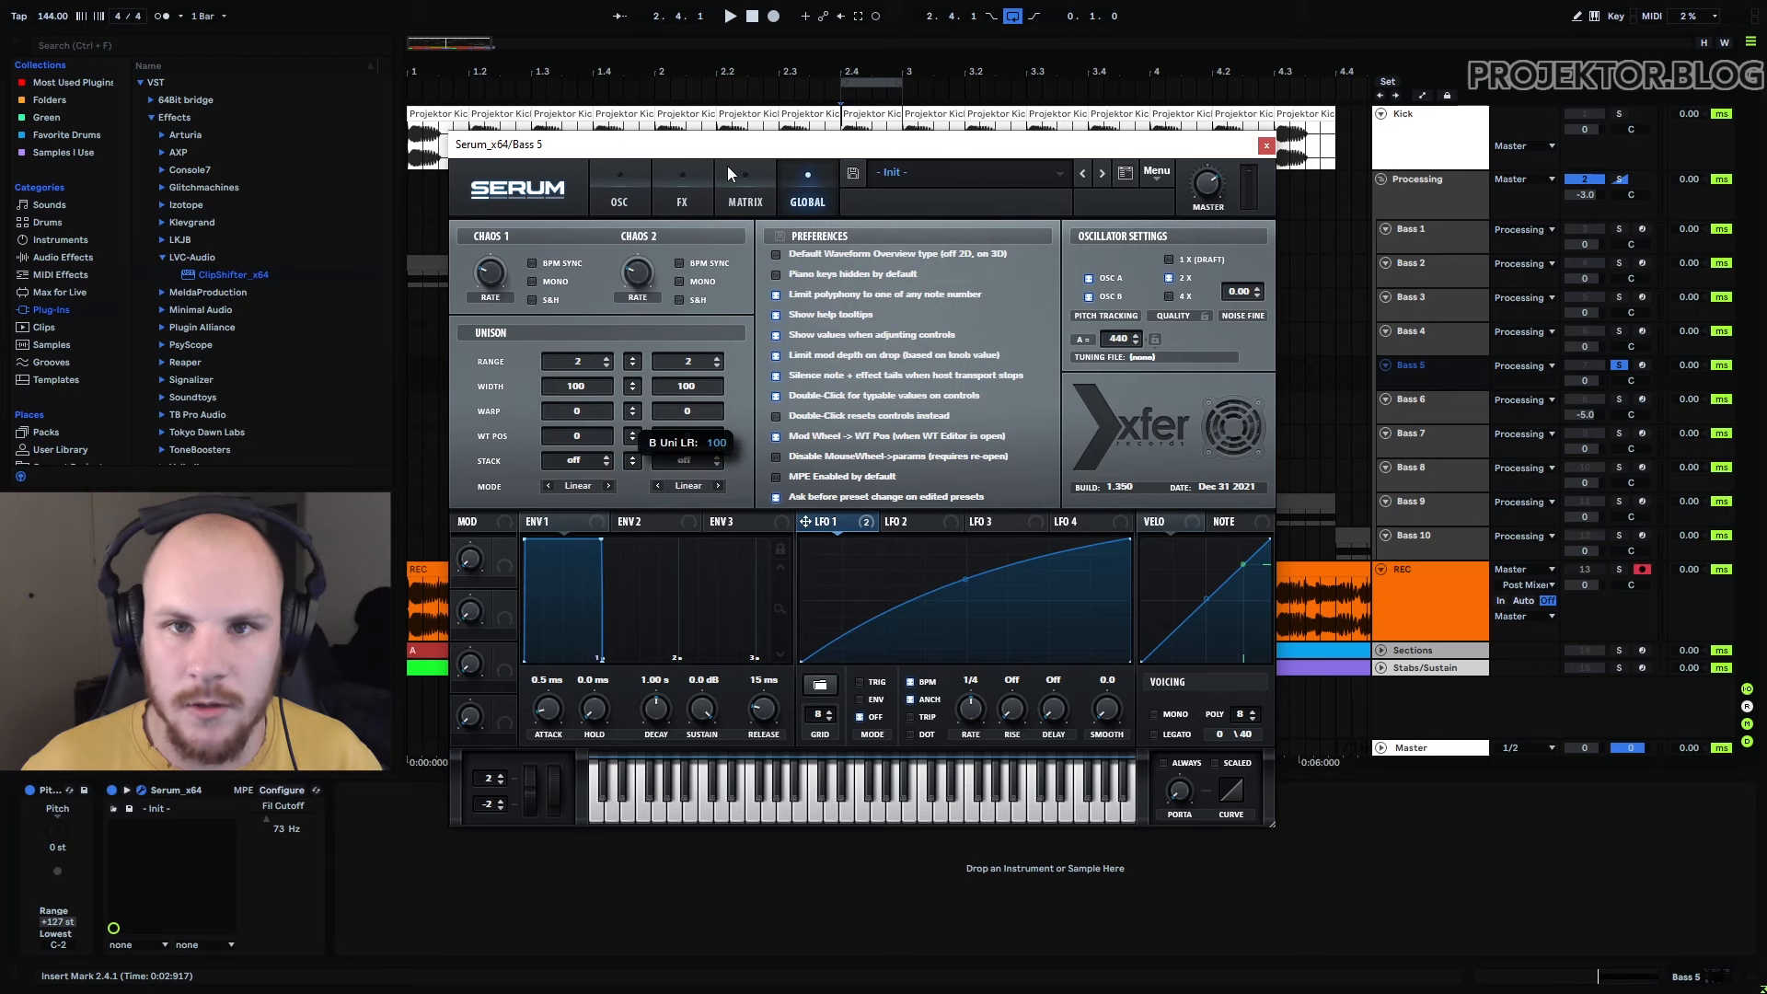
left_click(633, 200)
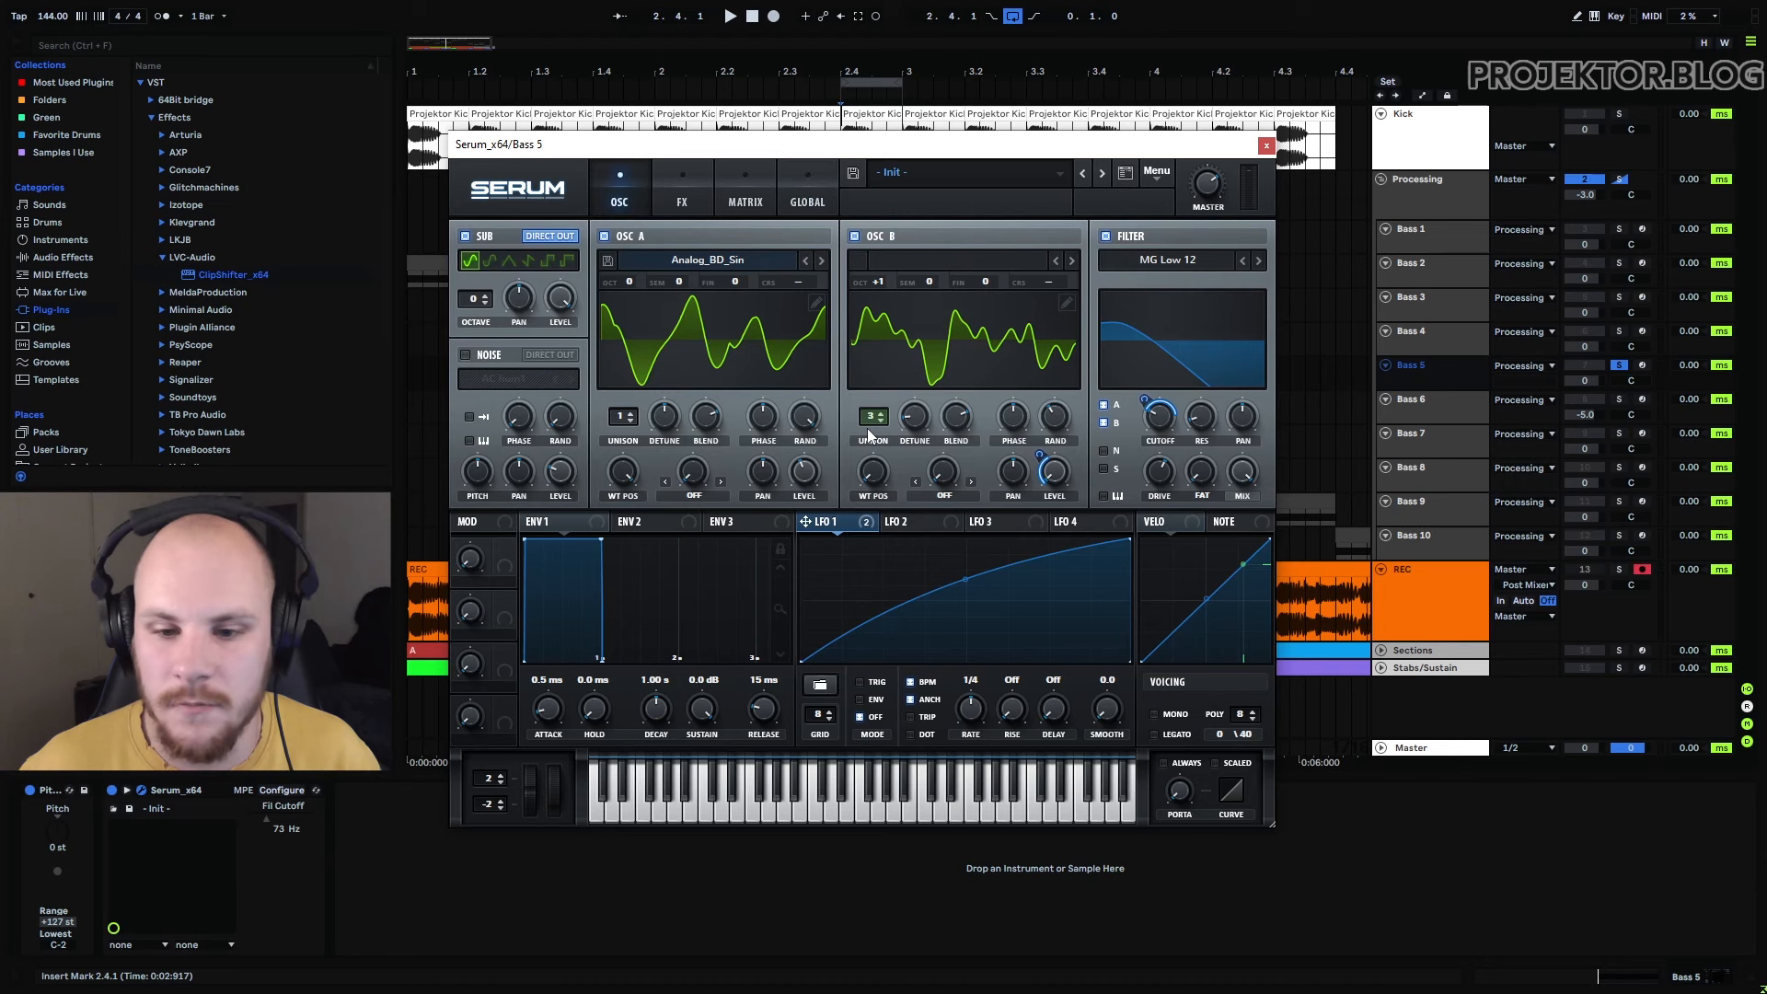
left_click(808, 196)
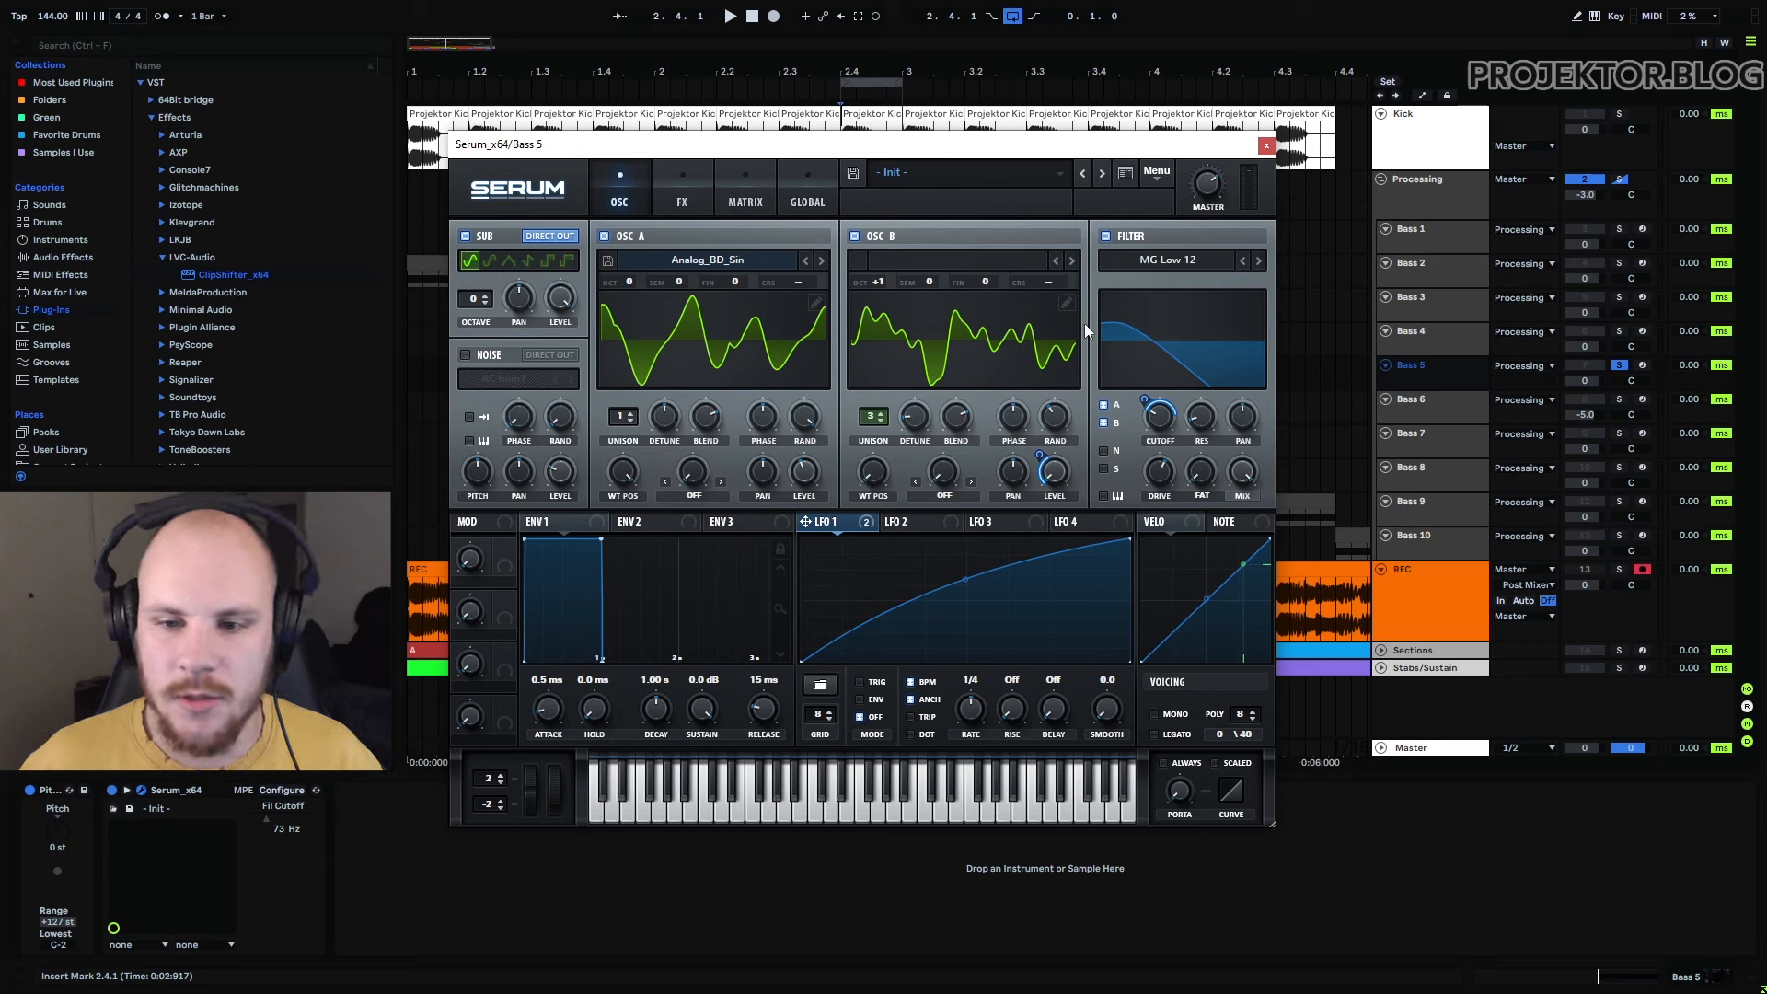
Audition Bass 5 with the Downsample distortion bypassed and re-enabled to compare the sound
left_click(683, 195)
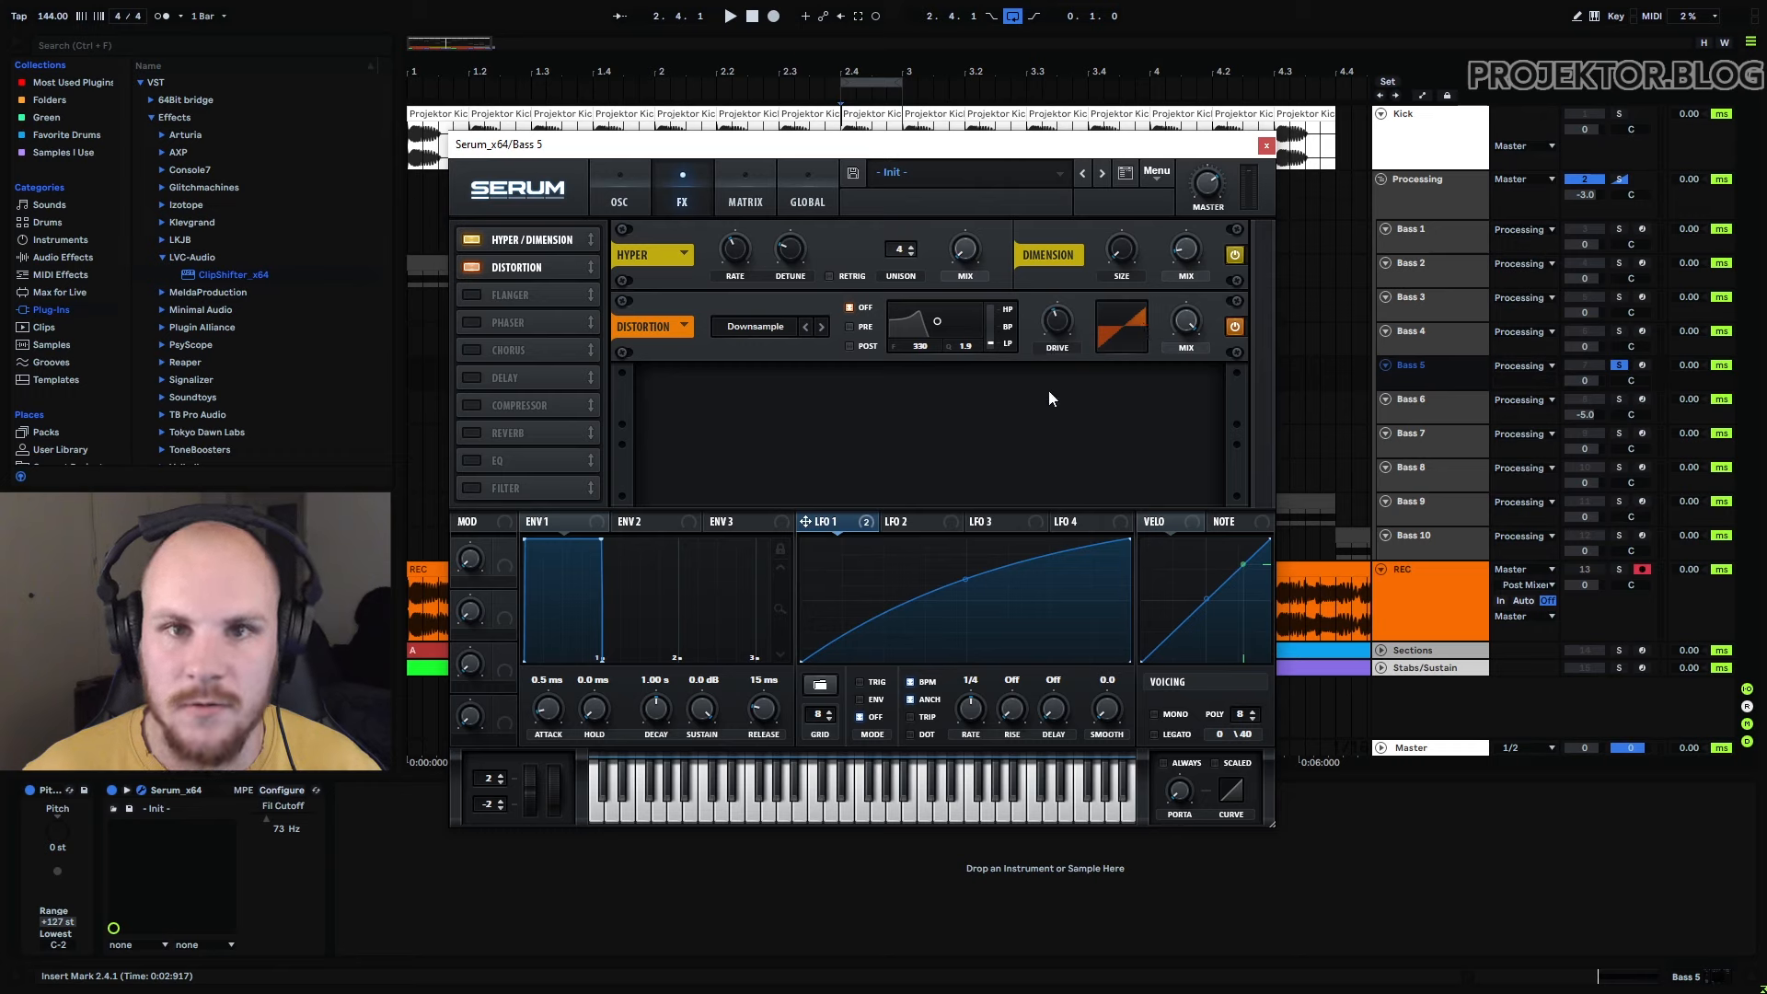
left_click(1234, 327)
key("space")
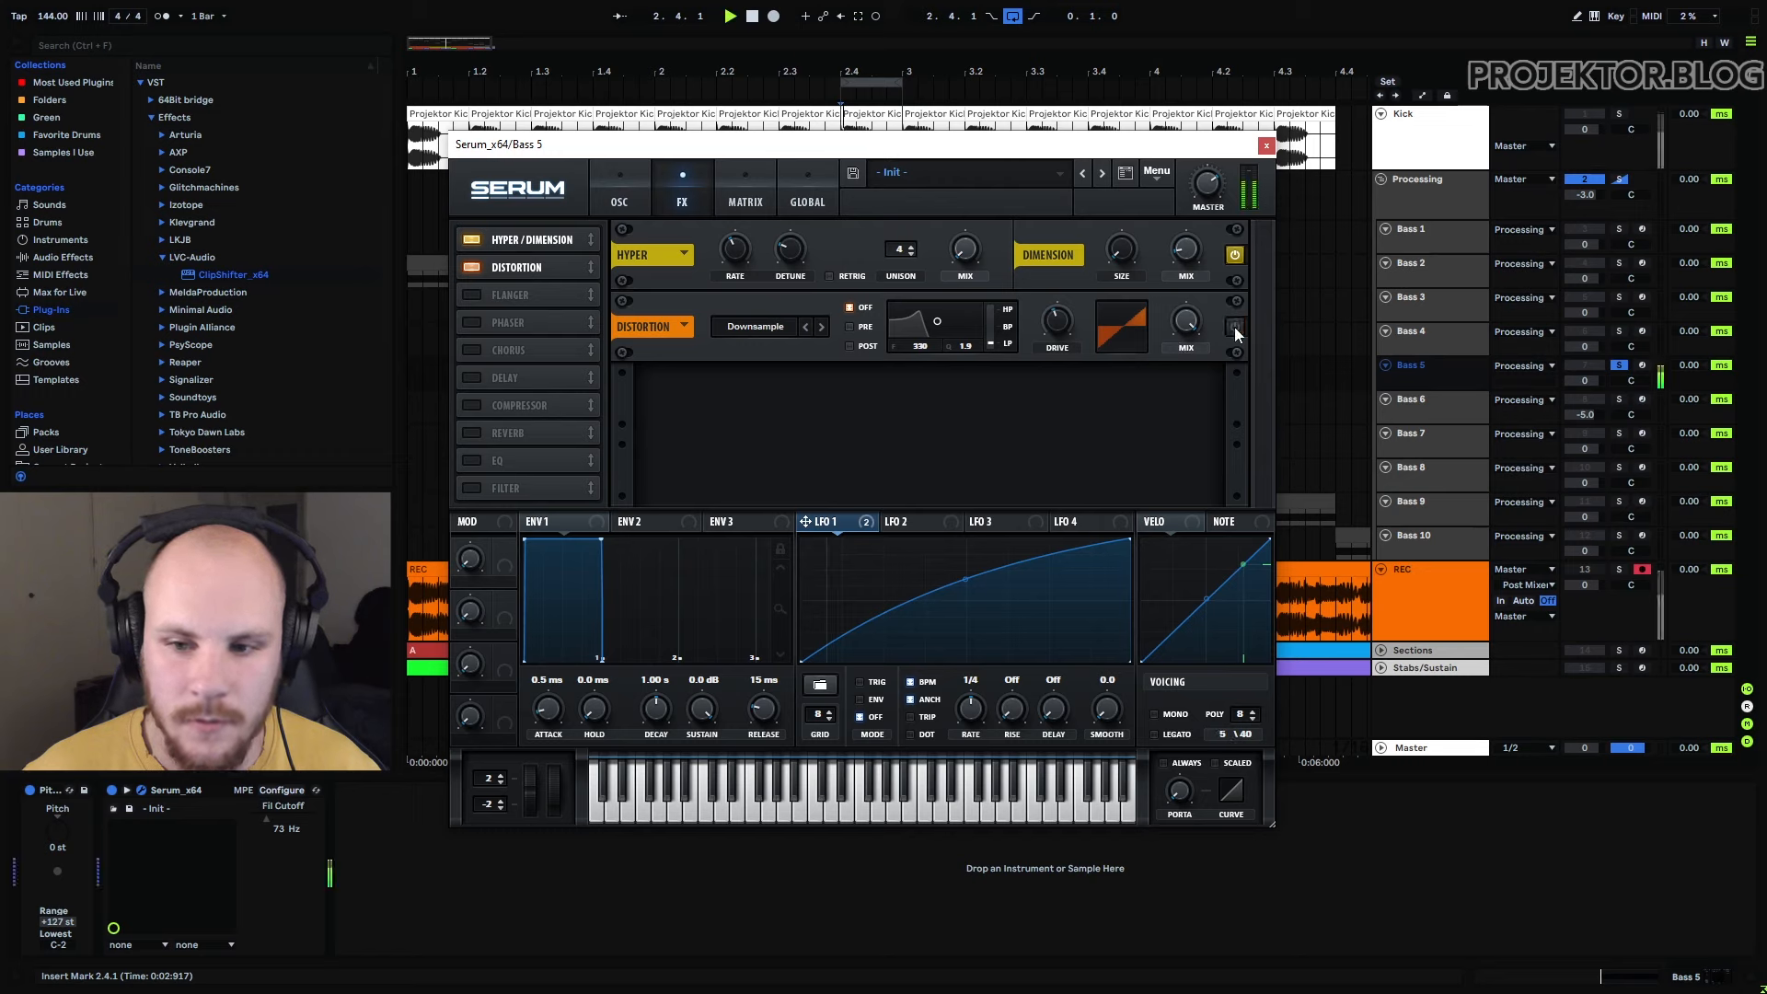
left_click(1234, 328)
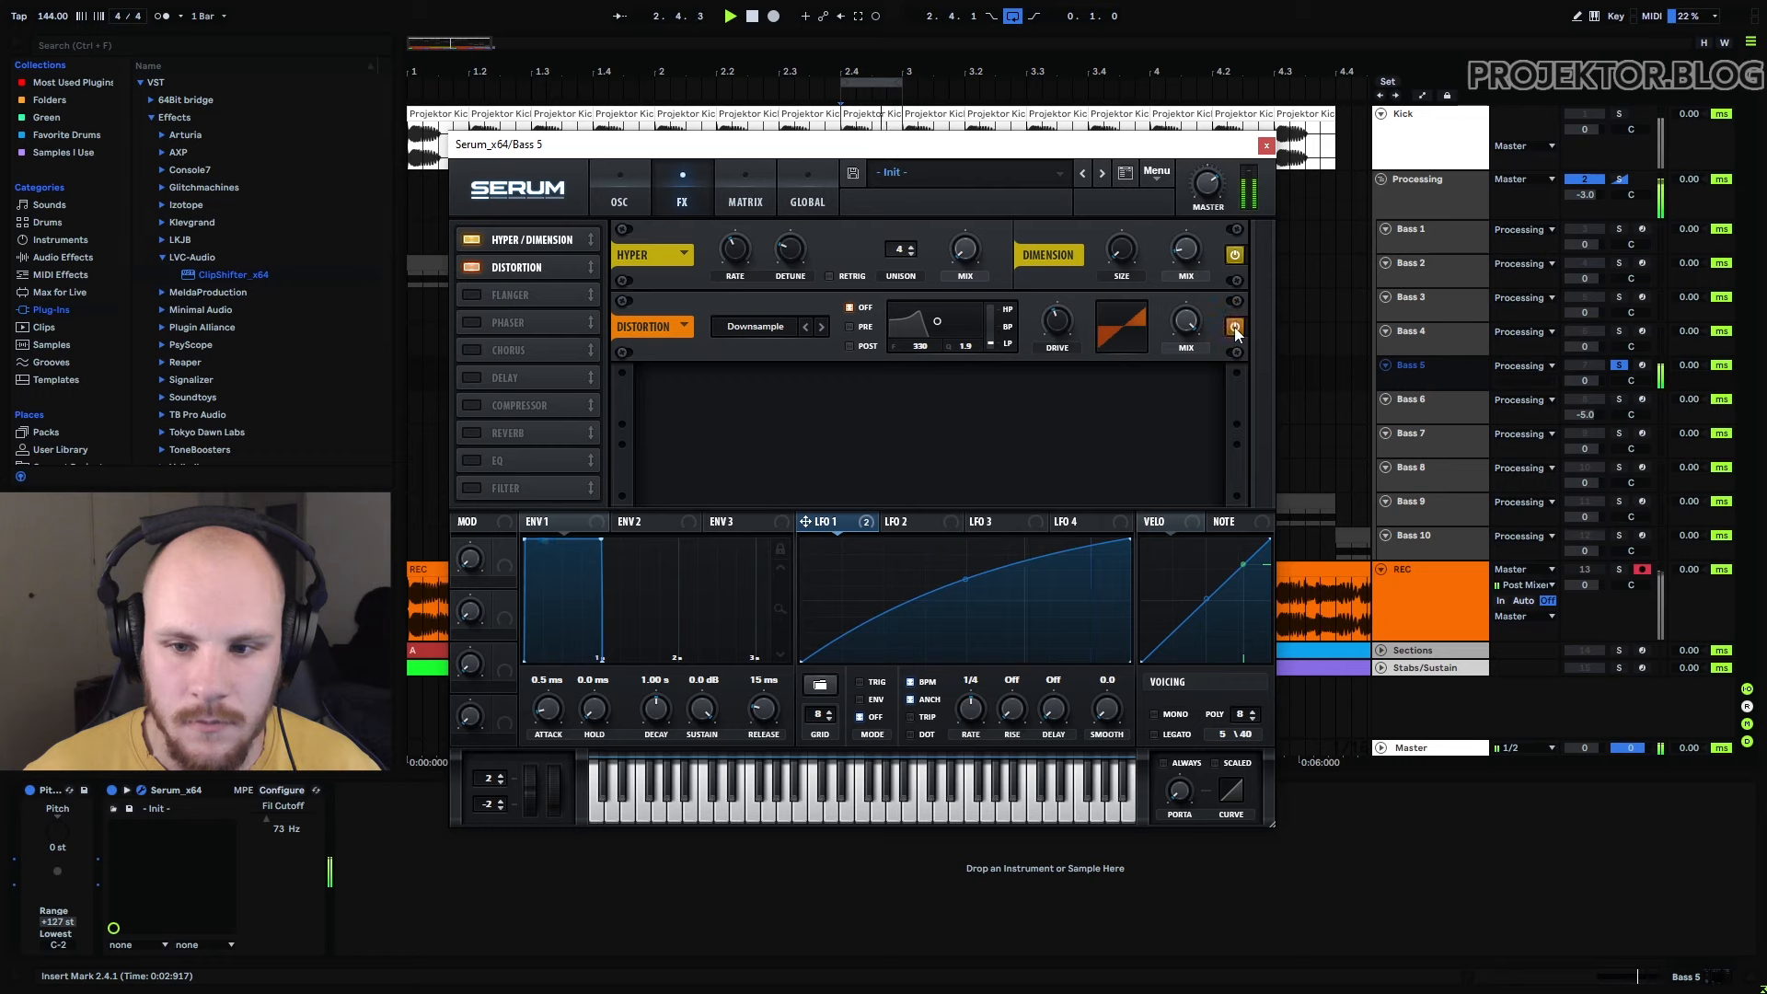
key("space")
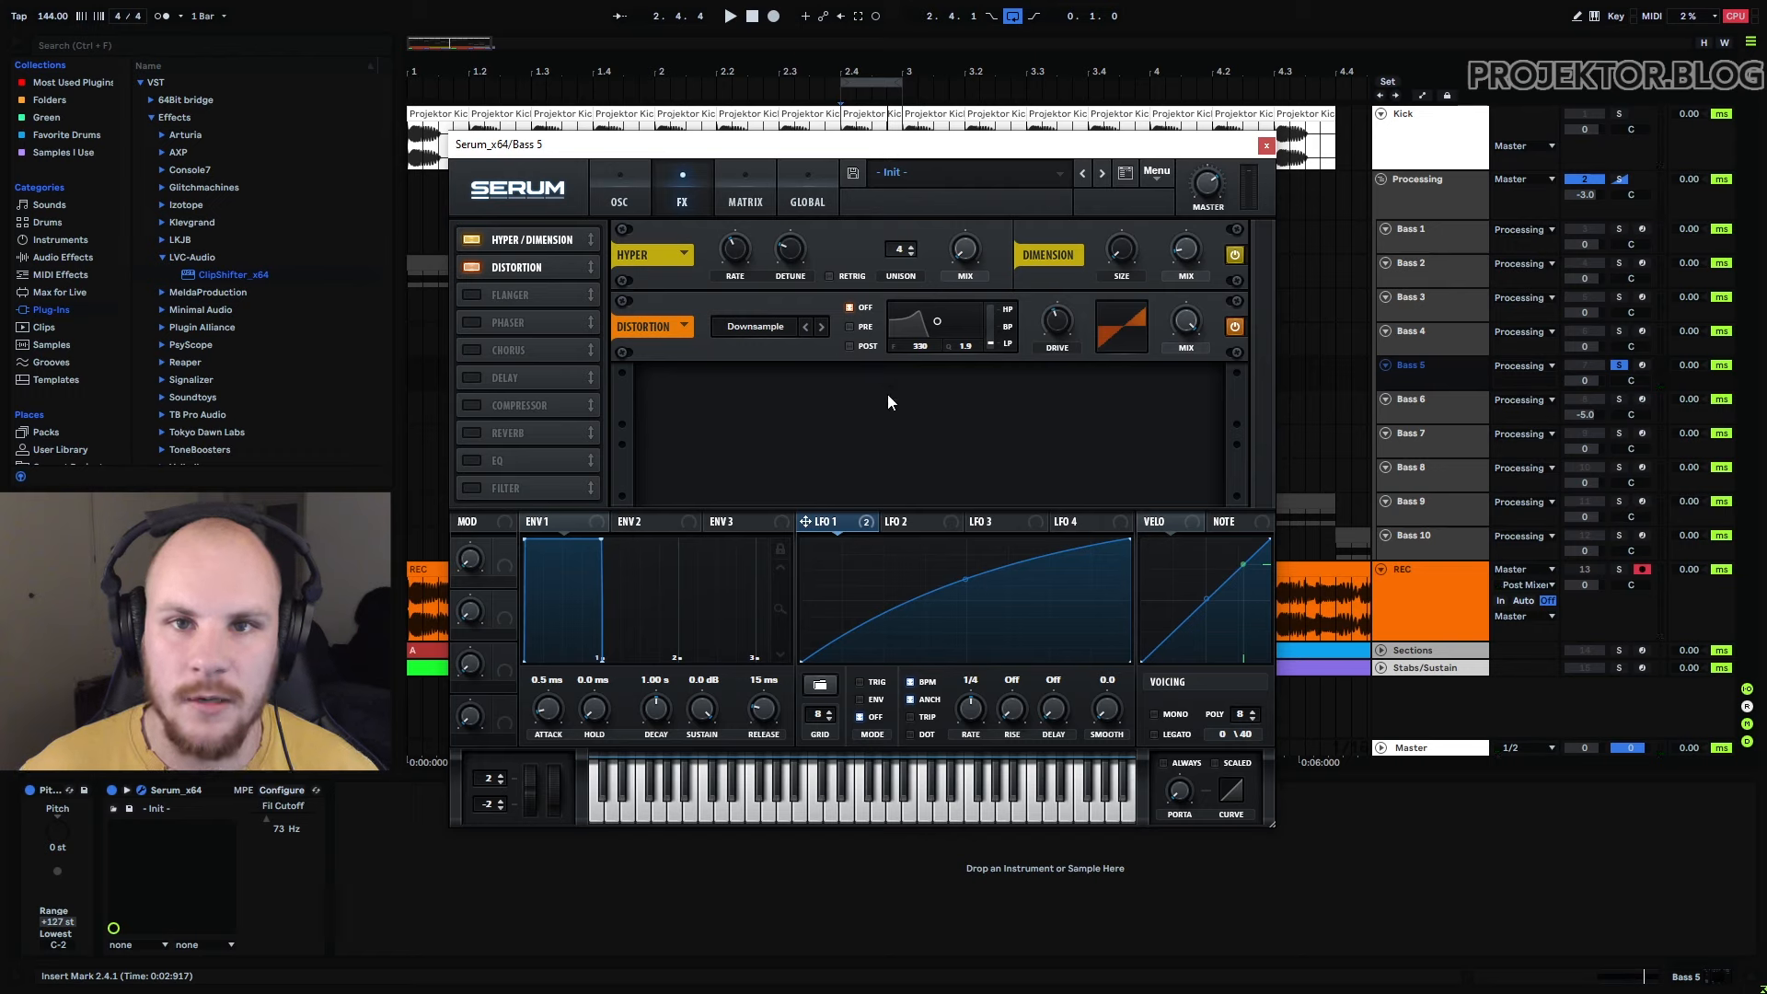
Audition Bass 5 while varying the Downsample distortion's drive, and return to the oscillator view
right_click(1057, 328)
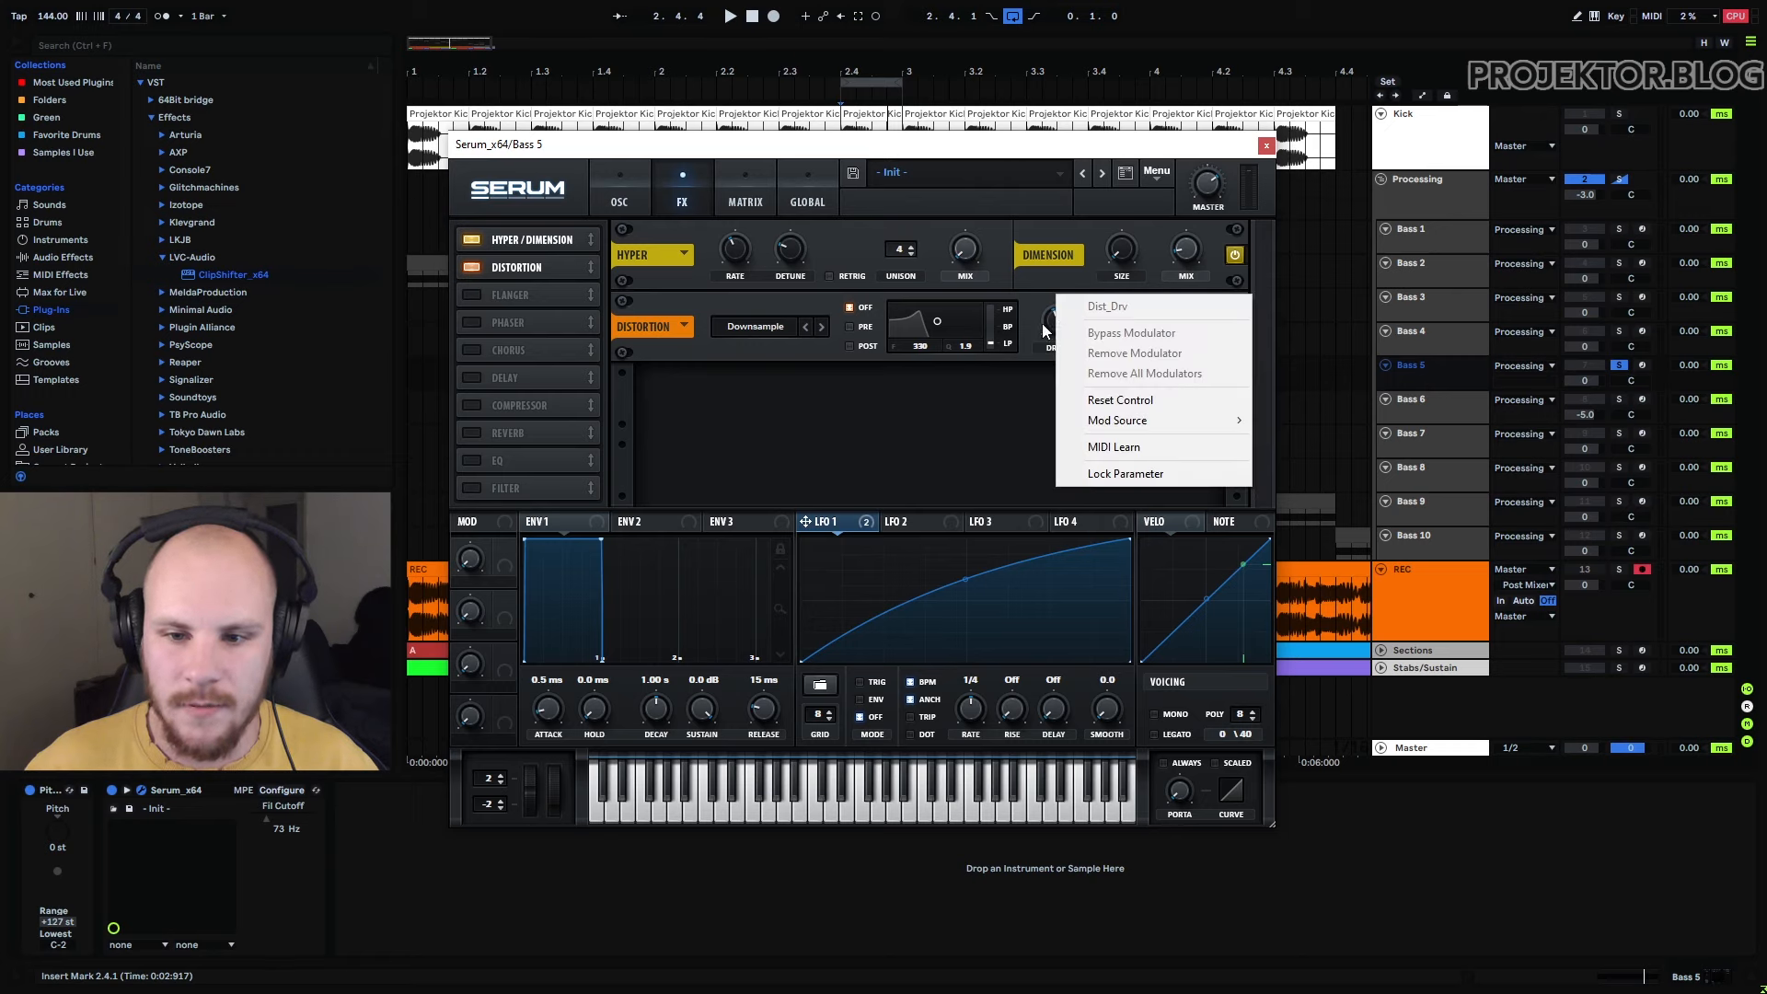
left_click(1045, 325)
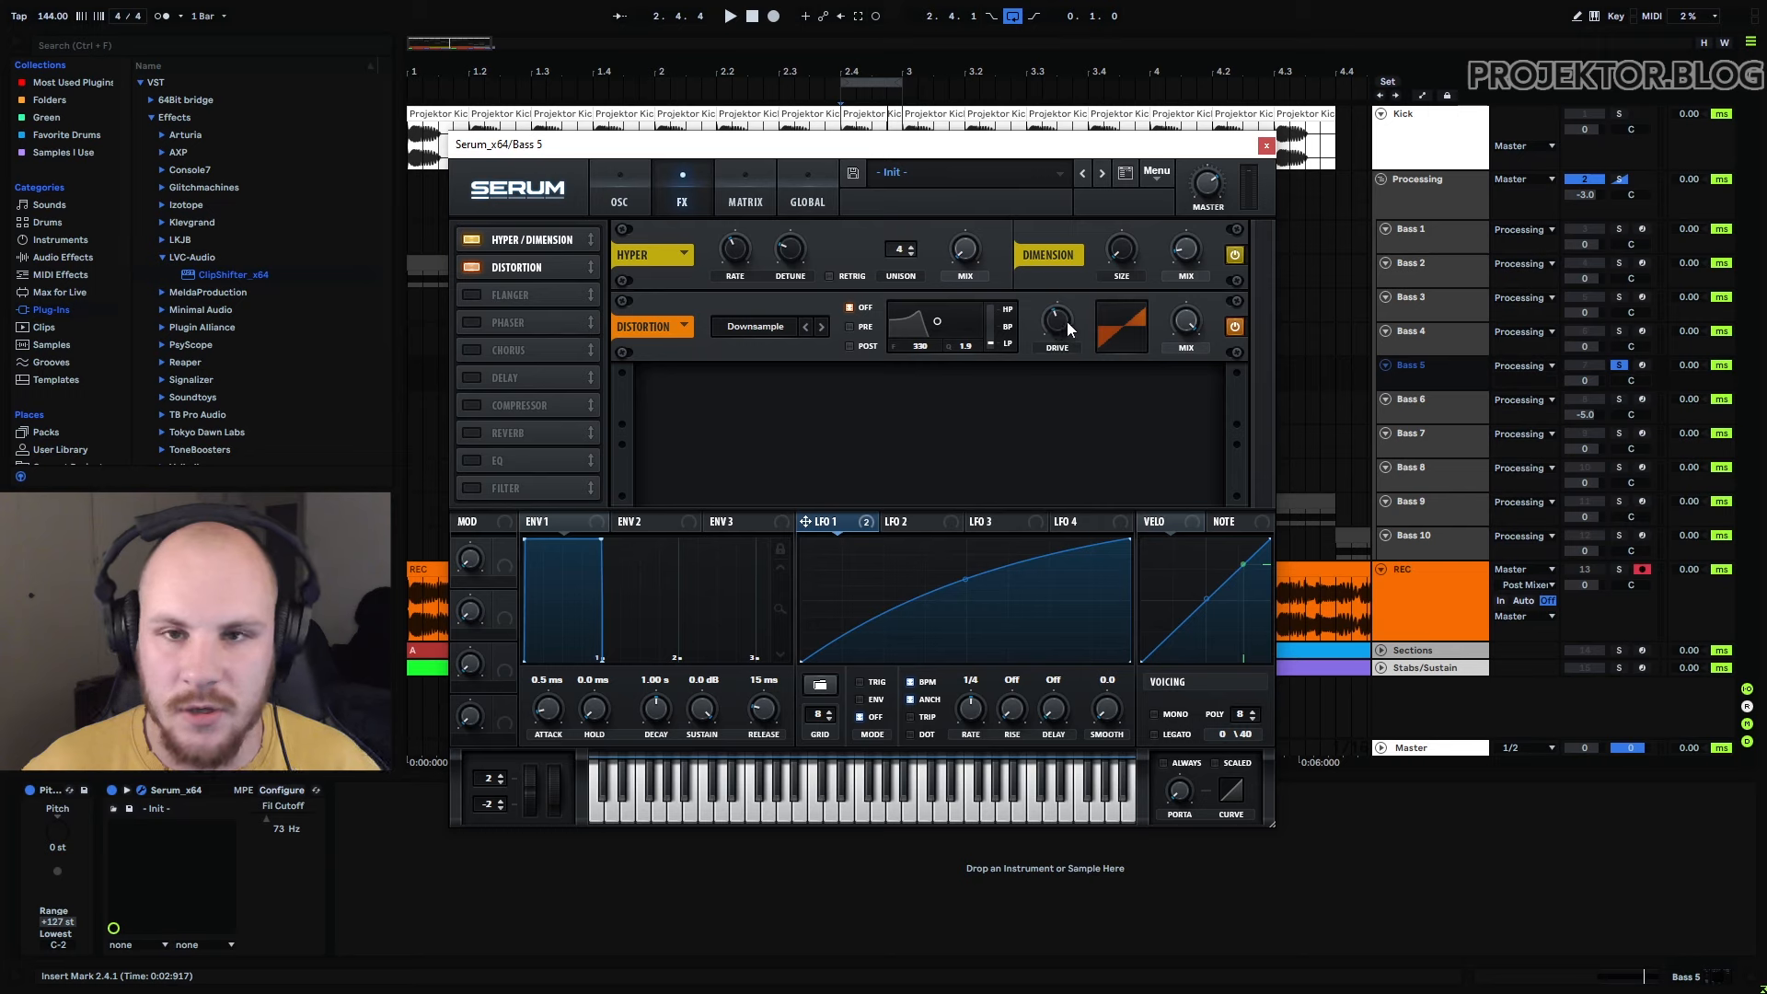
key("space")
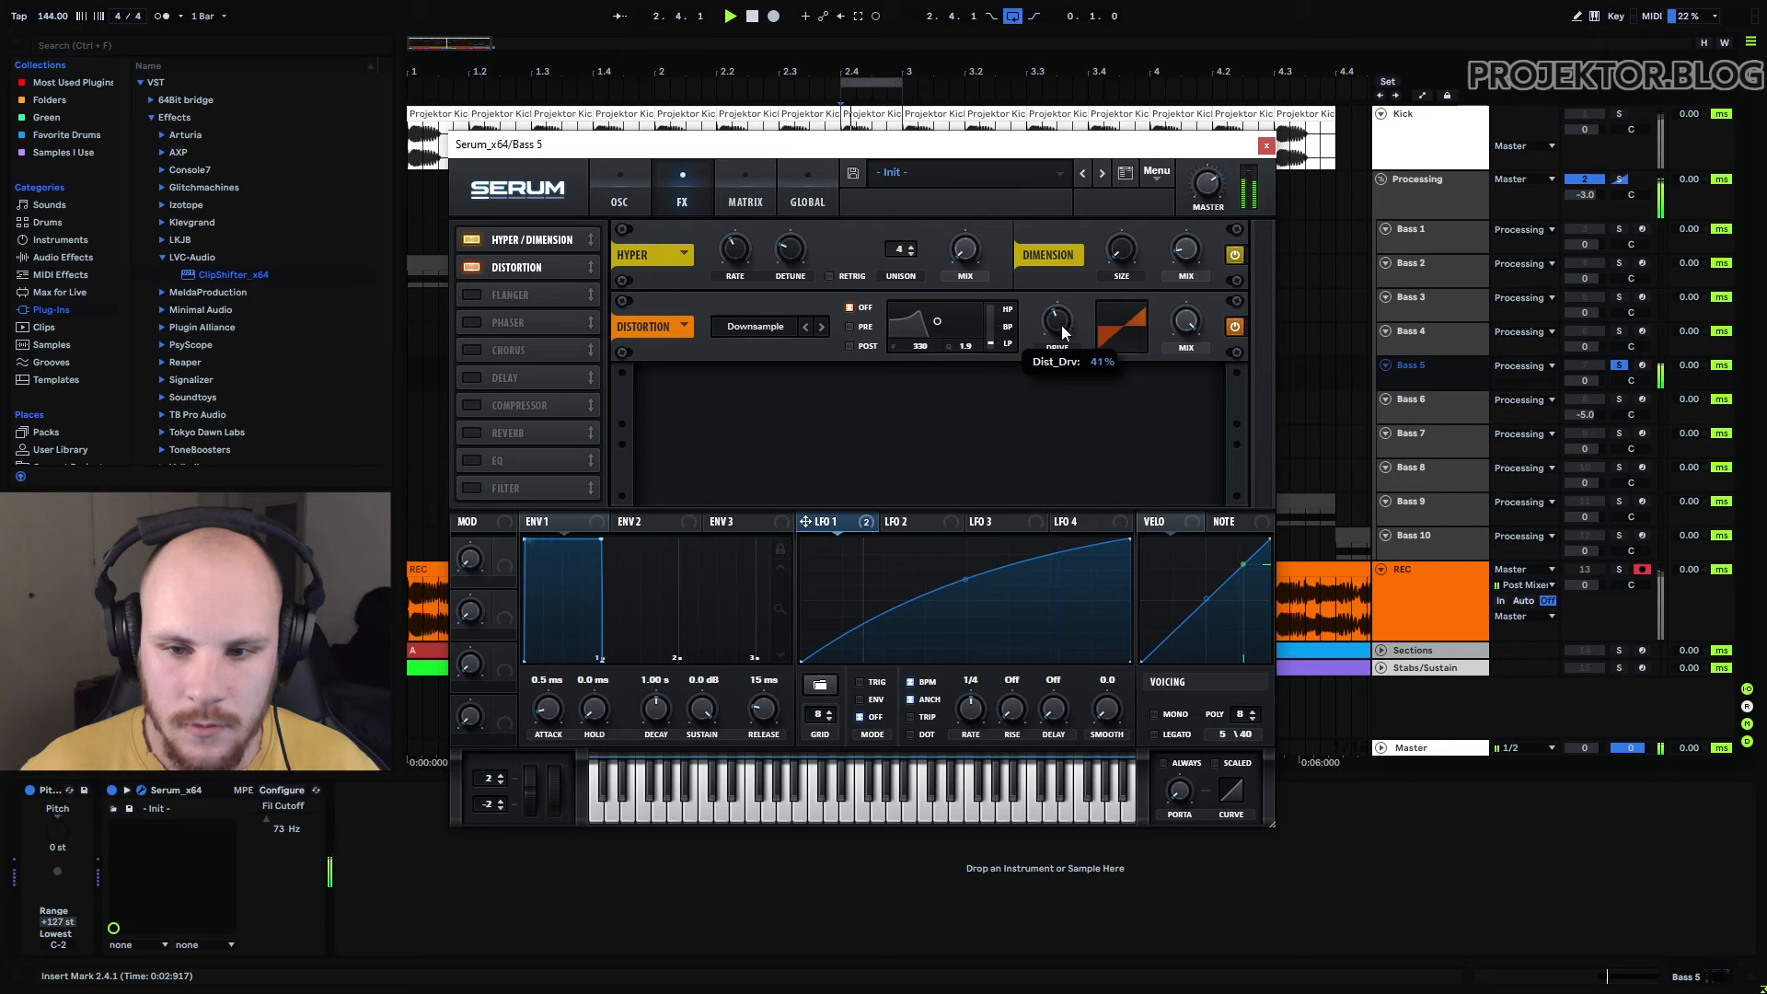
left_click_drag(1063, 324, 1064, 357)
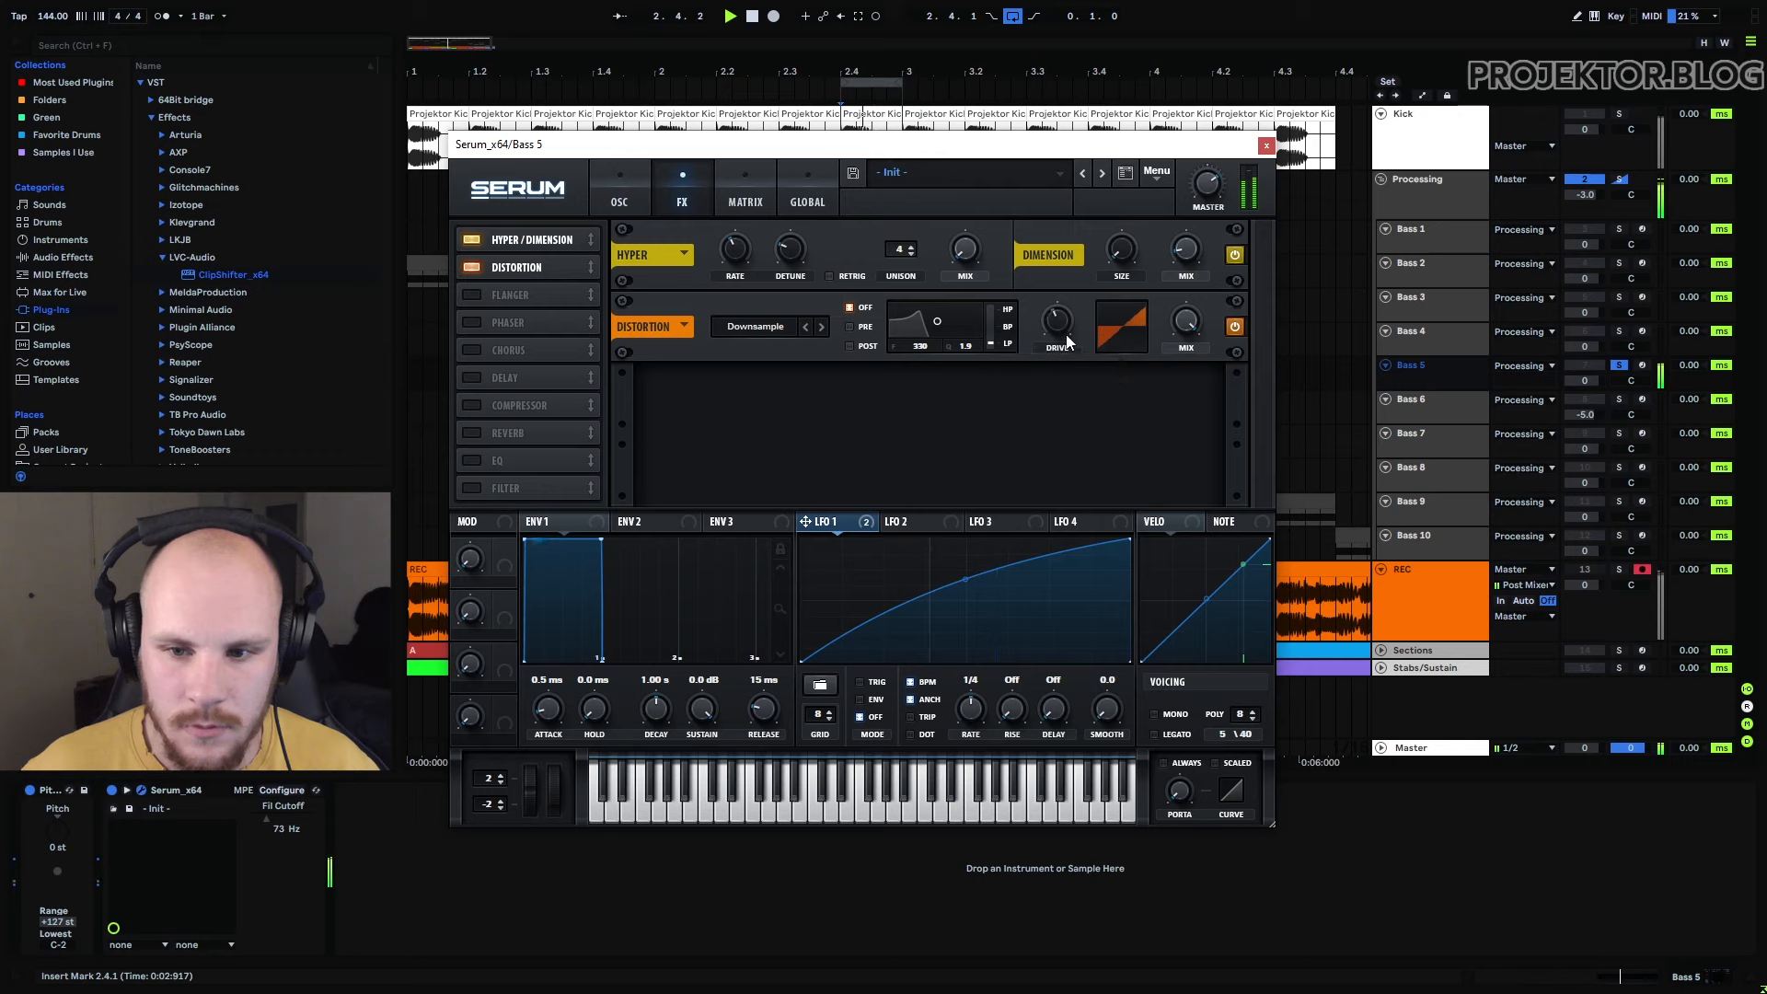
left_click(619, 189)
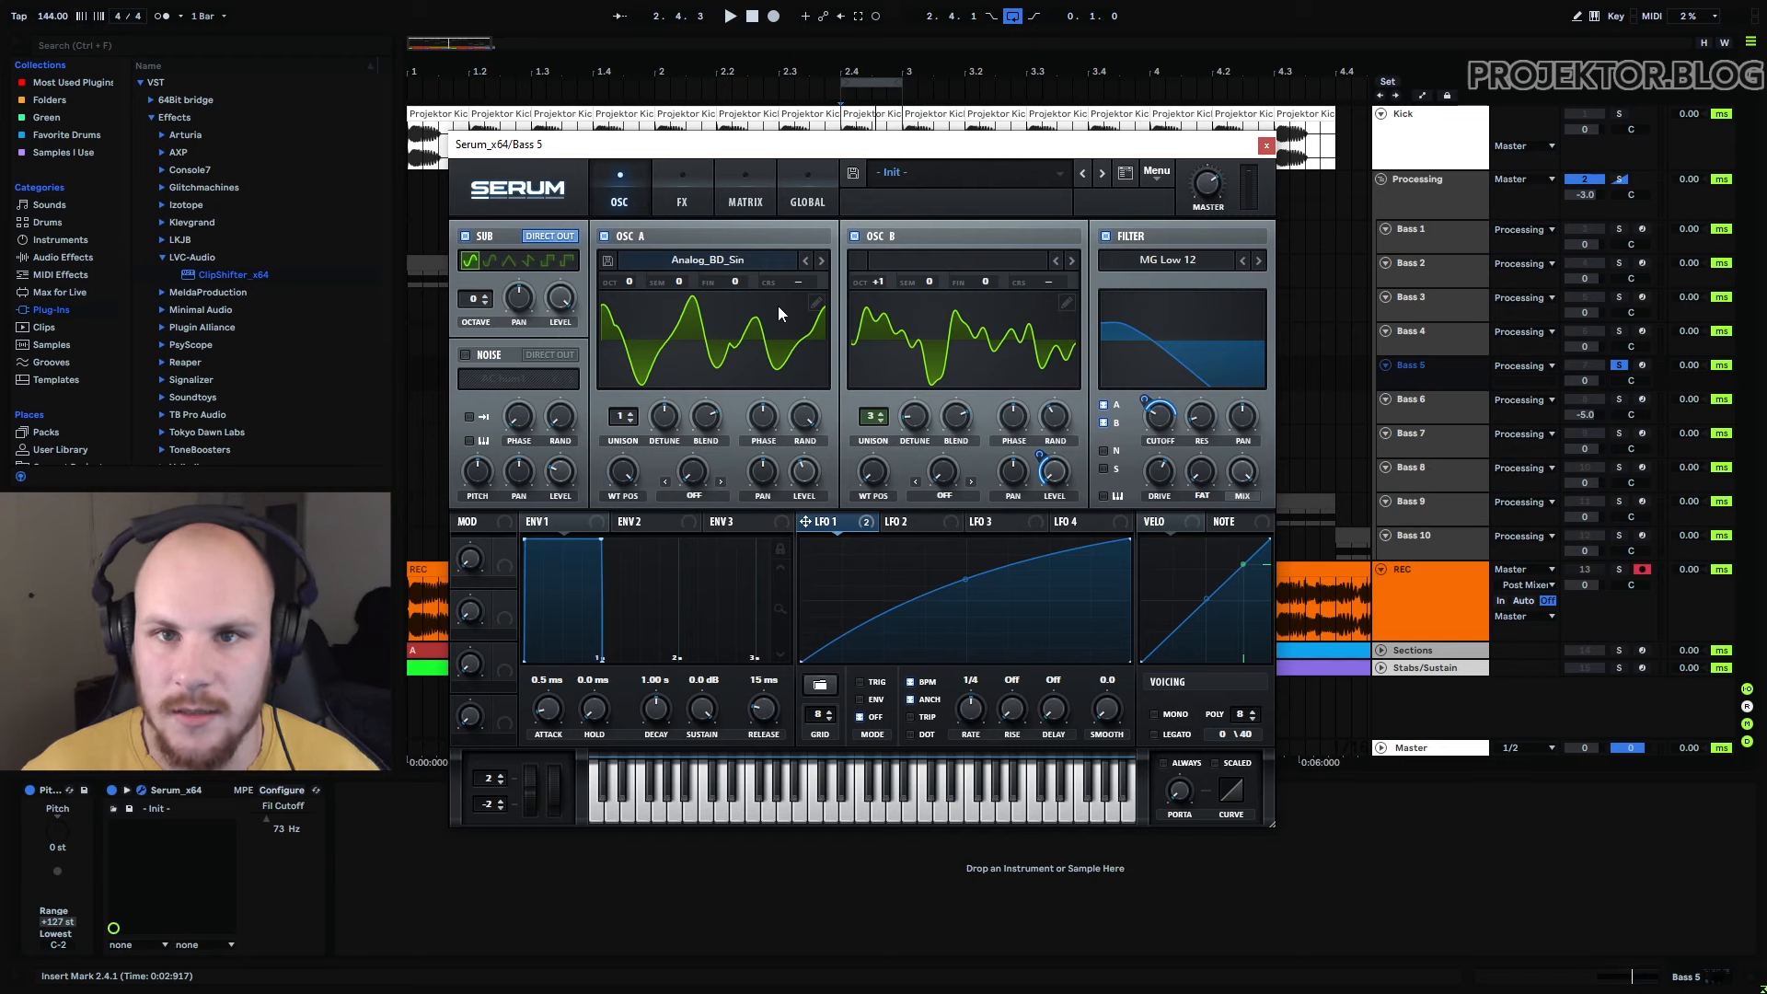
Audition Bass 6 soloed with the kick and Bass 1 from 2.1.1, and shorten the loop to start at 2.2.1
left_click(715, 416)
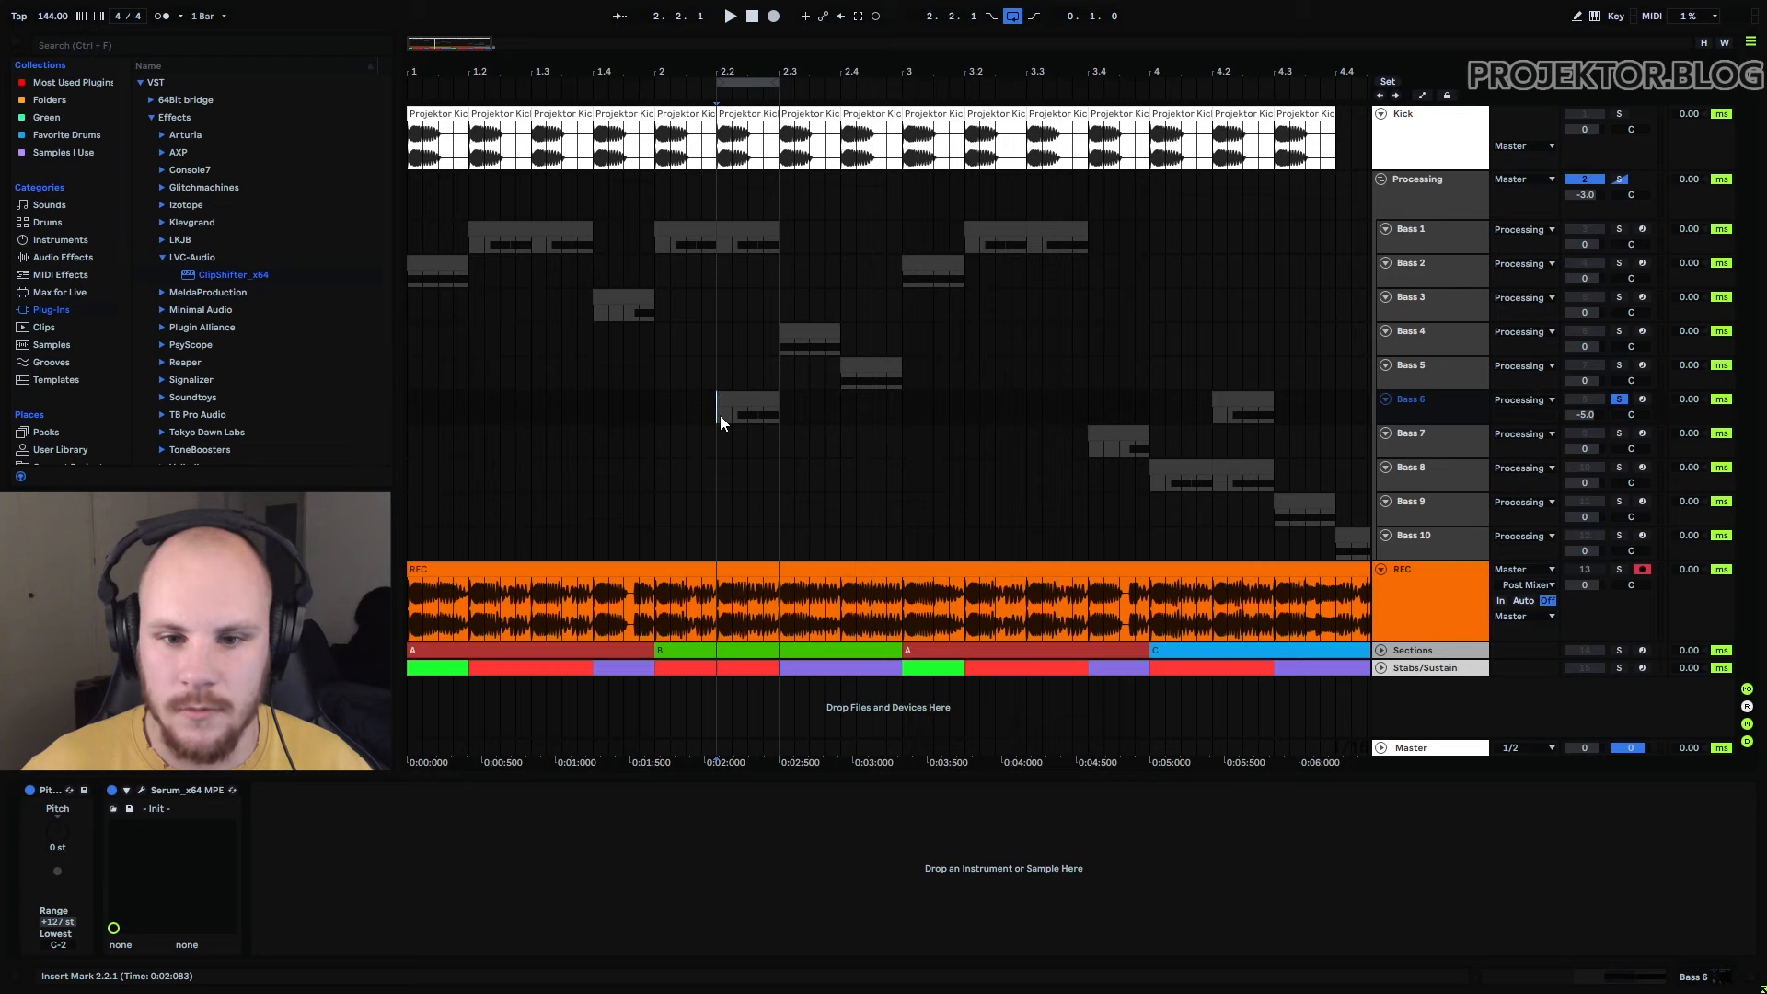
key("space")
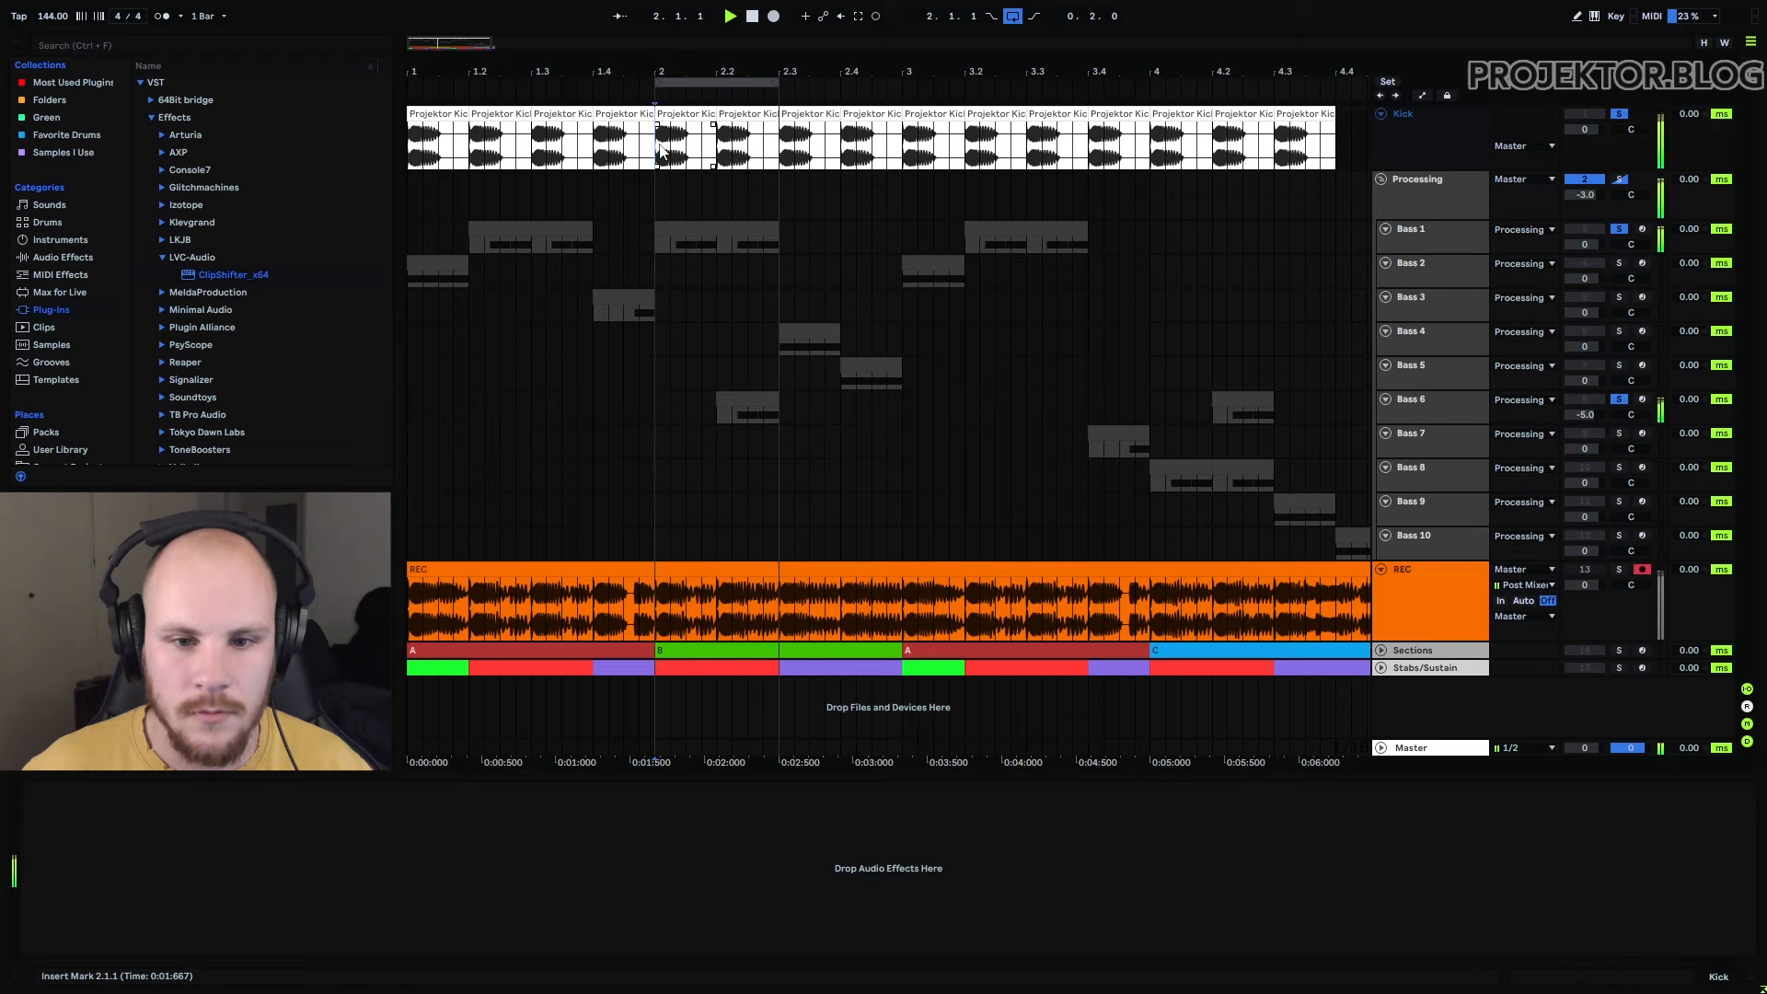
key("space")
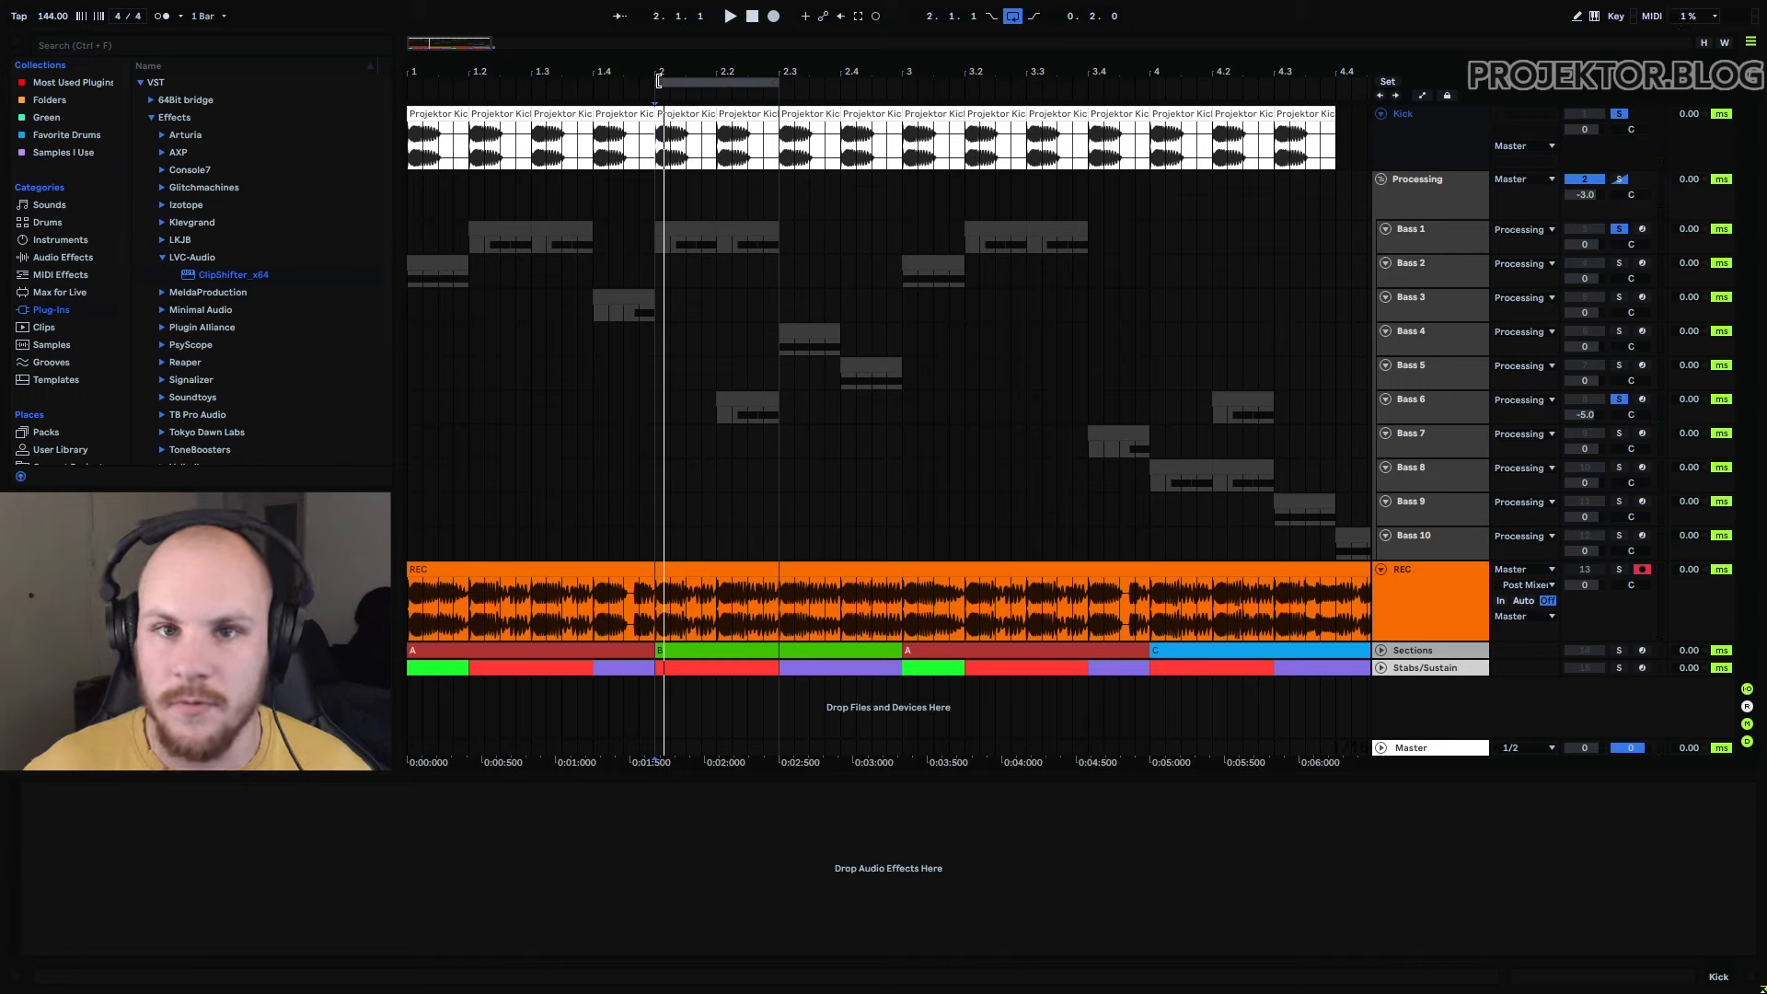
left_click_drag(659, 81, 719, 82)
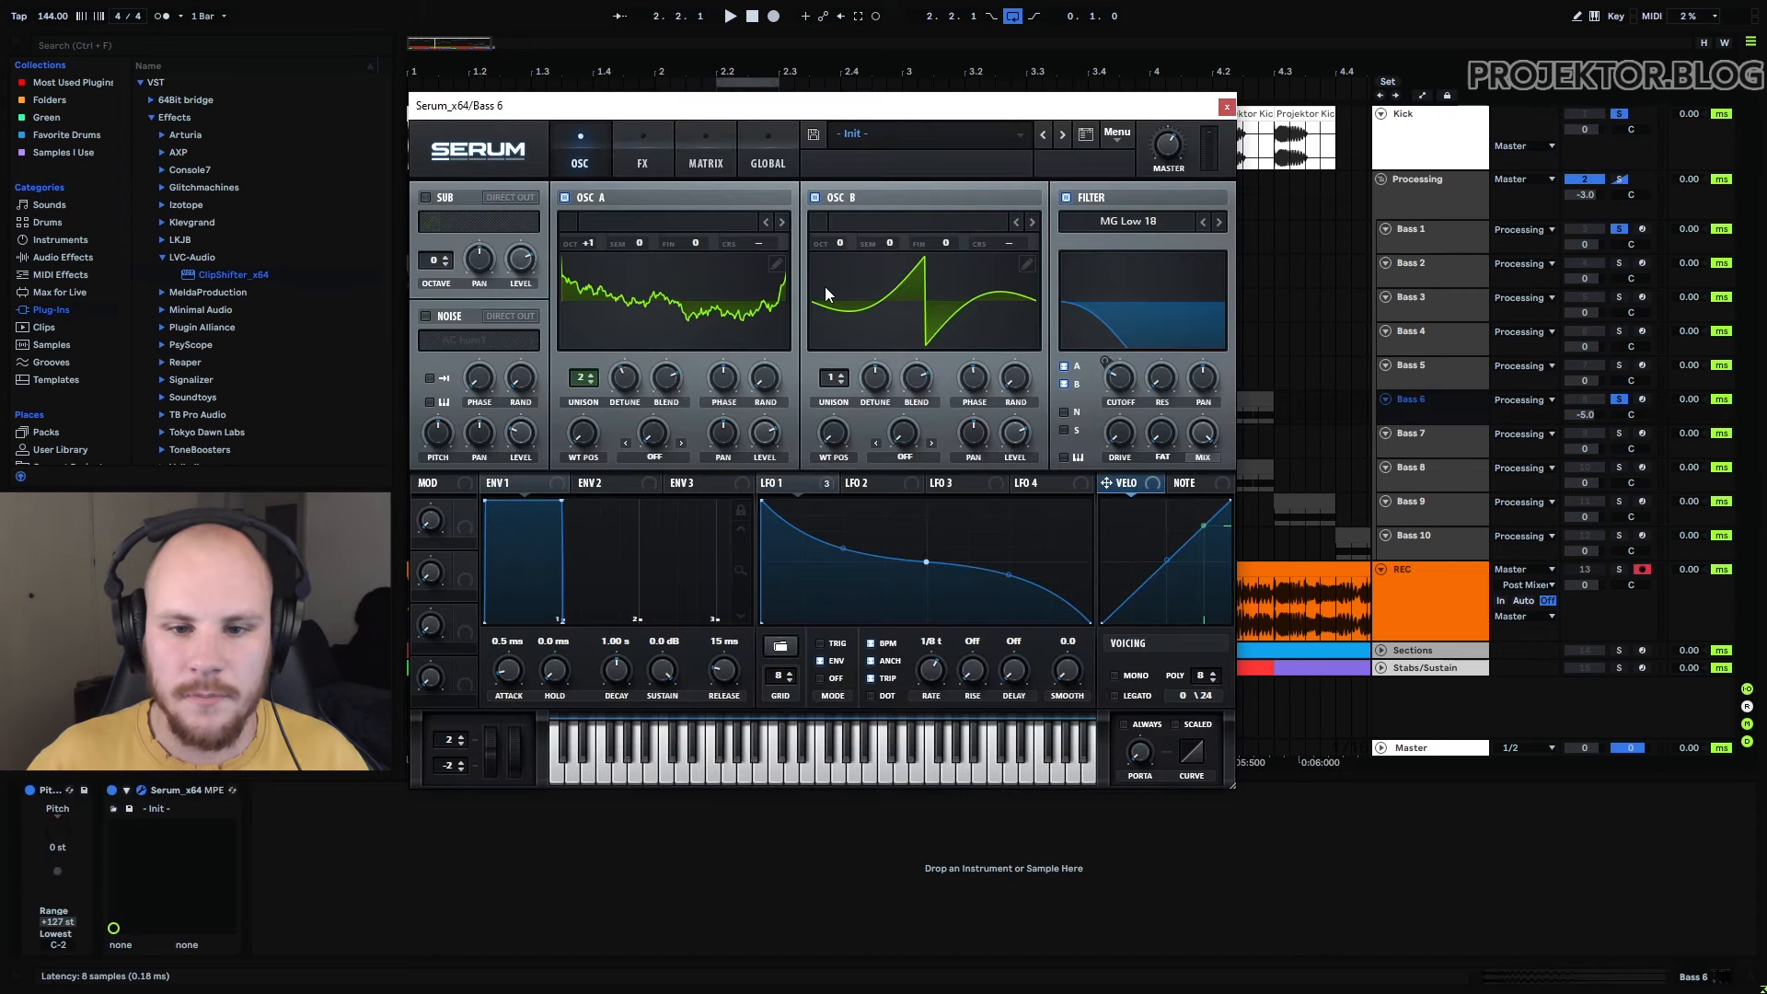
Inspect the single-frame wavetables of Oscillators A and B in Bass 6's Serum, and the global unison settings
left_click(778, 267)
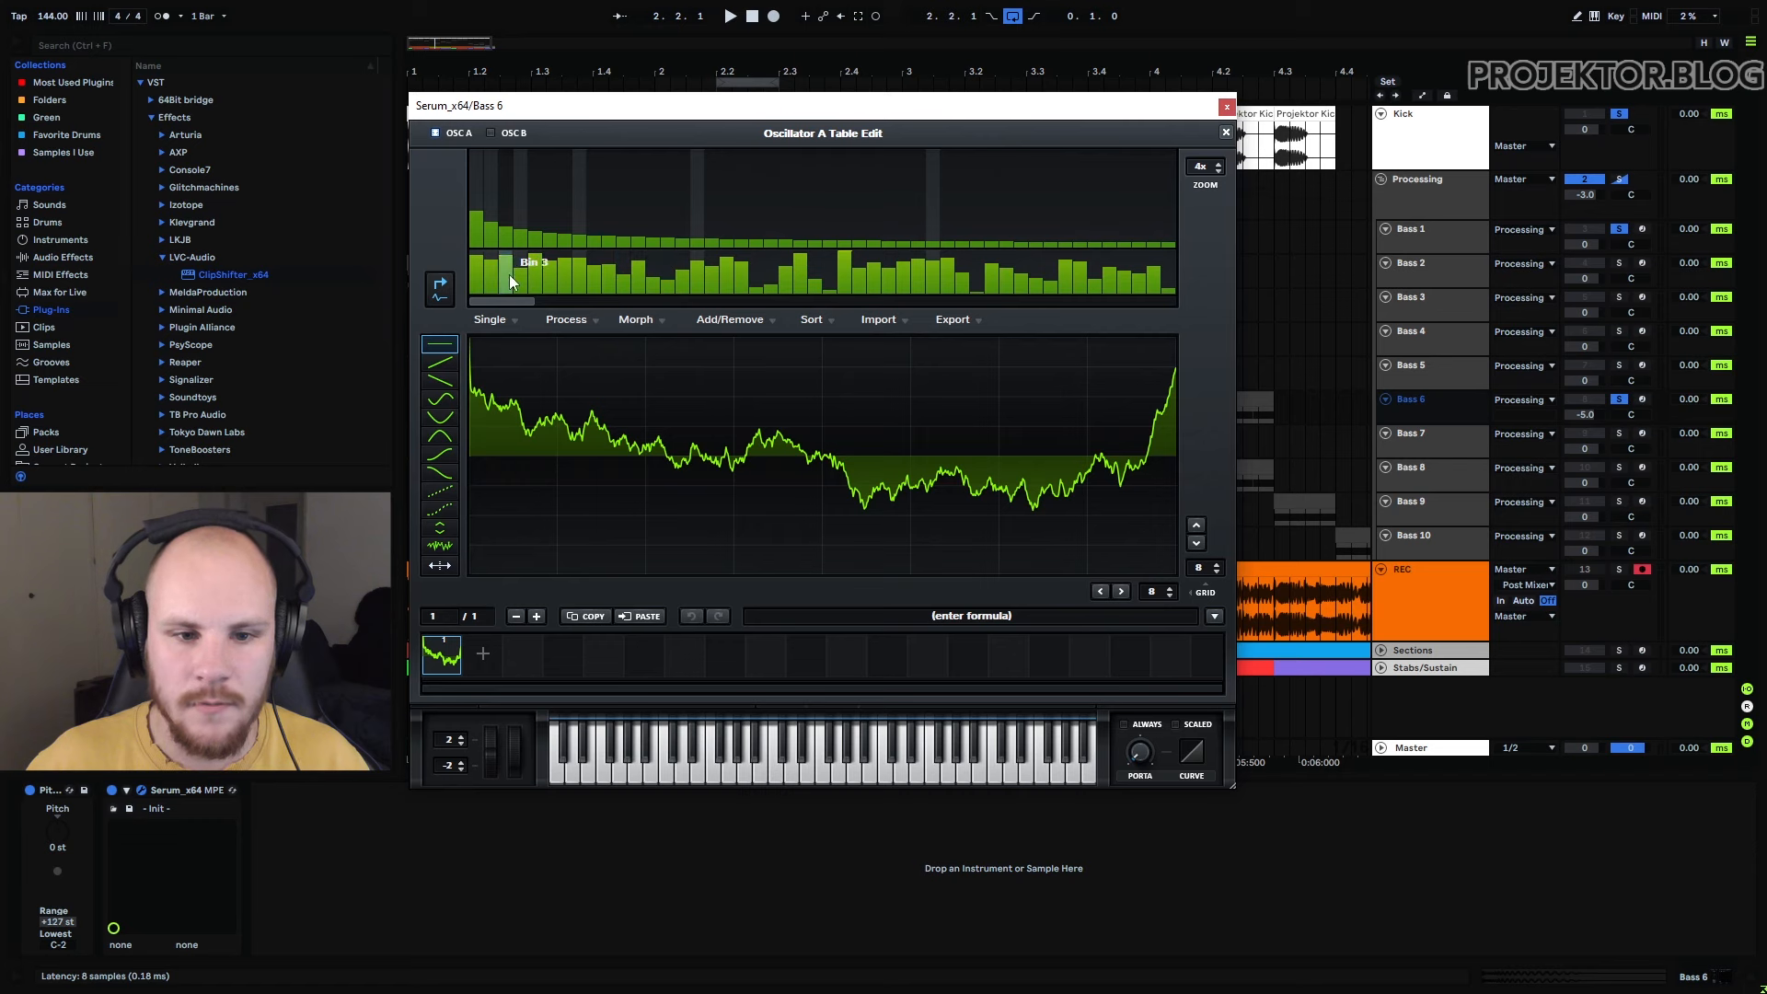
left_click(1226, 133)
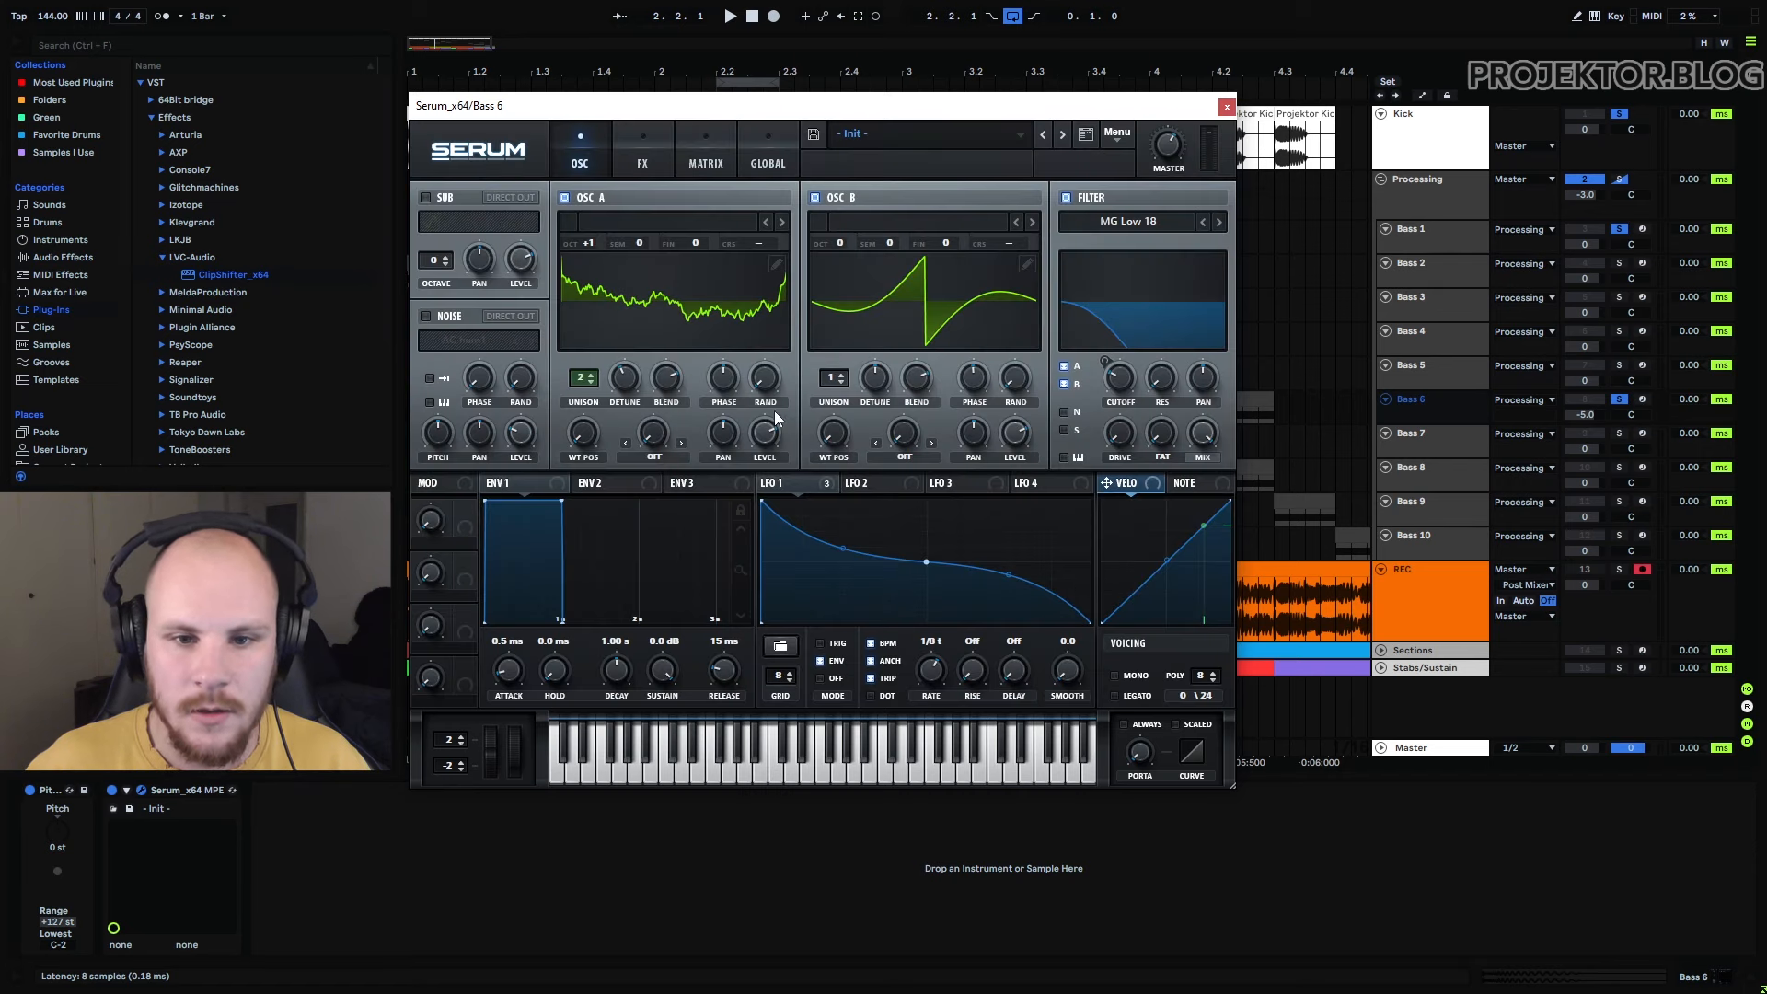
left_click(772, 164)
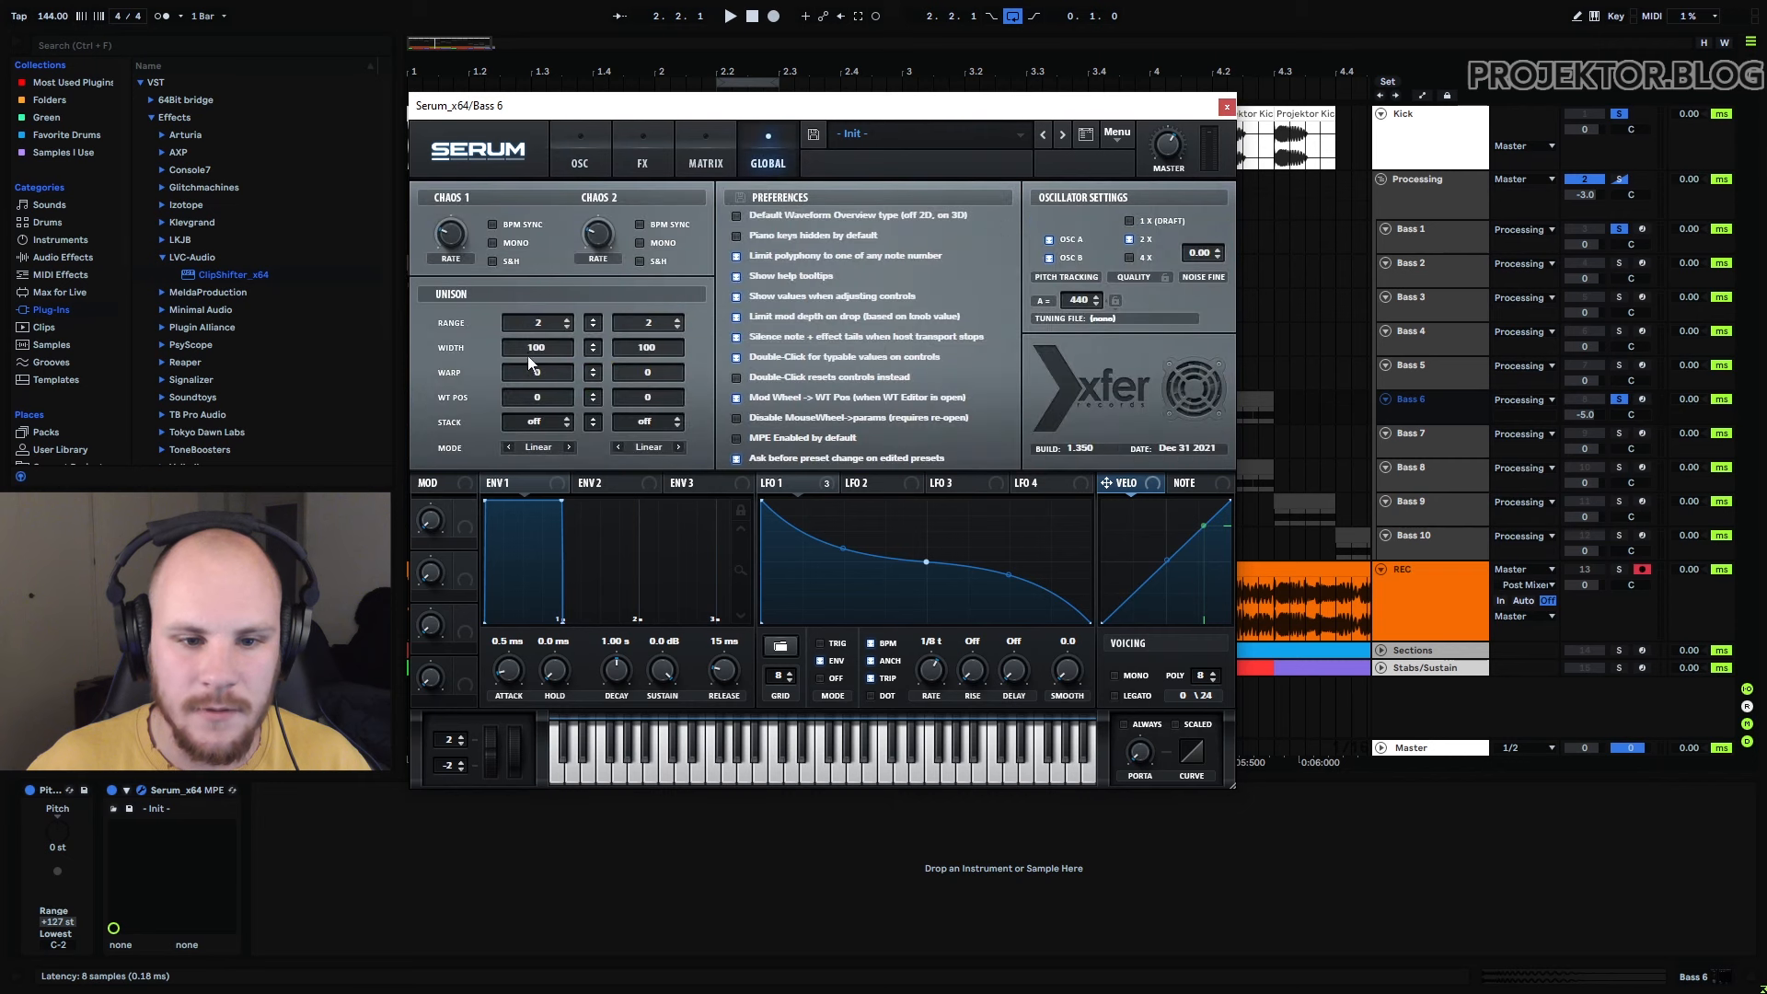
left_click(584, 143)
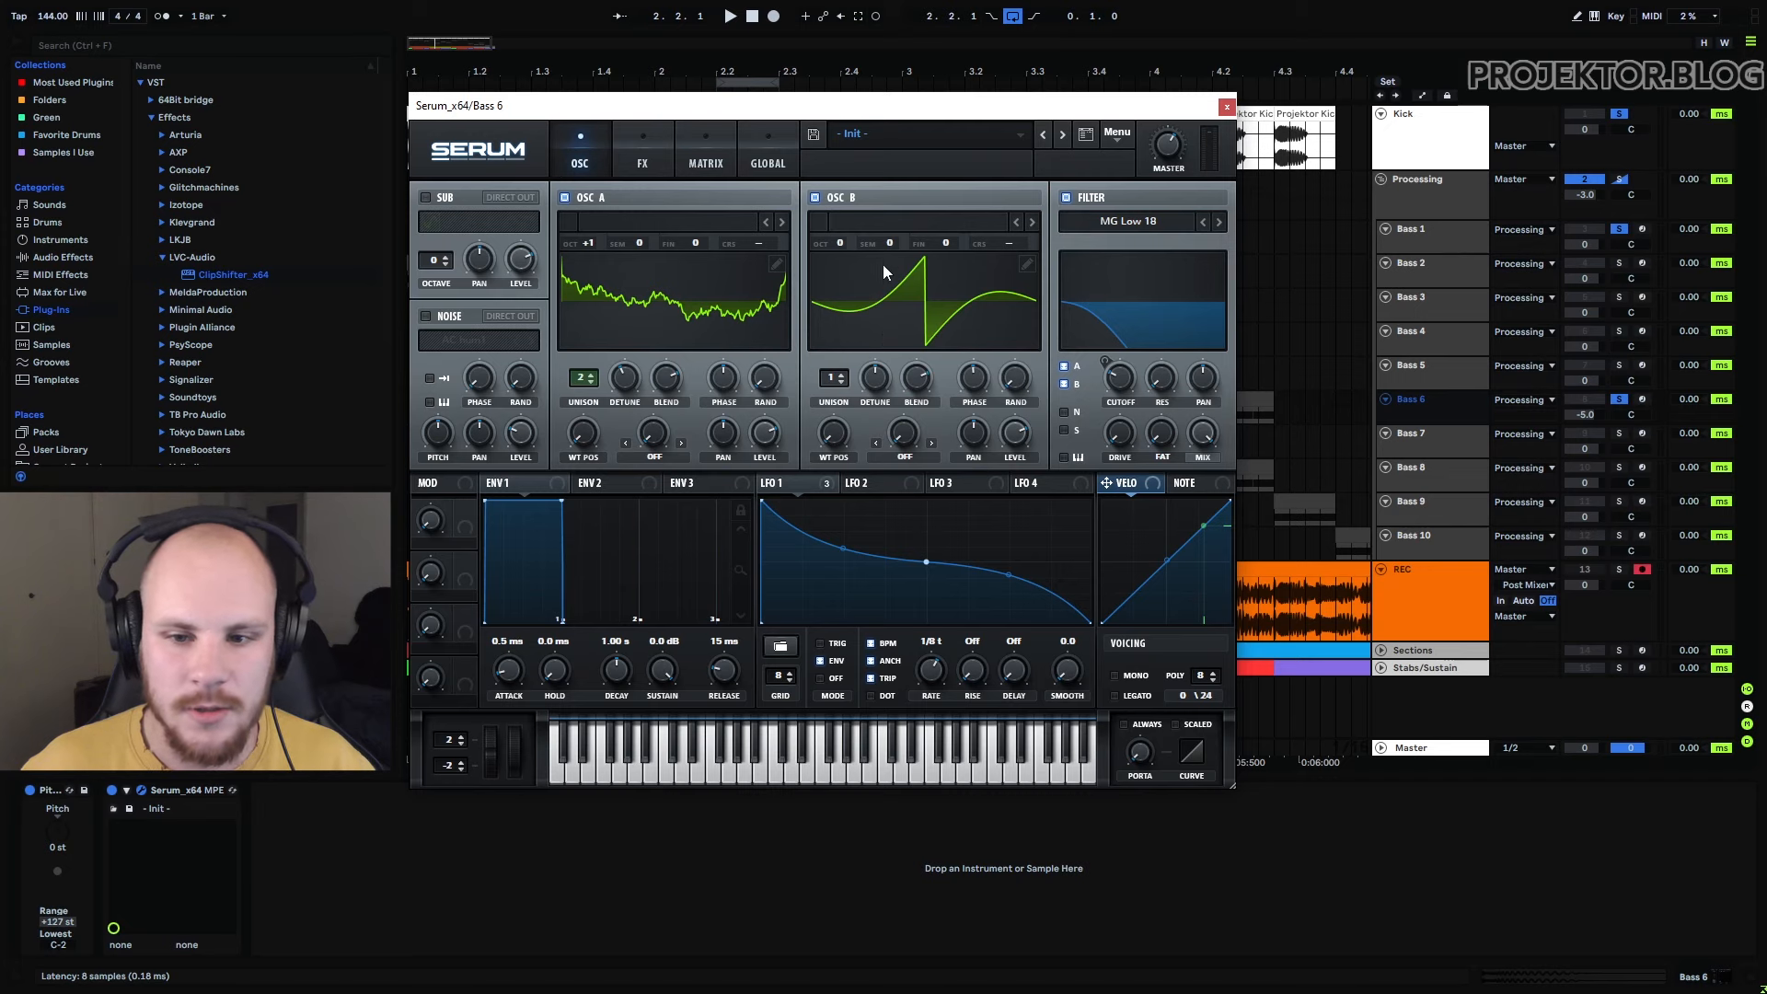
left_click(1027, 265)
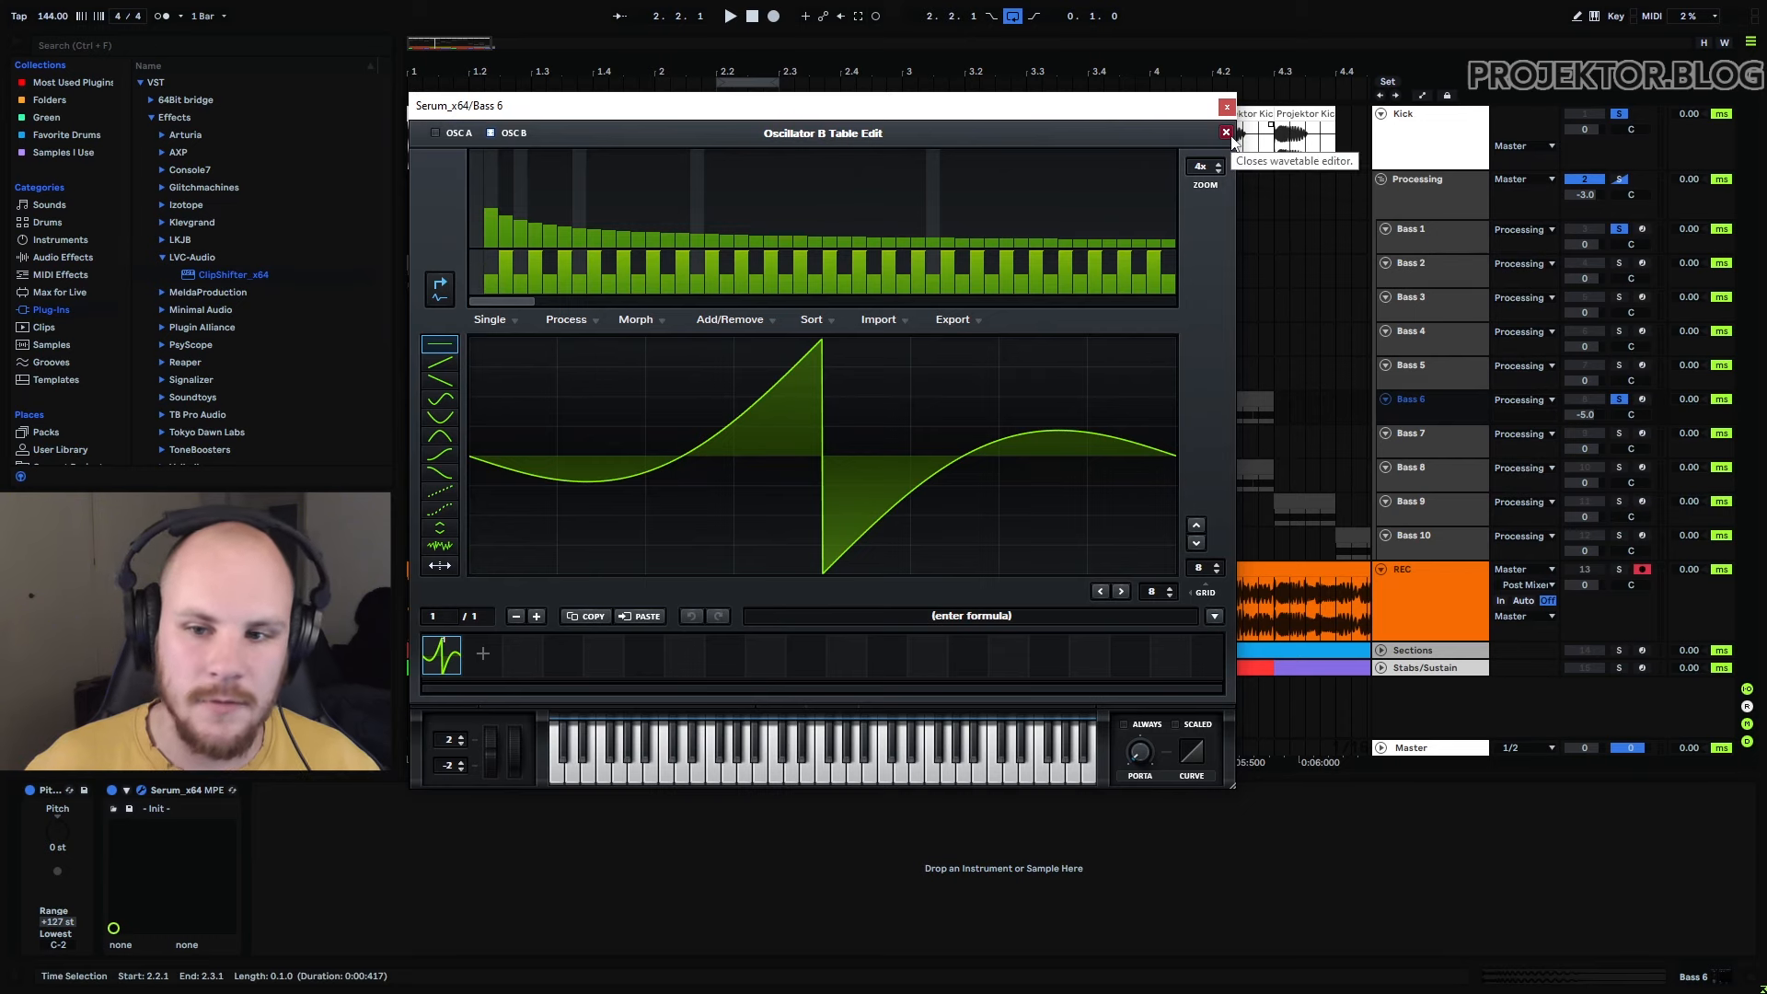
left_click(1228, 135)
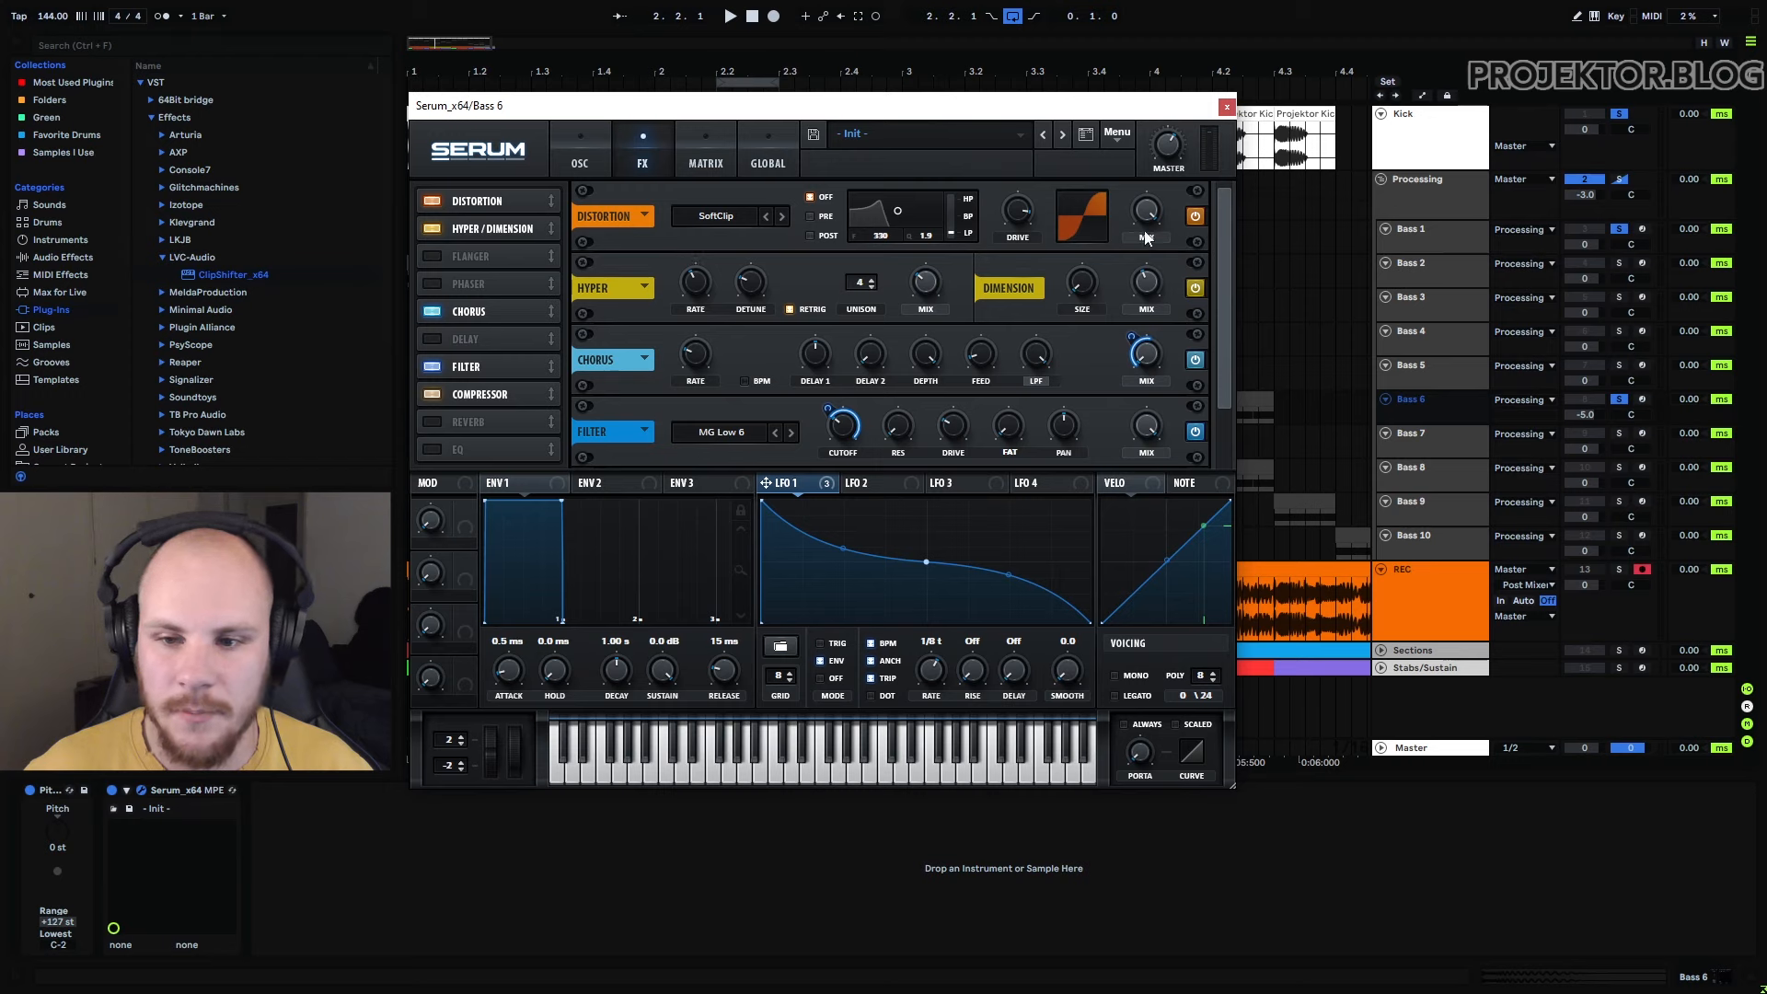
Review Bass 6's effects chain from the SoftClip distortion through Hyper/Dimension and Chorus to the filter
scroll(1218, 236, "down", 1)
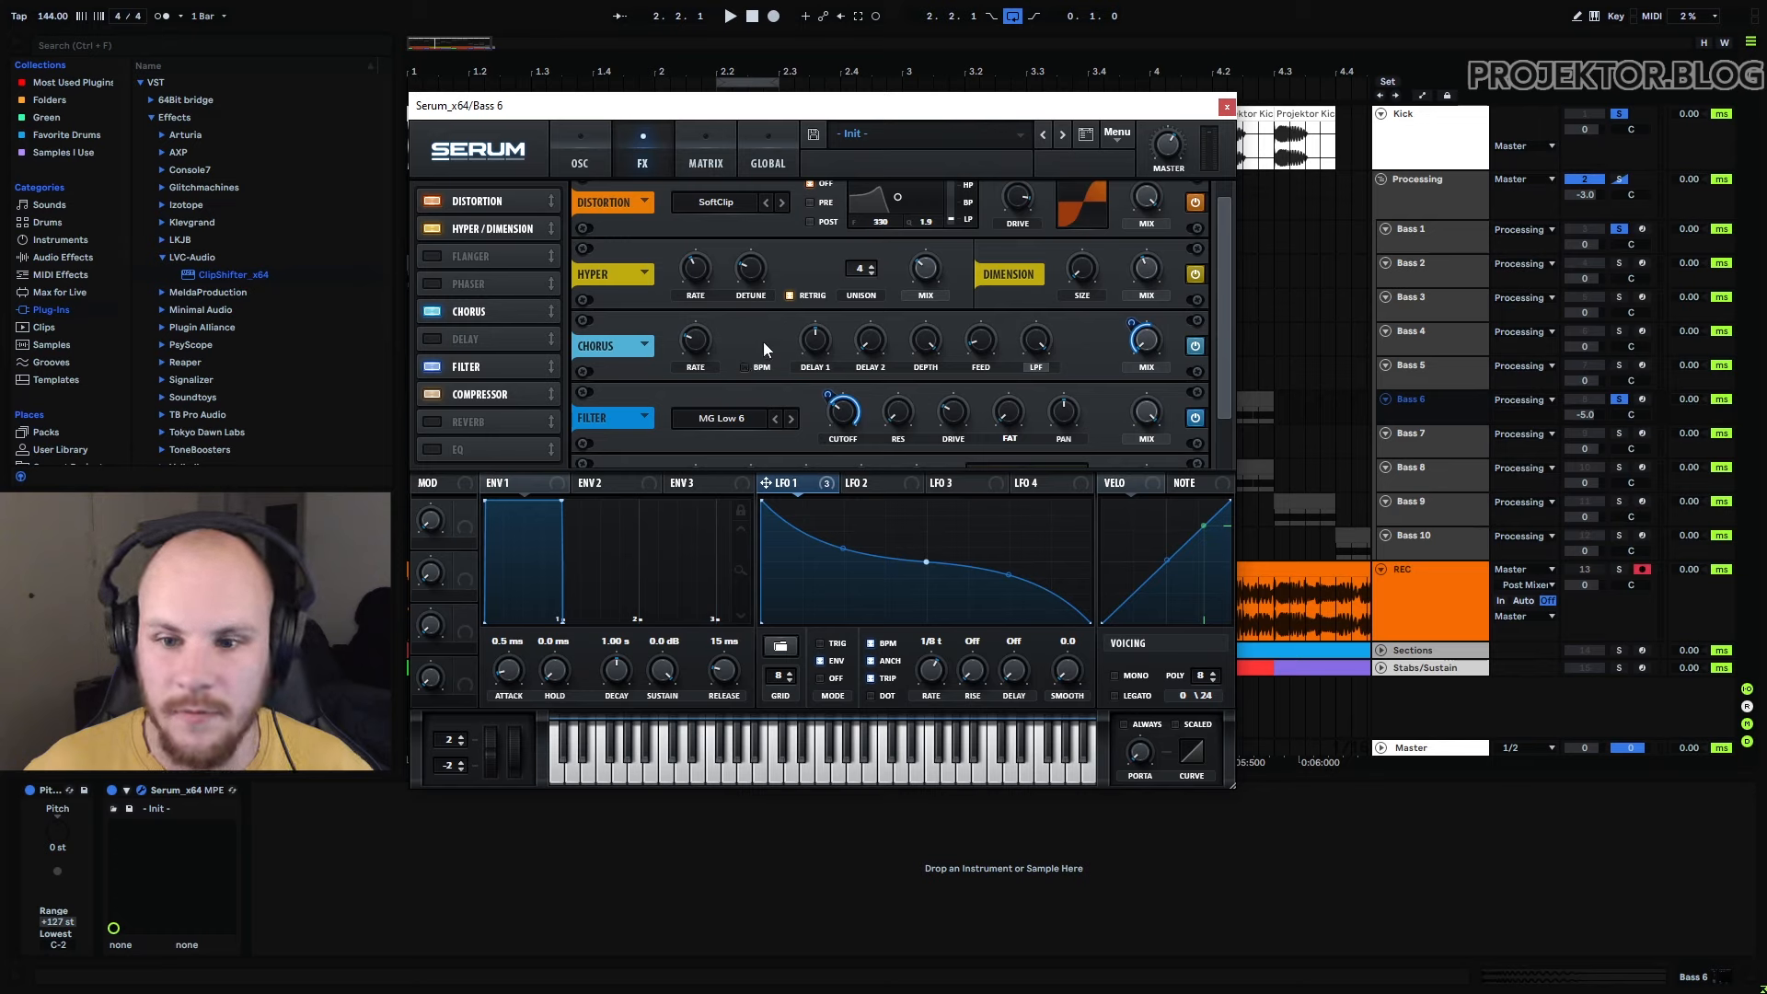
scroll(1221, 324, "down", 2)
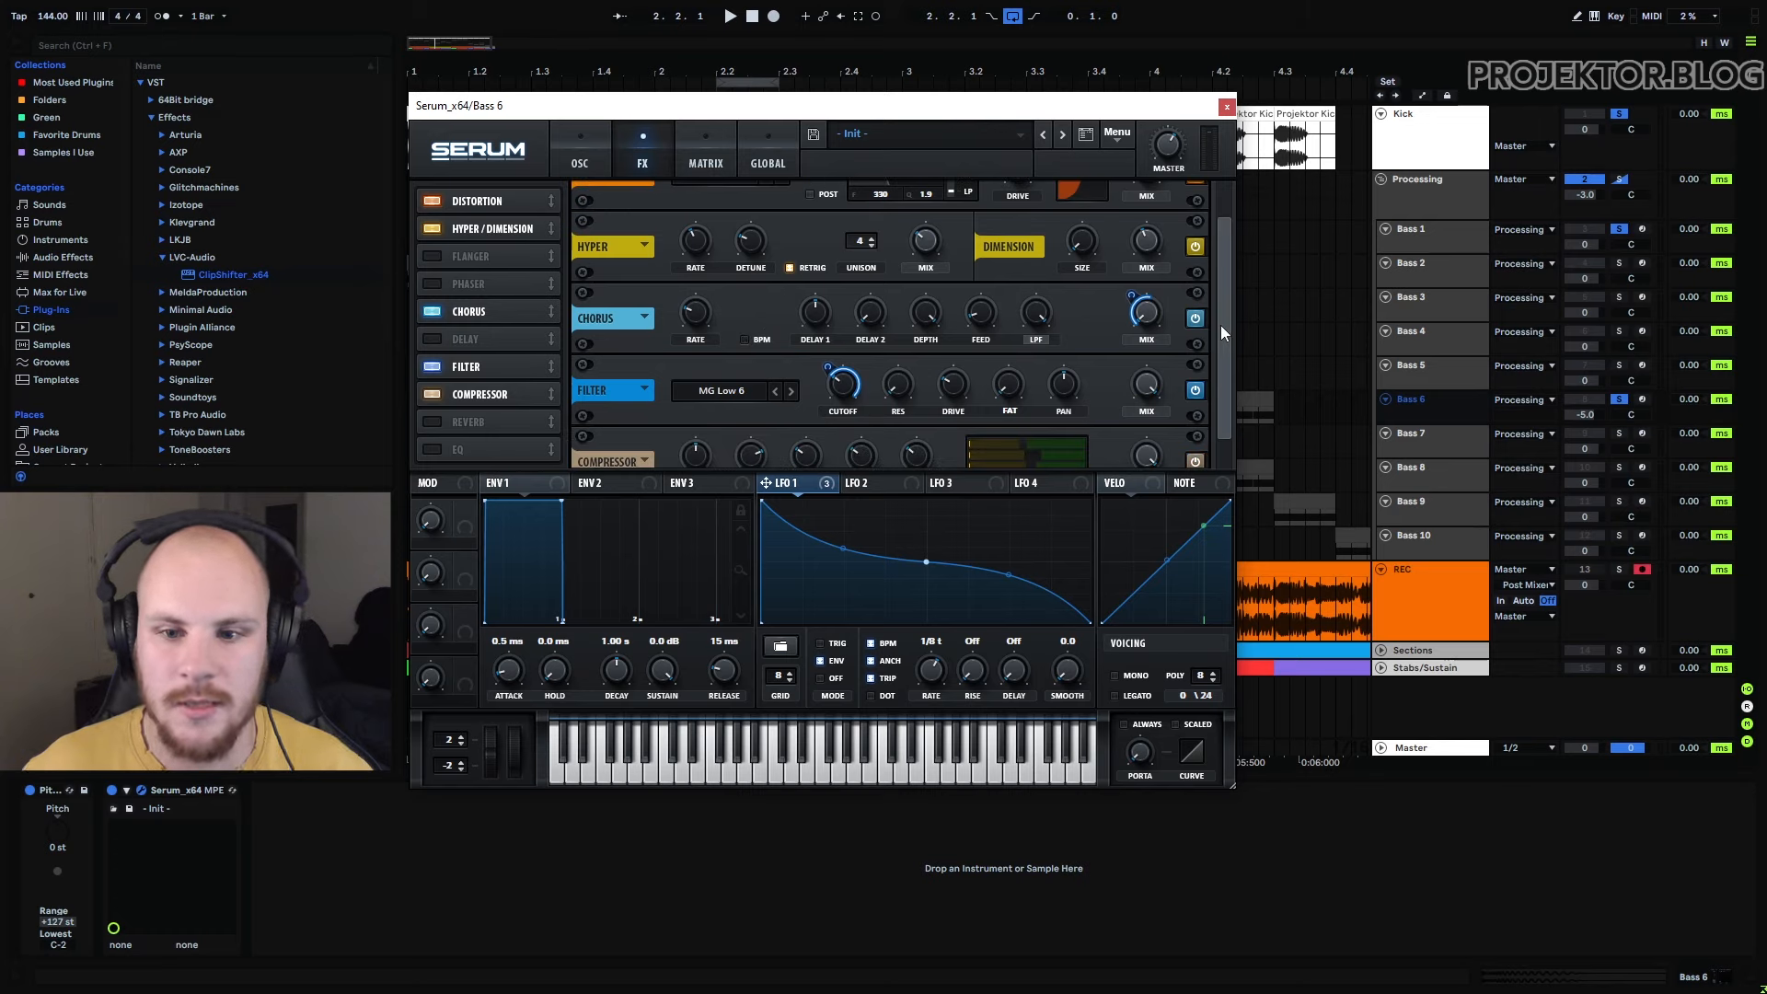
left_click(1041, 311)
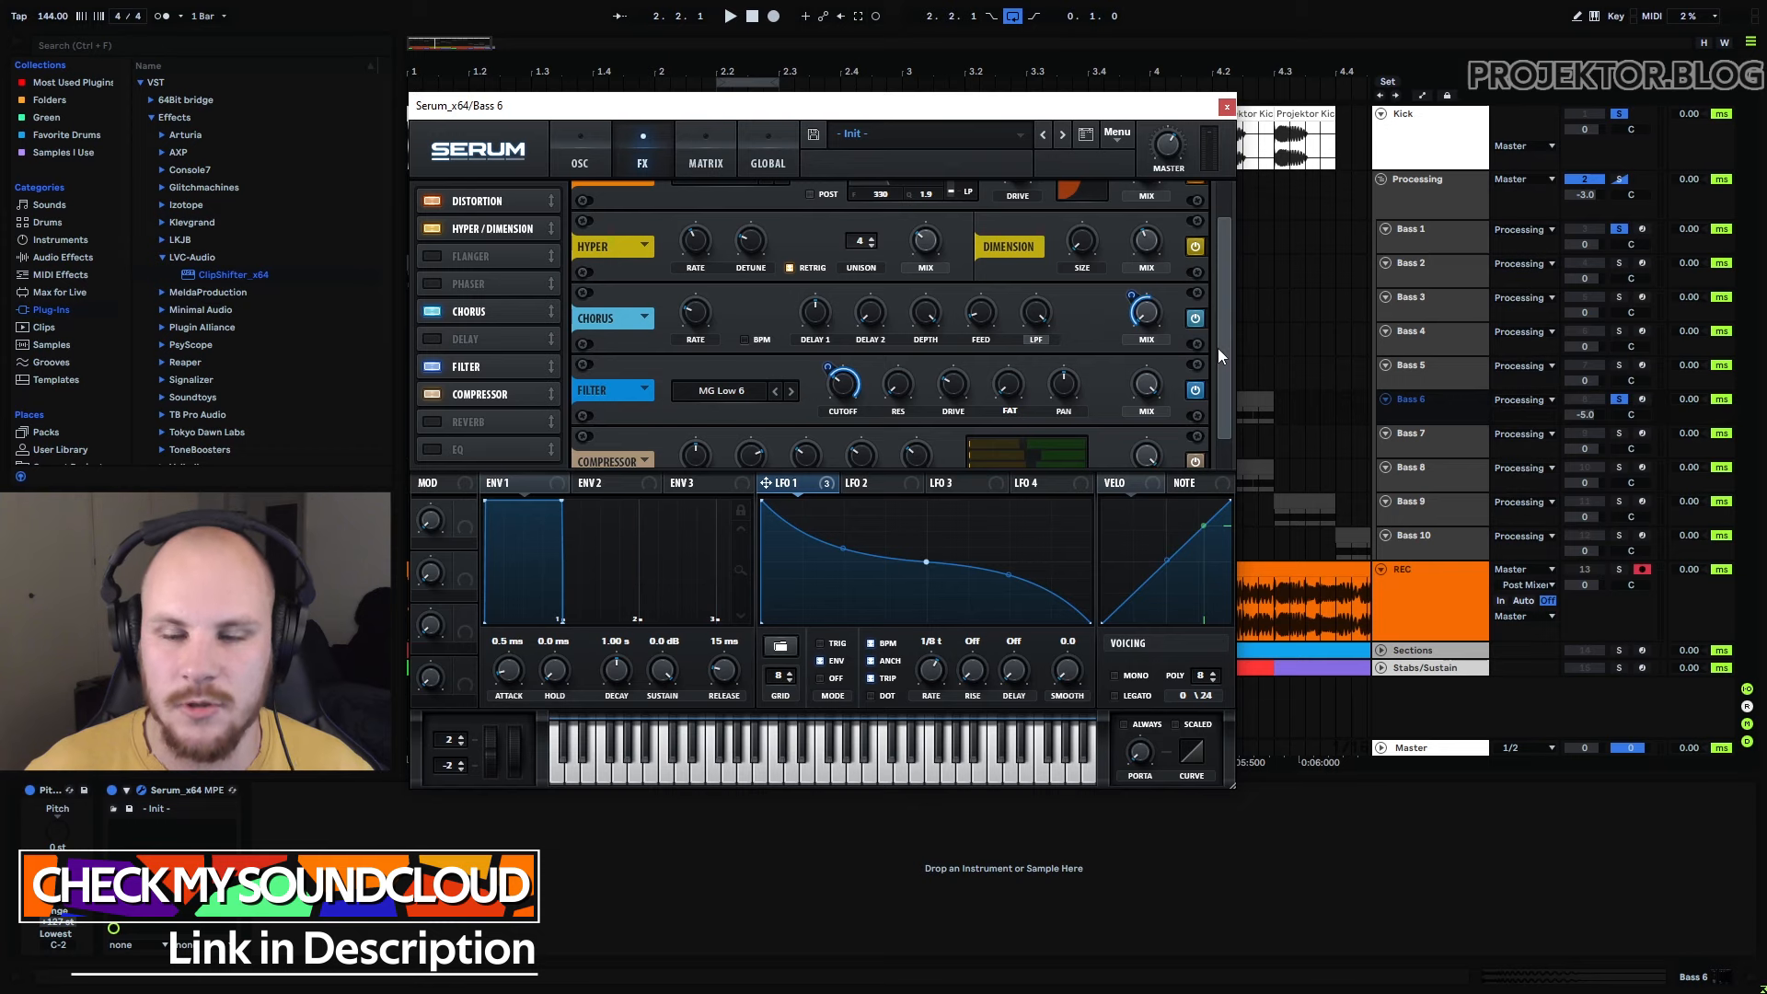
Audition Bass 6 with its MG Low 6 effects filter bypassed and restored, and check the multiband compressor before closing Serum
scroll(1206, 355, "down", 1)
left_click(1196, 360)
left_click(580, 157)
key("space")
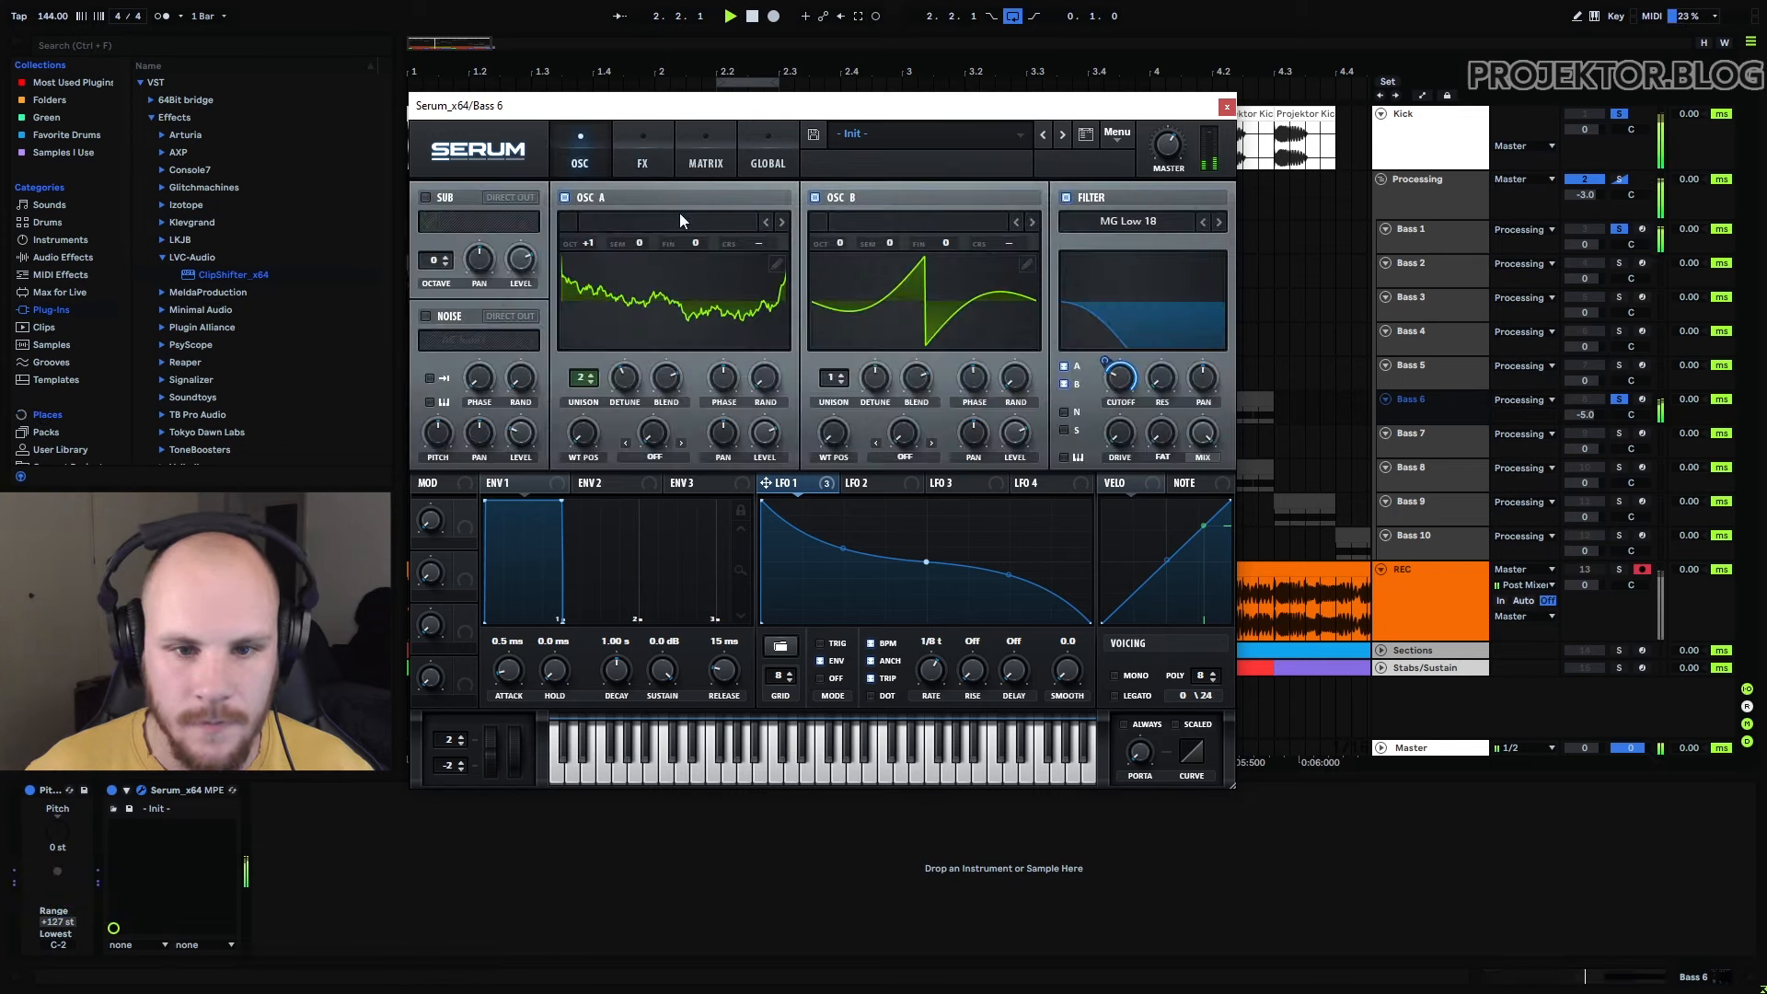
left_click(643, 156)
left_click(1196, 432)
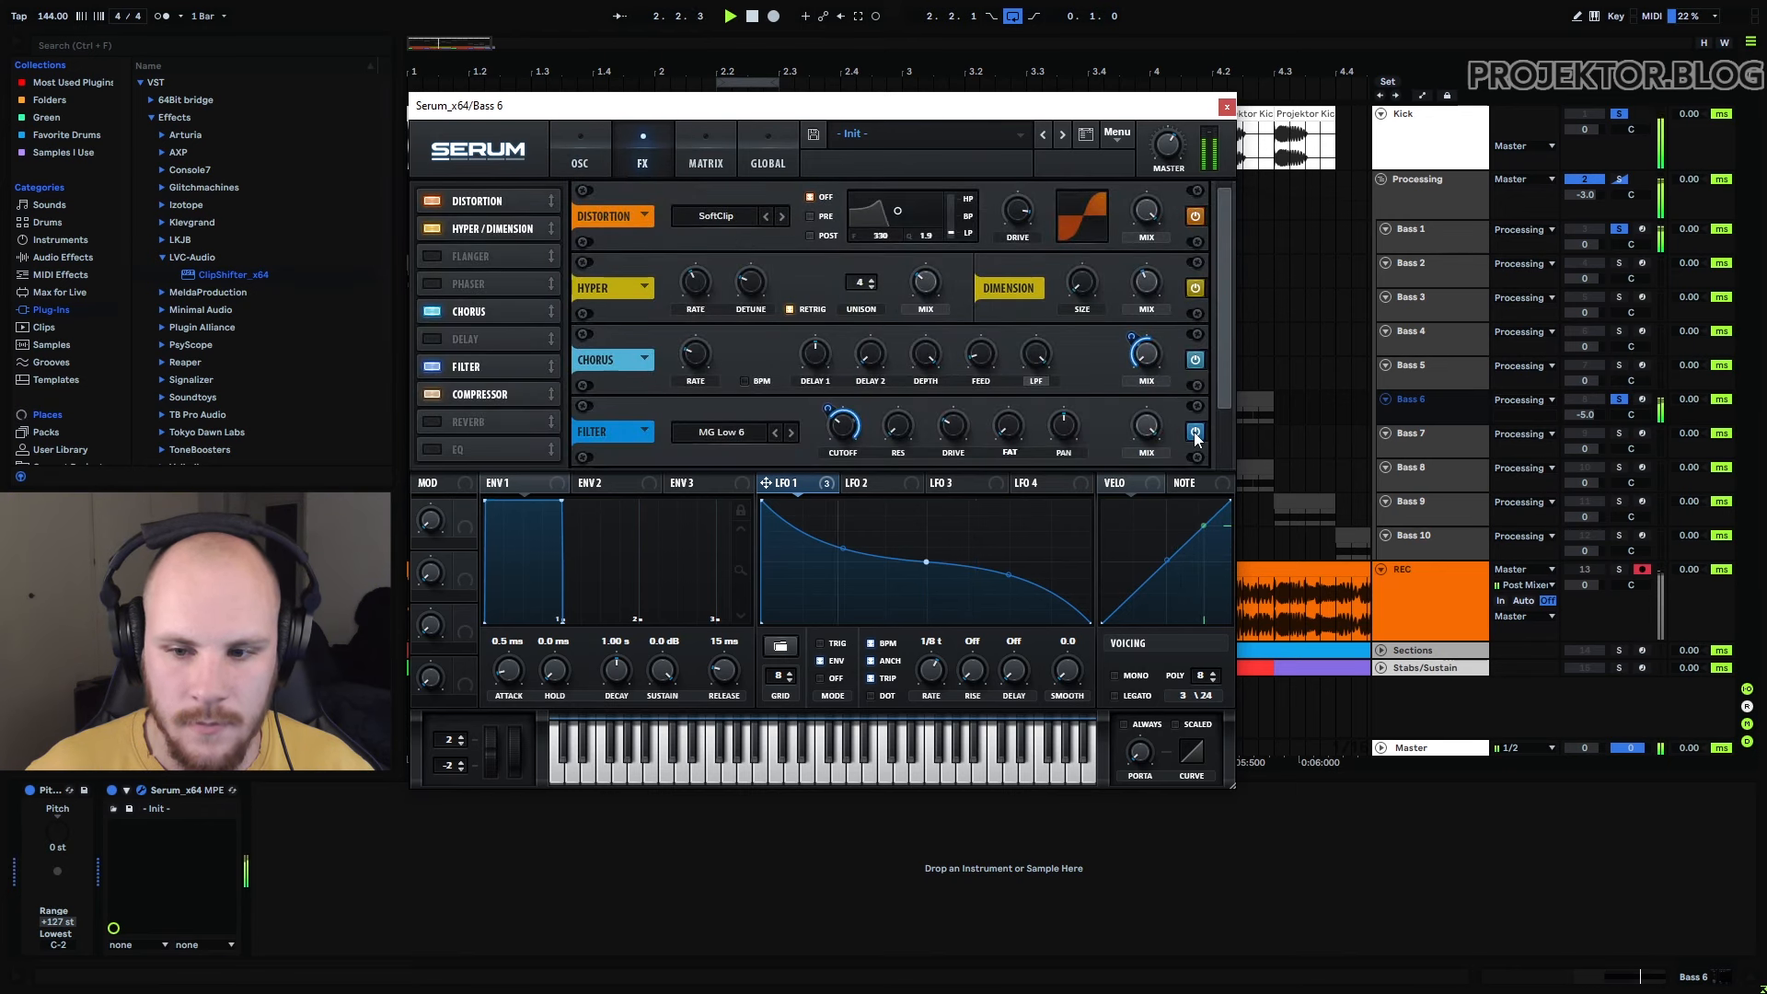
key("space")
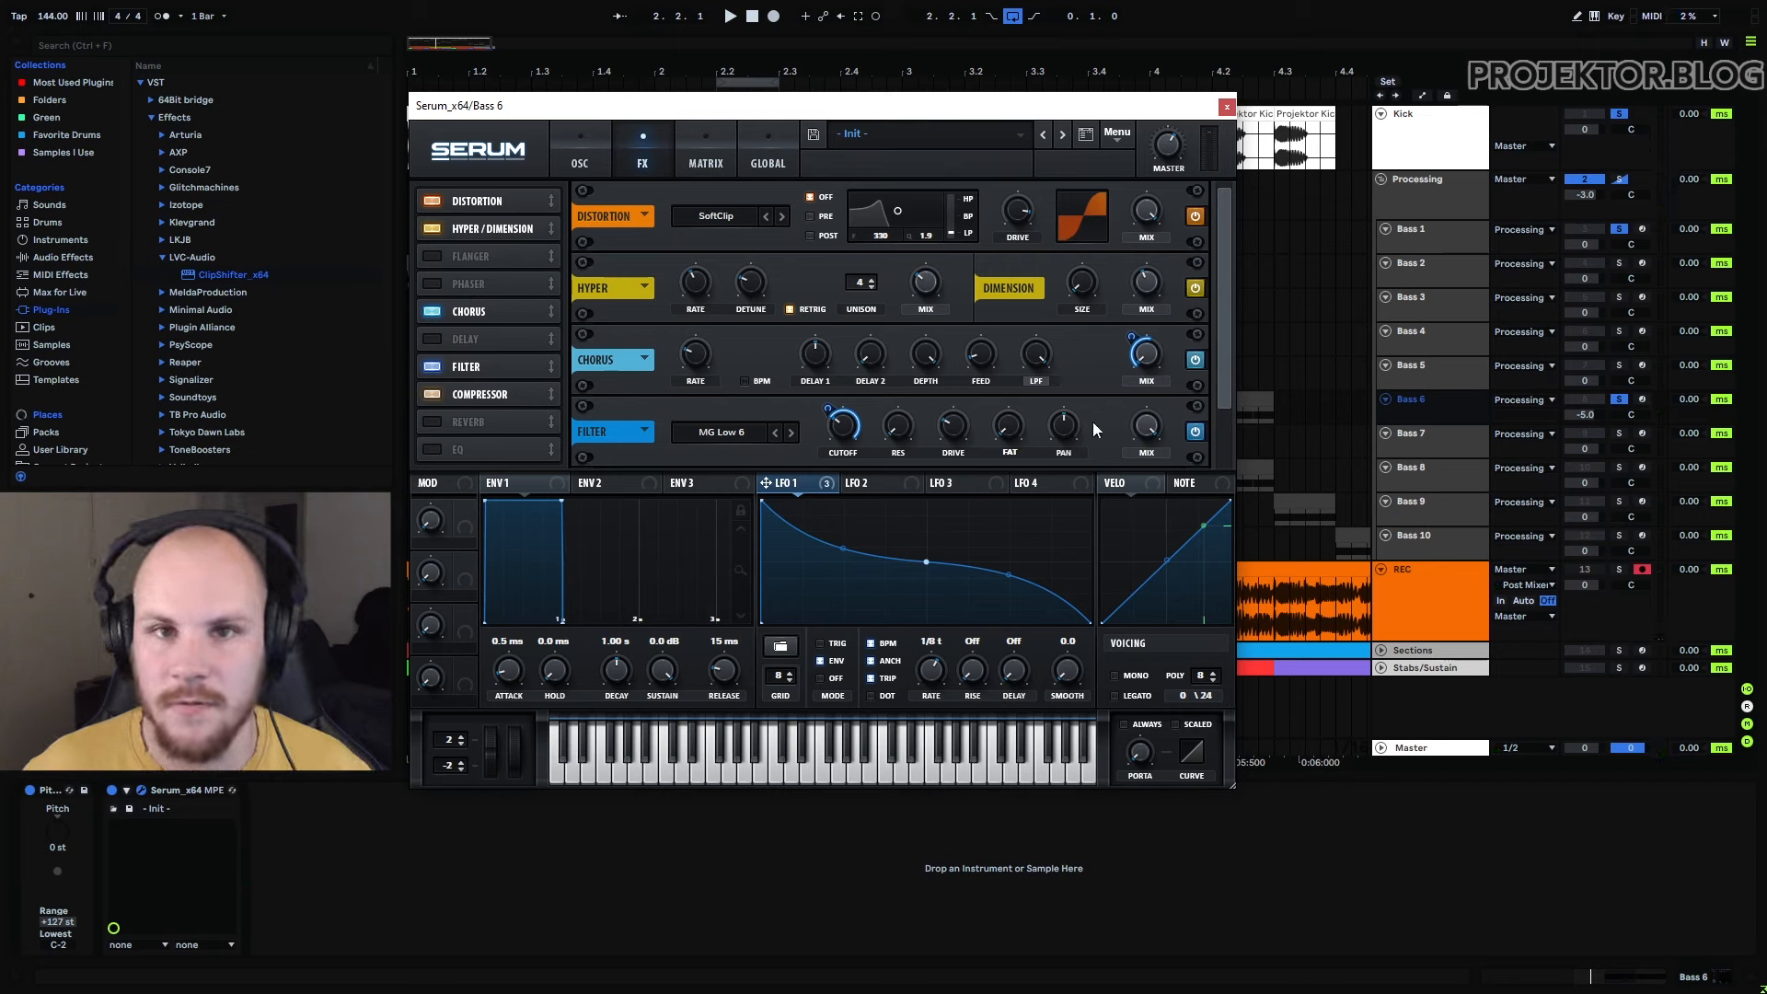
scroll(1228, 361, "down", 2)
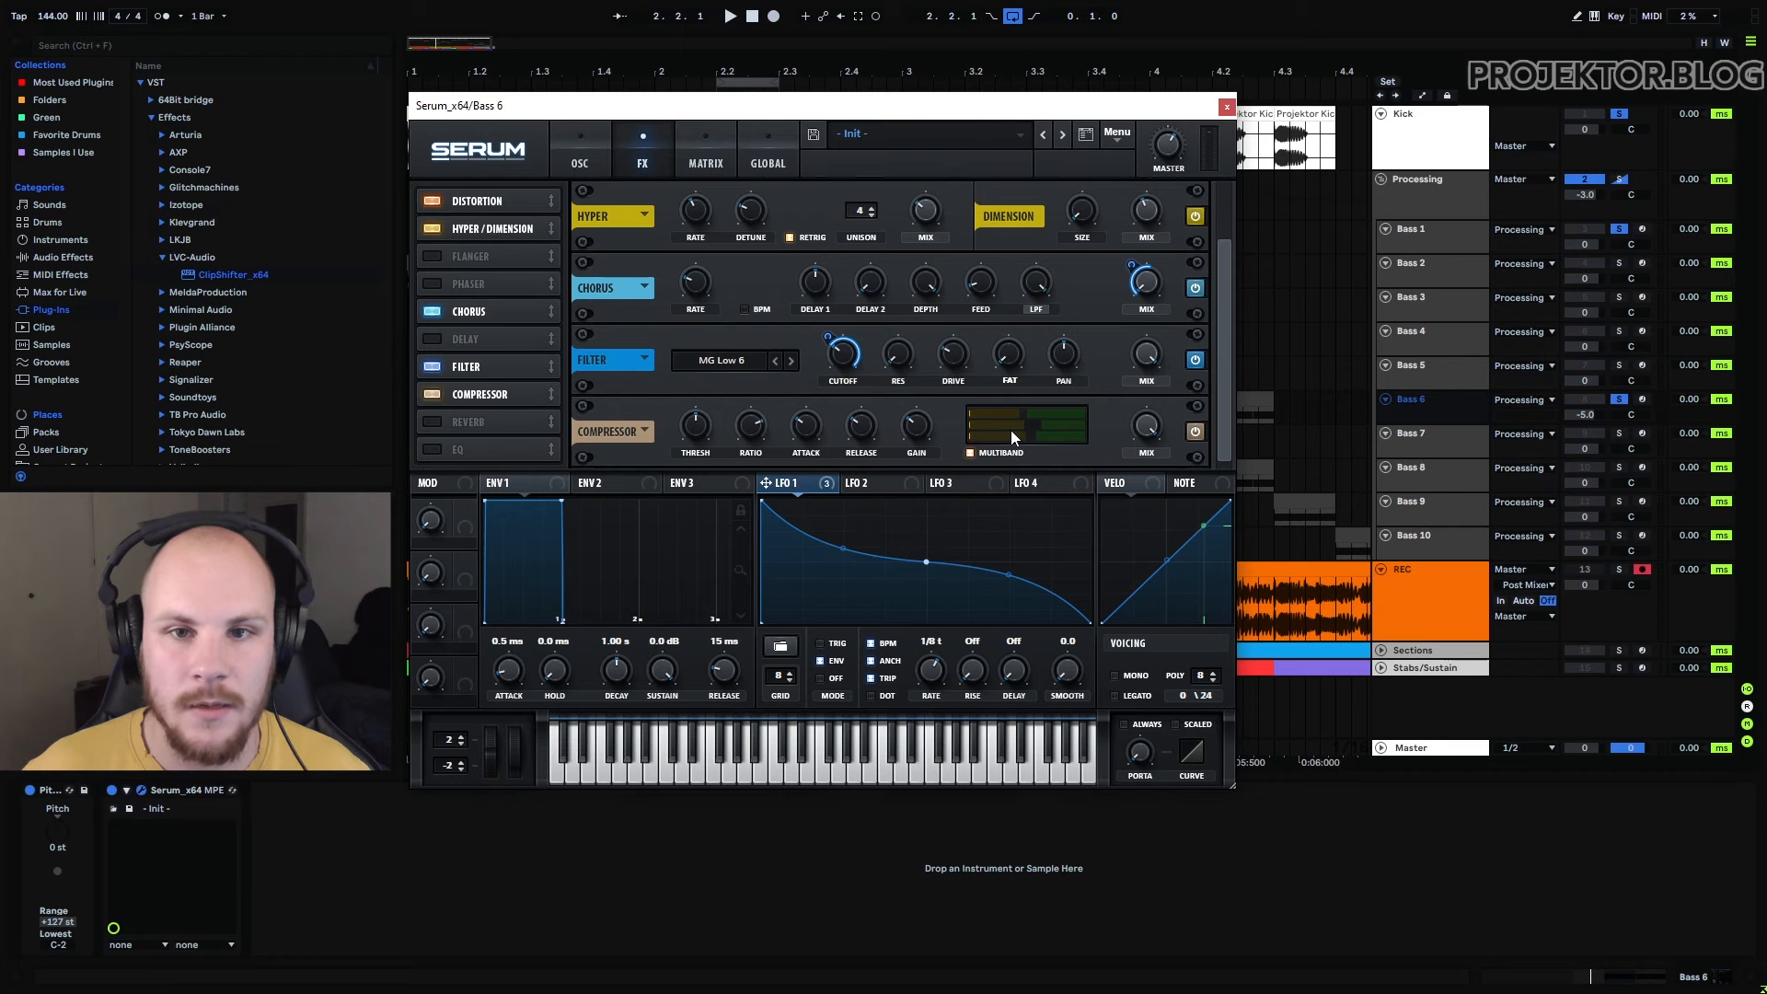
left_click(1227, 108)
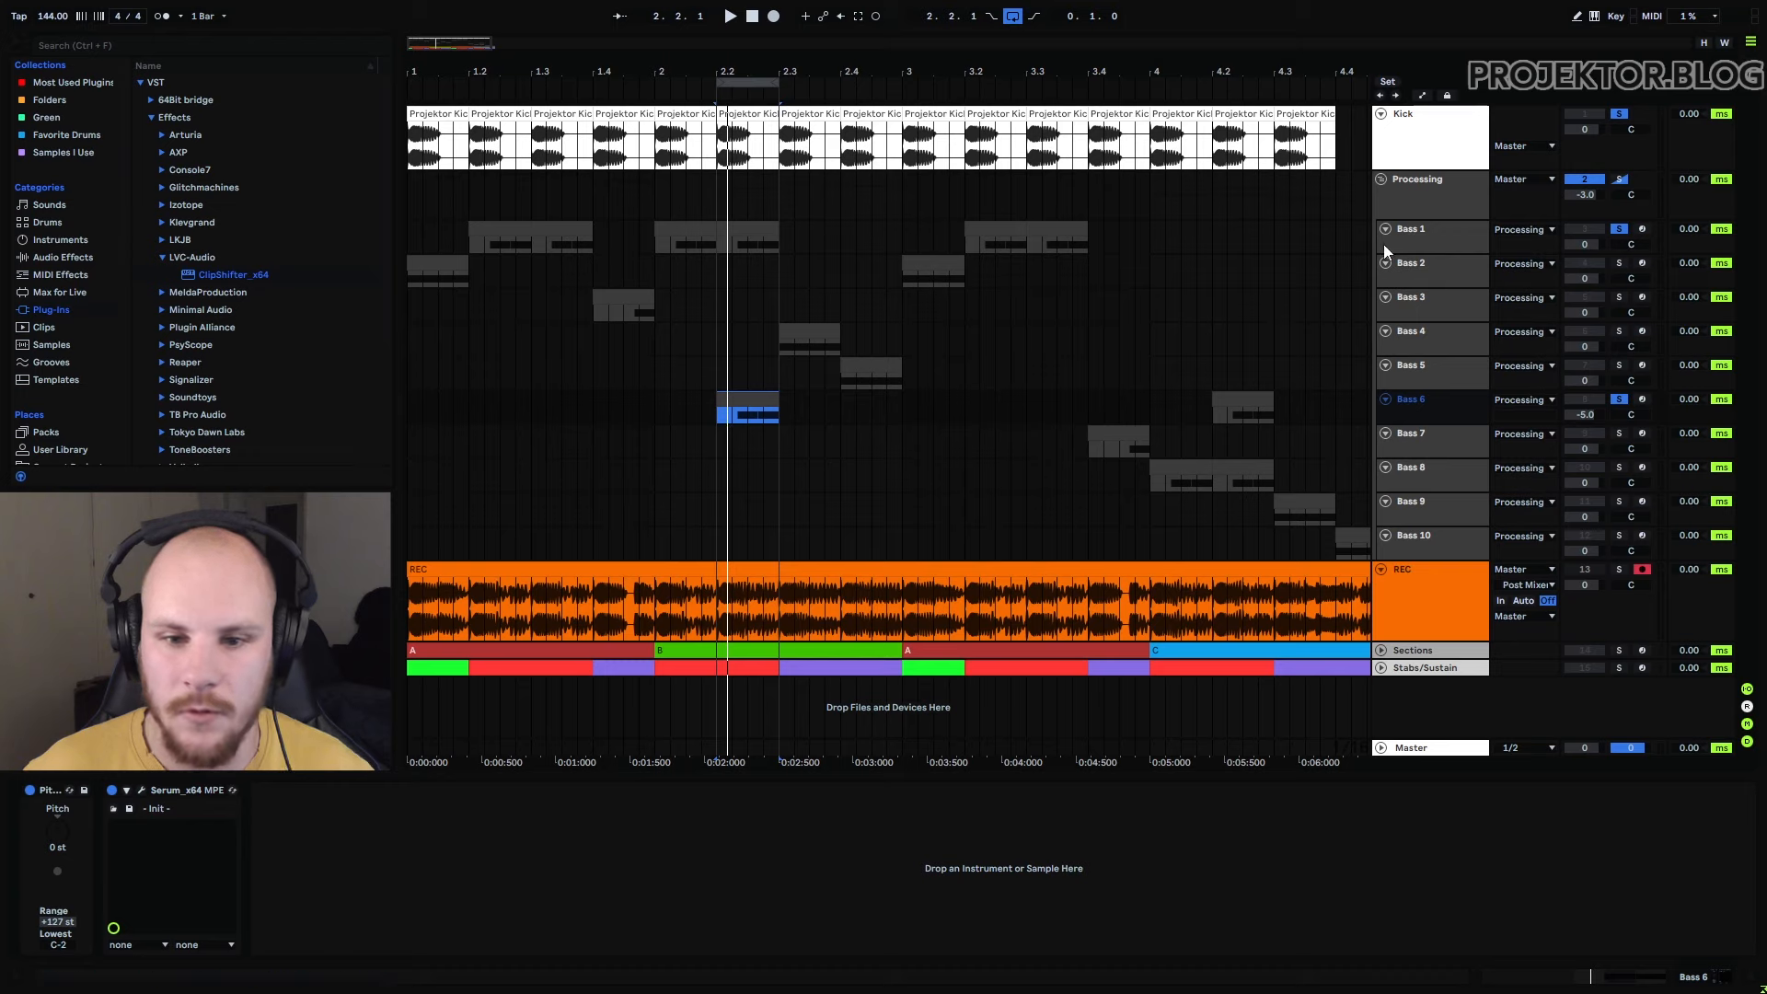
Solo Bass 7 with a one-beat loop at 3.4.1, and compare its clip with the Bass 3 clip
left_click(1111, 431)
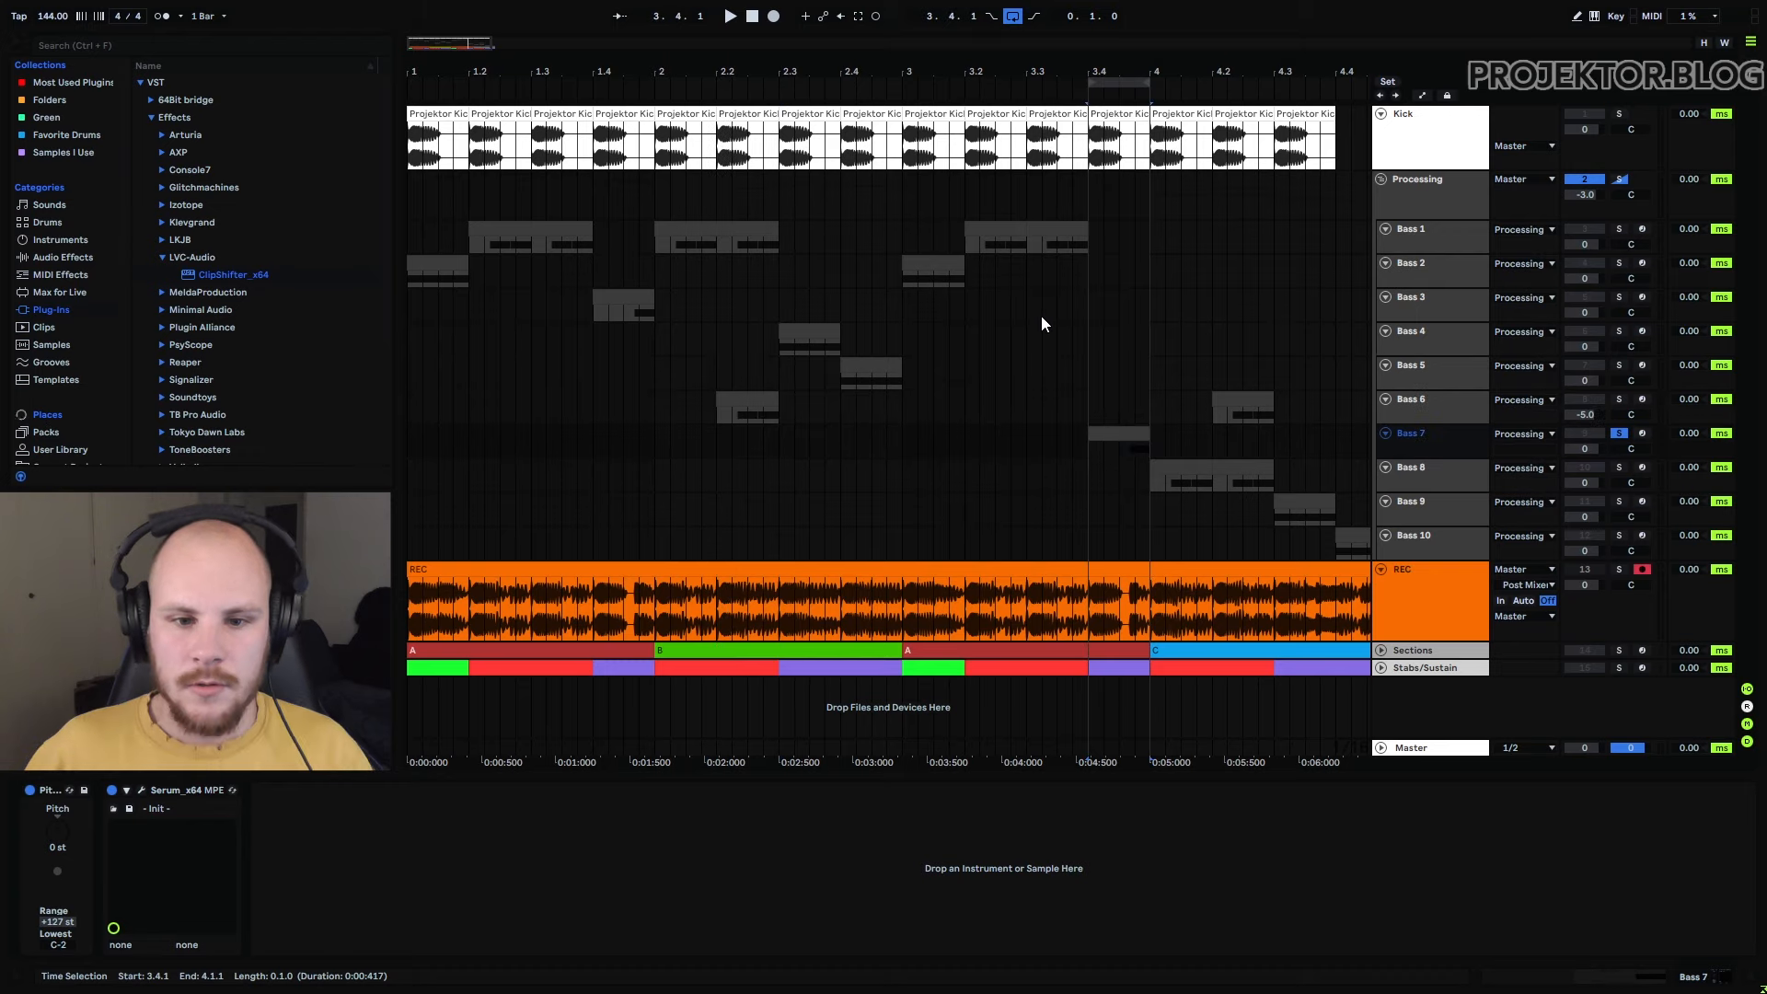
left_click(637, 300)
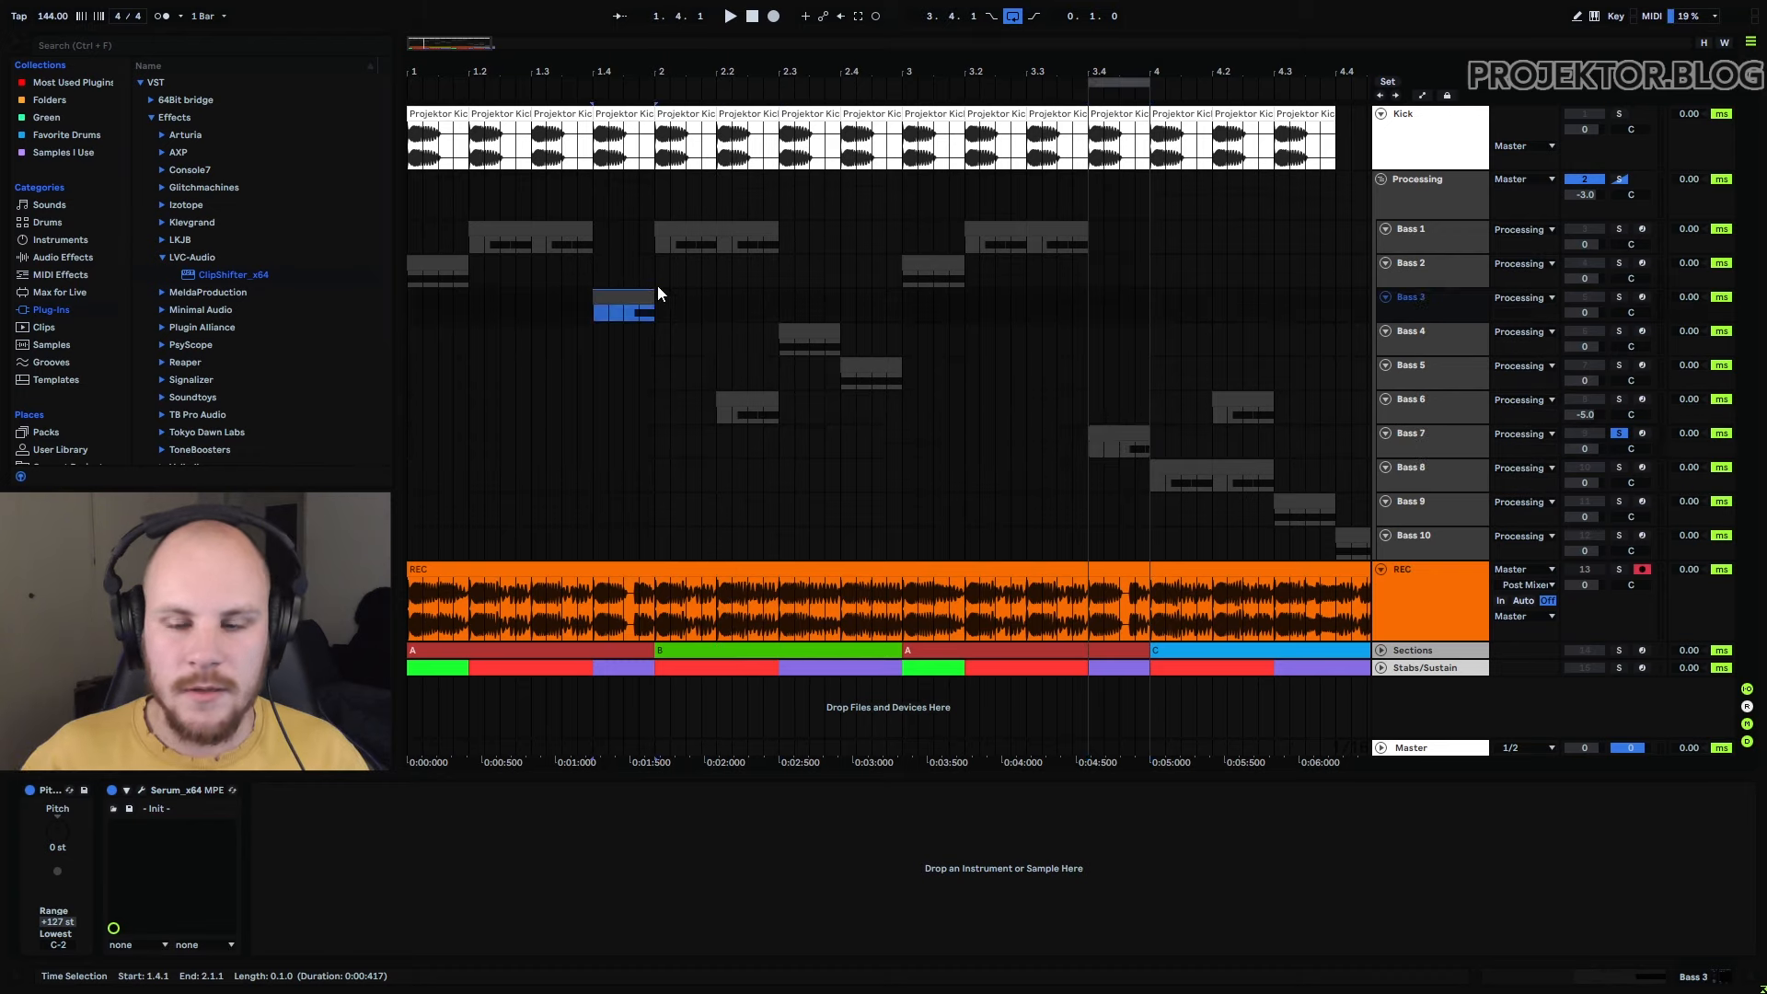
left_click(1129, 428)
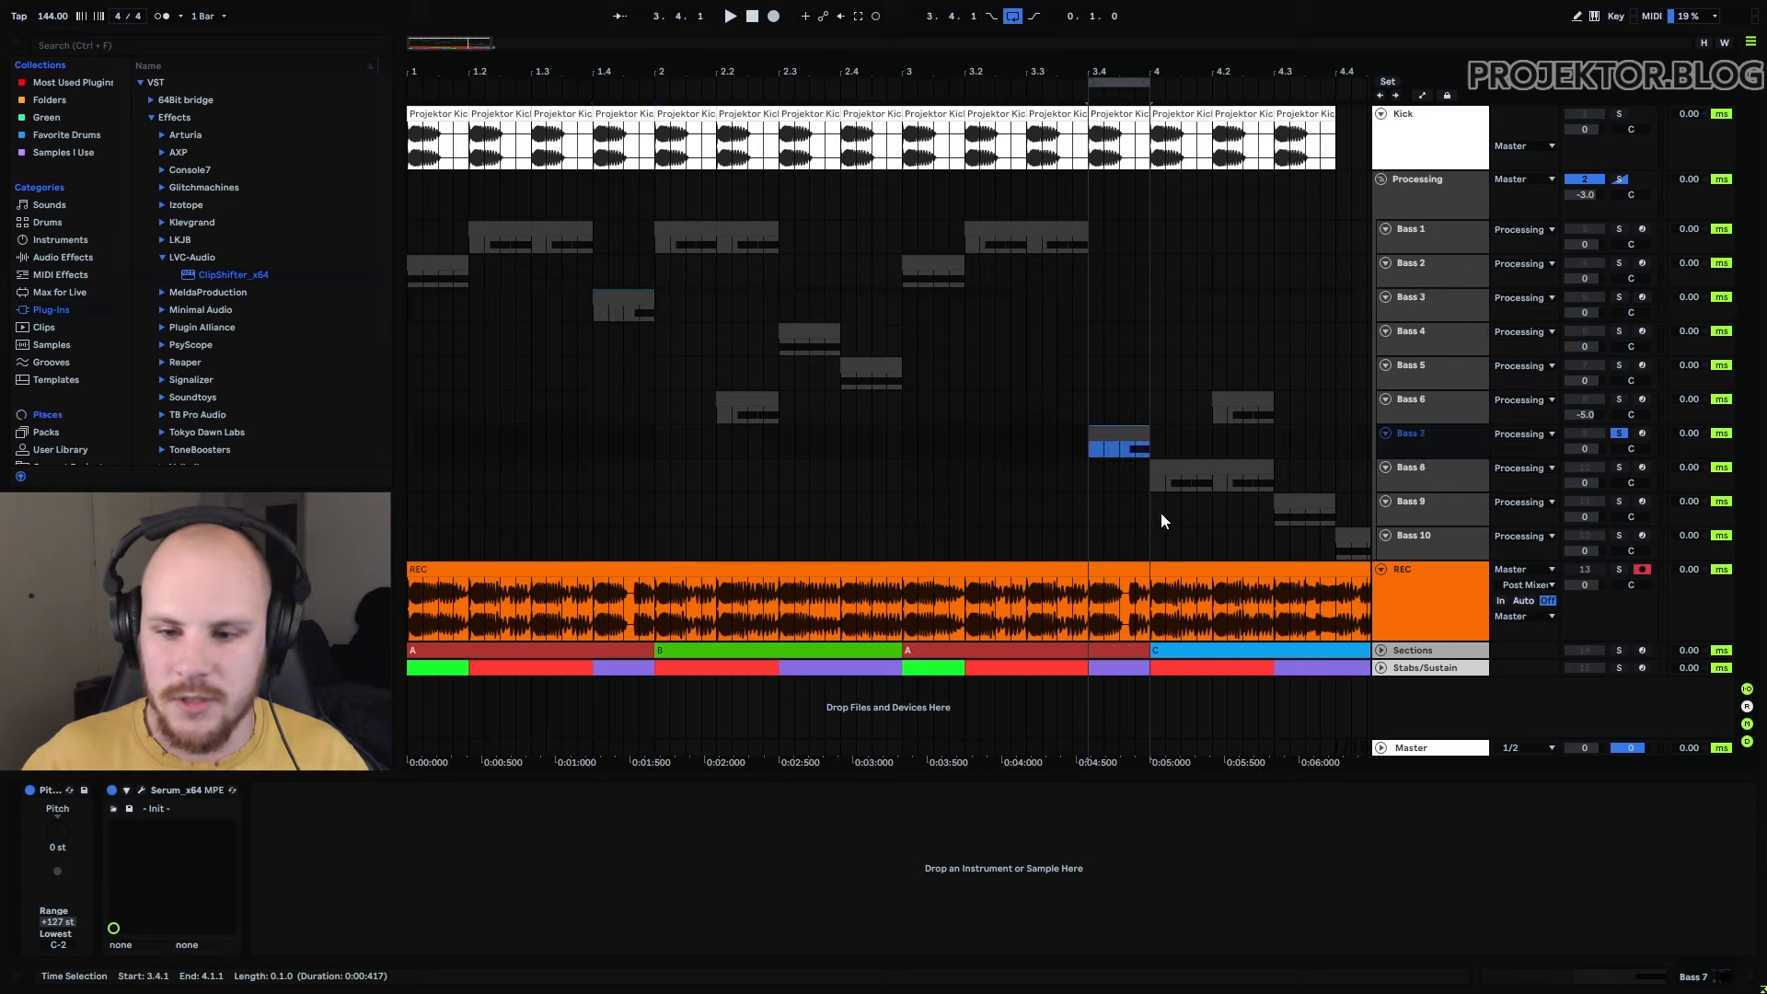
Audition Bass 7 and inspect its Oscillator B sine wavetable in Serum's table editor
left_click(1091, 445)
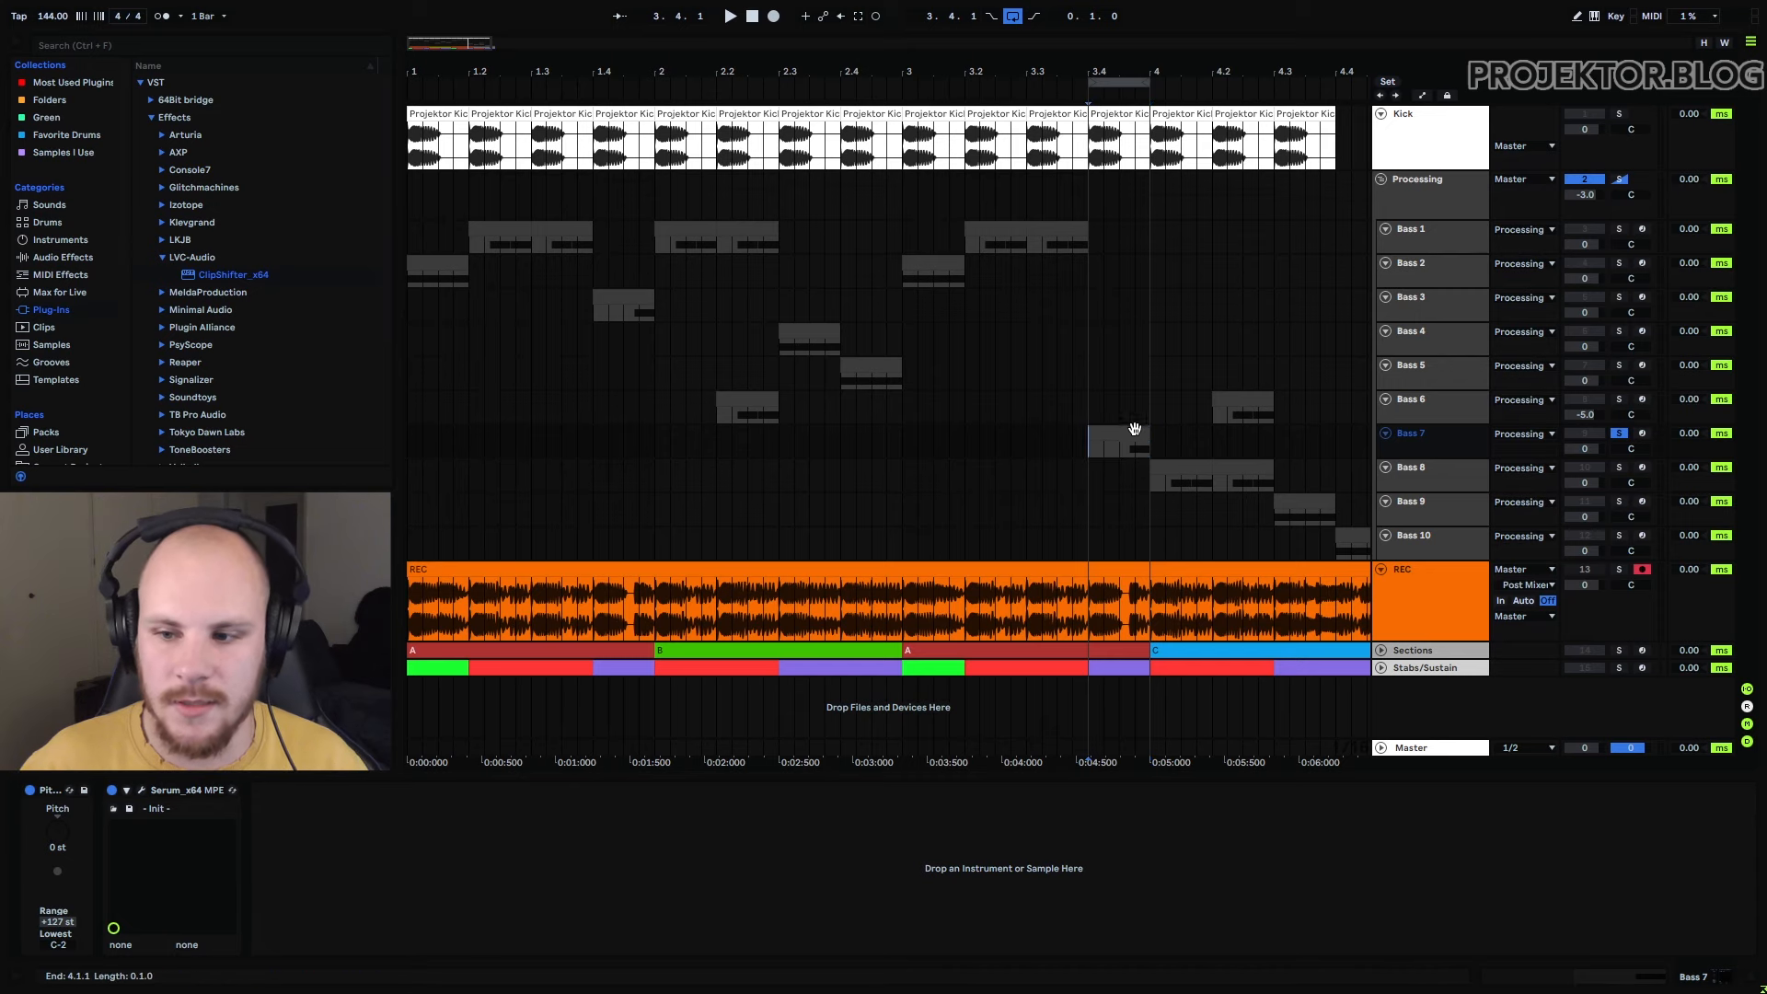
key("space")
left_click(141, 790)
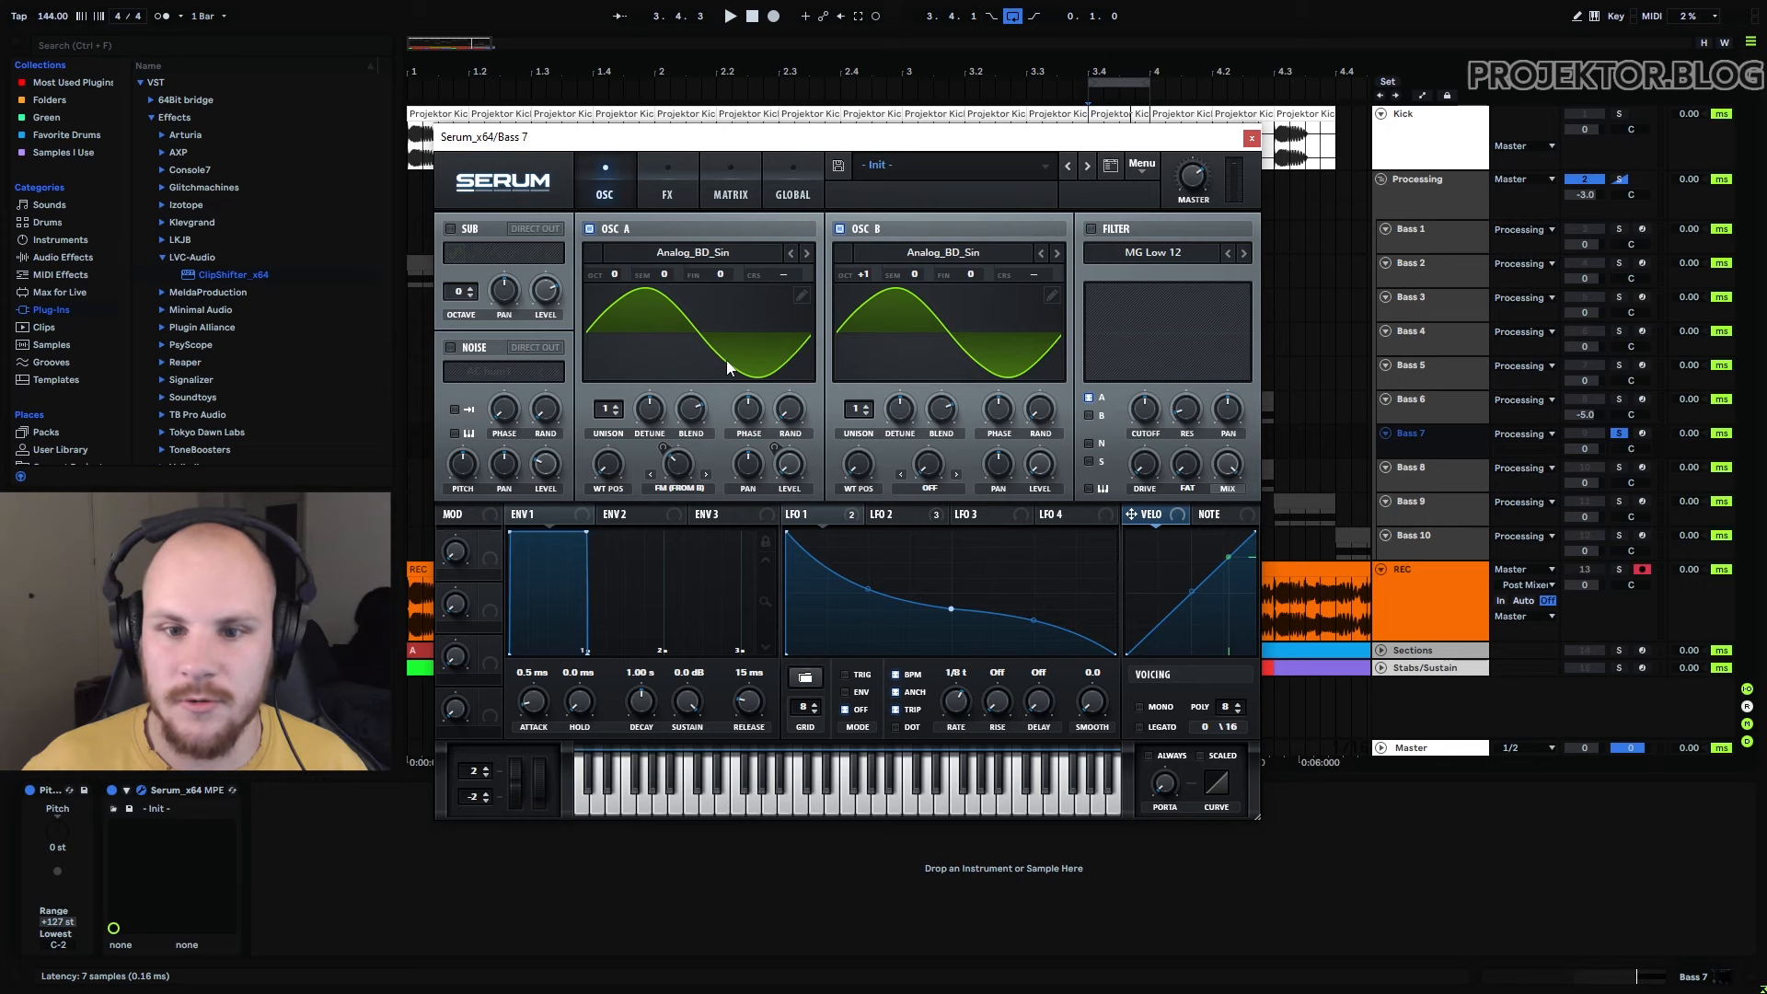
left_click(1051, 296)
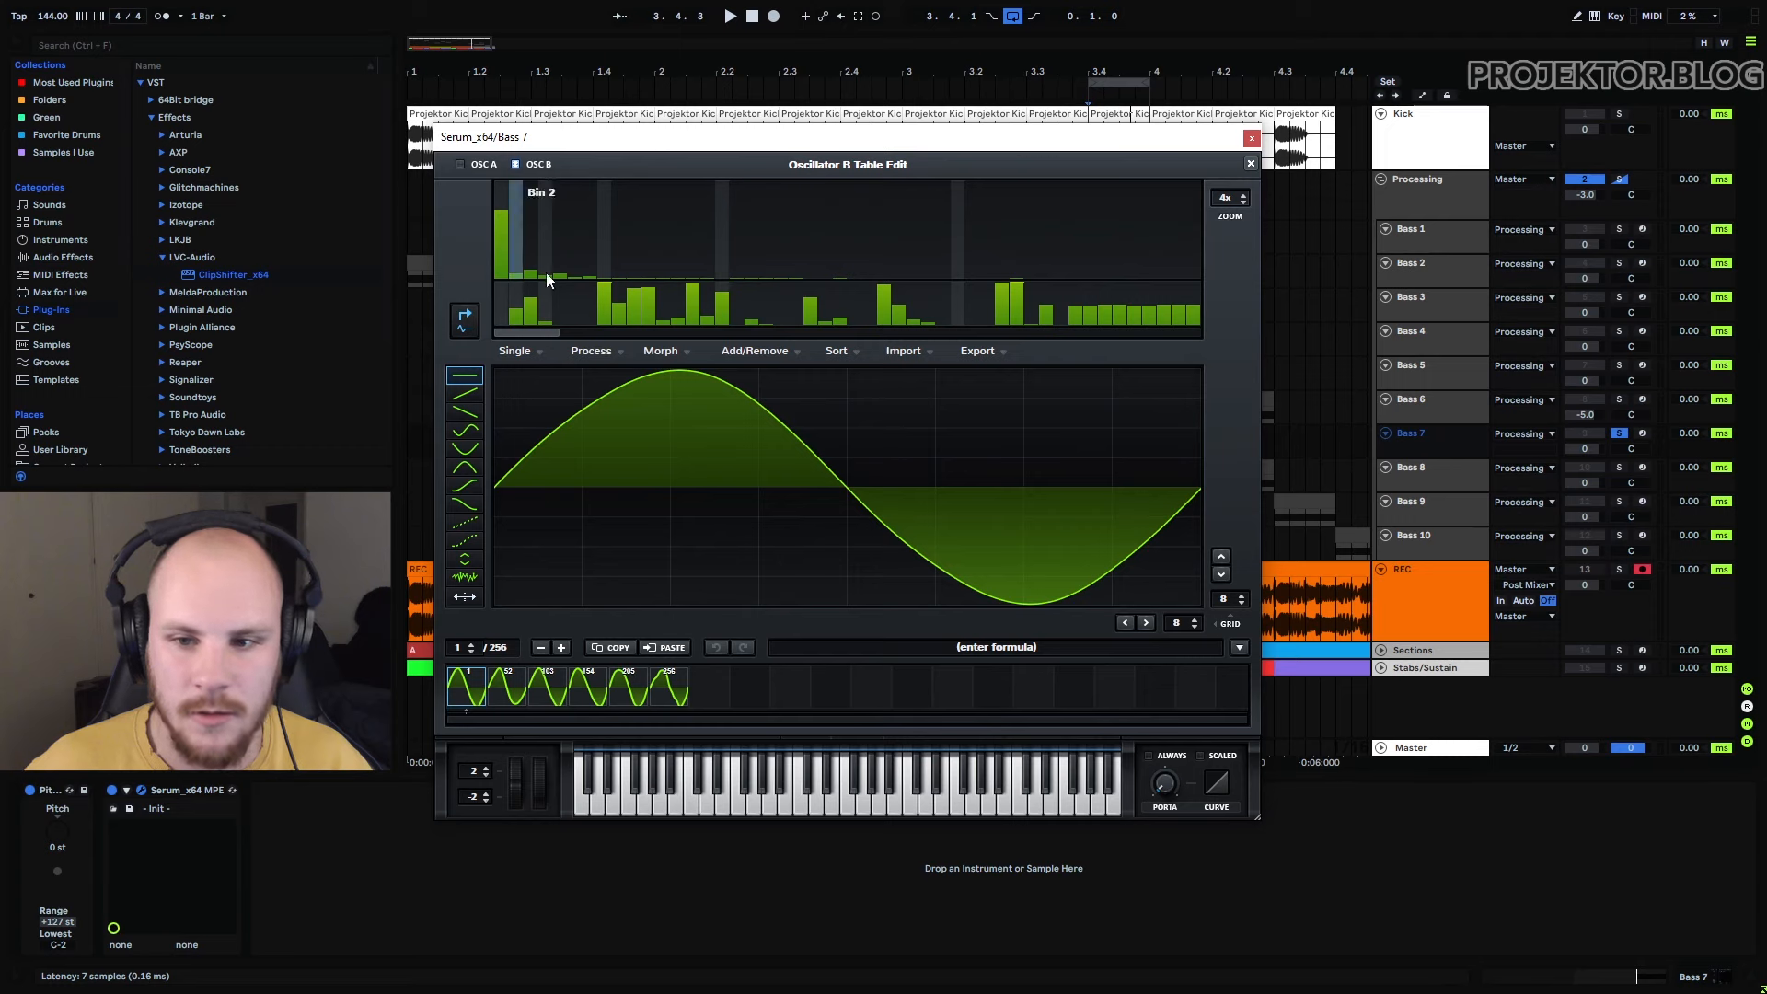
left_click(1250, 164)
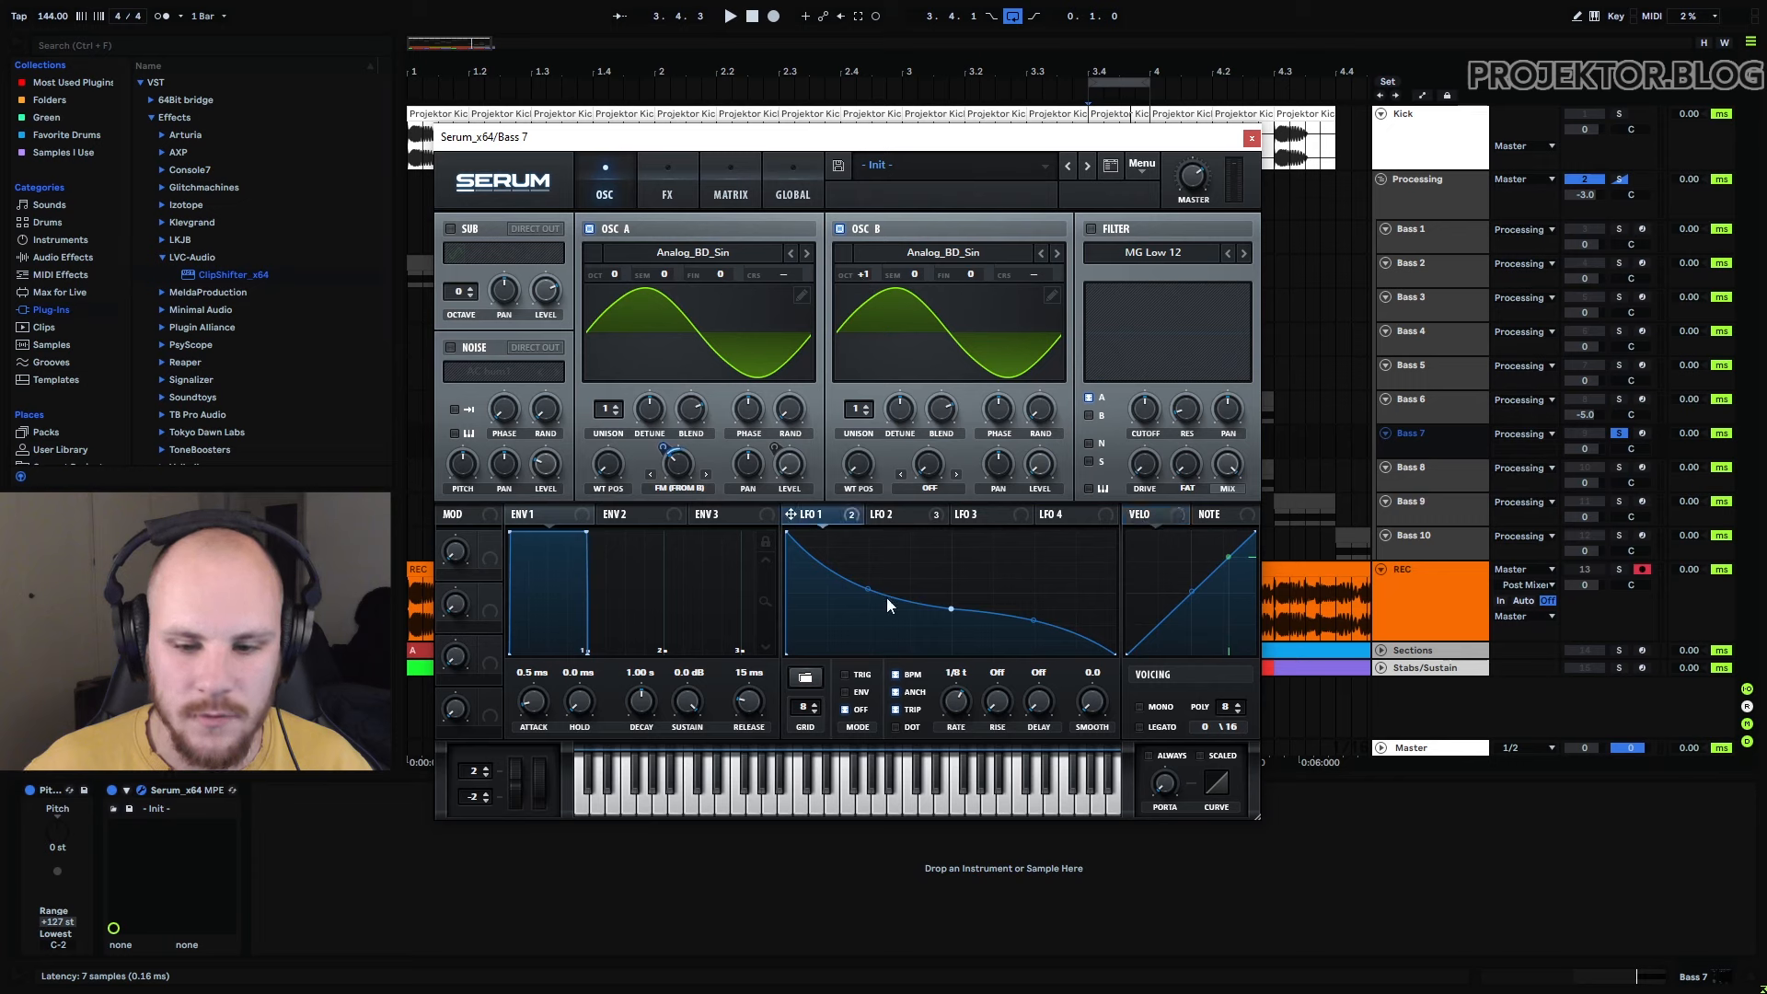
Review Bass 7's Tube distortion, Hyper/Dimension and multiband compressor, comparing which effect parameters LFO 1 and LFO 2 modulate
left_click(667, 196)
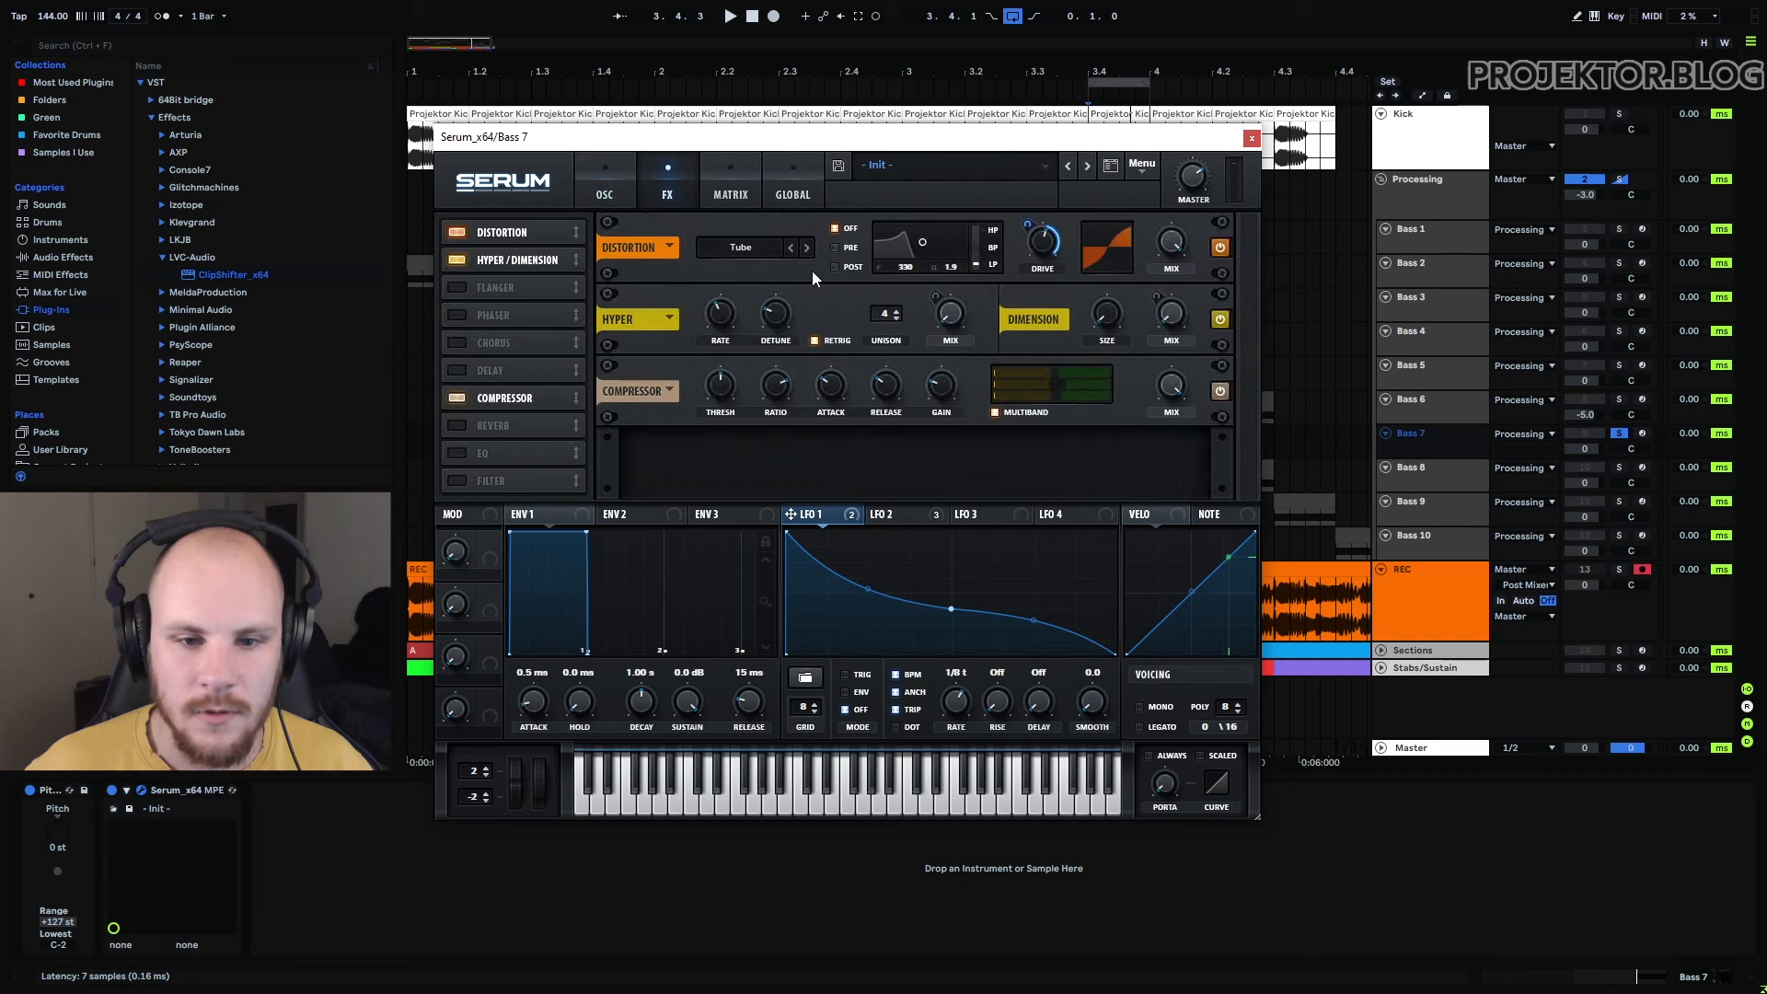
left_click(605, 194)
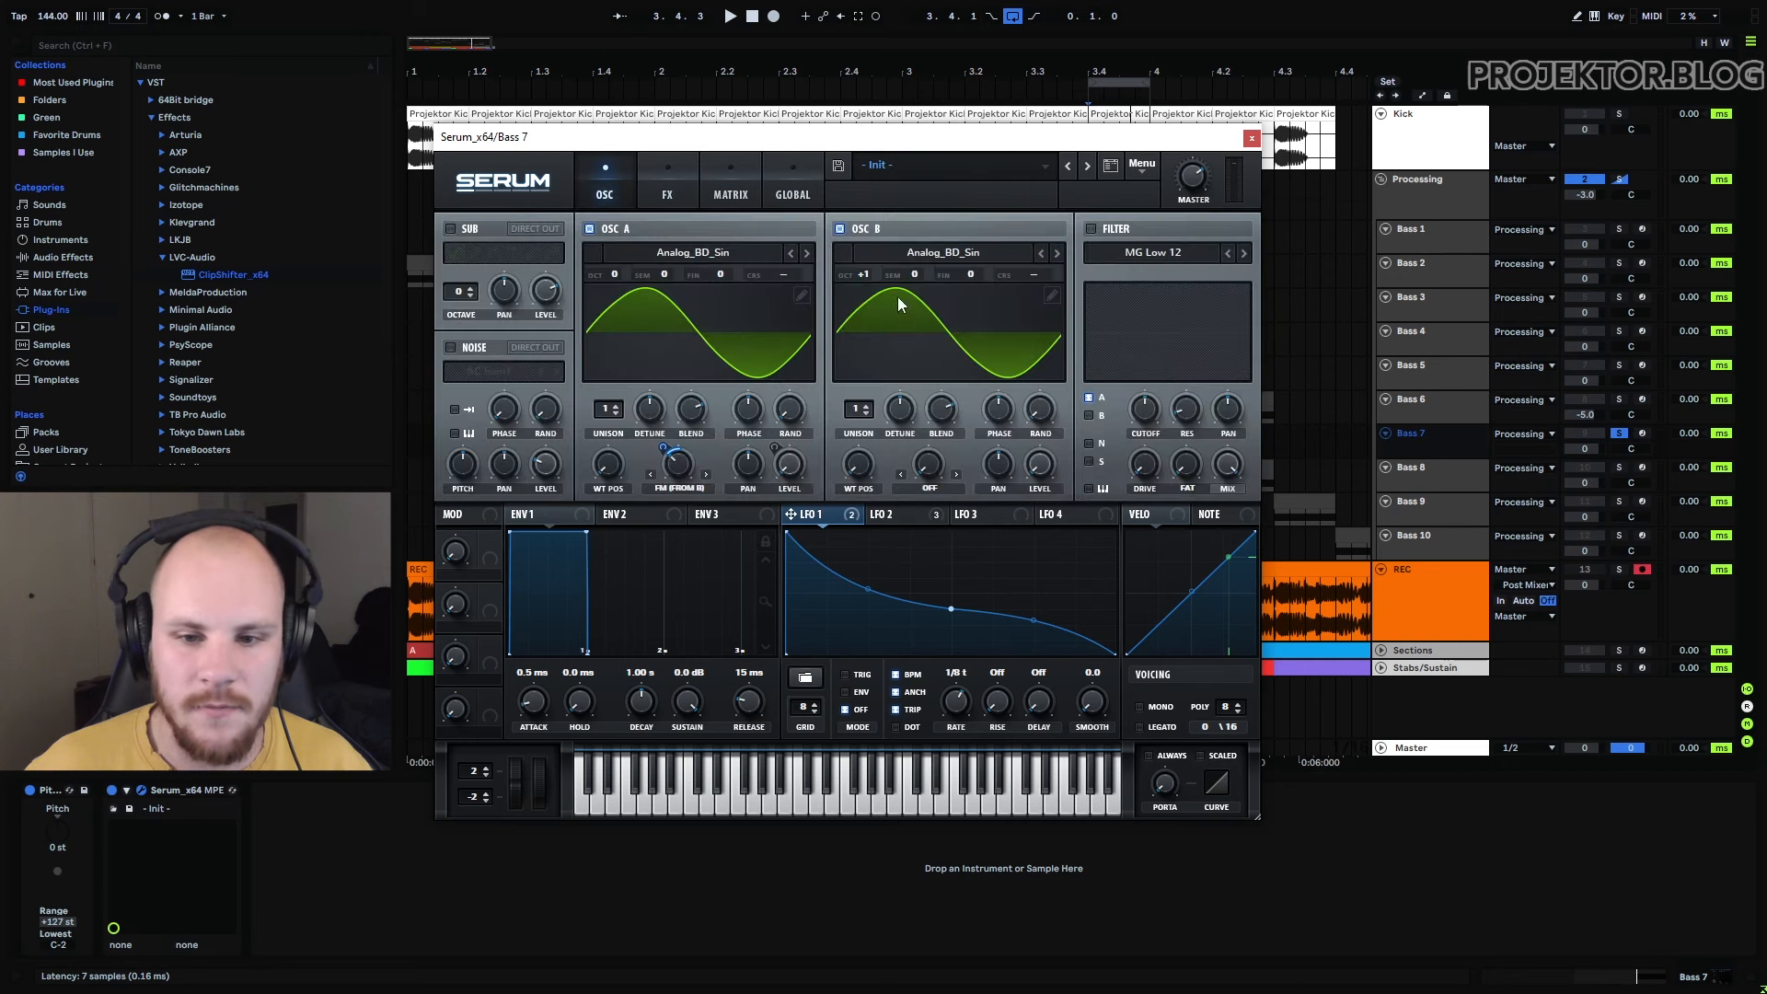
left_click(681, 198)
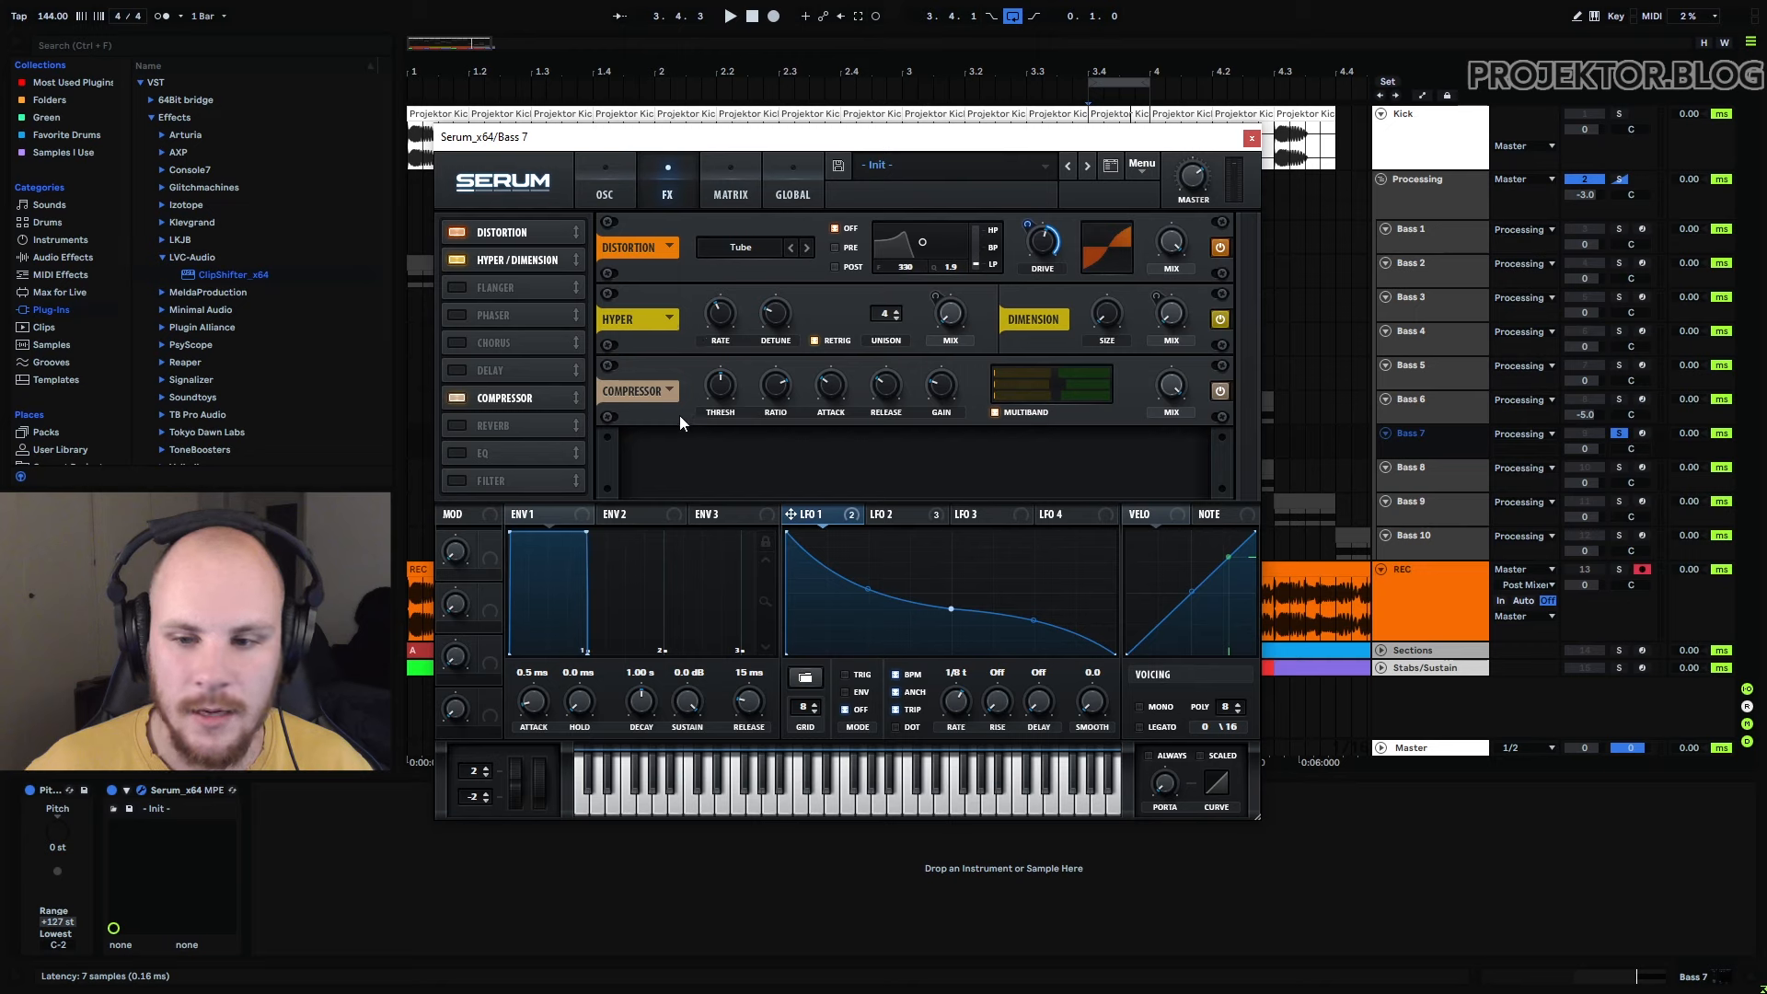
left_click(895, 517)
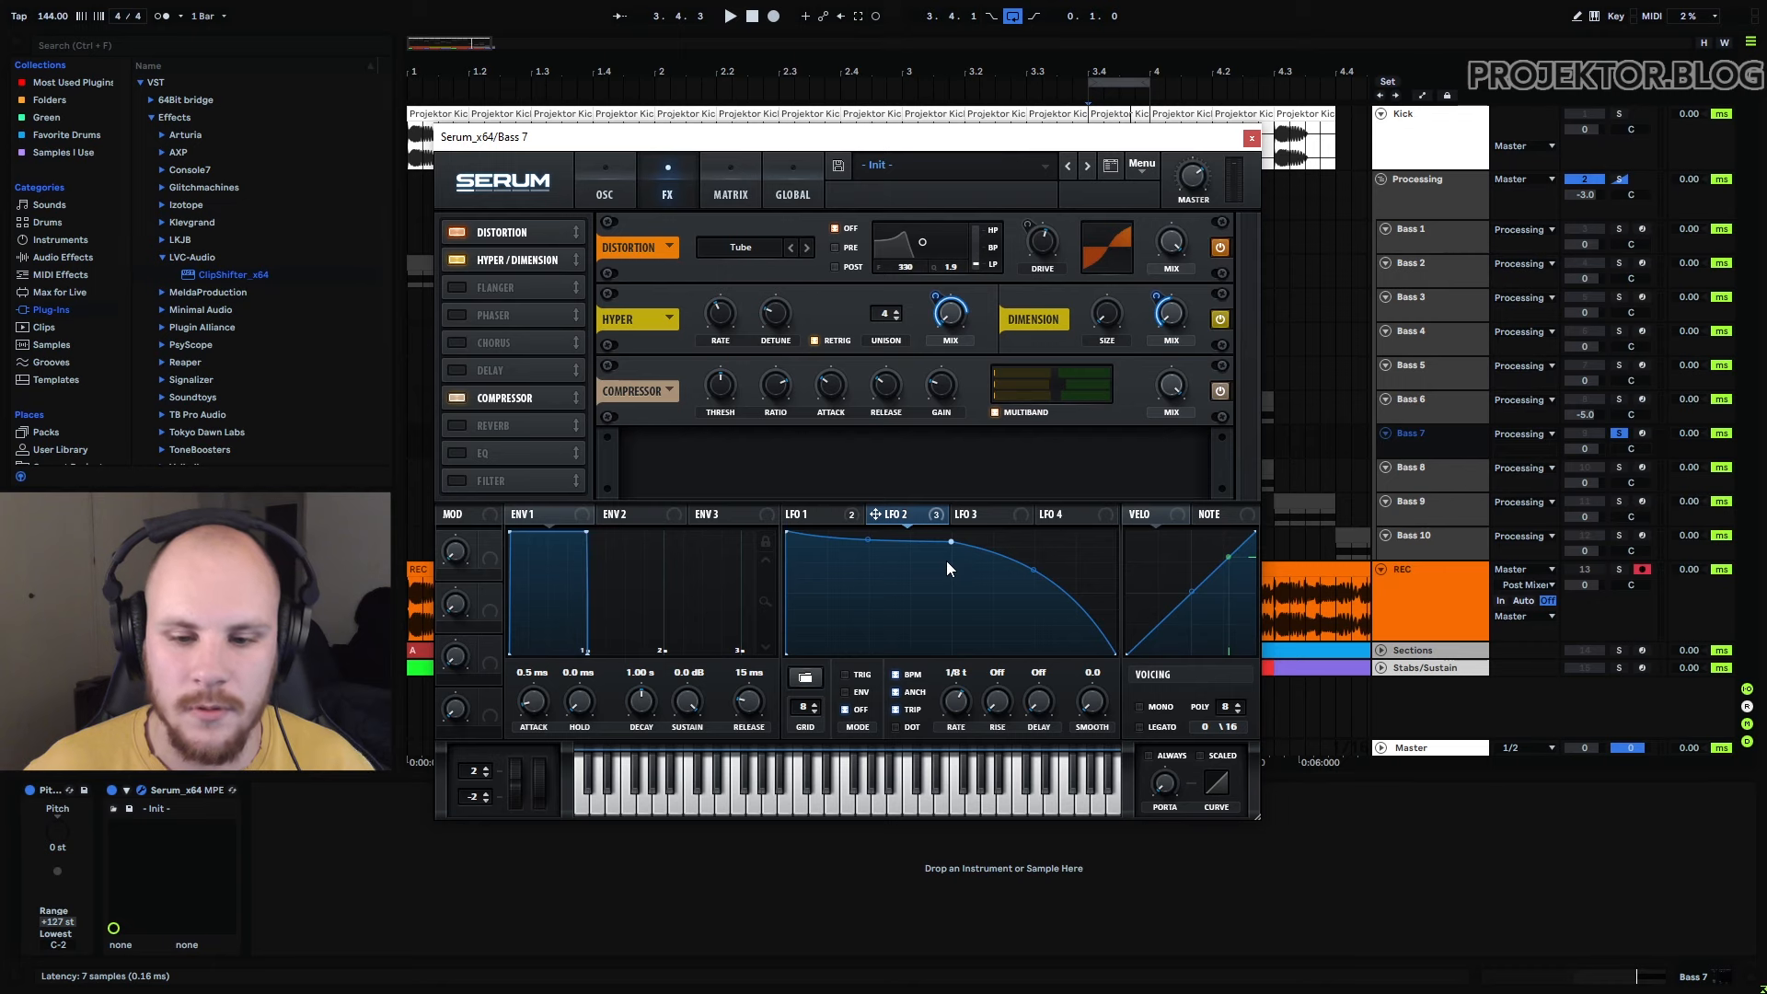
left_click(826, 519)
left_click(891, 515)
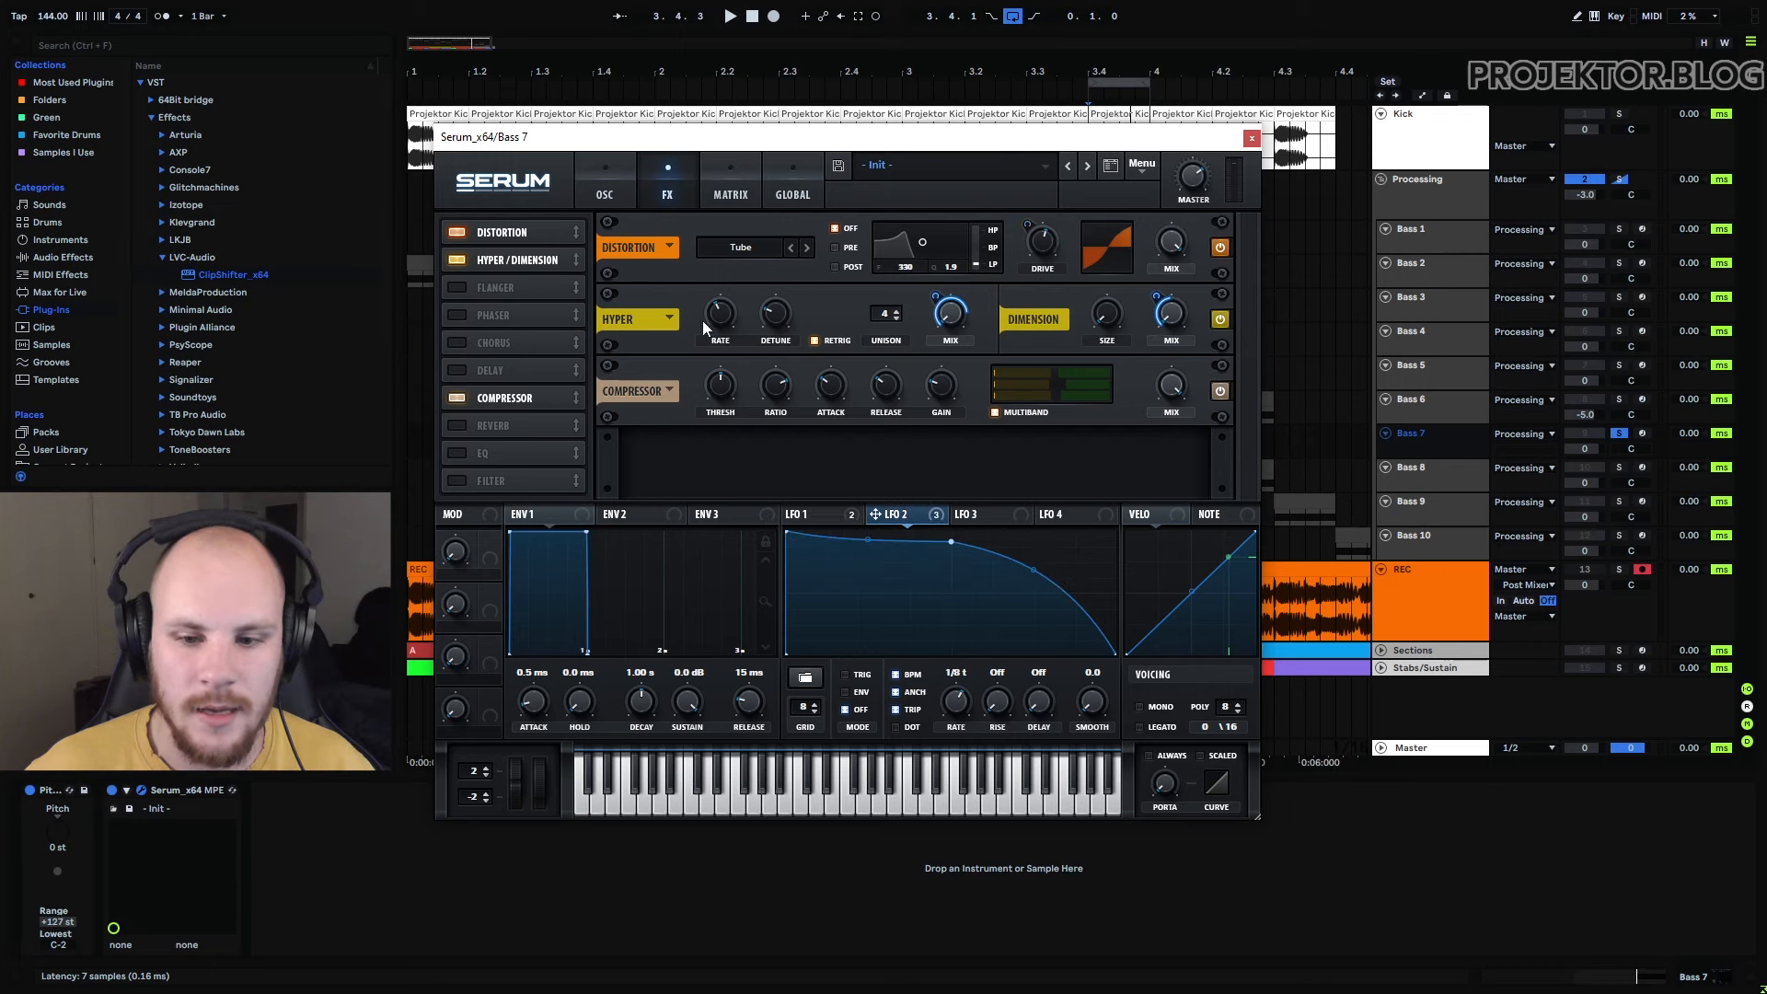
left_click(629, 160)
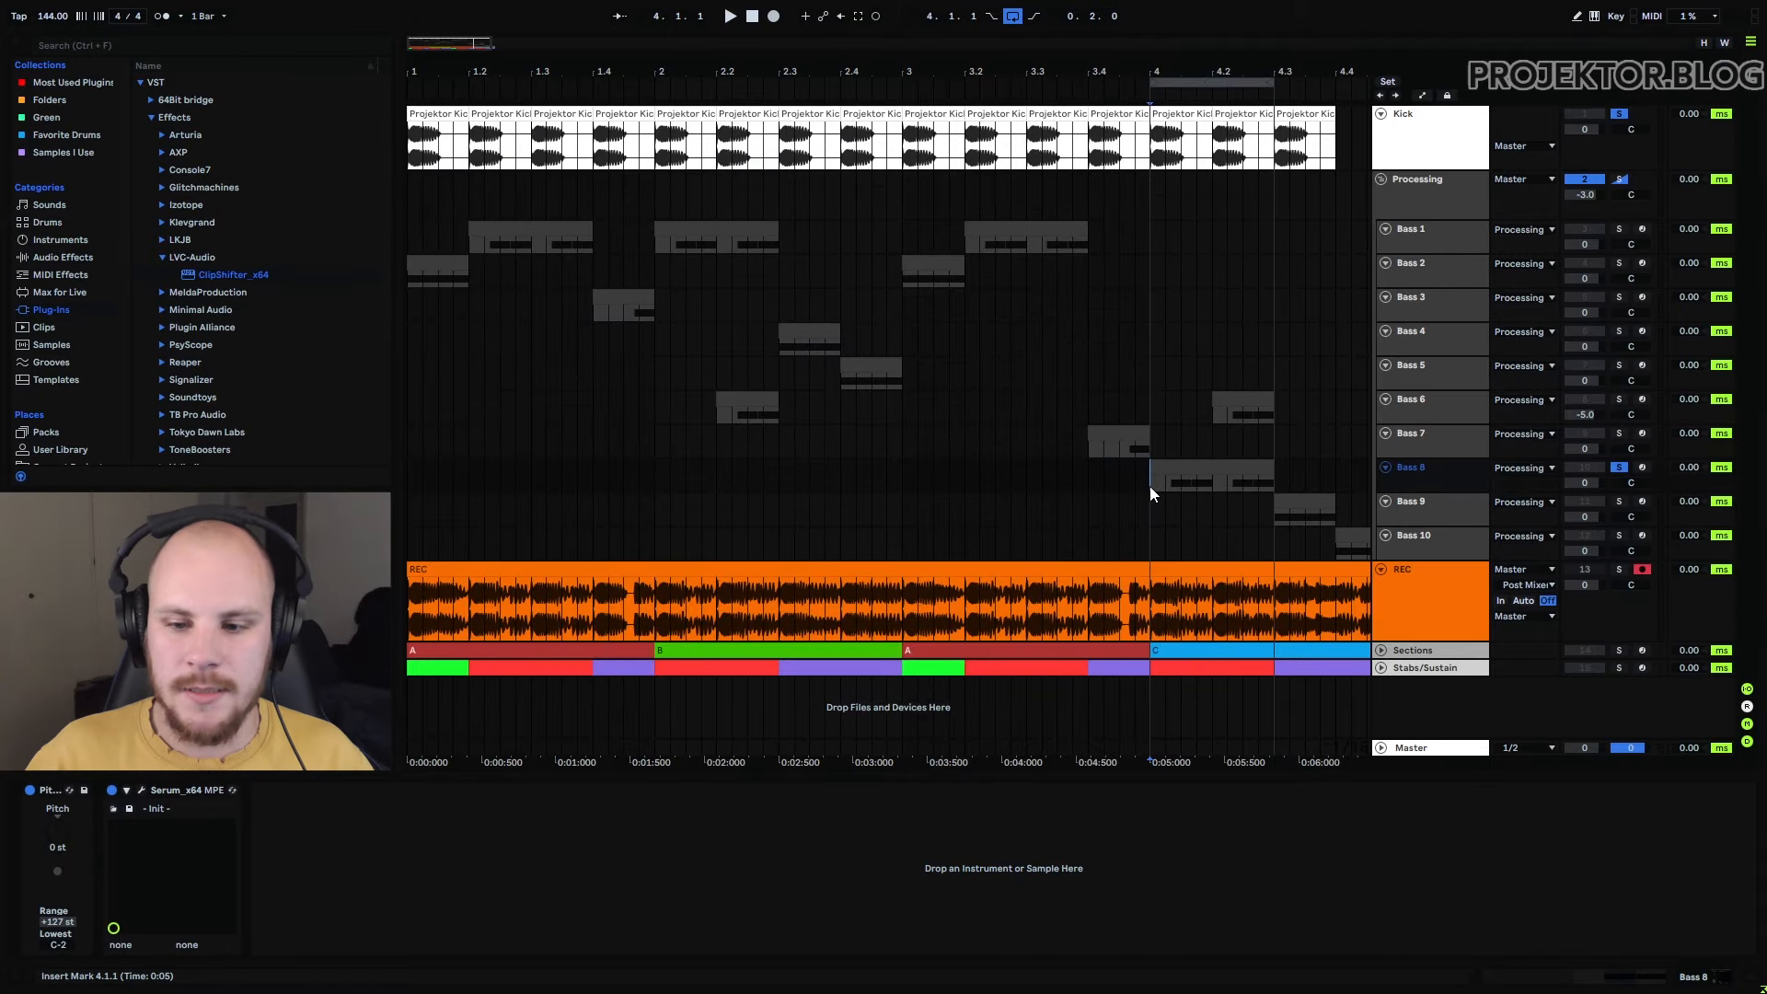
Check Bass 1's Serum patch for comparison, and audition Bass 8 with the kick over the two-beat loop at 4.1.1
left_click_drag(966, 241, 1026, 241)
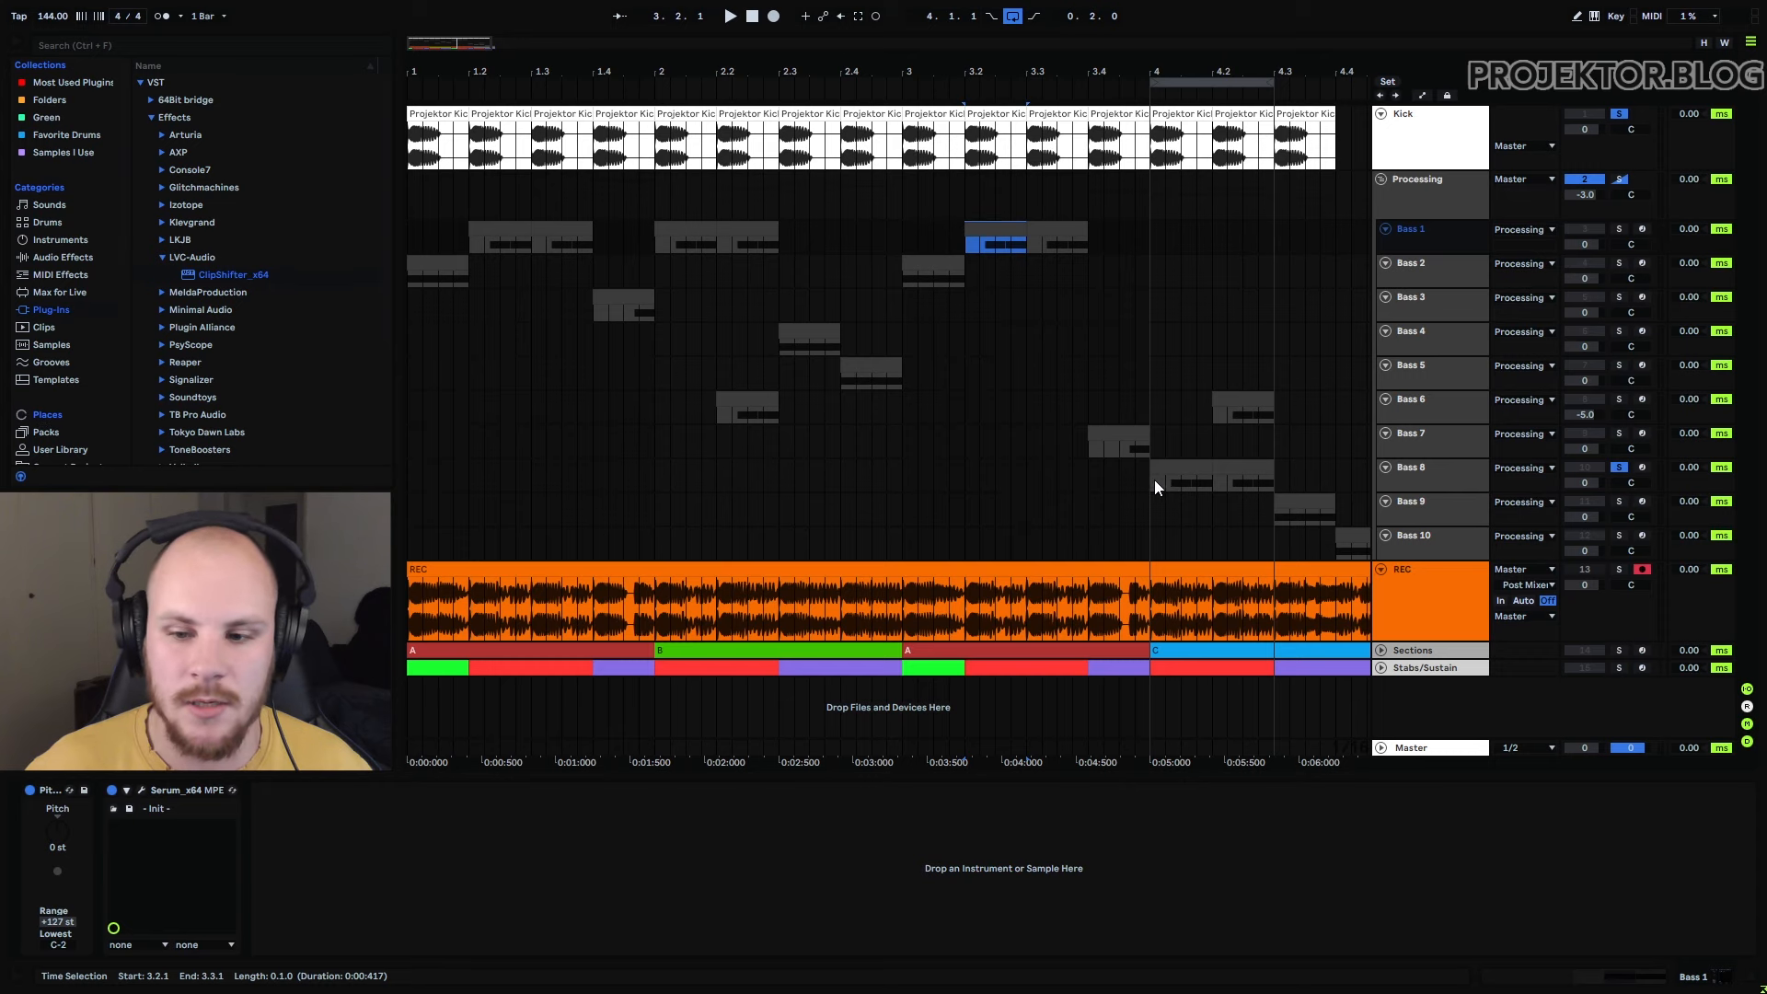
left_click(140, 791)
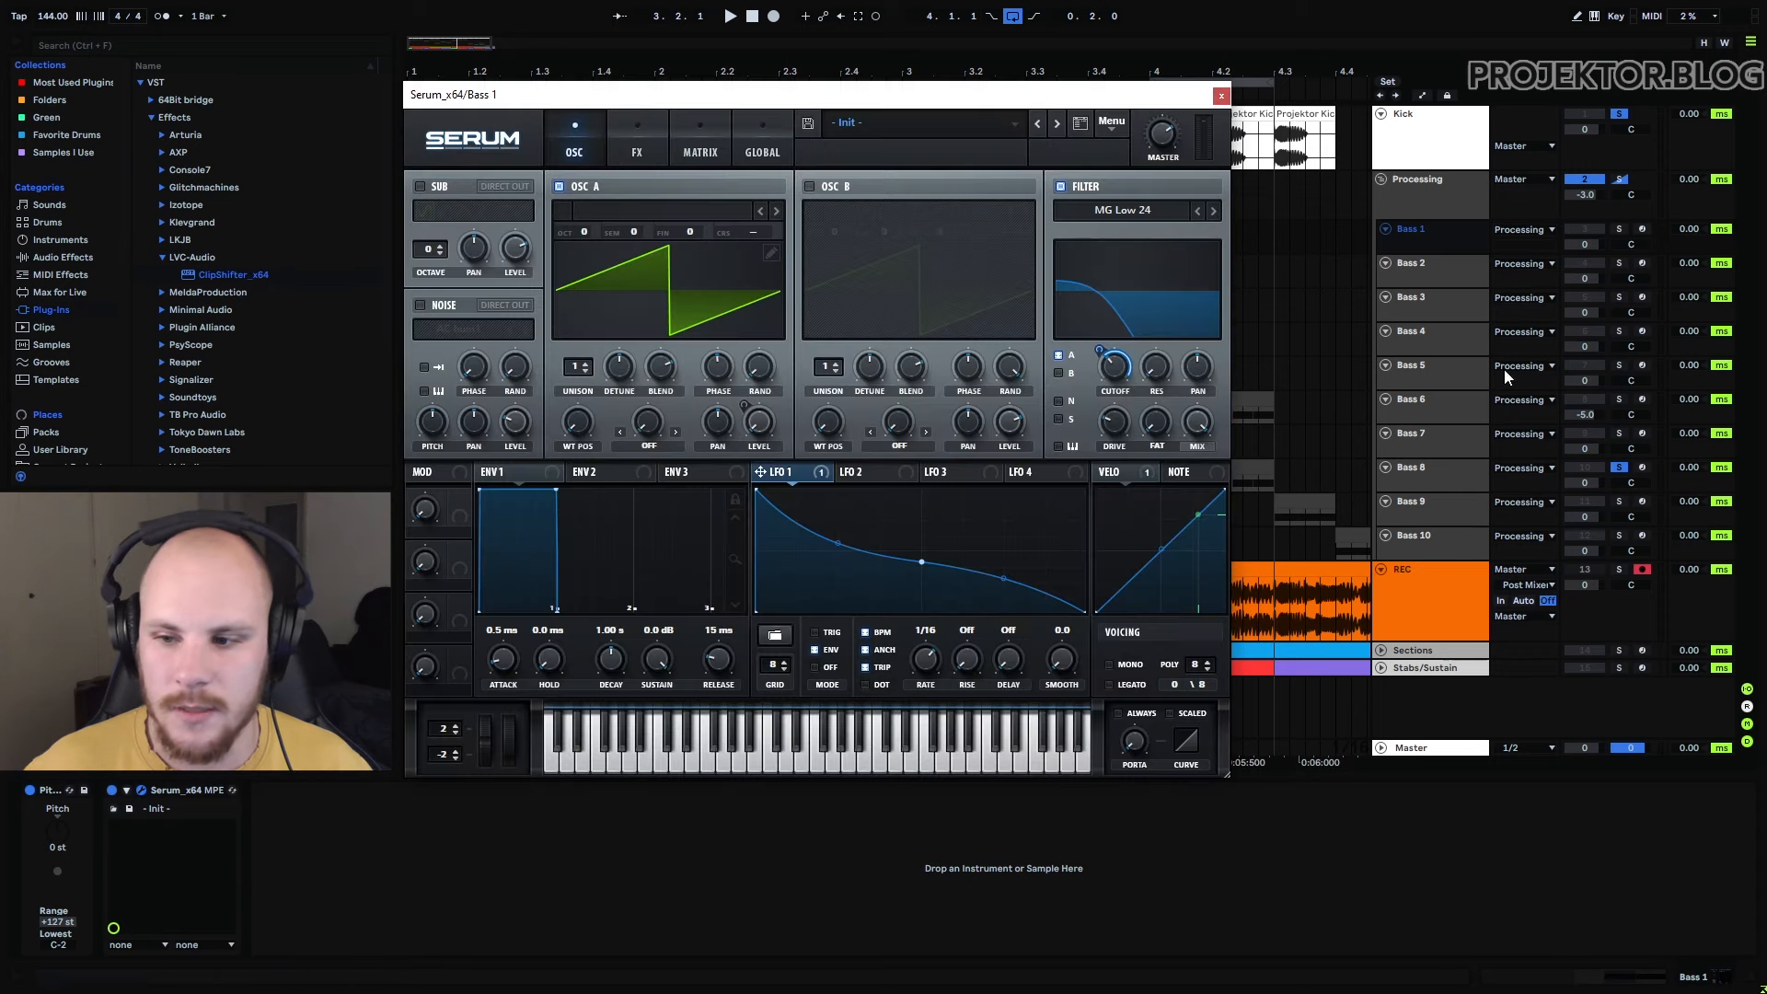
left_click(1156, 483)
key("space")
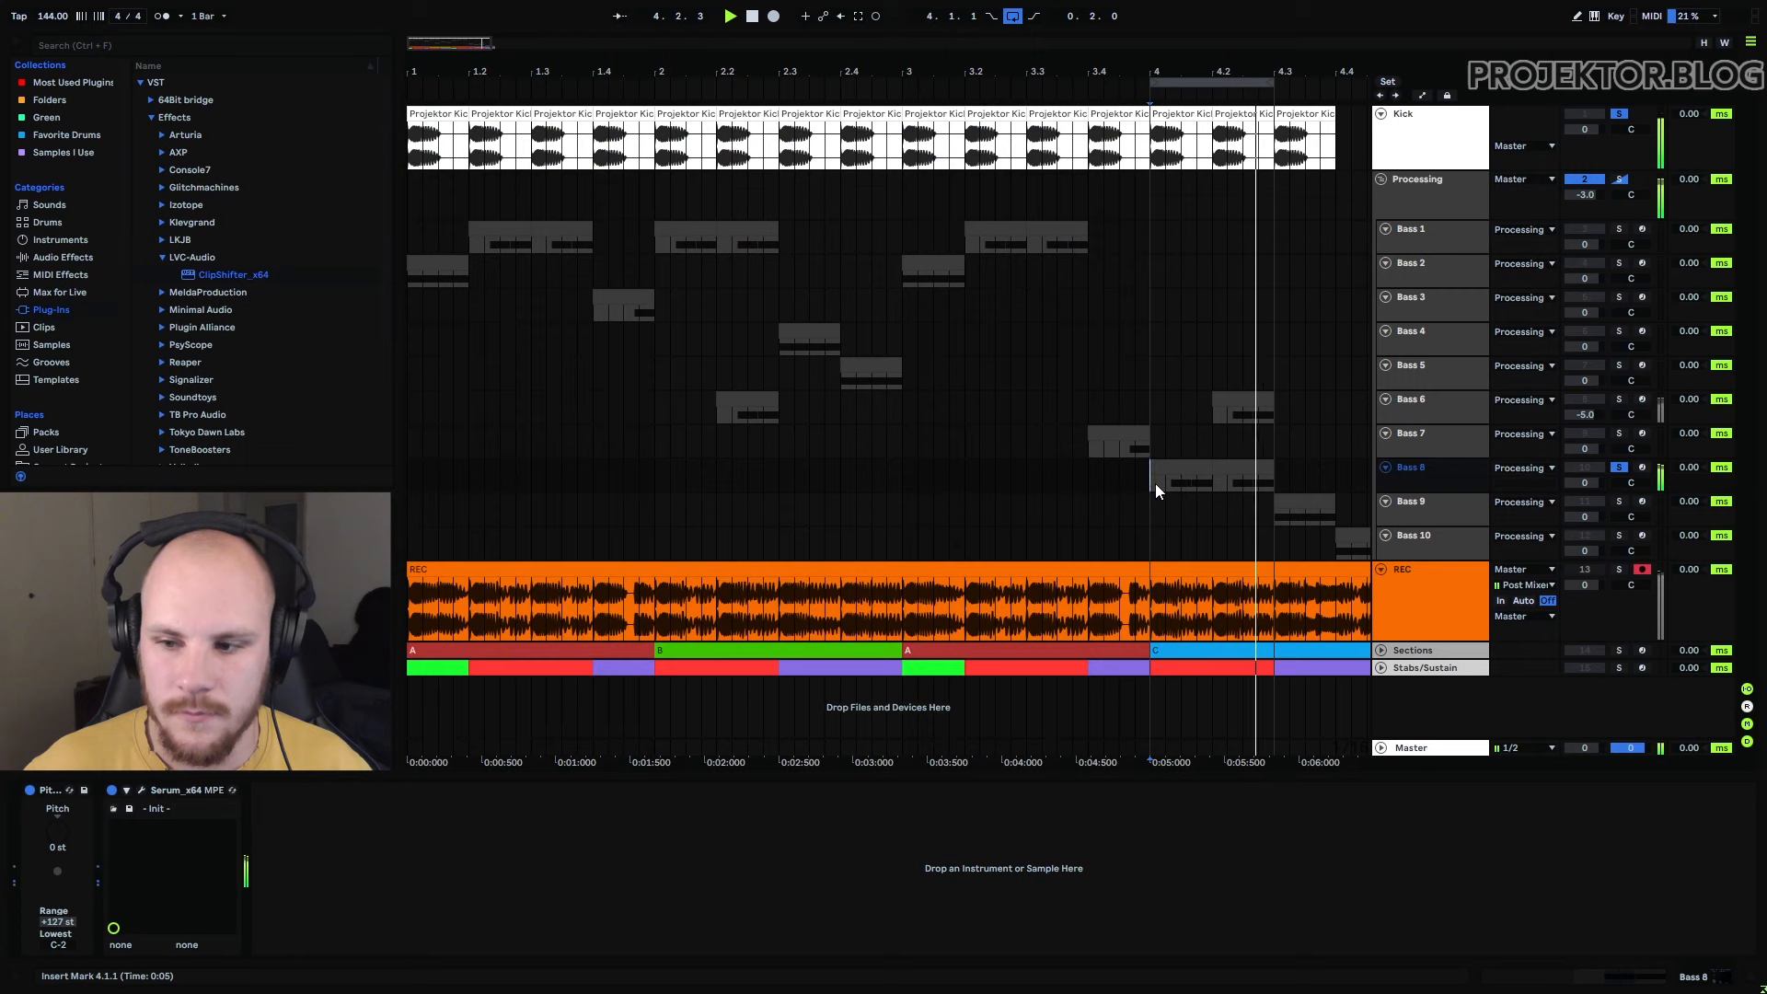
key("space")
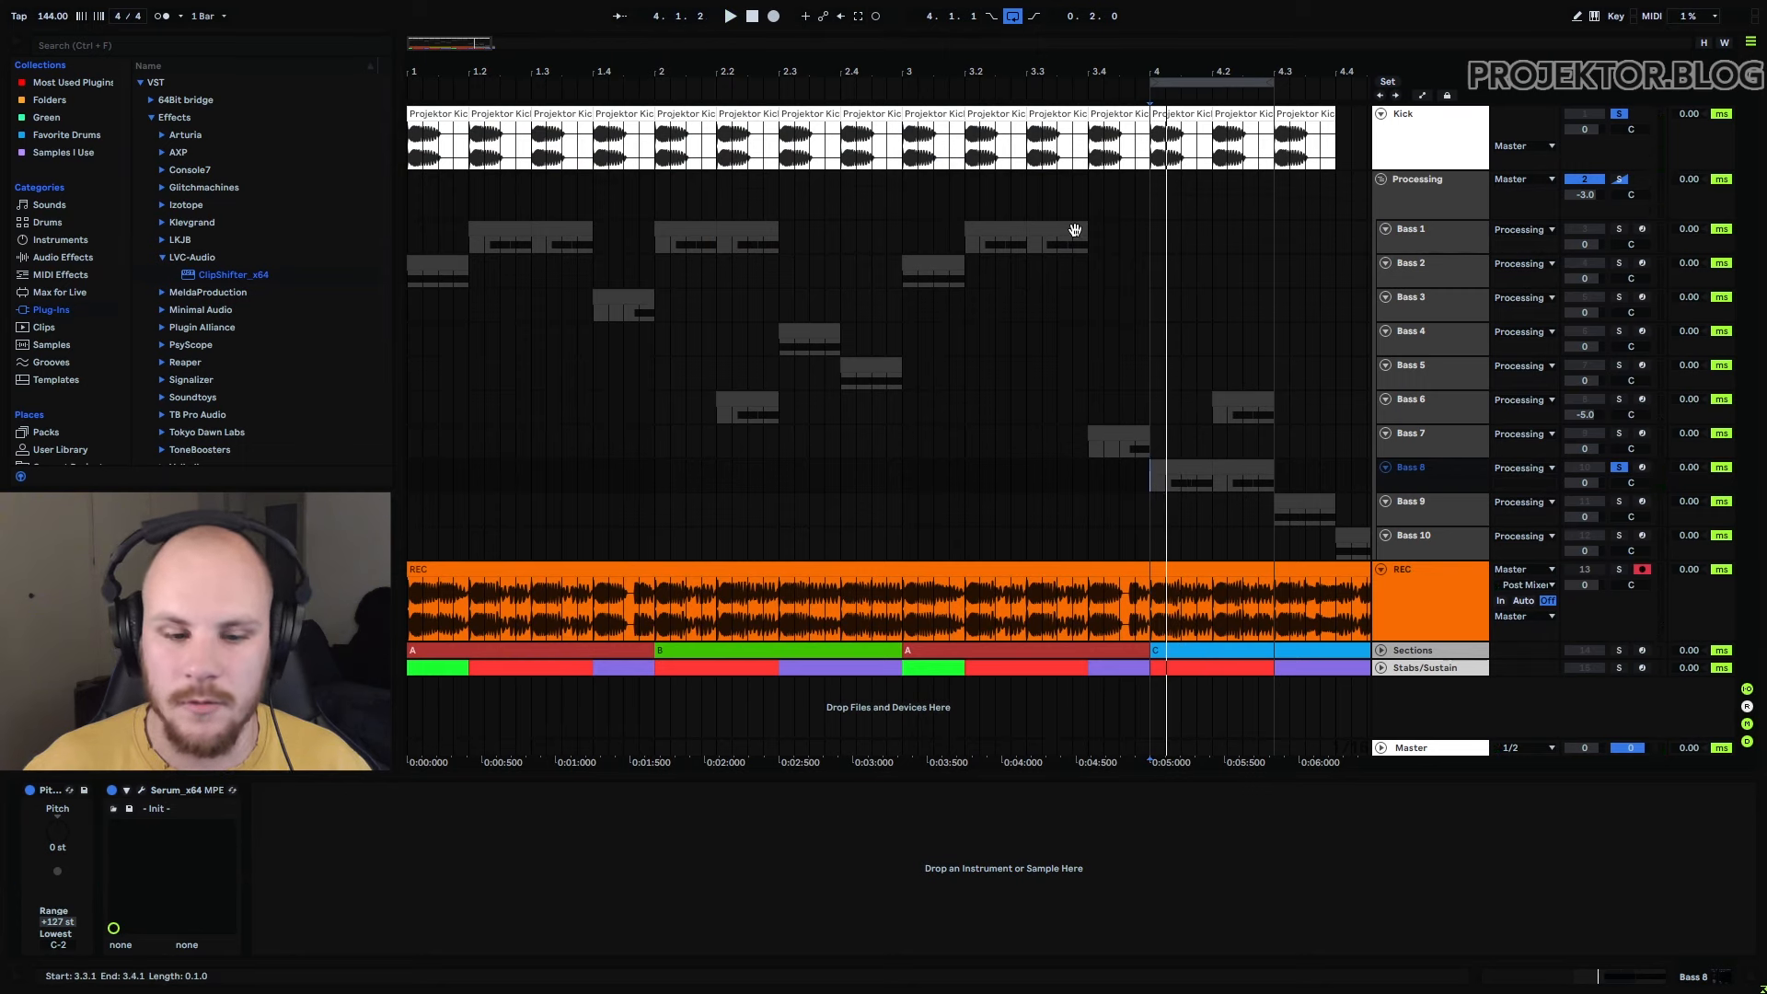
Inspect Bass 8's oscillators and MG Low 18 filter in Serum, and the parameters modulated by LFO 1 and LFO 2
left_click(141, 791)
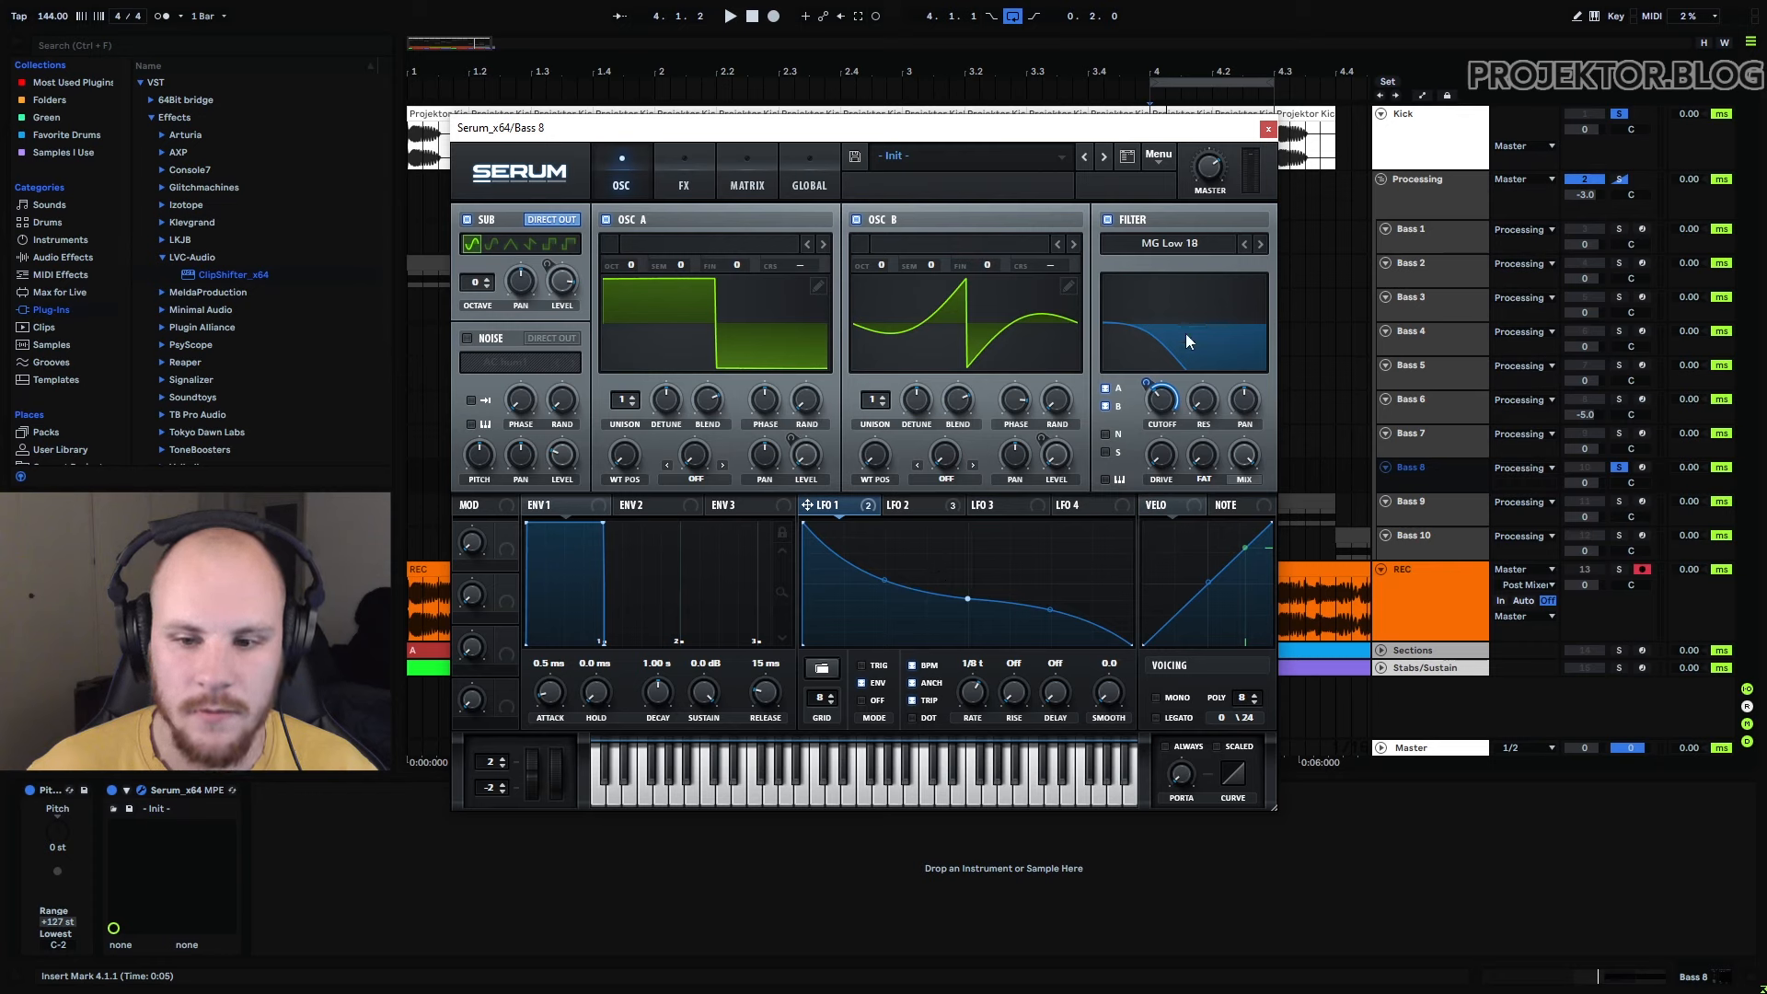
left_click(907, 506)
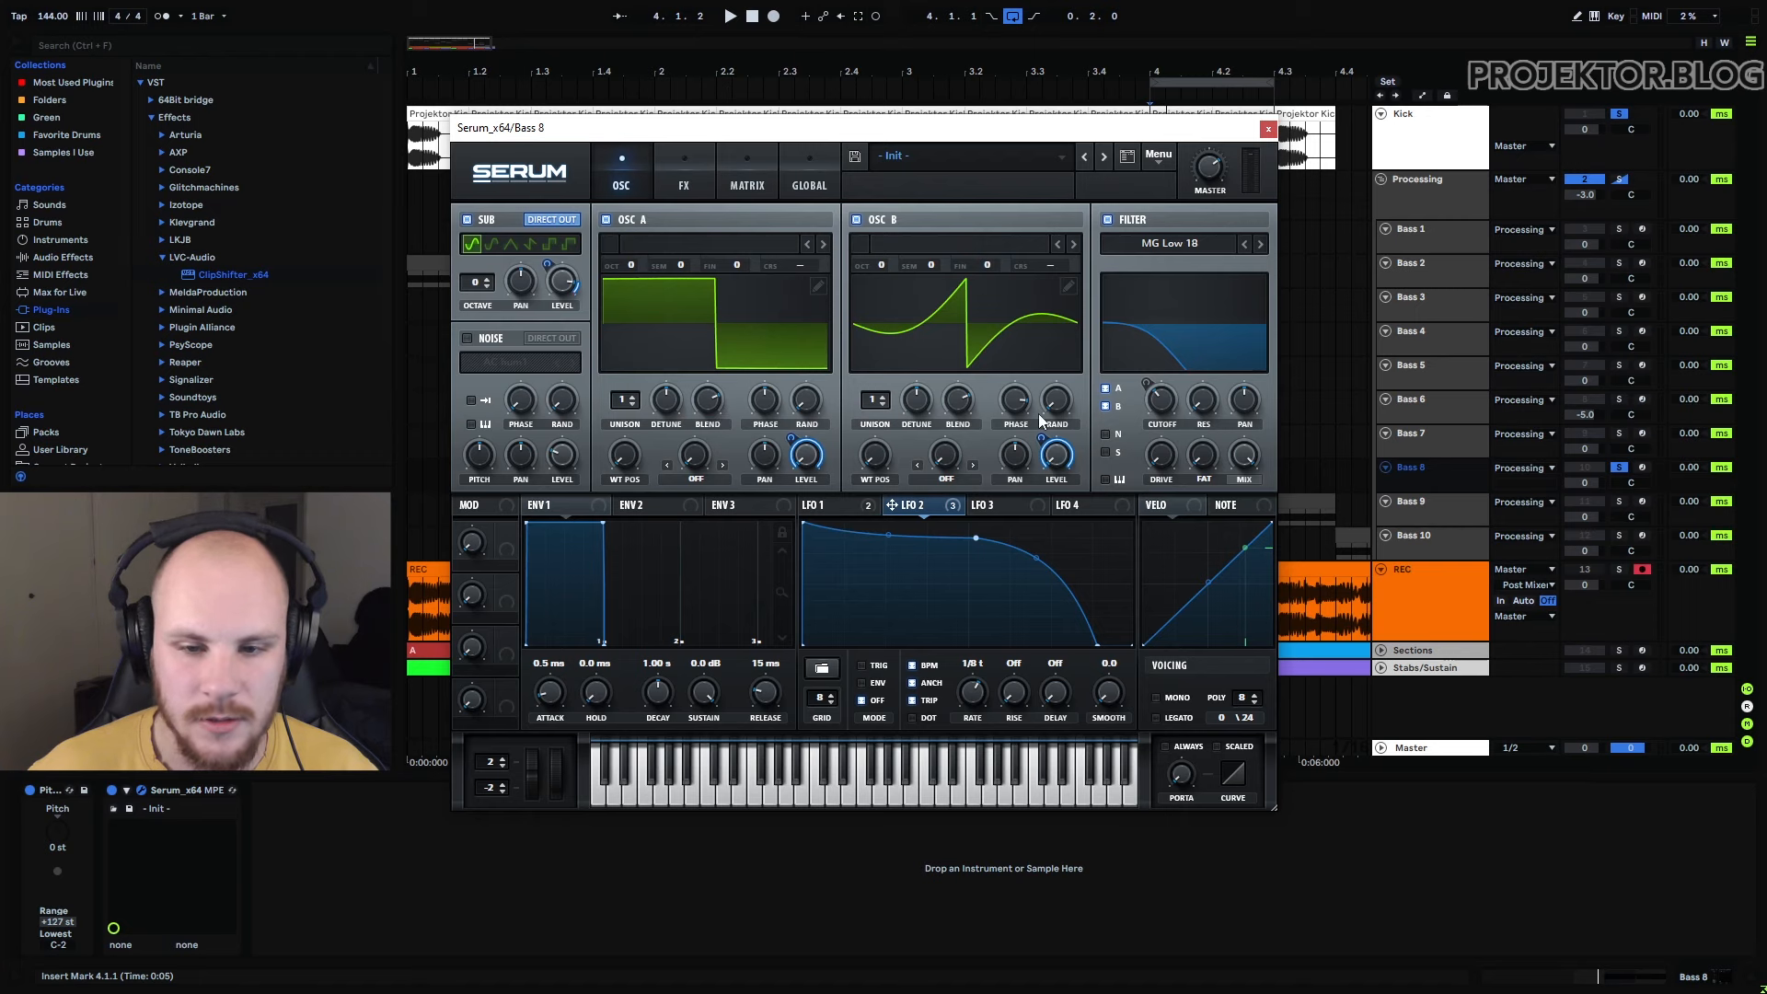
left_click(861, 505)
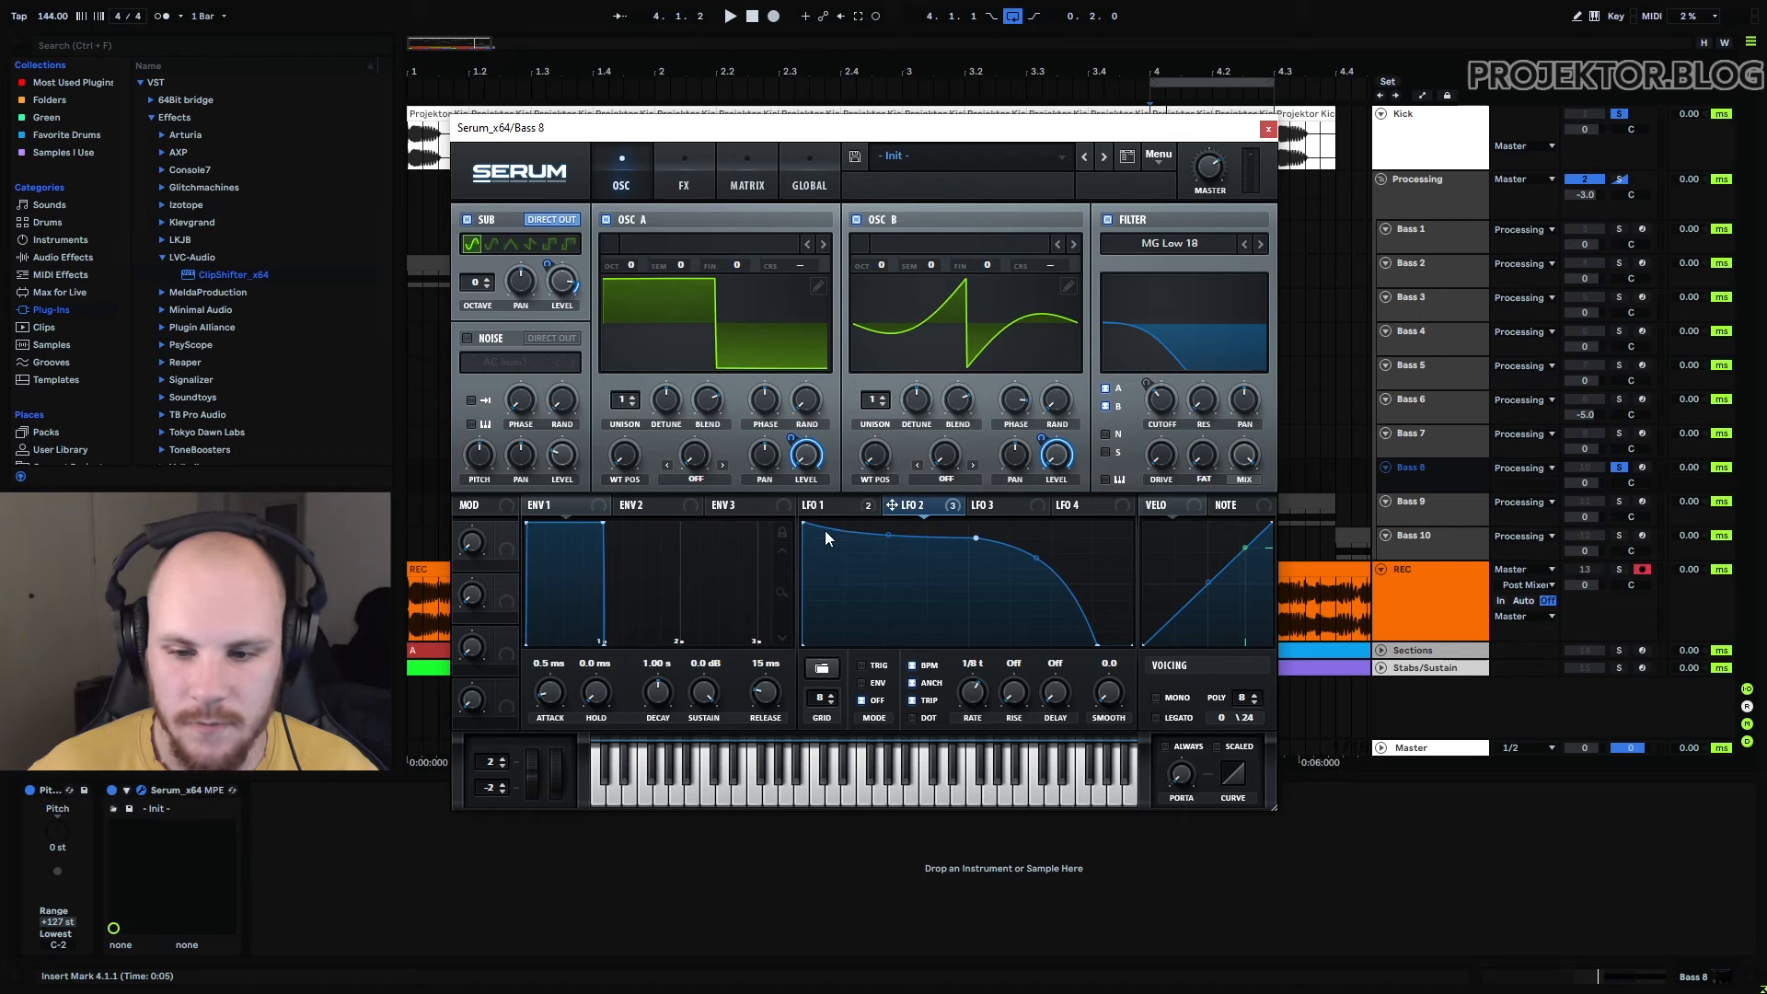
Review Bass 8's effects chain from Hyper/Dimension to EQ, along with its directly routed sub oscillator
left_click(684, 180)
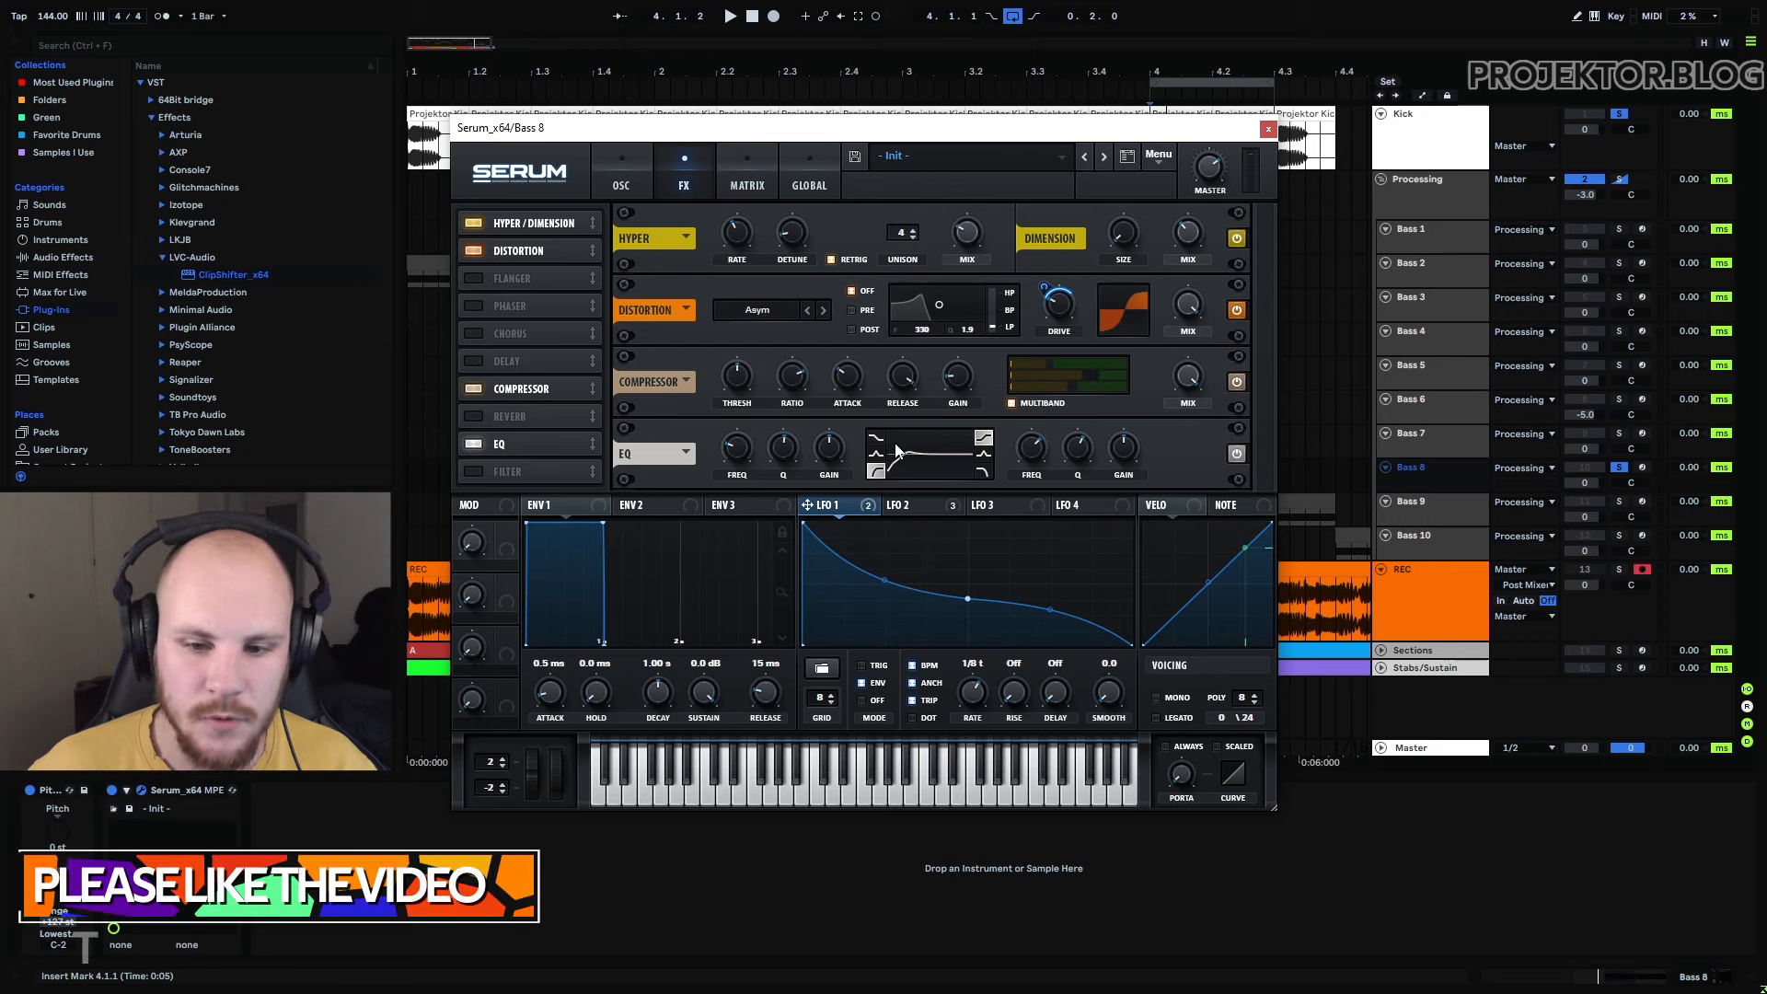
left_click(643, 180)
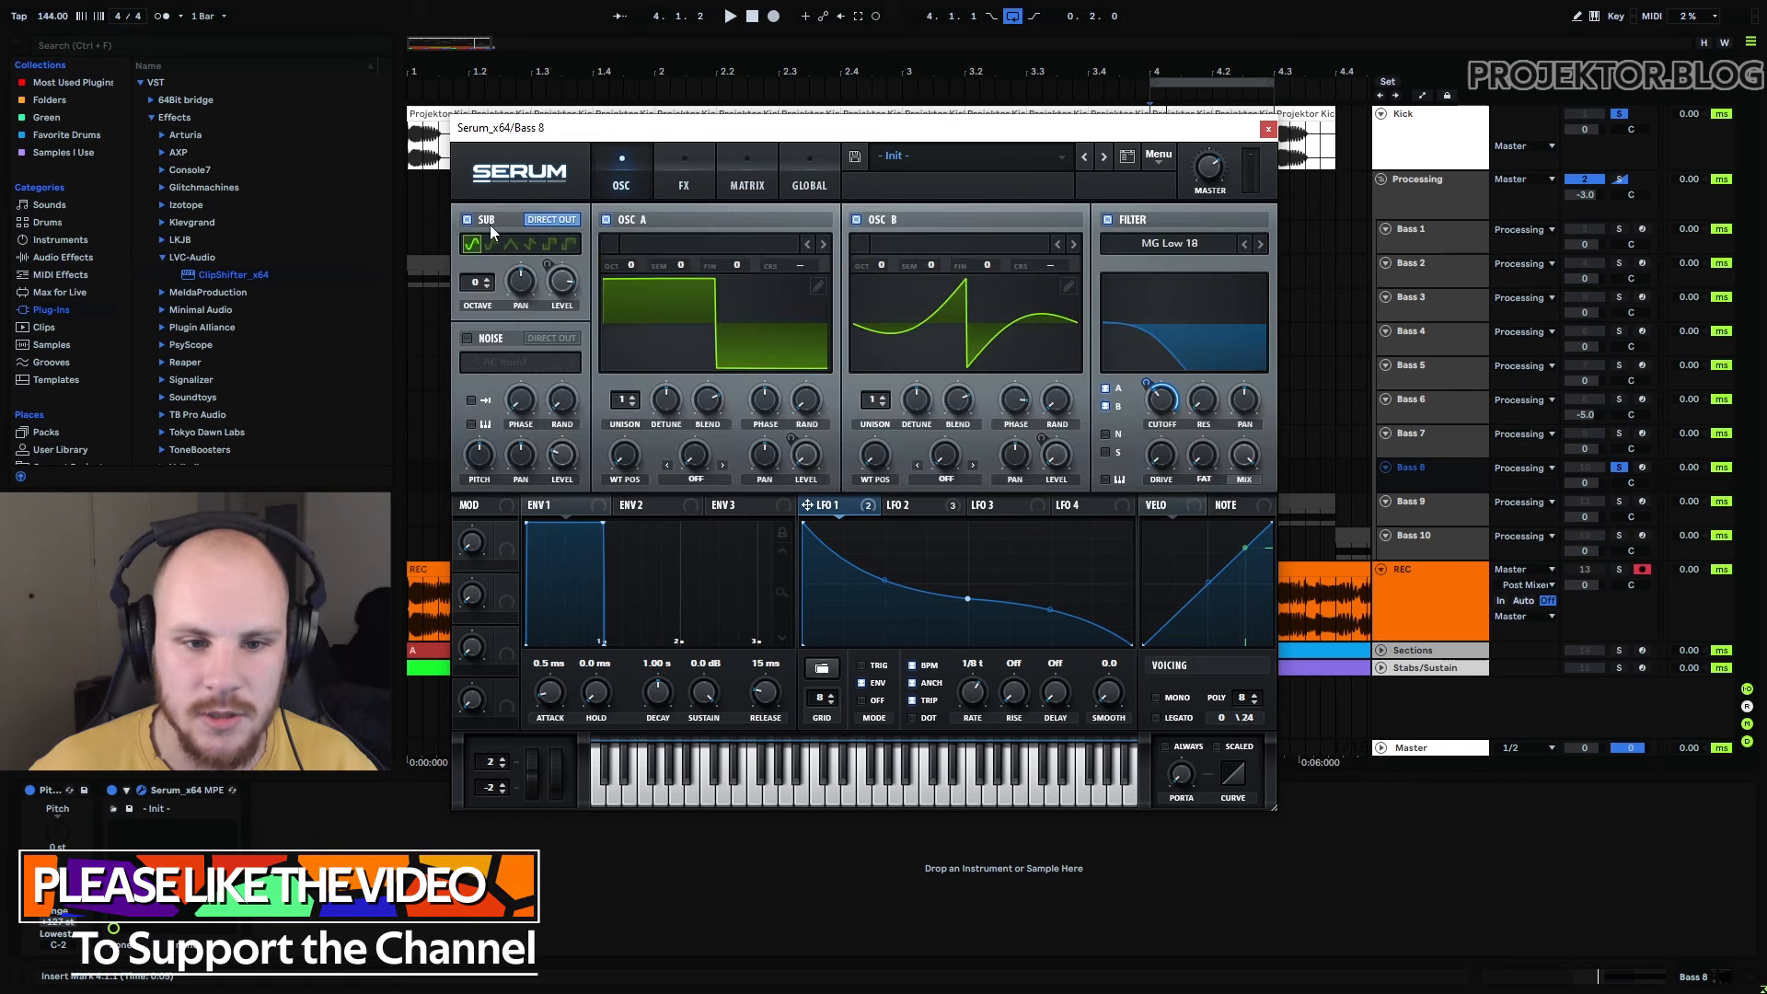
left_click(684, 184)
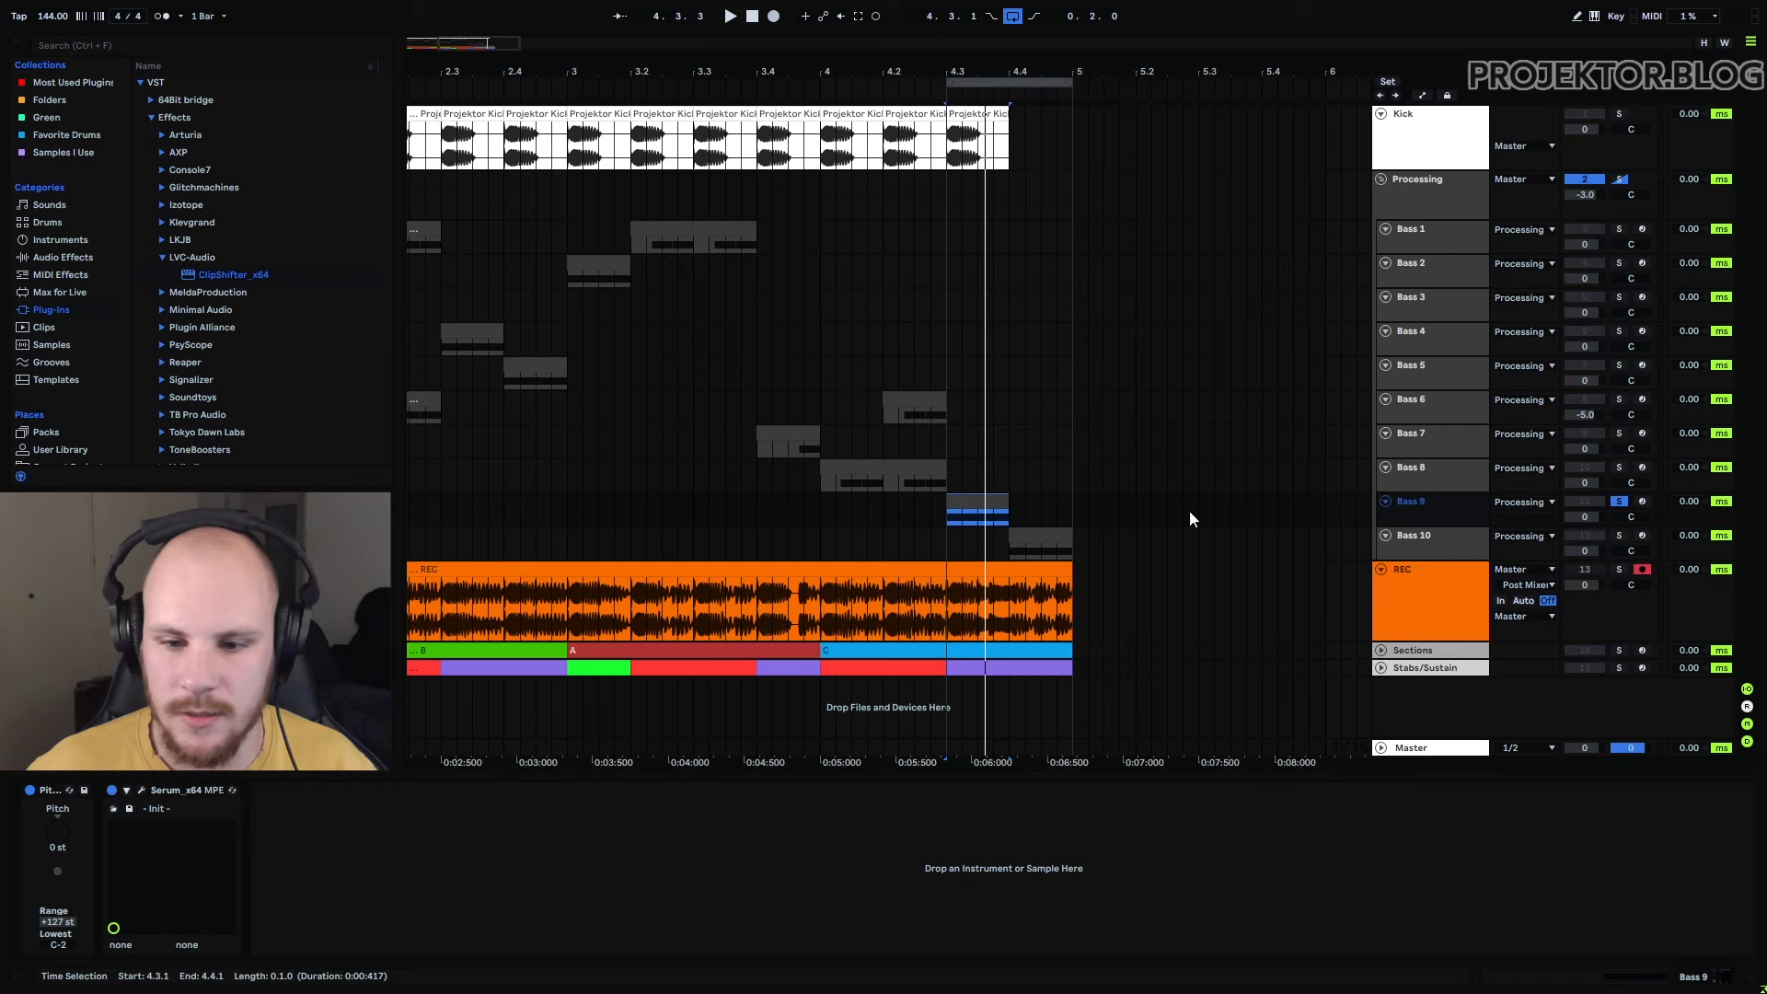
Audition Bass 9, and in its Serum compare Oscillator B's wavetable position 1 with the patch's original frame
key("space")
key("space")
key("ctrl+alt+p")
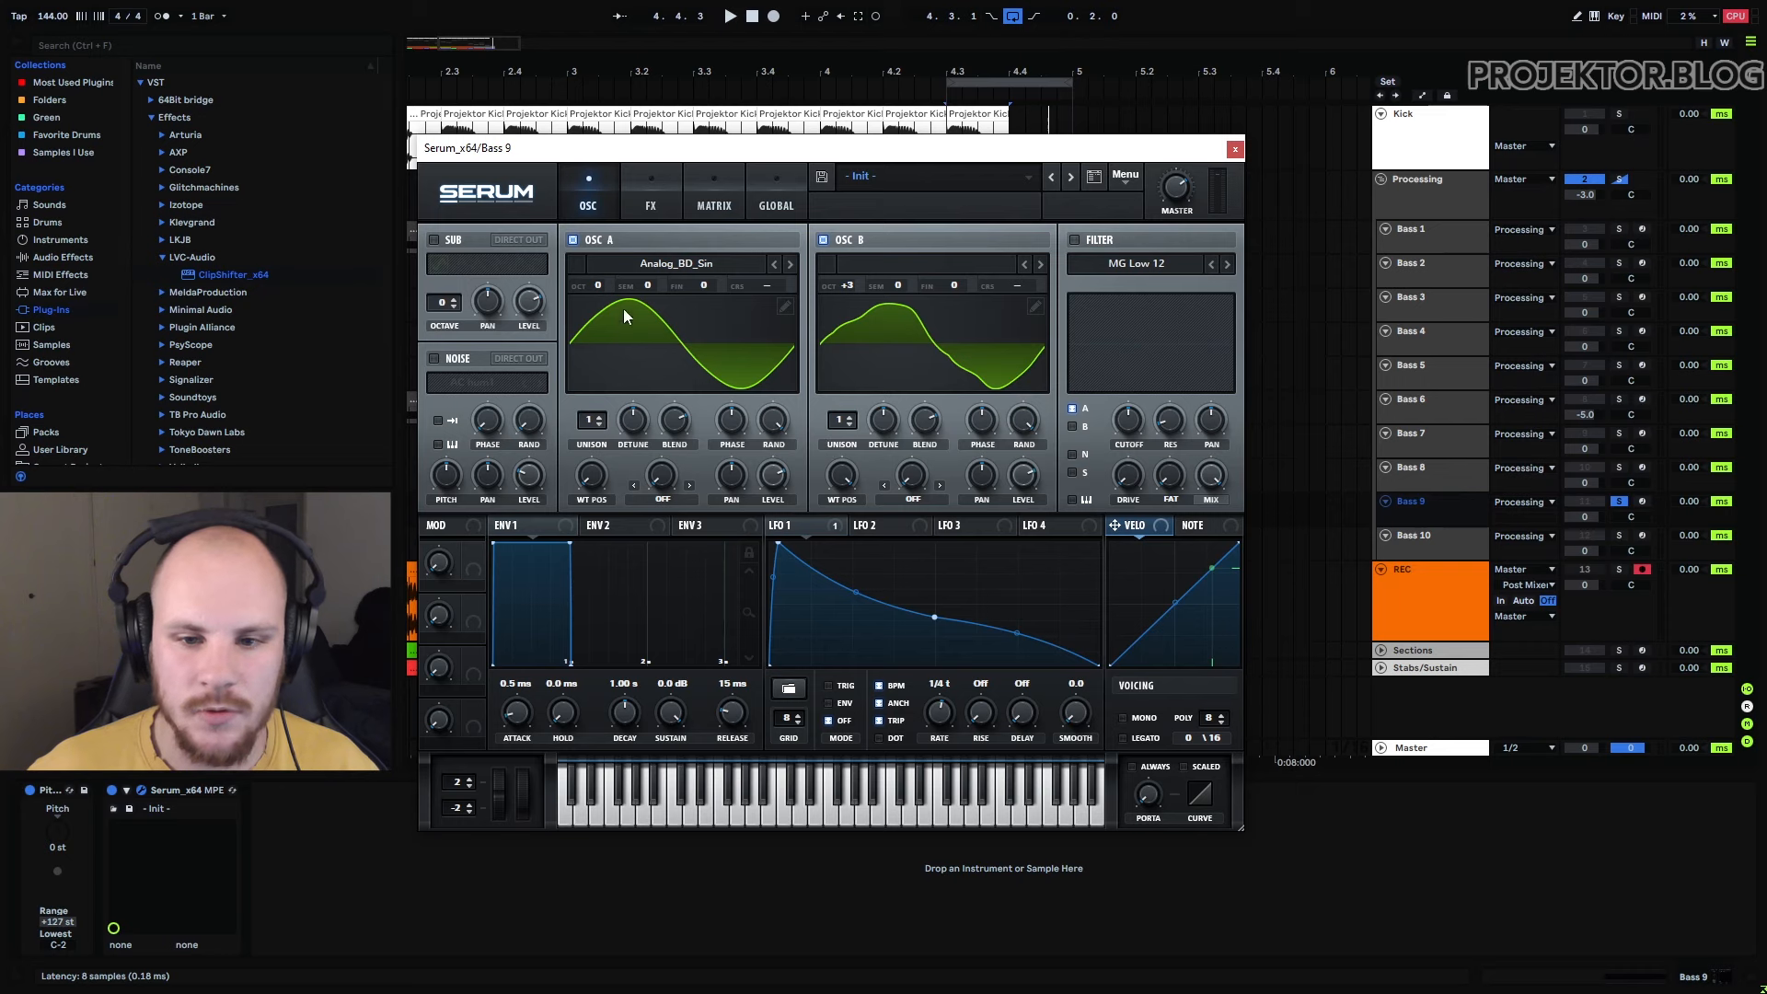
left_click(923, 267)
mouse_move(911, 286)
left_click(1077, 330)
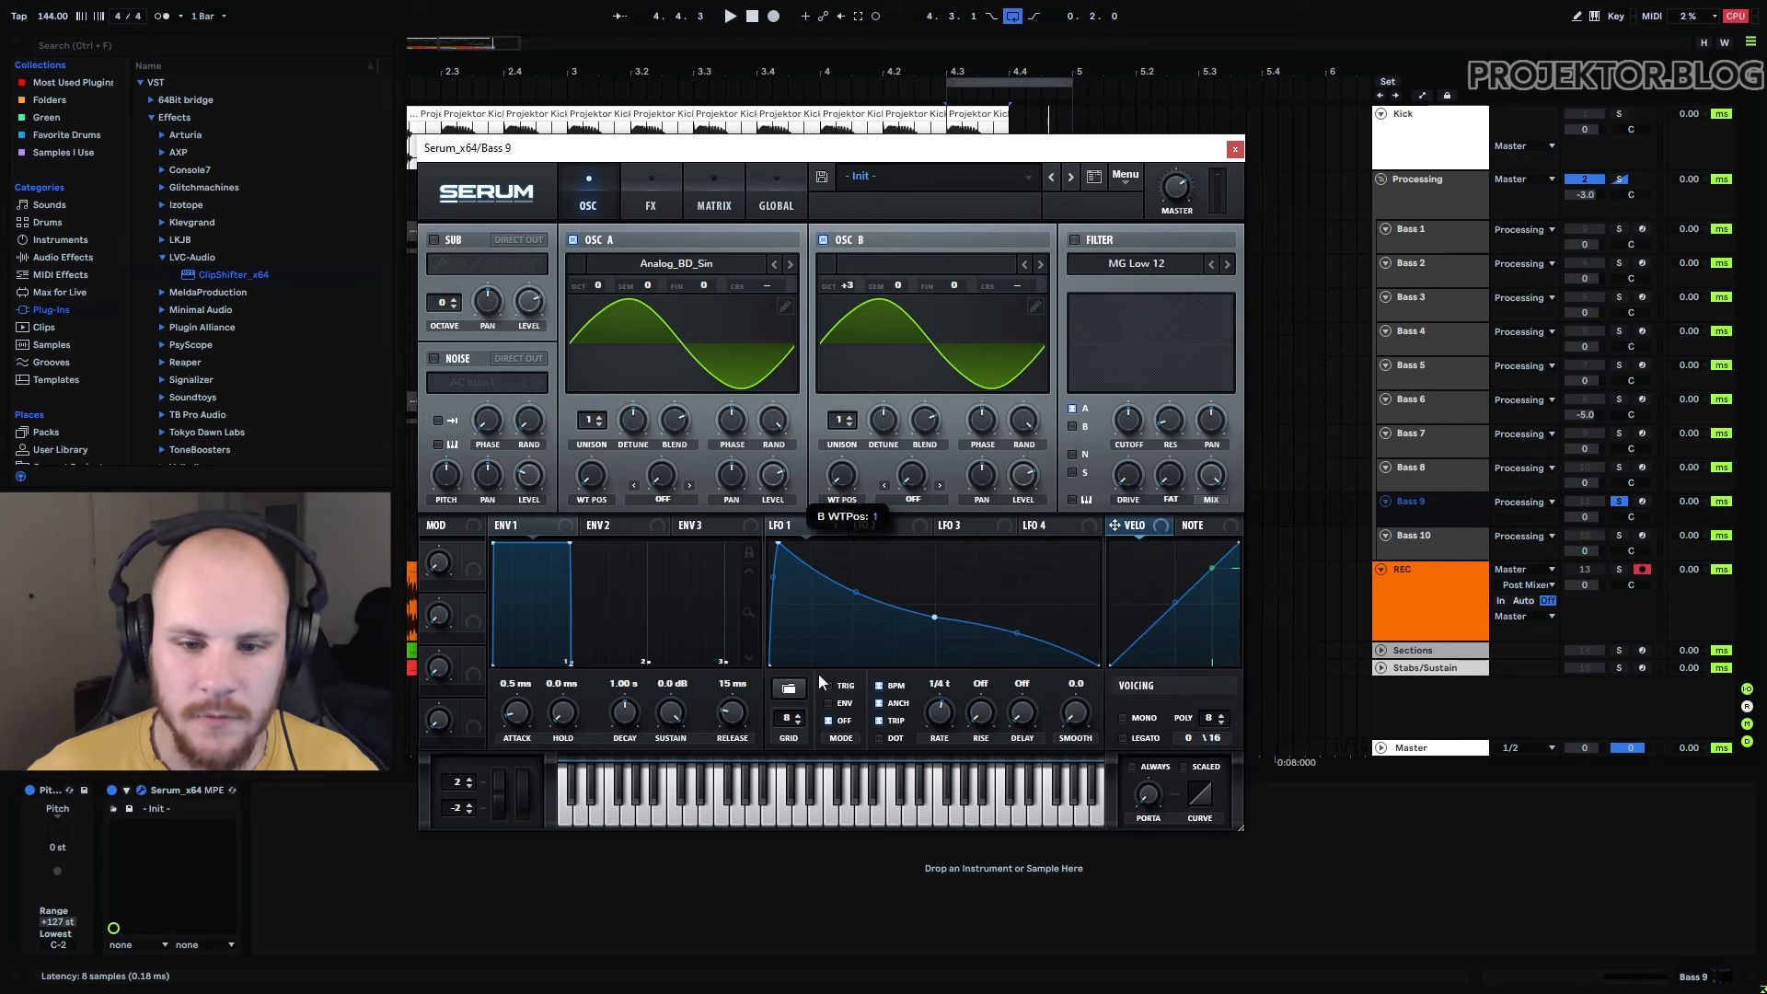
left_click_drag(819, 675, 908, 290)
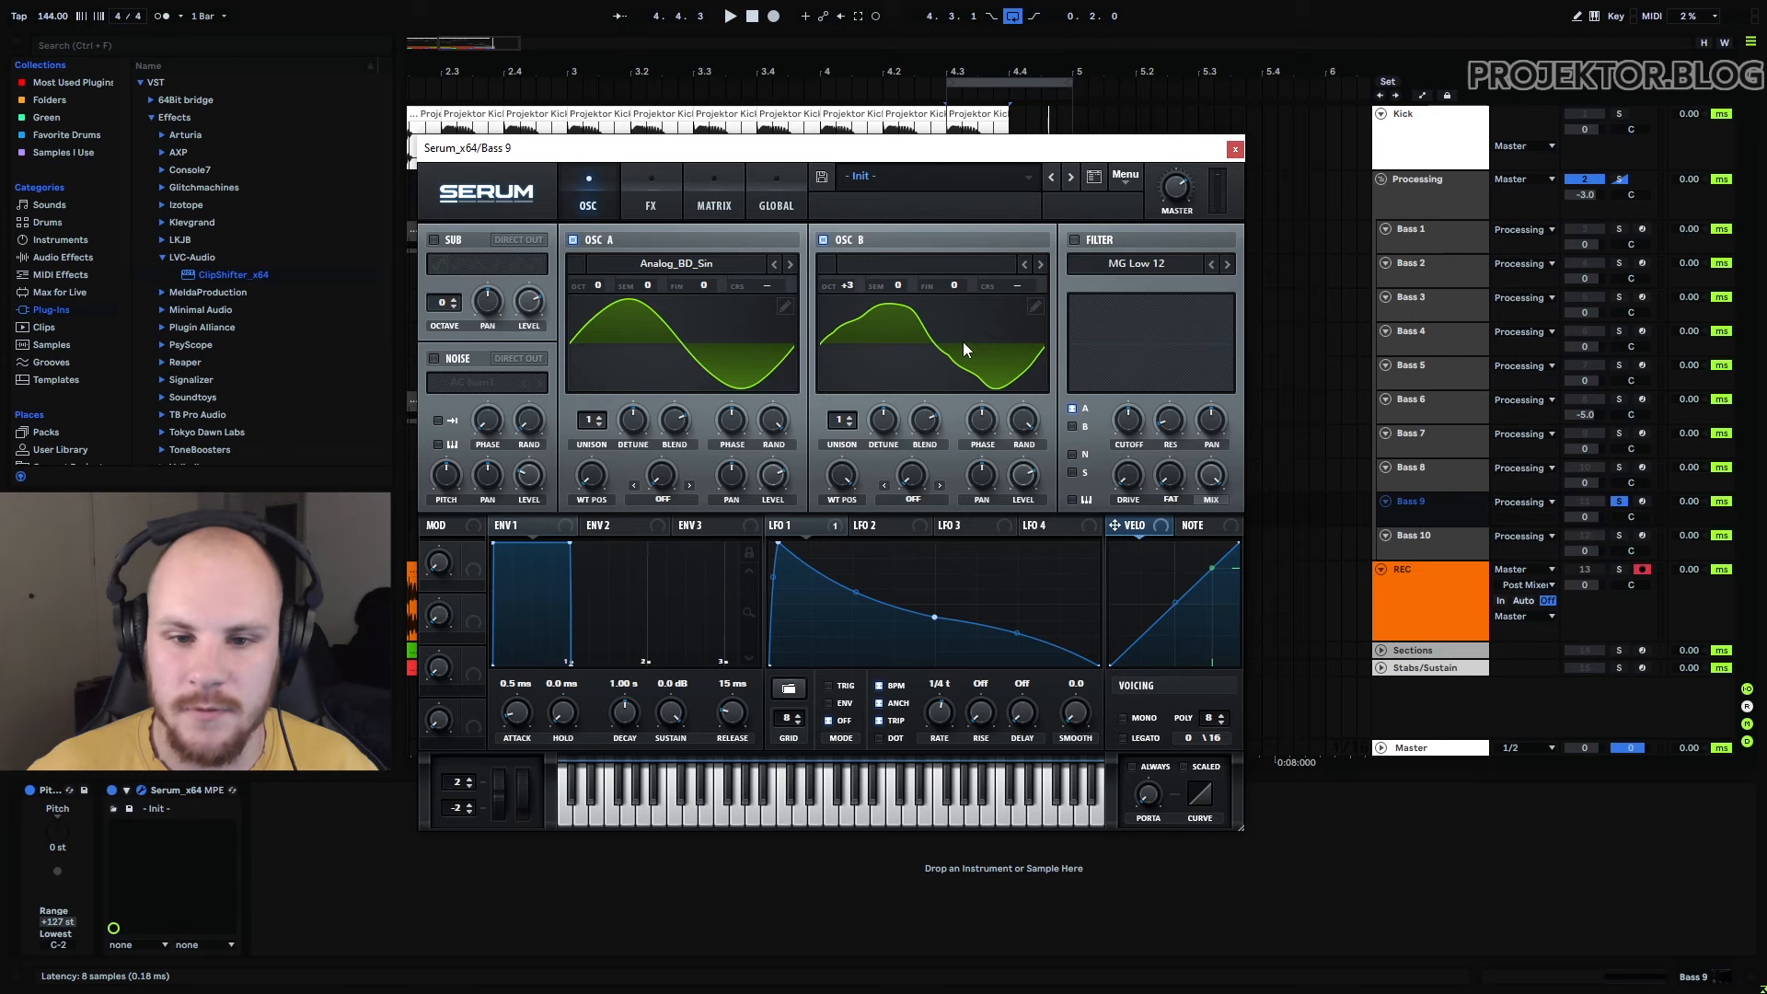
Check Bass 9's effects chain, and audition the sound with Oscillator B and Oscillator A switched off in turn
left_click(650, 202)
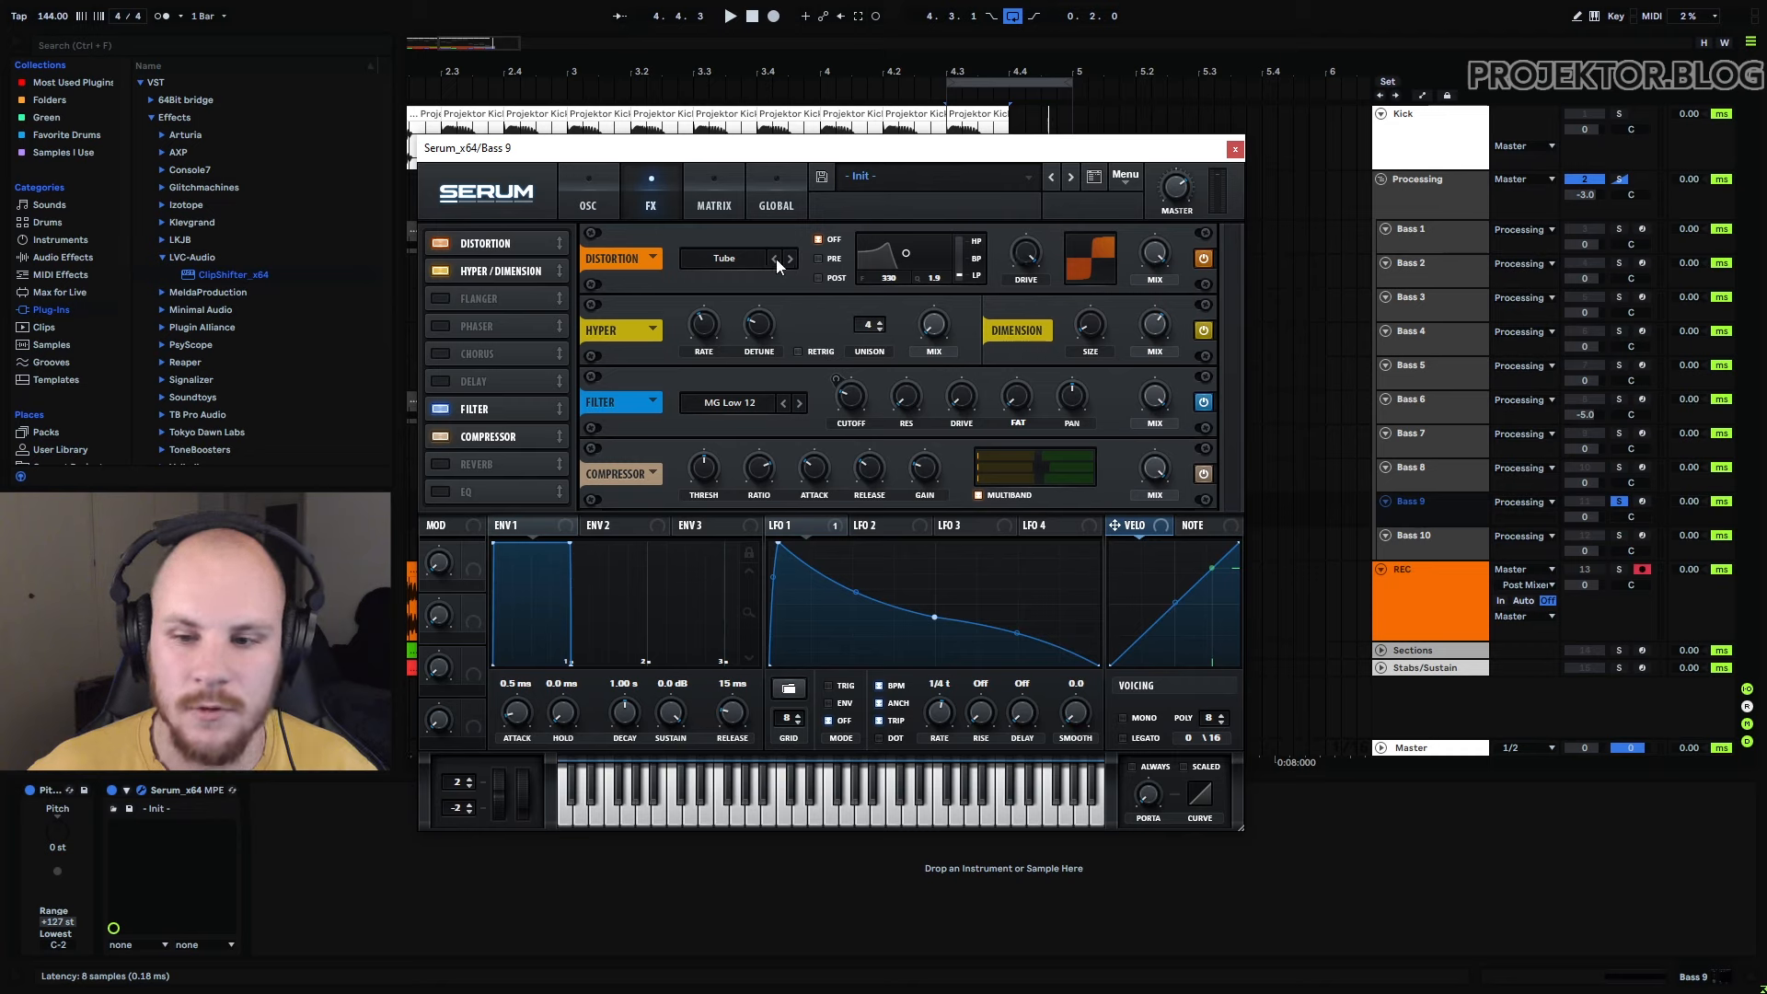
left_click(589, 205)
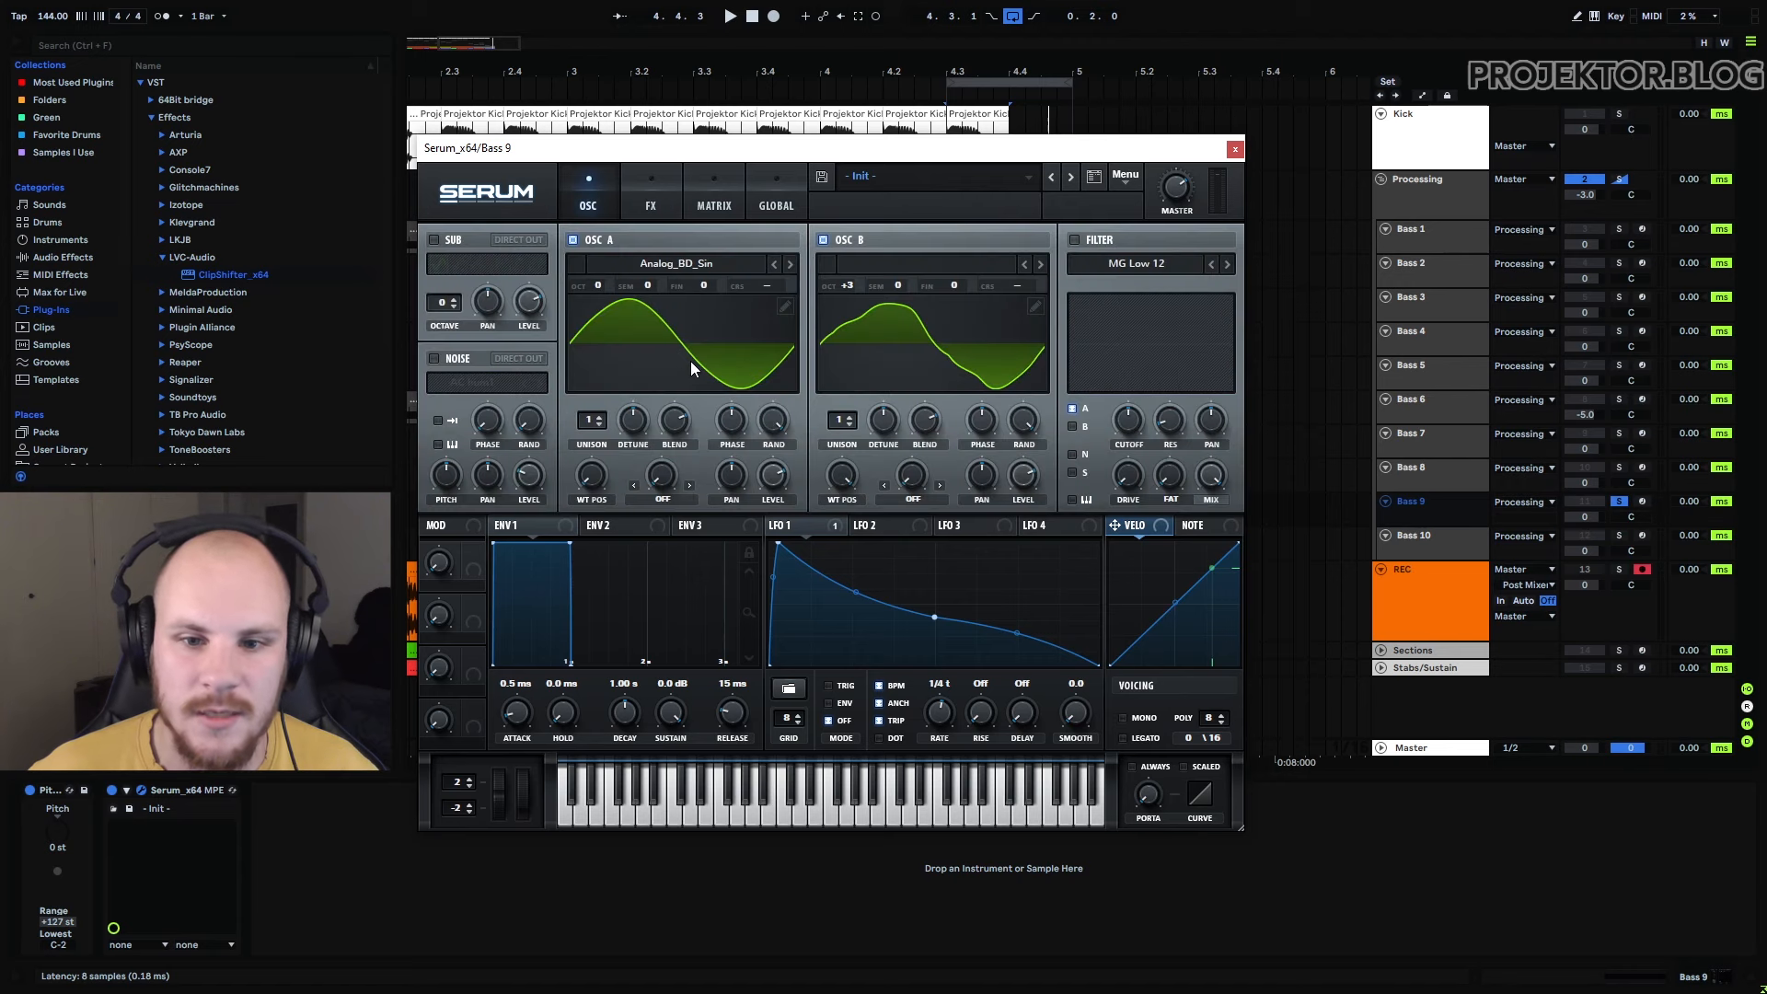
key("space")
left_click(824, 241)
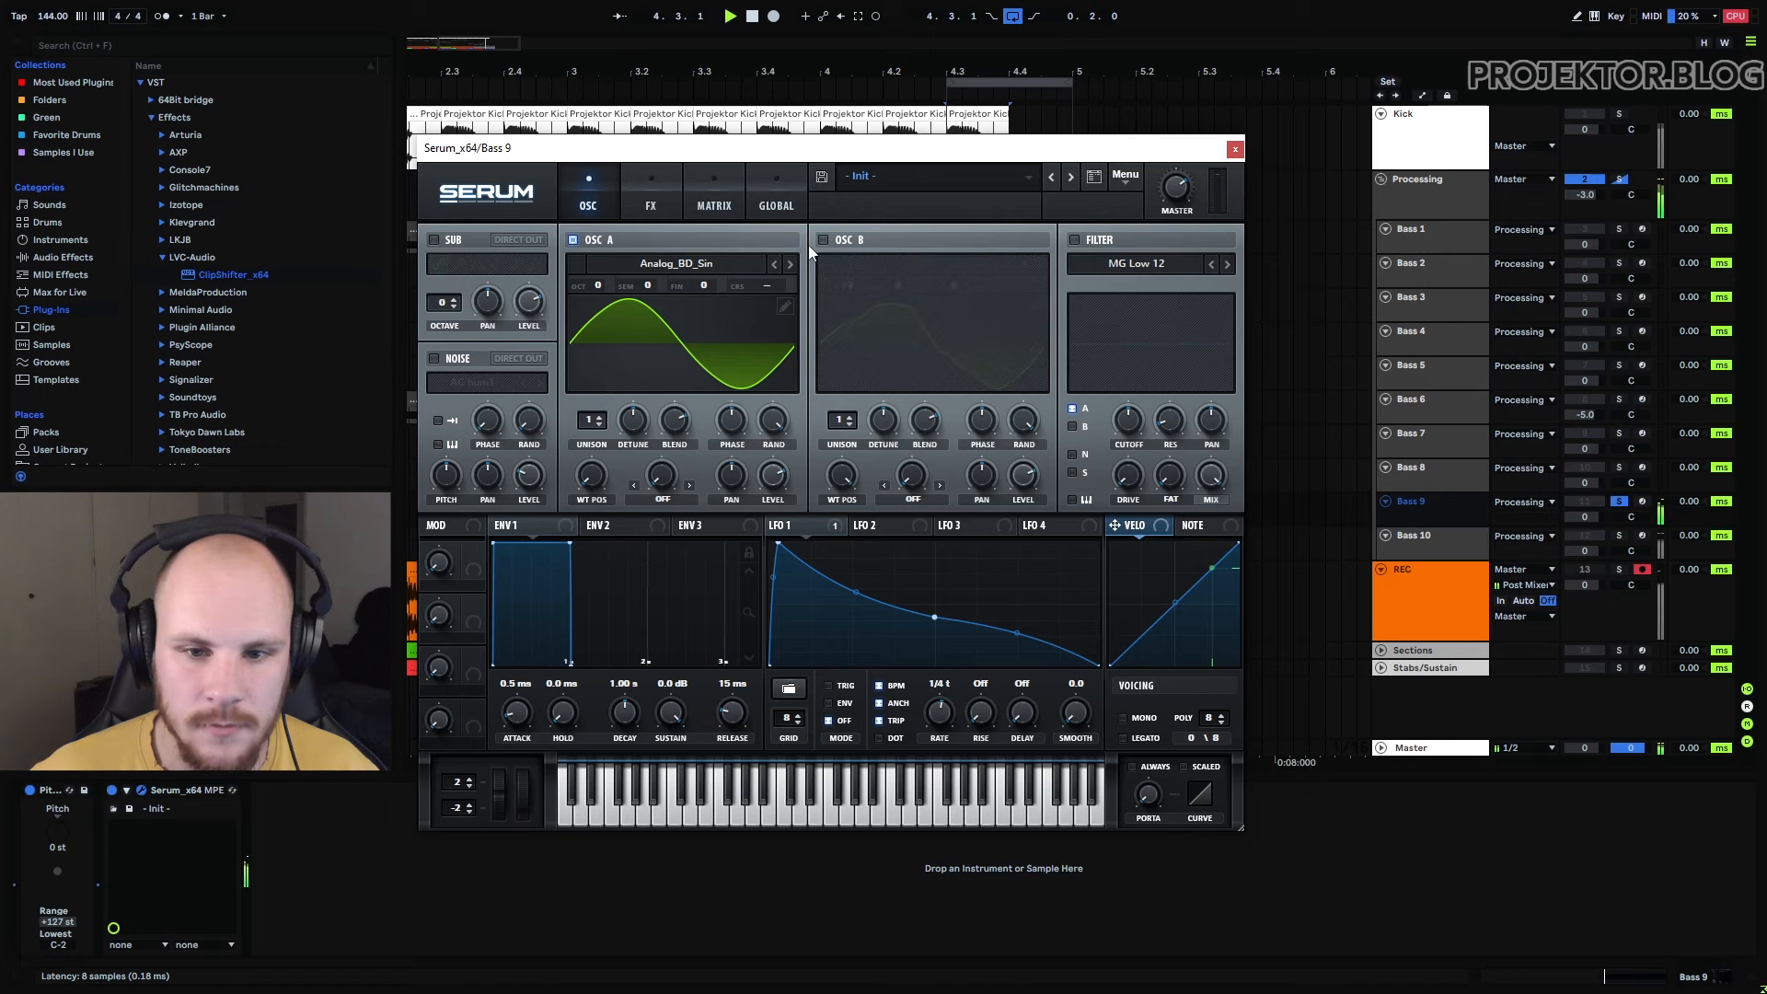
left_click(824, 242)
left_click(572, 241)
left_click(573, 241)
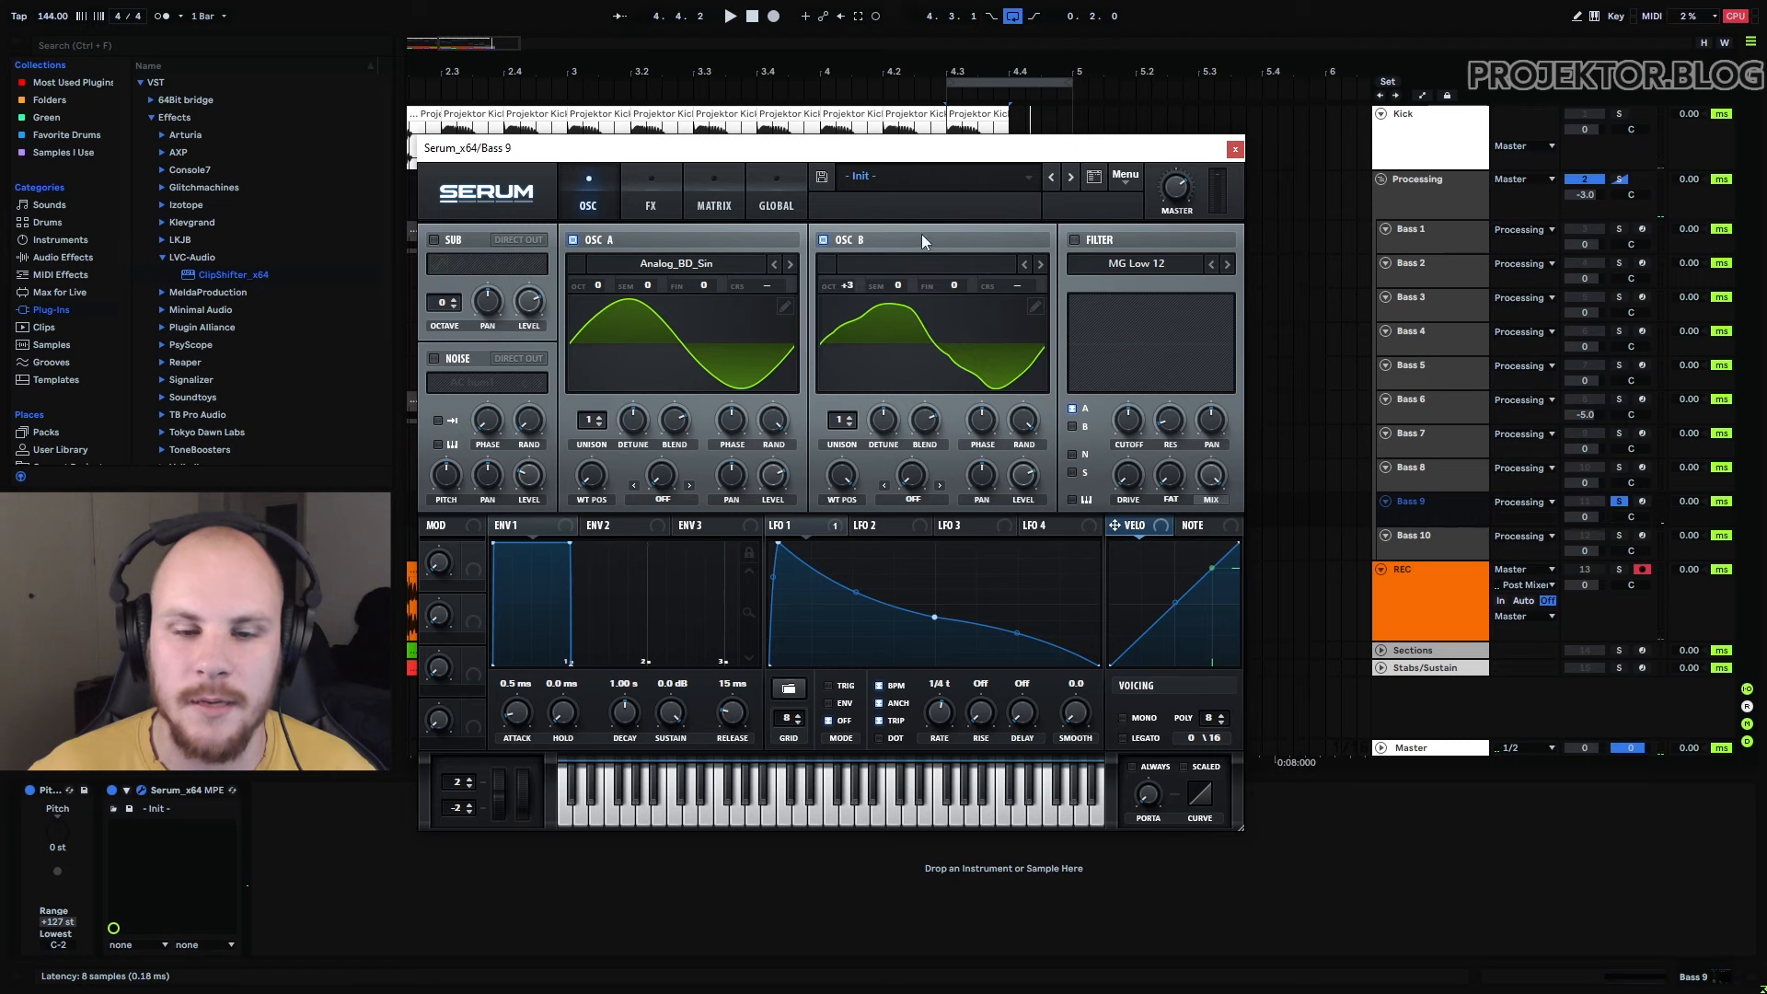
Review LFO 1's modulation of the MG Low 12 effects filter cutoff in Bass 9, and close Serum
left_click(665, 207)
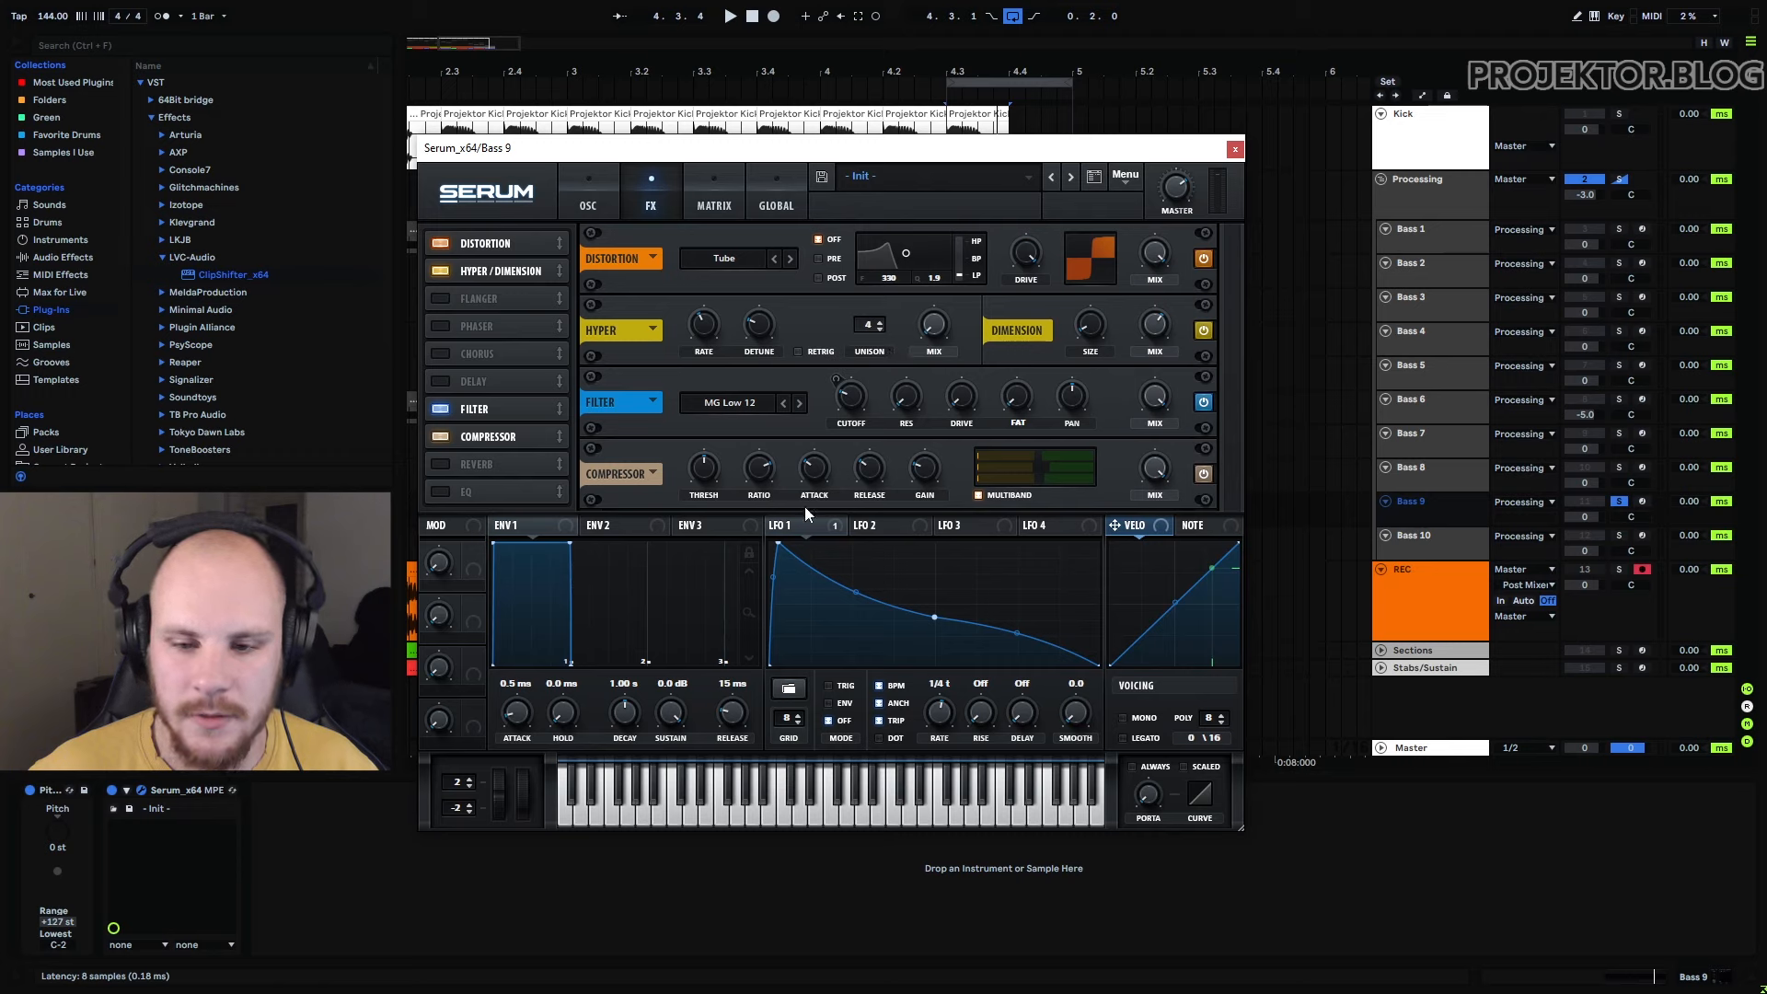
left_click(807, 531)
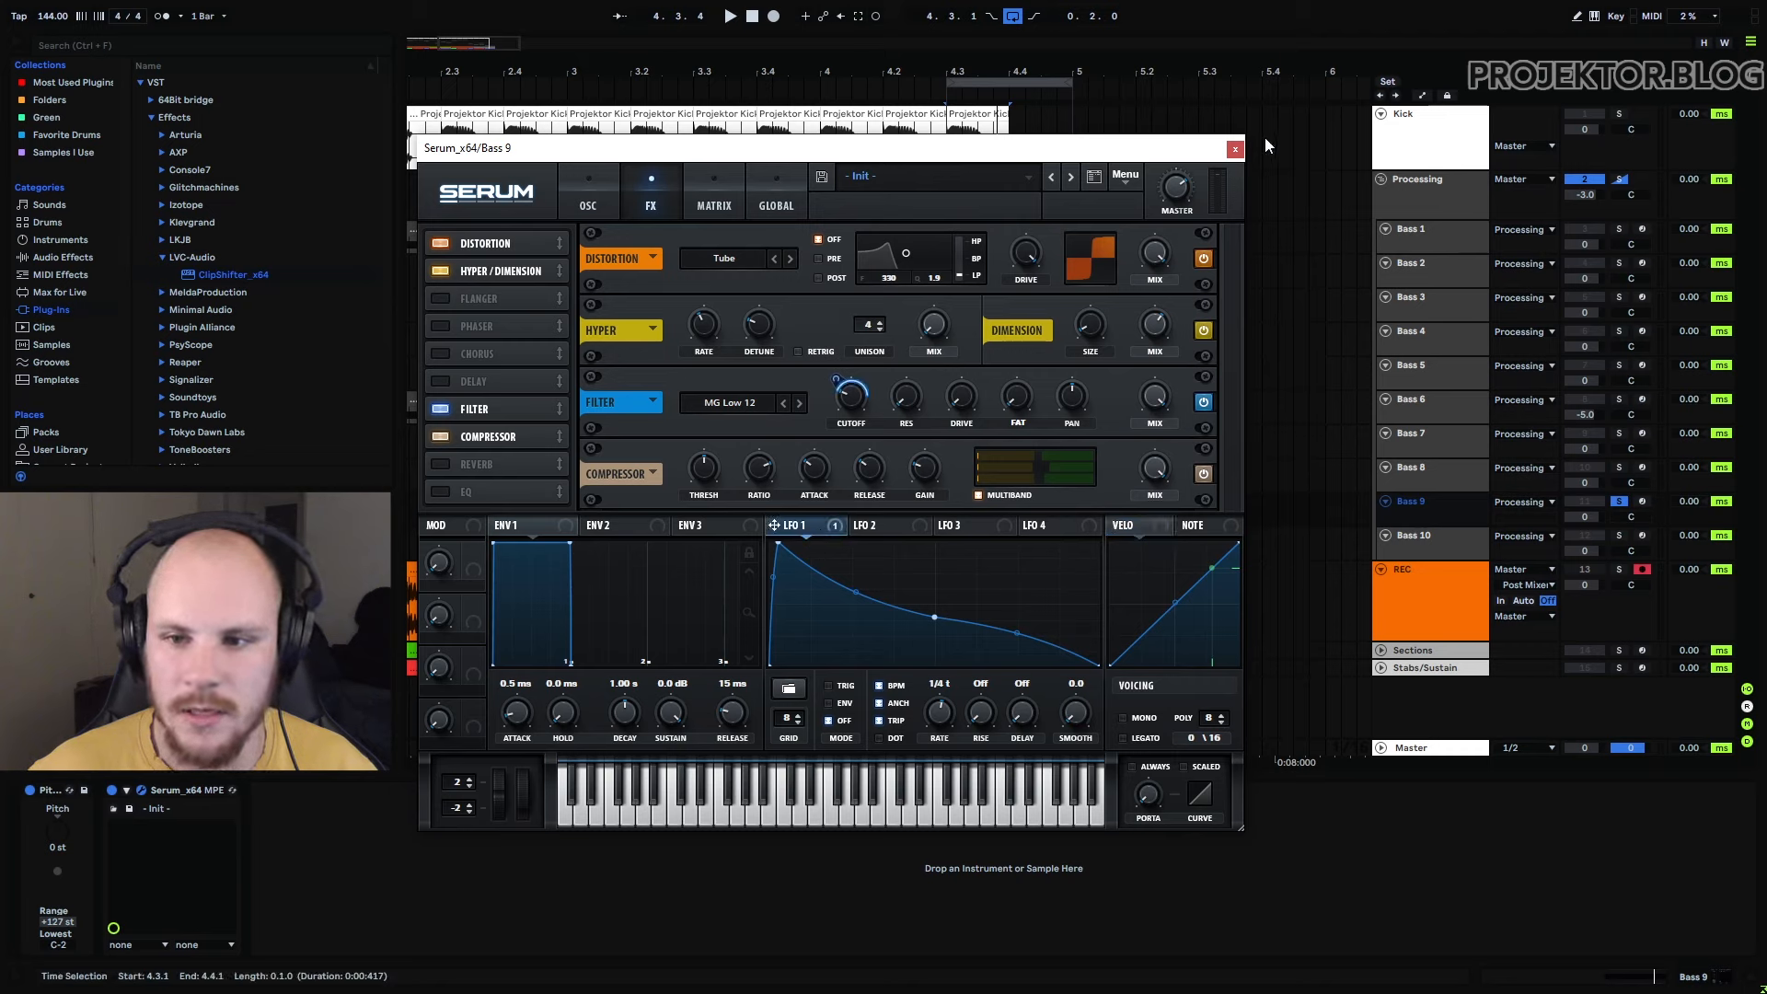
left_click(1235, 150)
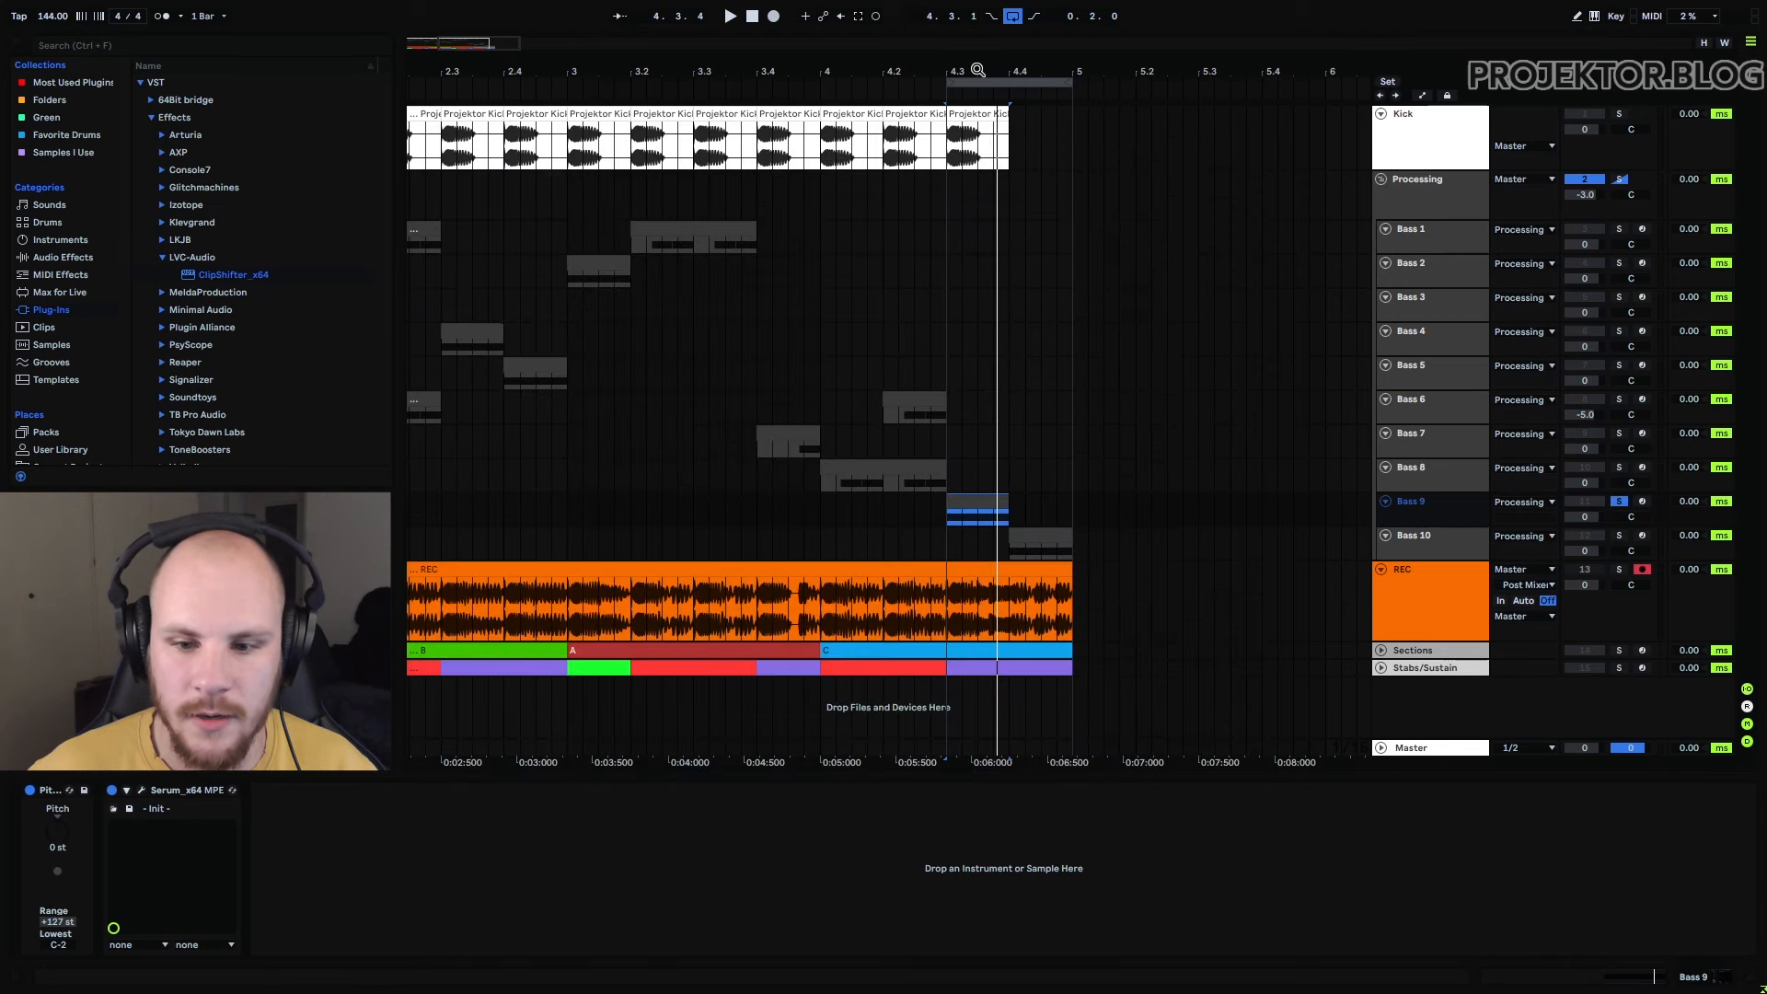
Examine the REC waveform under Bass 9, comparing the kick portion from 4.3.1 to 4.3.2 with the bass portion up to 4.4.1
key("z")
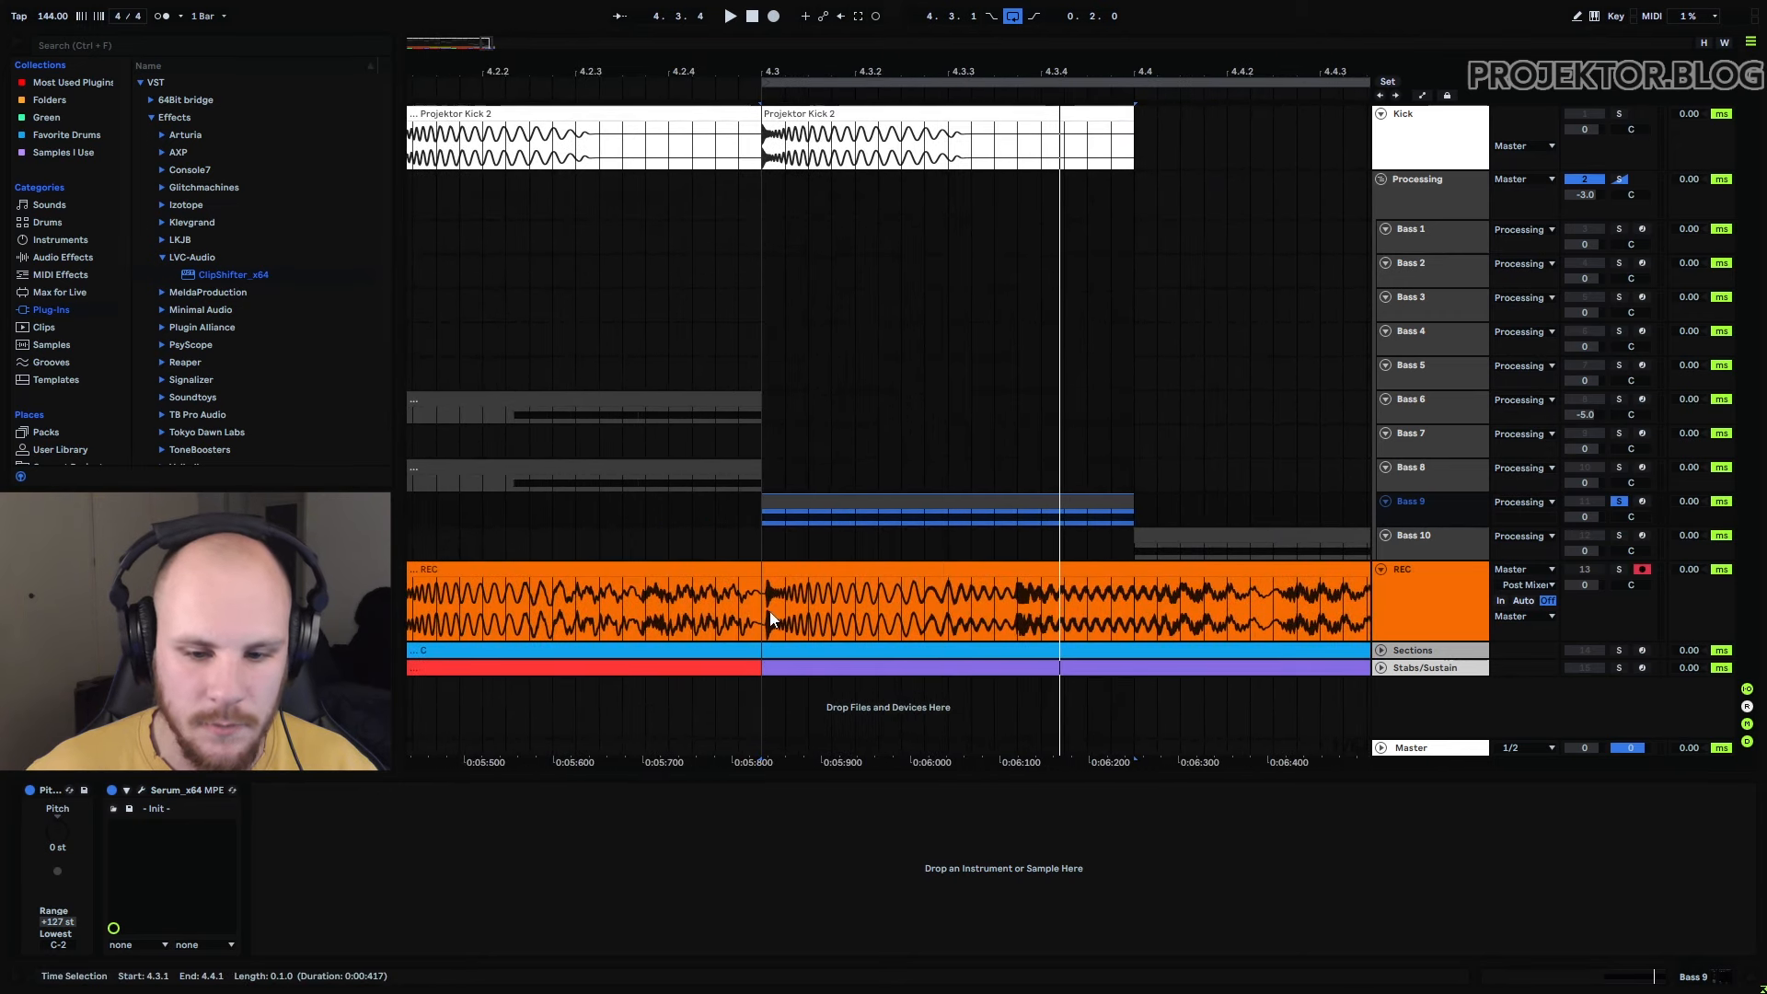
left_click_drag(766, 600, 865, 599)
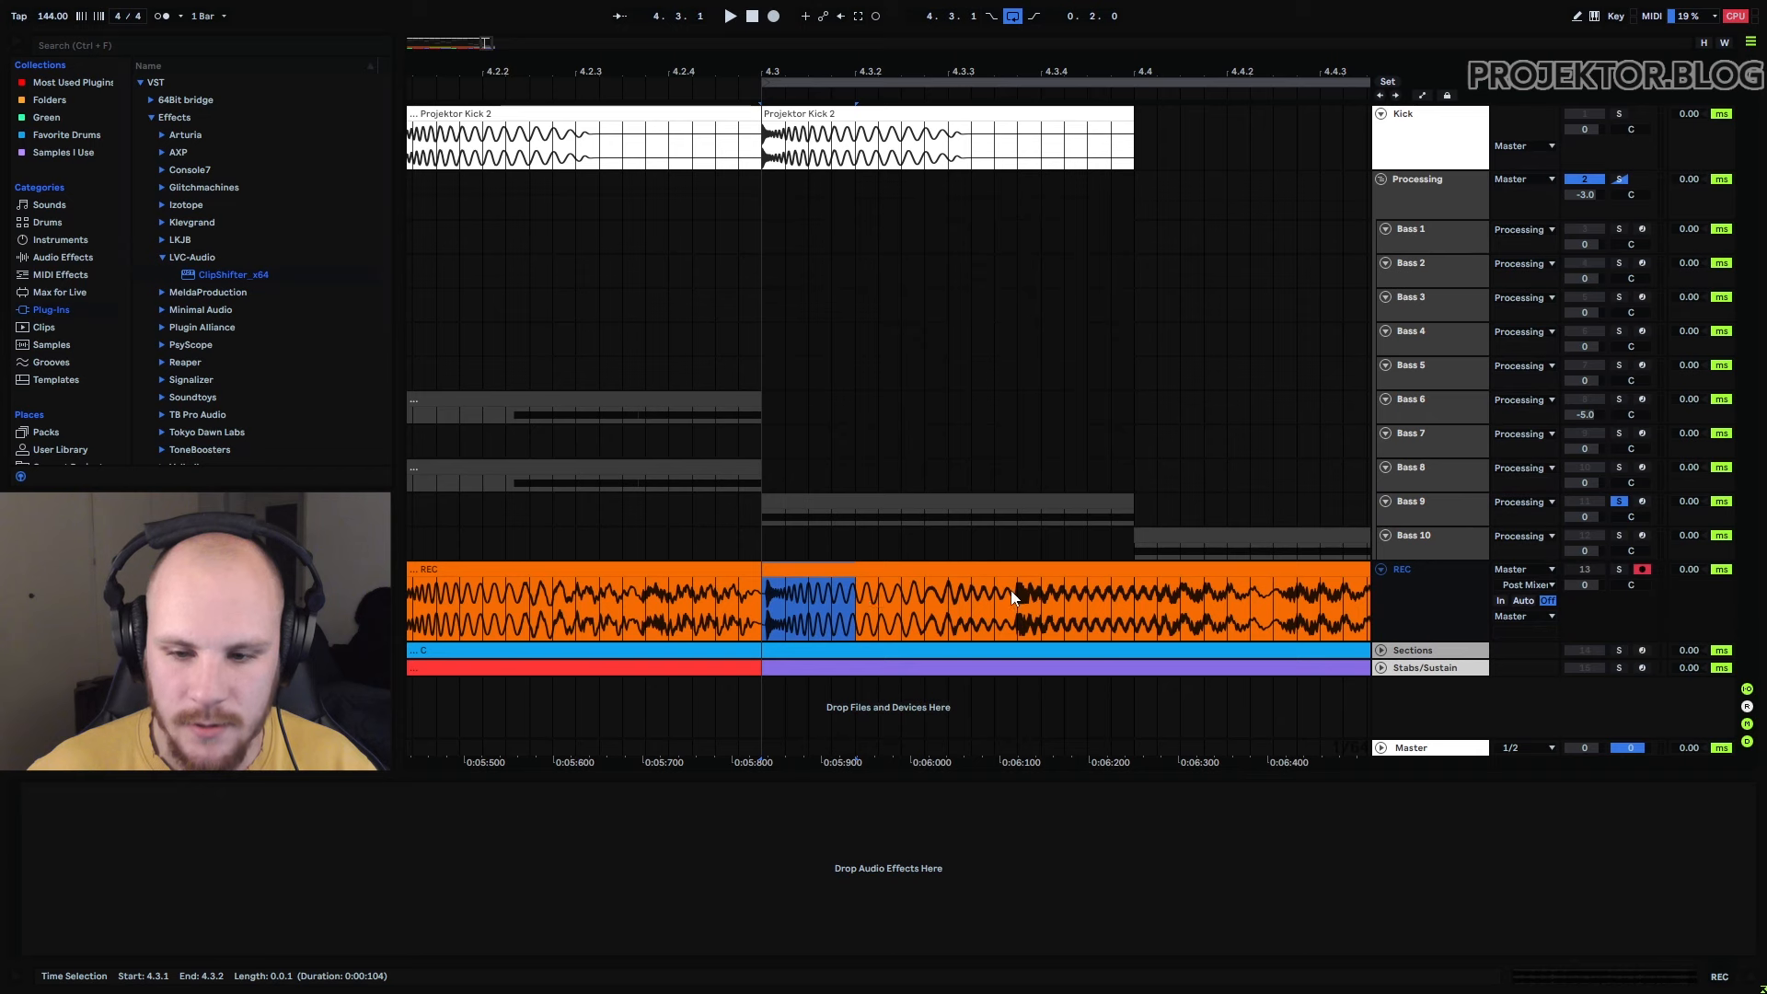
left_click_drag(1017, 594, 1063, 591)
key("x")
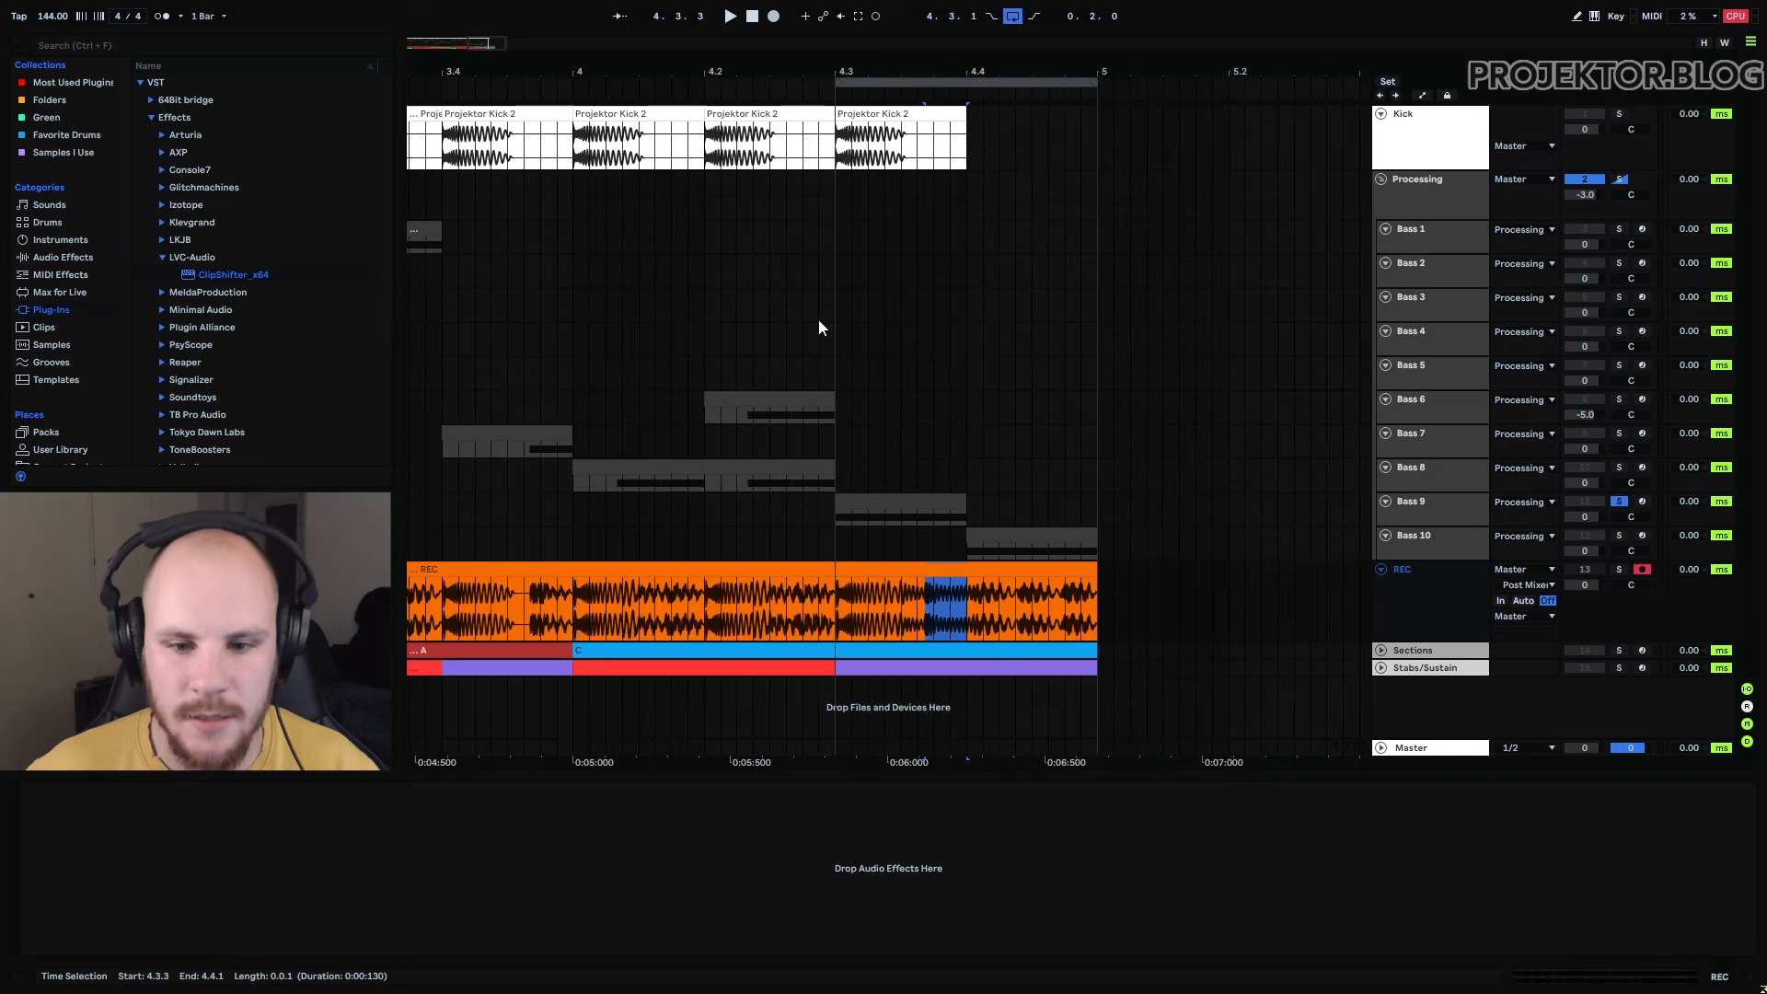
Move the Bass 6 clip from 4.2.1 to 4.3.1 and open its notes for editing
left_click(797, 398)
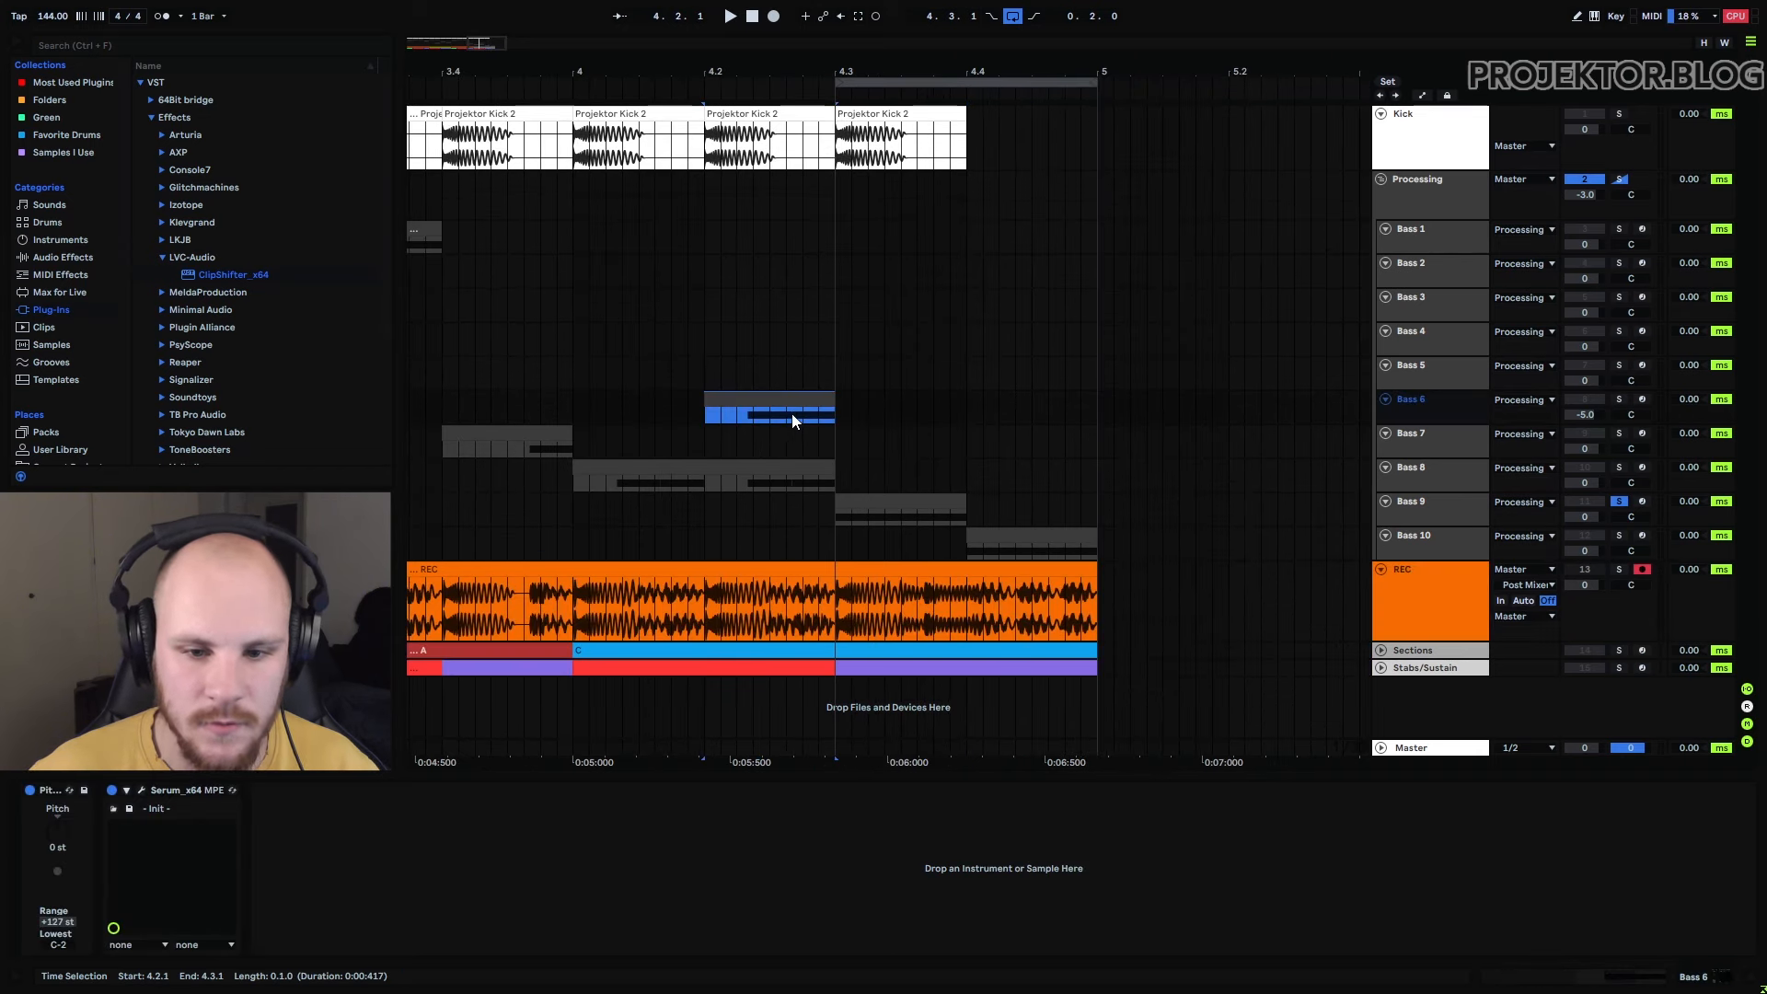
left_click_drag(777, 400, 917, 397)
double_click(917, 397)
Nudge the selected D#0 note in the Bass 6 clip earlier so that it starts at 1.2.1
key("Left")
key("Left")
key("Left")
key("Left")
key("Left")
key("Left")
key("Left")
key("Left")
key("Left")
key("Left")
key("Left")
key("Left")
key("Left")
key("Left")
key("Left")
key("Left")
key("Left")
key("Left")
key("Left")
key("Left")
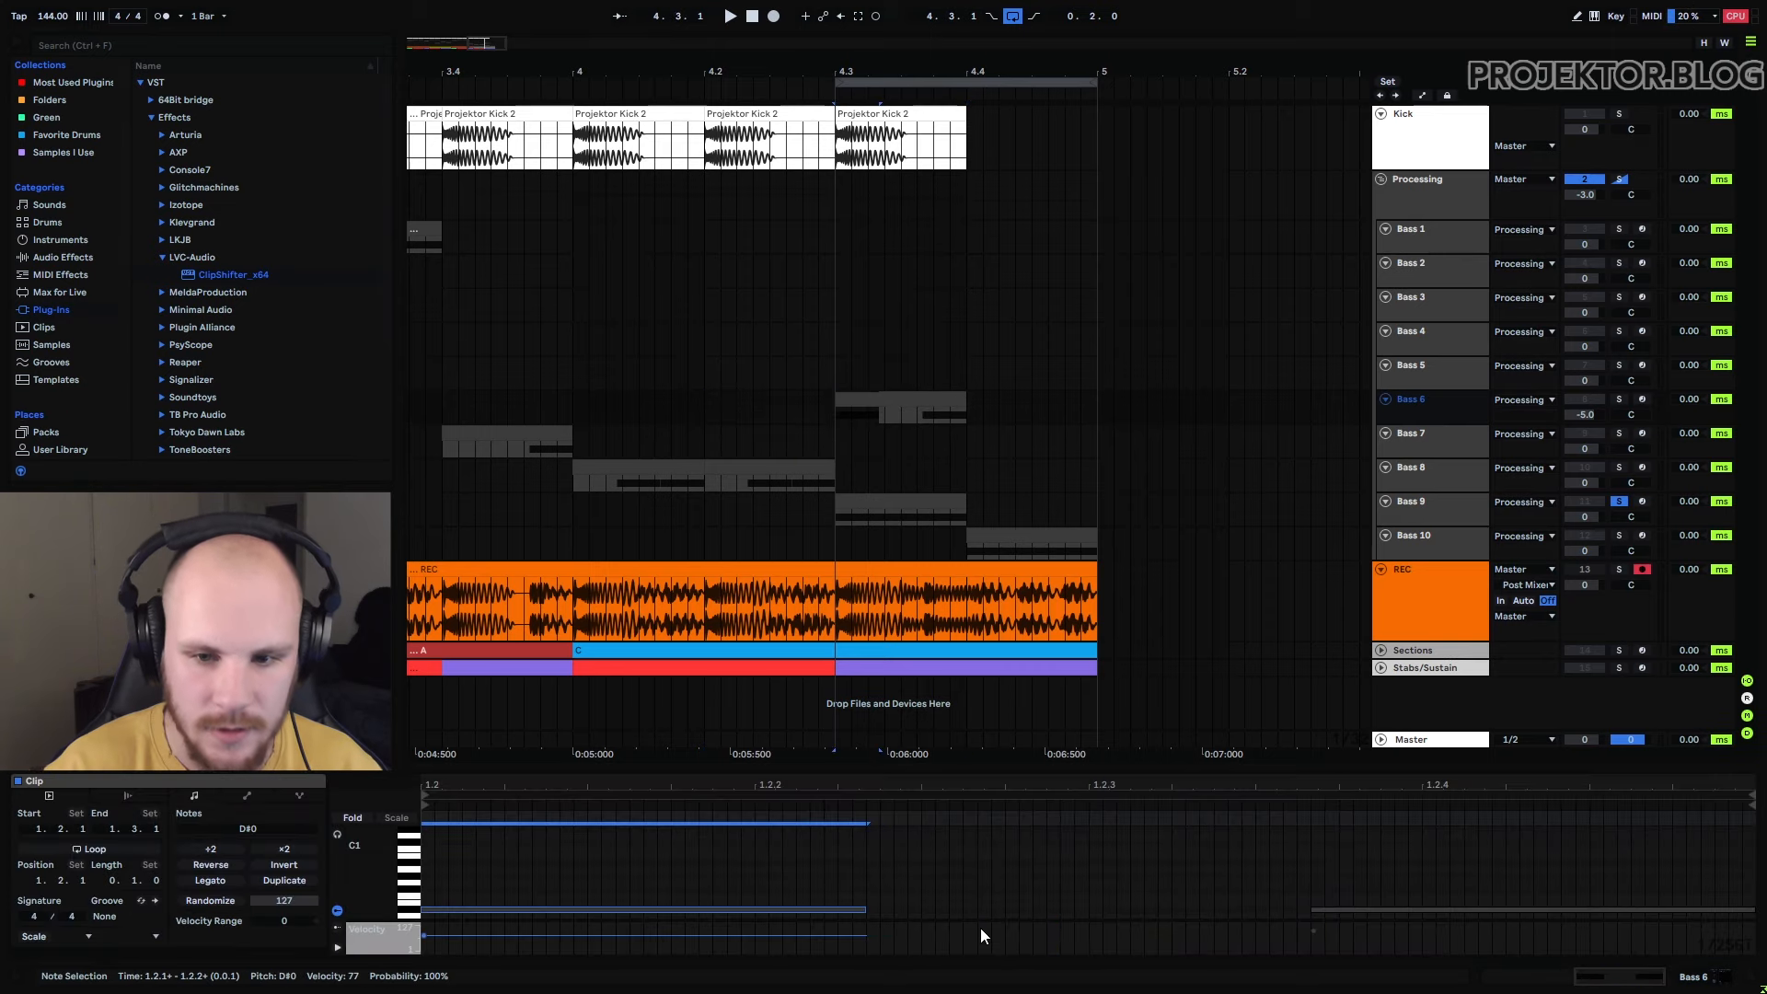
Play Bass 9 from 4.3.1 to compare its sound with the Serum multiband compressor switched off and back on
left_click(872, 379)
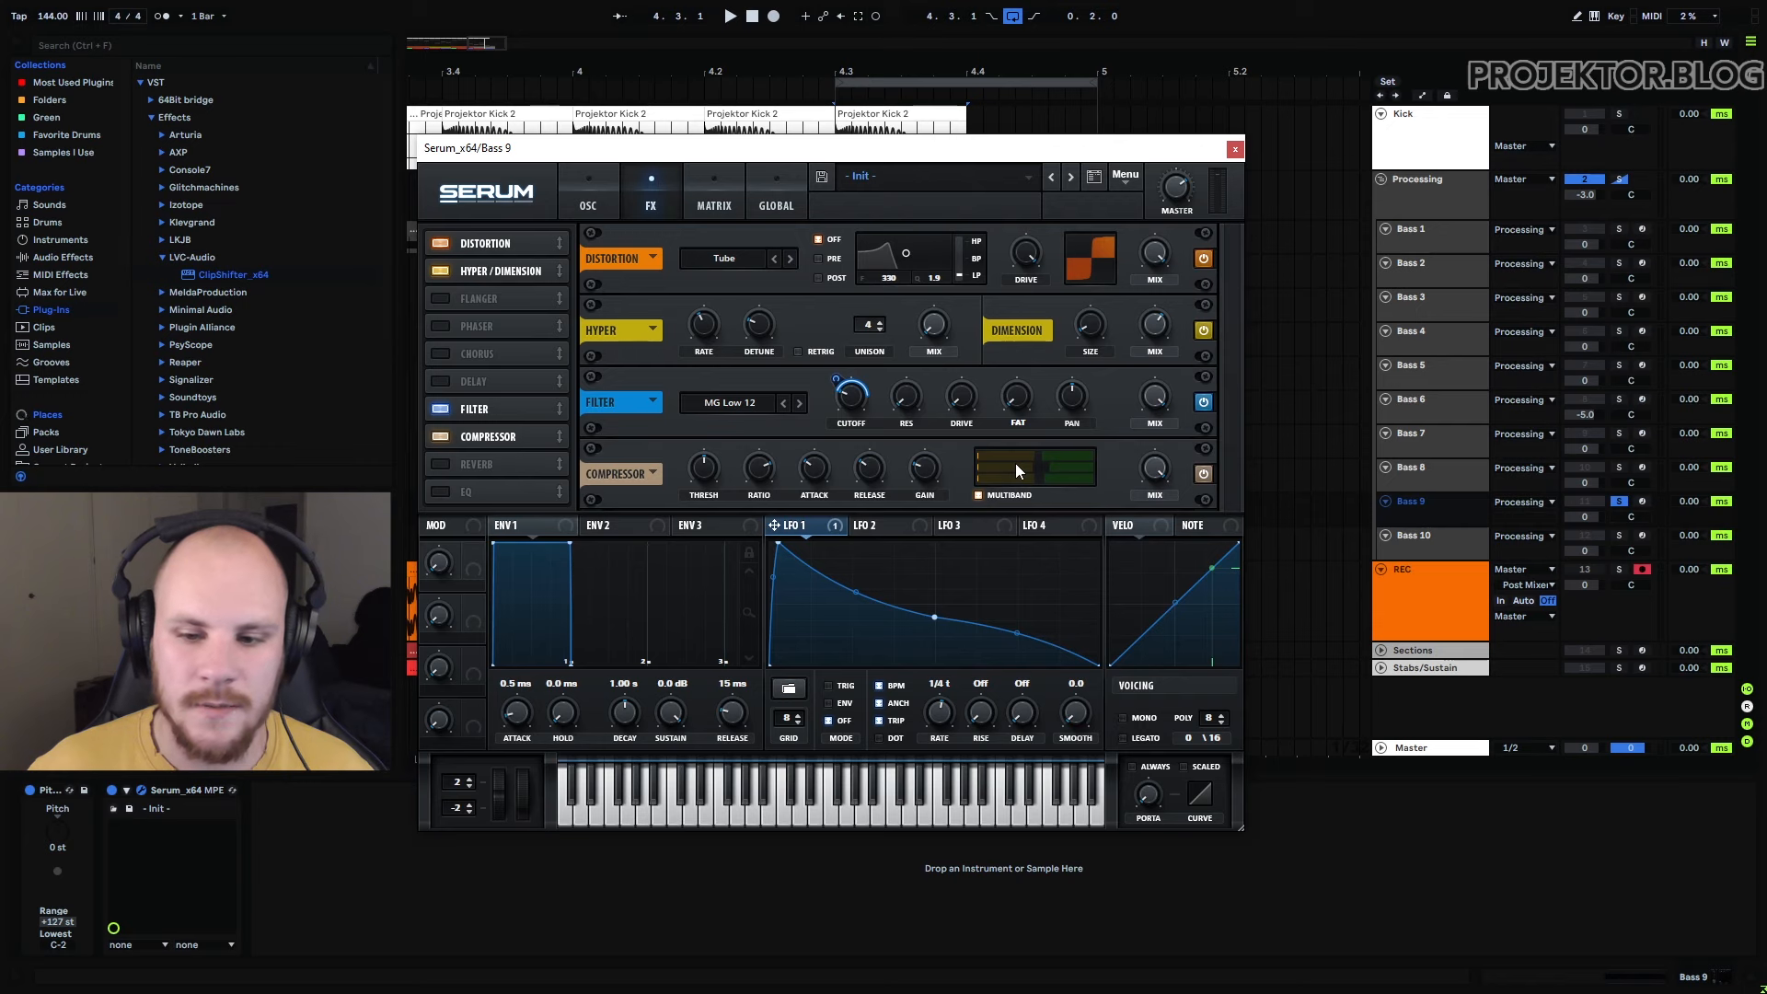
left_click(1206, 477)
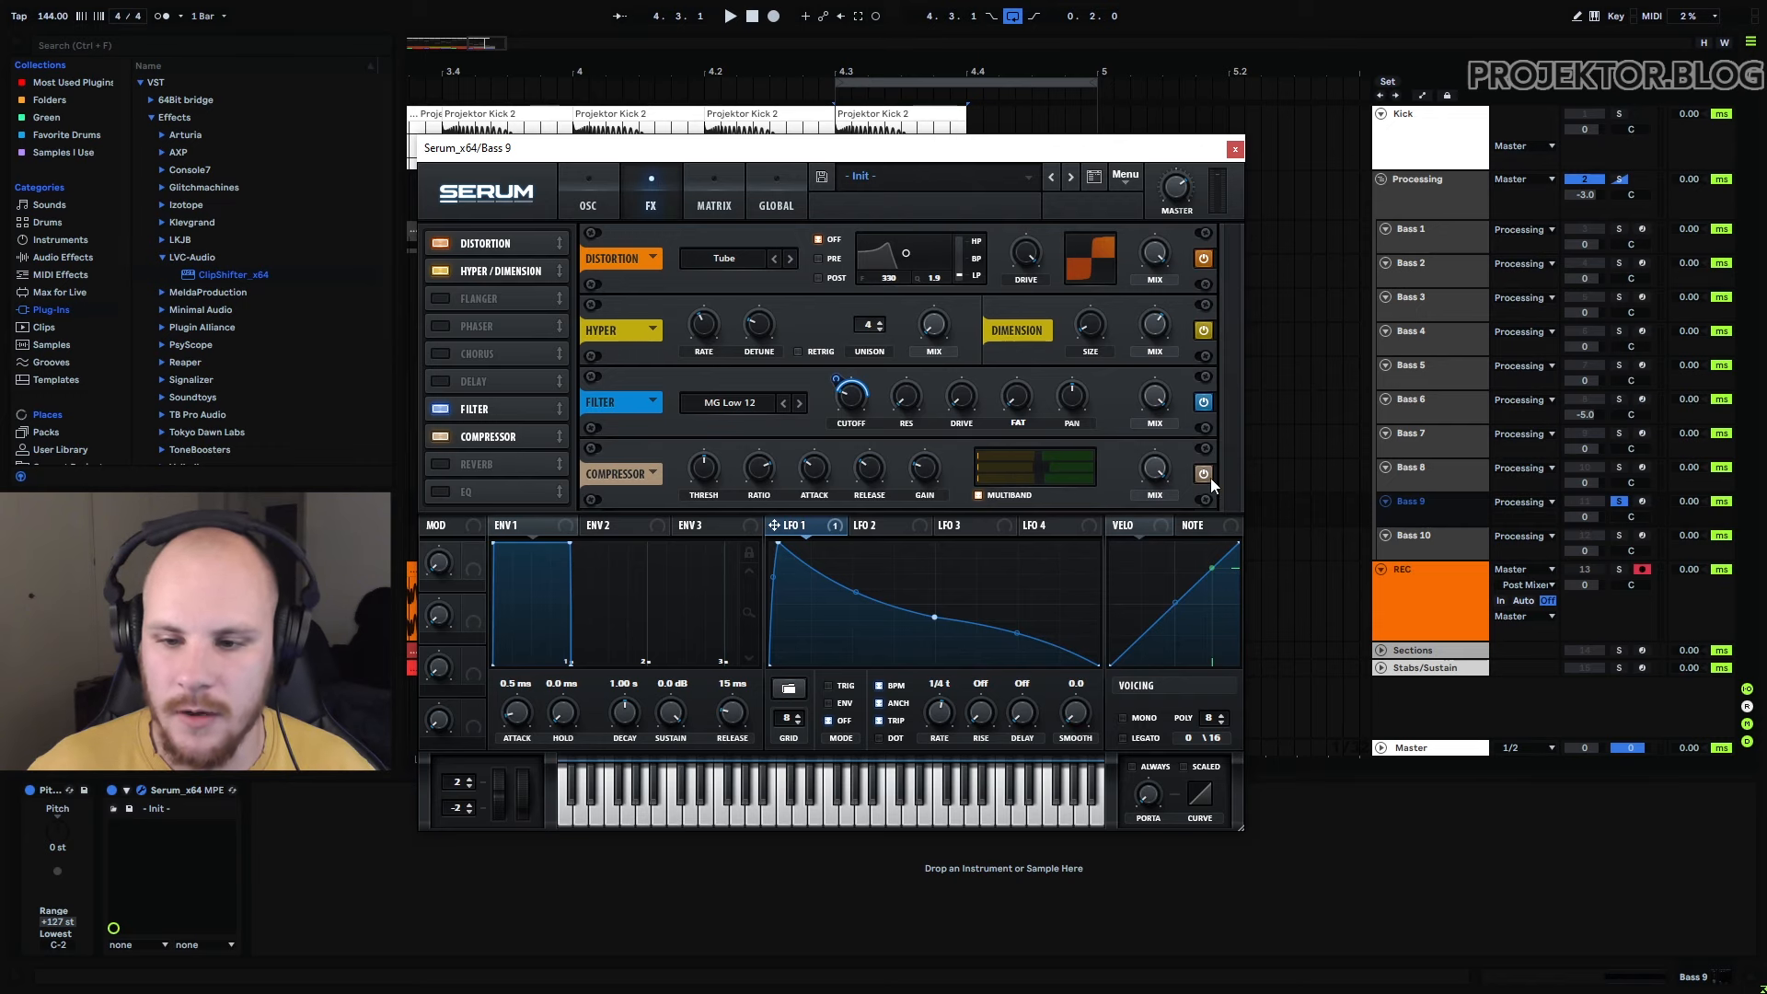
left_click_drag(926, 158, 916, 229)
left_click(837, 179)
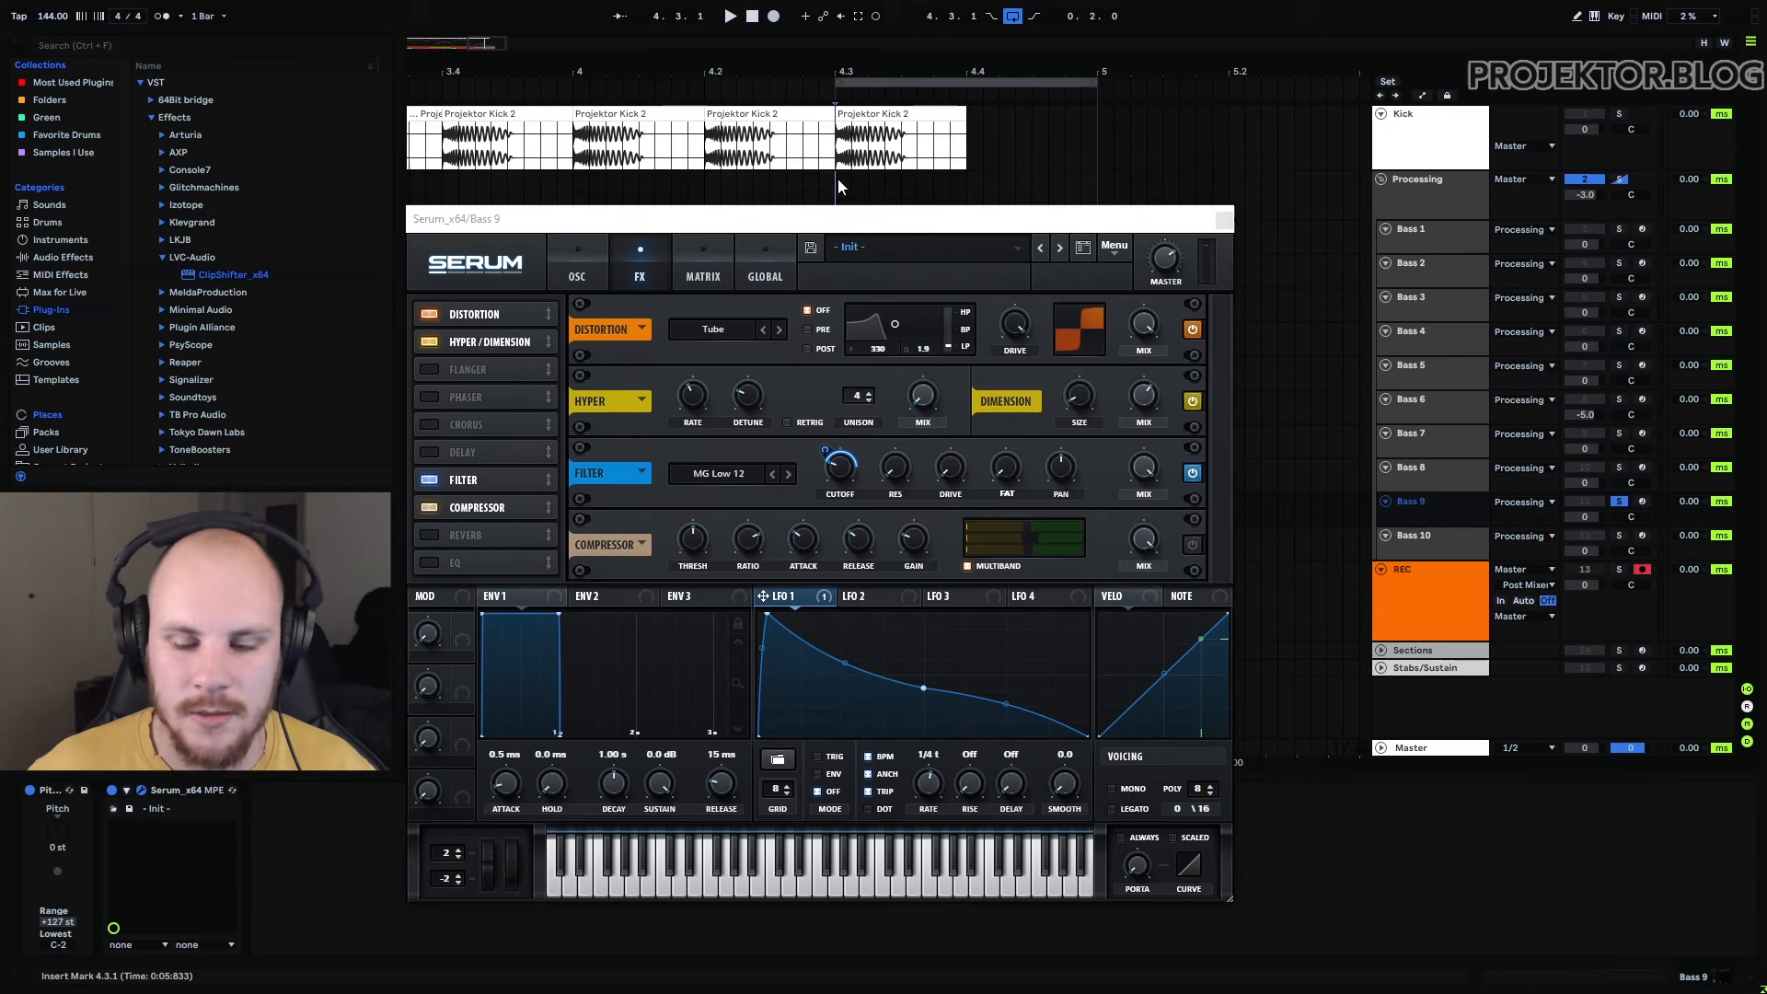
key("space")
left_click(1190, 547)
key("space")
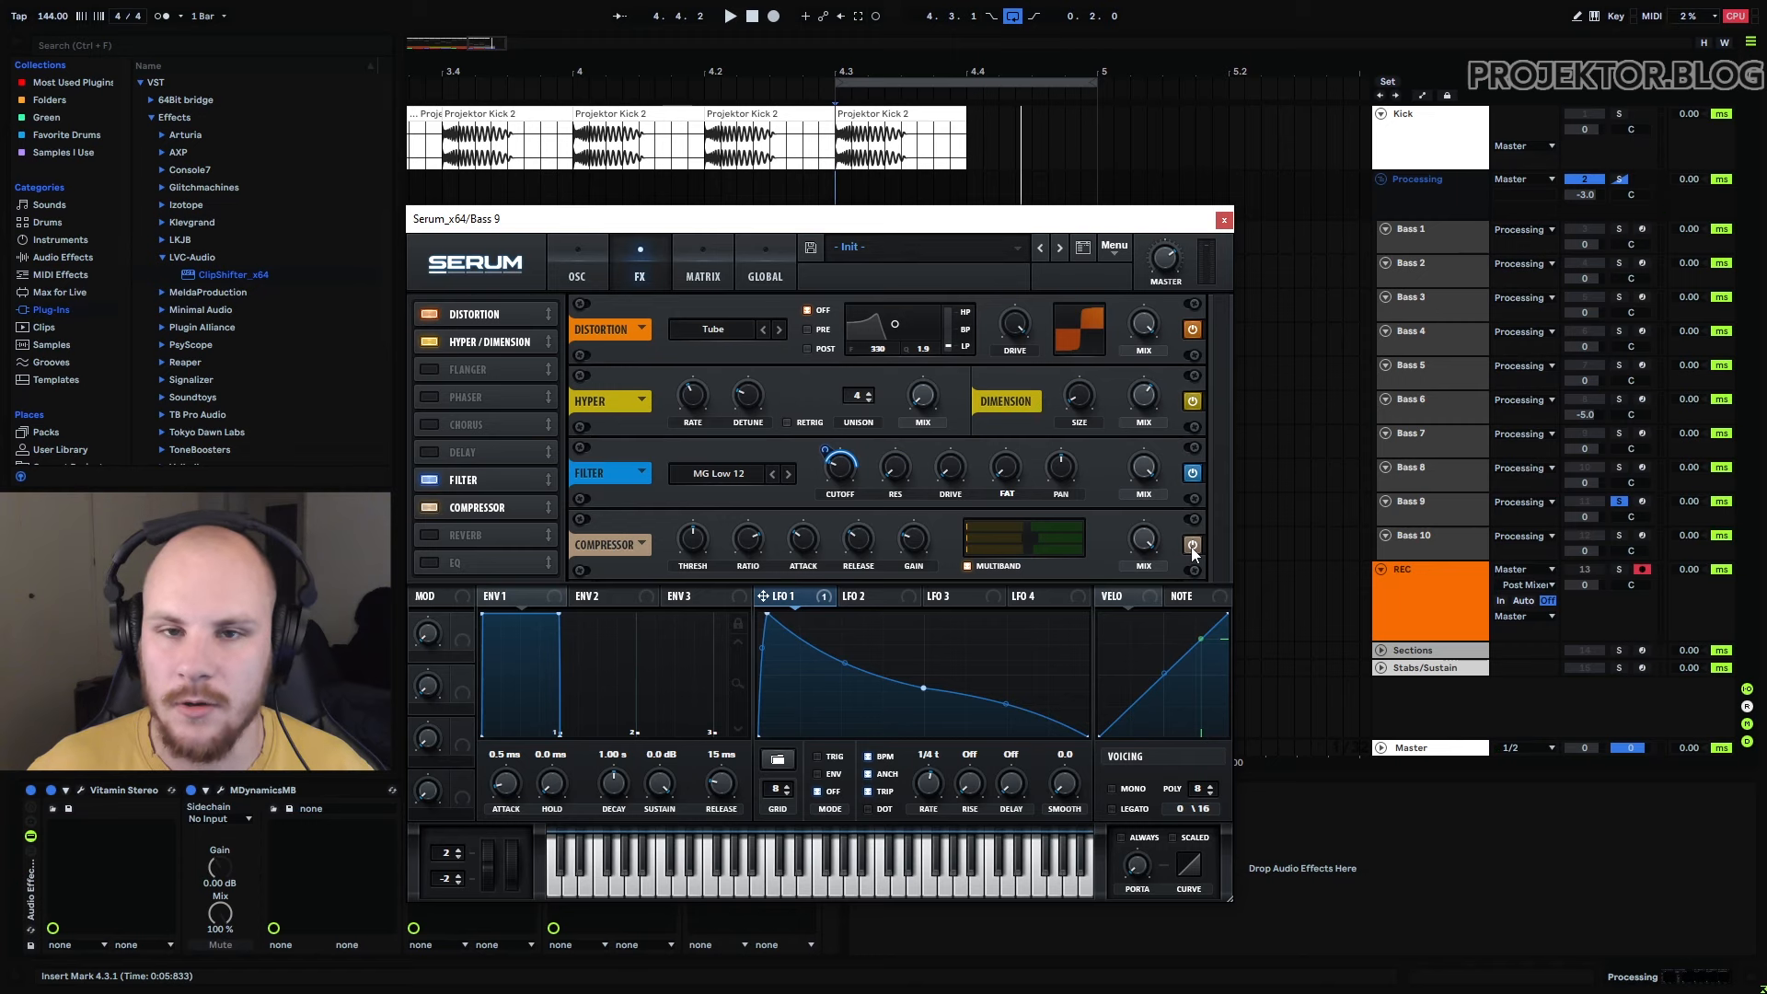
Audition the Bass 10 clip from 4.4.1 on its own soloed track
left_click(967, 553)
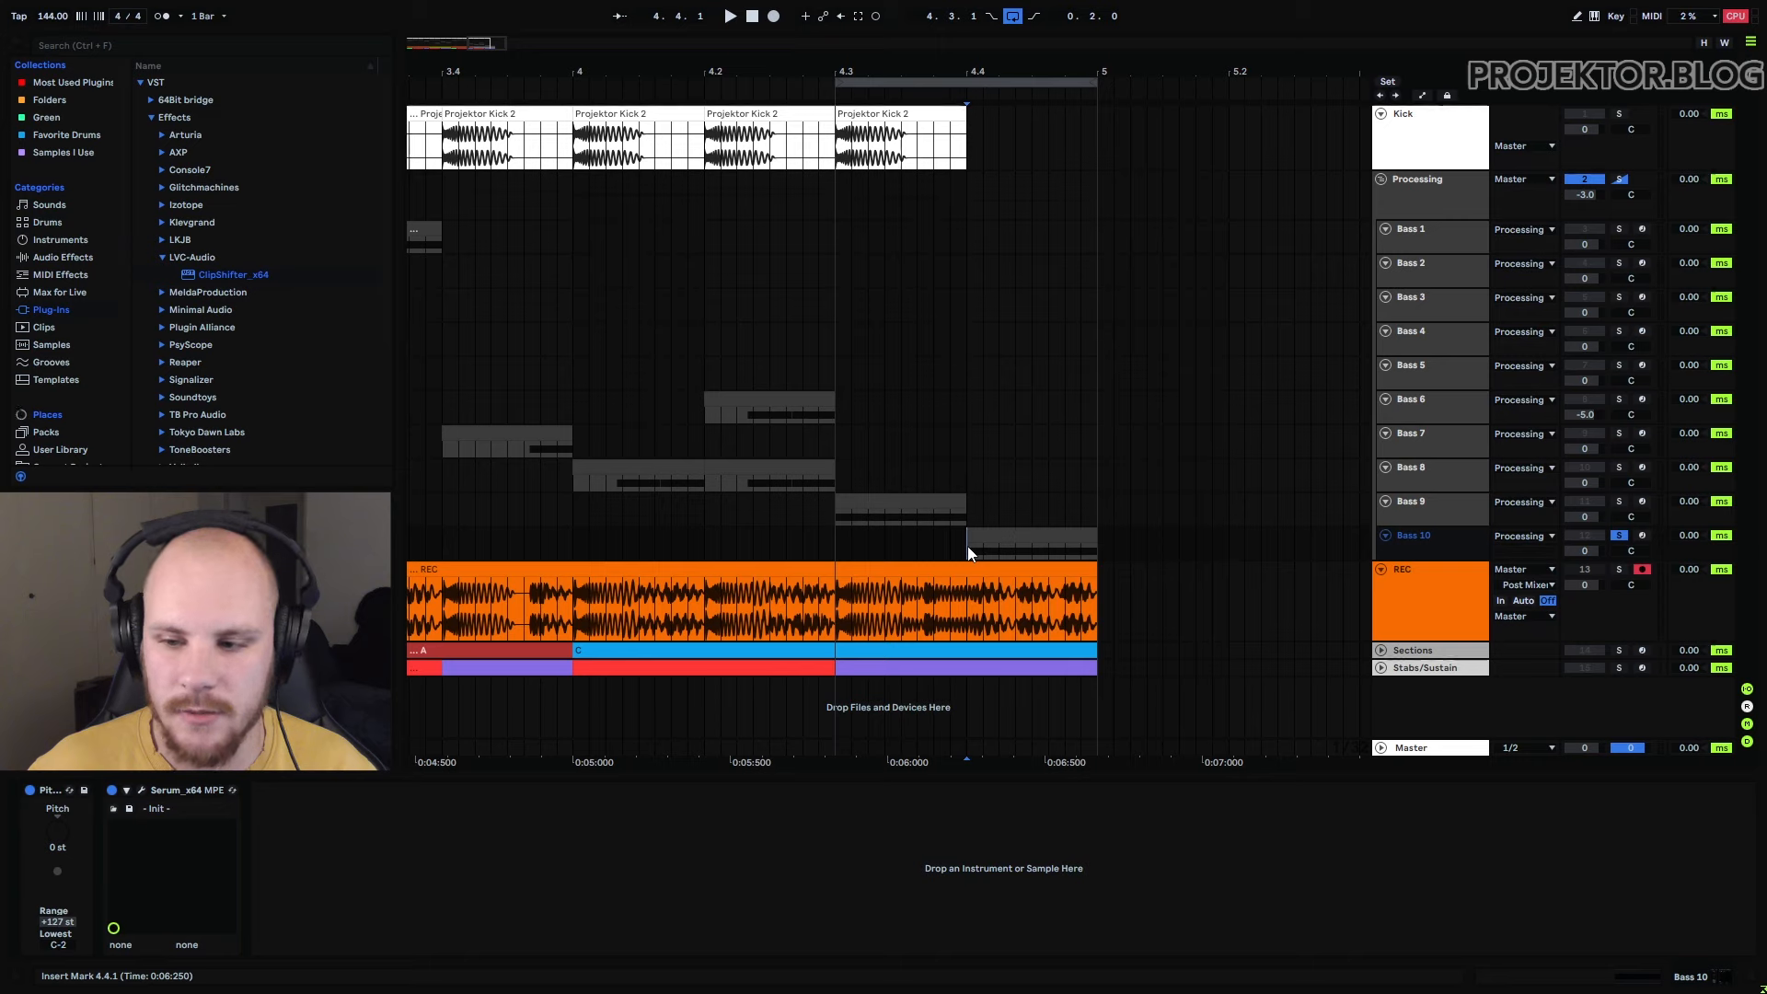
key("space")
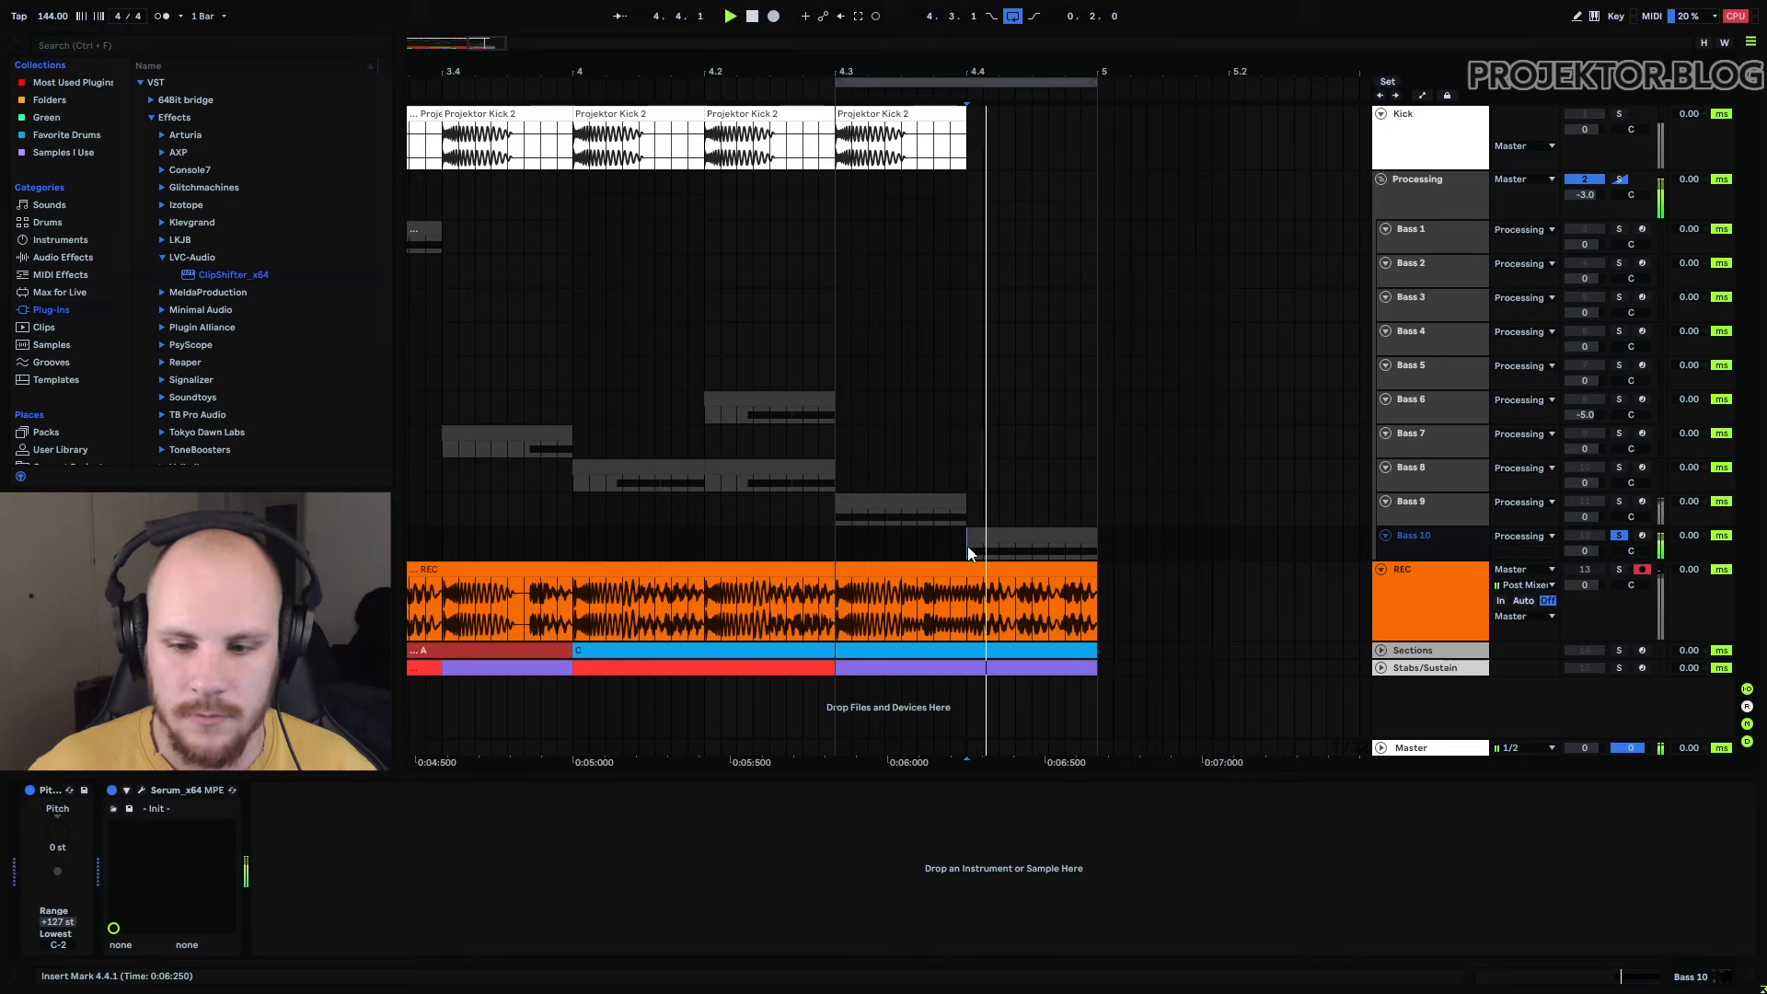
key("space")
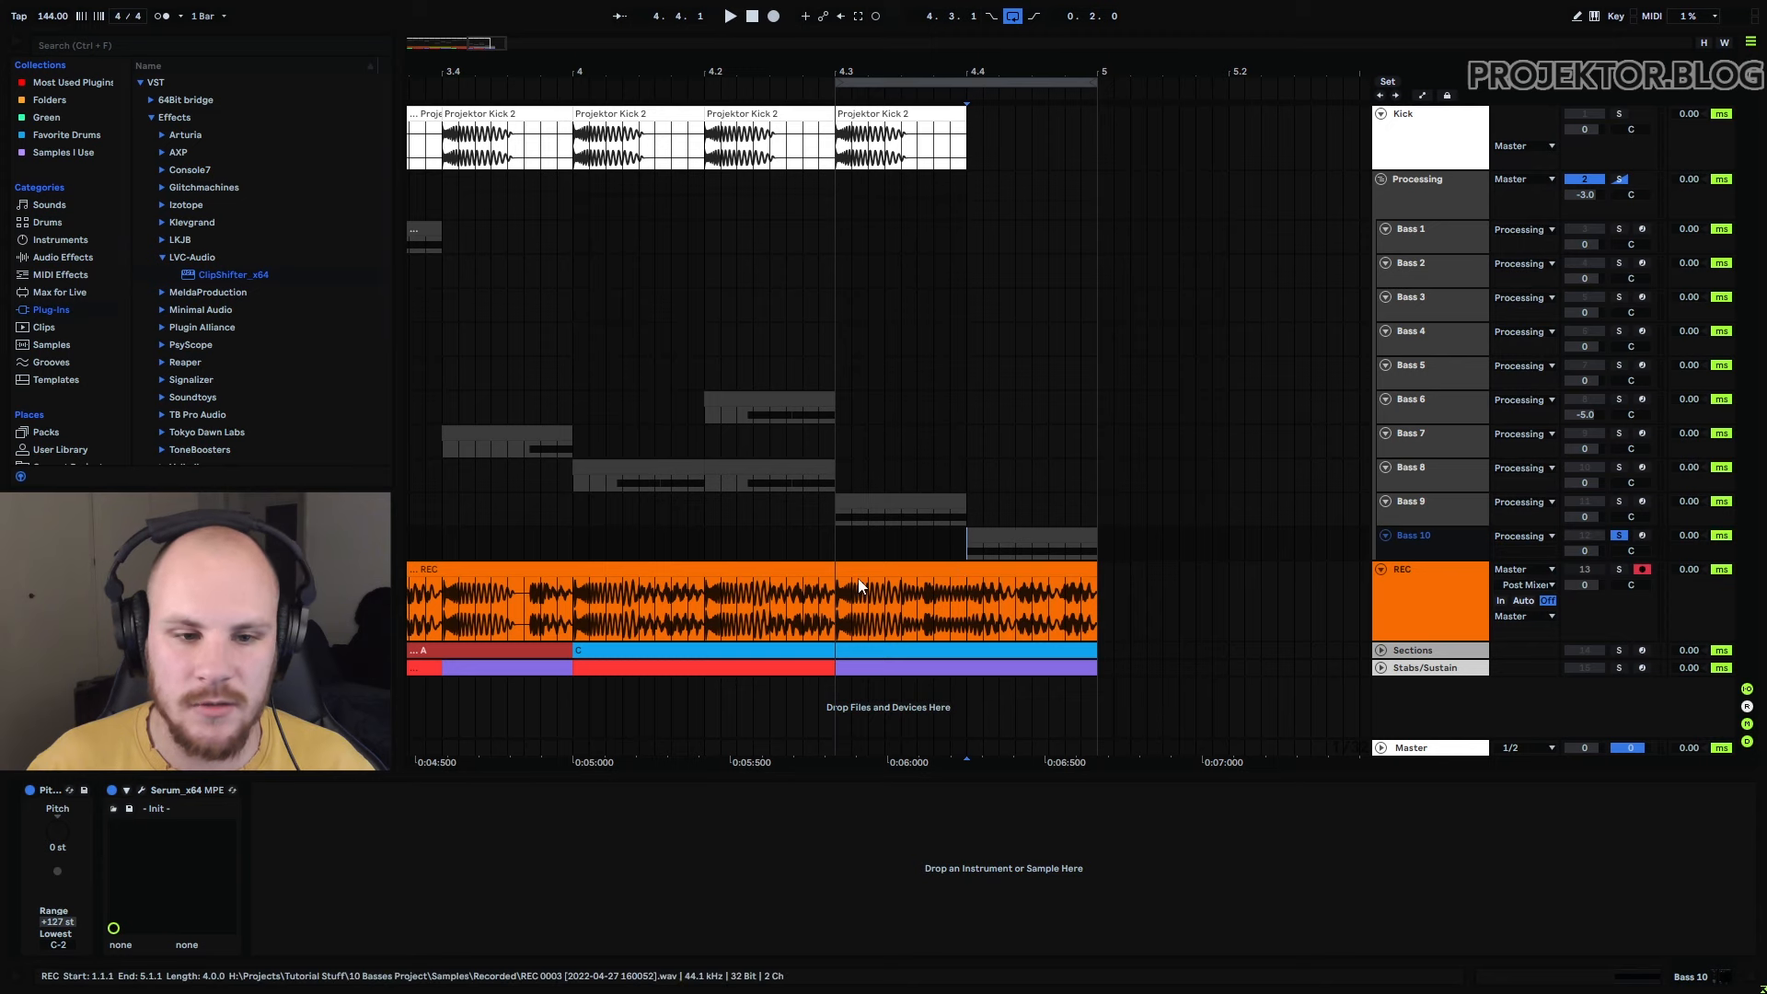
Open Bass 10 in Serum and review its oscillators, its LFO 1 modulation assignments and its effects
left_click(142, 791)
left_click_drag(740, 276, 772, 184)
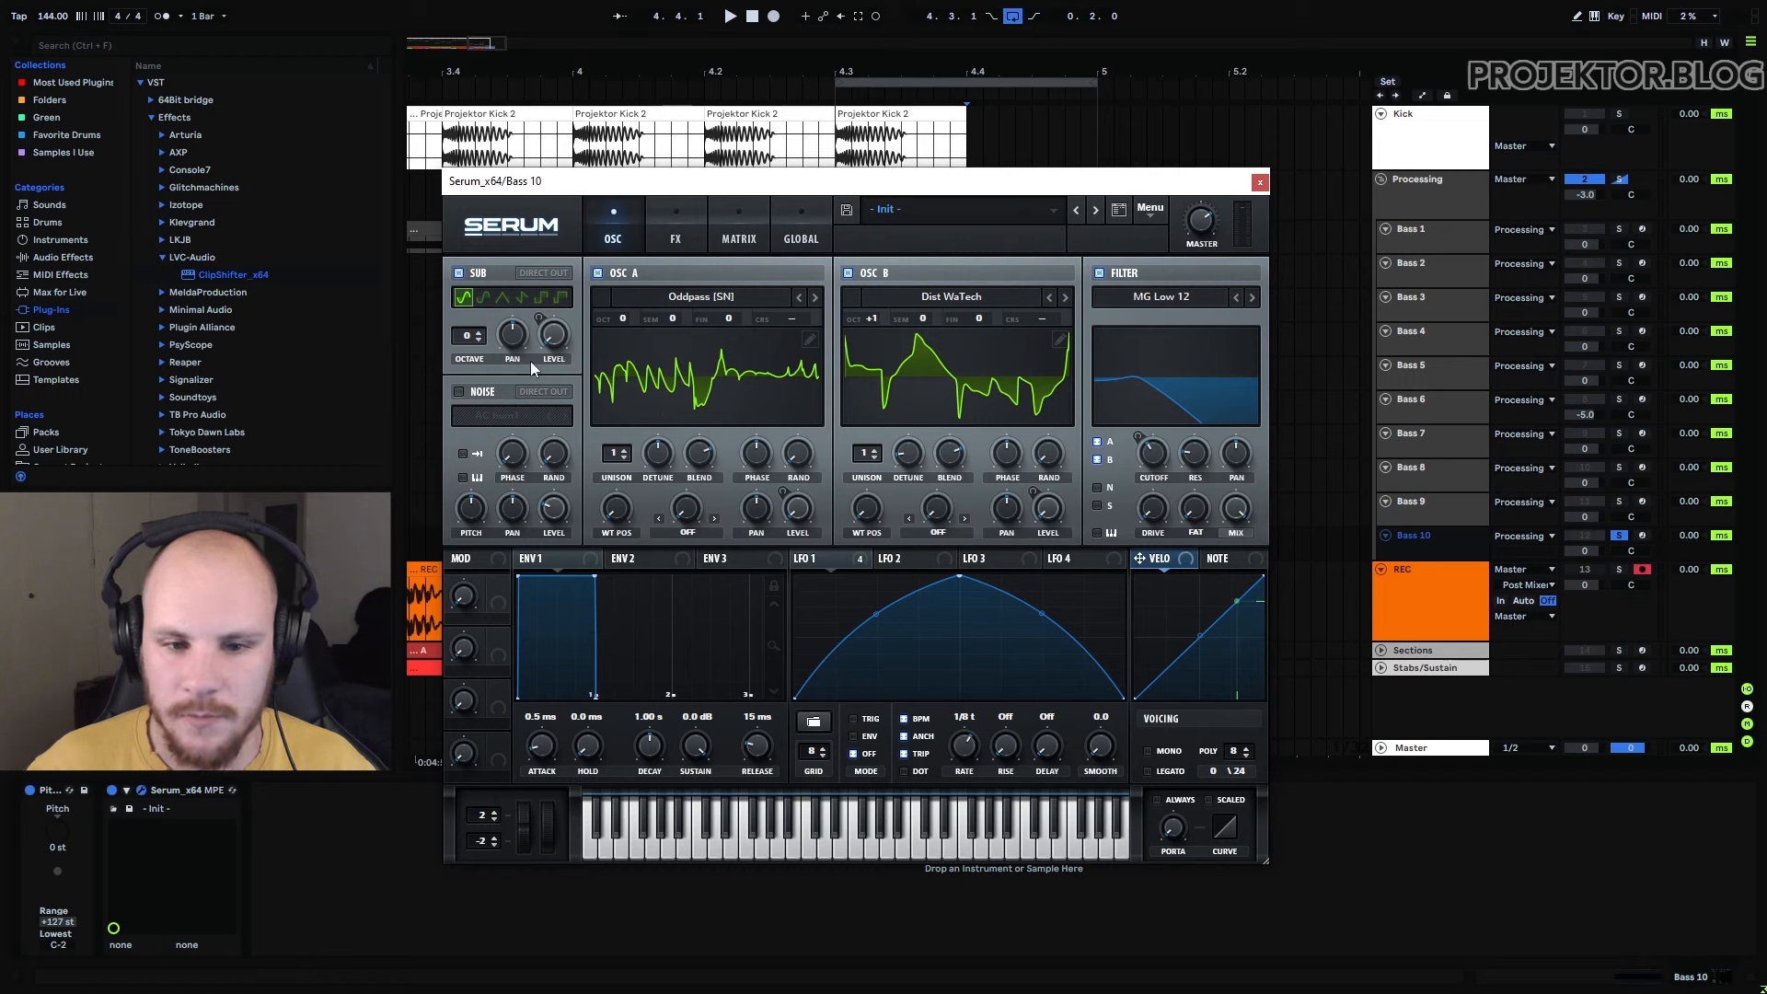
left_click(832, 562)
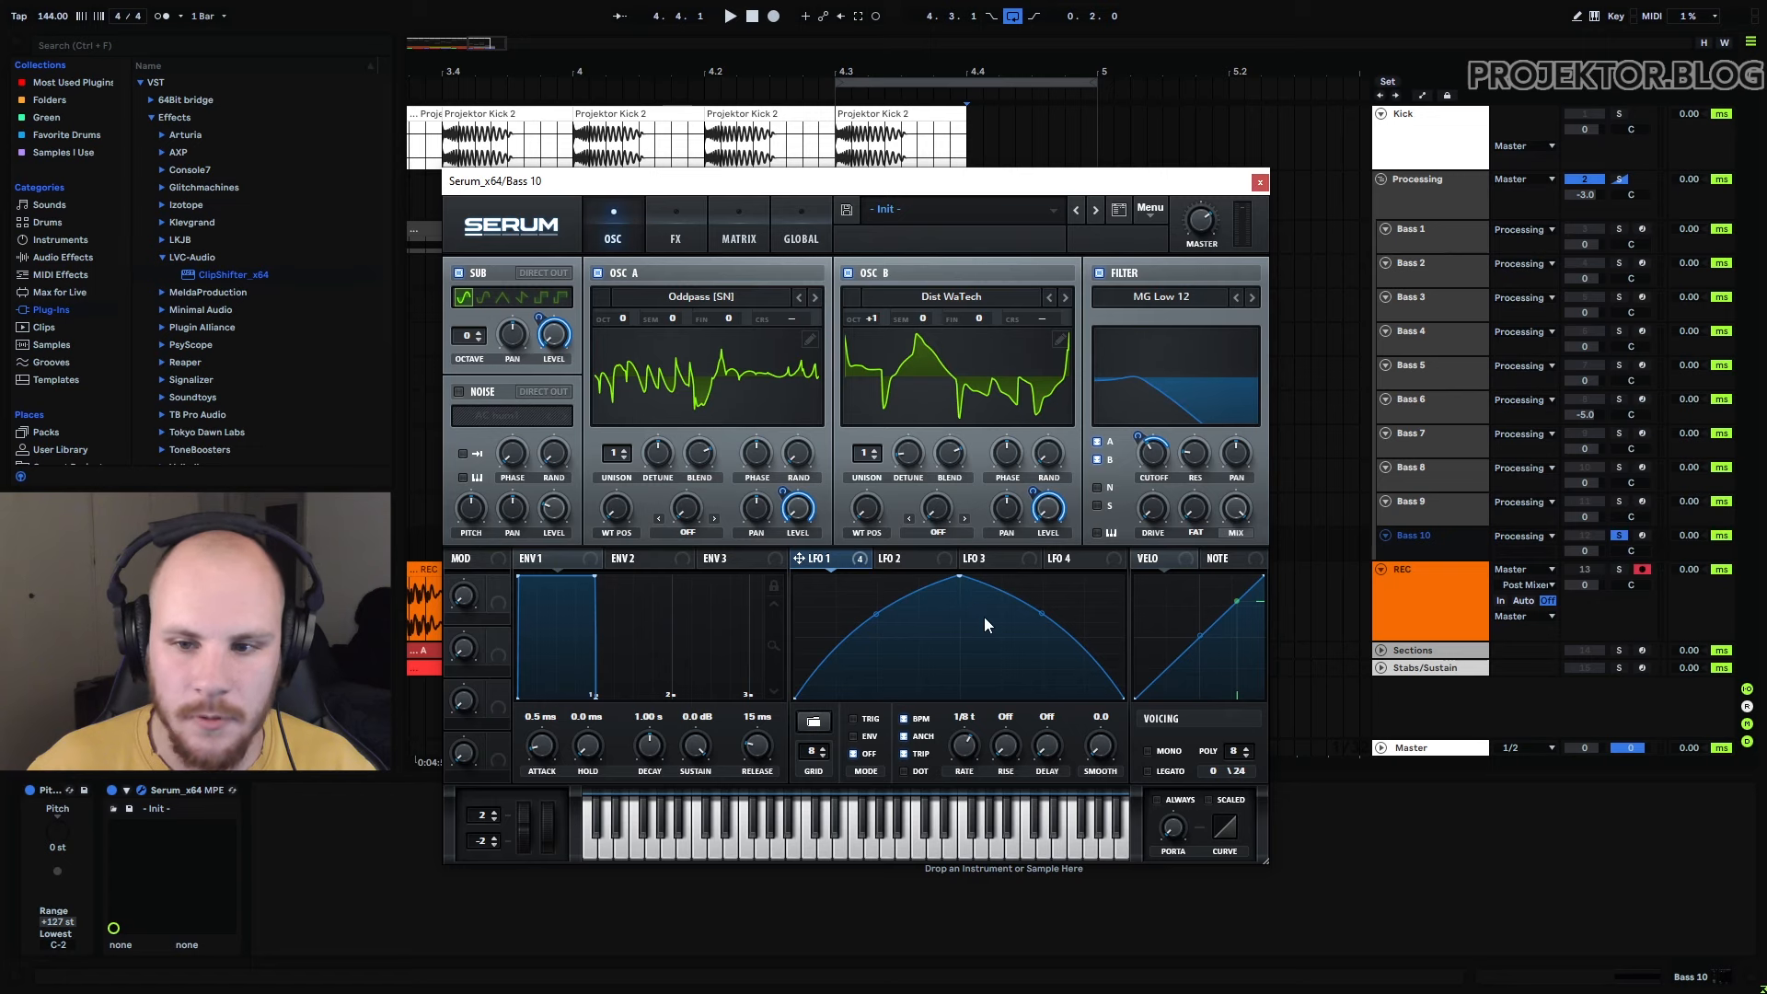
left_click(680, 241)
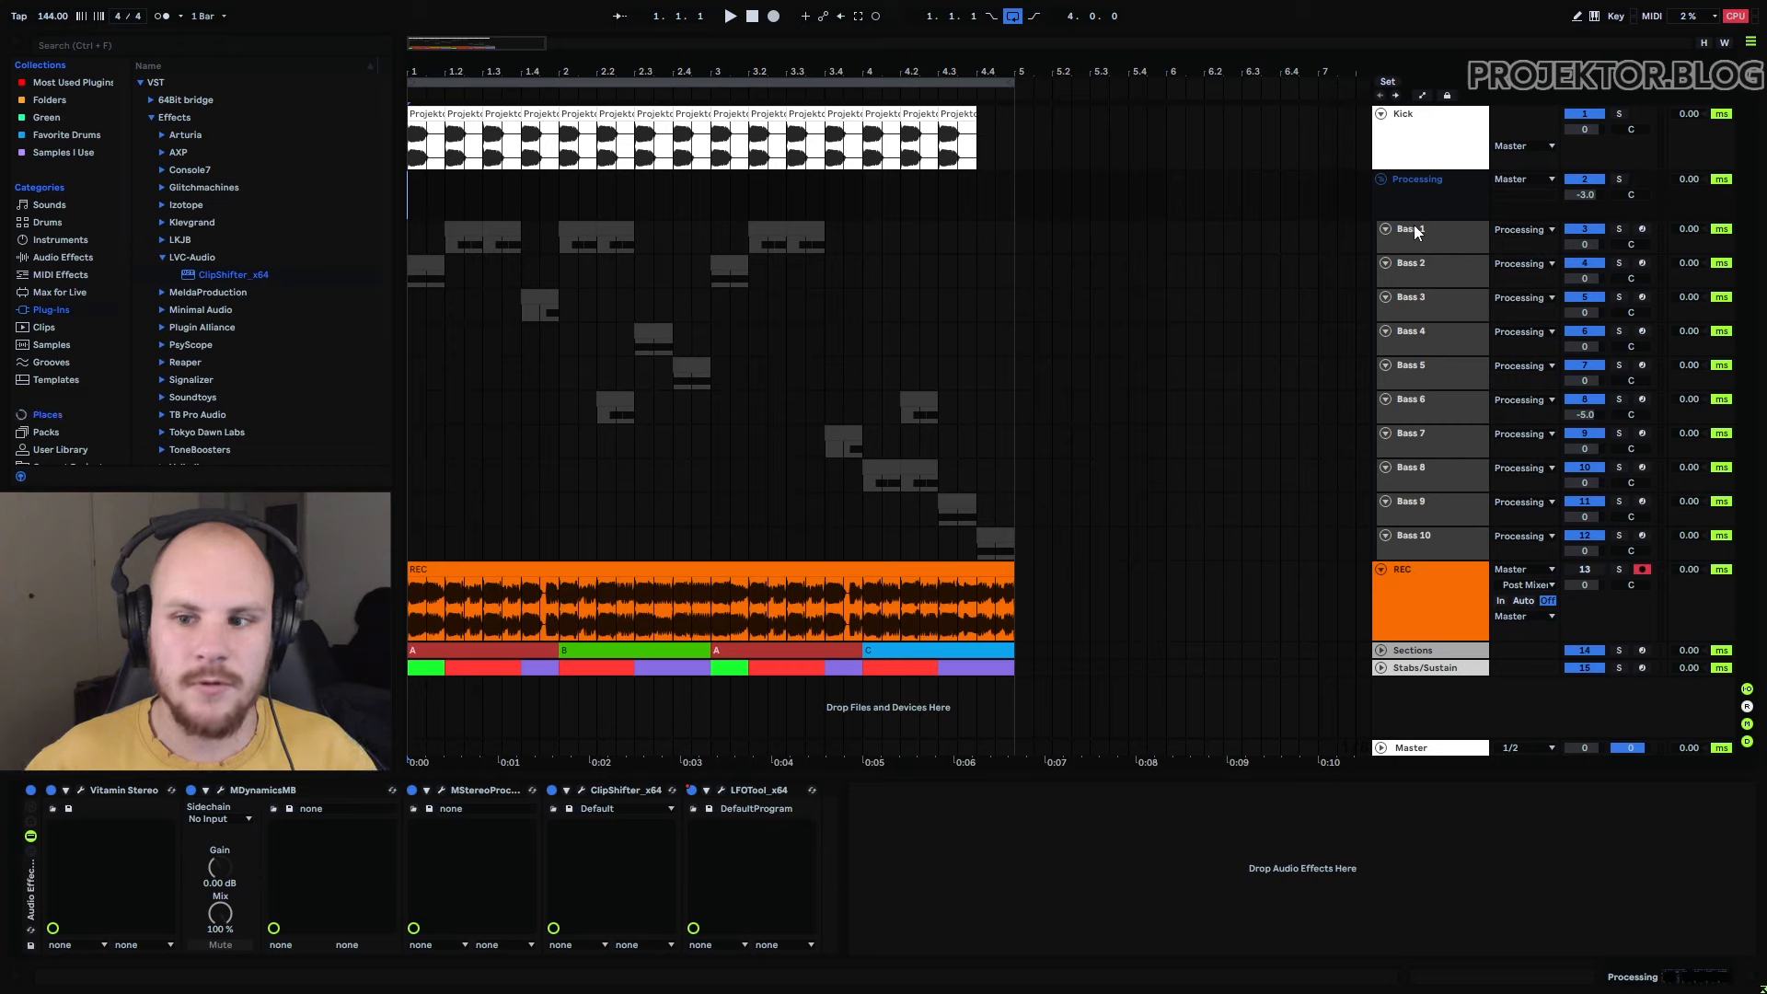
Check the device chains of the bass tracks one after another, from Bass 1 to Bass 10
left_click(1415, 235)
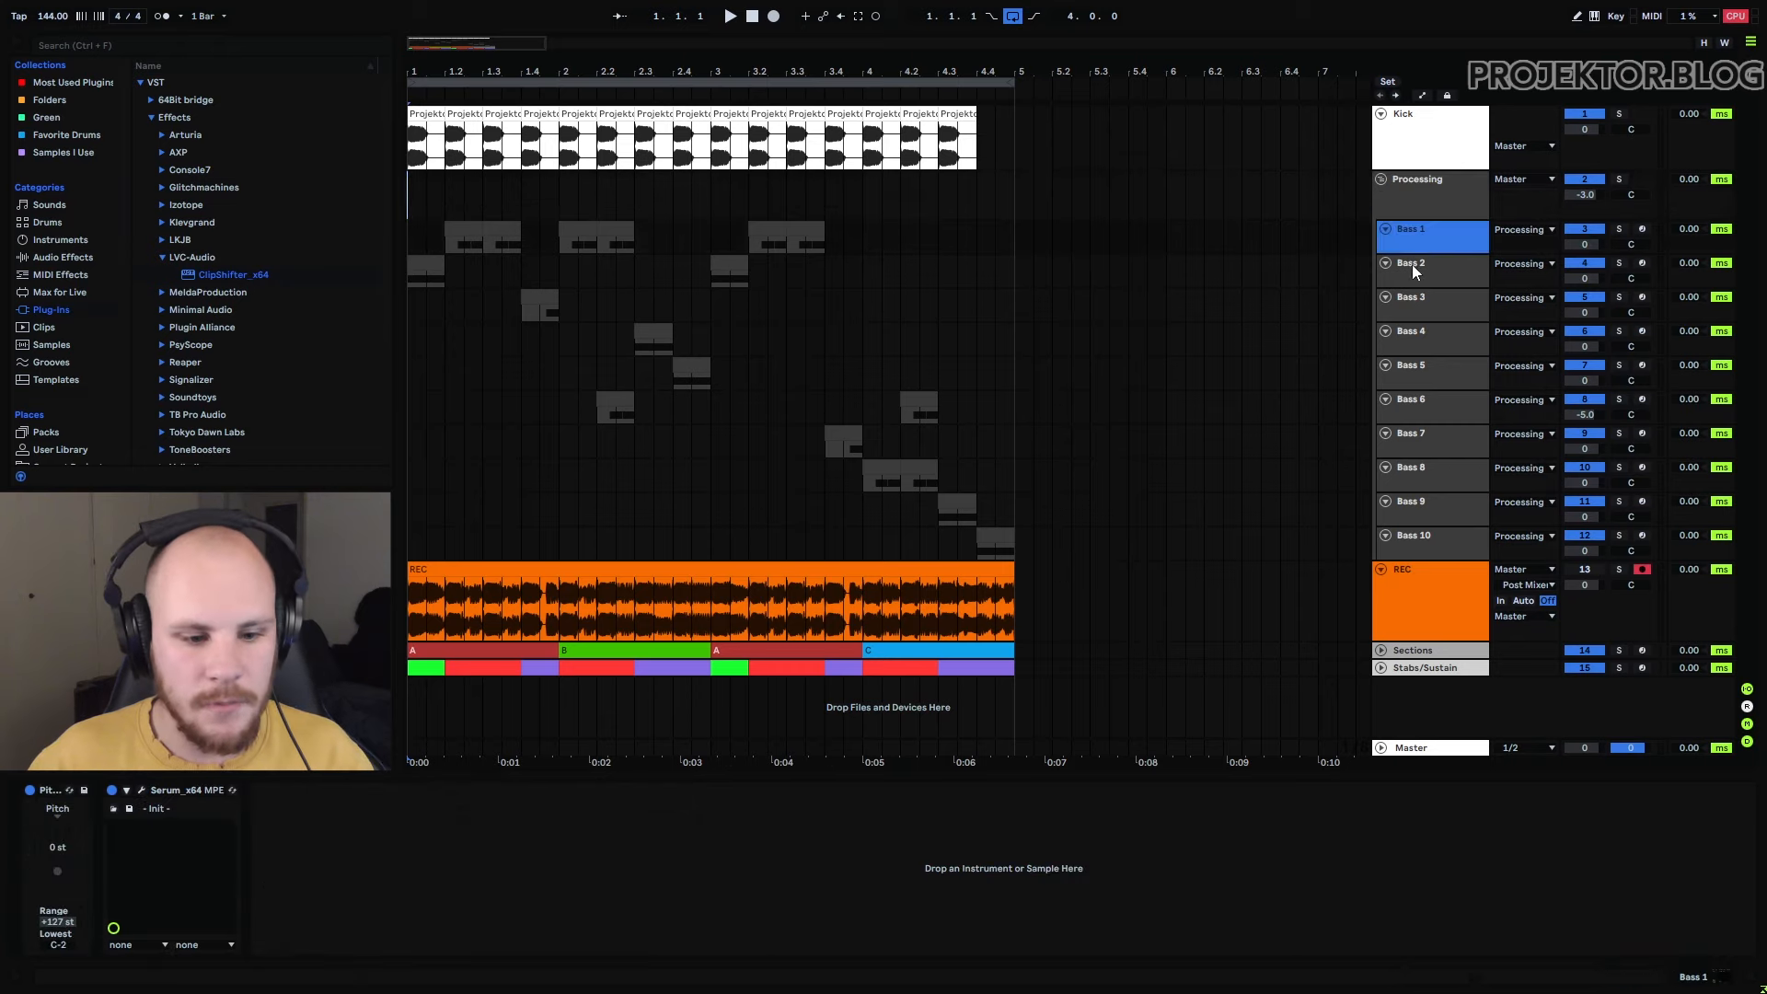
left_click(1412, 265)
left_click(1410, 300)
left_click(1410, 334)
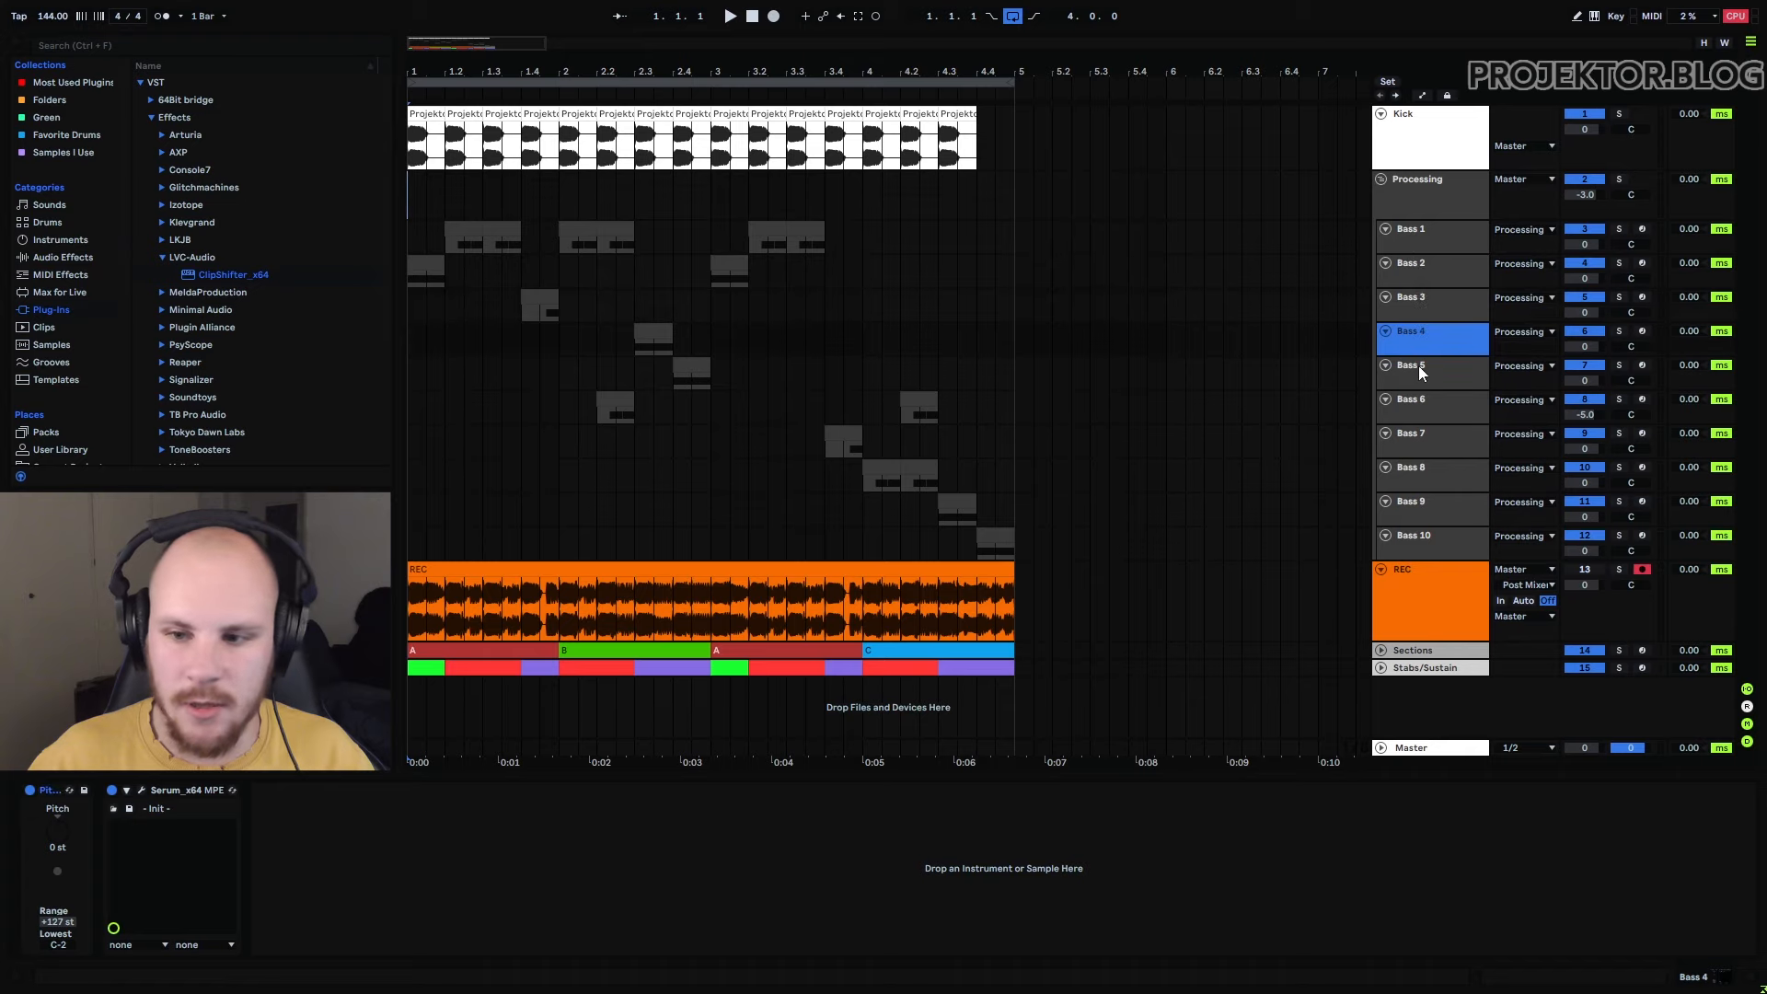
left_click(1419, 372)
left_click(1429, 406)
left_click(1429, 440)
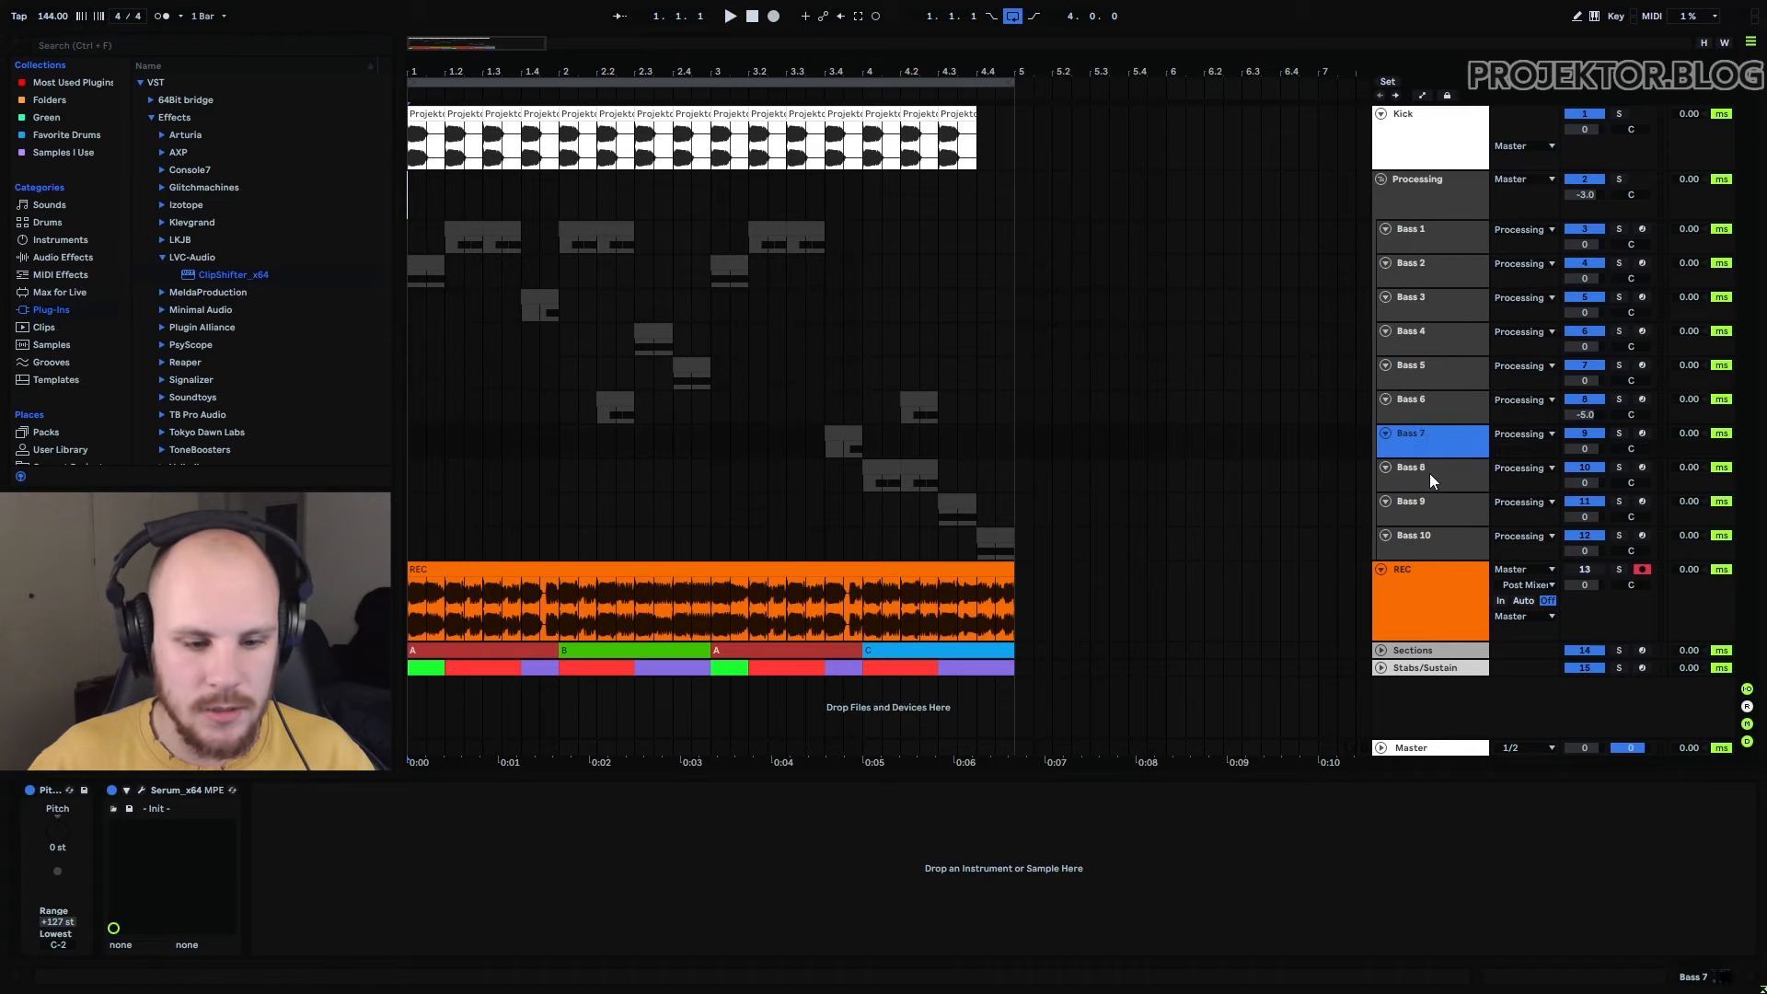
left_click(1429, 473)
left_click(1433, 514)
left_click(1428, 538)
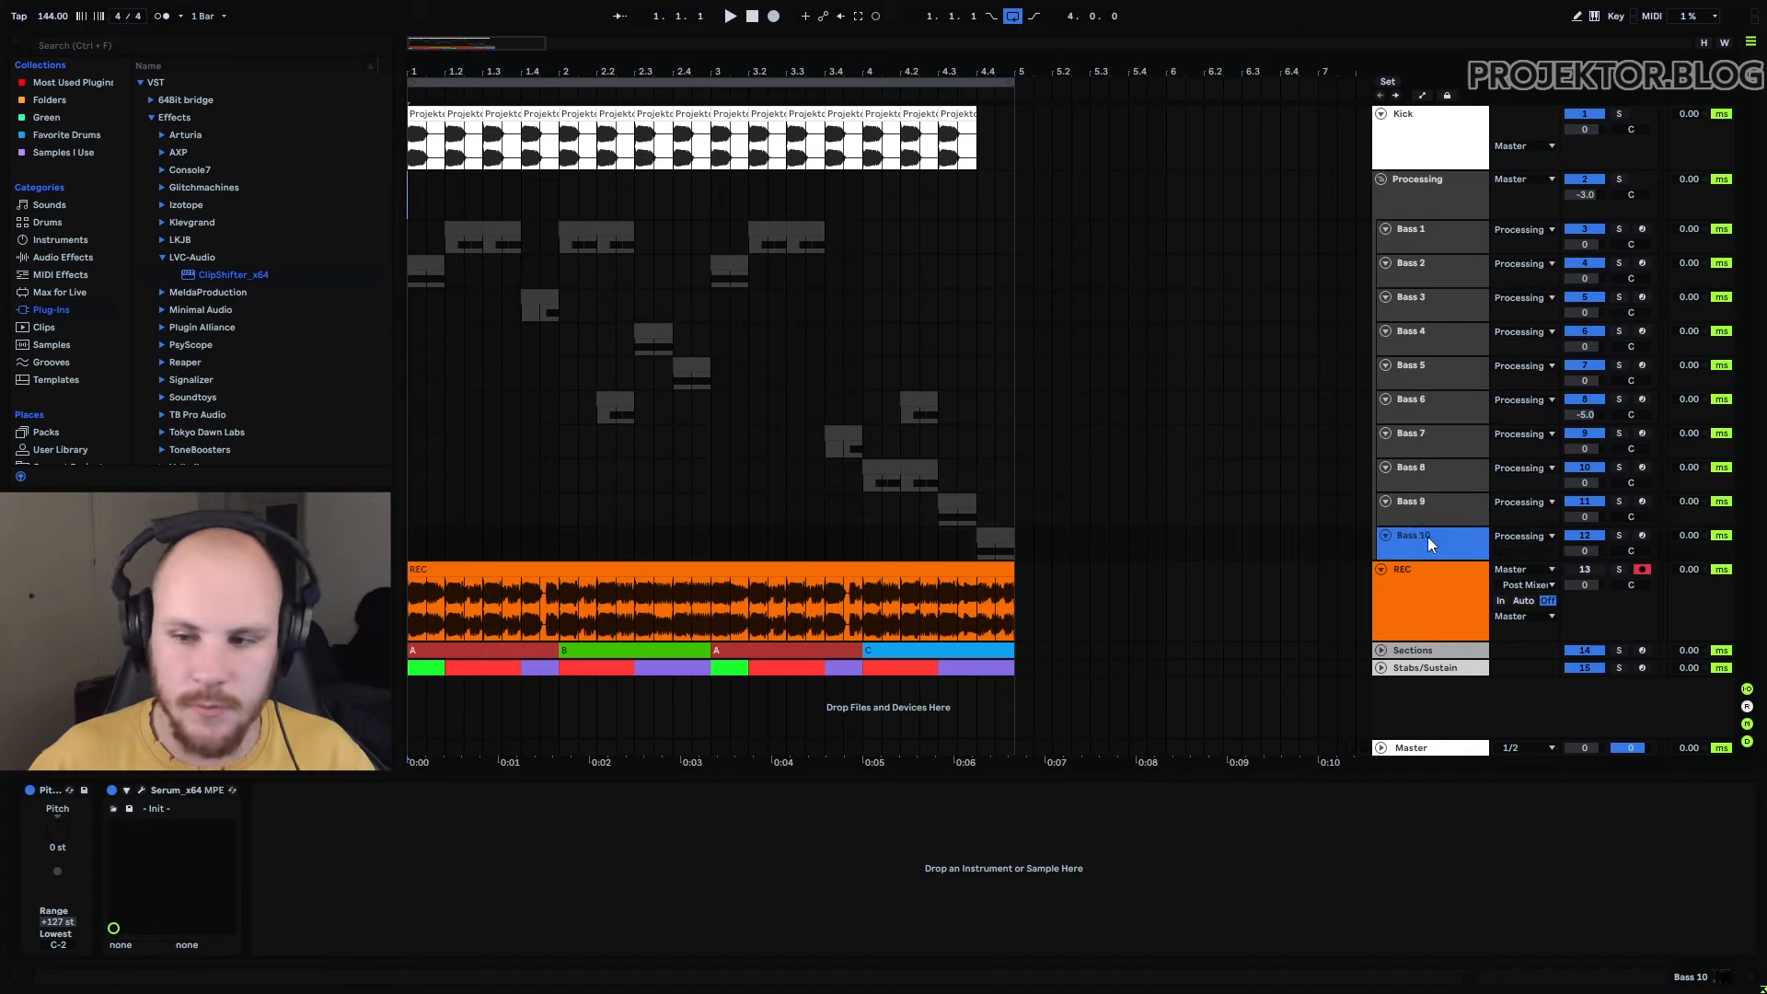
Play the full arrangement from 1.1.1 to compare it with the Processing group's effect rack bypassed and enabled
left_click(1432, 208)
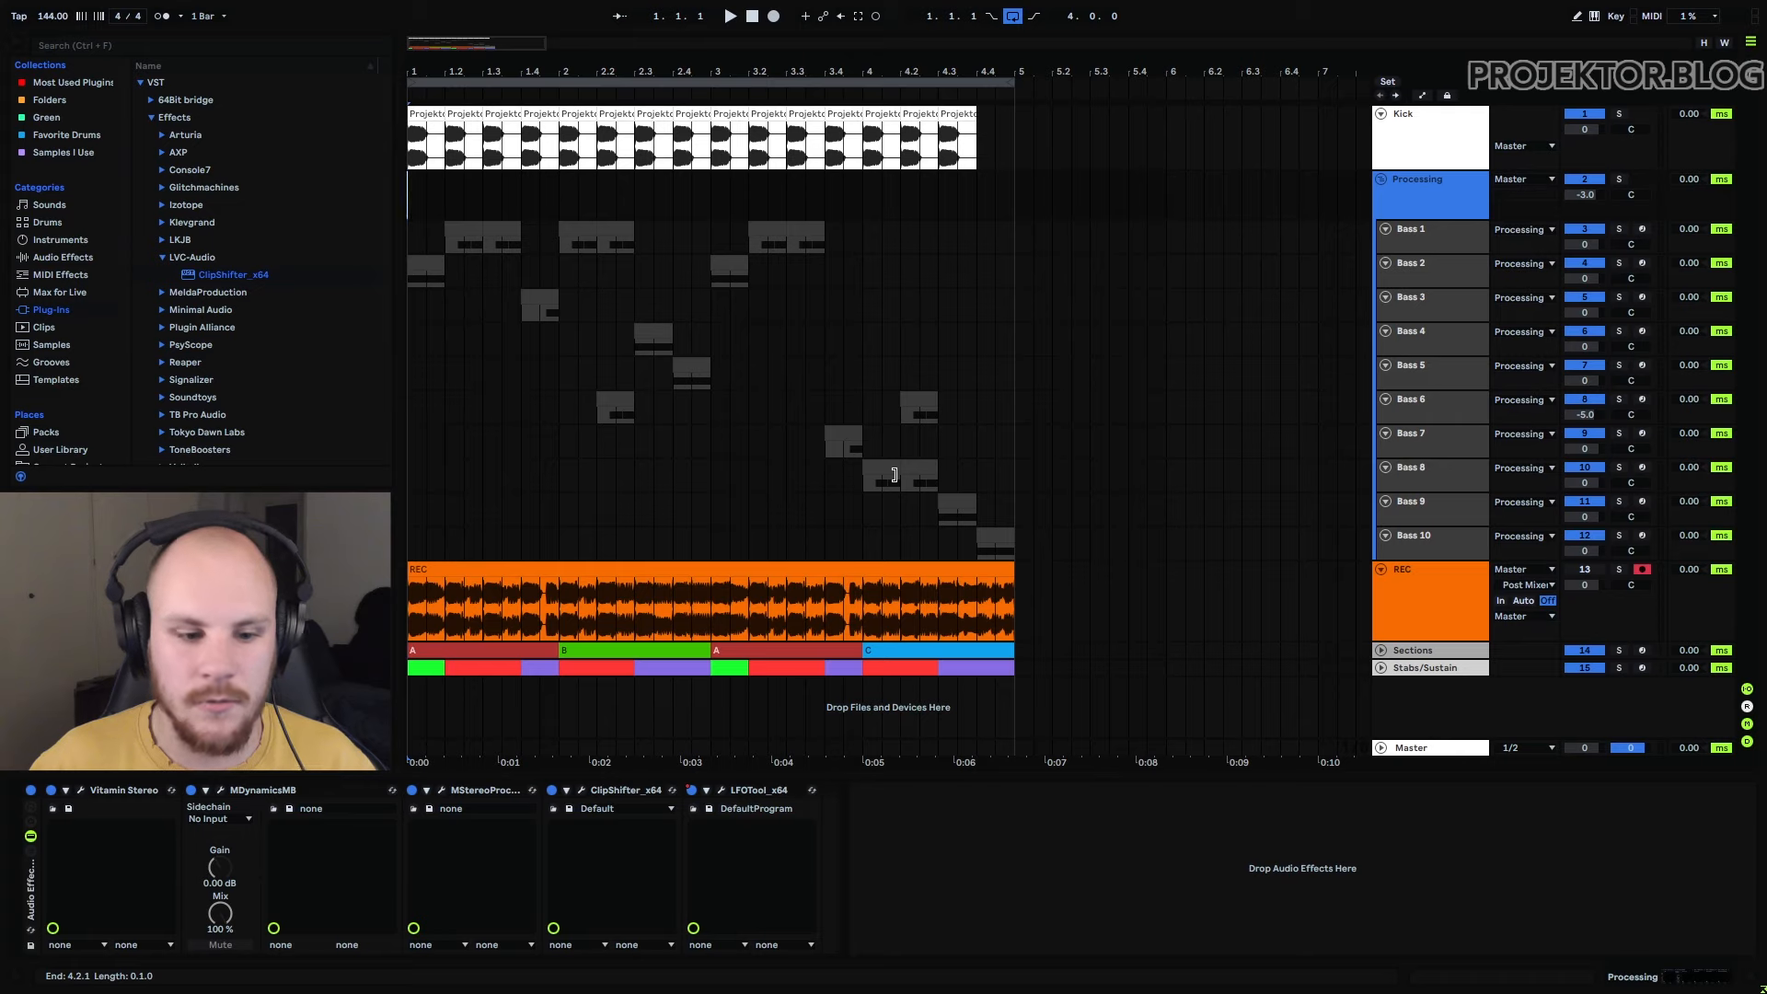
left_click(31, 790)
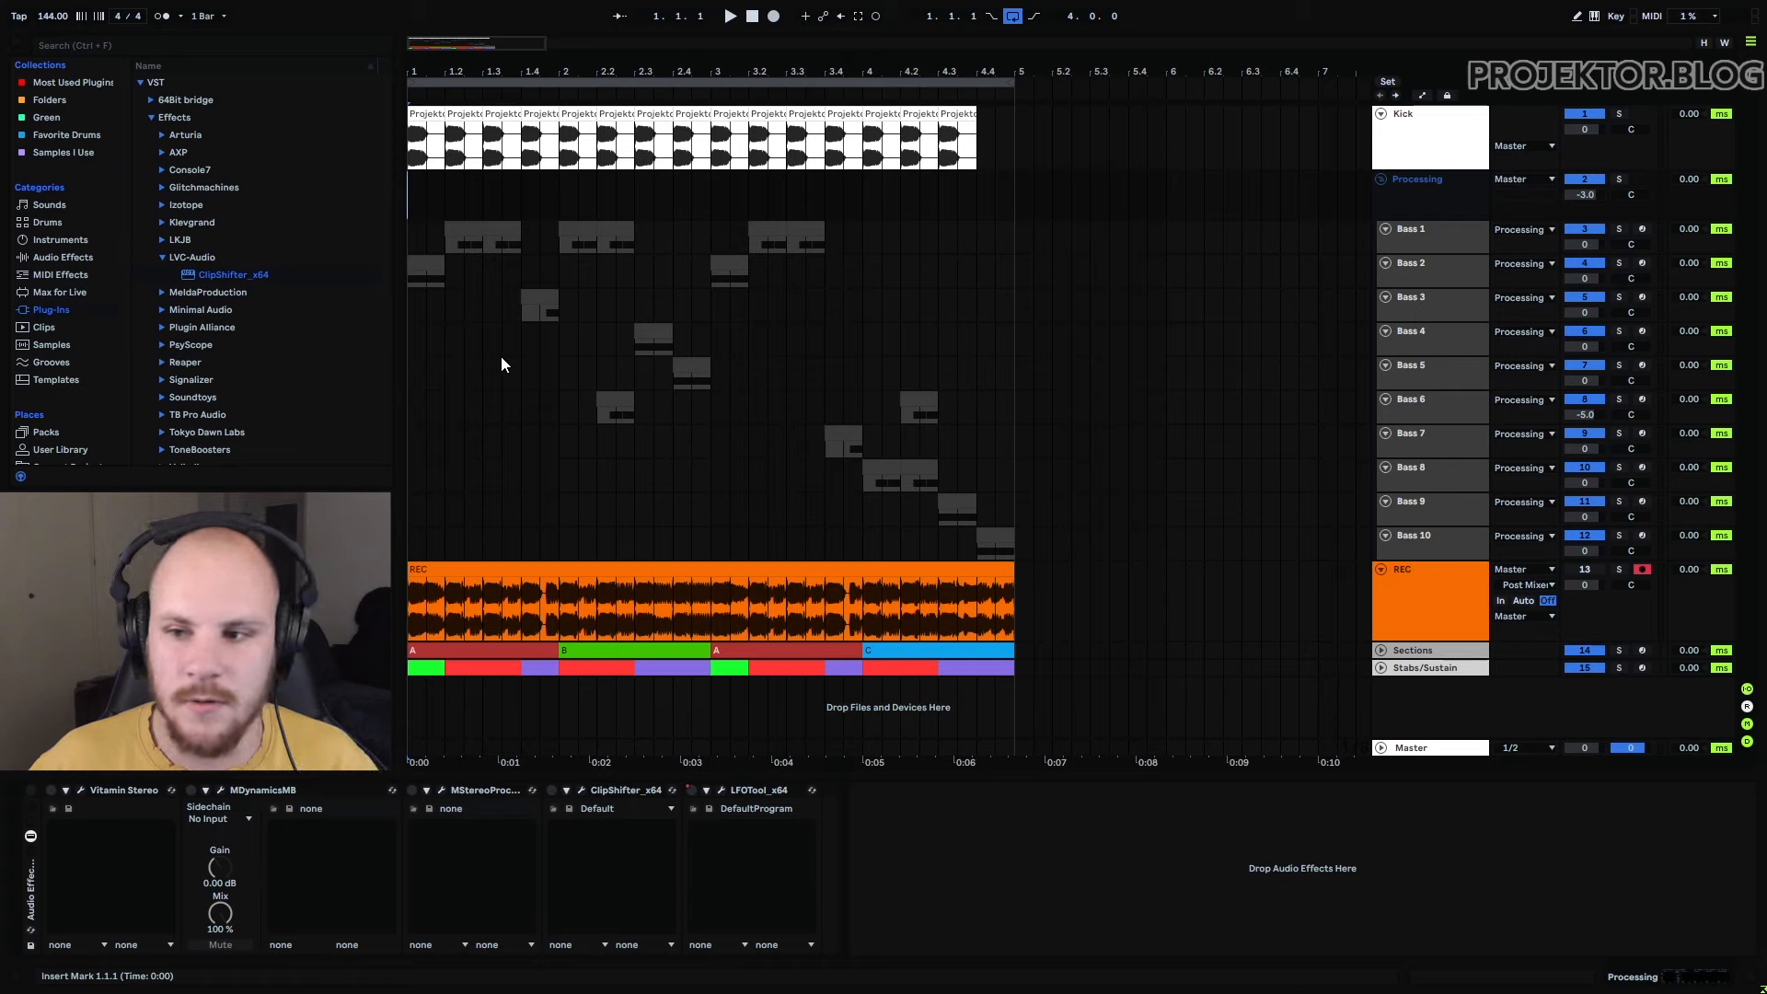
key("space")
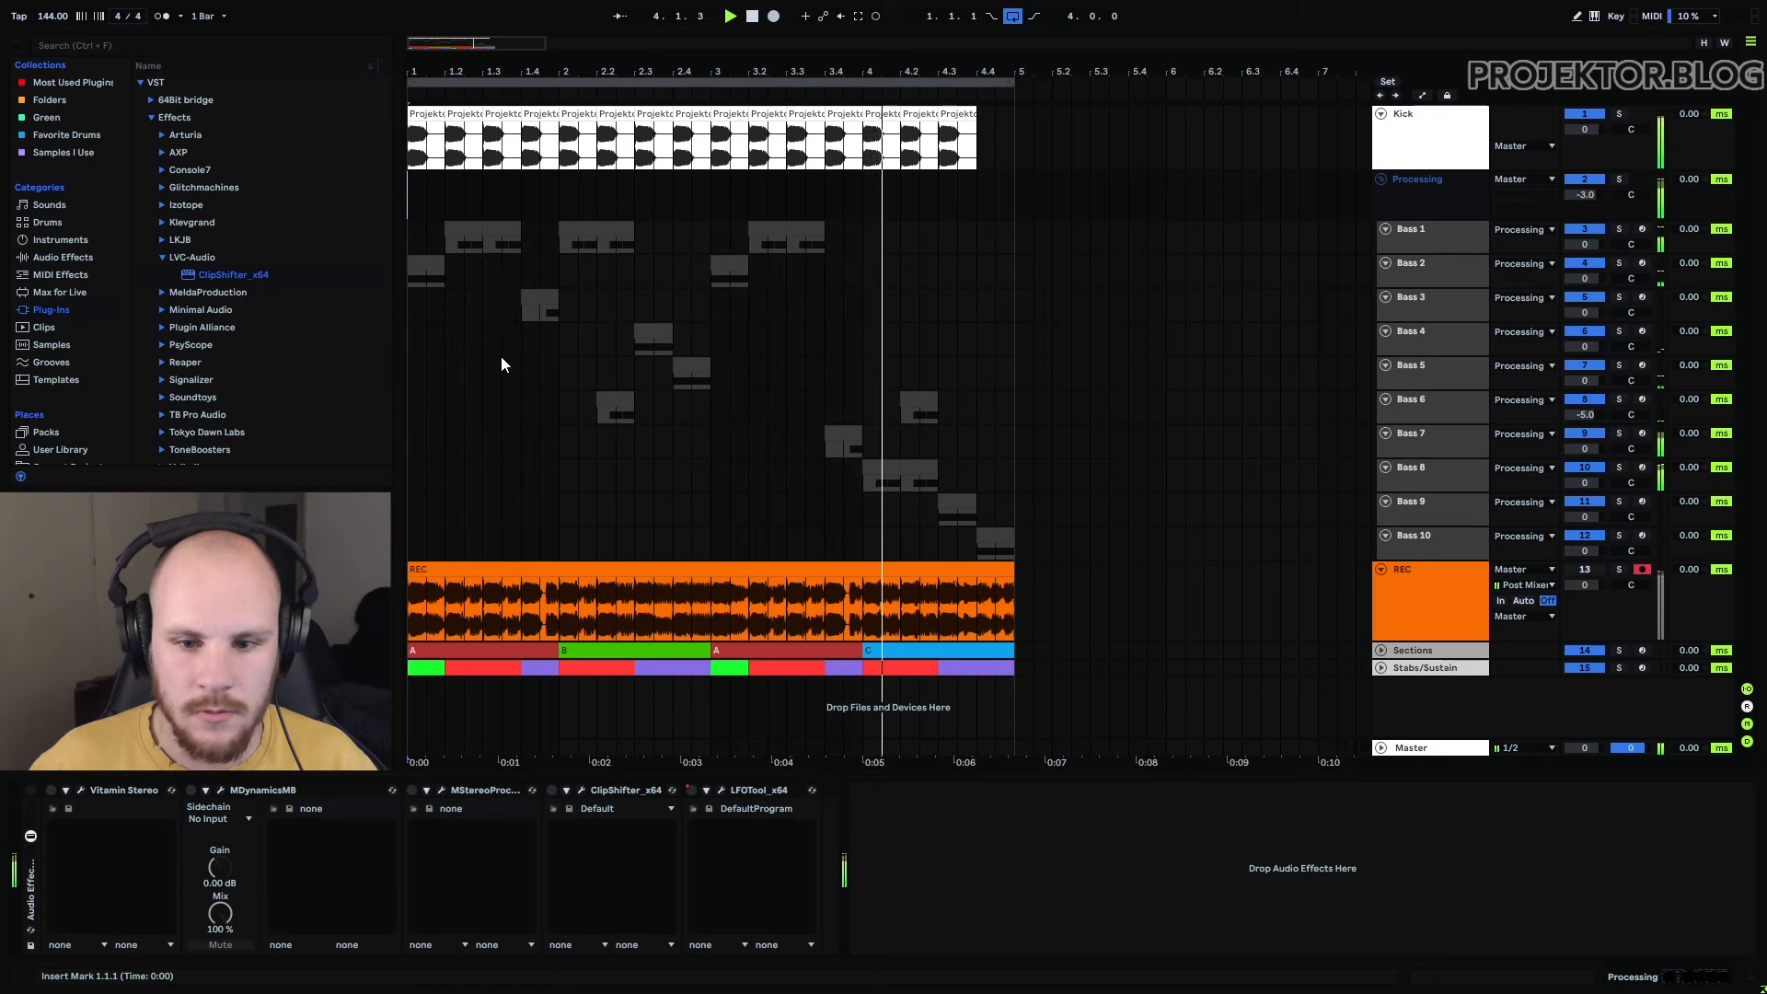
key("space")
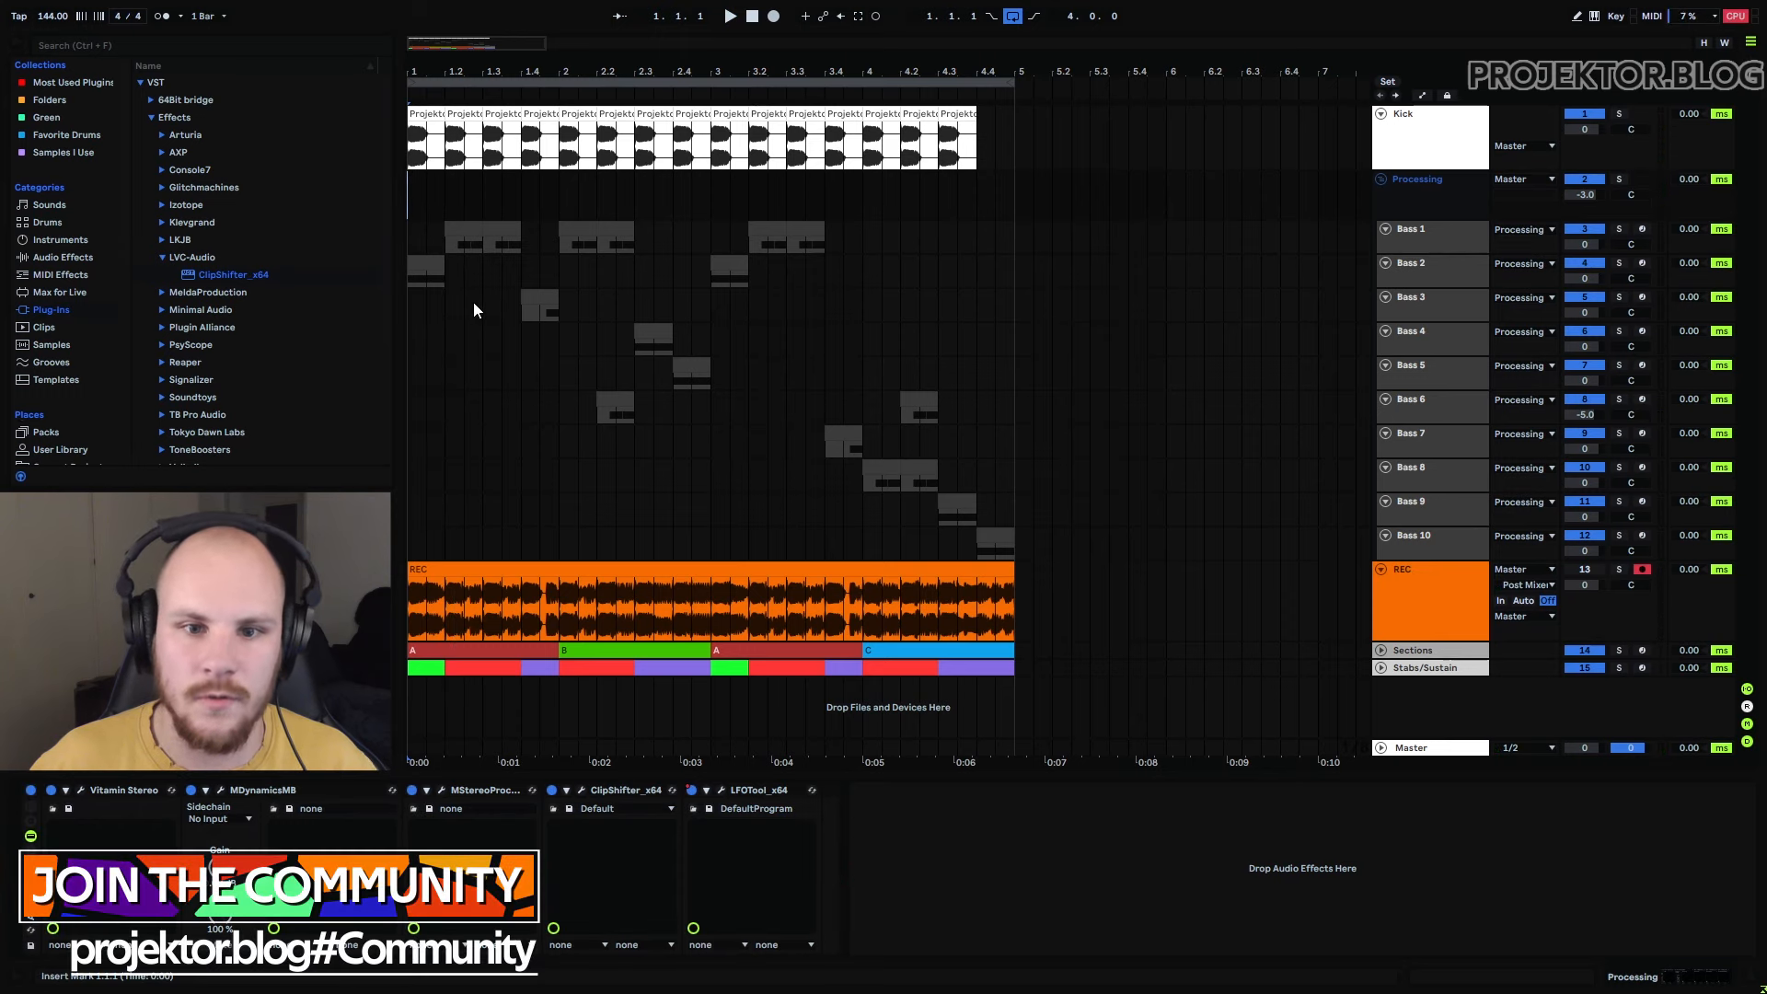
key("space")
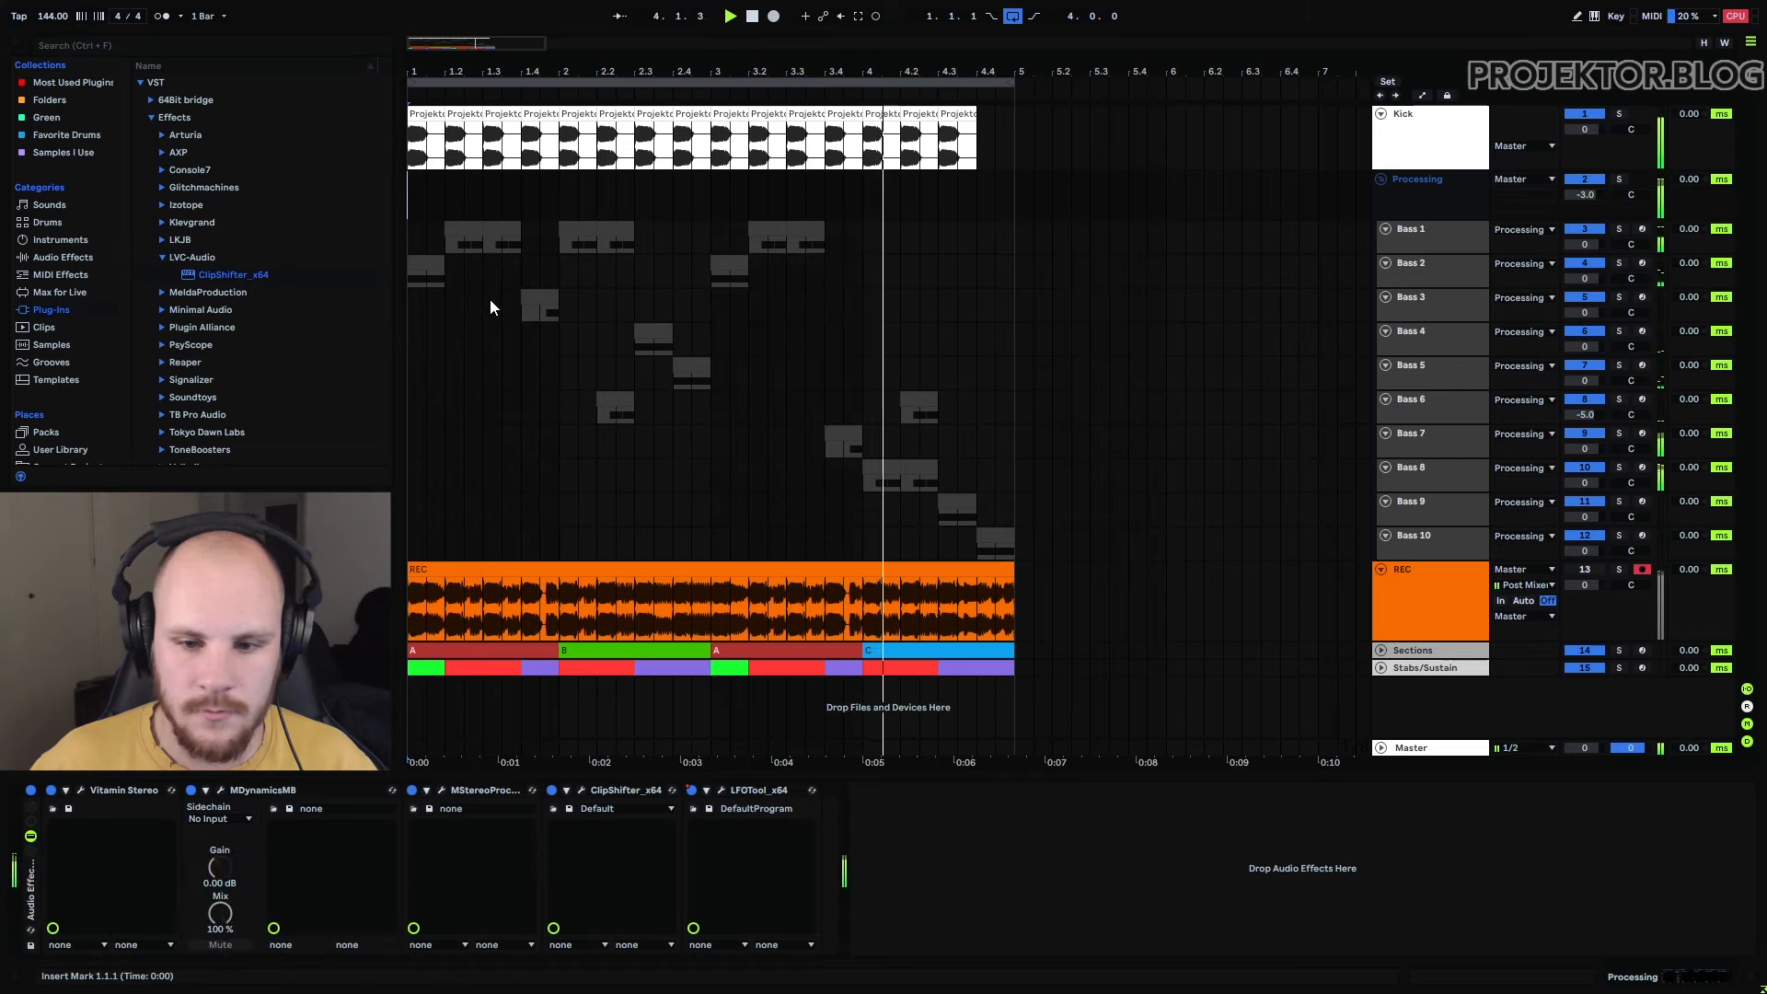
key("space")
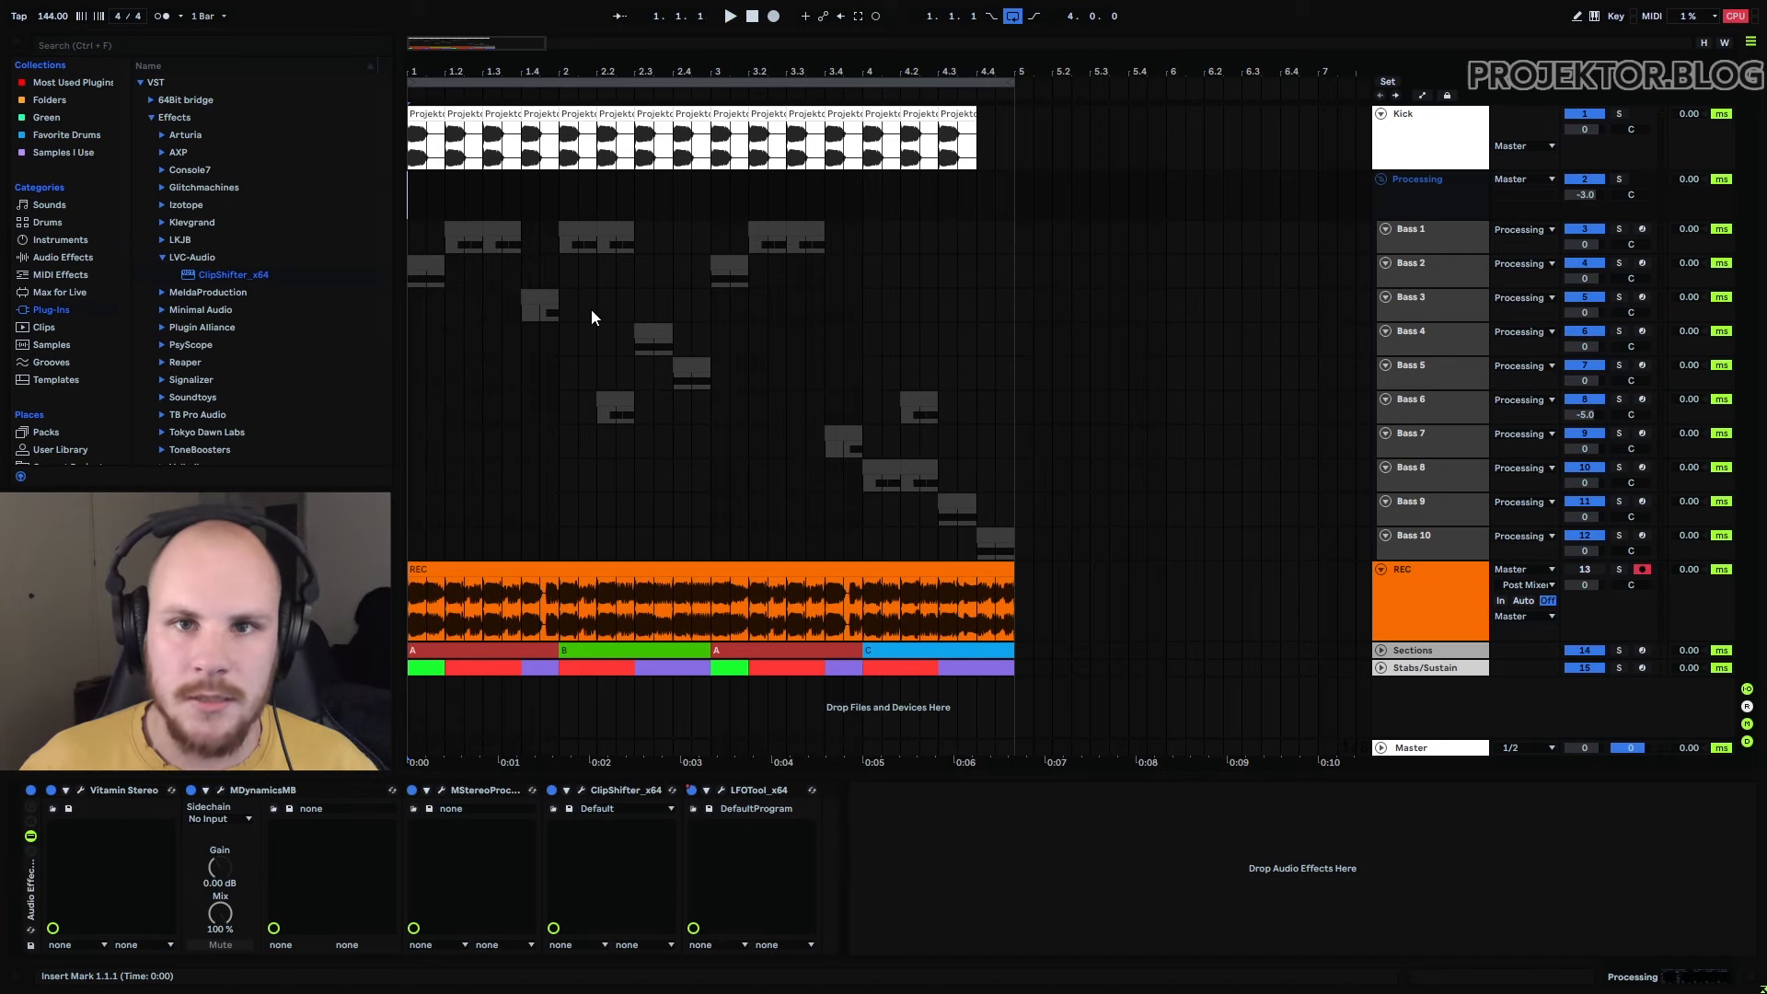
Review the crossover and band level settings of Vitamin Stereo on the Processing group, and close it
left_click(80, 789)
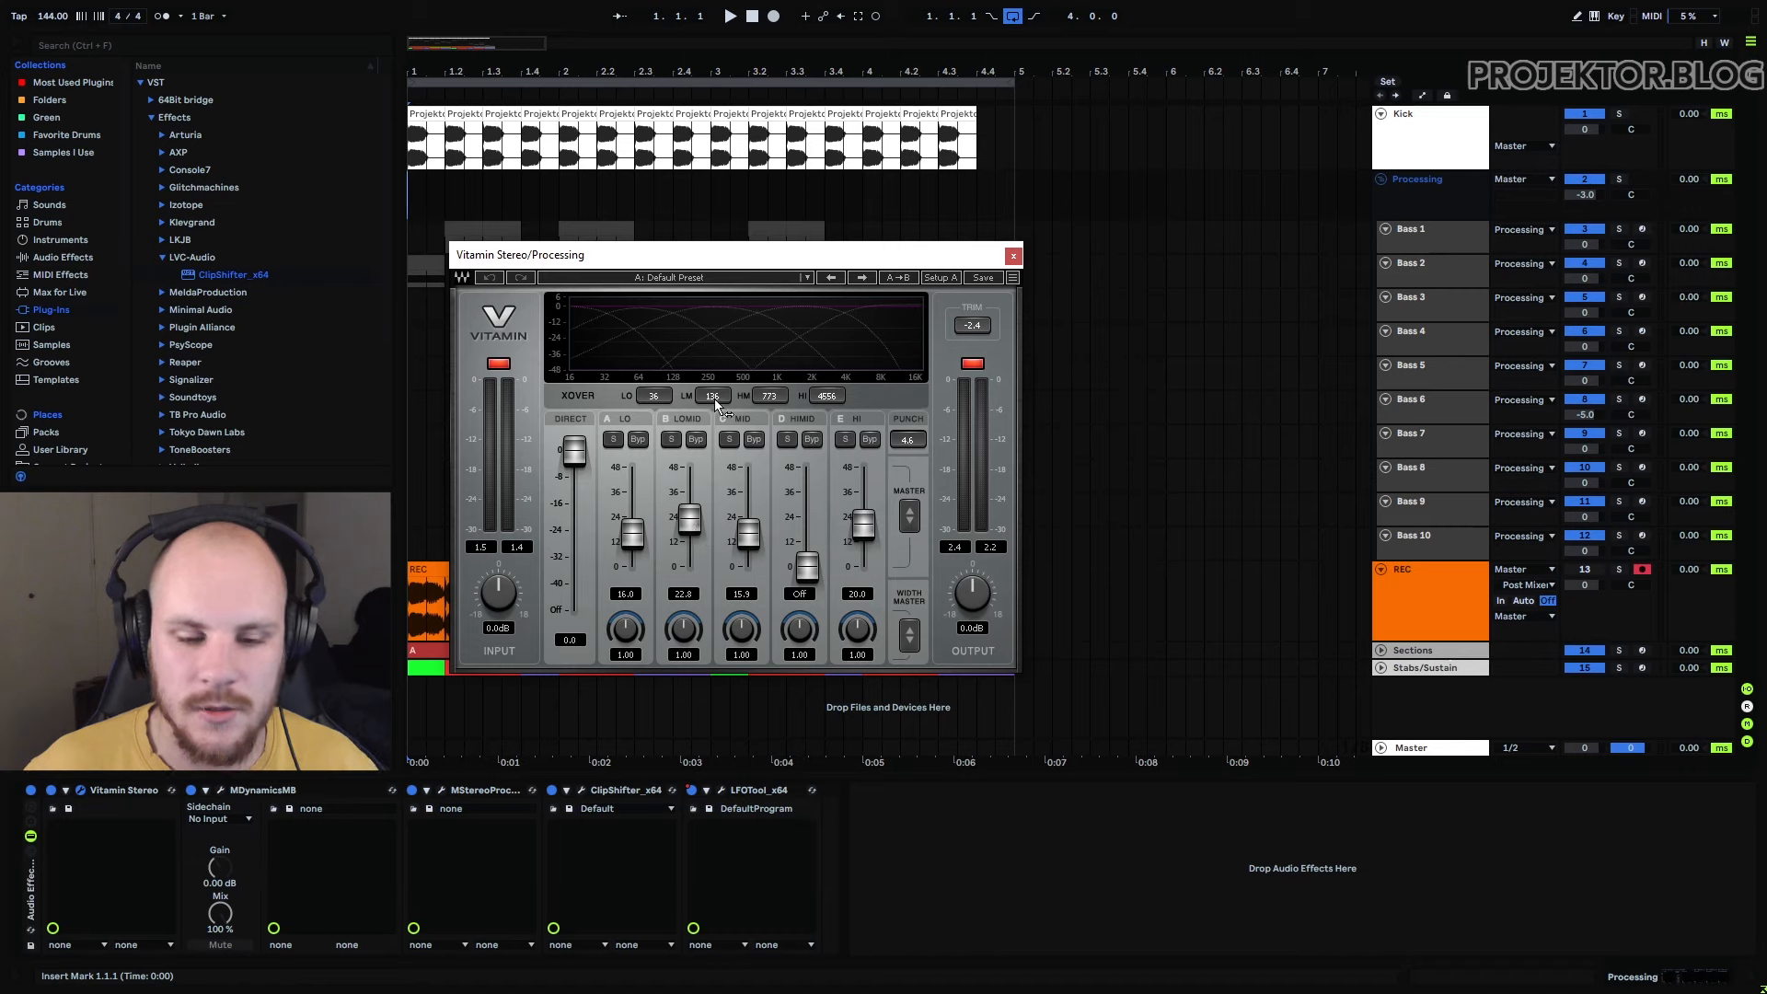
left_click(1013, 257)
Examine the REC waveform closely around 1.2.3, where the bass follows the kick under Bass 1
left_click_drag(465, 72, 641, 190)
left_click(854, 621)
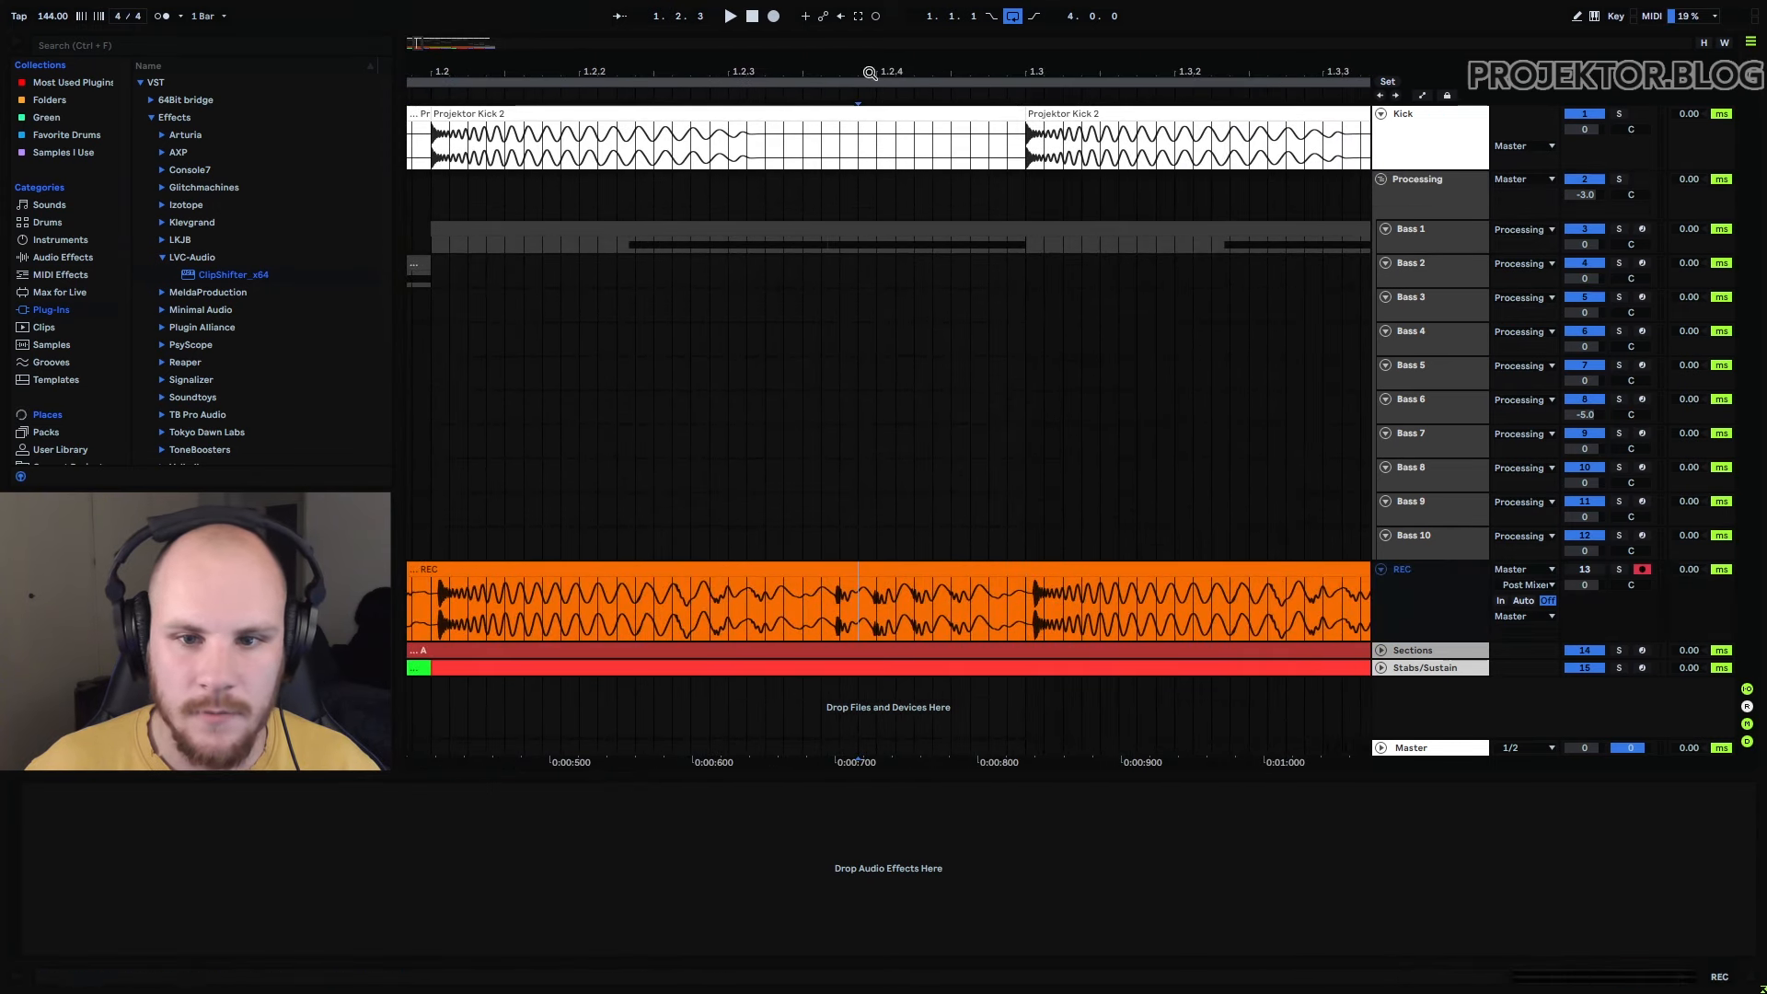
mouse_move(852, 67)
left_mouse_down()
mouse_move(847, 138)
mouse_move(814, 127)
left_mouse_up()
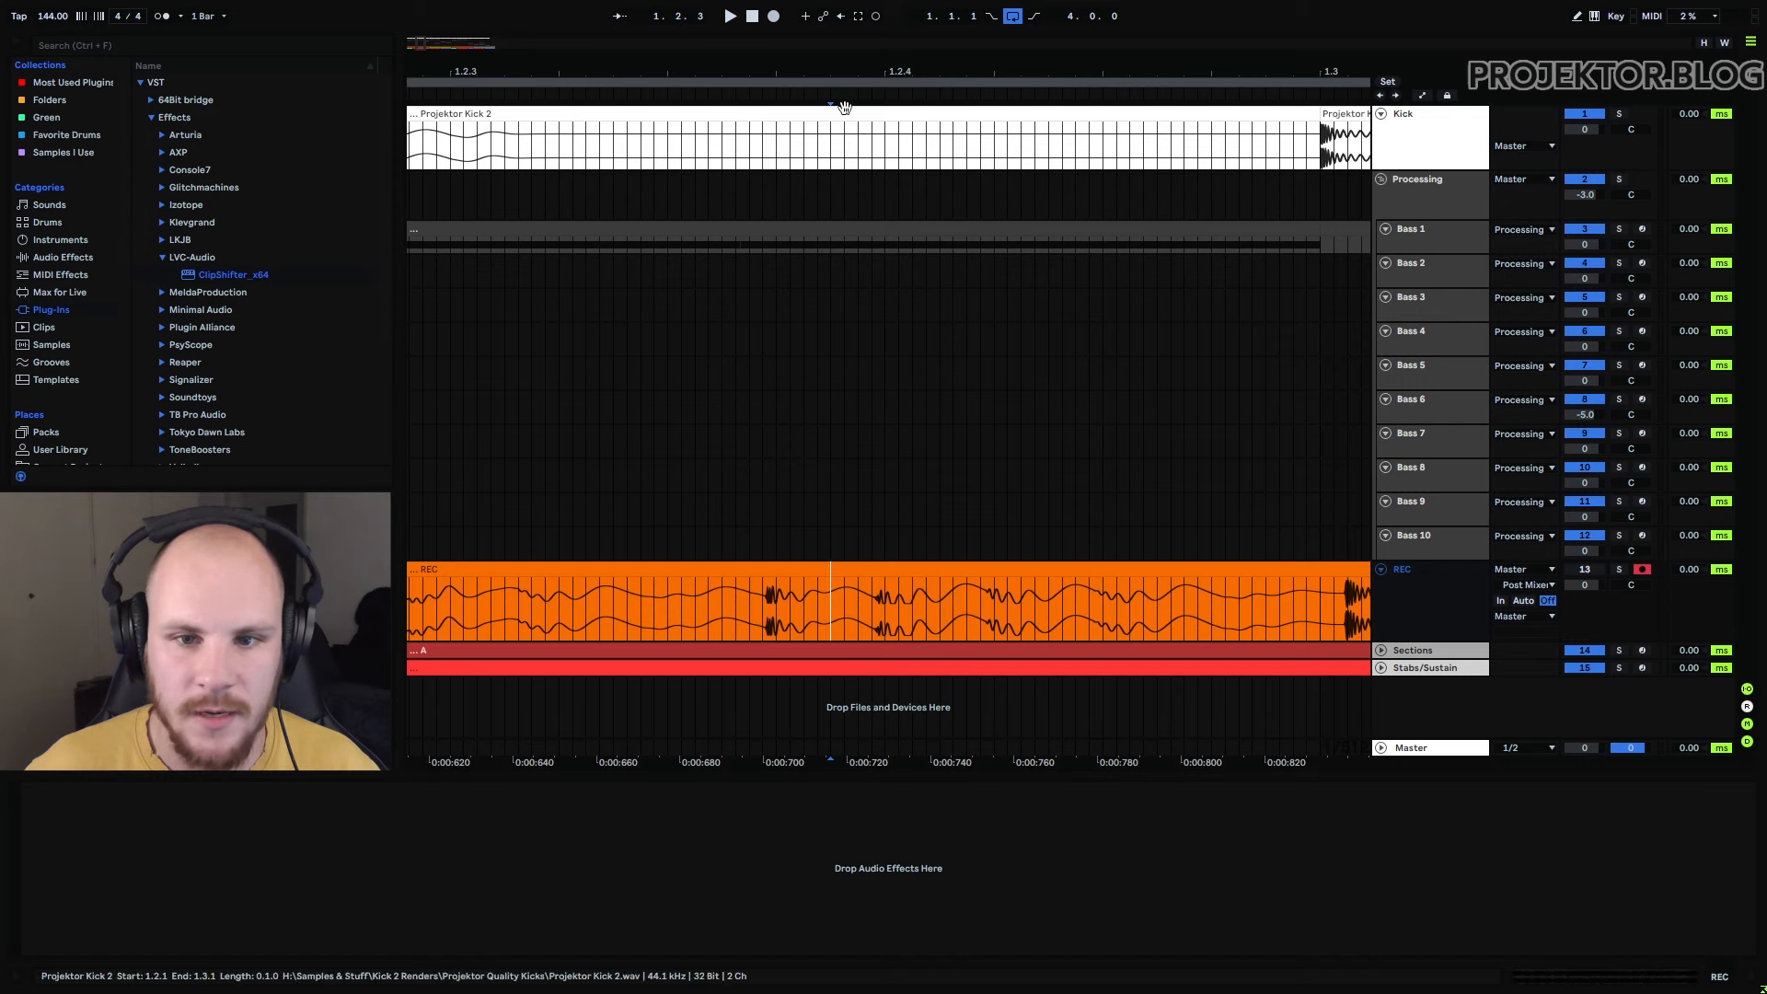
key("minus")
left_click_drag(845, 68, 721, 68)
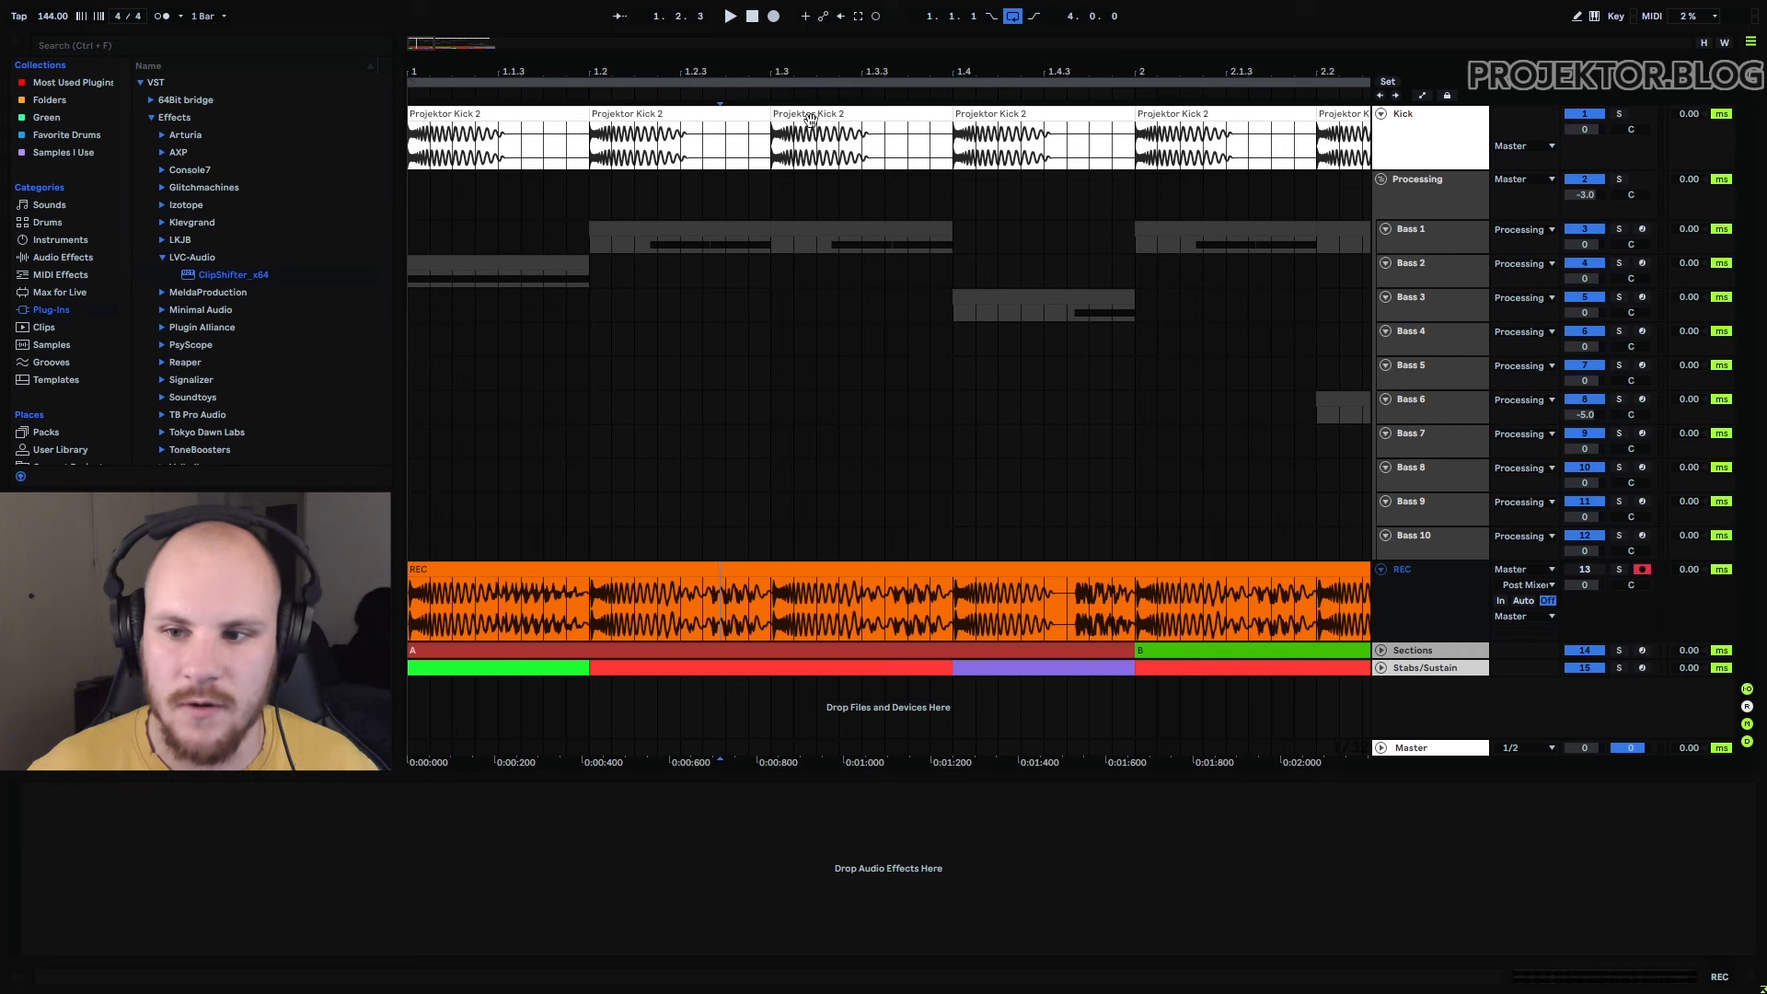
Review the compression settings of all four bands in MDynamicsMB on the Processing group, and close it
left_click(1429, 201)
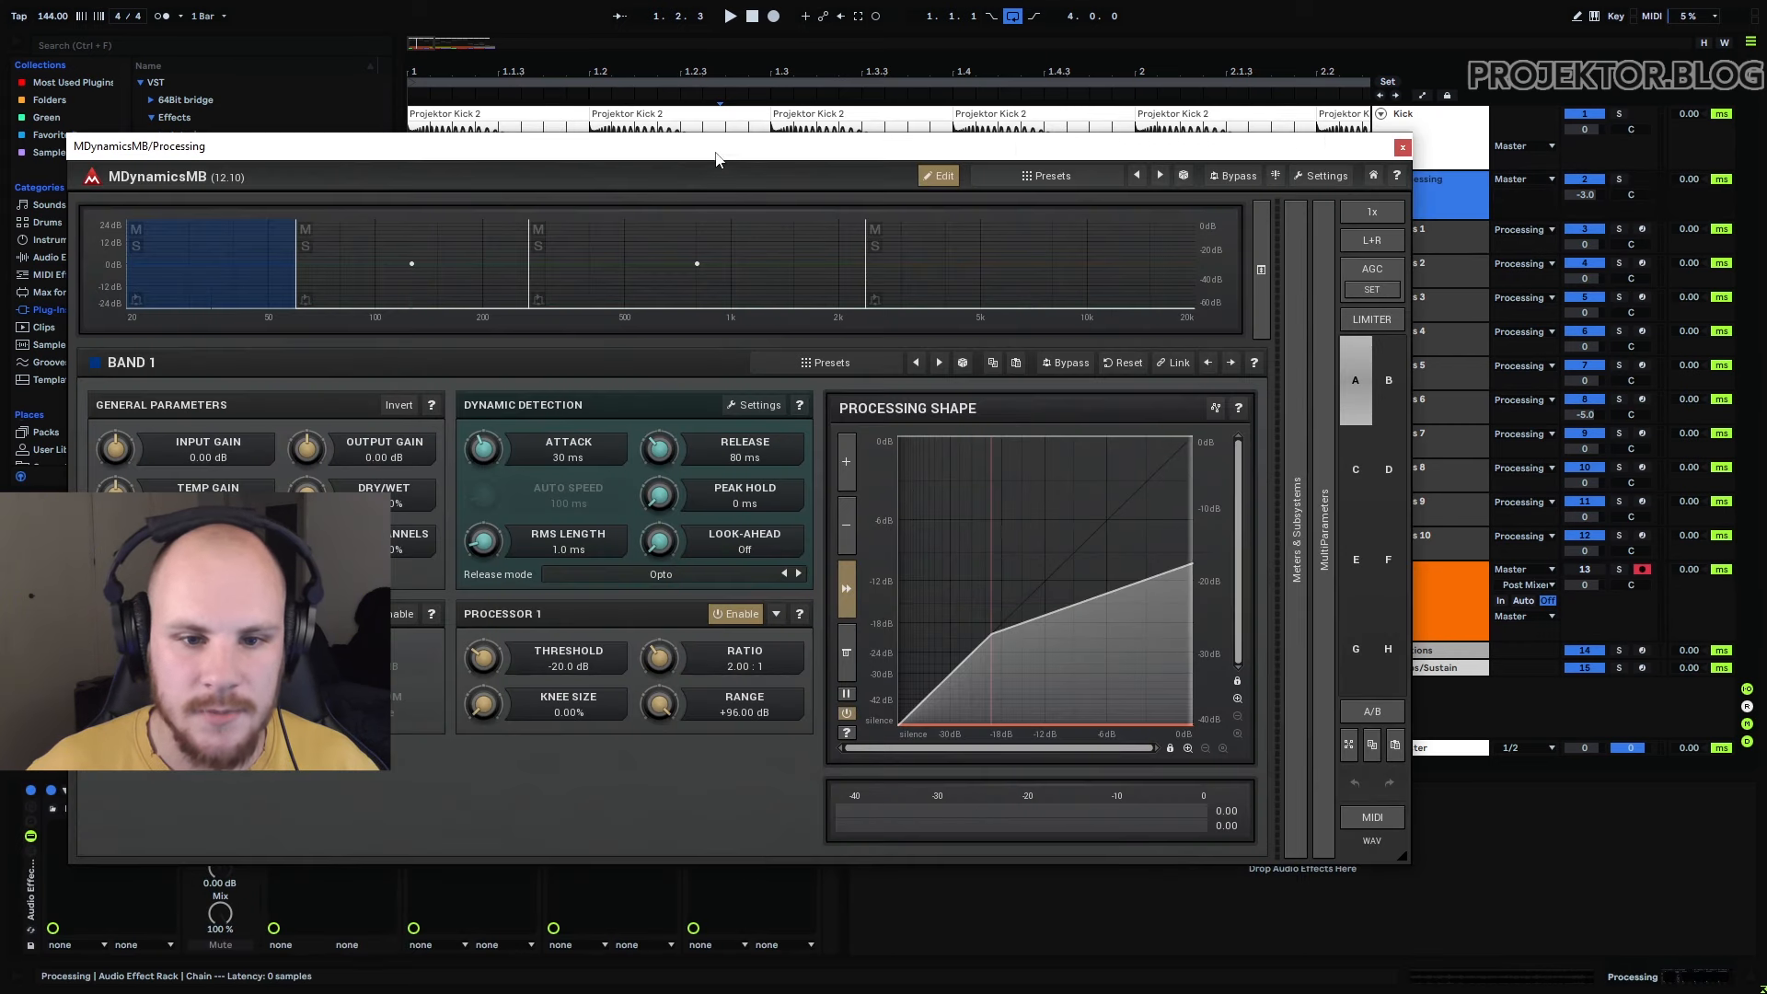
left_click_drag(718, 158, 998, 137)
left_click(709, 246)
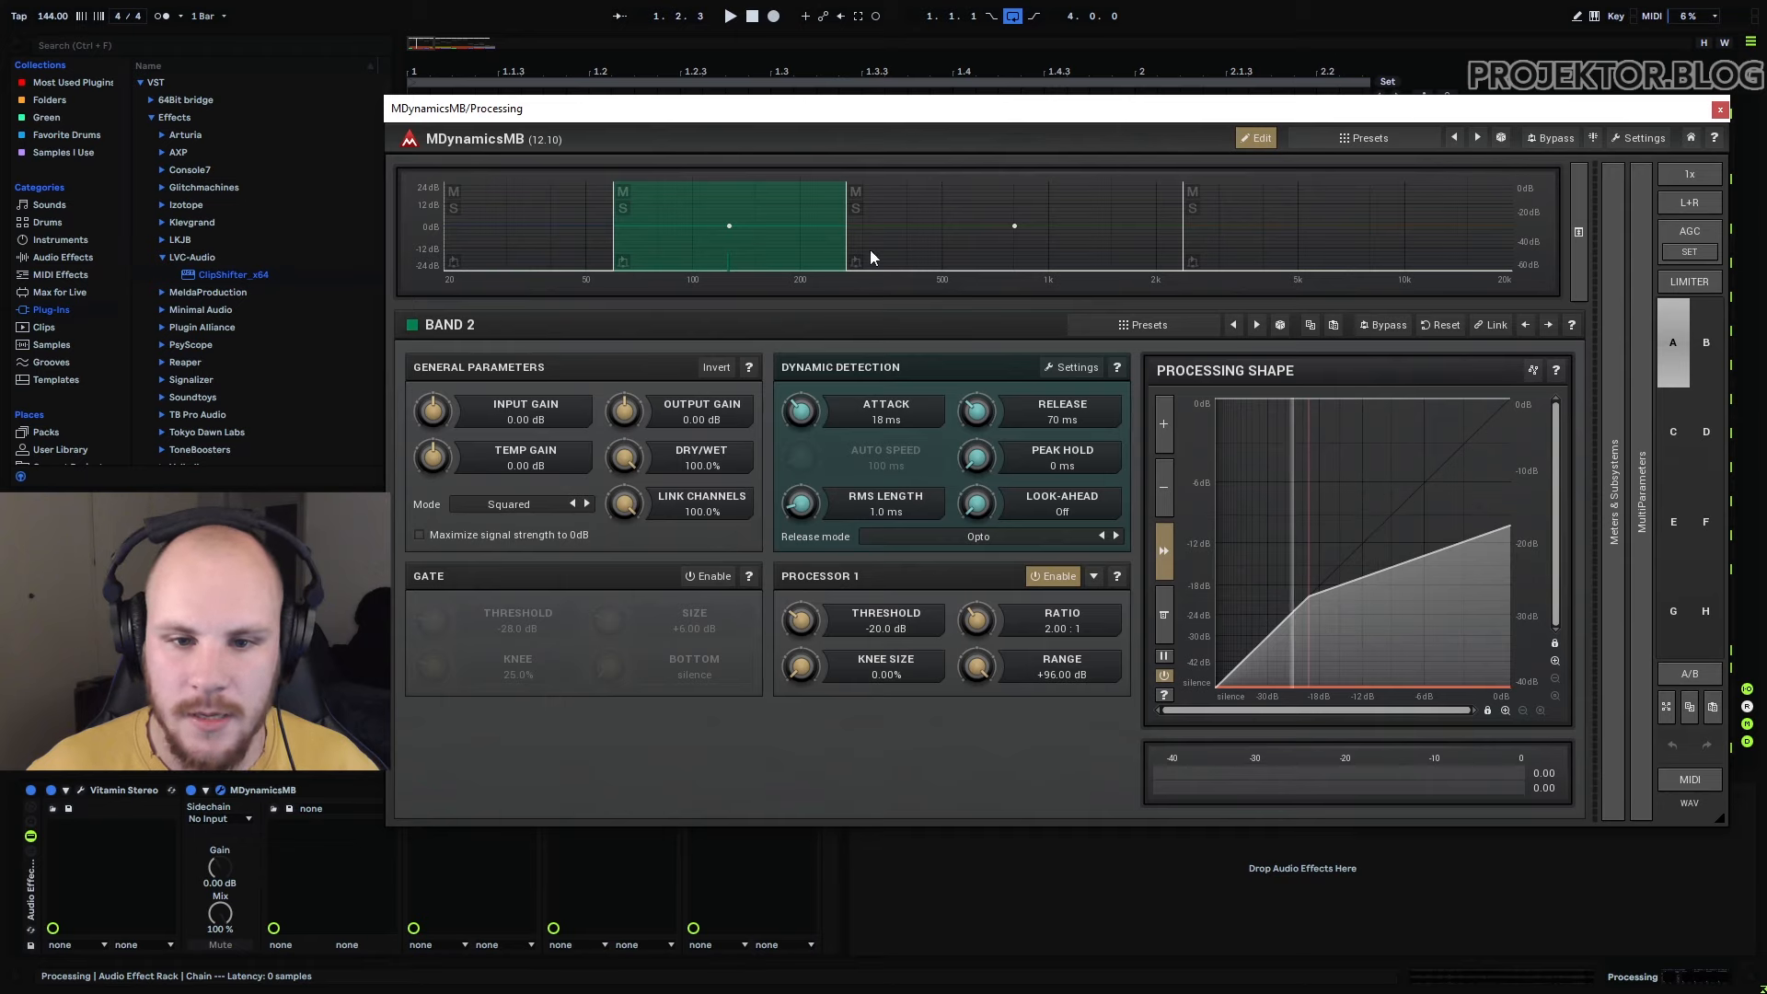
left_click(919, 261)
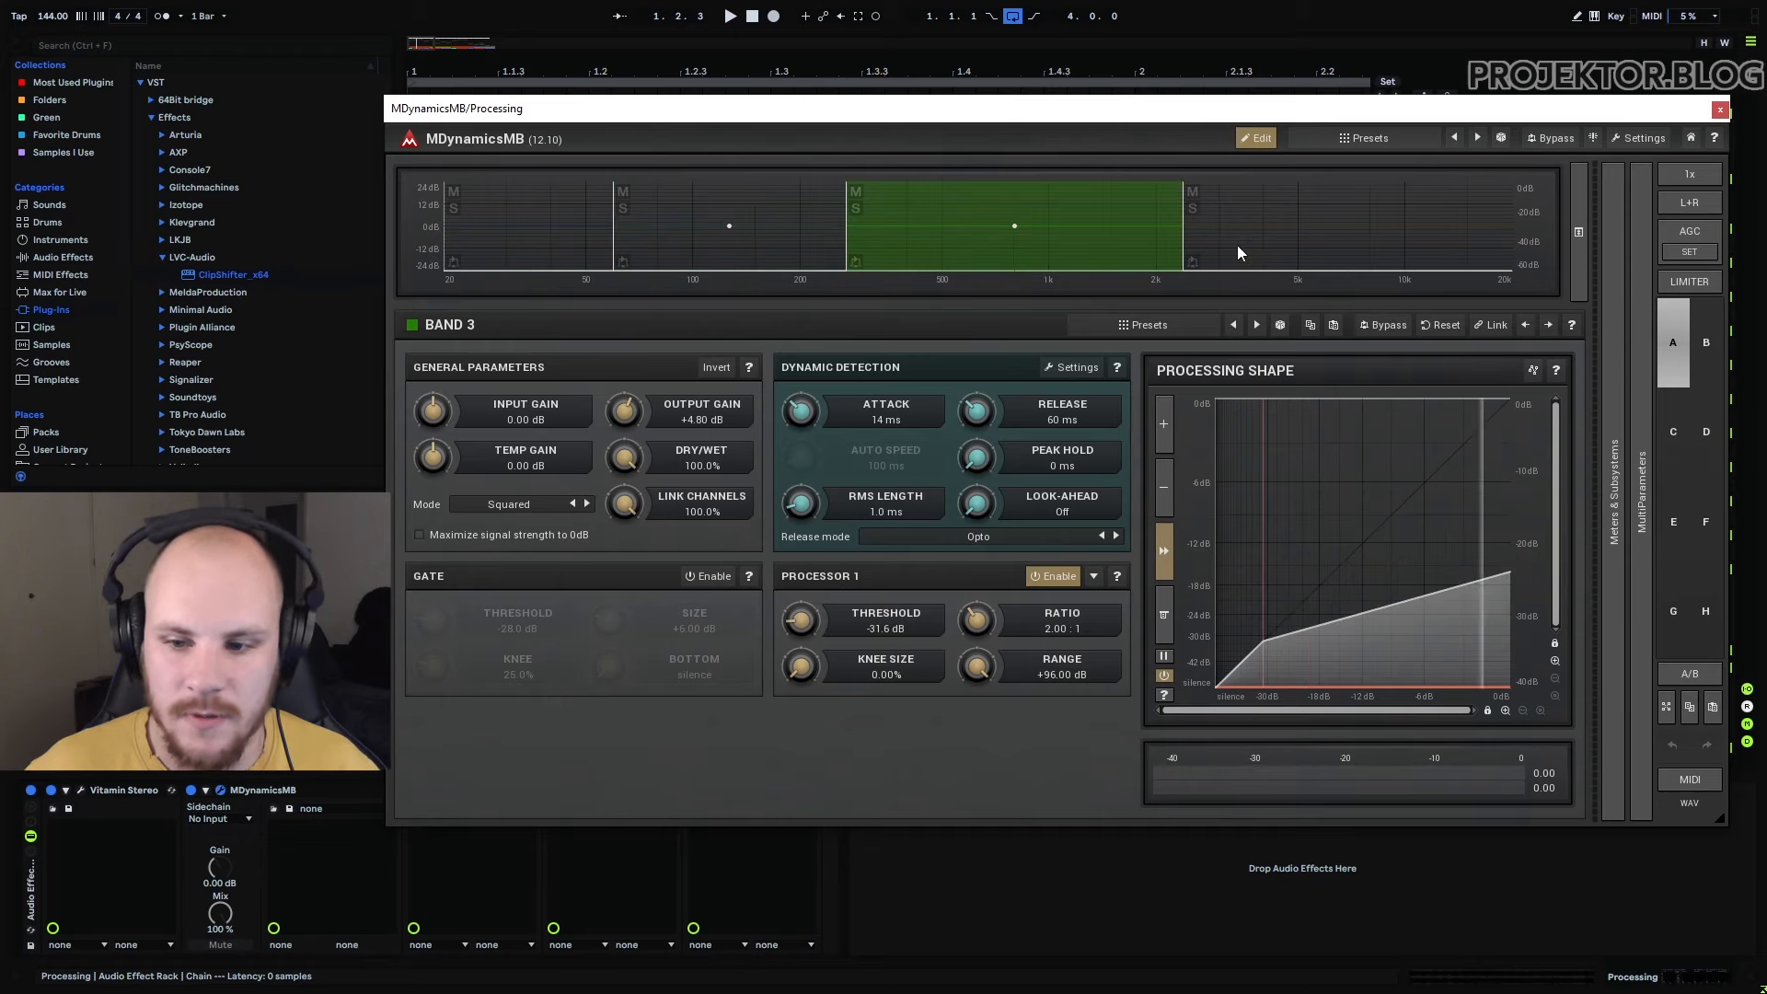
left_click(1237, 247)
left_click(957, 261)
left_click(811, 252)
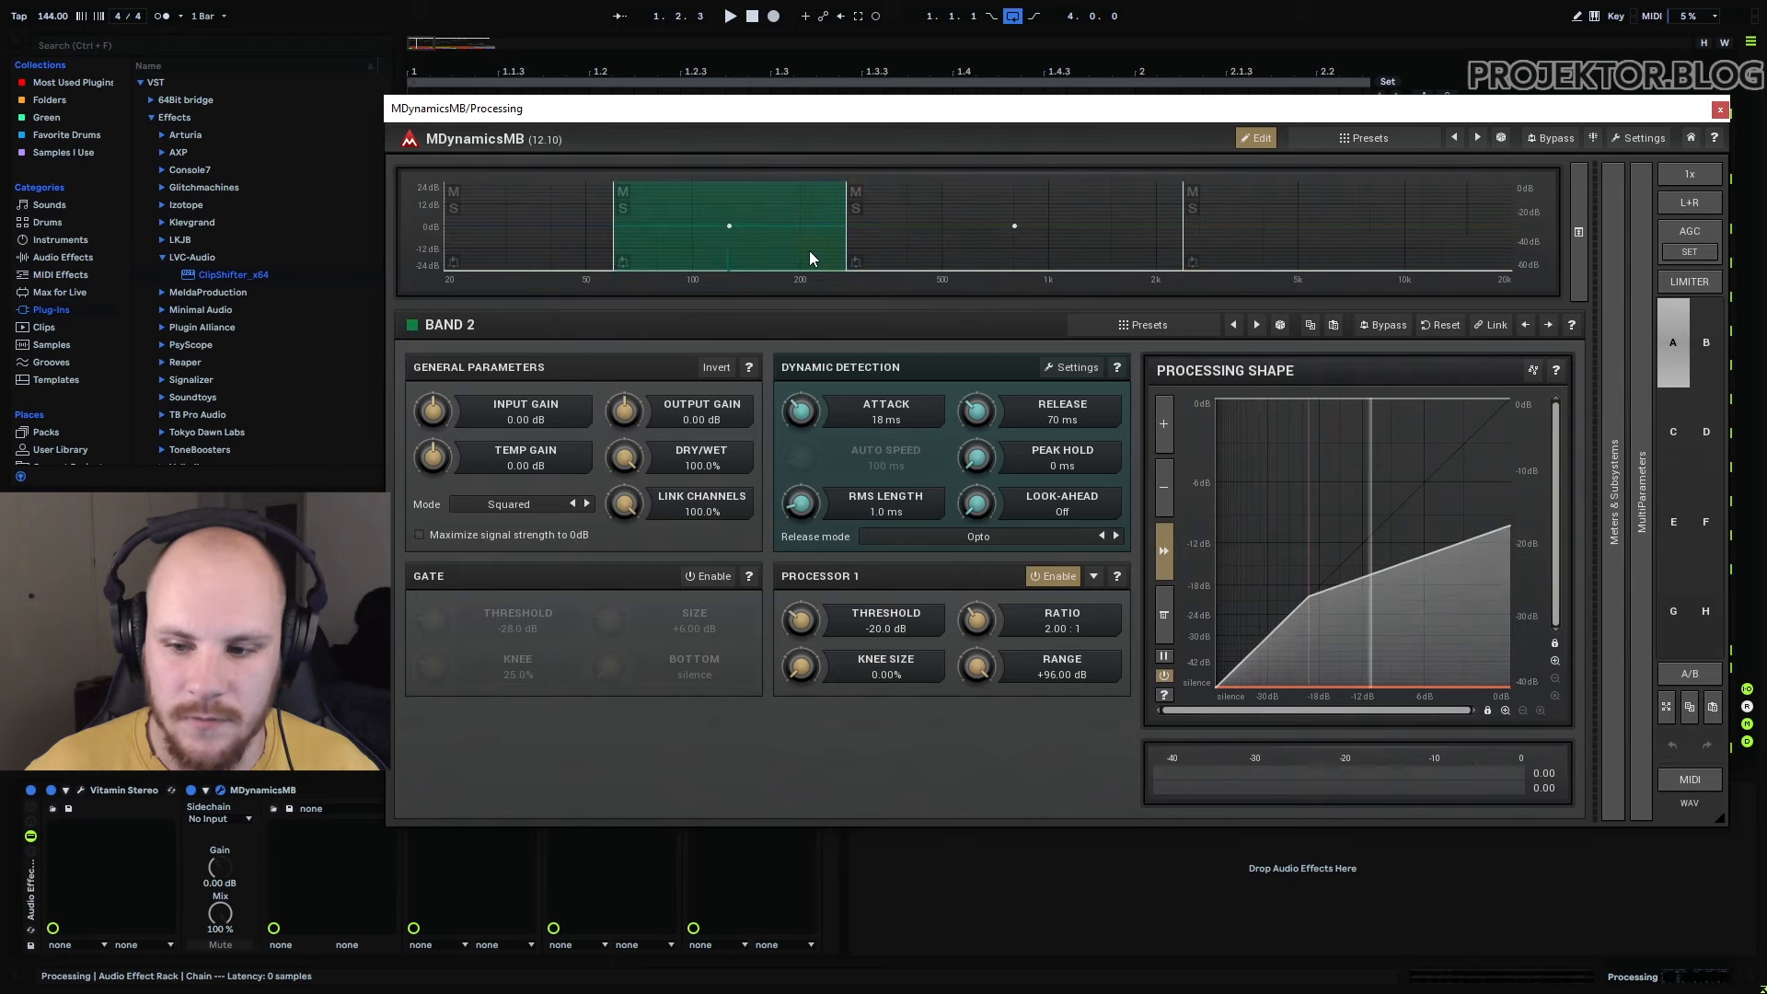
left_click(569, 244)
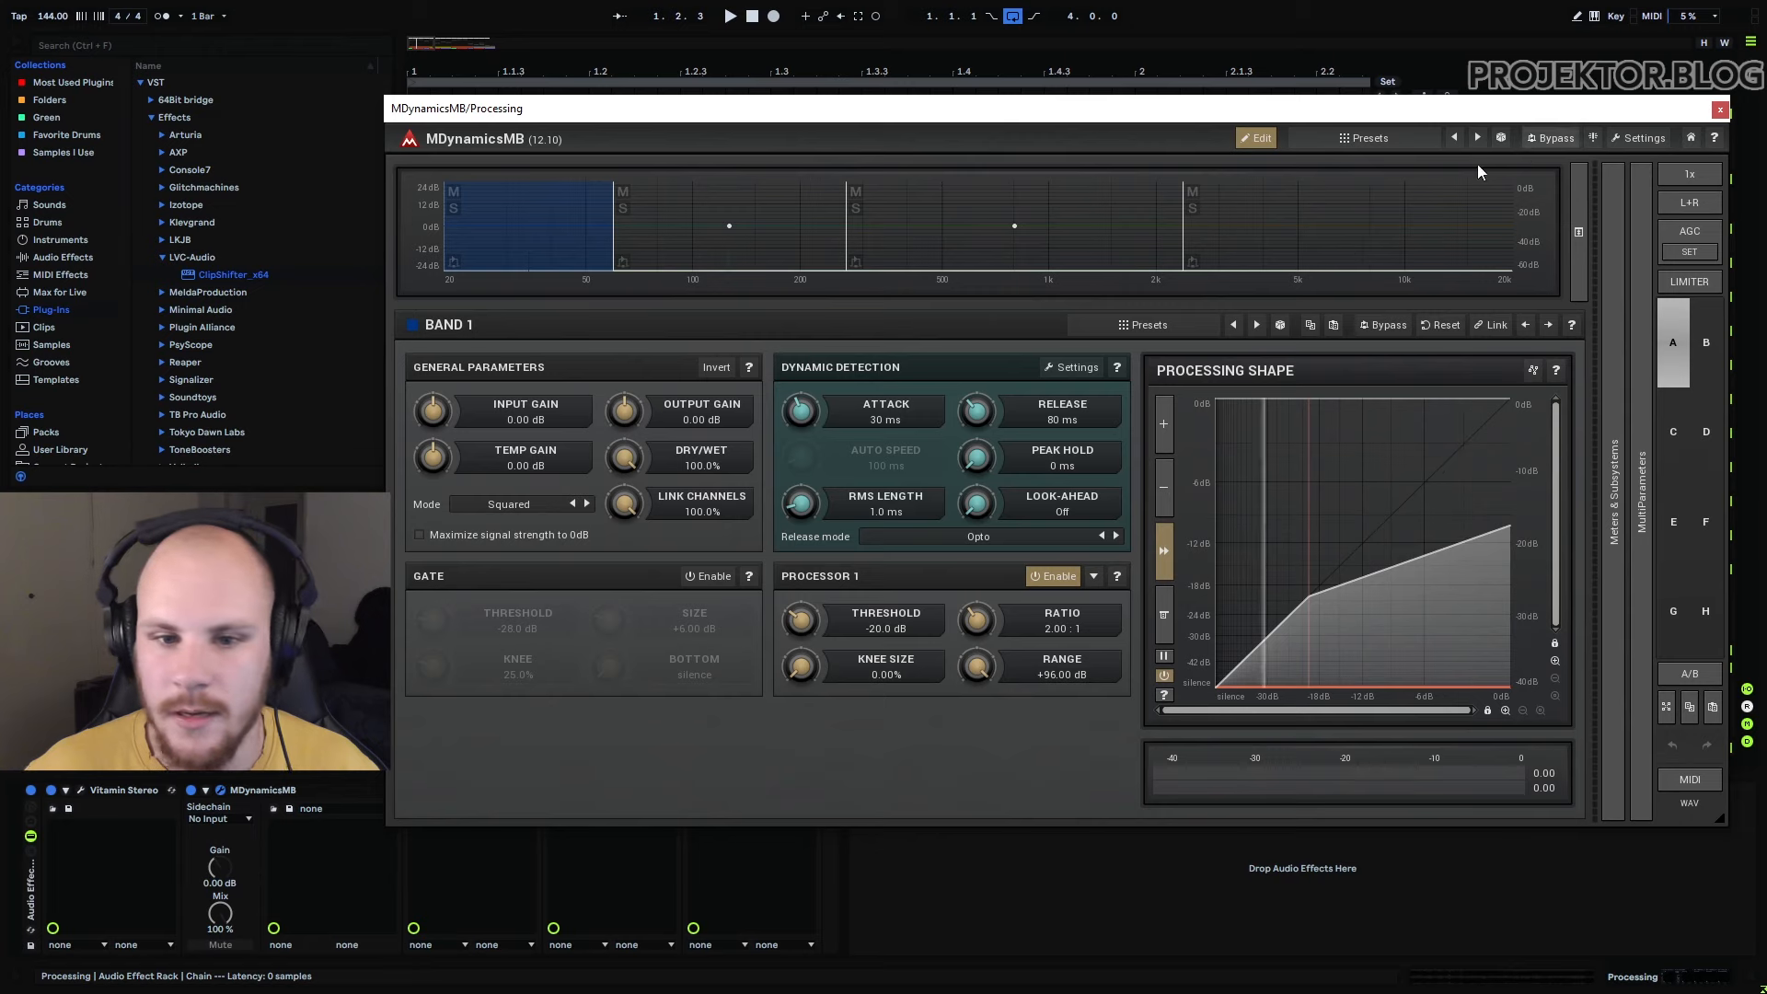
left_click(1719, 111)
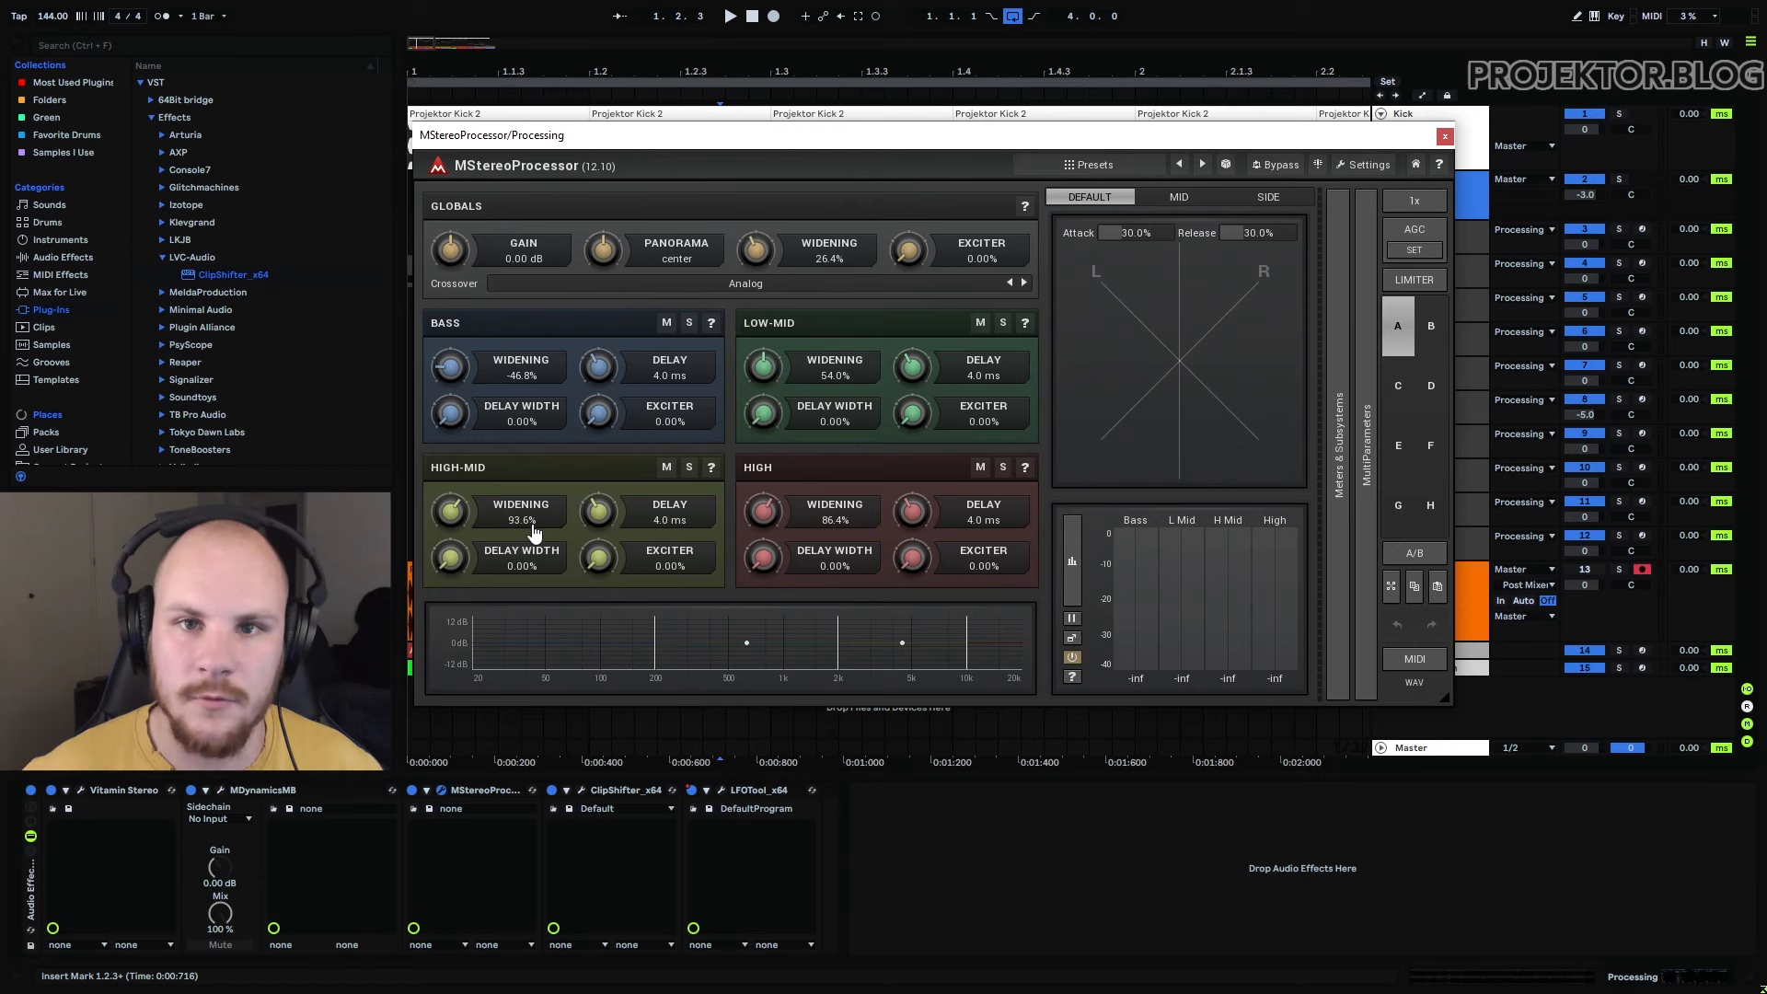
Play the arrangement from 1.1.1 to check the clipping in ClipShifter on the Processing group
left_click_drag(793, 250, 862, 199)
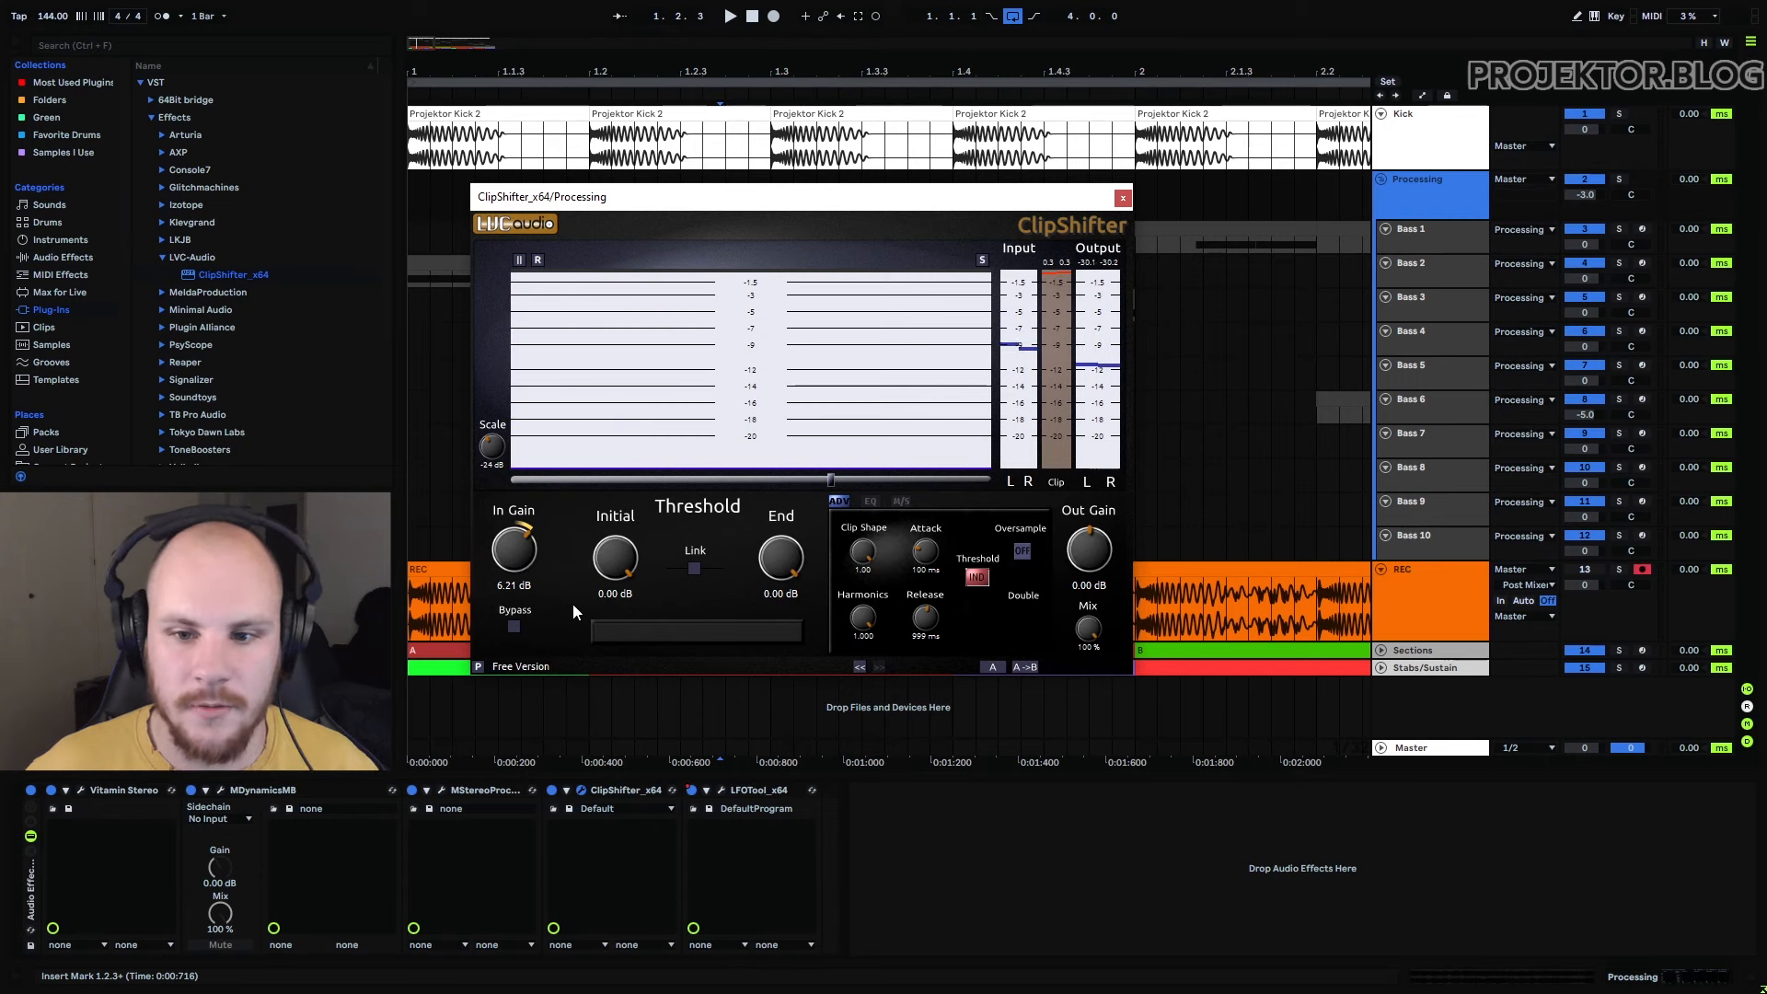
left_click(413, 199)
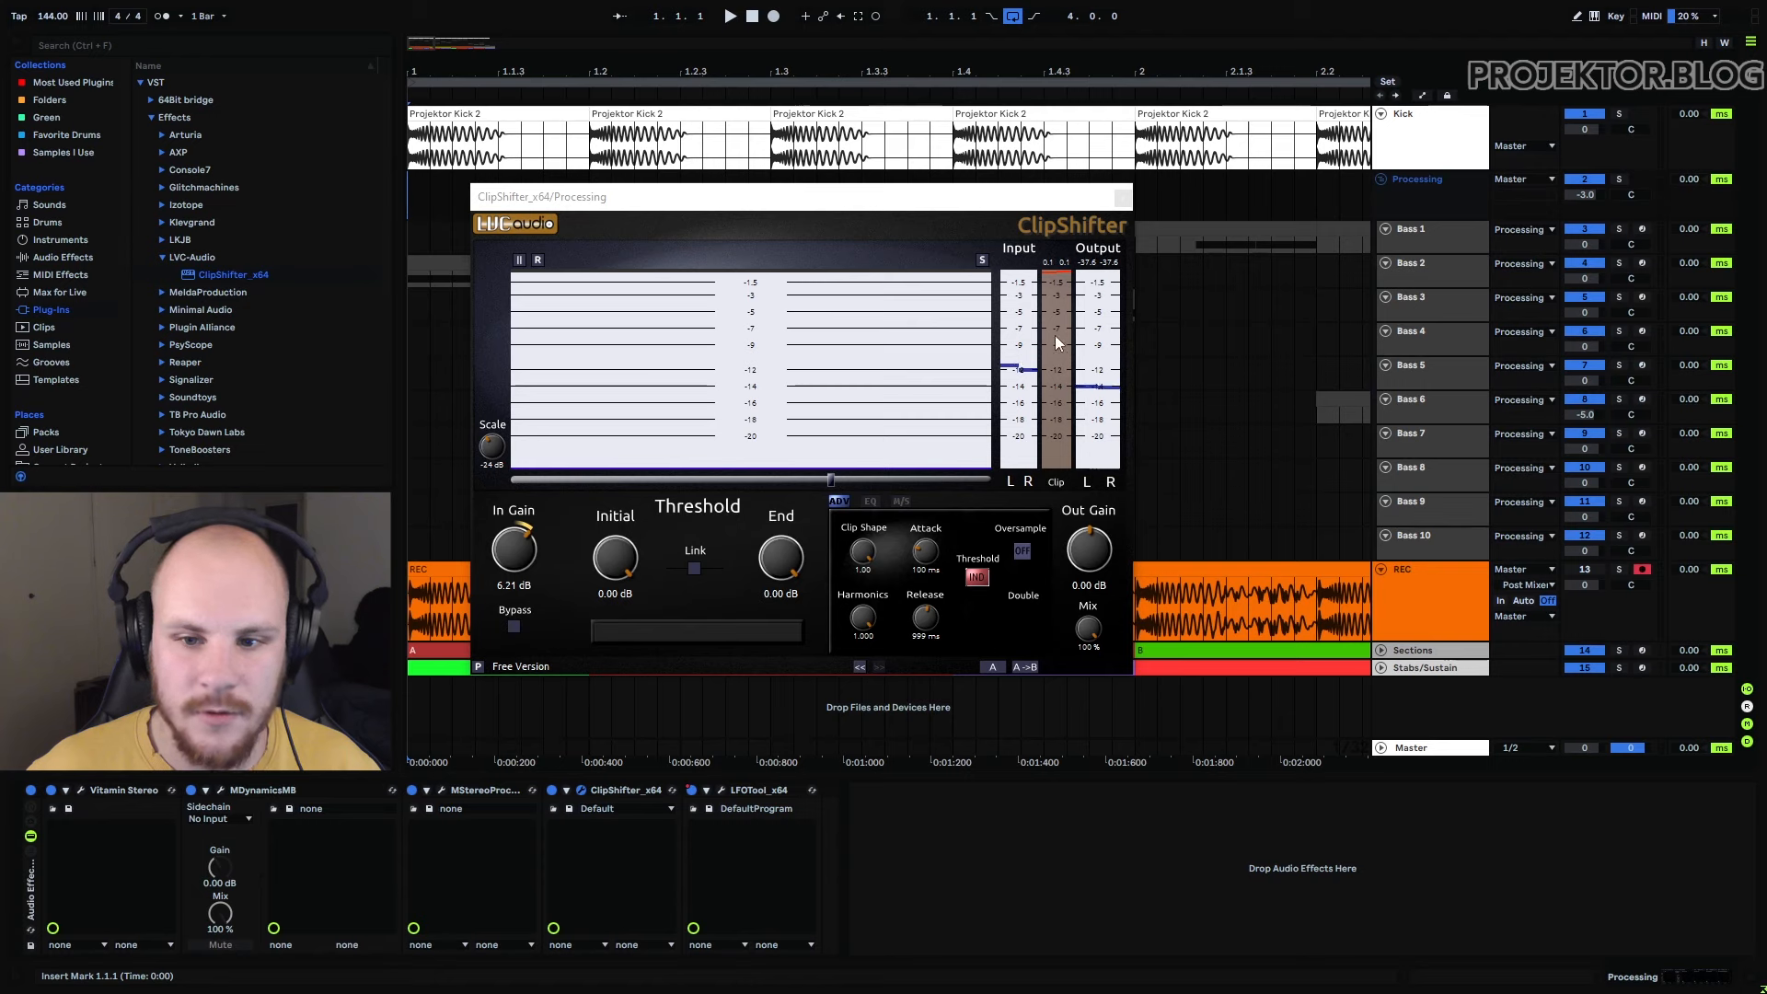
key("space")
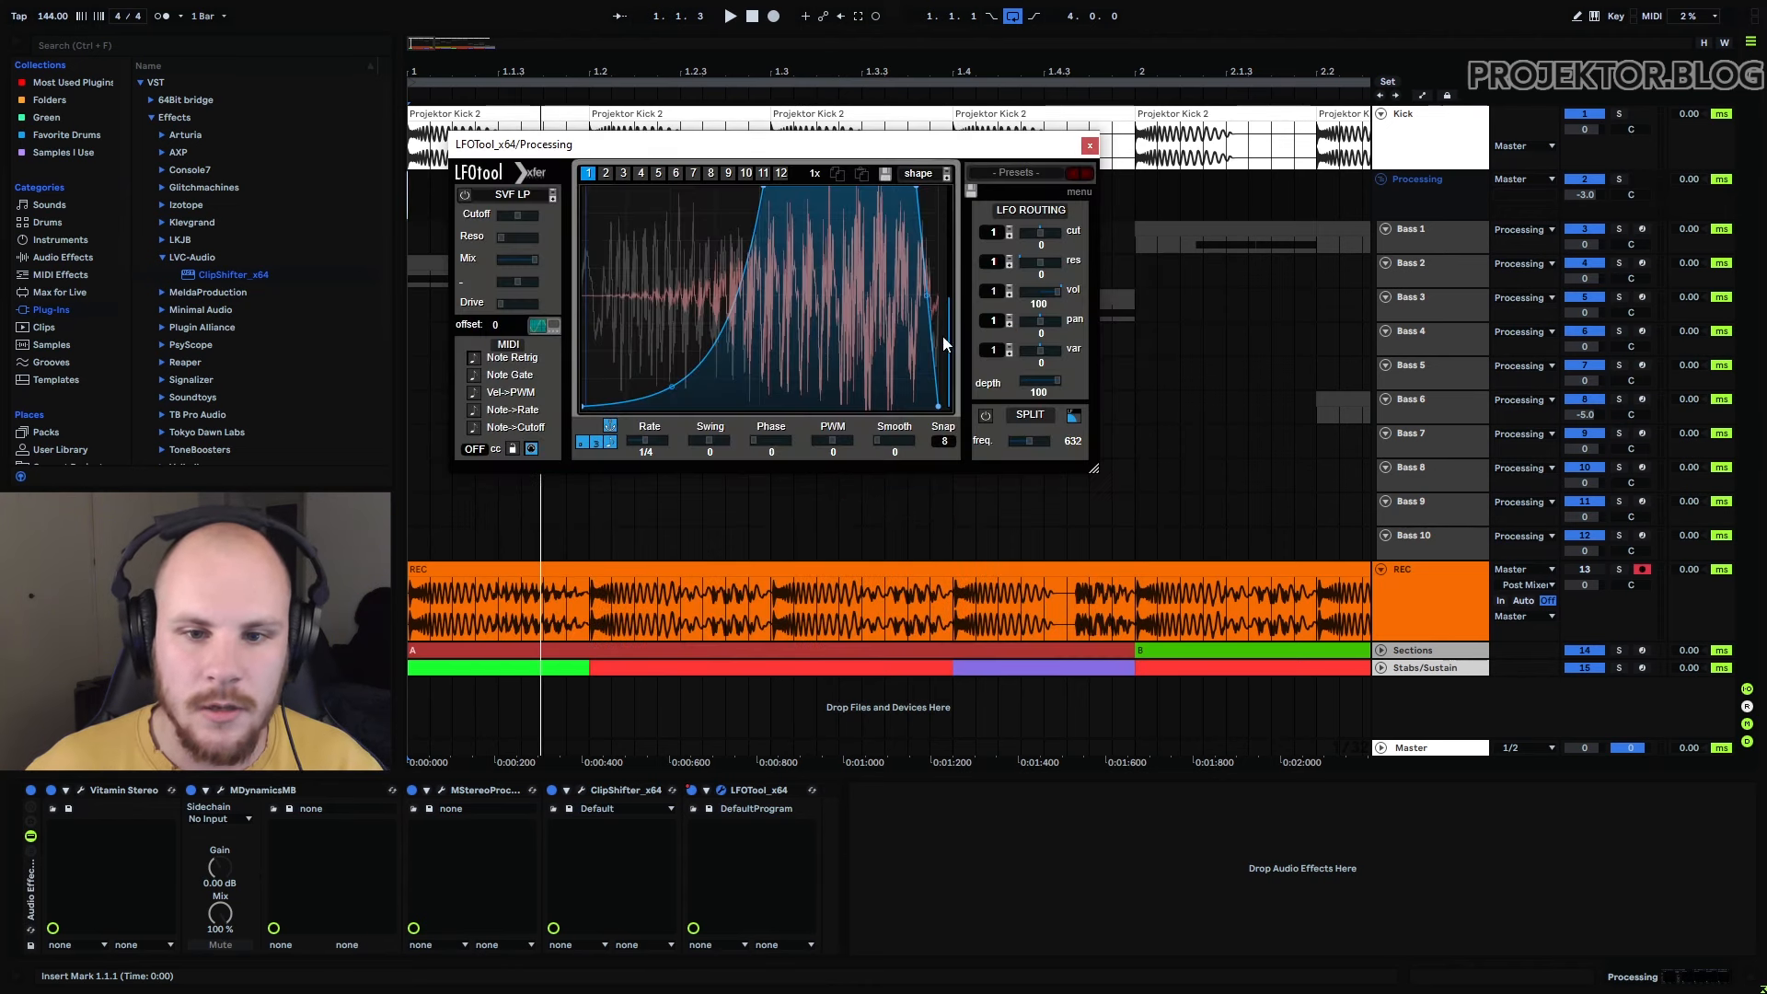
Review the LFOTool volume shape on the Processing group, hide the plug-in window and return to the full arrangement
left_click_drag(739, 150, 833, 145)
key("ctrl+alt+p")
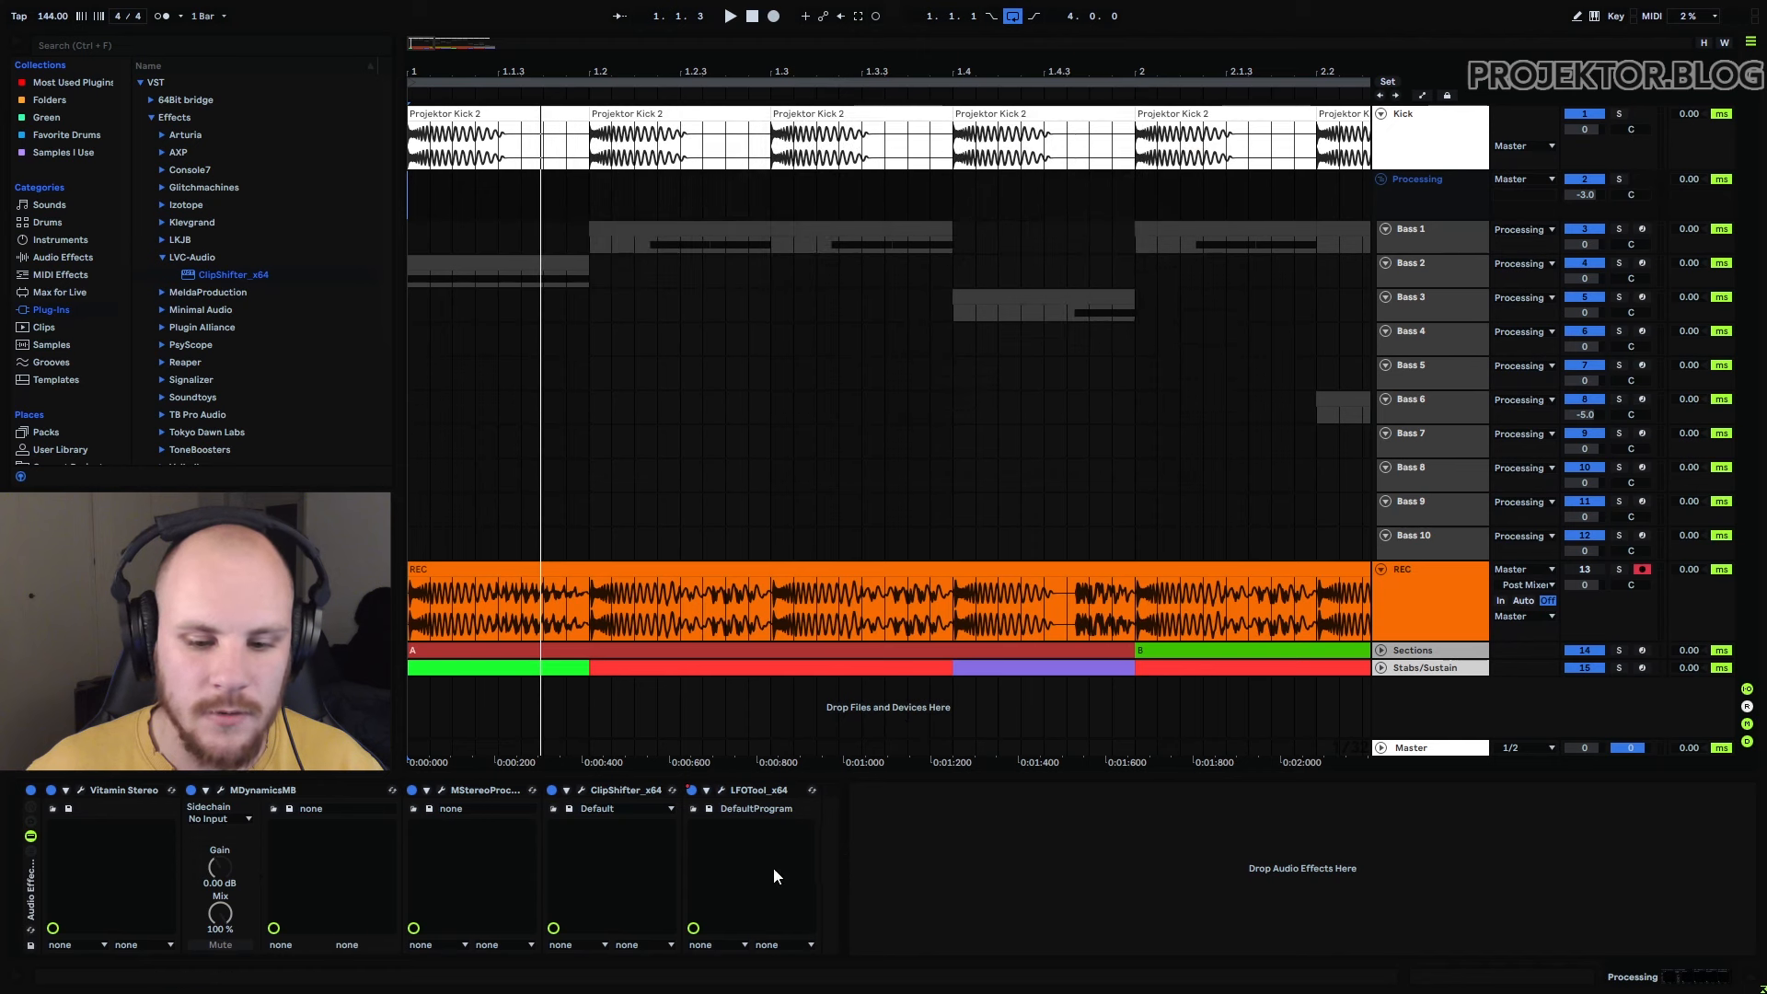
left_click_drag(856, 71, 866, 23)
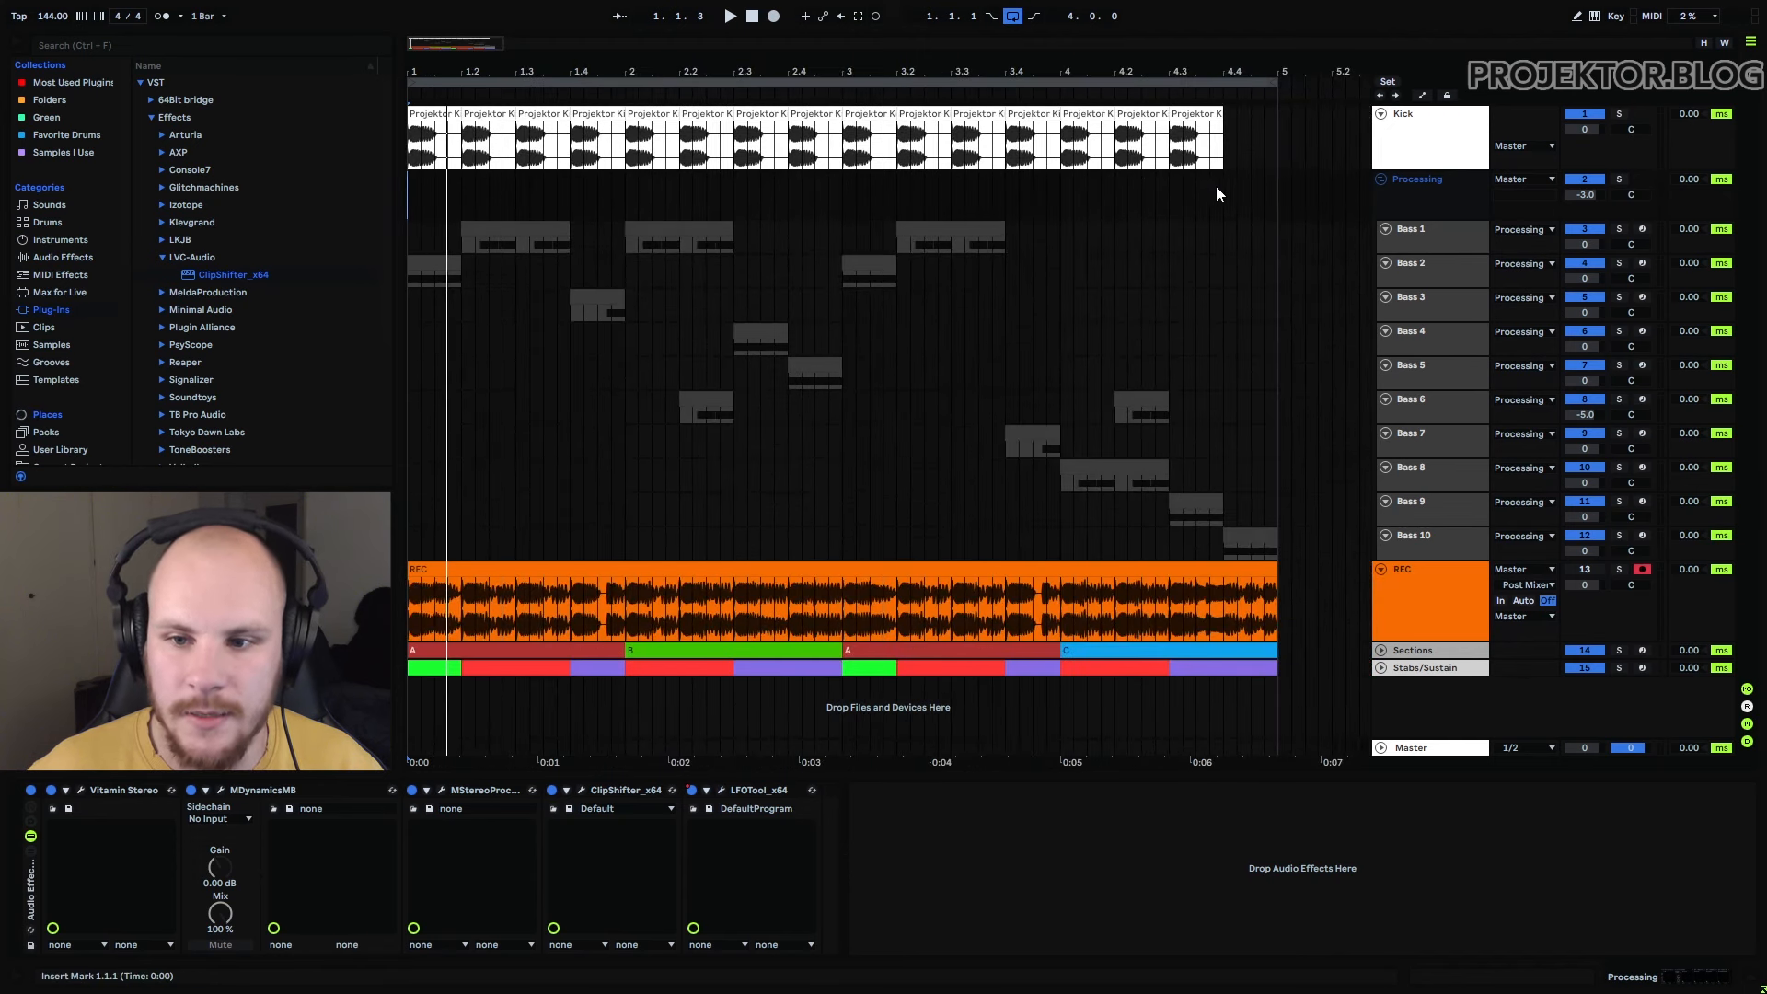
Delete the on/off automation of LFOTool on the Processing group
left_click_drag(1222, 186, 1276, 193)
left_click(1251, 194)
left_click_drag(1228, 548, 1275, 552)
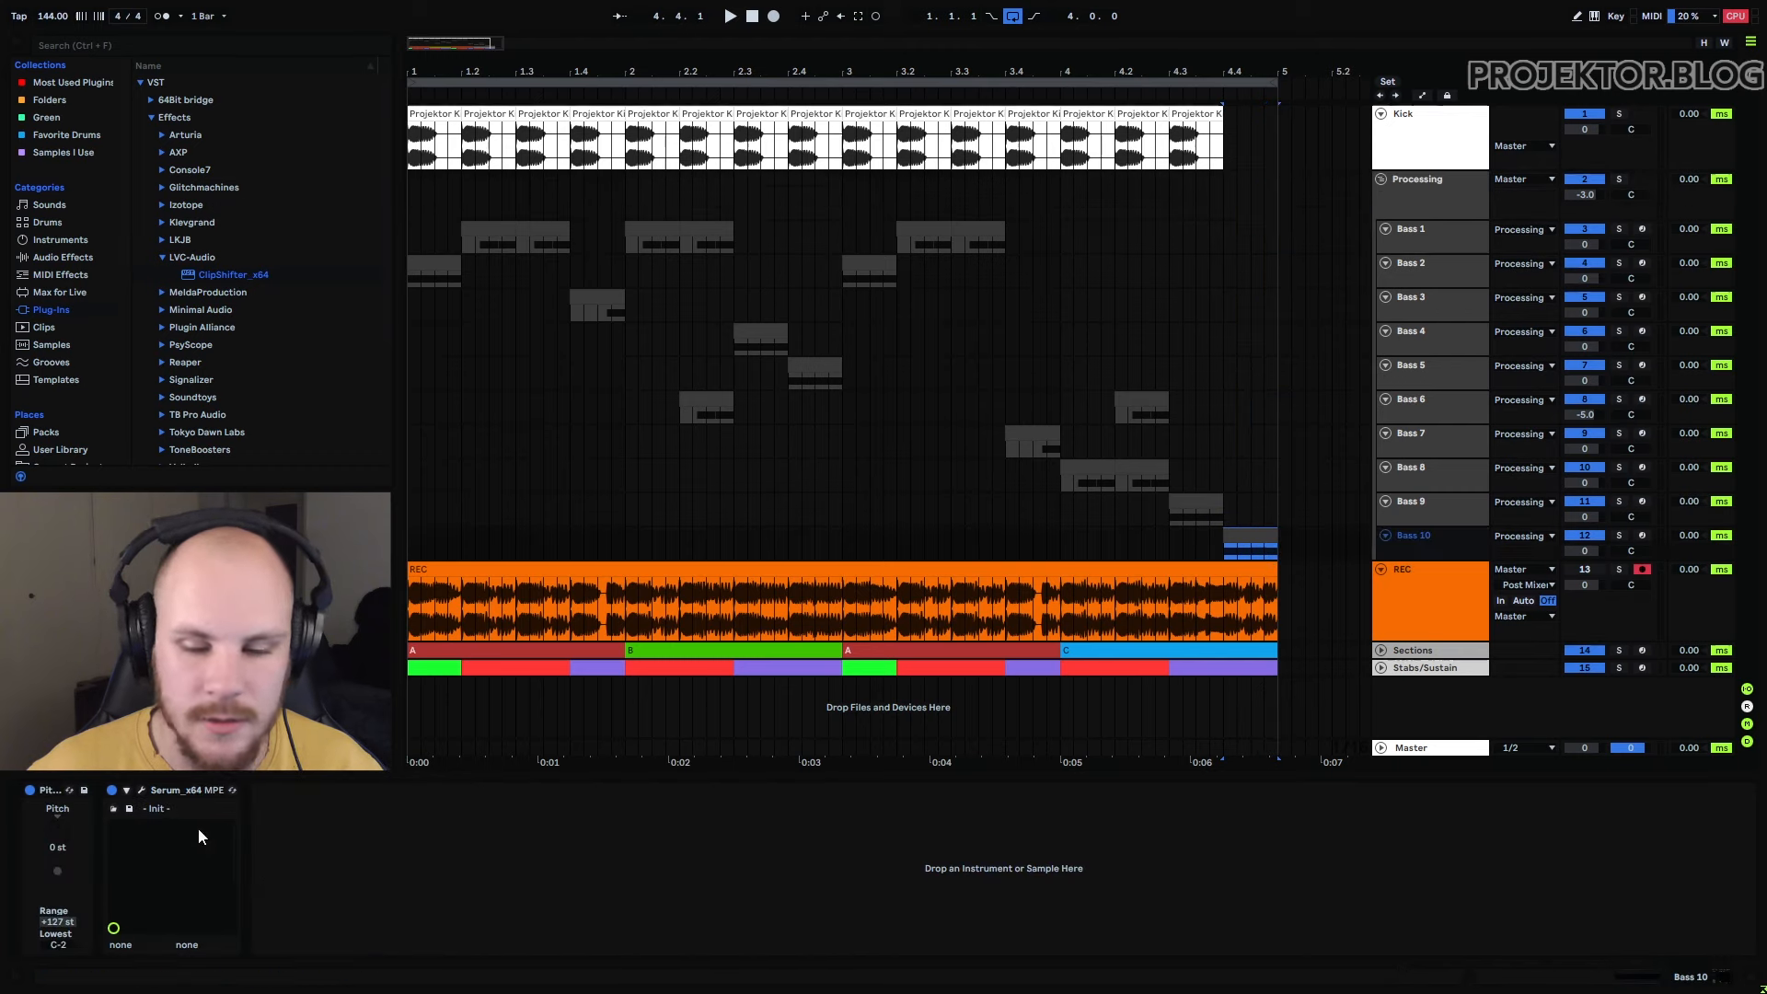
left_click(1403, 195)
right_click(689, 792)
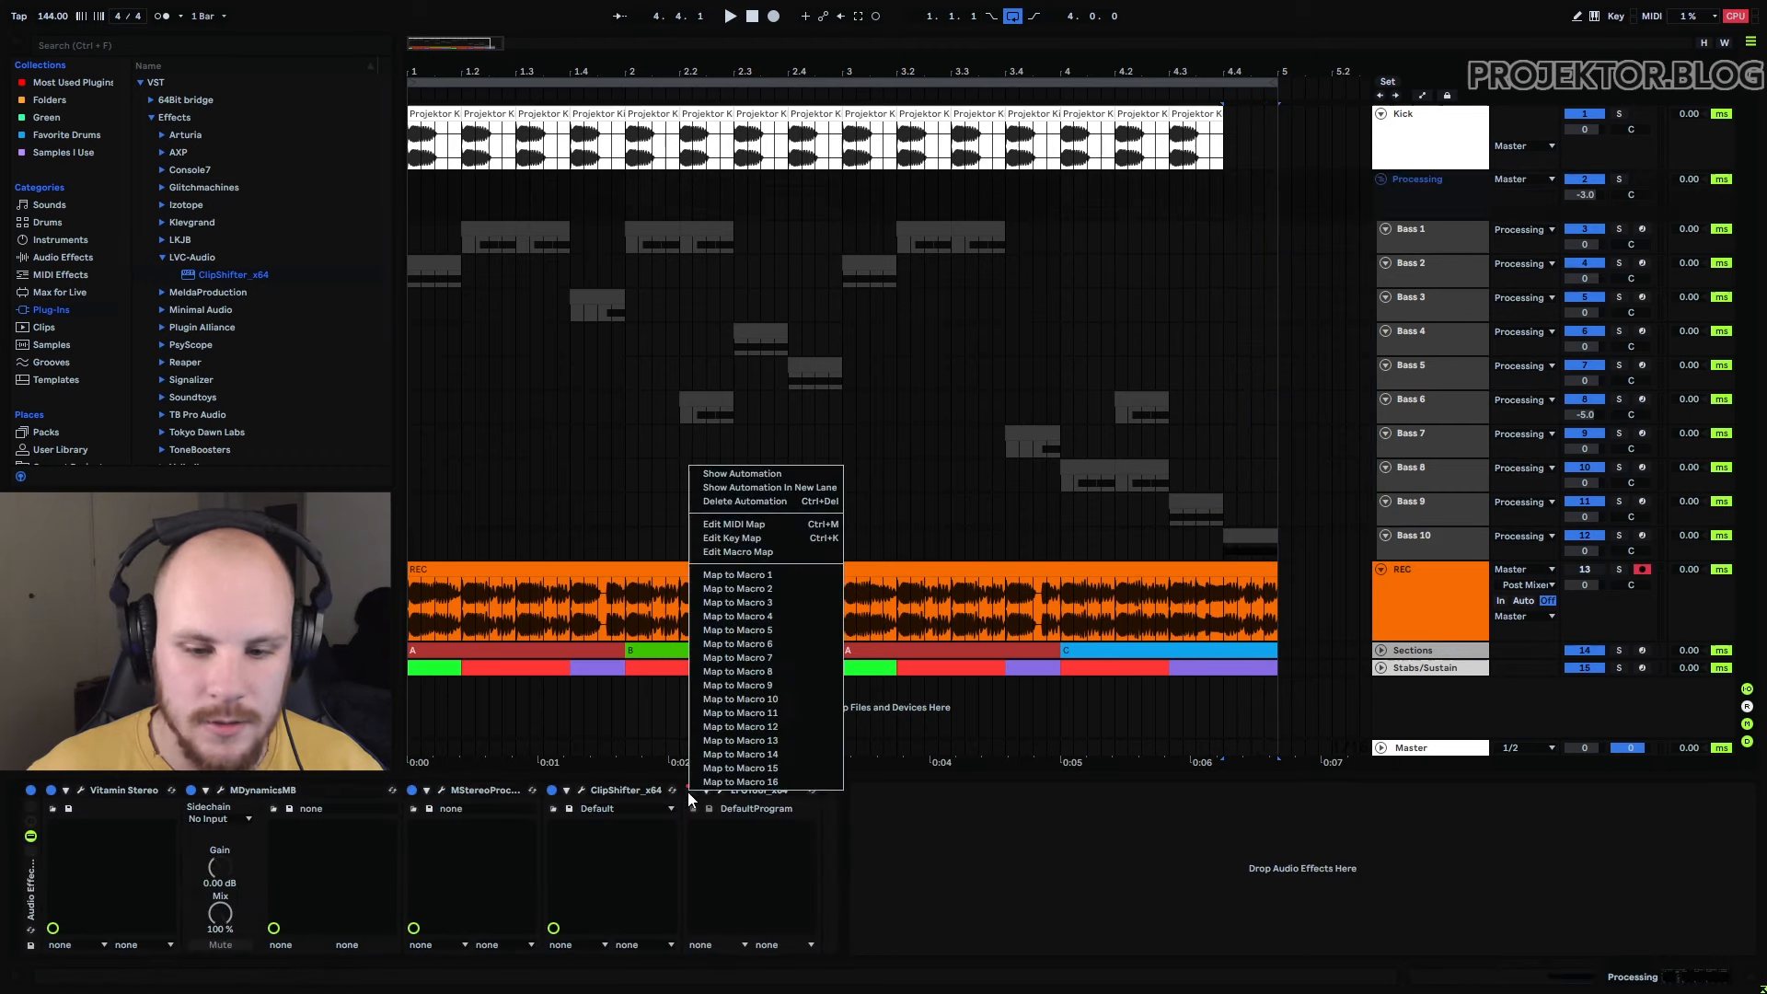
left_click(766, 501)
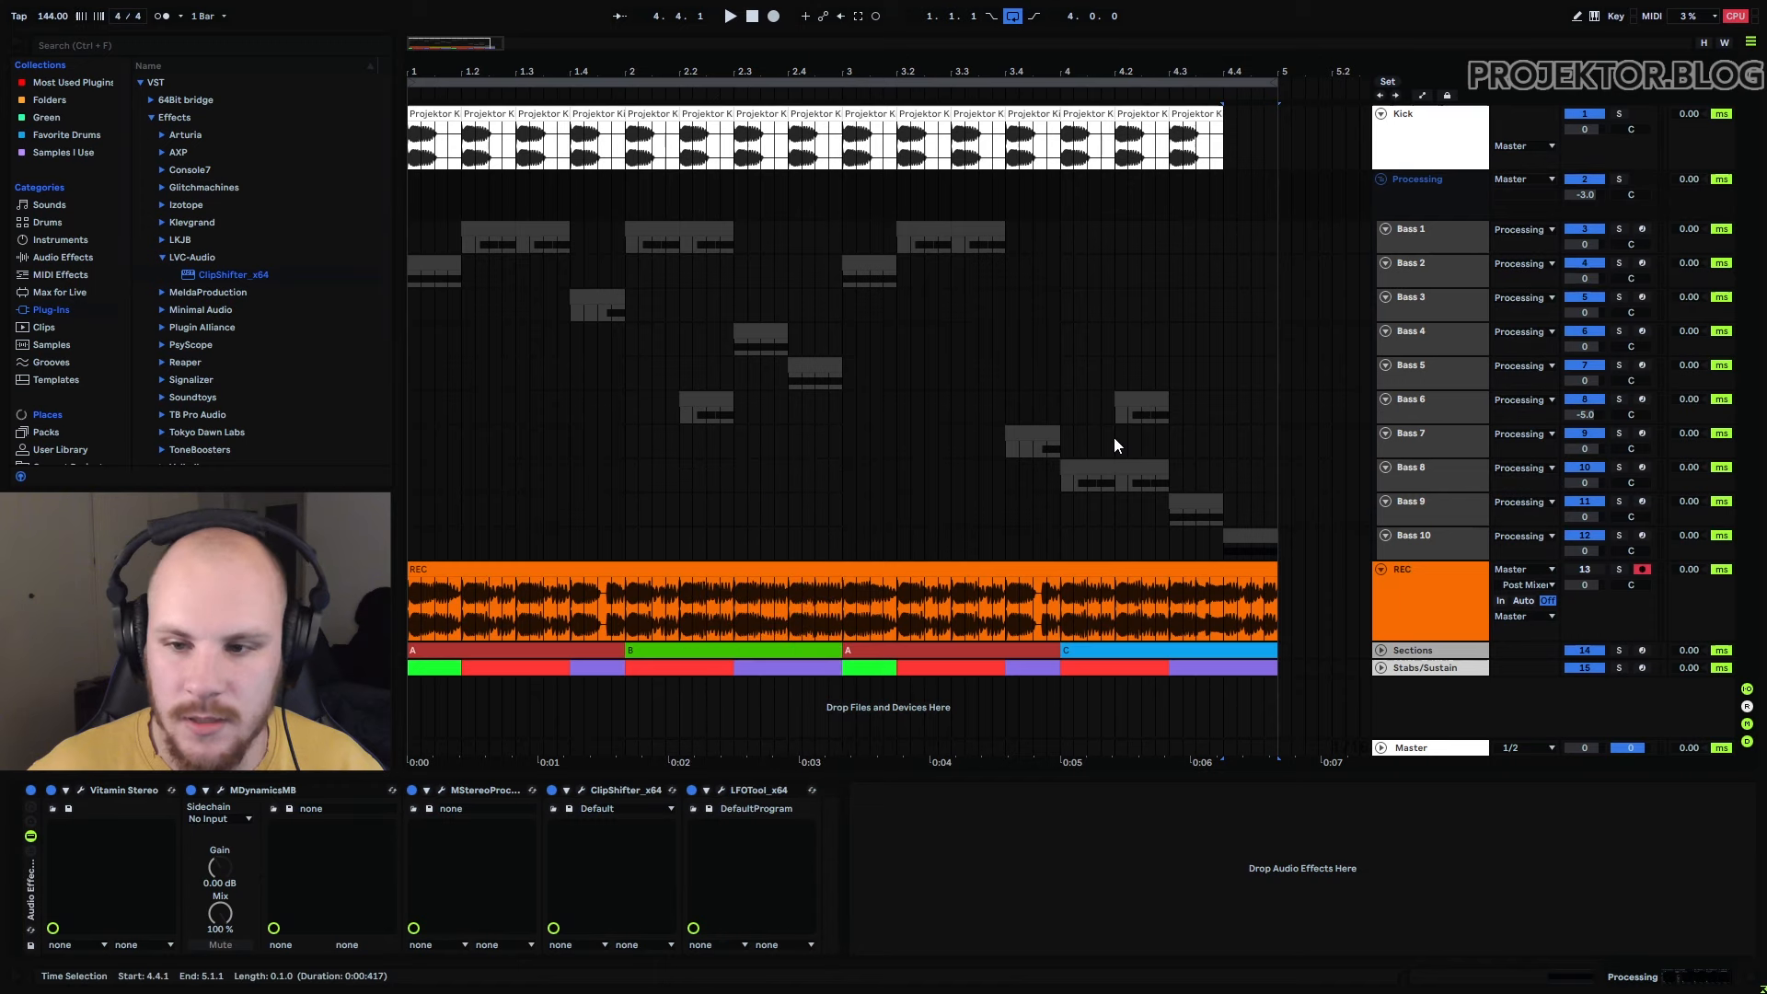
Play the arrangement to hear its ending, and select the kick-free beat from 4.4.1 to 5.1.1 on the Kick track
left_click(1138, 306)
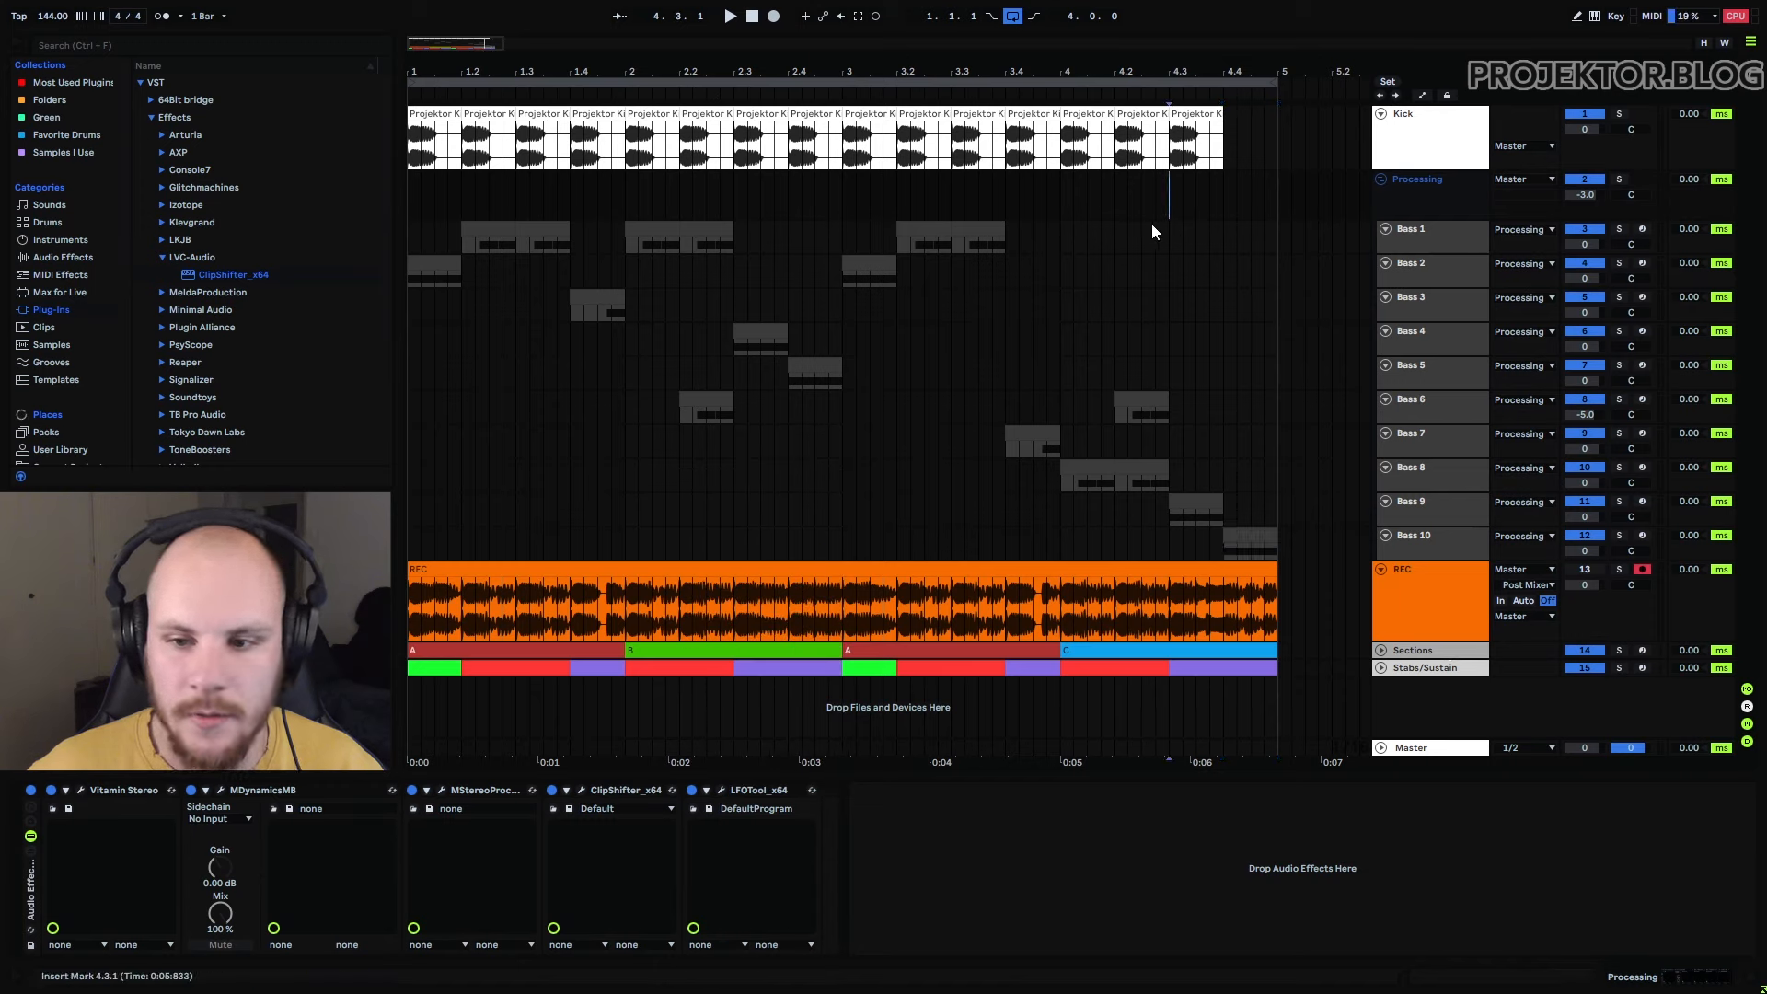
key("space")
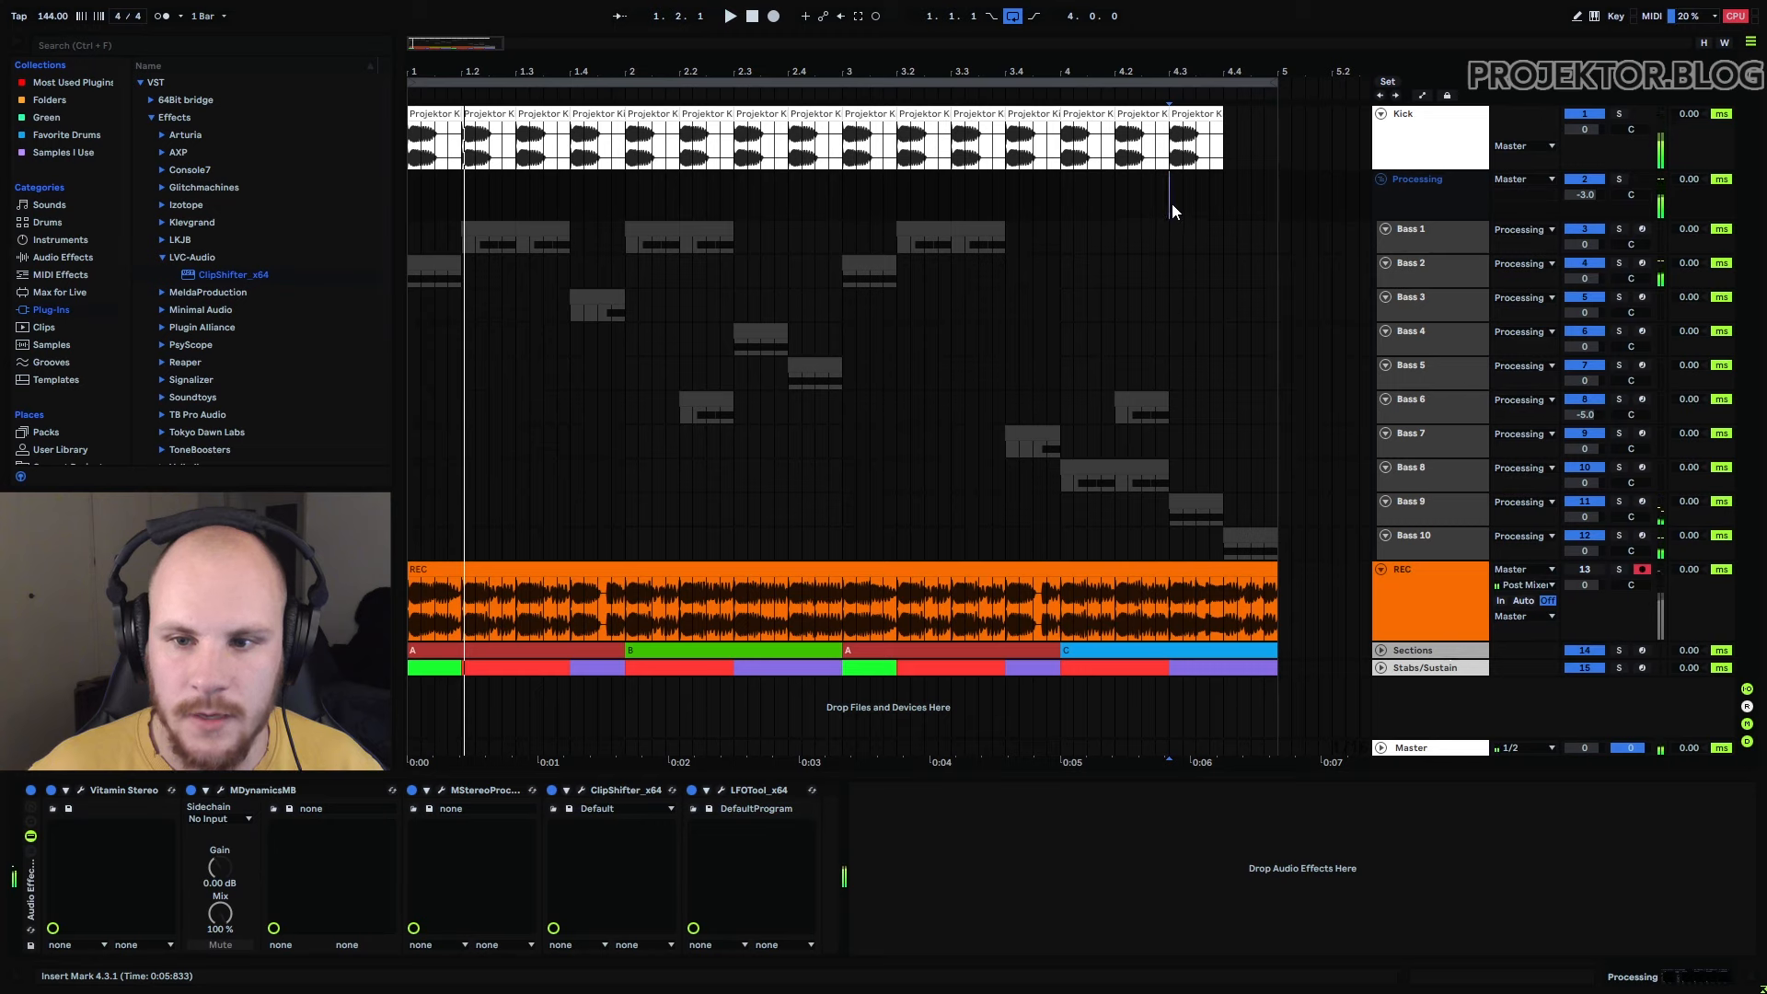
left_click_drag(1228, 153, 1272, 149)
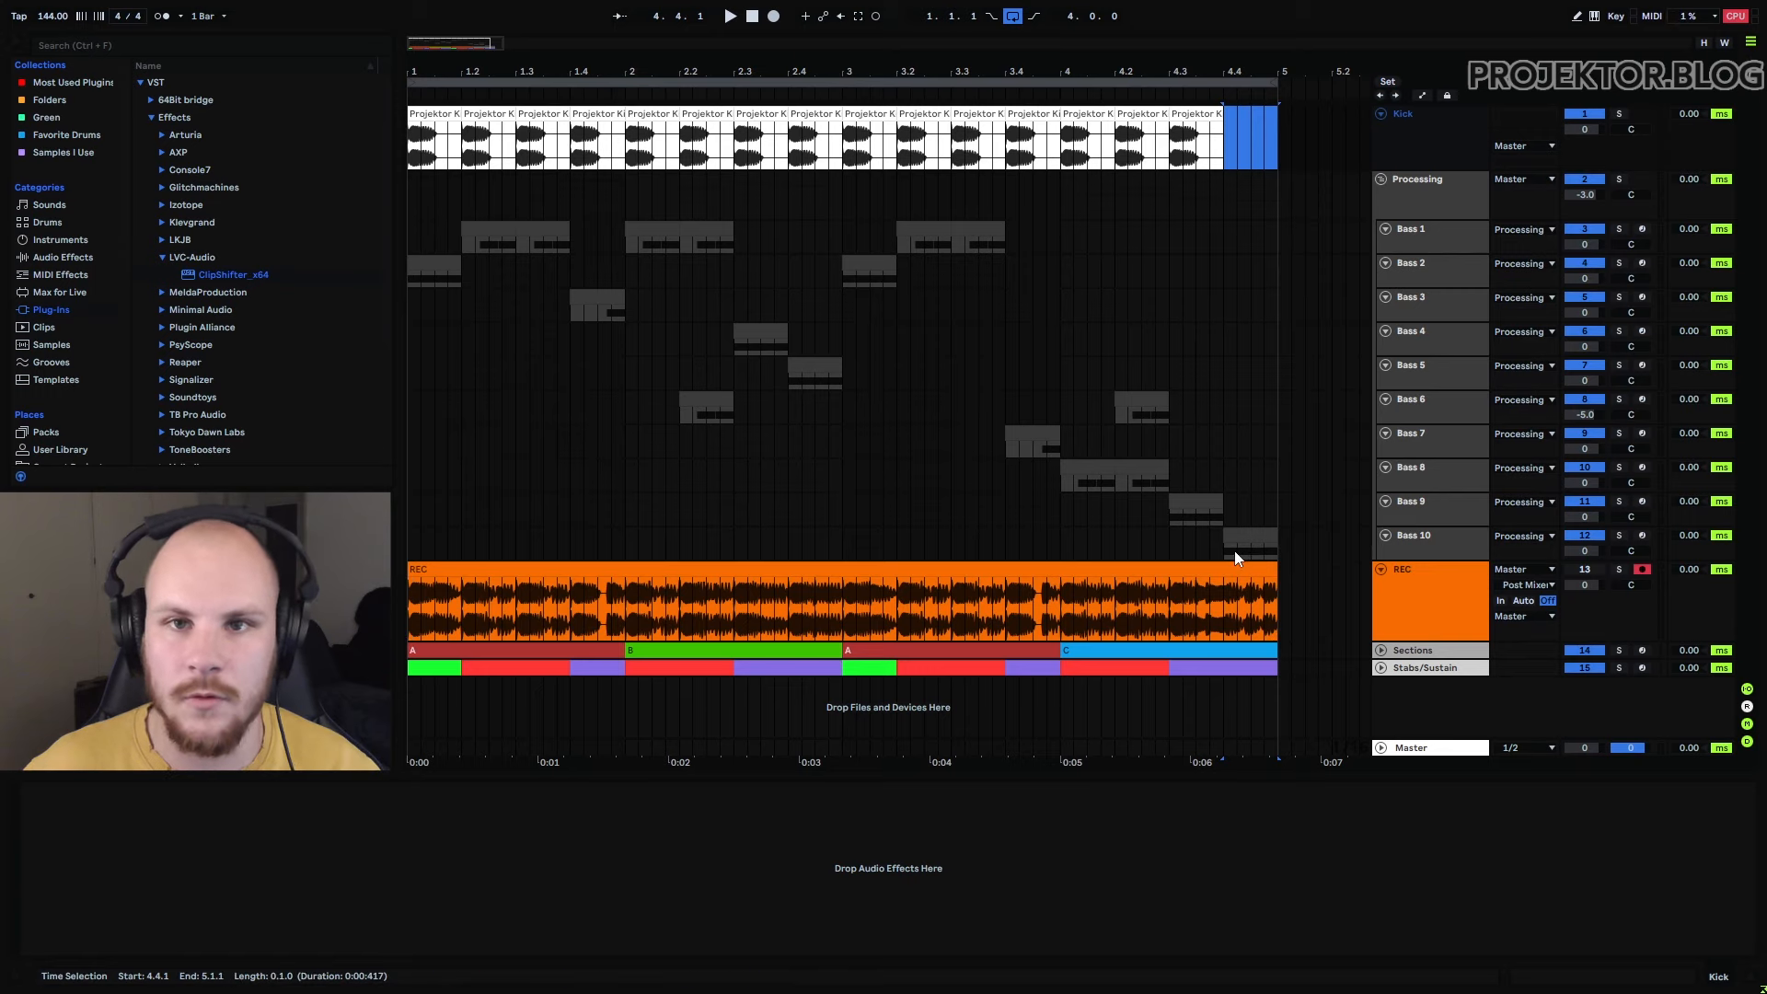
key("Down")
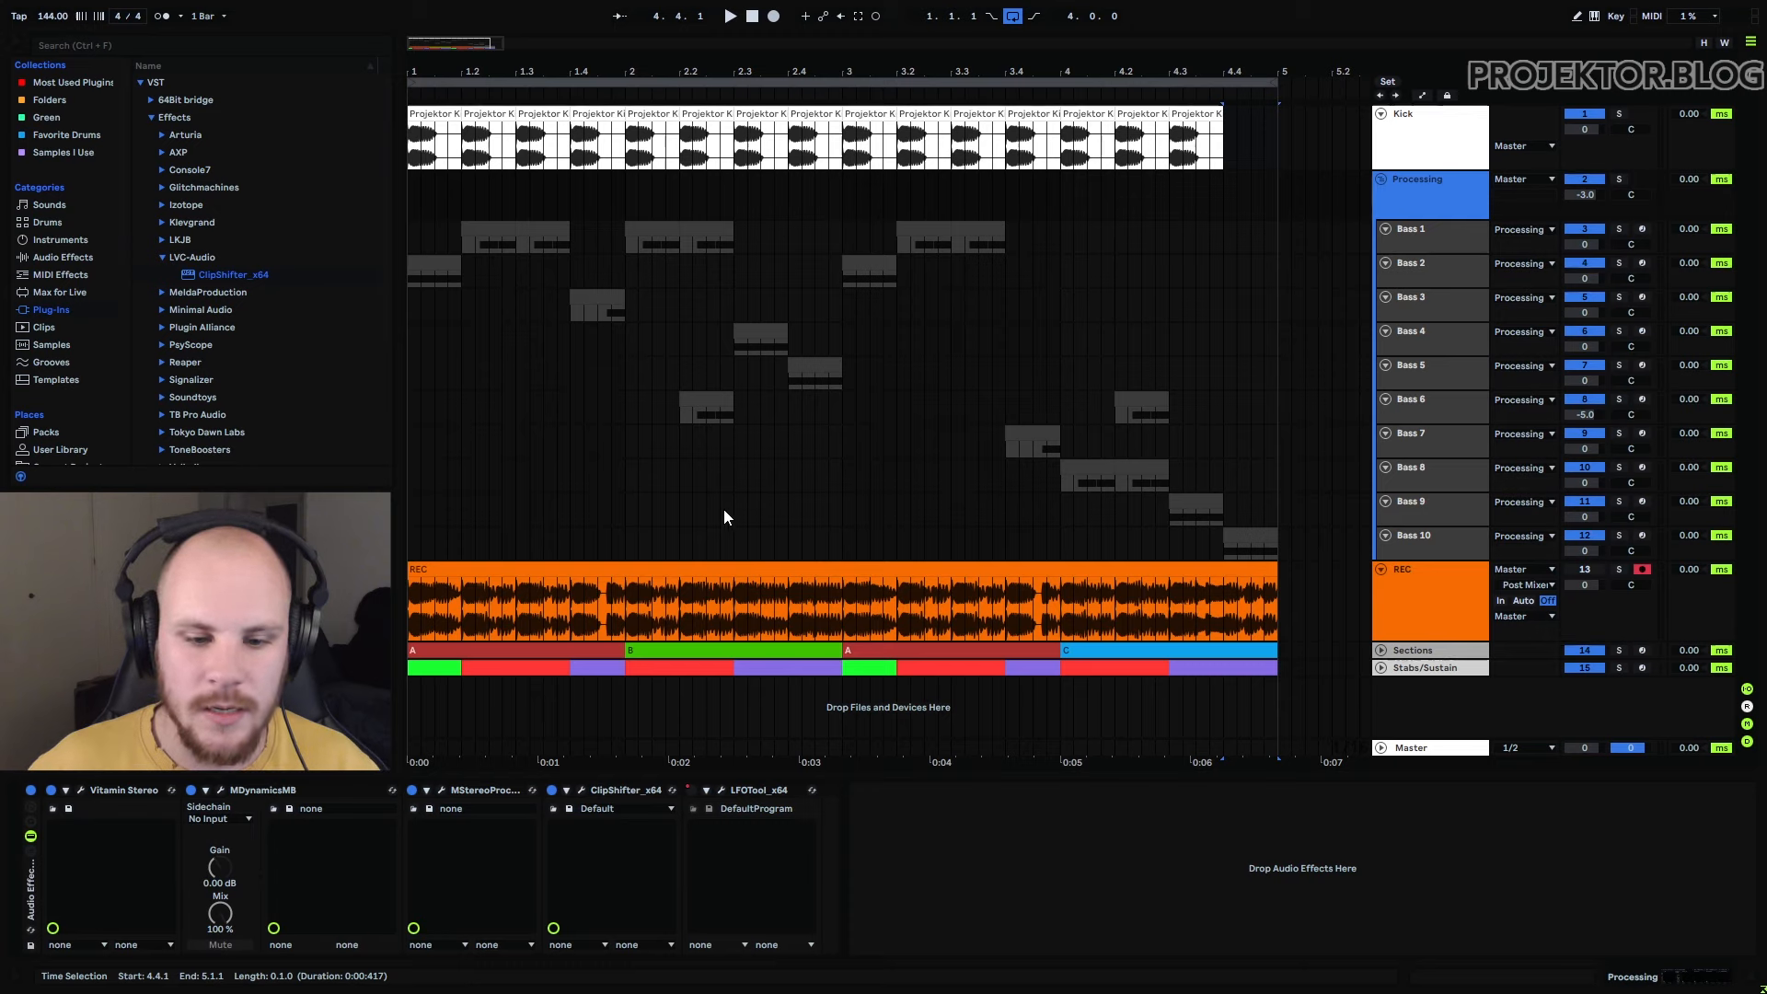
Review the A, B and C blocks on the Sections track
left_click(544, 649)
left_click(685, 650)
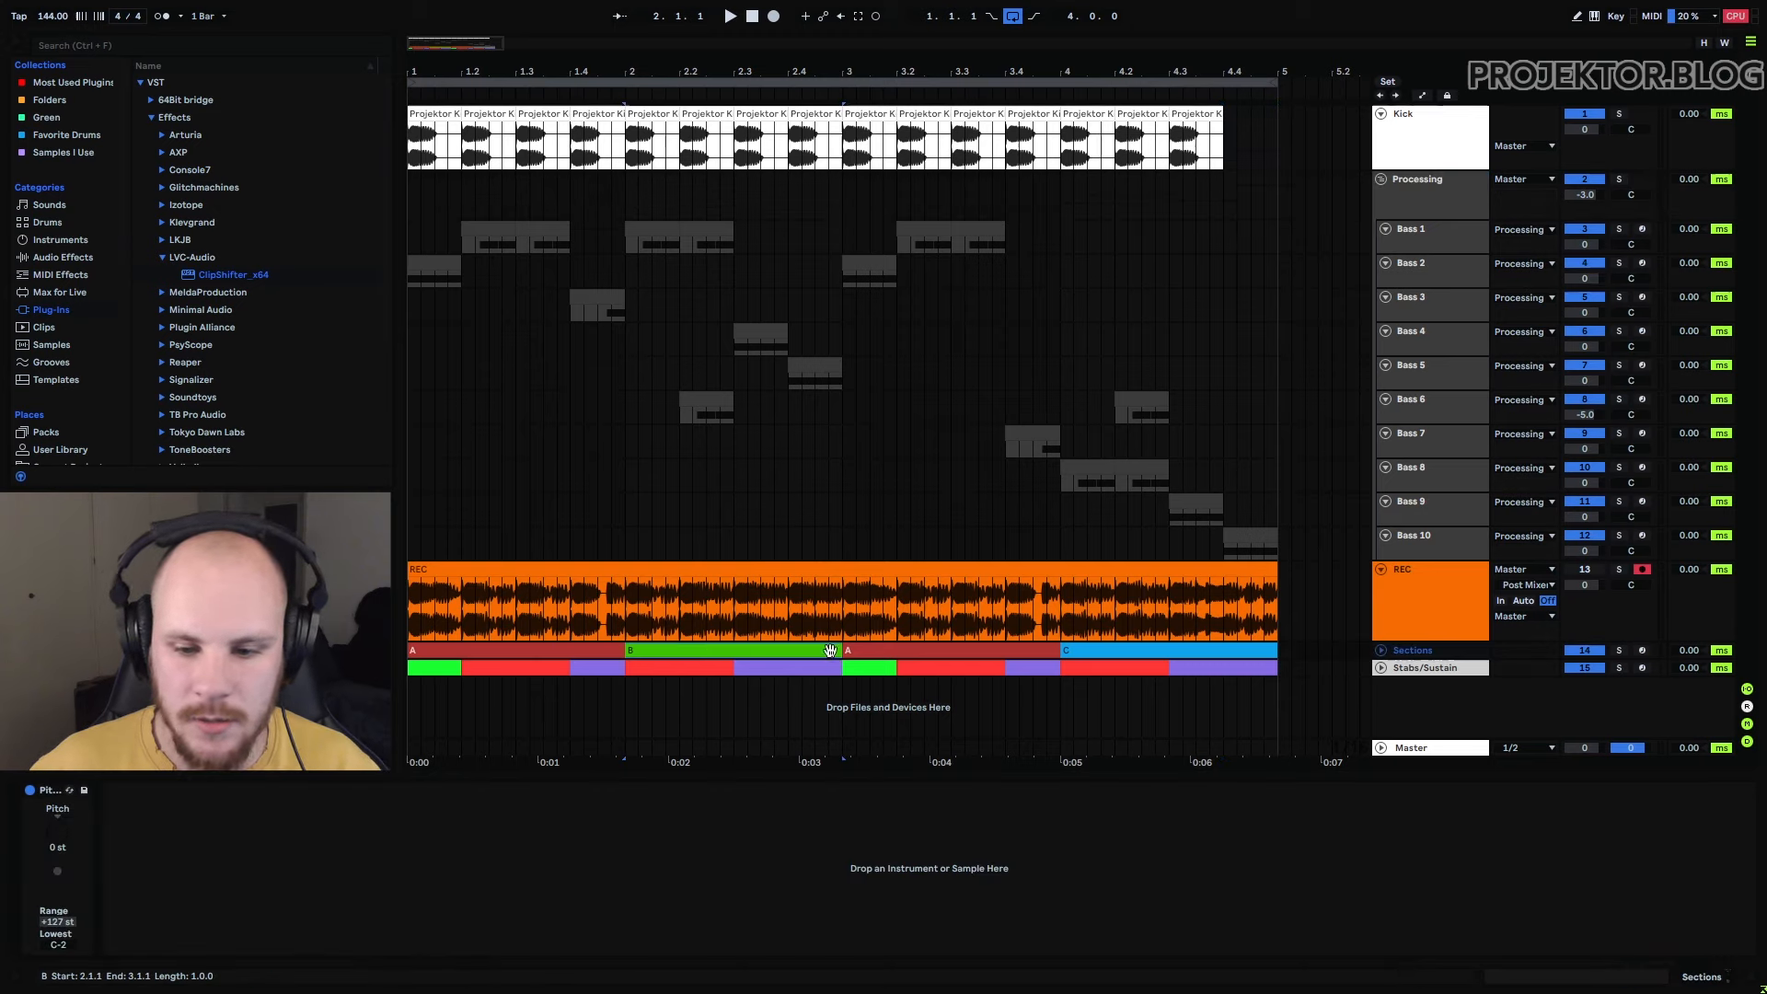
left_click(1105, 651)
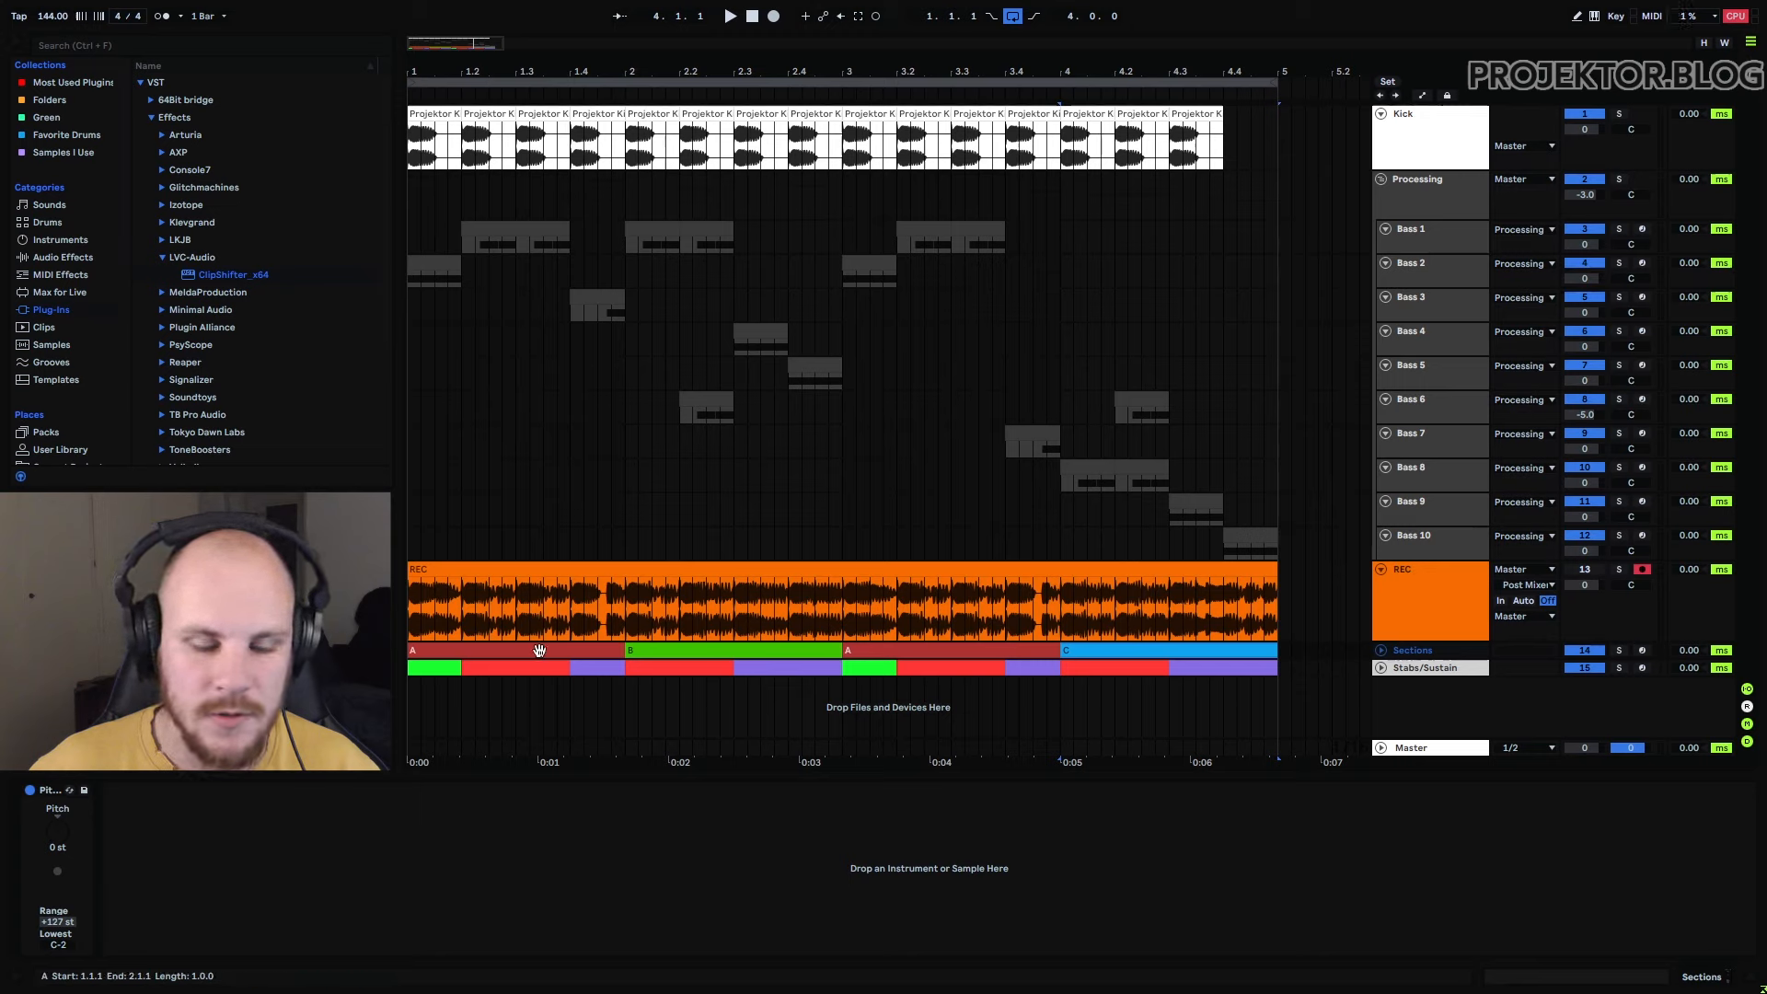
Compare the bass clips of the two A sections at 1.1.1 and 3.1.1, including Bass 3 against Bass 7
left_click_drag(410, 230, 624, 316)
left_click_drag(845, 226, 1063, 445)
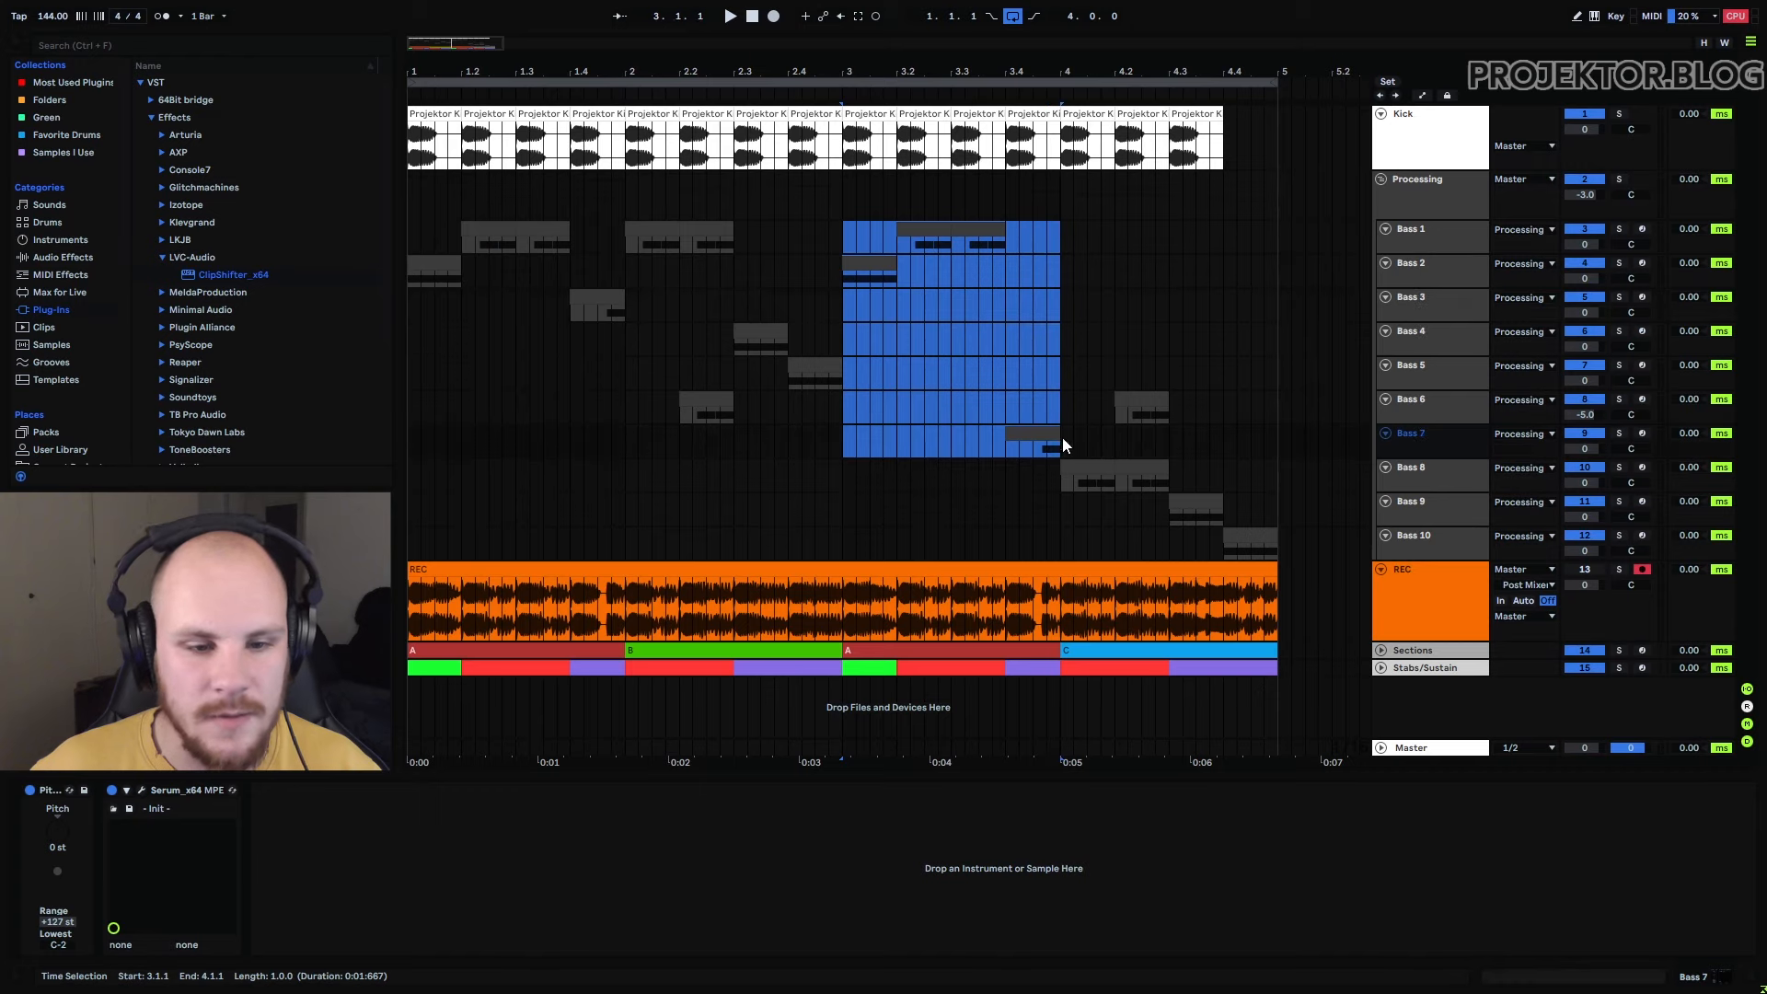
left_click(428, 265)
left_click(541, 230)
left_click(603, 295)
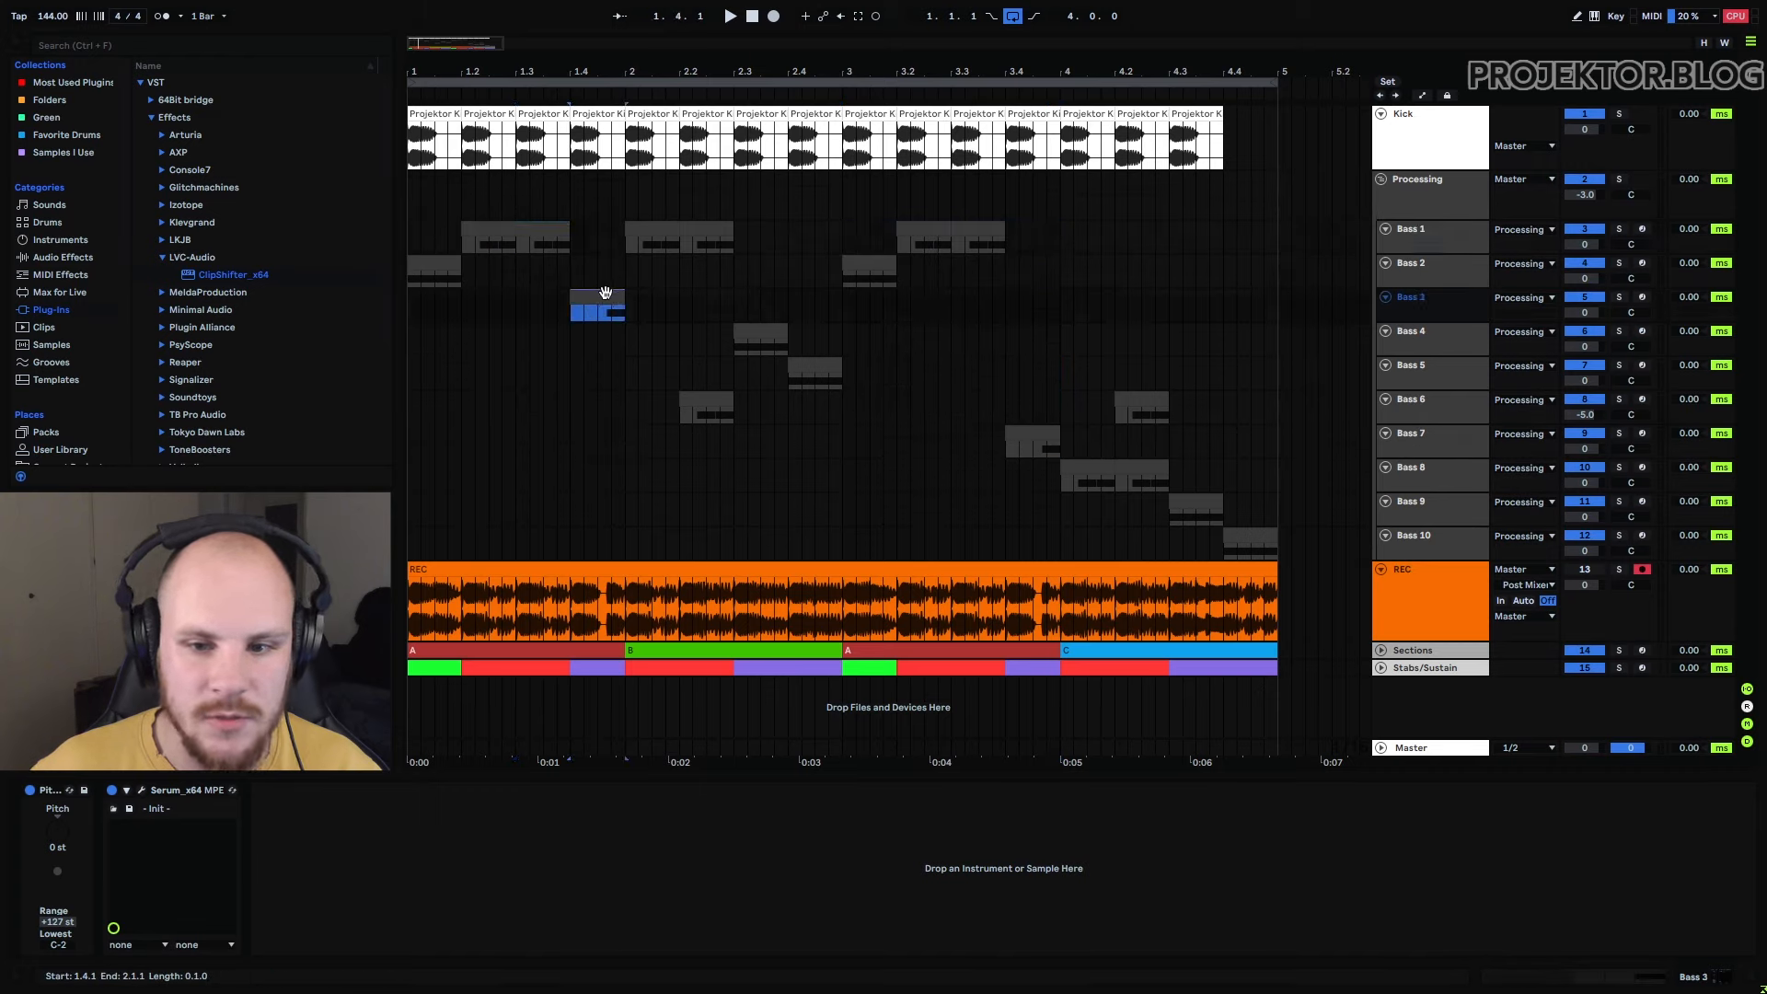
left_click(859, 263)
left_click(962, 236)
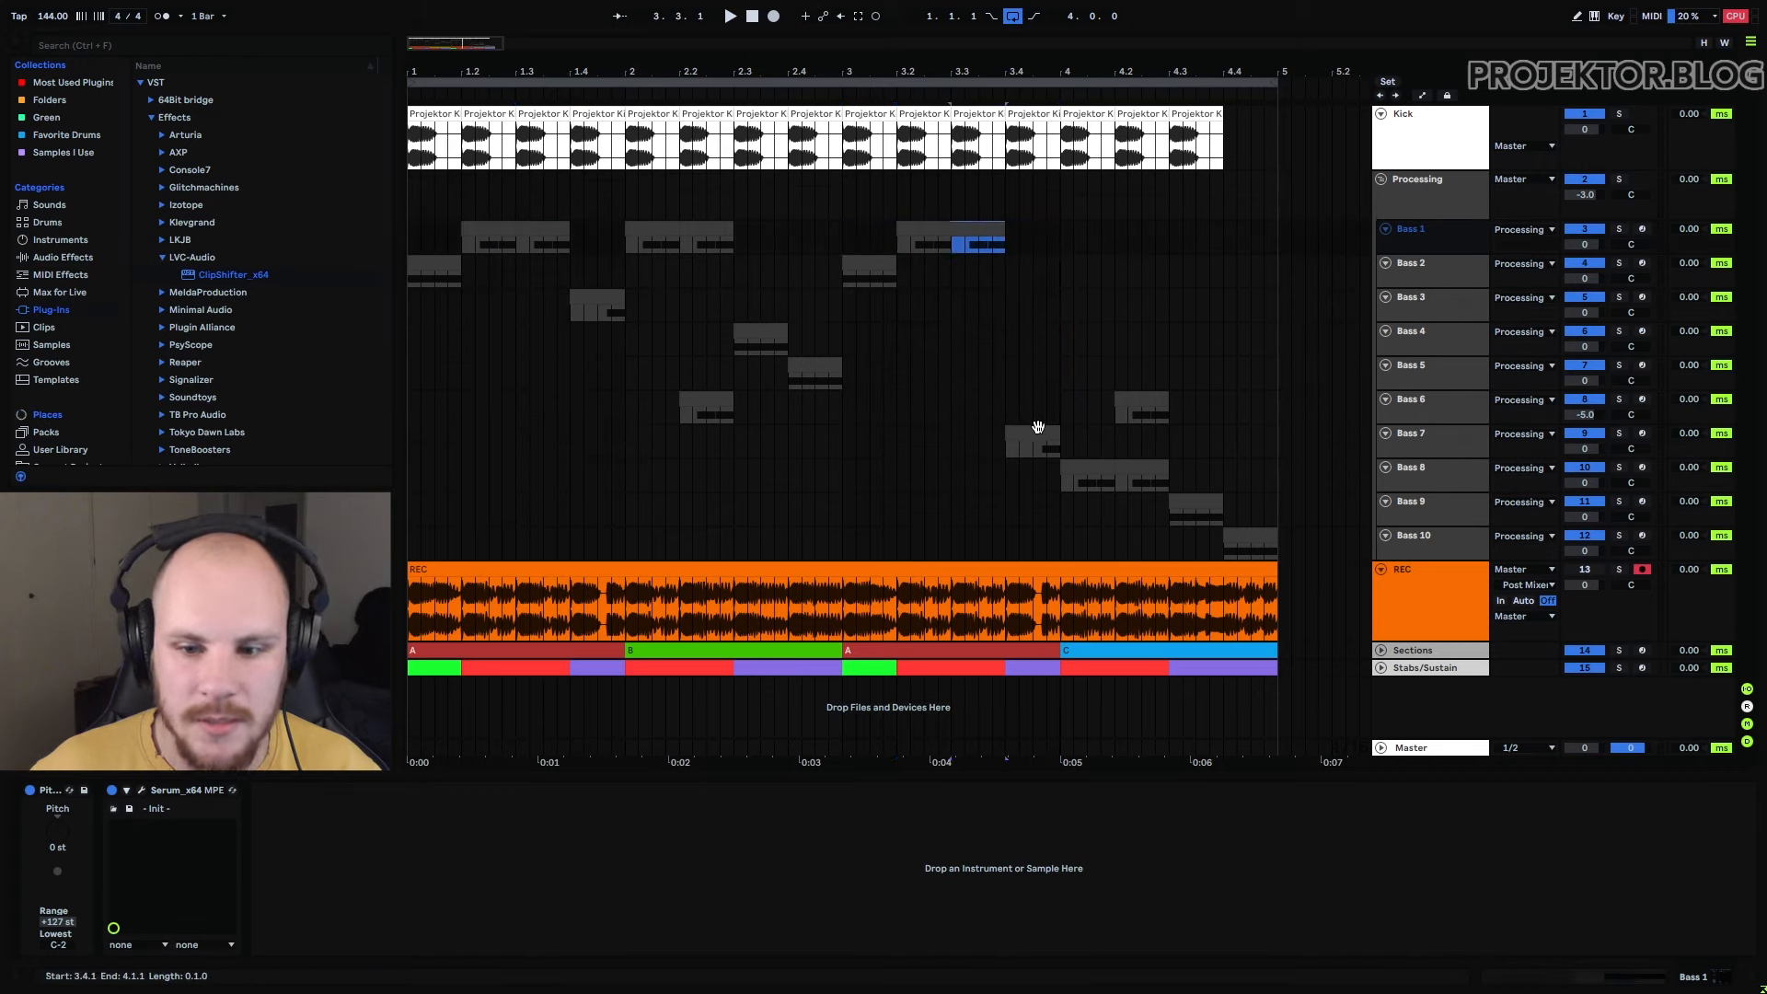
left_click(1020, 431)
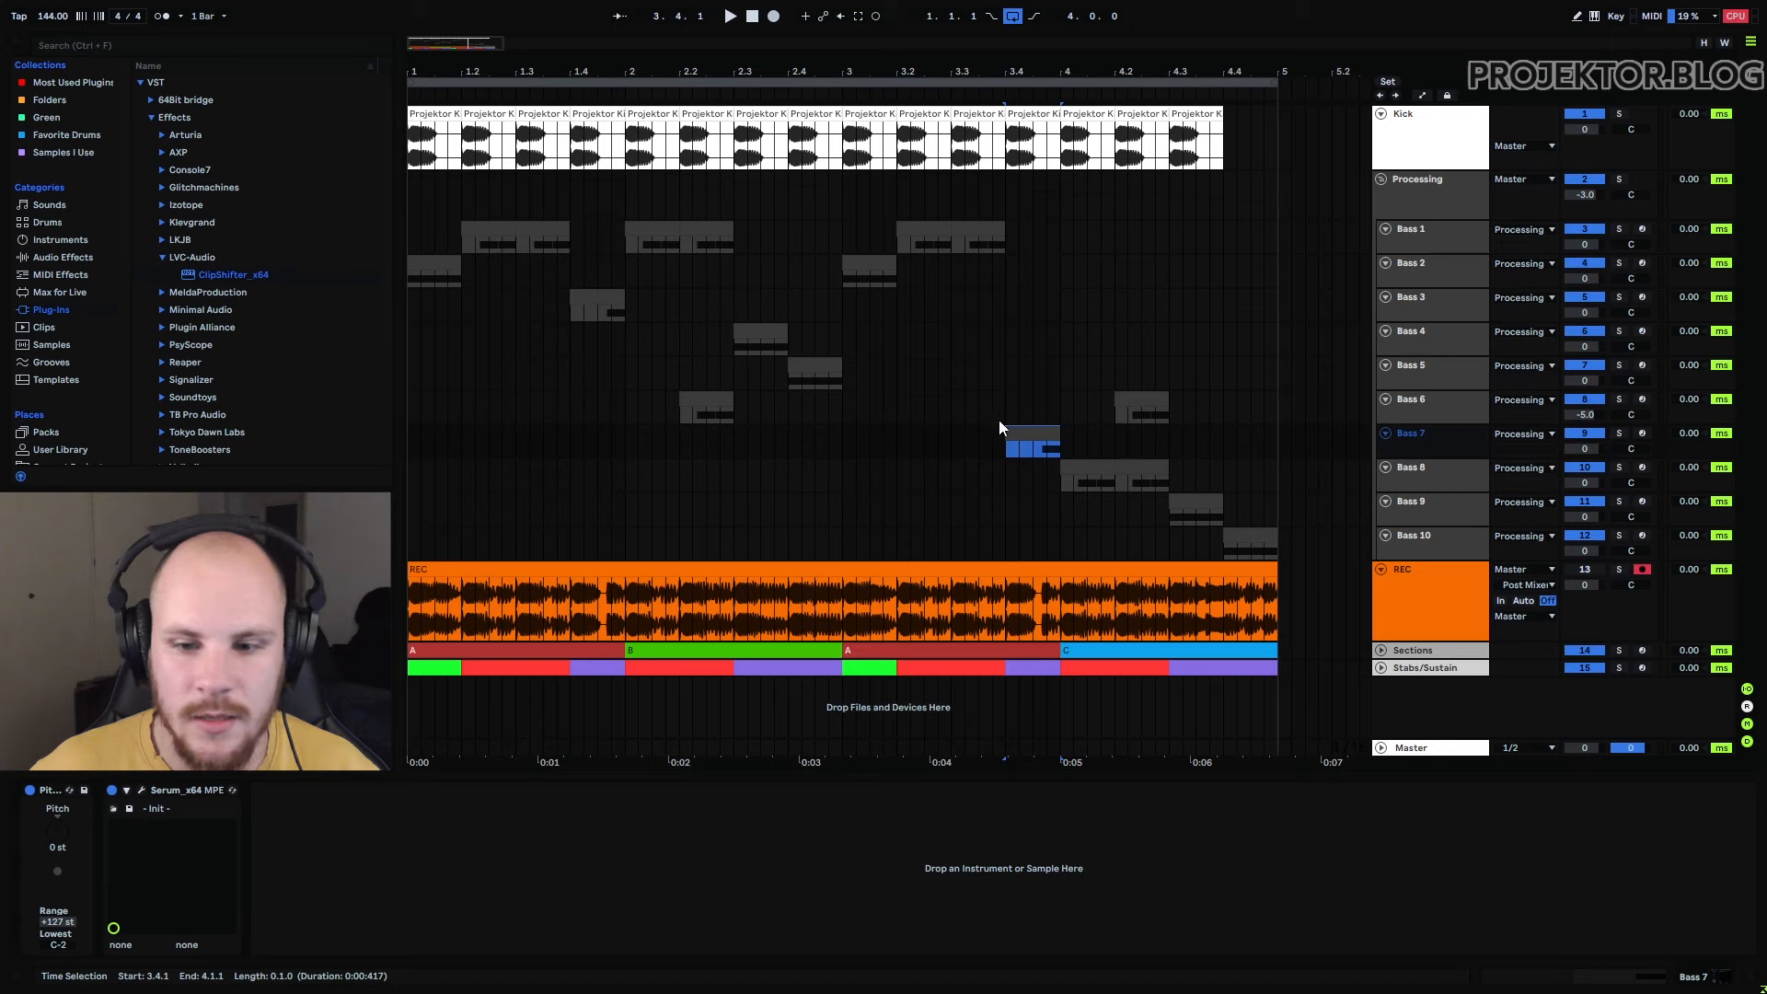
left_click(599, 295)
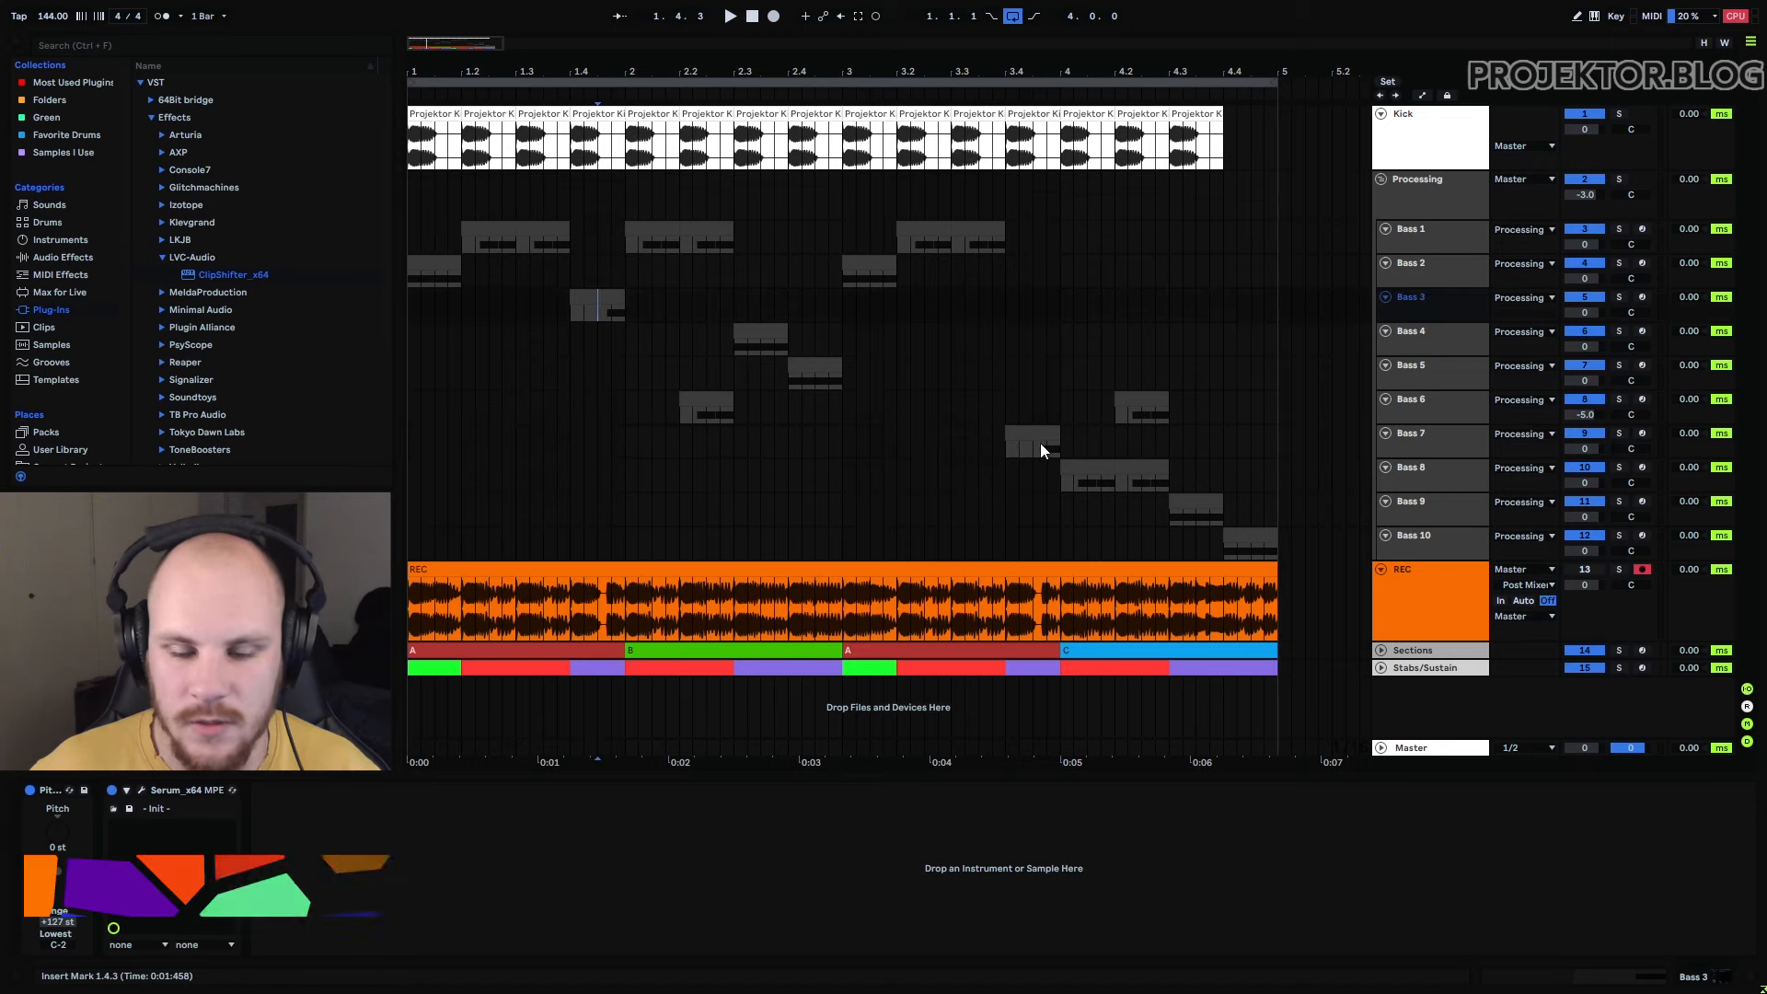
Compare the bass clips of sections B and C, including the Bass 6 clip at 4.2.1
left_click(708, 650)
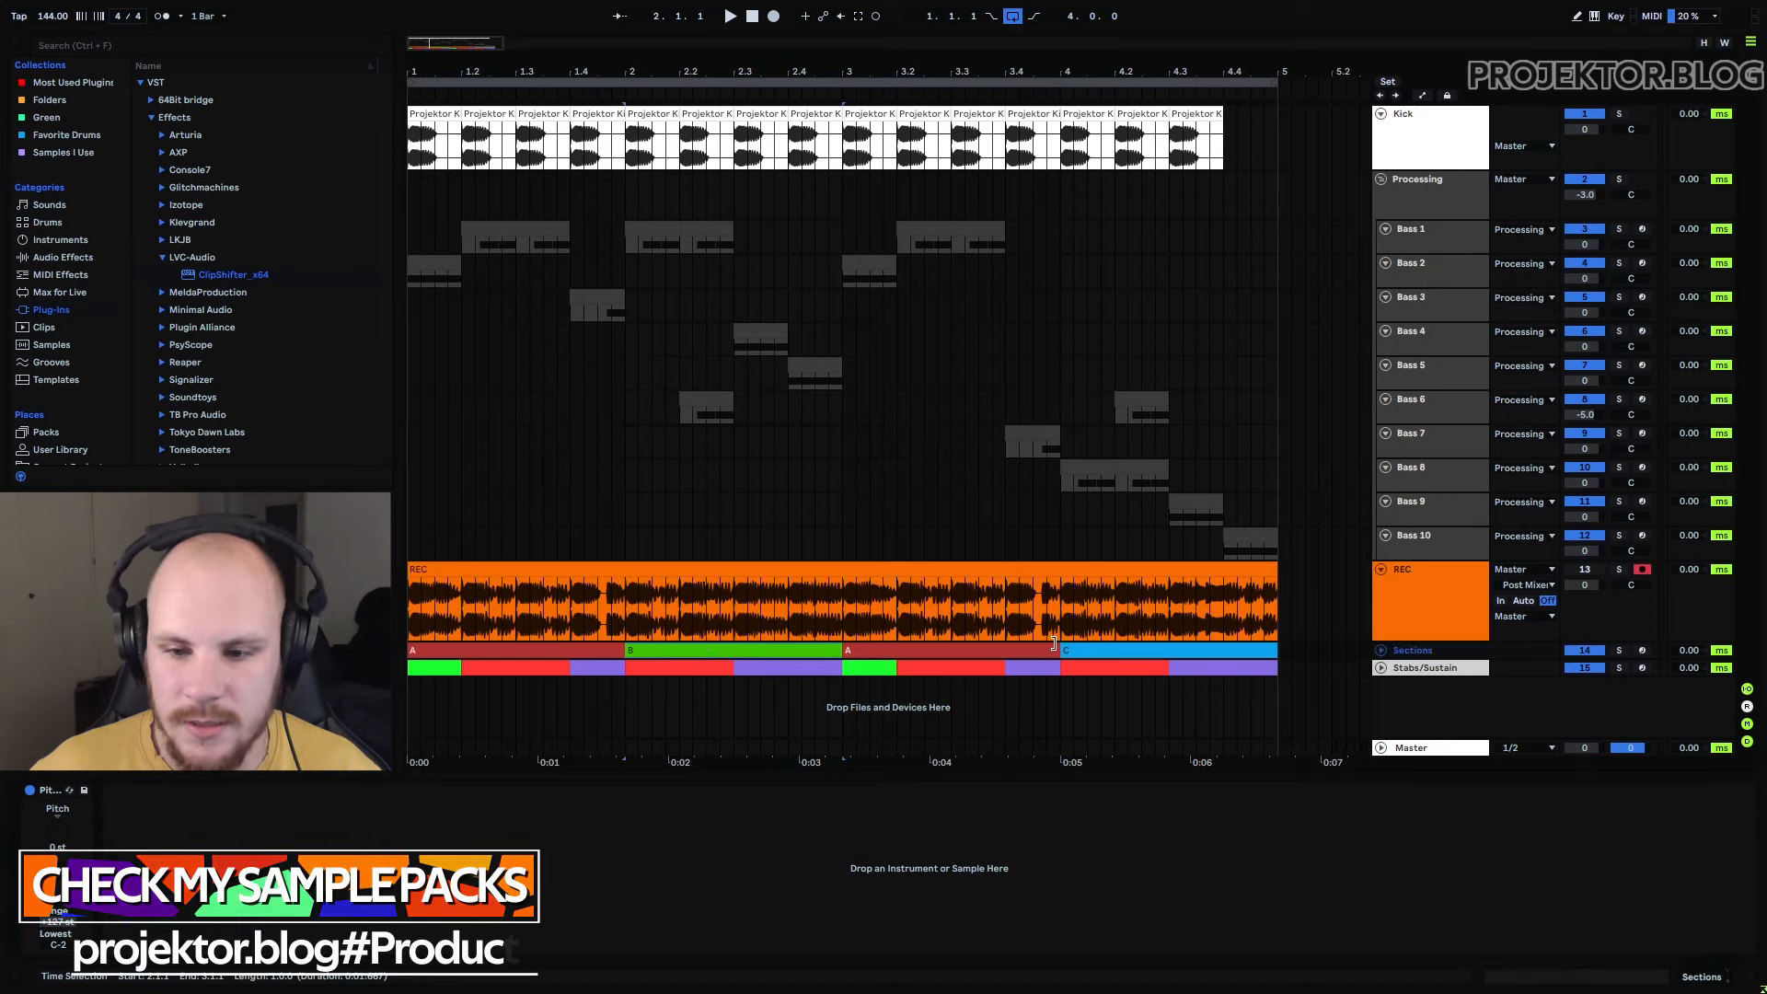
left_click(1079, 648)
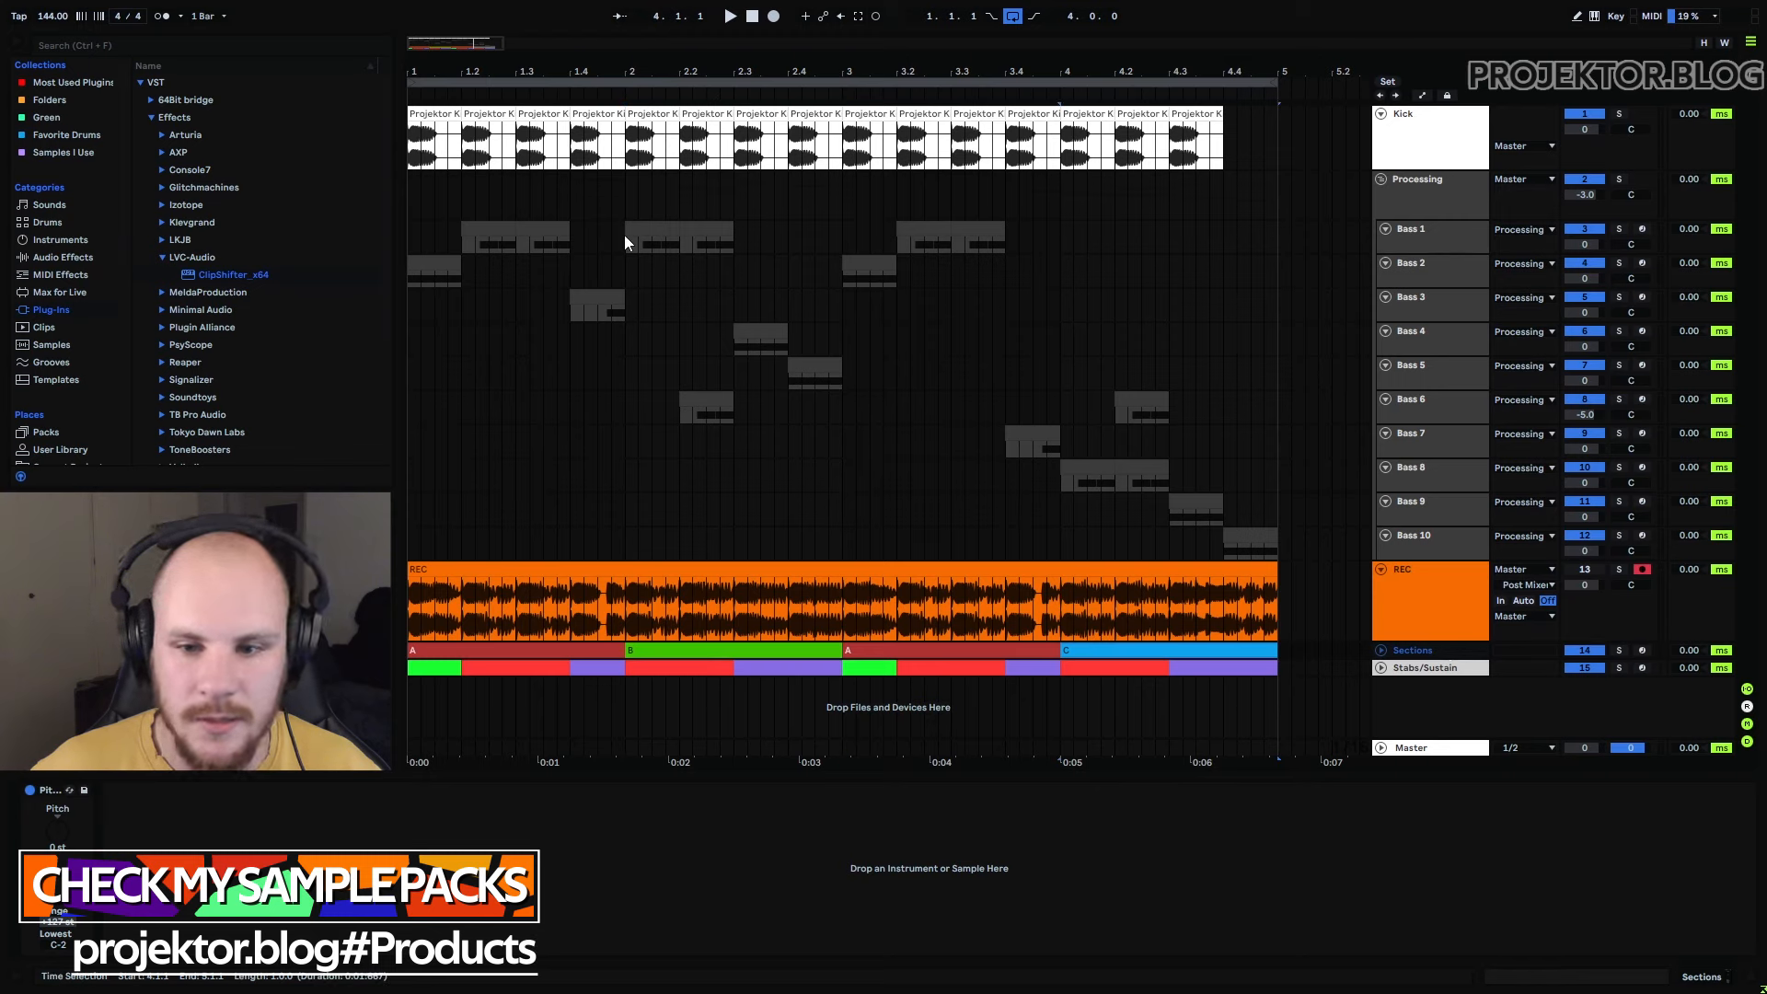
left_click_drag(627, 237, 832, 410)
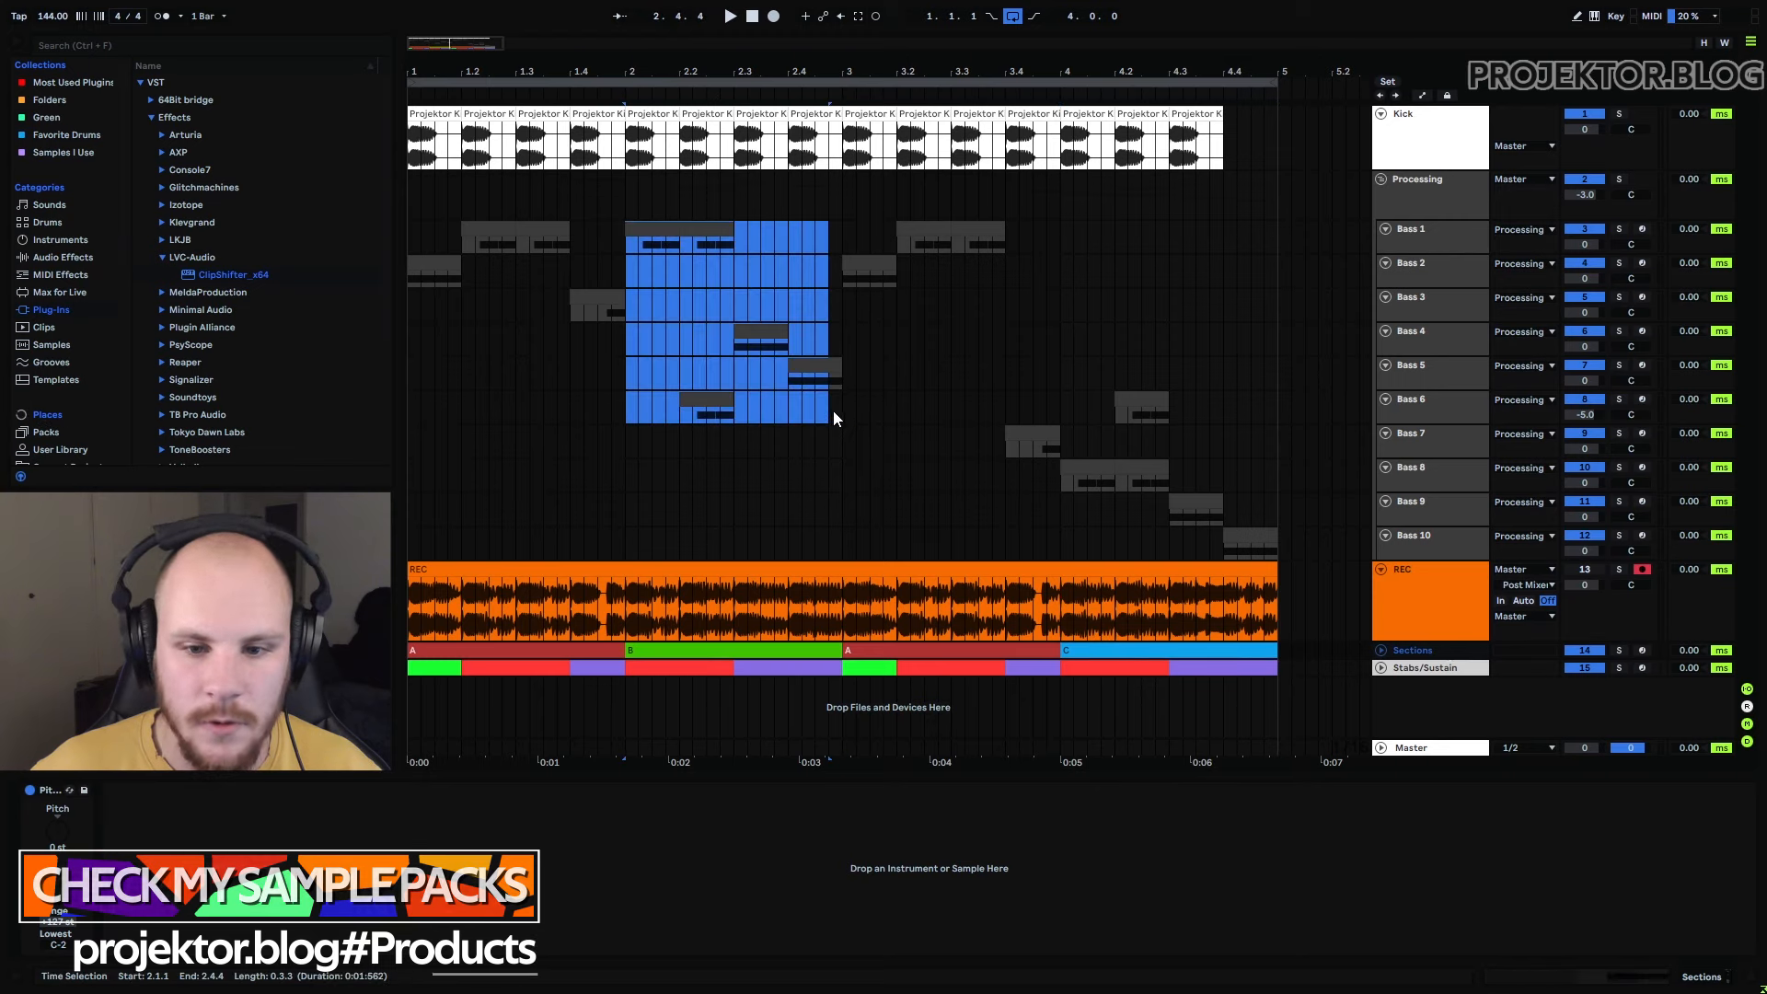
left_click(842, 410)
left_click_drag(1054, 244, 1275, 552)
left_click(1137, 398)
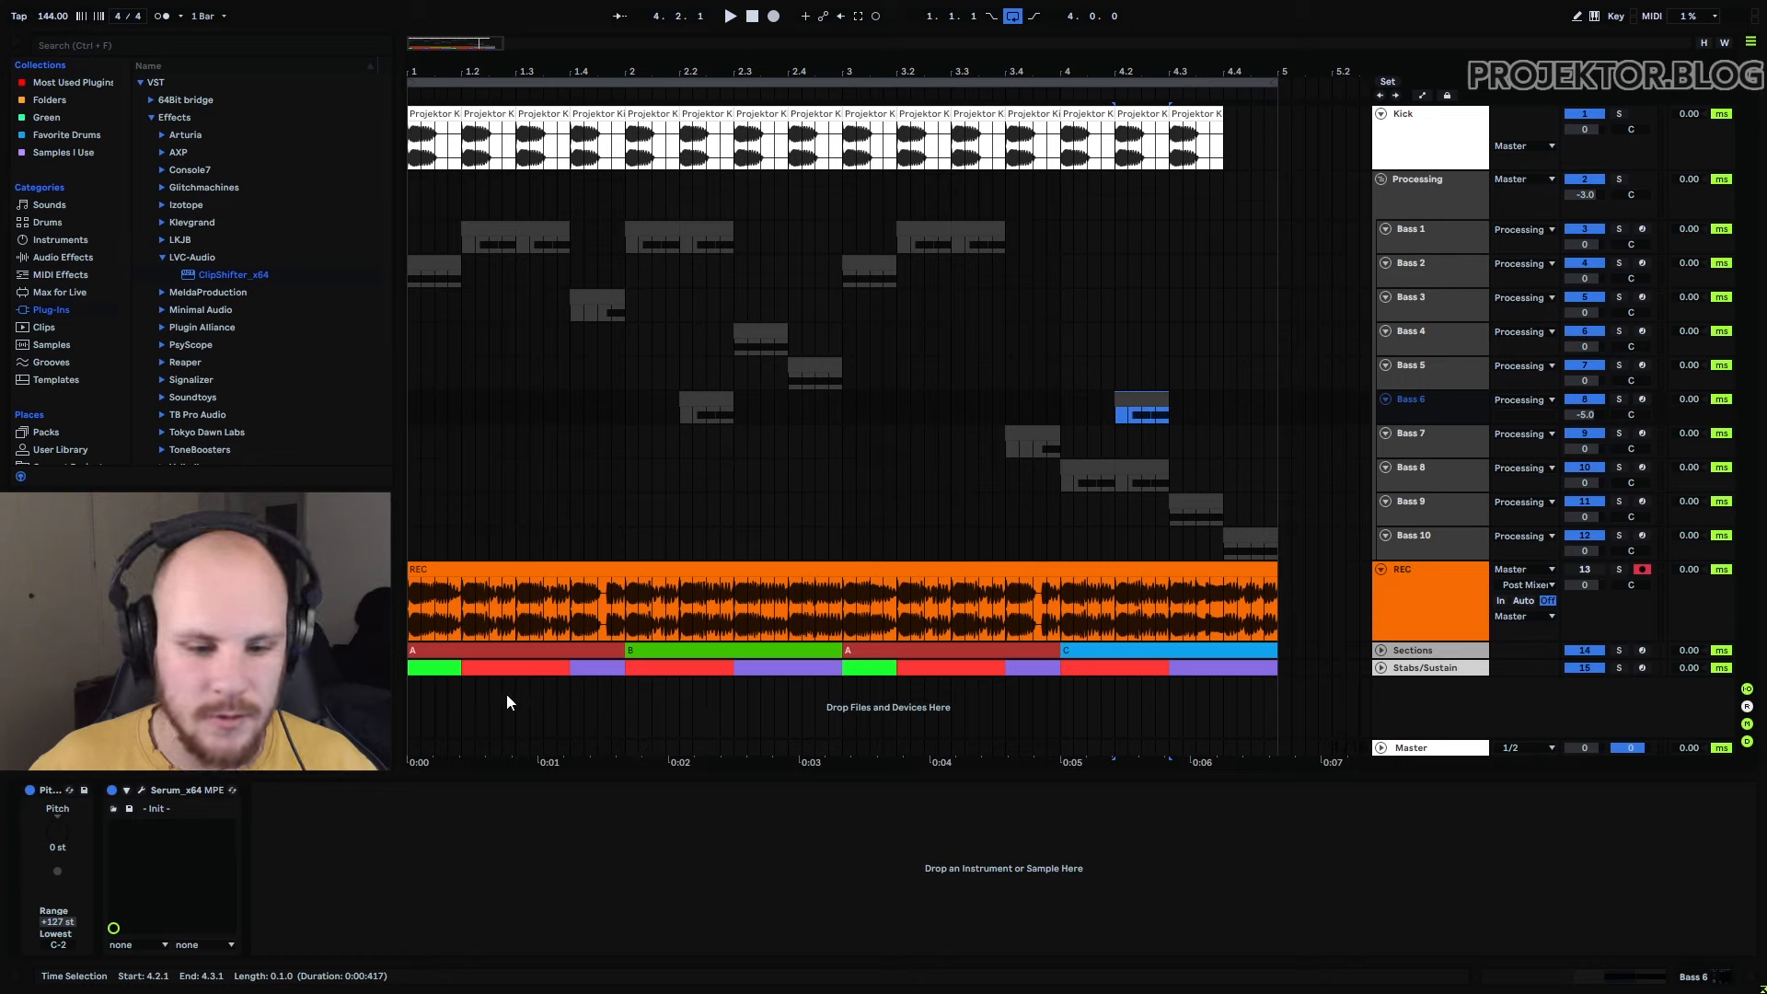
Examine the pattern of green, red and purple blocks on the Stabs/Sustain track across the four bars
left_click(440, 669)
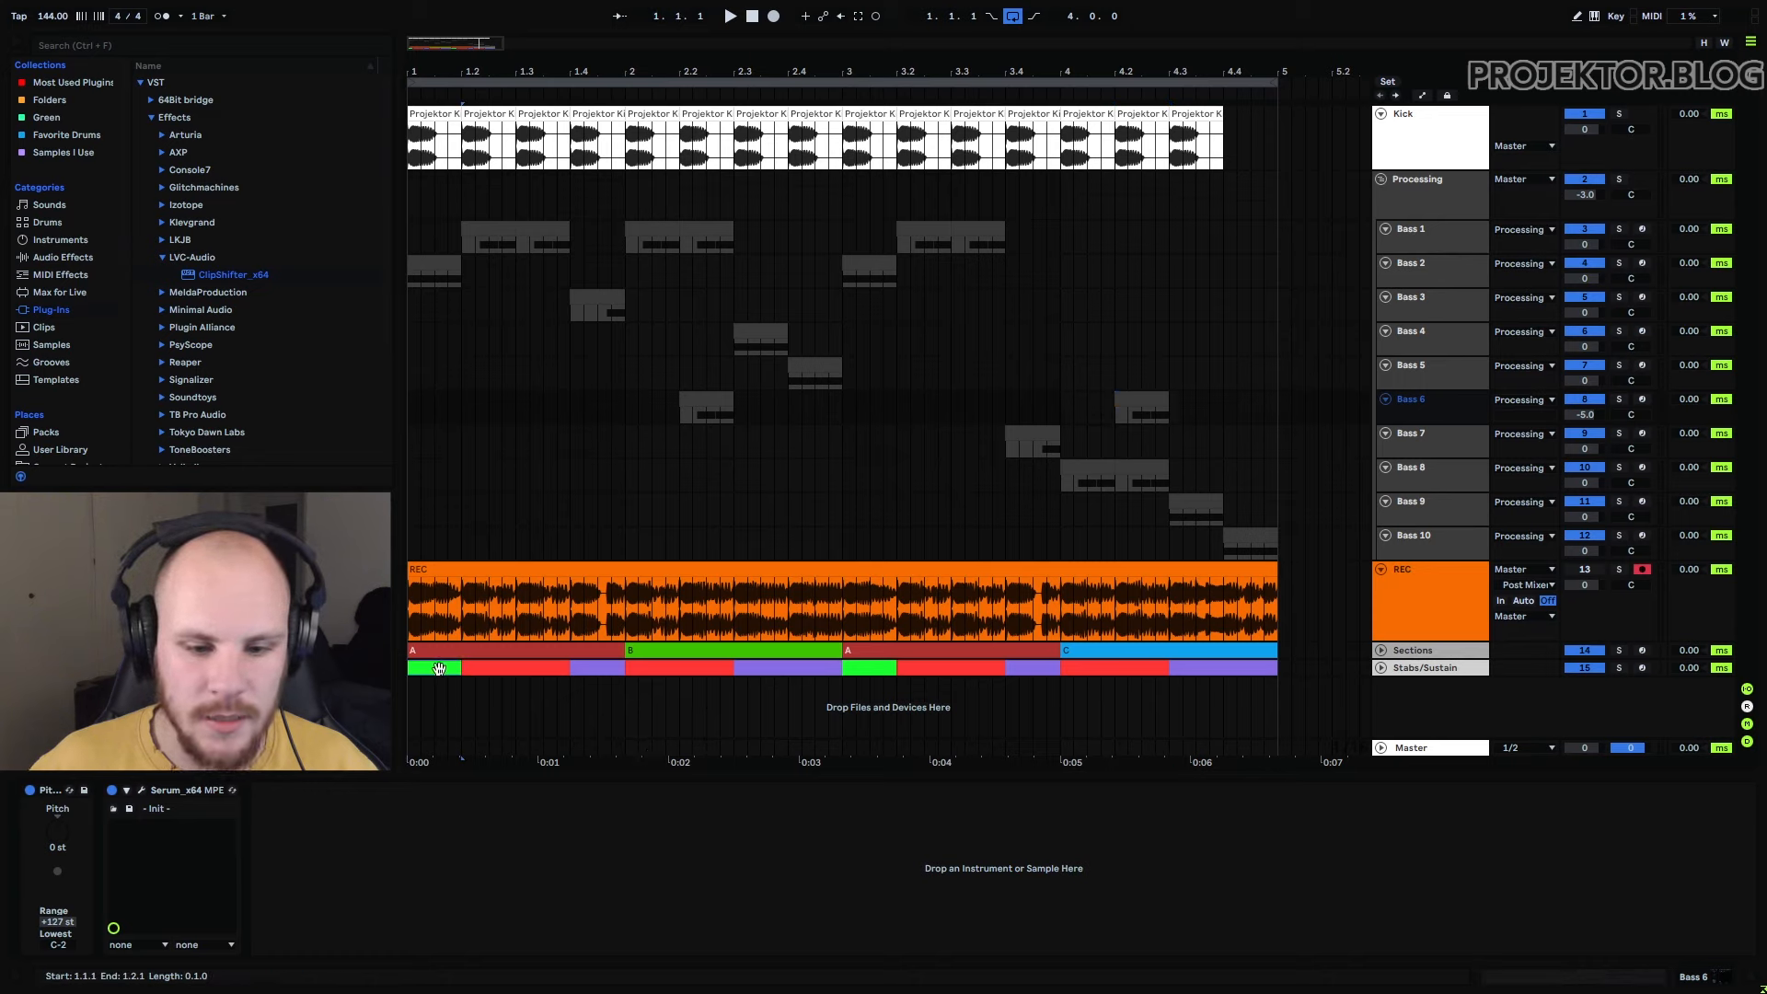
left_click(874, 665)
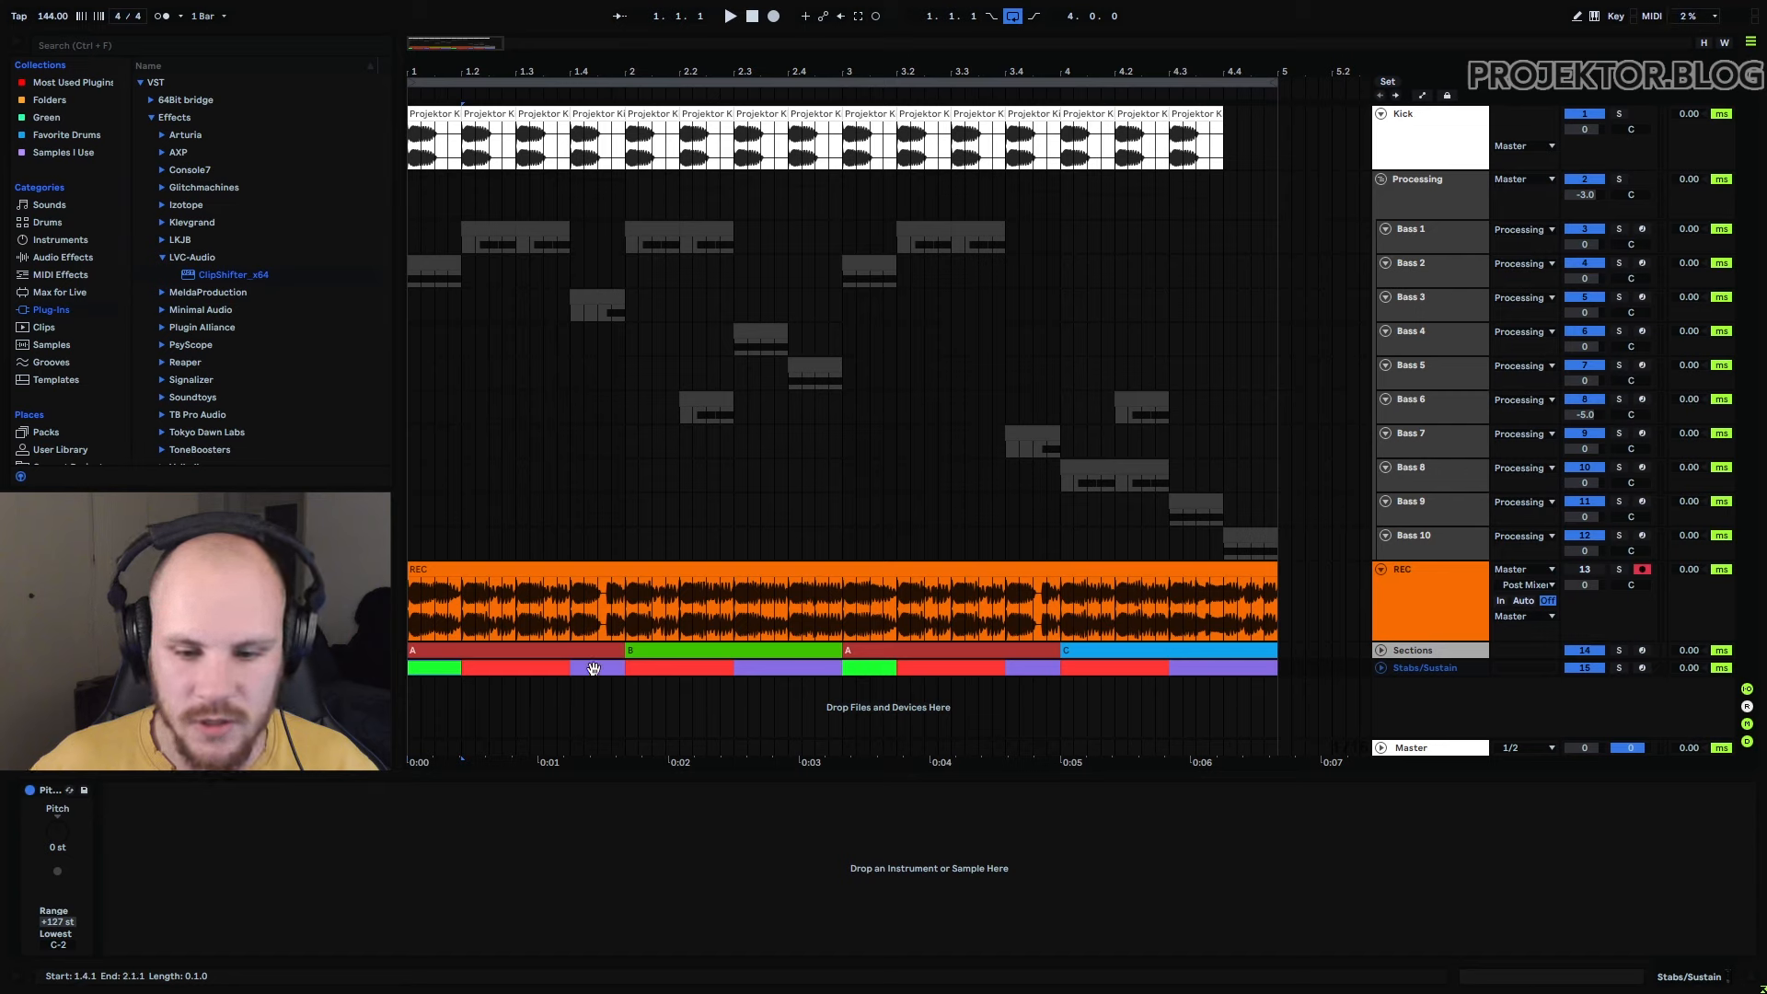
left_click(1188, 670)
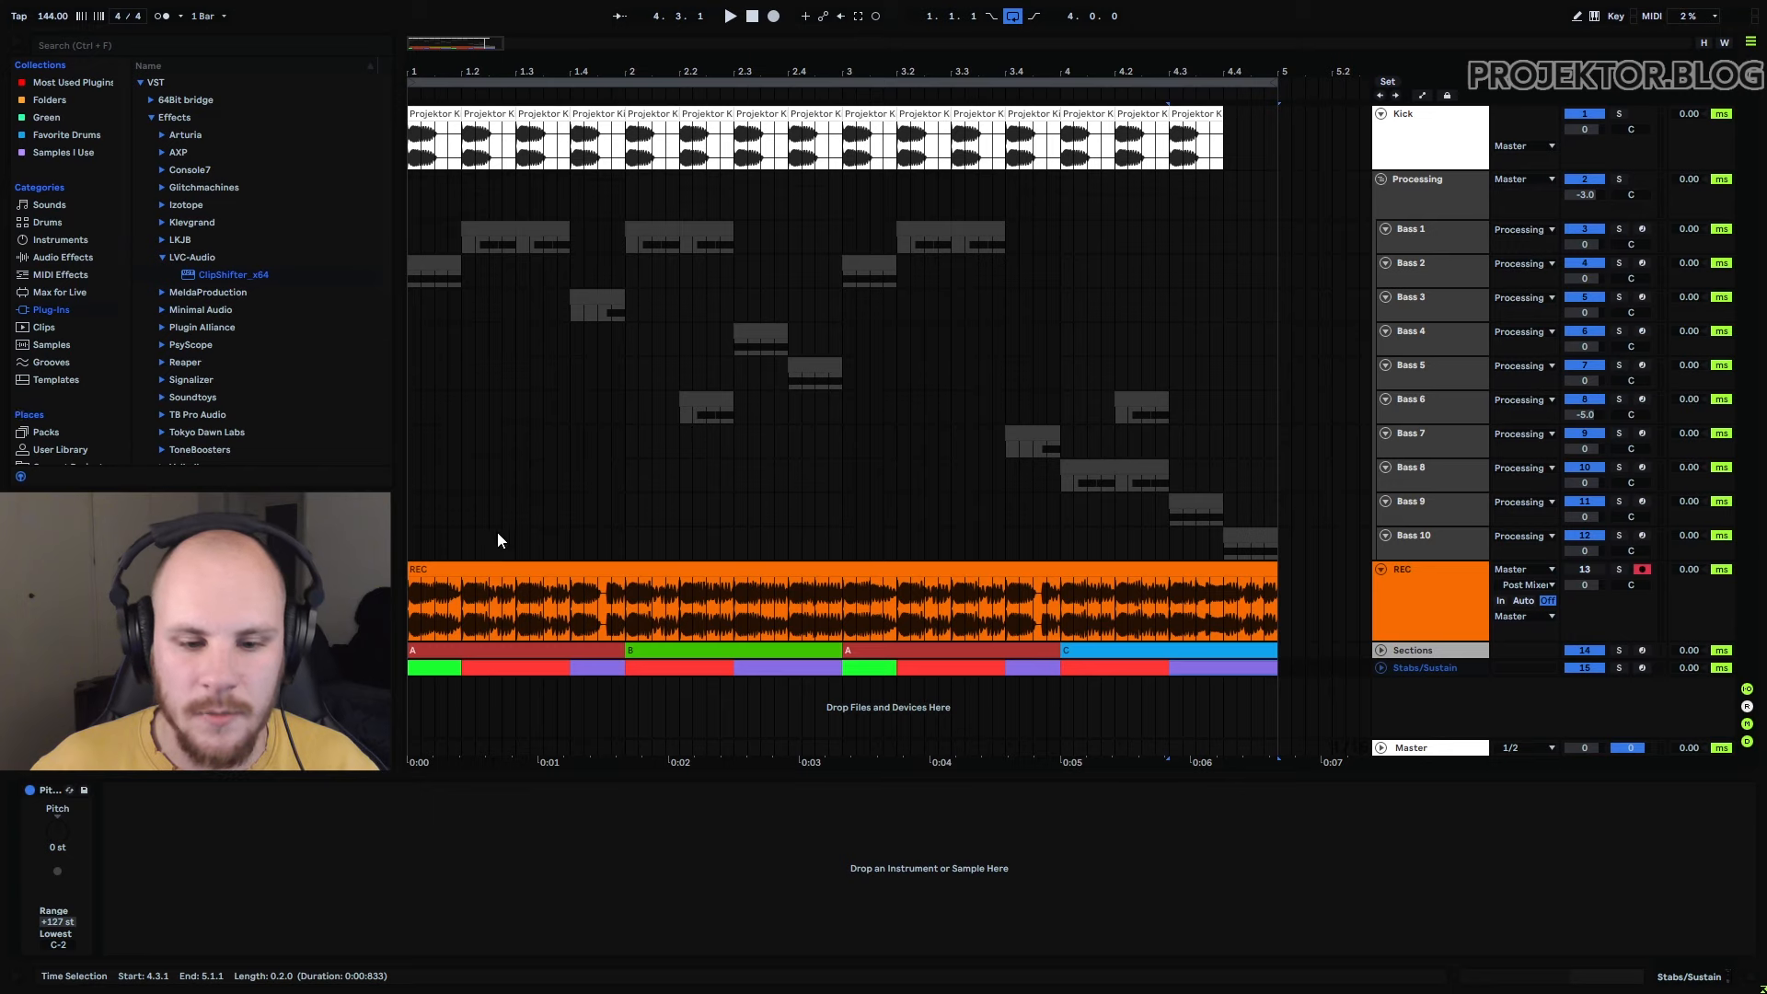
left_click(681, 669)
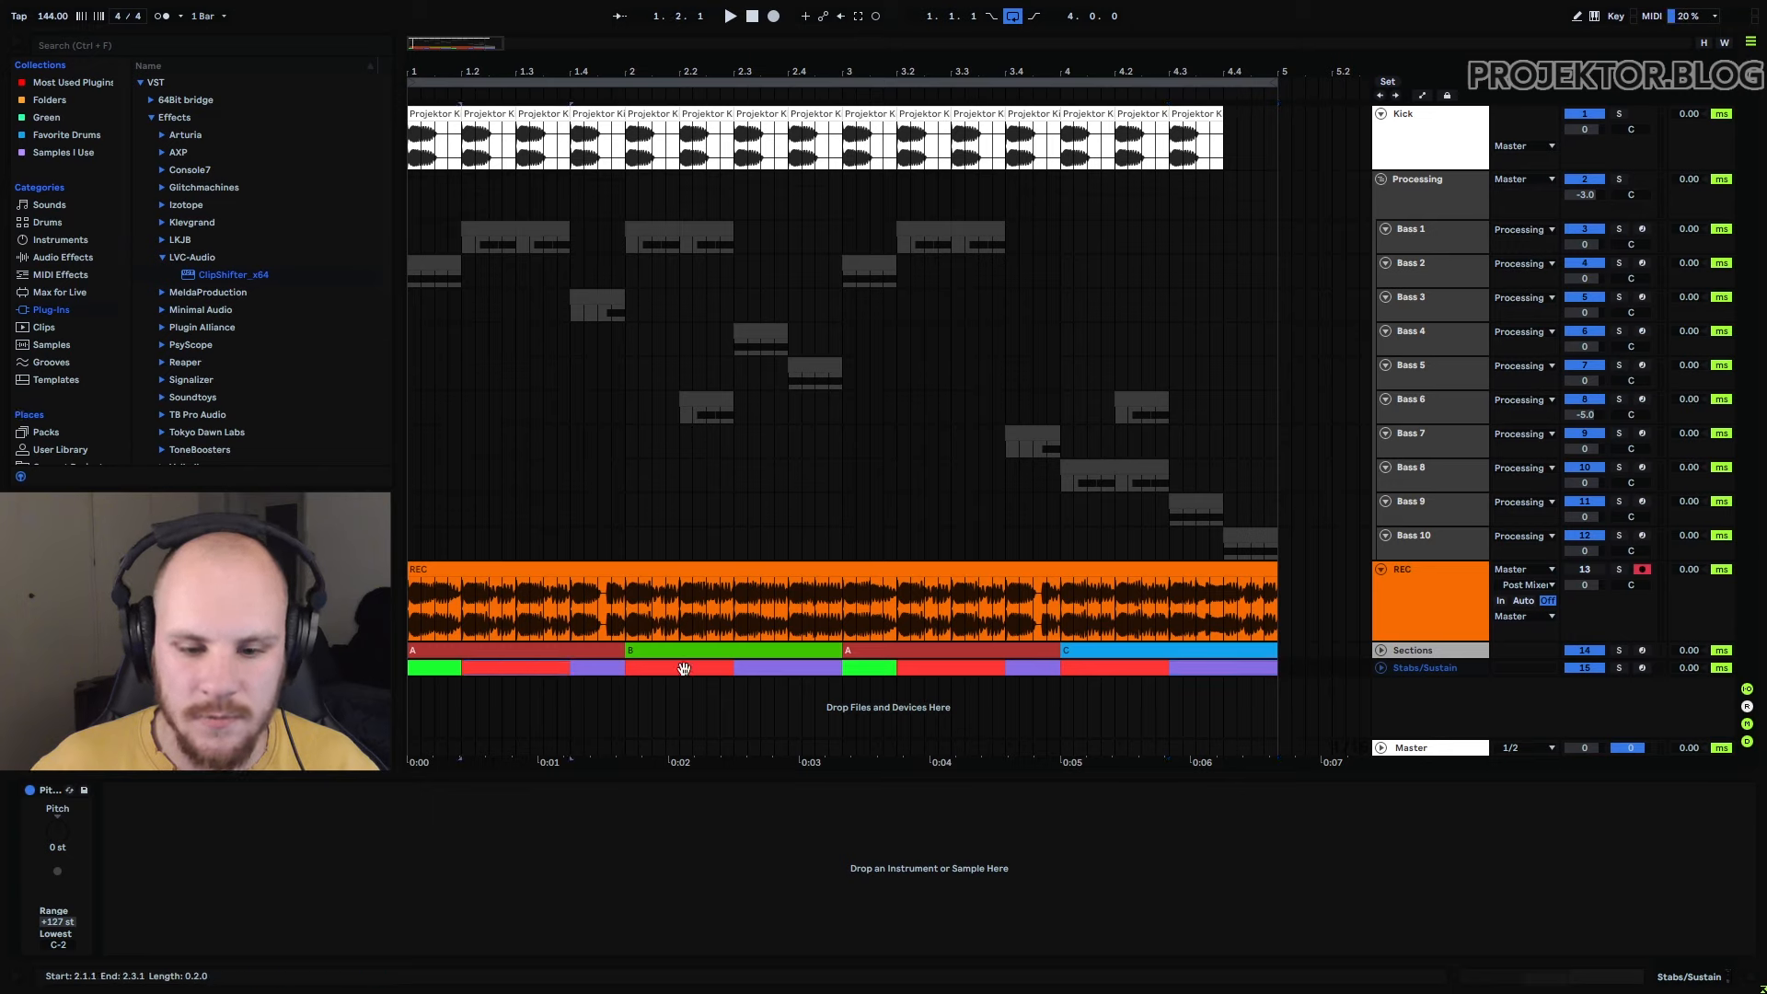
left_click(1072, 670)
left_click(781, 667)
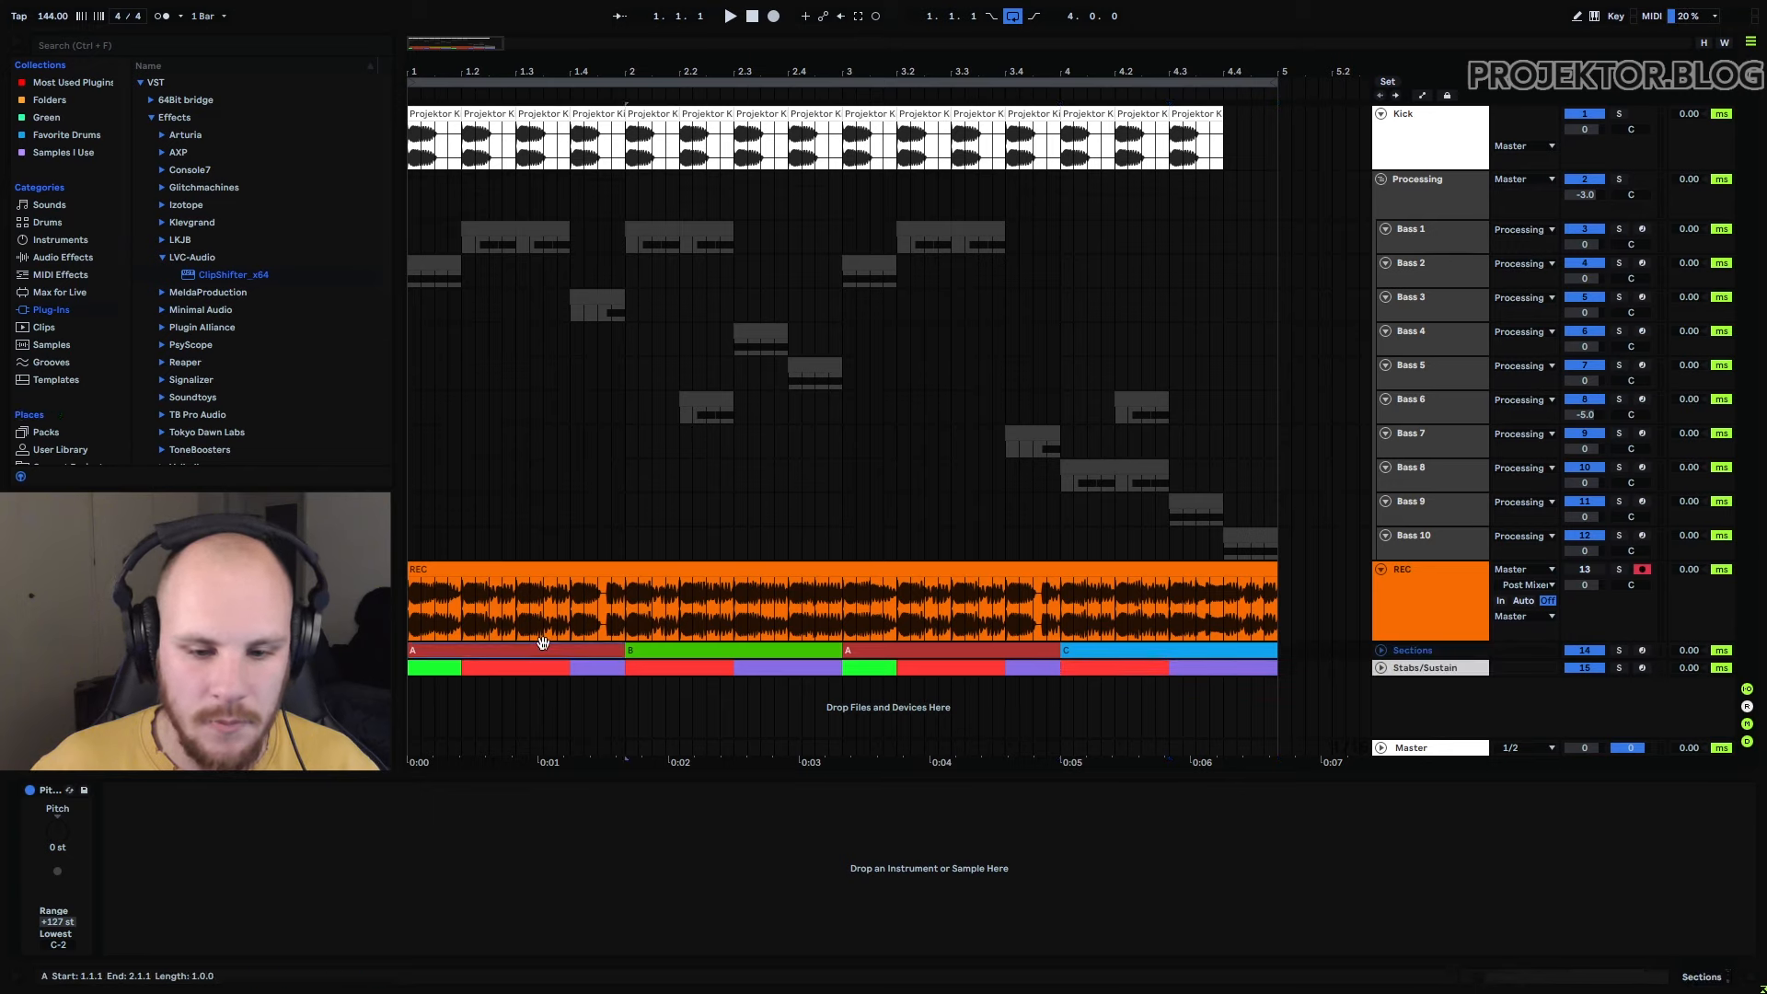
left_click(484, 667)
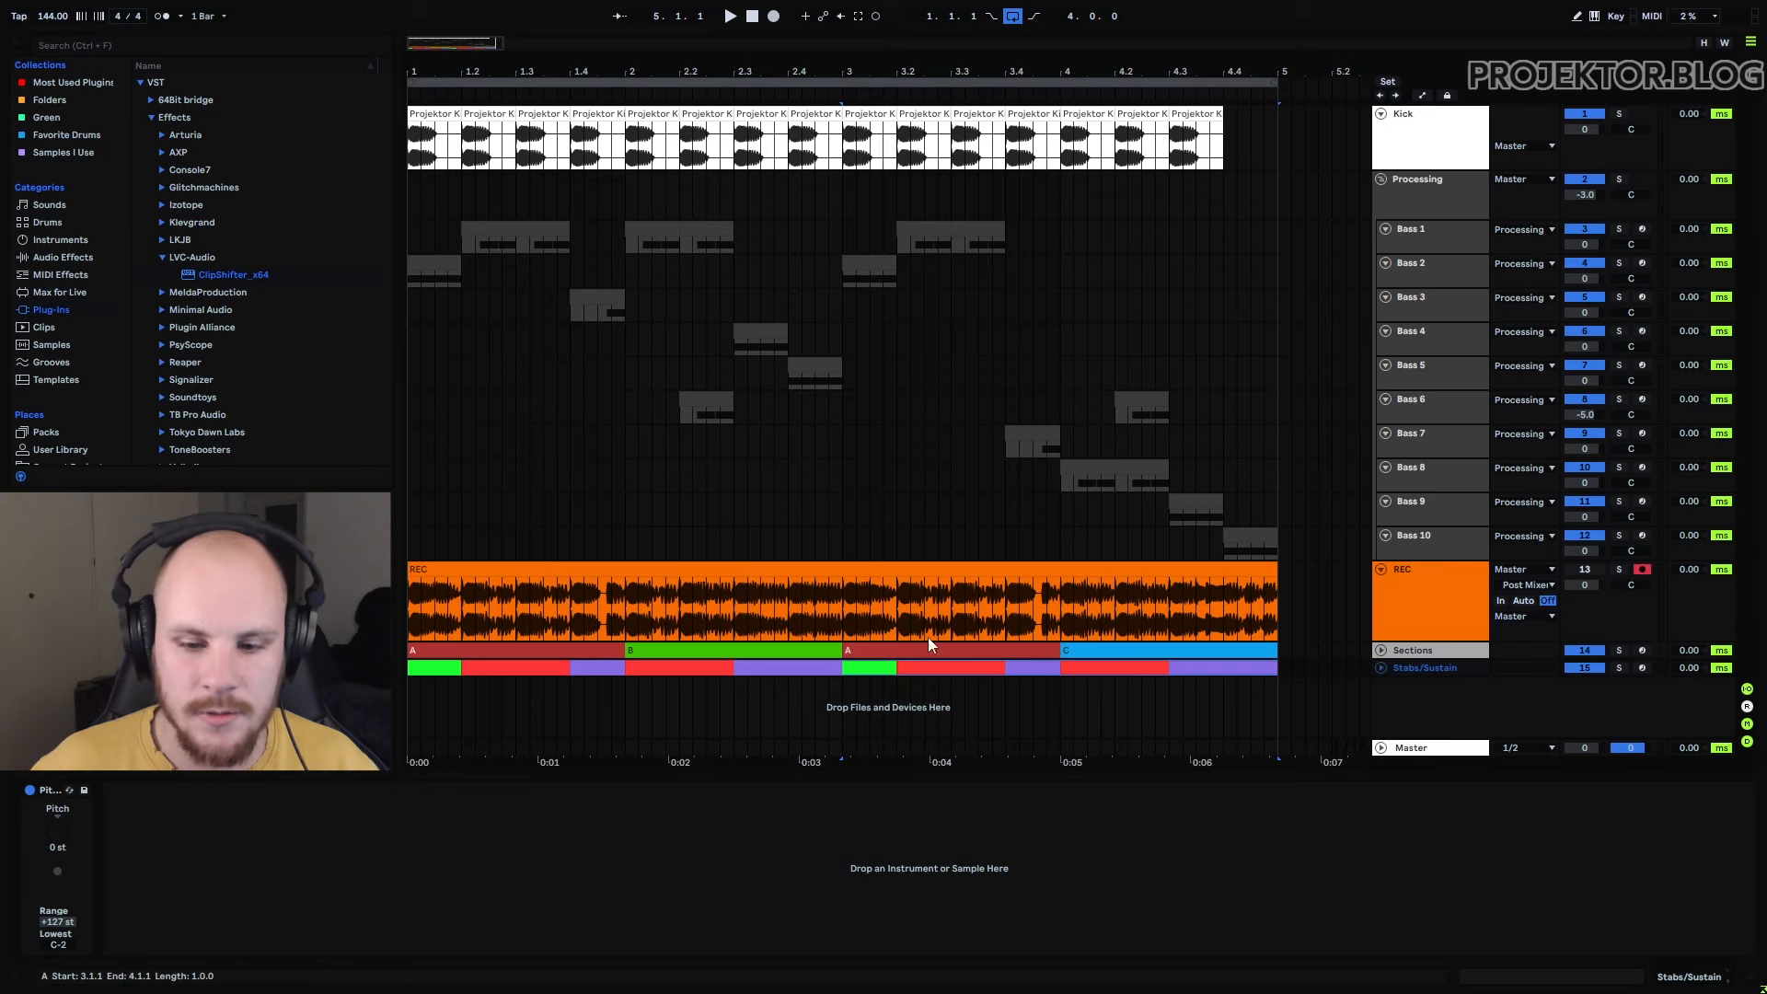
left_click(841, 689)
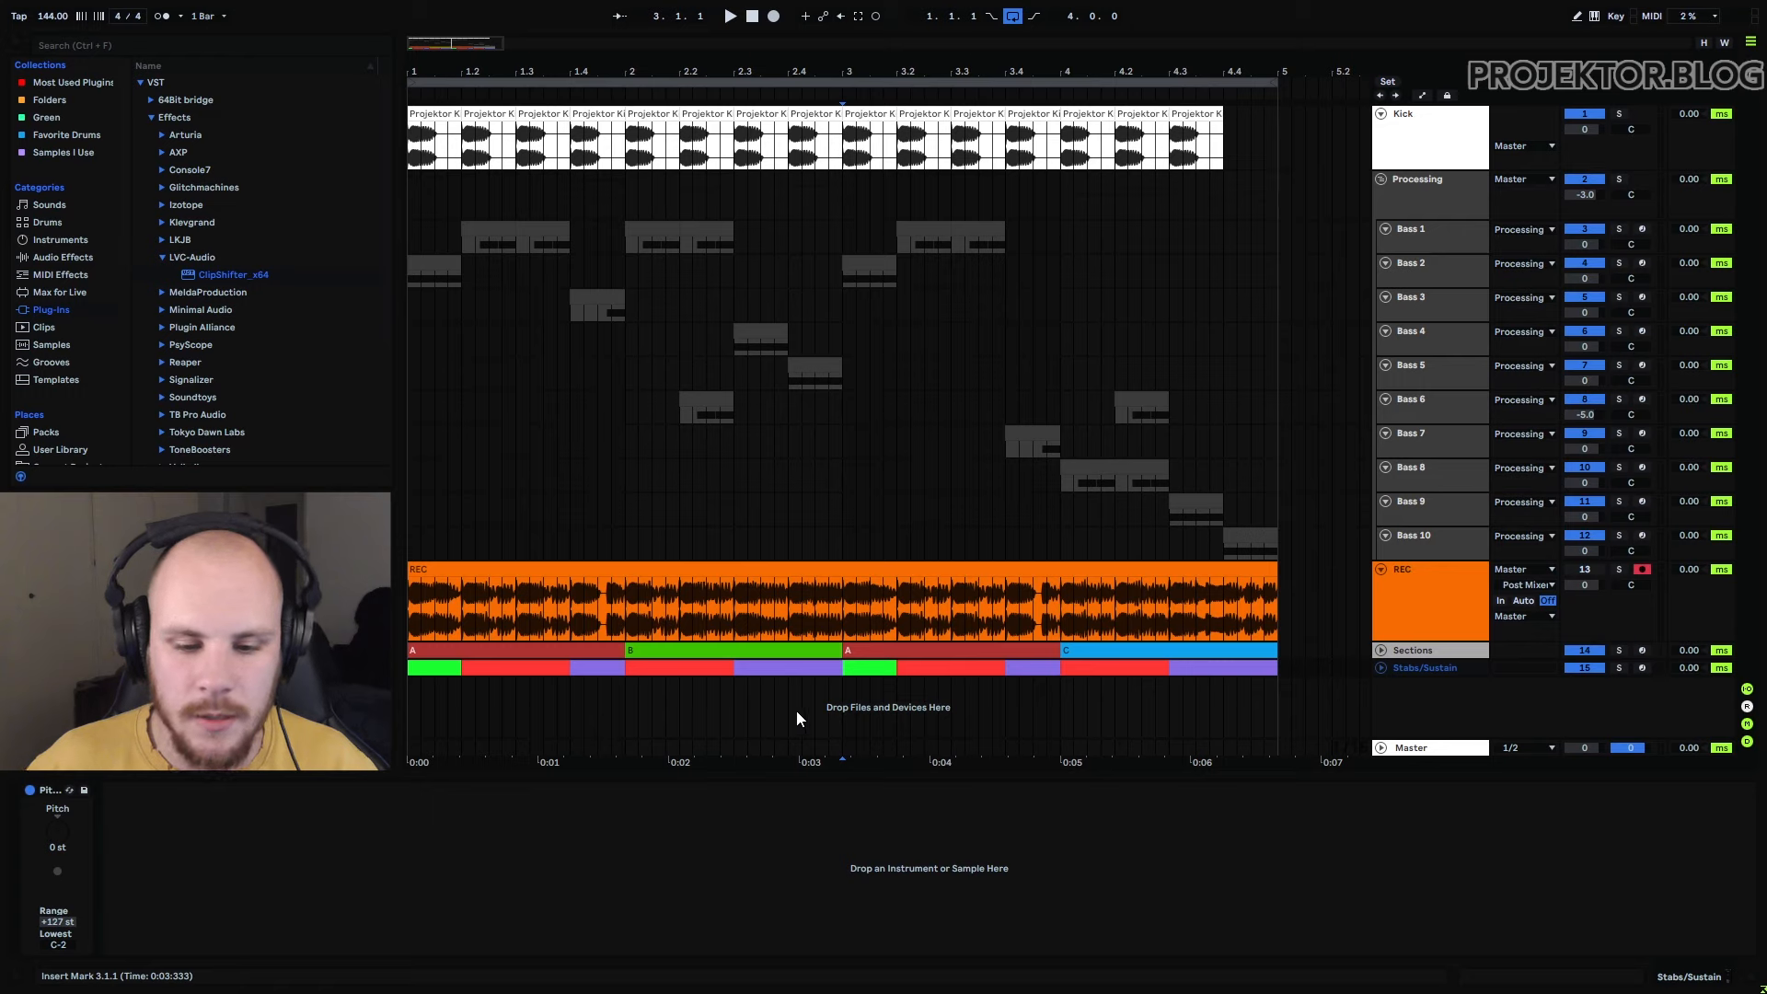
Compare the Stabs/Sustain blocks with the Bass 2, 3, 4, 5, 7, 9 and 10 clips above them
left_click(434, 278)
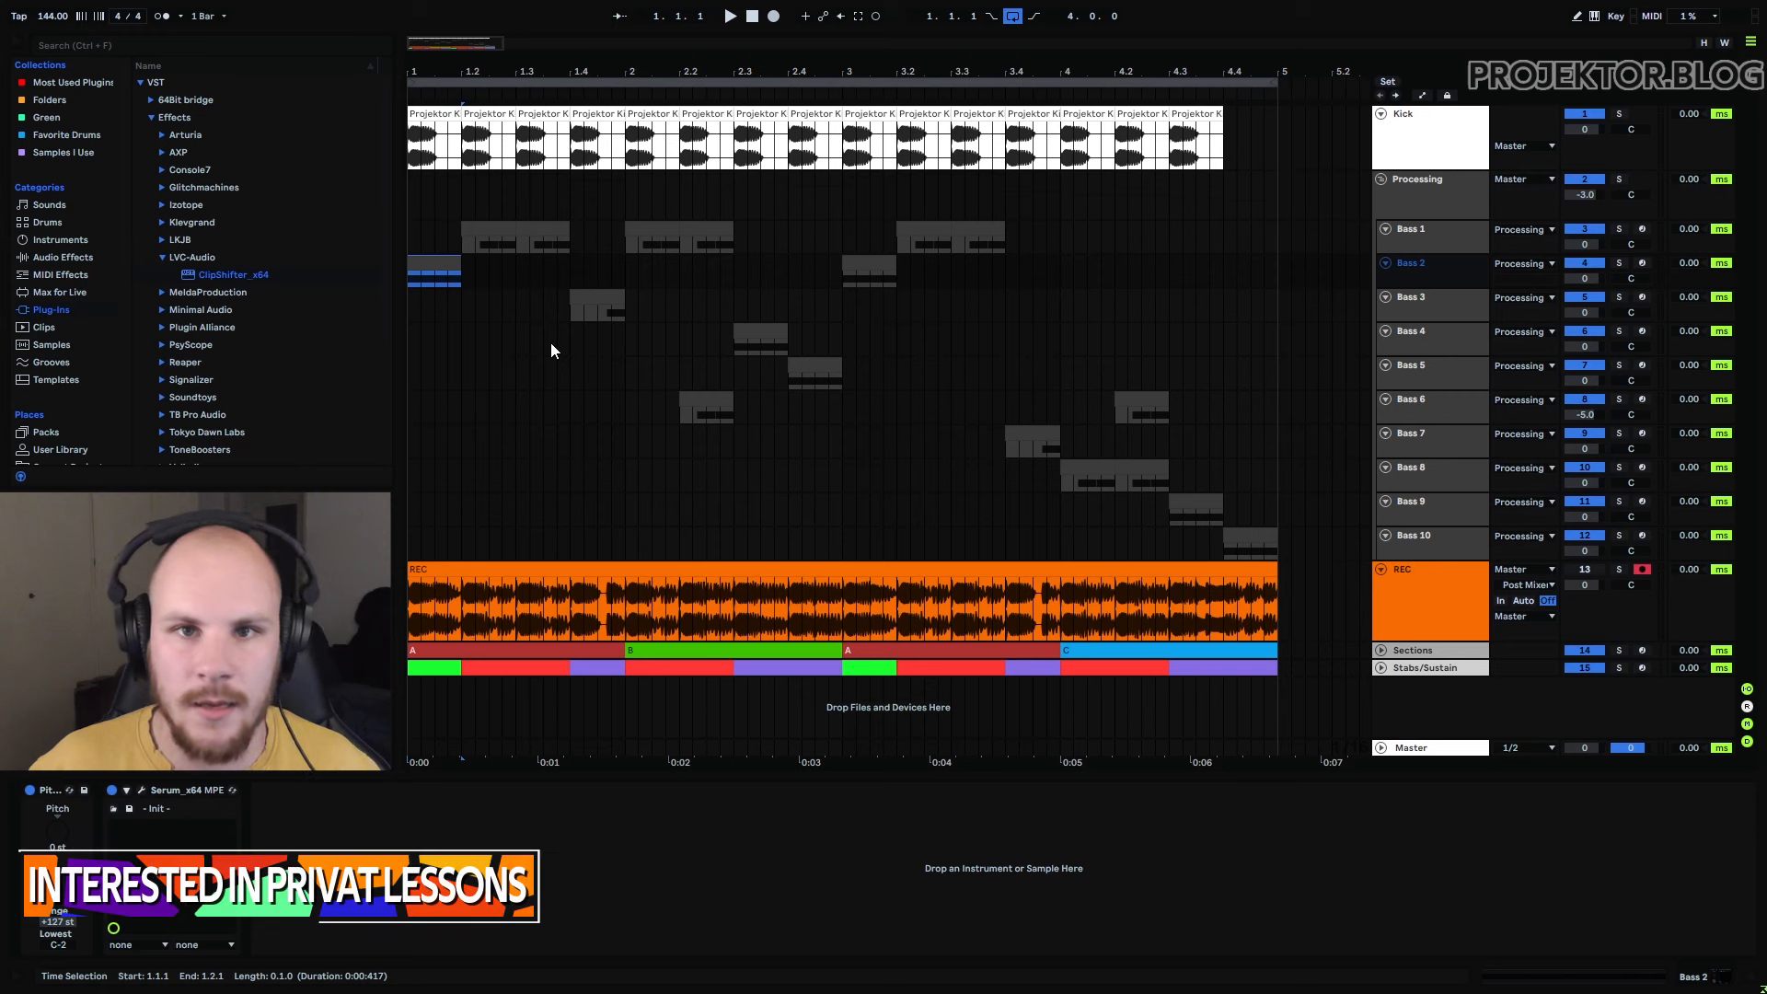
left_click(595, 670)
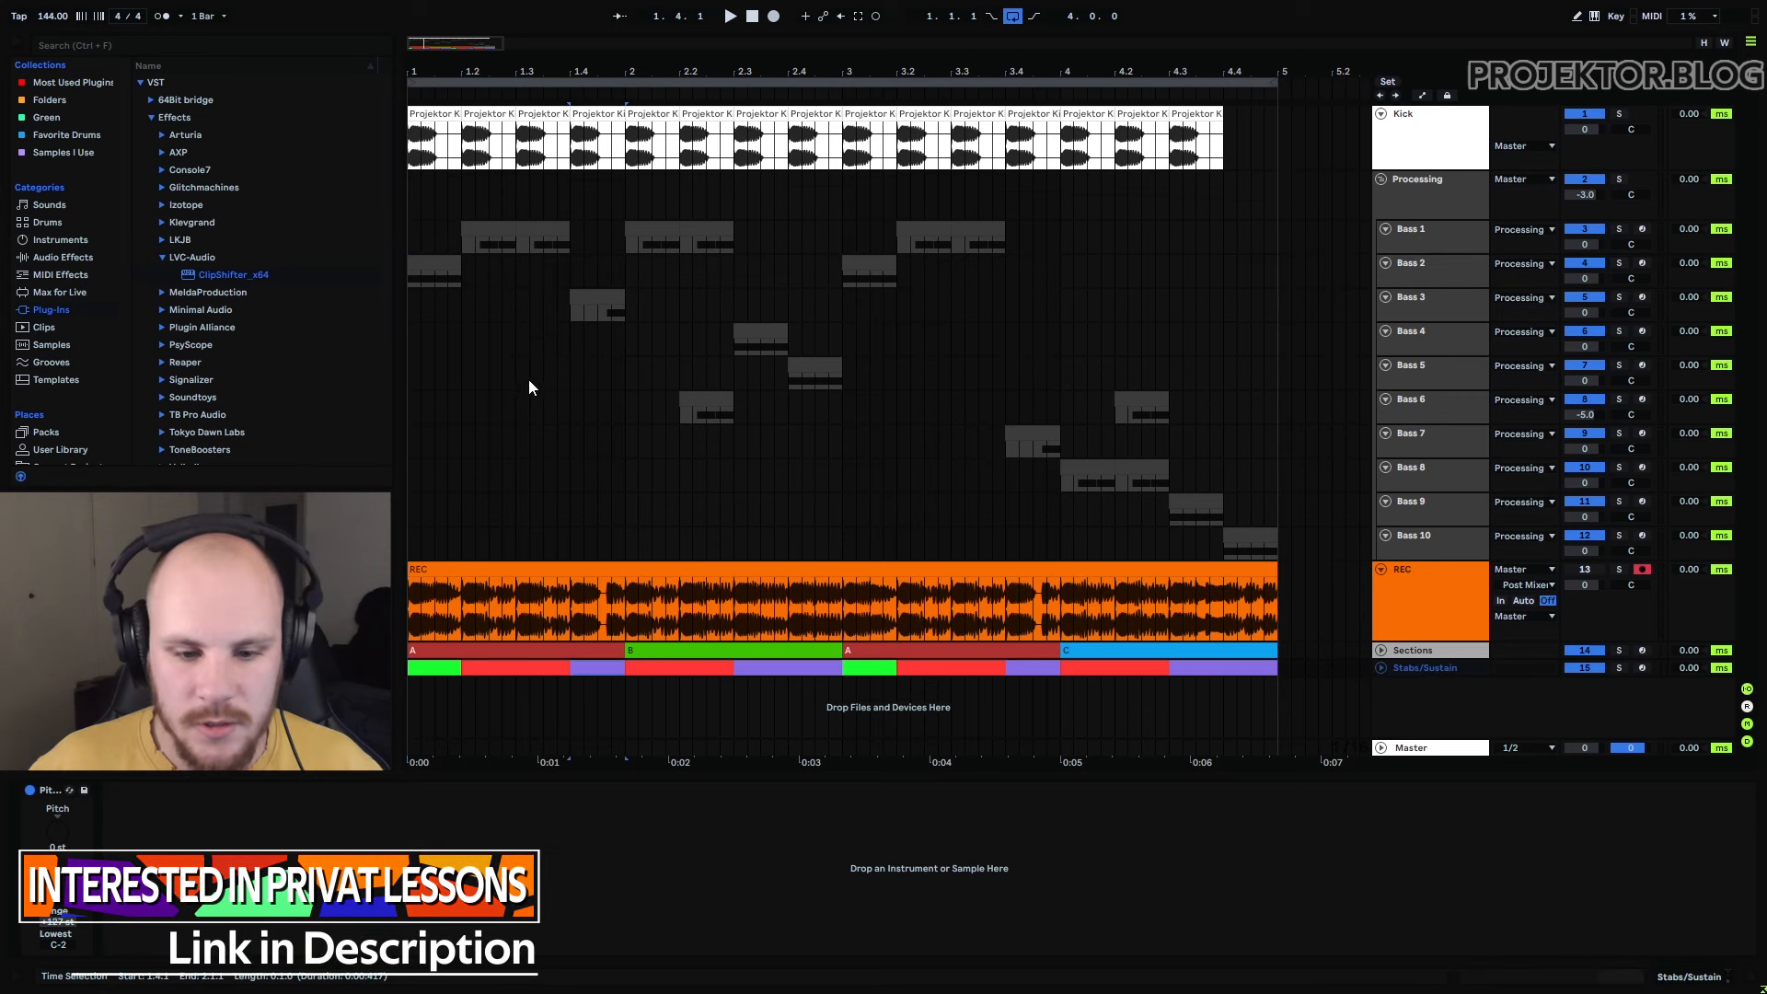
left_click(591, 299)
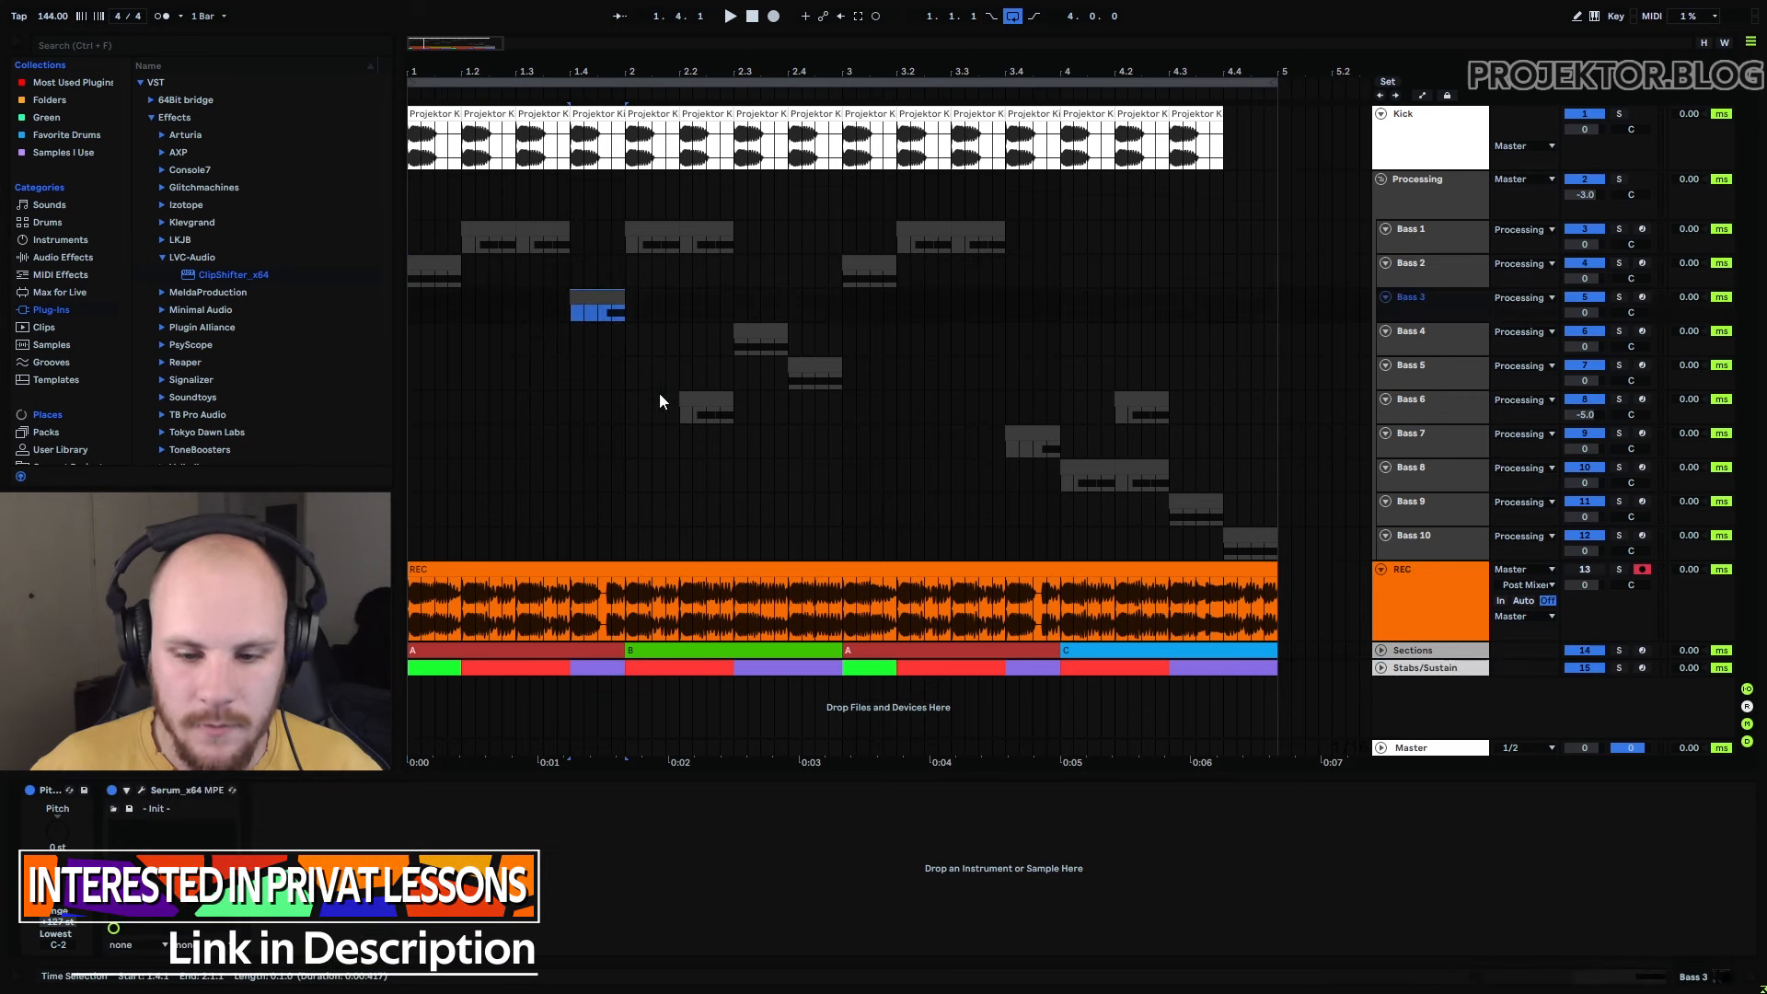
left_click(761, 336)
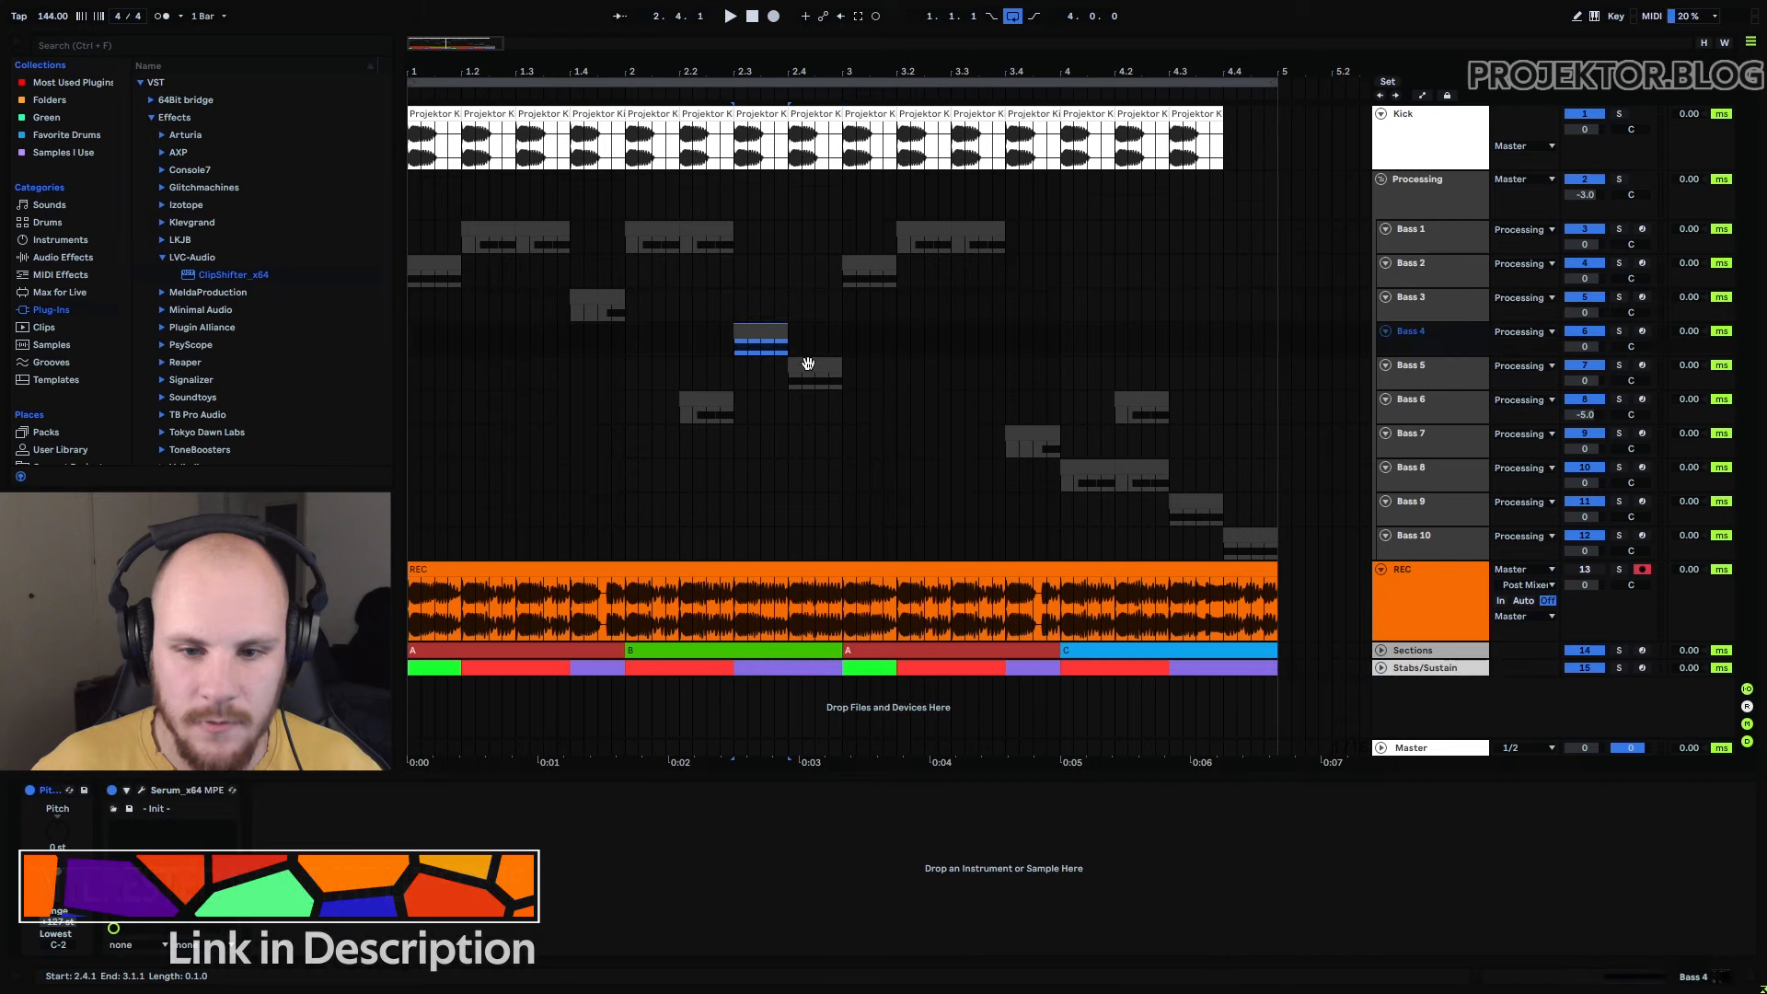
left_click(809, 363)
left_click(1041, 431)
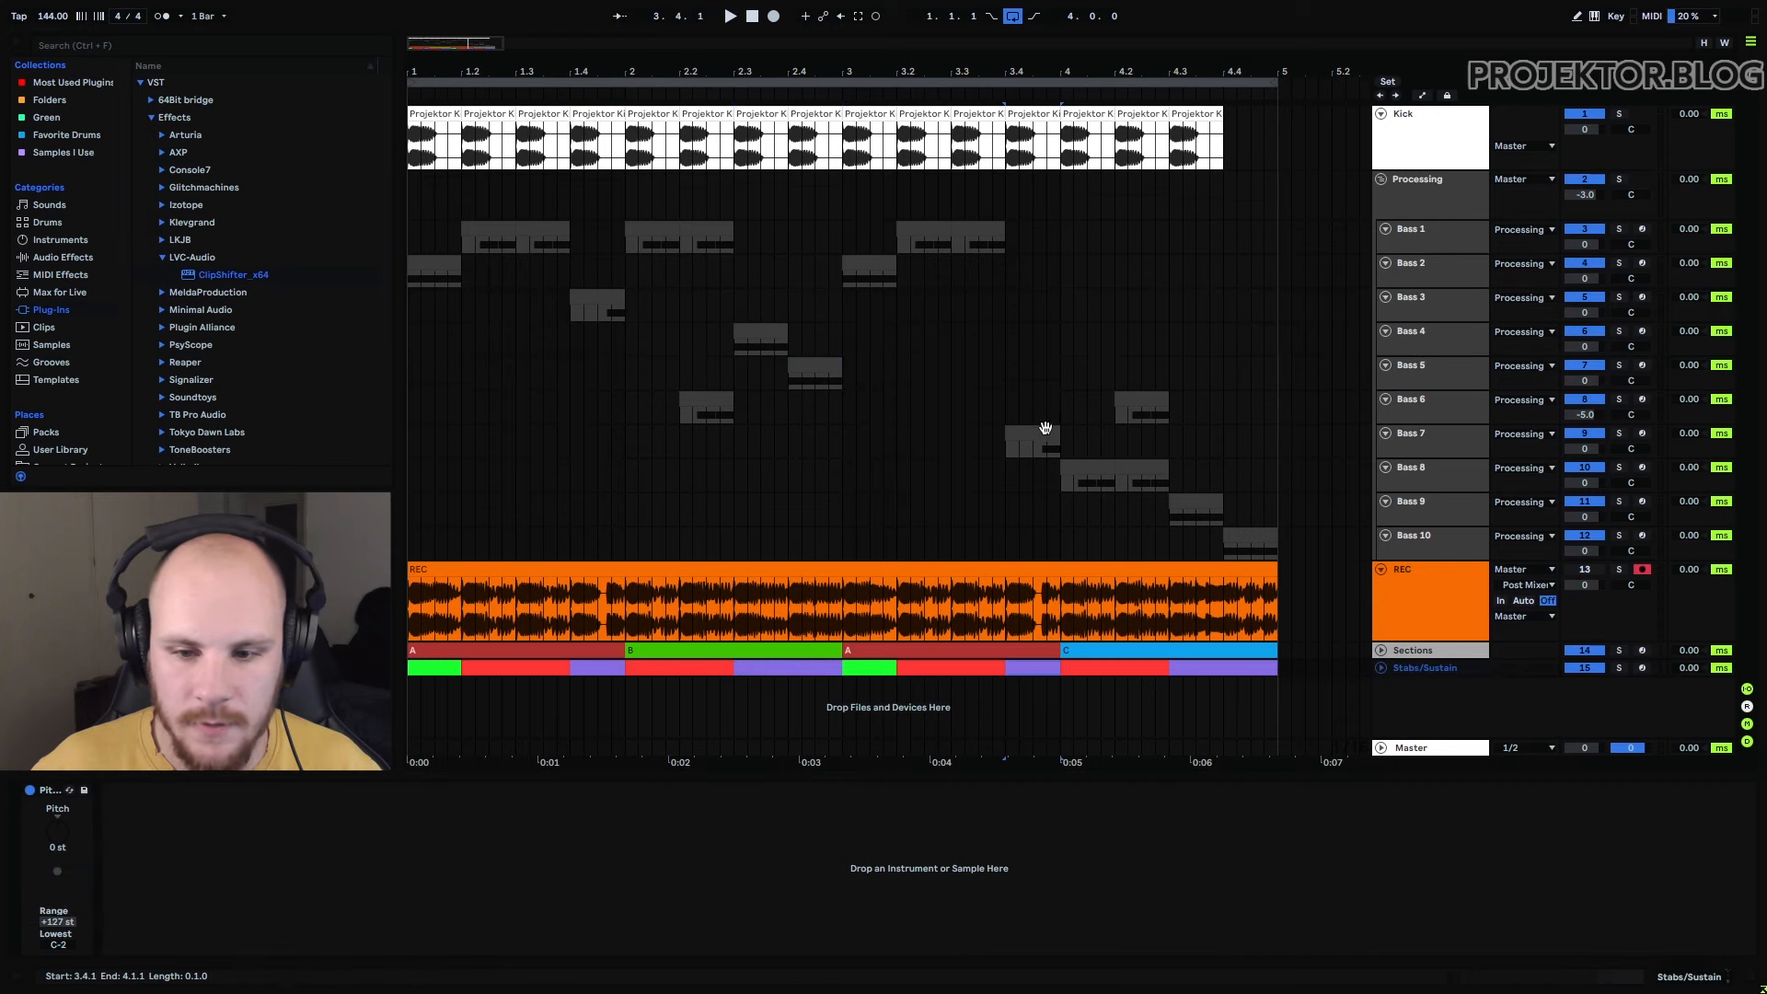
left_click(1205, 671)
left_click(1197, 504)
left_click(1233, 534)
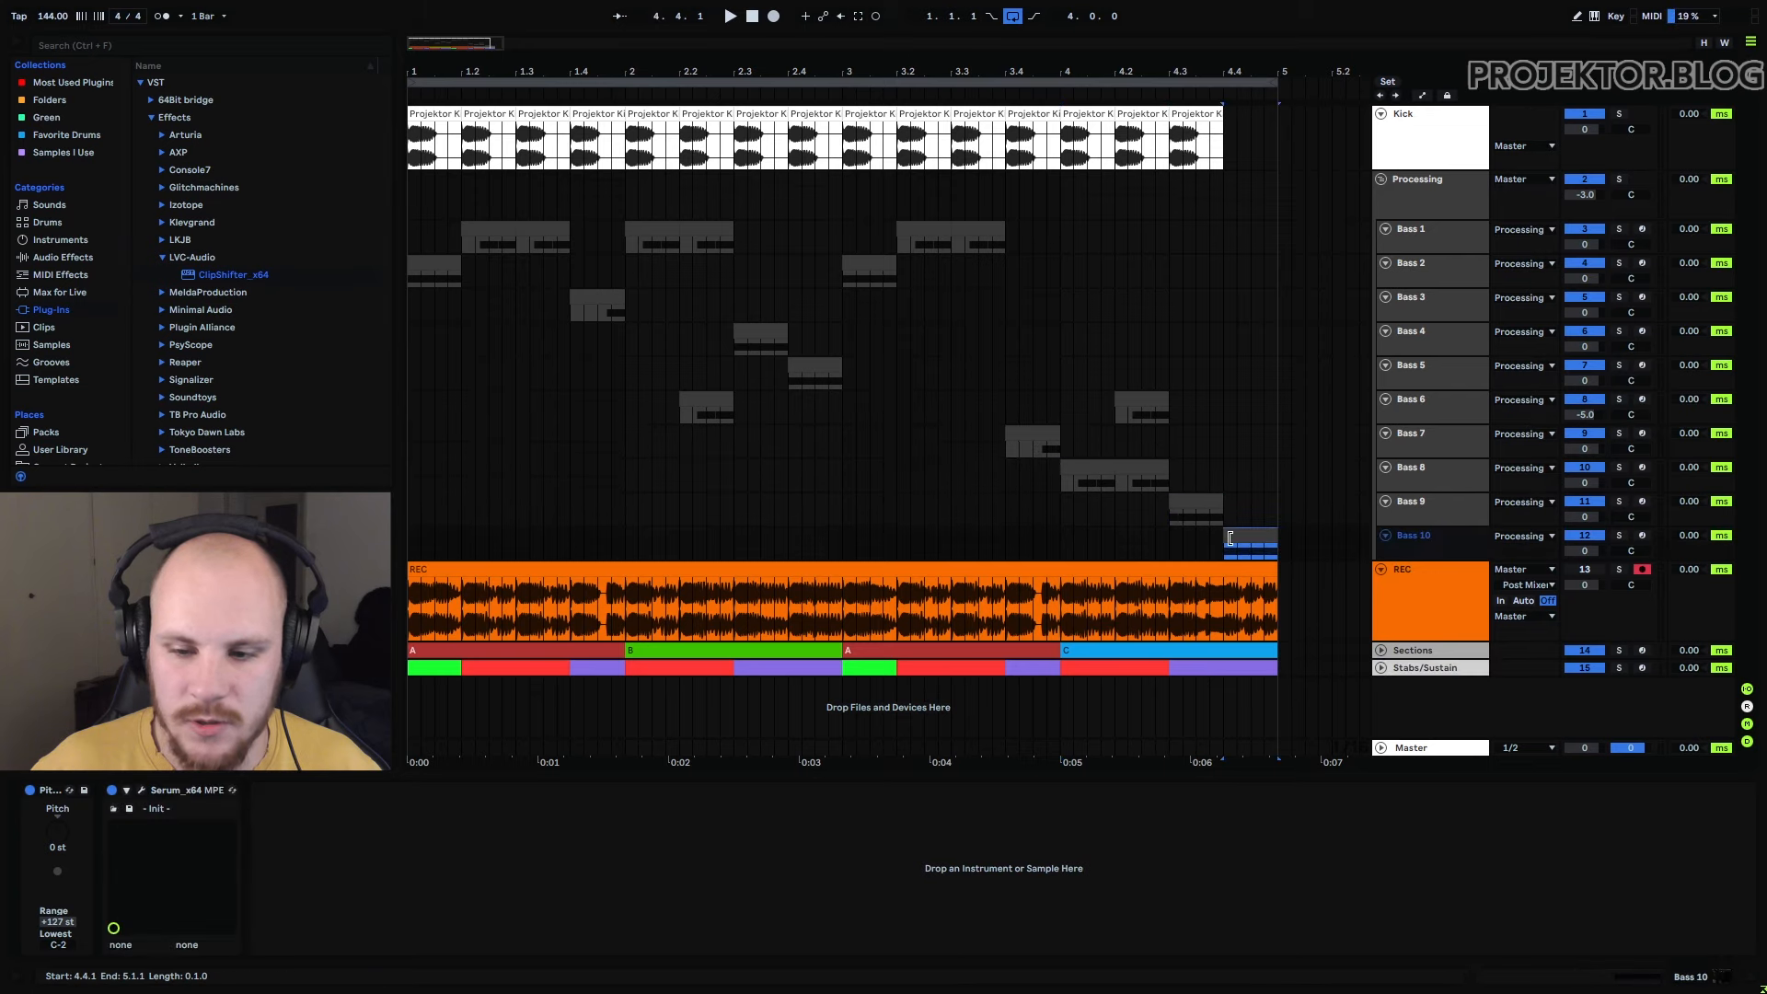